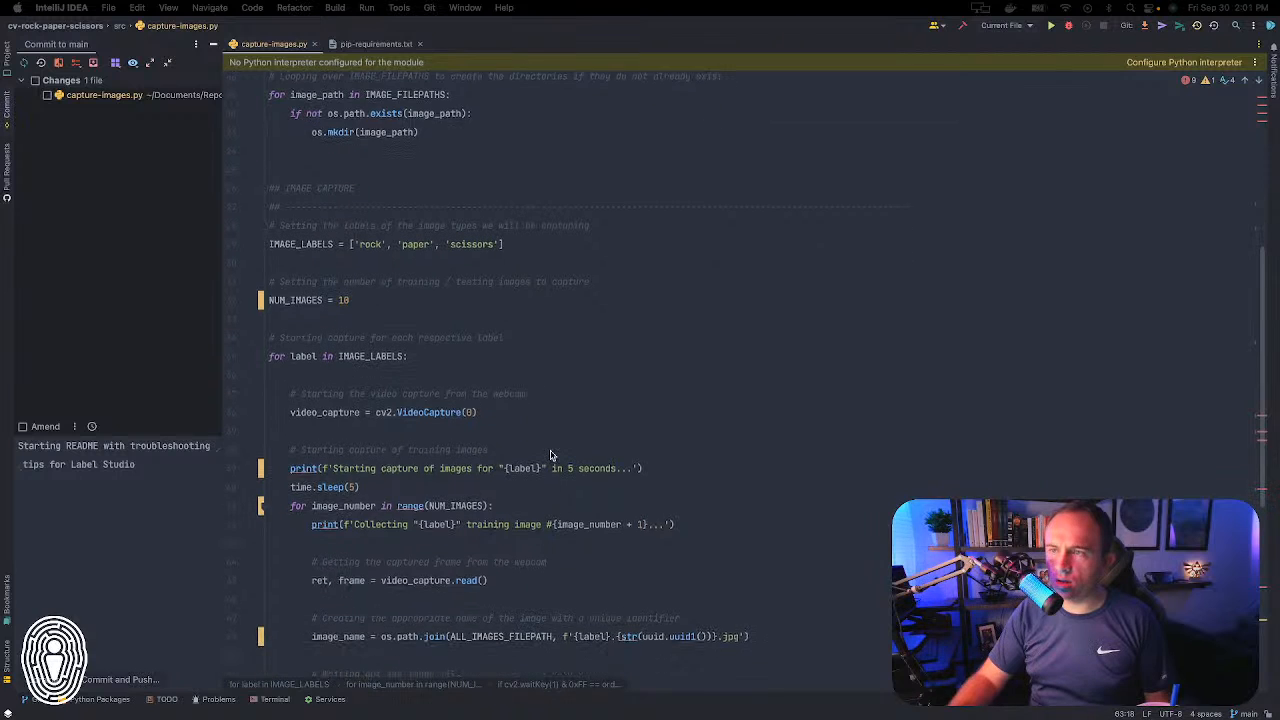
Remove the word "training" from the "Collecting" print message in capture-images.py and review the rest of the capture loop
double_click(487, 521)
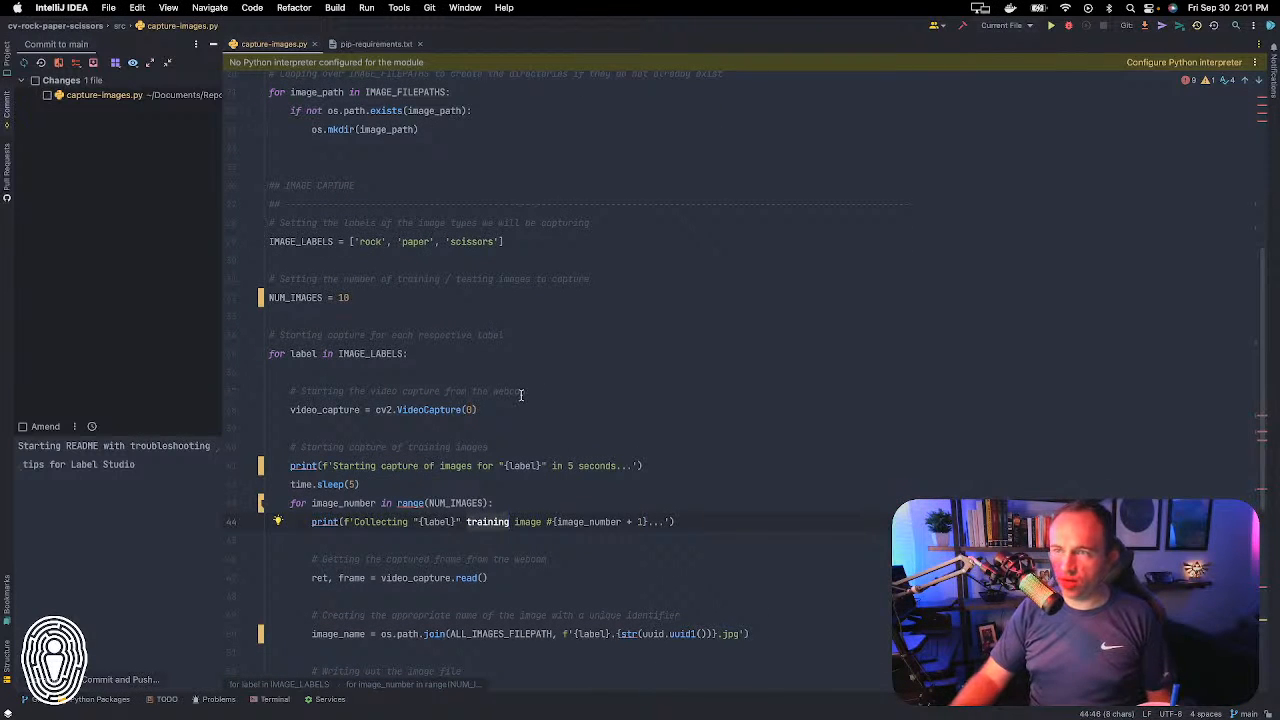
scroll(520, 395, down, 2)
key(BackSpace)
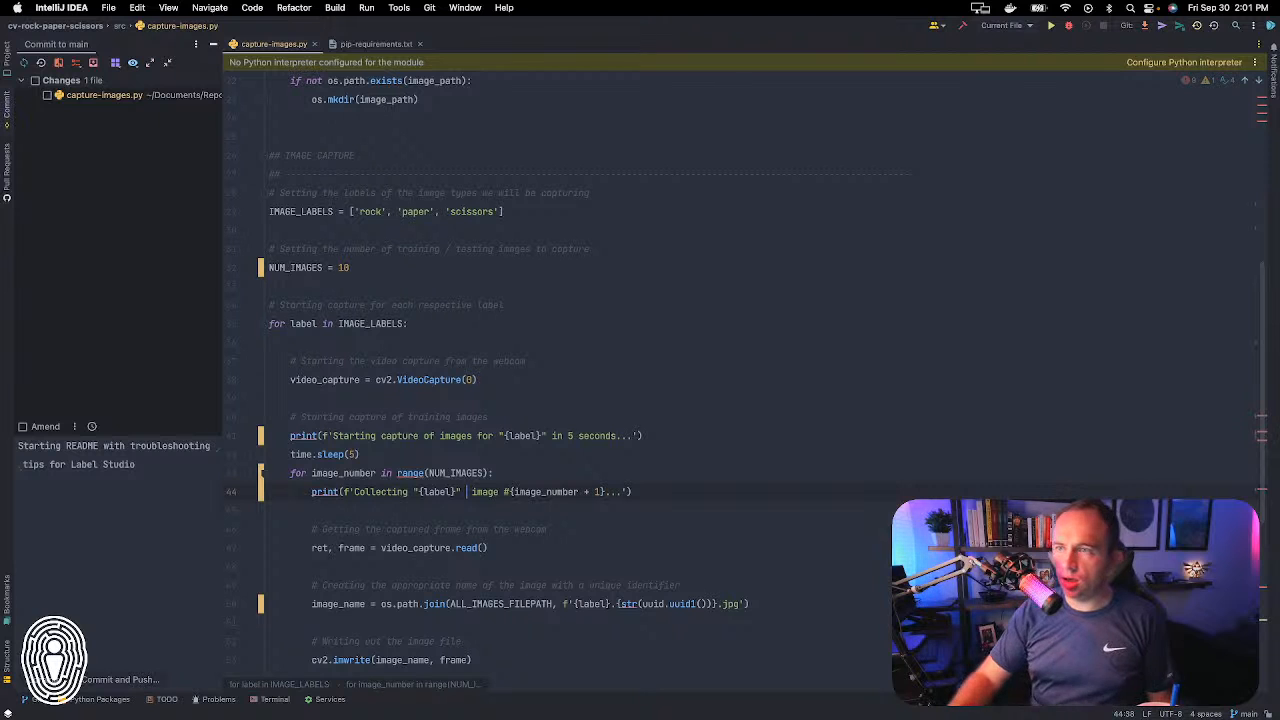
key(BackSpace)
scroll(746, 373, down, 10)
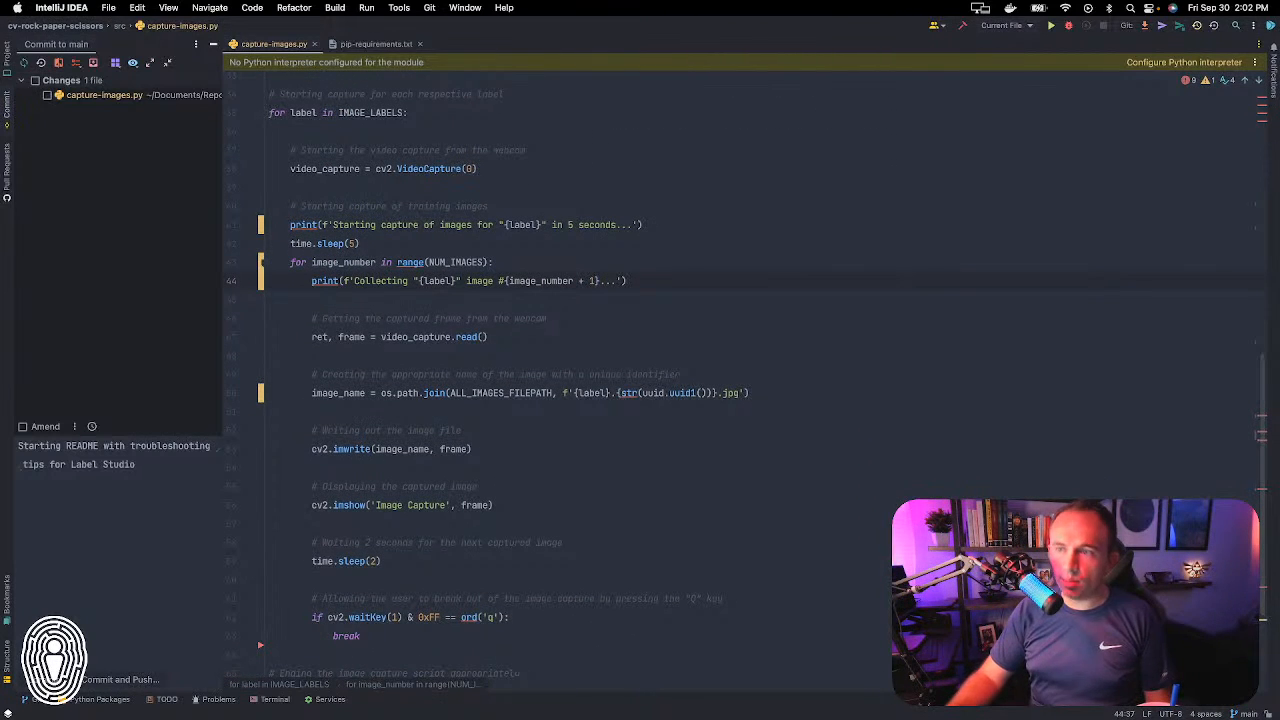
scroll(521, 424, down, 1)
scroll(521, 424, down, 7)
scroll(521, 424, up, 7)
scroll(521, 424, up, 2)
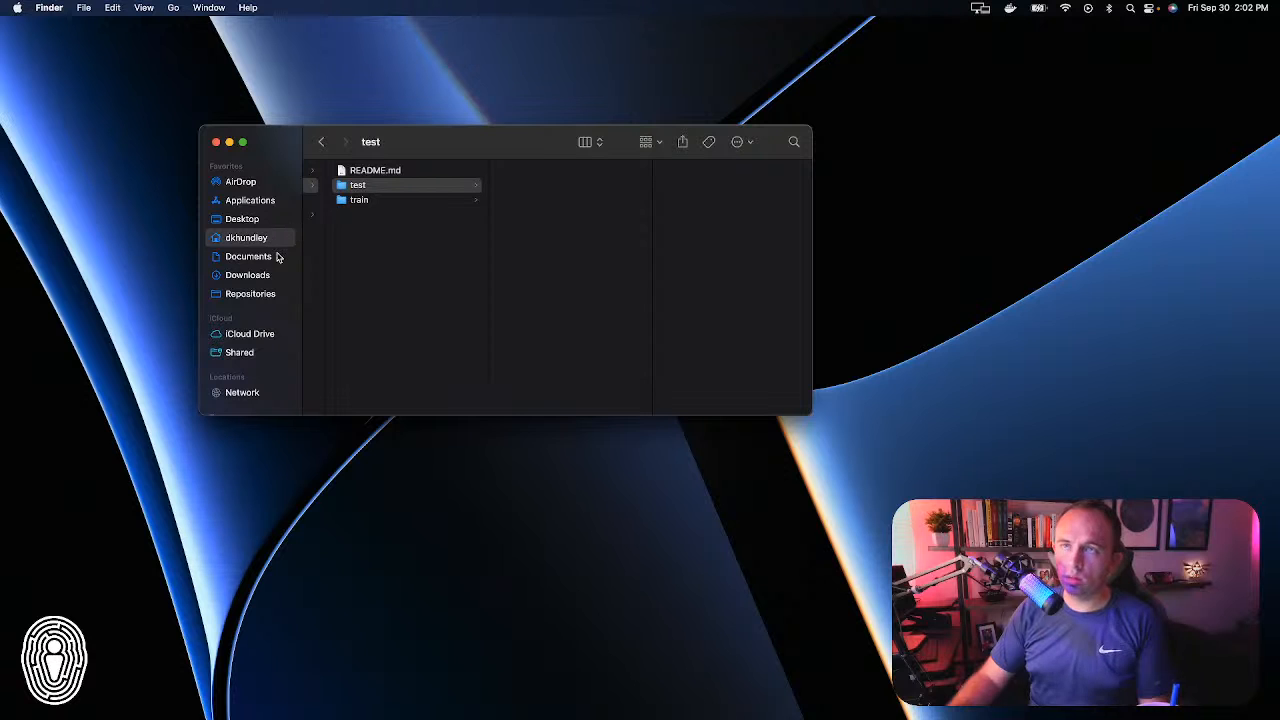
Close the file browser window showing the test folder and launch iTerm
click(217, 143)
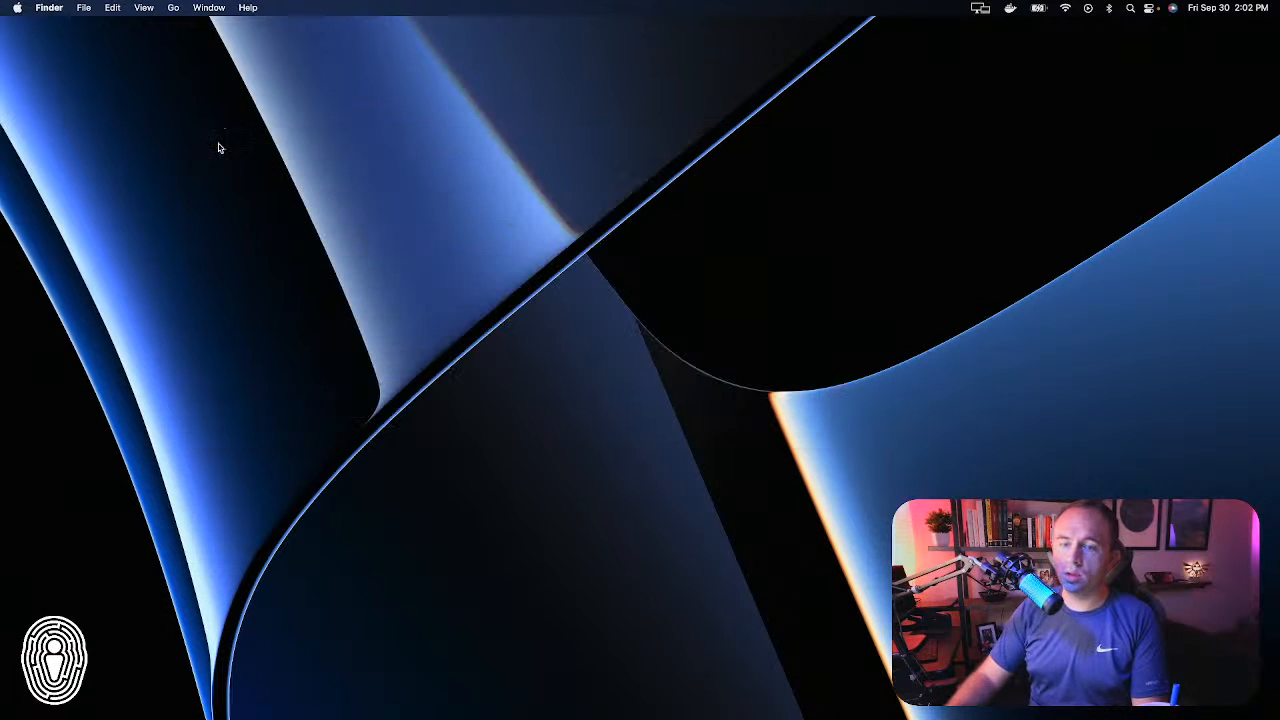
key(super+space)
text(iterm)
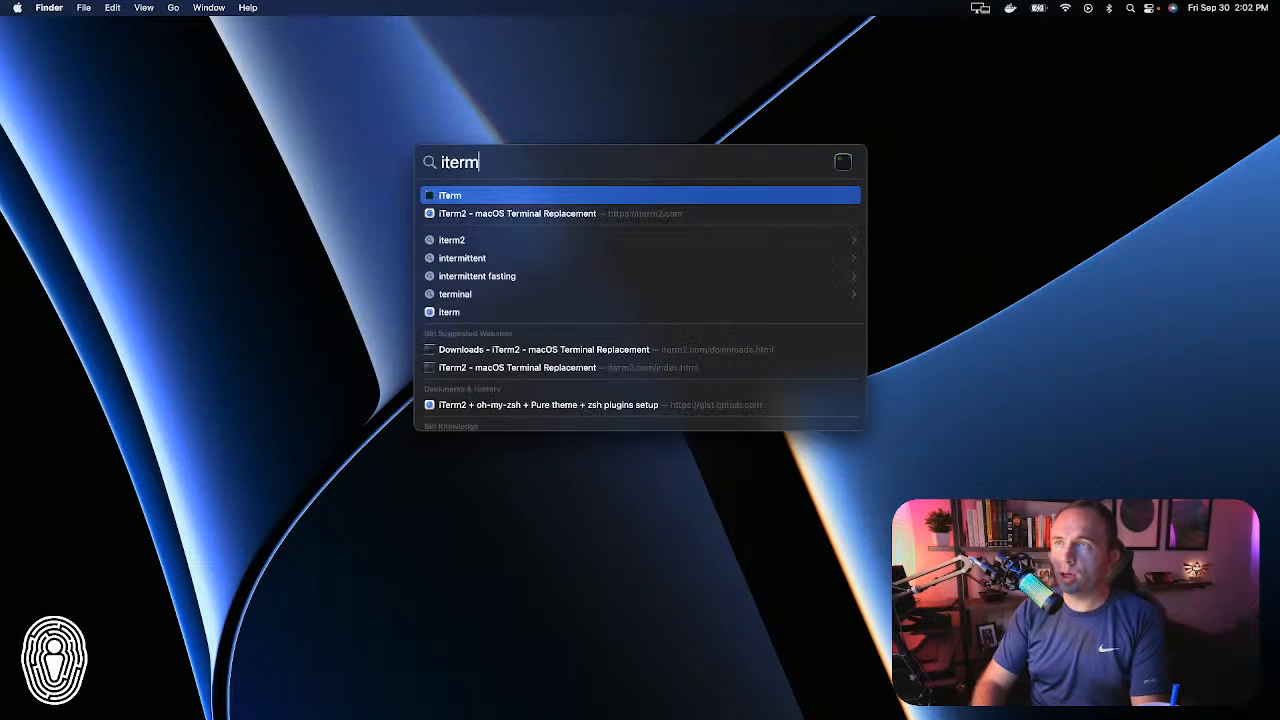
key(Return)
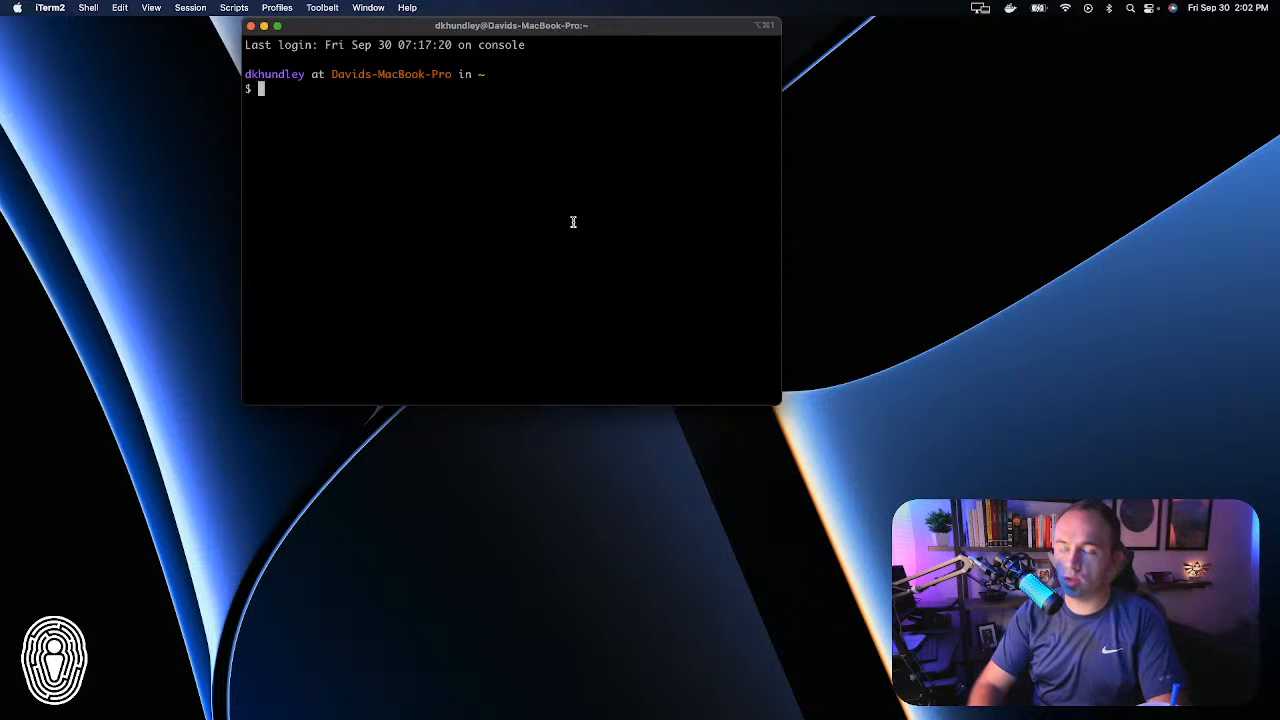
Go to the repositories directory with the repos shortcut, list it, and change into cv-rock-paper-scissors
text(repos)
key(Return)
text(ls)
key(Return)
text(c)
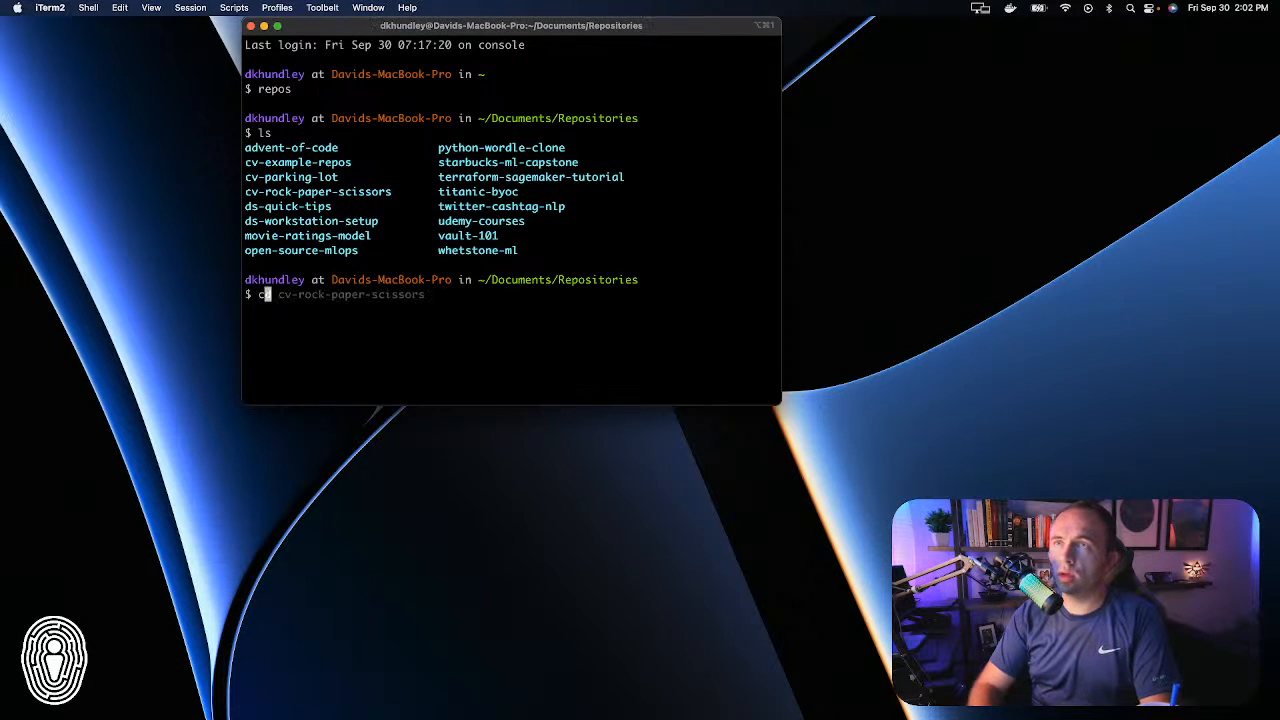
text(v)
key(BackSpace)
key(BackSpace)
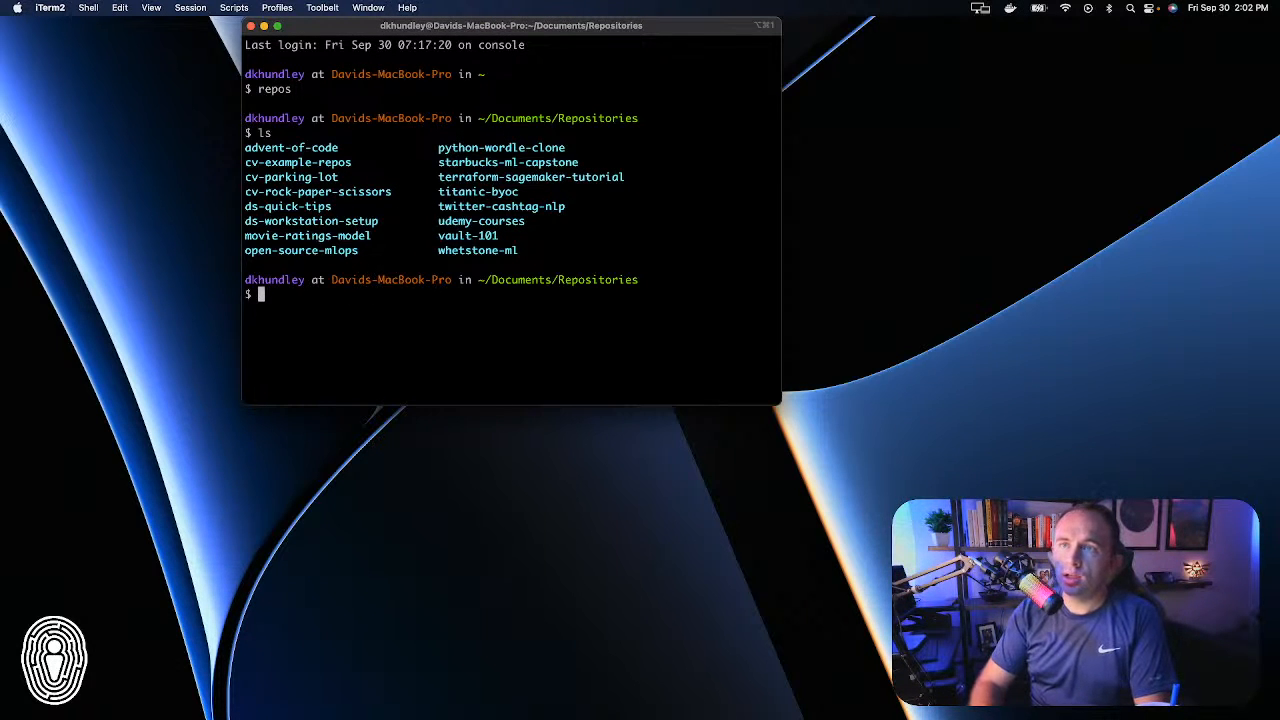
text(cd c)
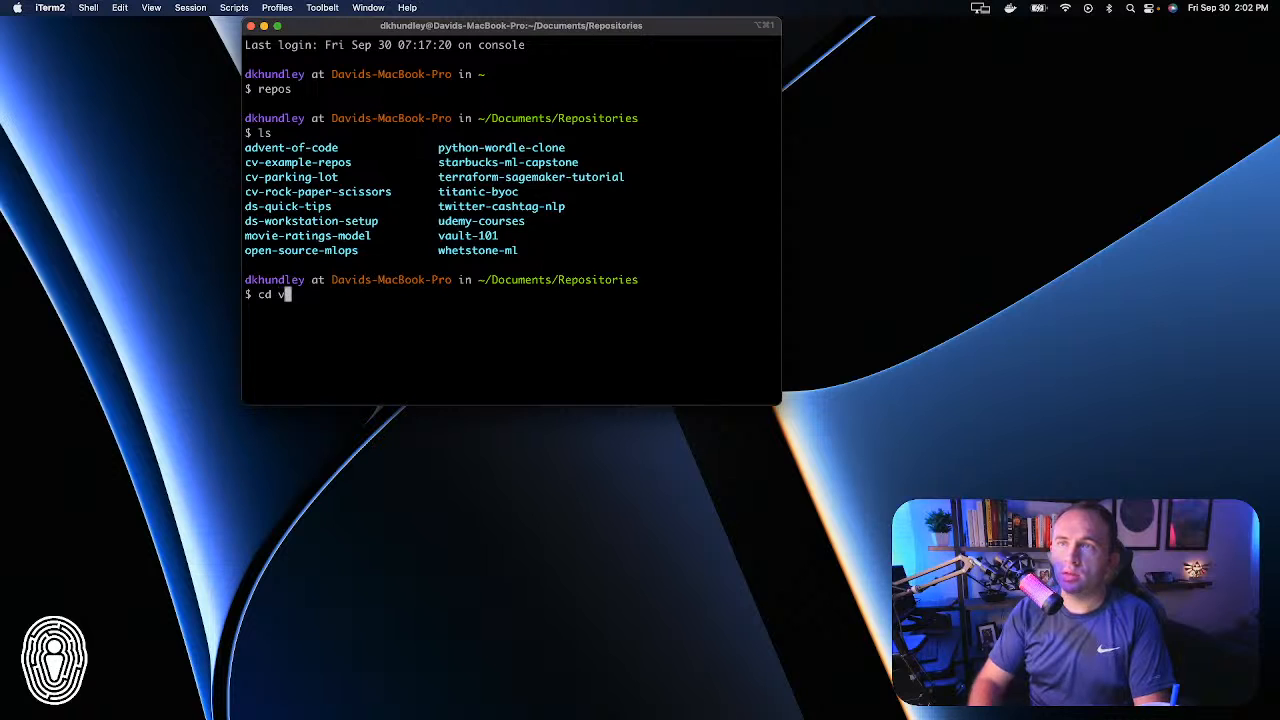
key(Right)
key(Return)
List the repository, change into its images directory, and list that directory's contents
text(ls)
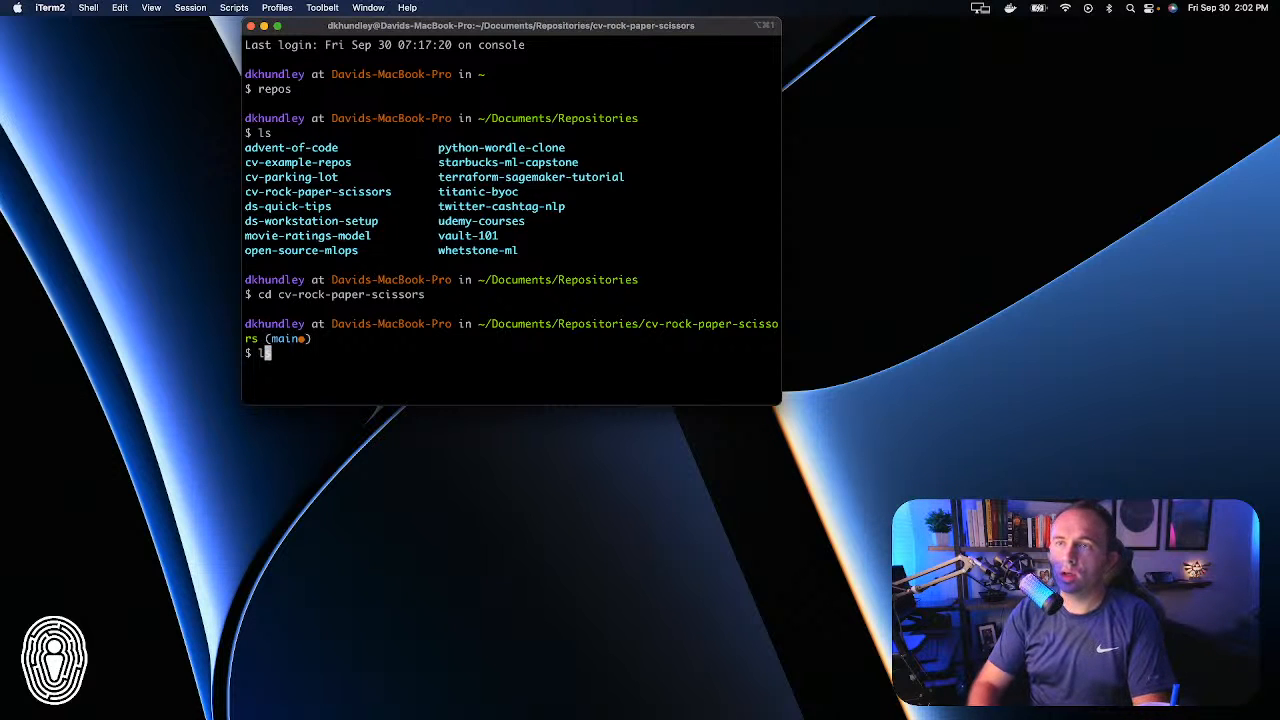
key(Return)
text(cd i)
key(BackSpace)
text(images)
key(Return)
text(ls)
key(Return)
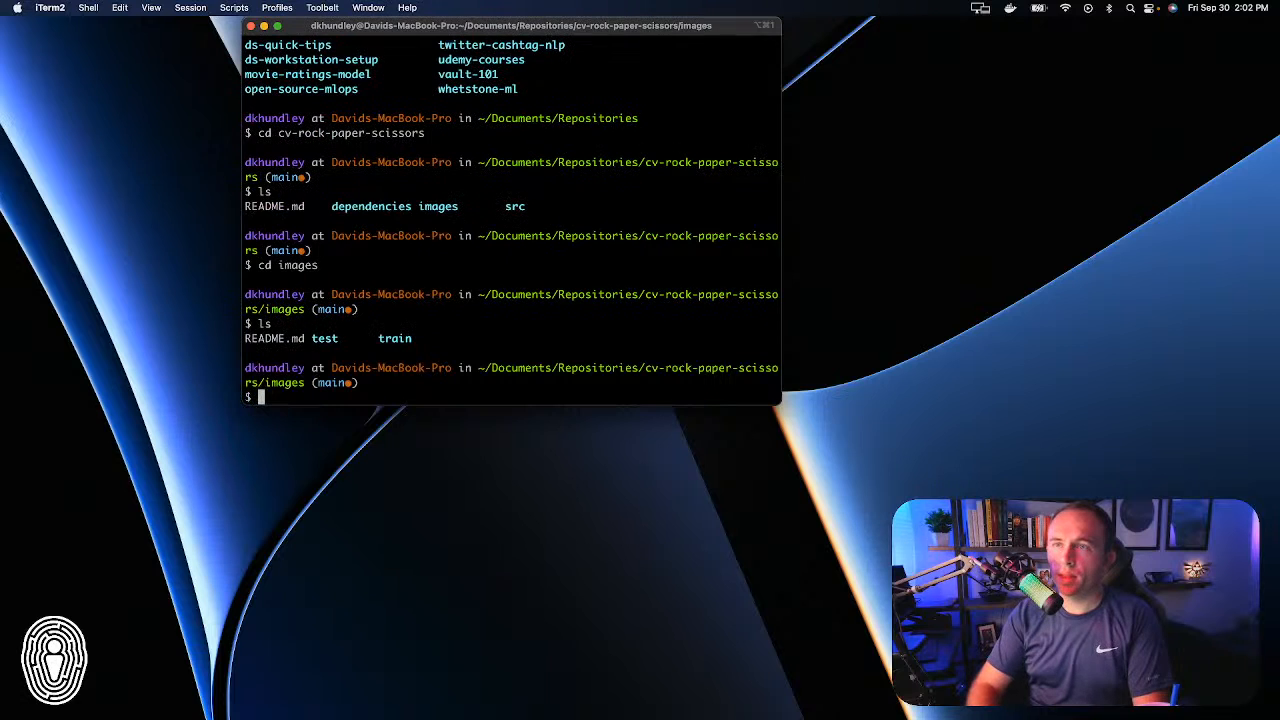
Delete the test and train folders from images with rm -rf and list the directory again
text(rm -rf test)
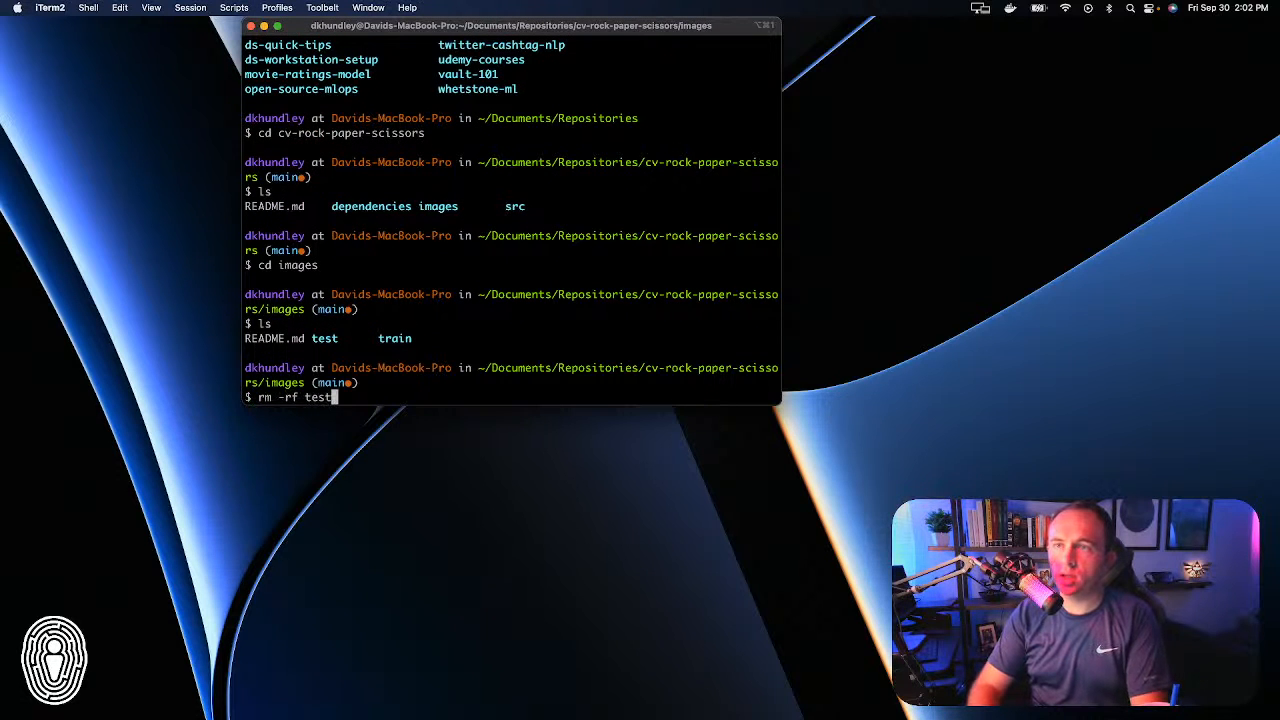
key(Return)
text(r)
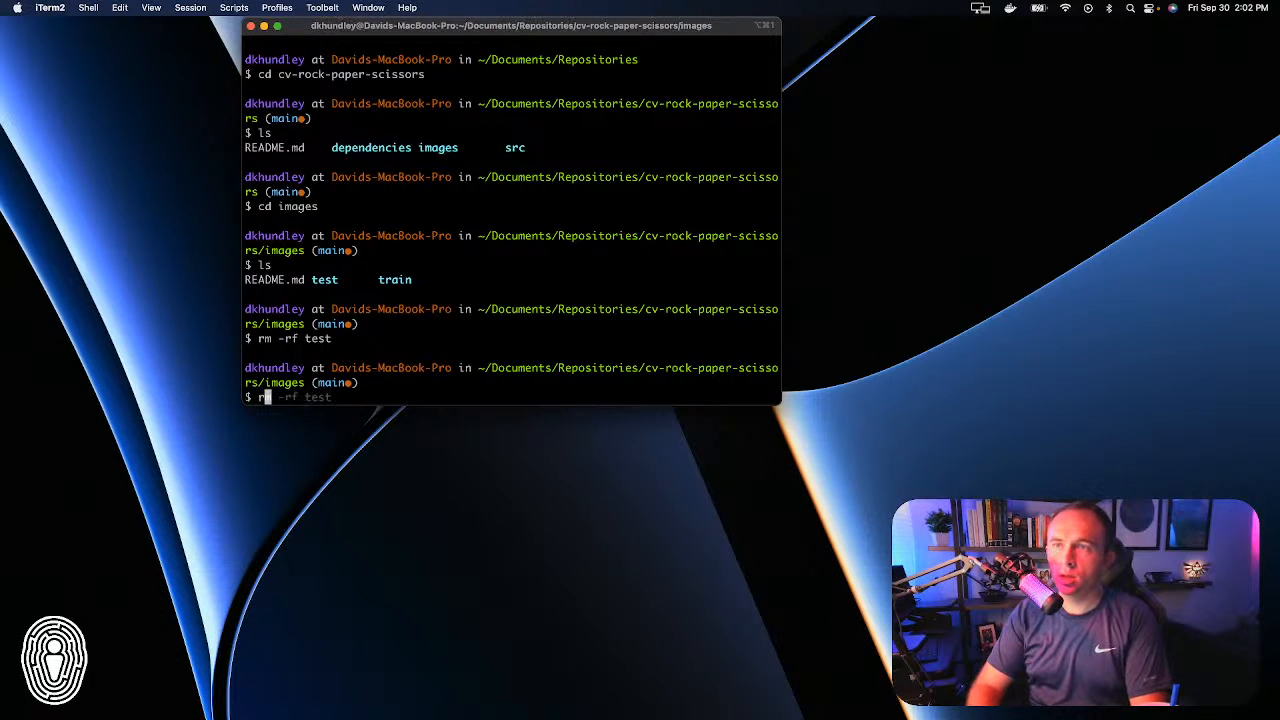
text(m -rf)
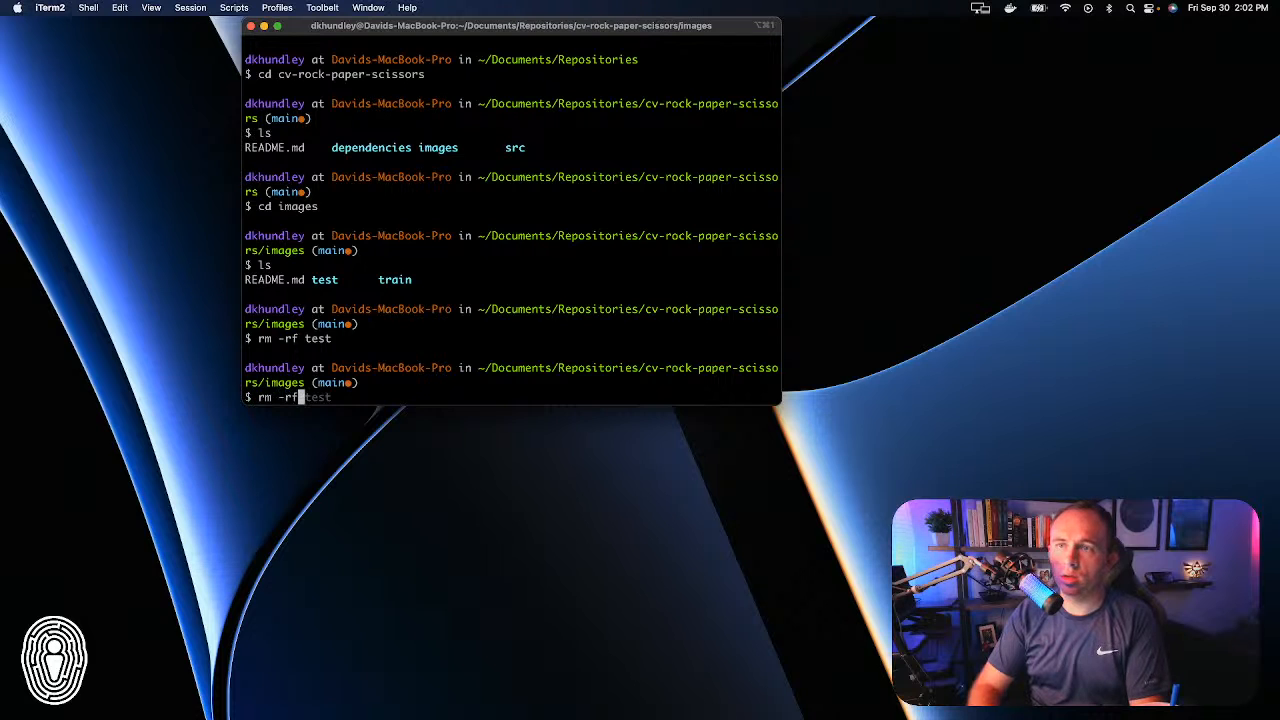
text( train)
key(Return)
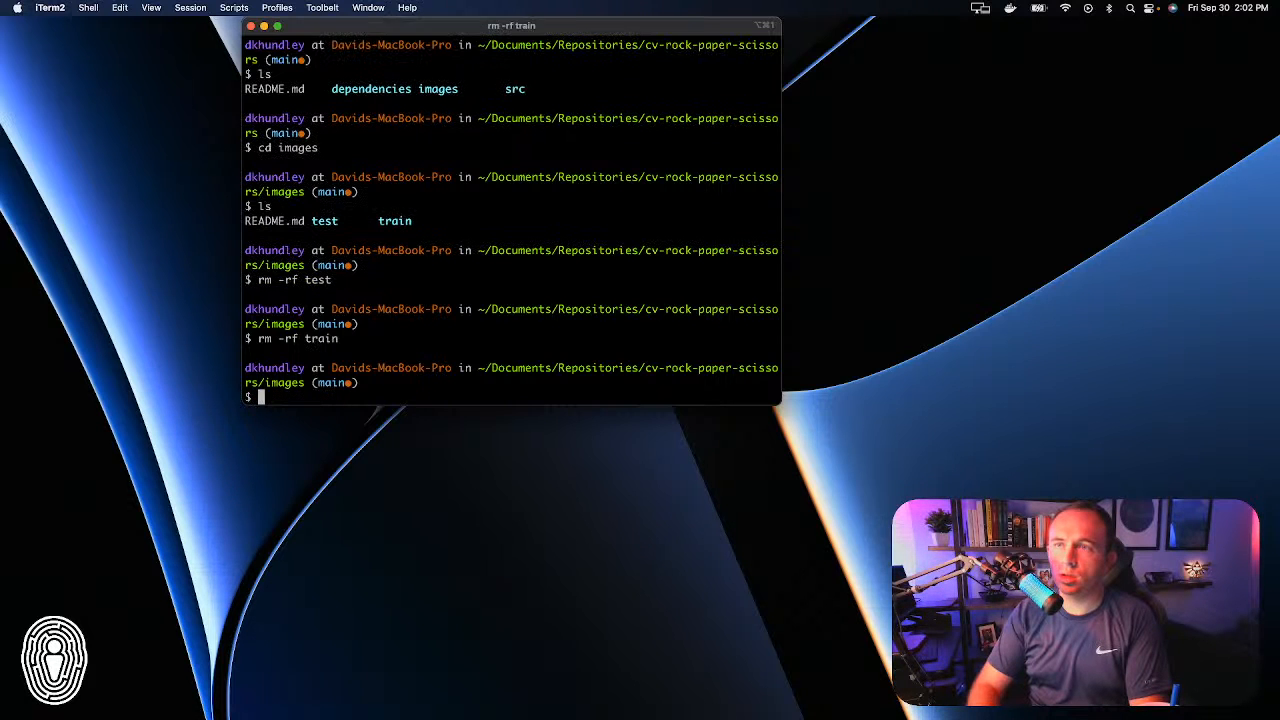
text(ls)
key(Return)
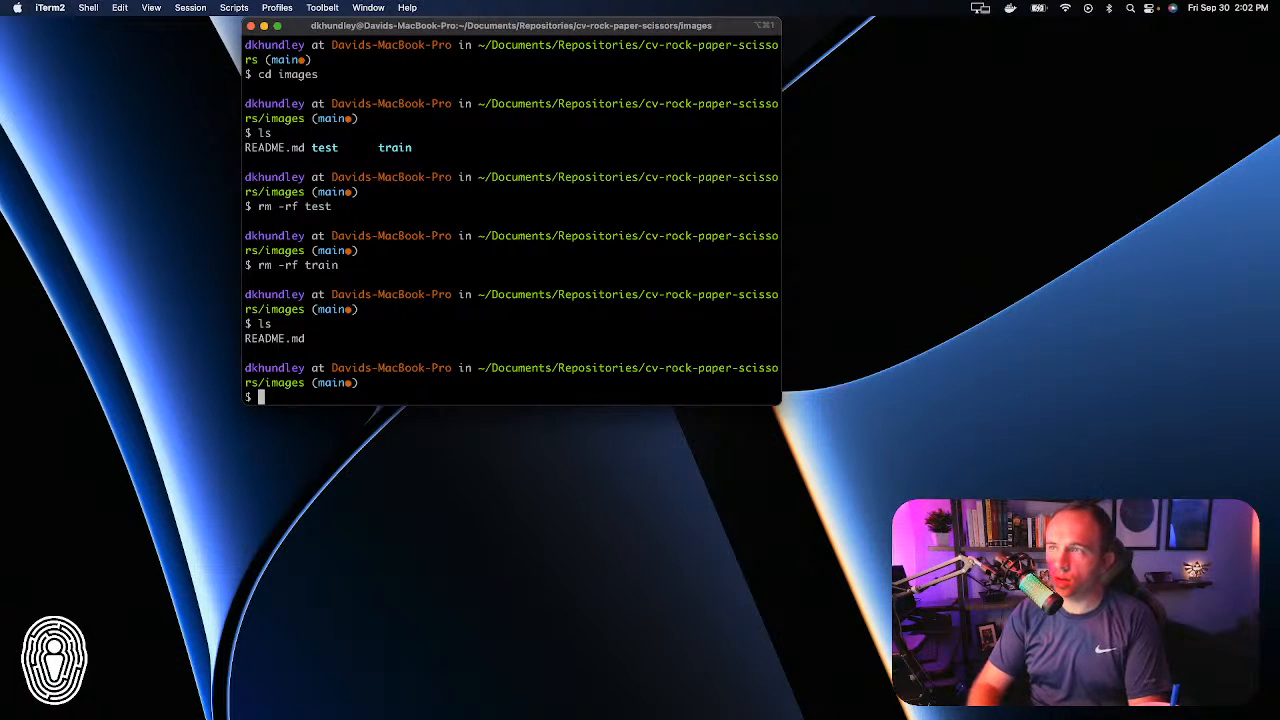
Switch to IntelliJ IDEA and examine how capture-images.py defines the all_images path and creates the image directories
key(ctrl+Right)
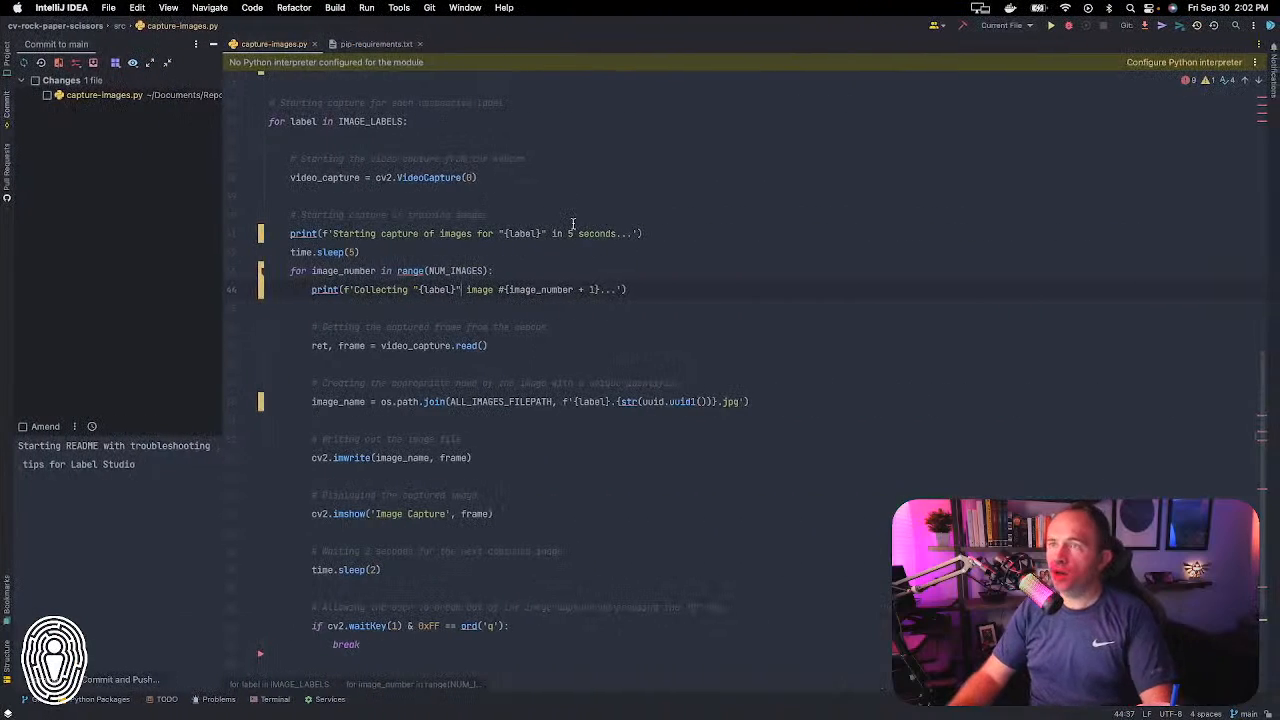
scroll(560, 240, down, 1)
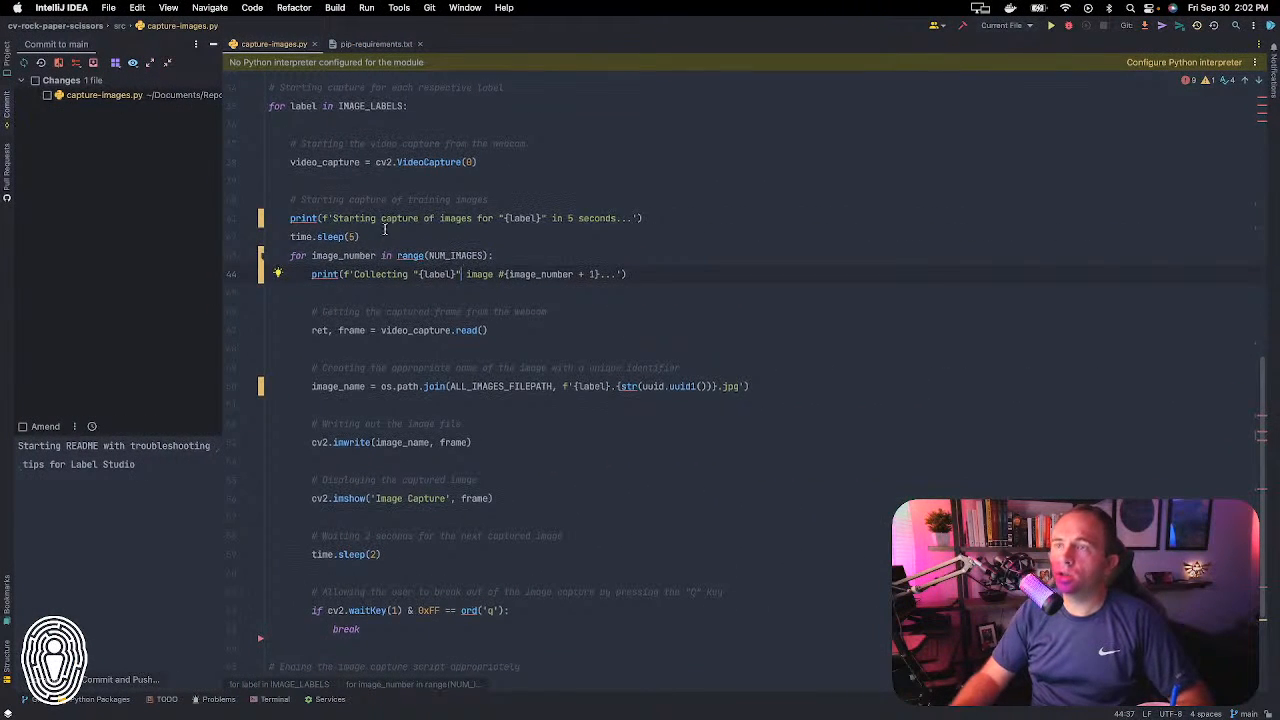
scroll(507, 251, down, 2)
scroll(510, 265, up, 6)
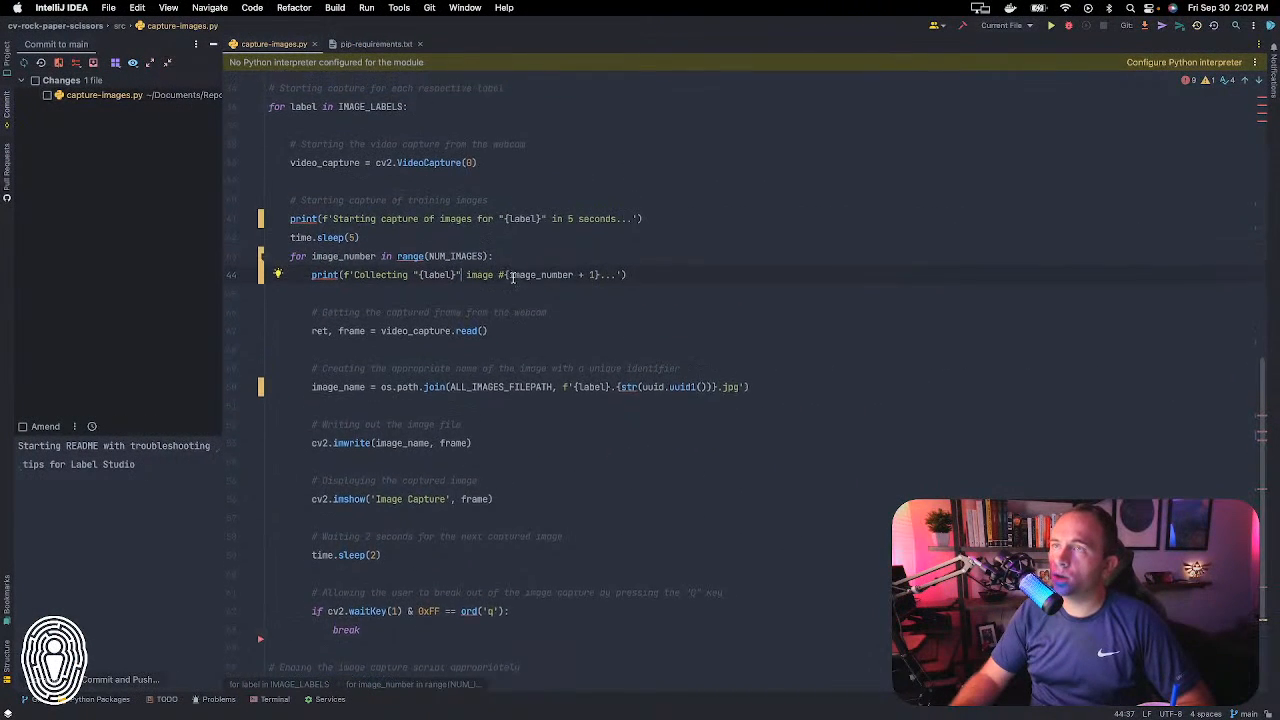
scroll(510, 283, up, 10)
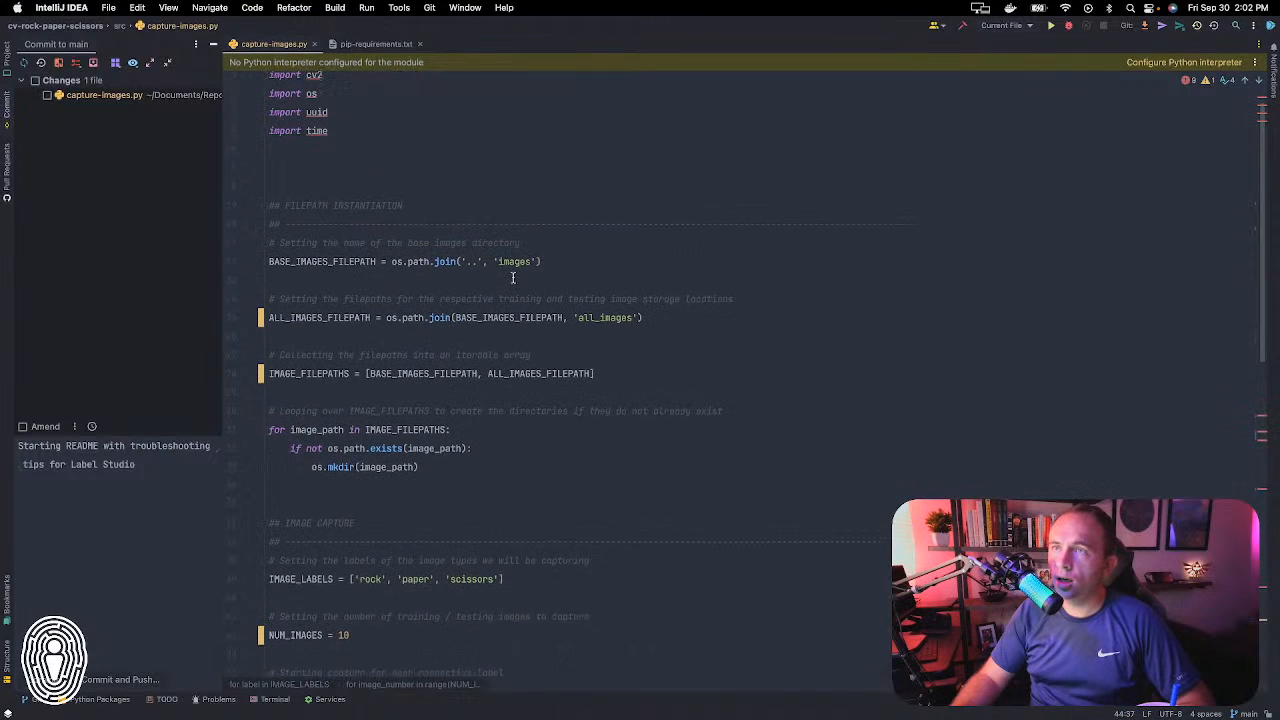
click(601, 317)
double_click(601, 317)
scroll(600, 320, down, 2)
mouse_move(533, 325)
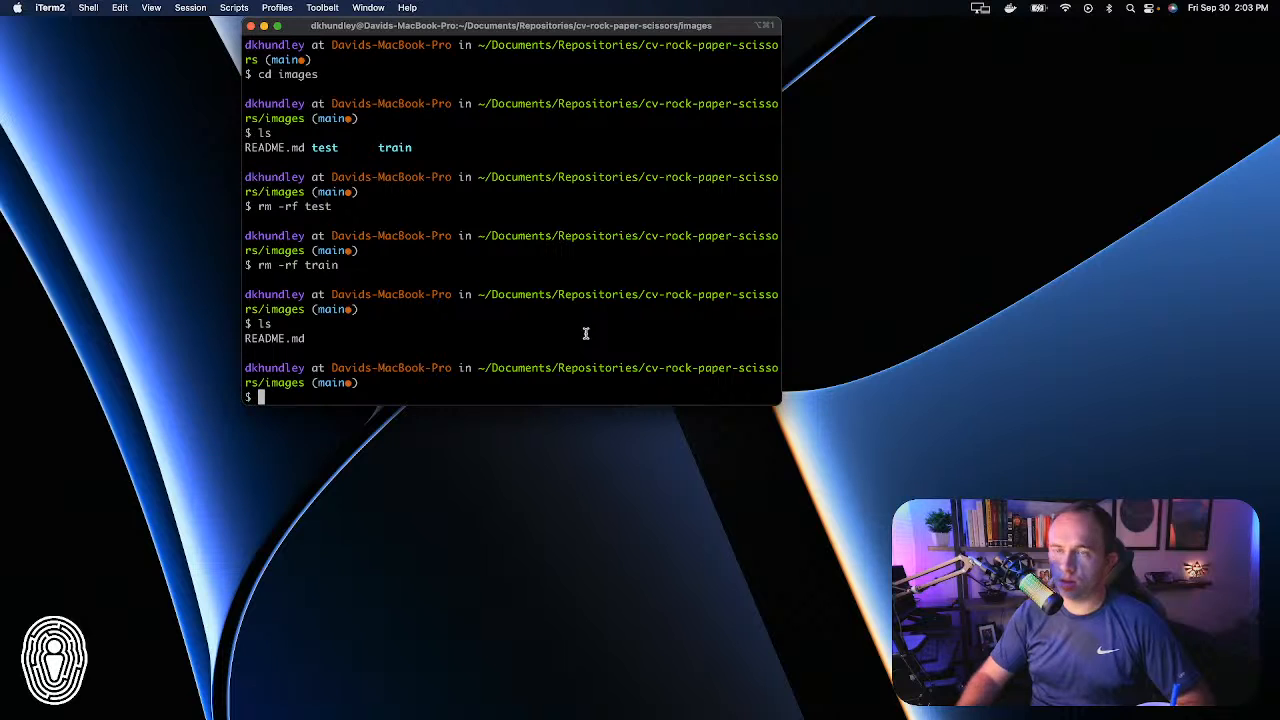
In iTerm, move up to the repository root, list its contents, and change into the src directory
text(cd ..)
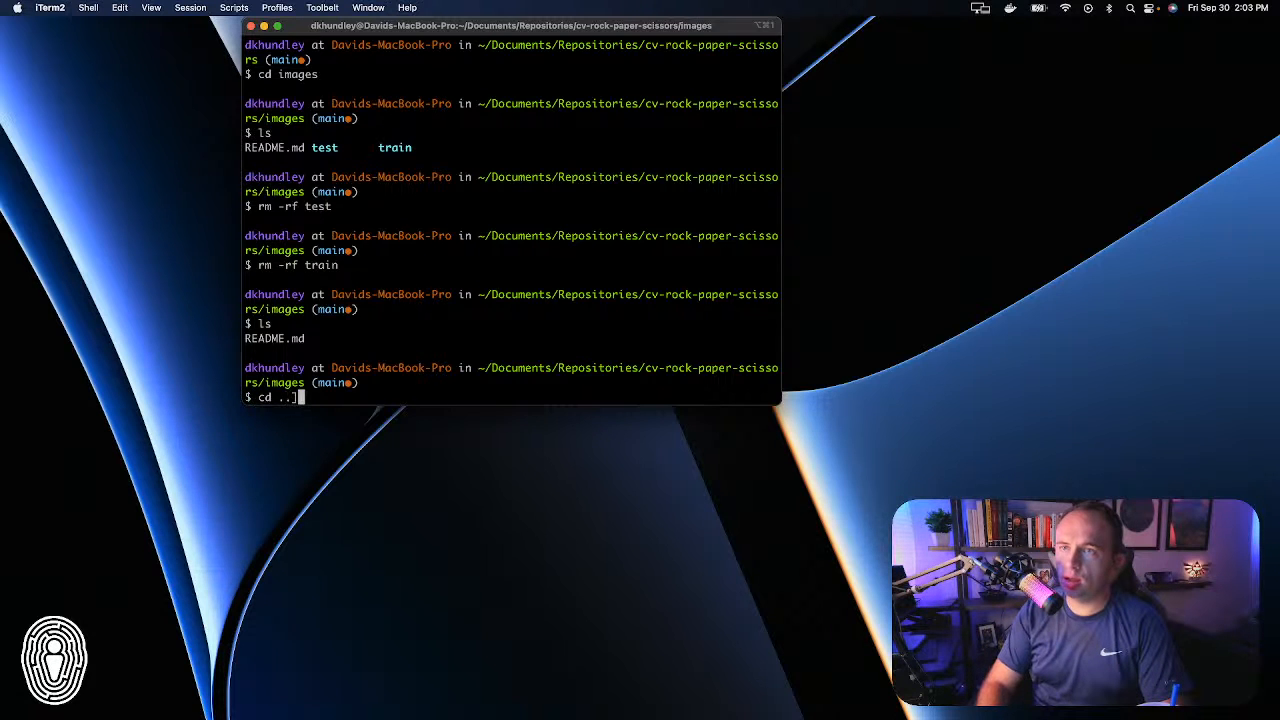
key(Return)
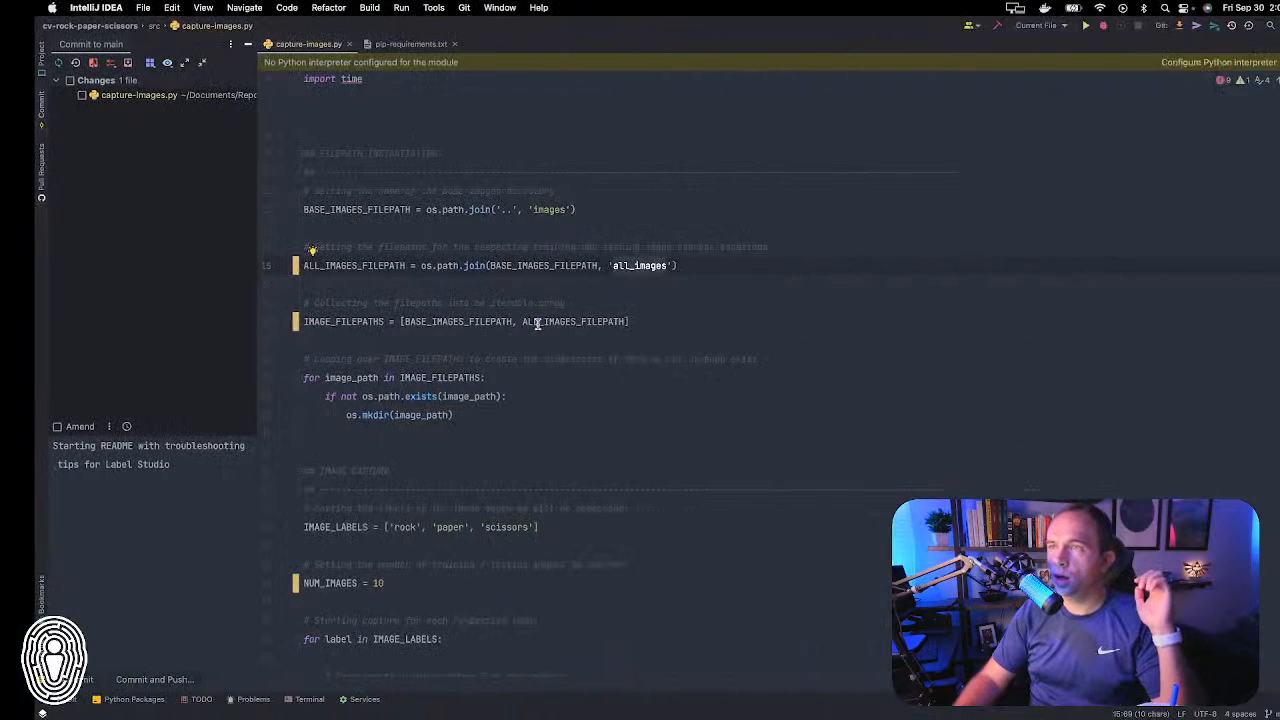
scroll(538, 325, up, 4)
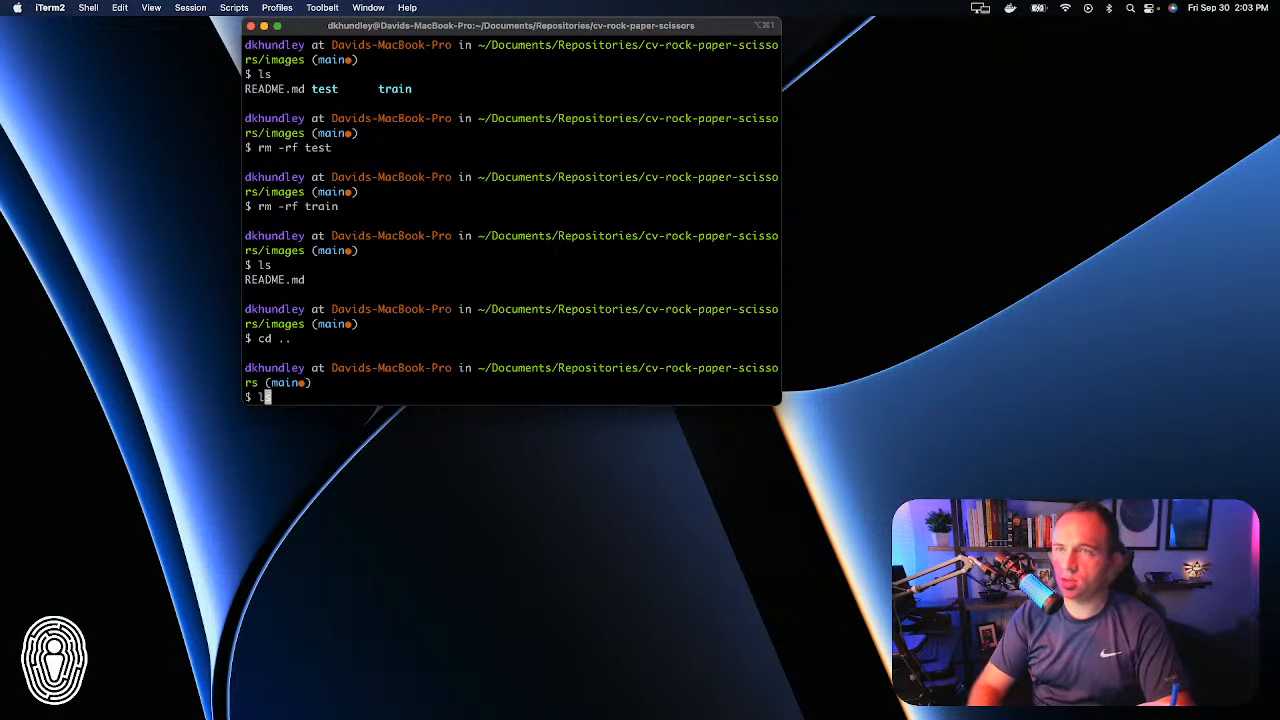
text(ls)
key(Return)
text(s)
key(BackSpace)
text(cd src)
key(Return)
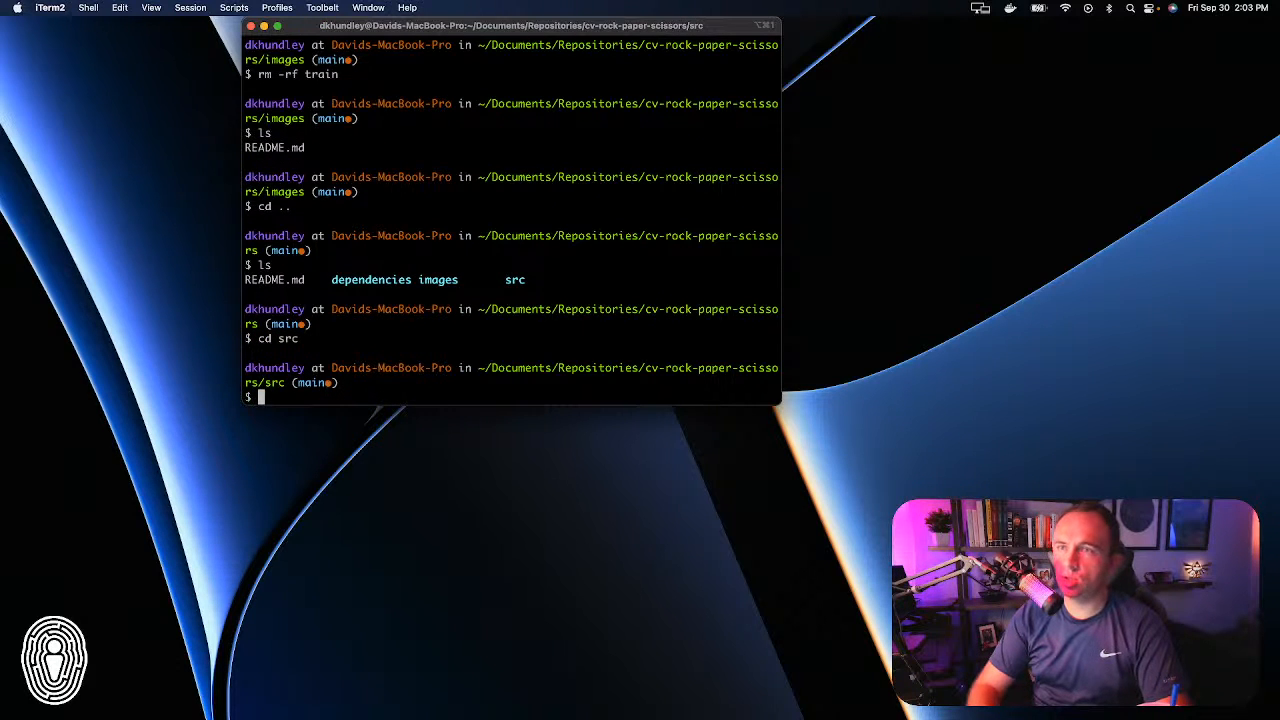
List src, run capture-images.py with python3, and move the terminal window clear of the image capture preview
text(ls)
key(Return)
text(py)
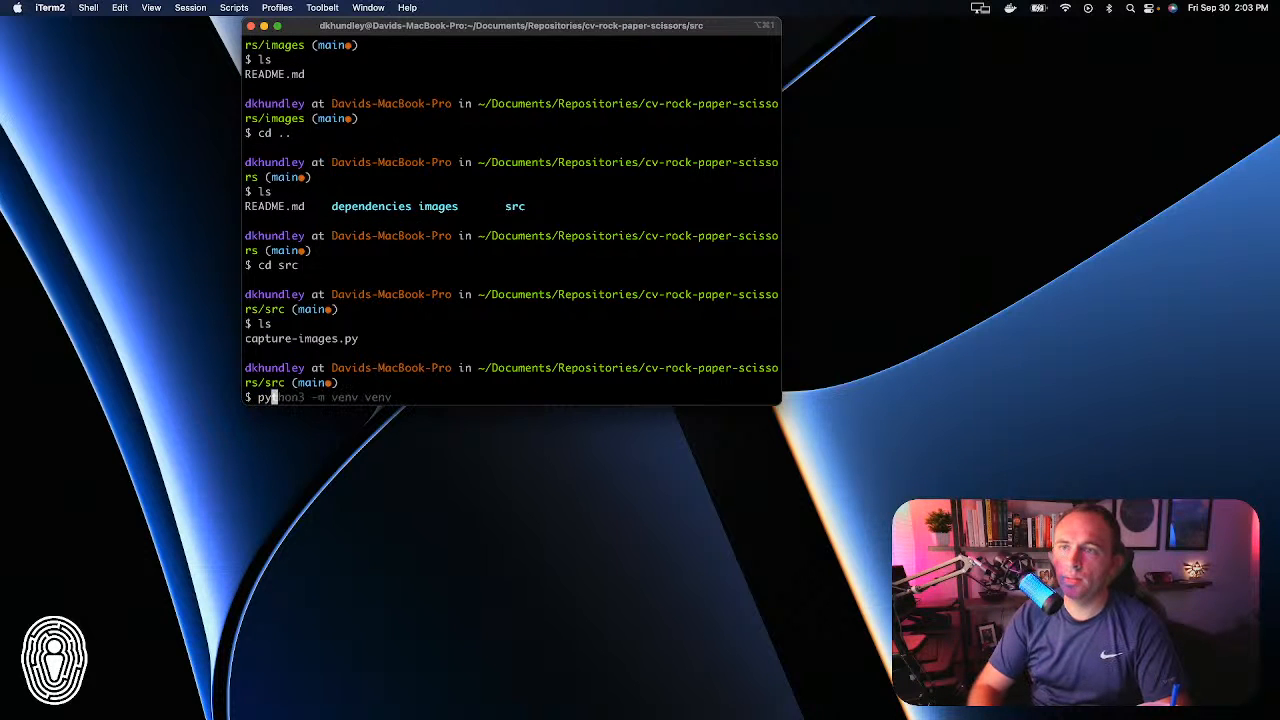
text(thon3 capture-images.py)
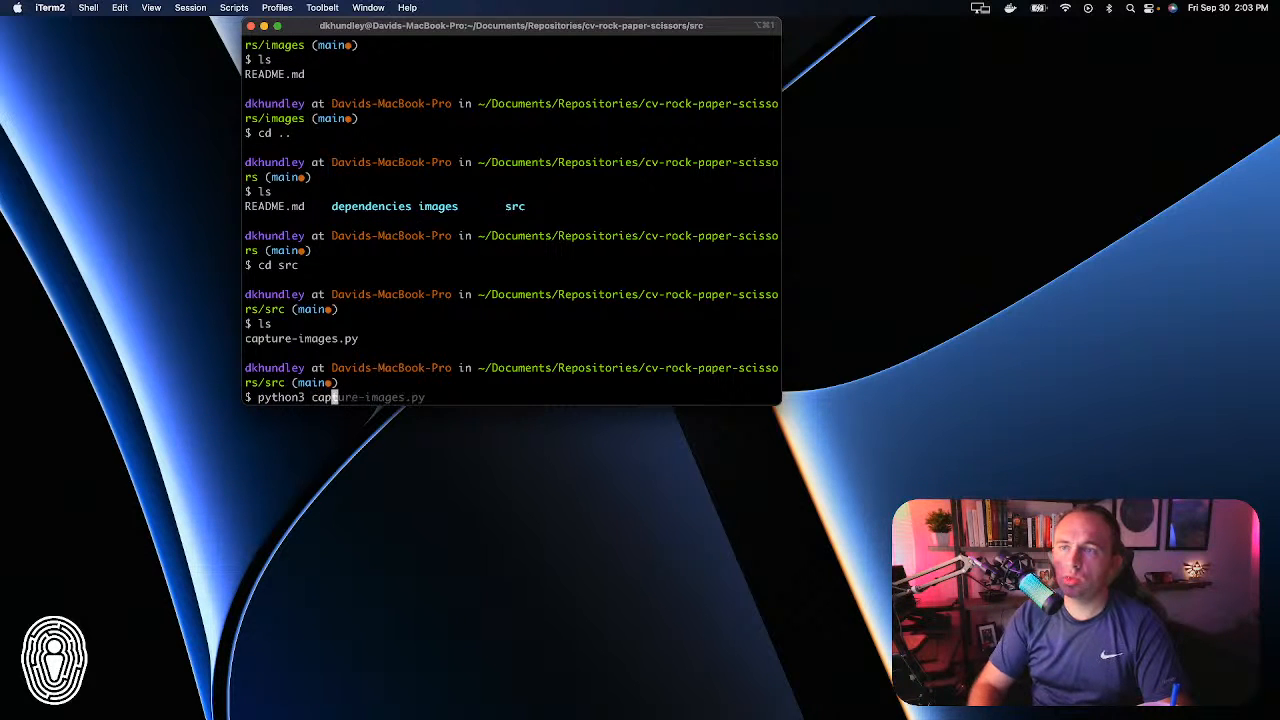
key(Return)
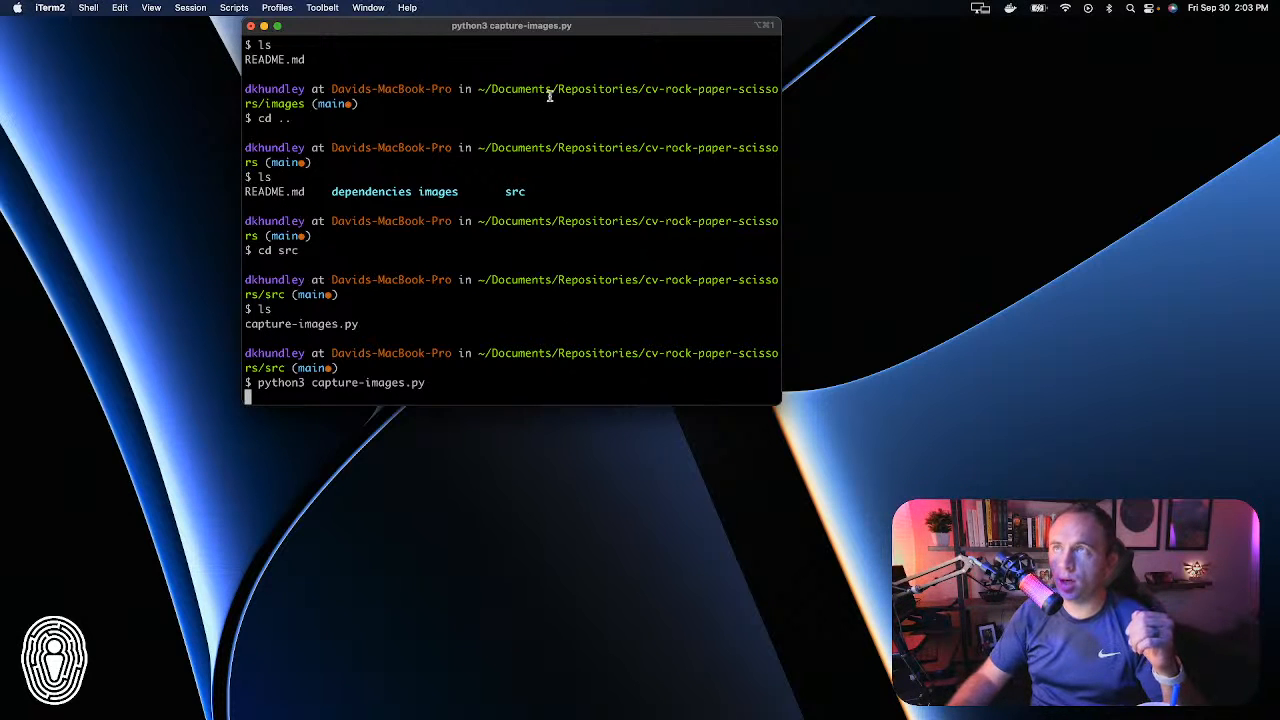
drag(589, 32, 687, 32)
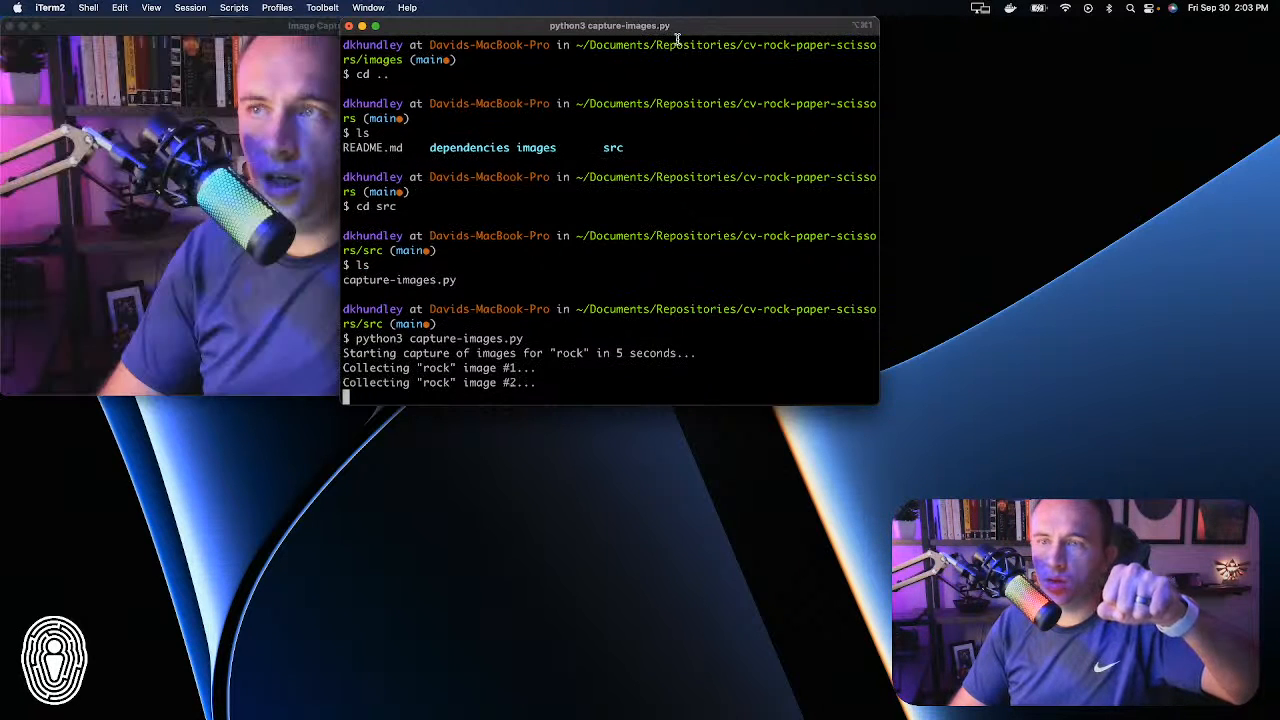
drag(705, 34, 896, 35)
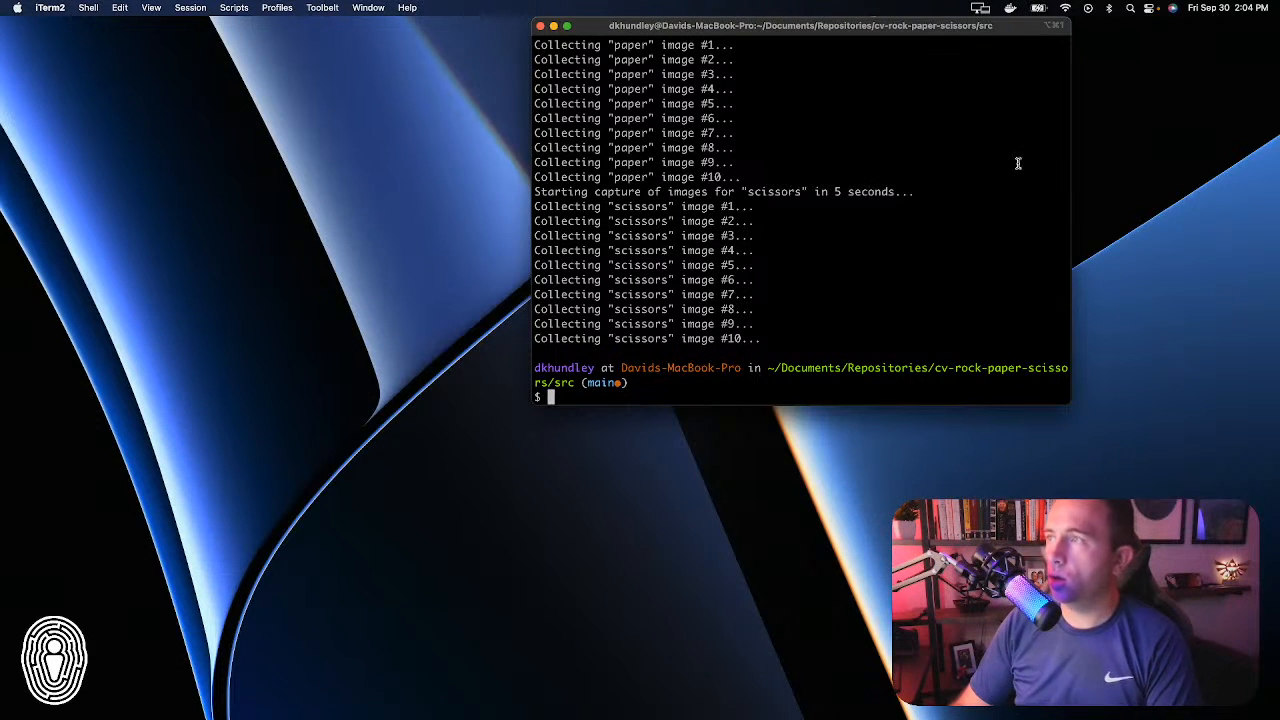
Open the current src directory in Finder with the "open ." command
text(oepn)
key(BackSpace)
key(BackSpace)
key(BackSpace)
key(BackSpace)
text(pen .)
key(Return)
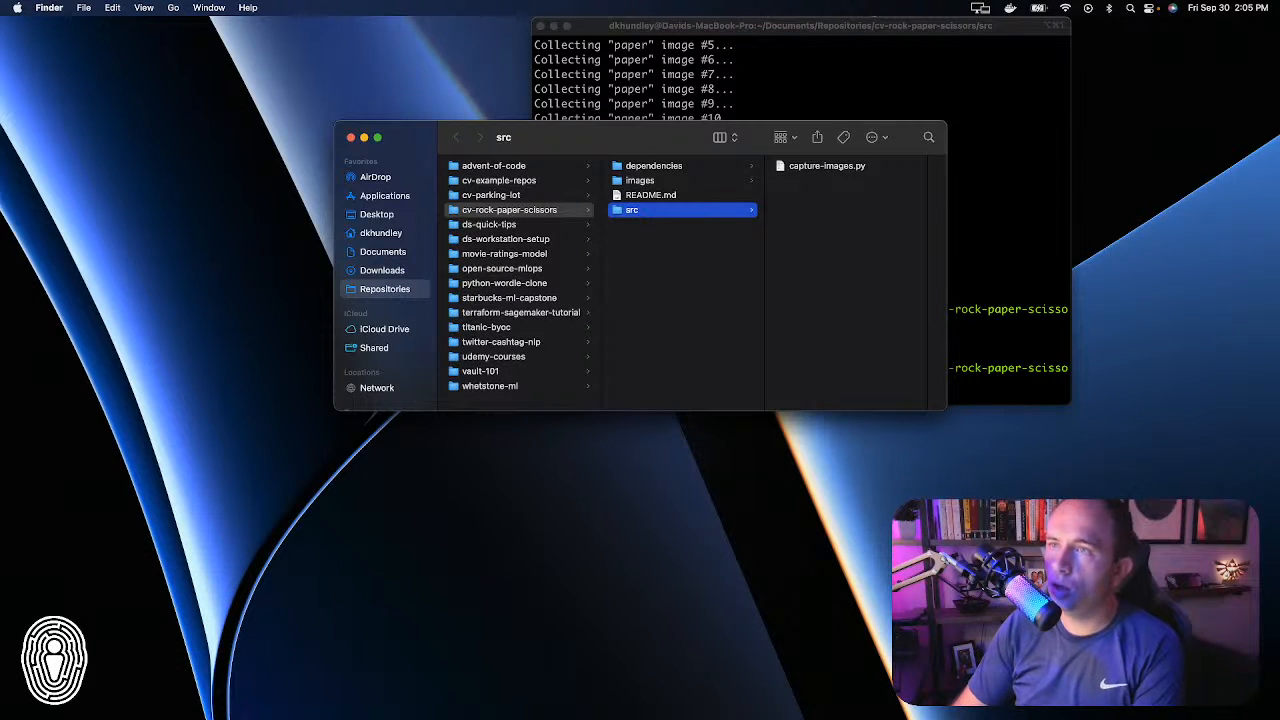
Browse to the all_images folder inside images and preview the first captured paper image
click(703, 180)
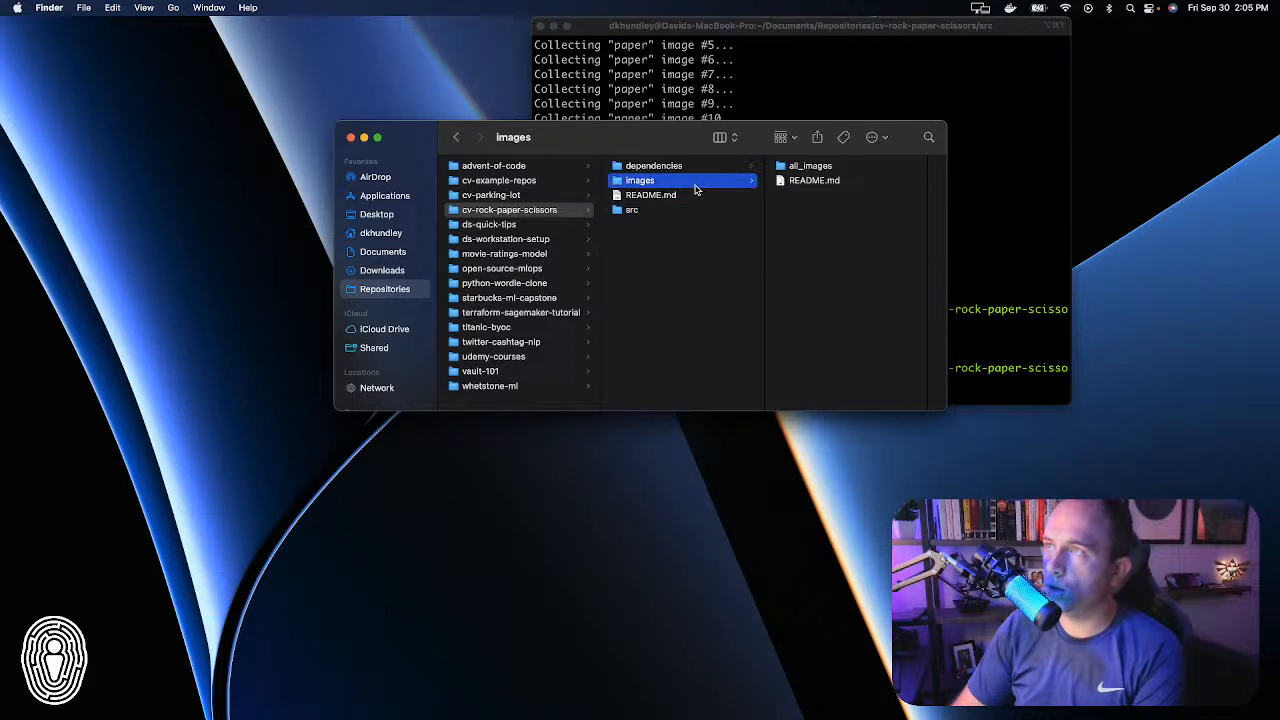
click(815, 166)
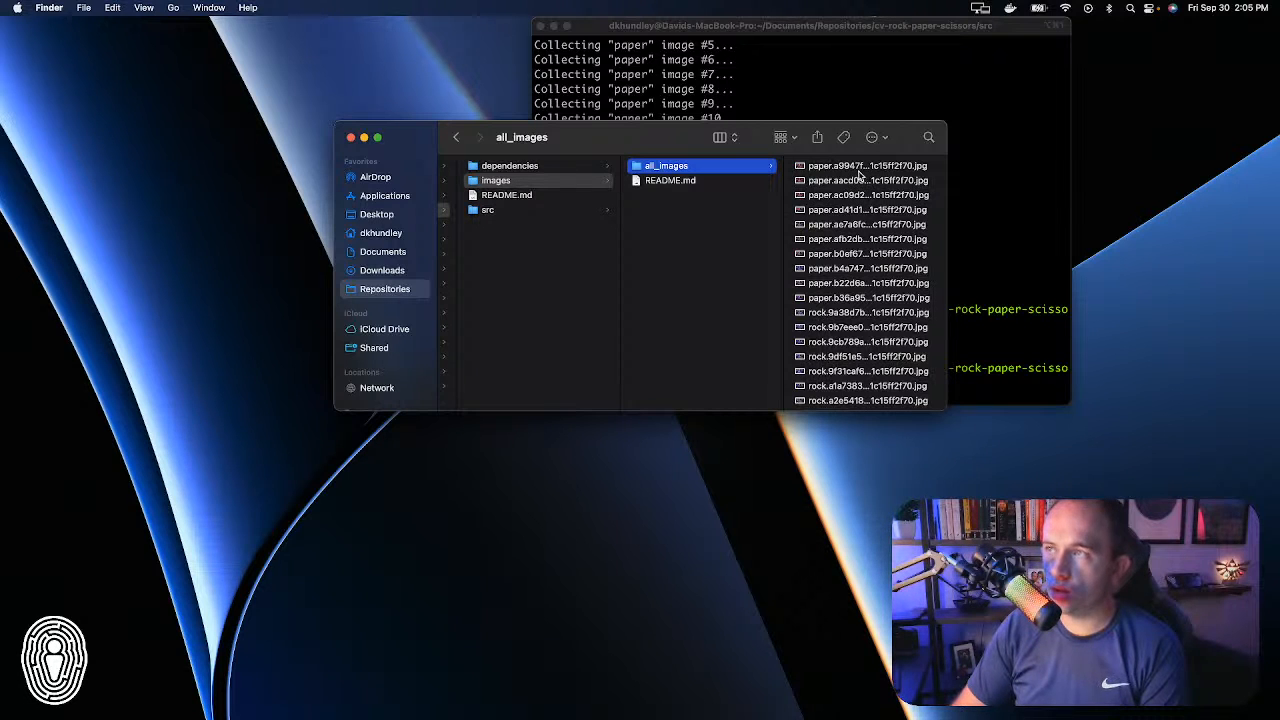
click(858, 170)
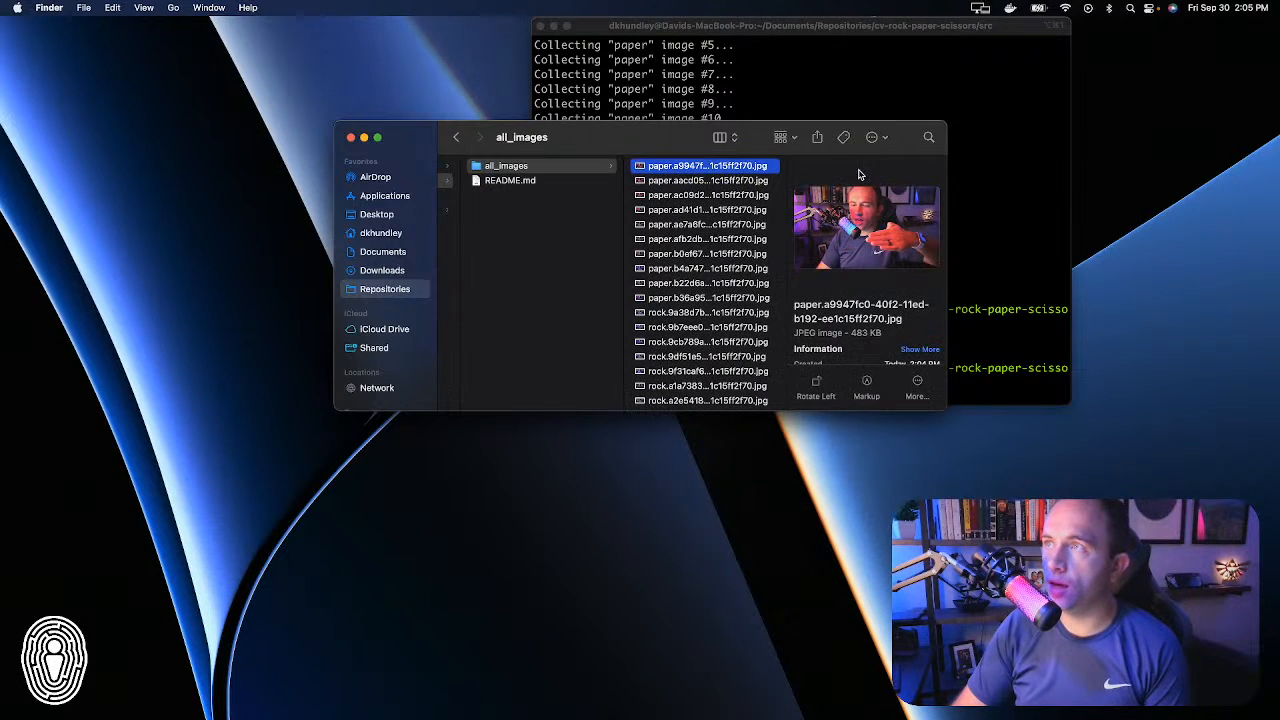
Preview several more of the captured paper images in the all_images folder
click(675, 182)
click(688, 196)
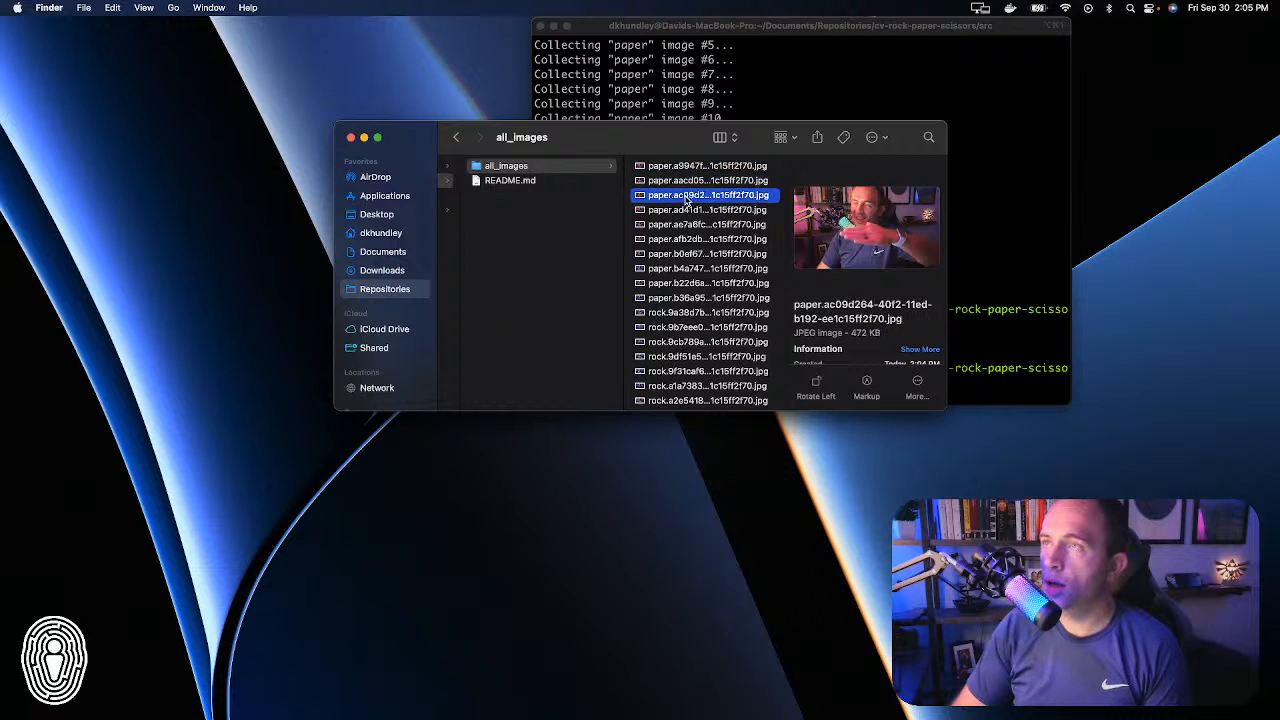
click(687, 211)
click(684, 240)
click(686, 255)
click(692, 284)
Preview a sample of the captured rock and scissors images in all_images, including two more rock shots
click(686, 326)
scroll(685, 330, down, 5)
click(684, 331)
scroll(686, 325, up, 2)
scroll(685, 325, up, 5)
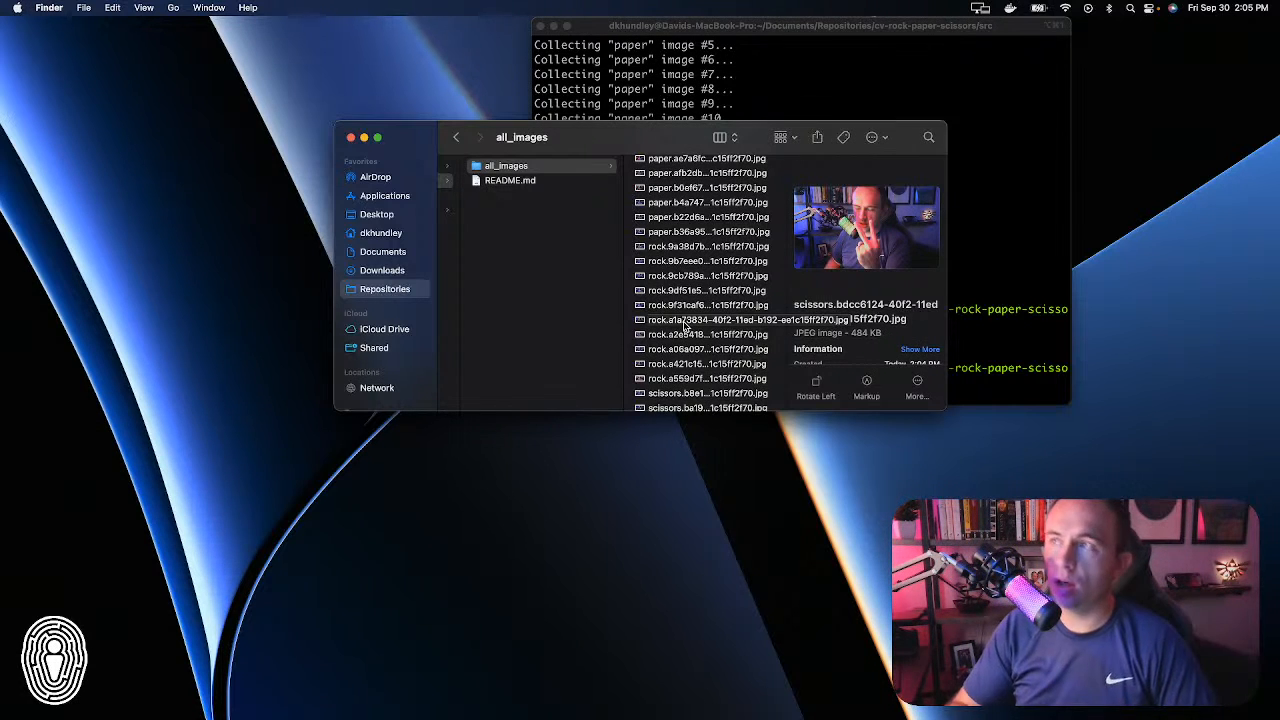
click(685, 321)
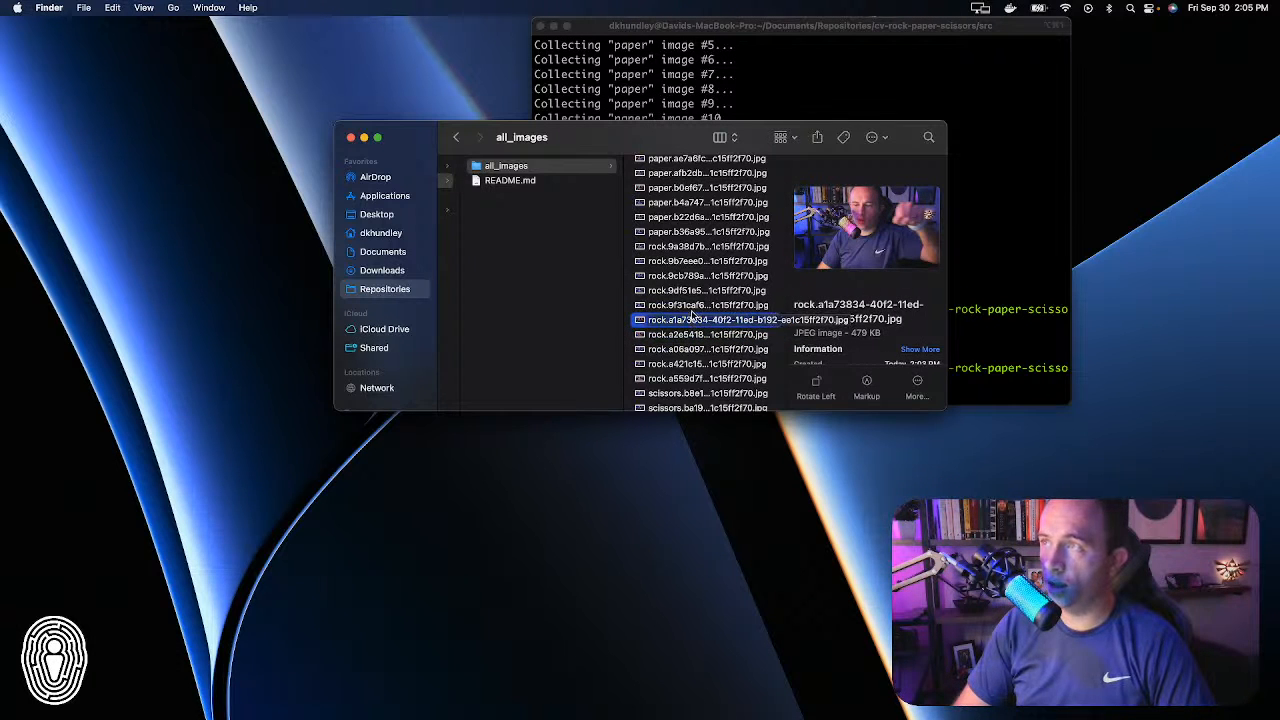
click(693, 310)
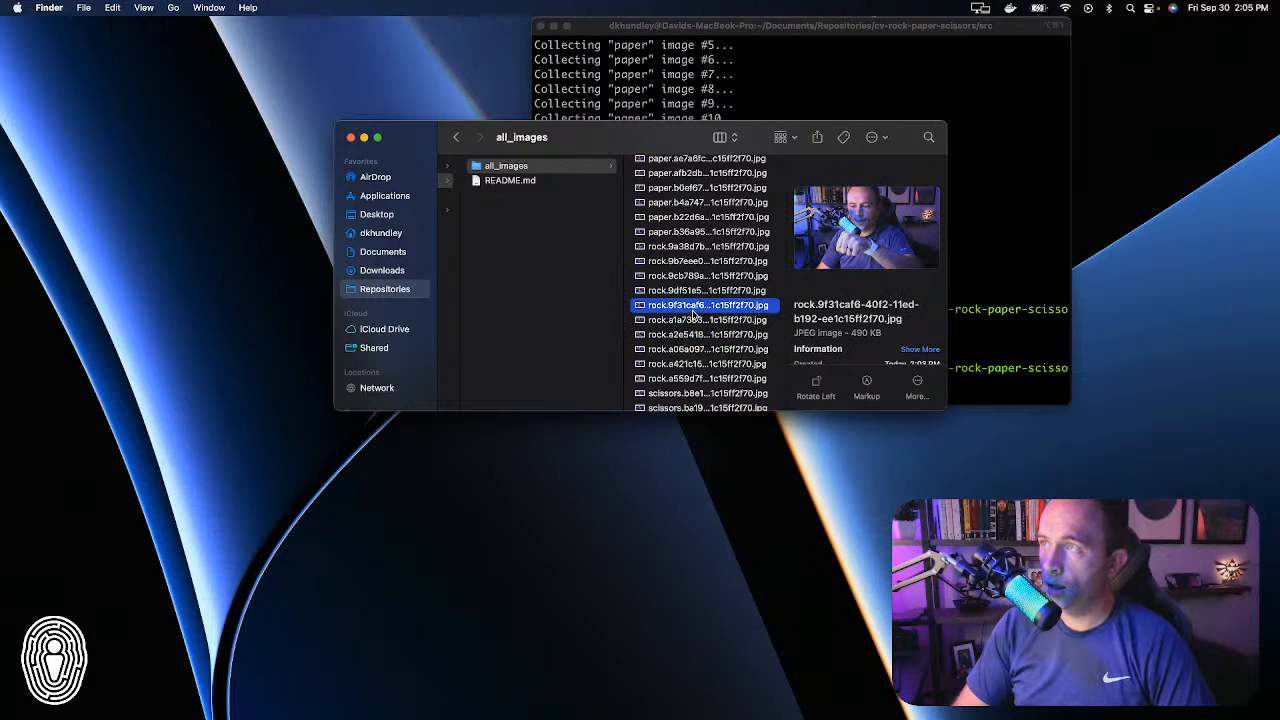
Inspect the second scissors image at full size in Quick Look, and close the preview and the Finder window
click(689, 392)
scroll(687, 397, down, 2)
click(687, 378)
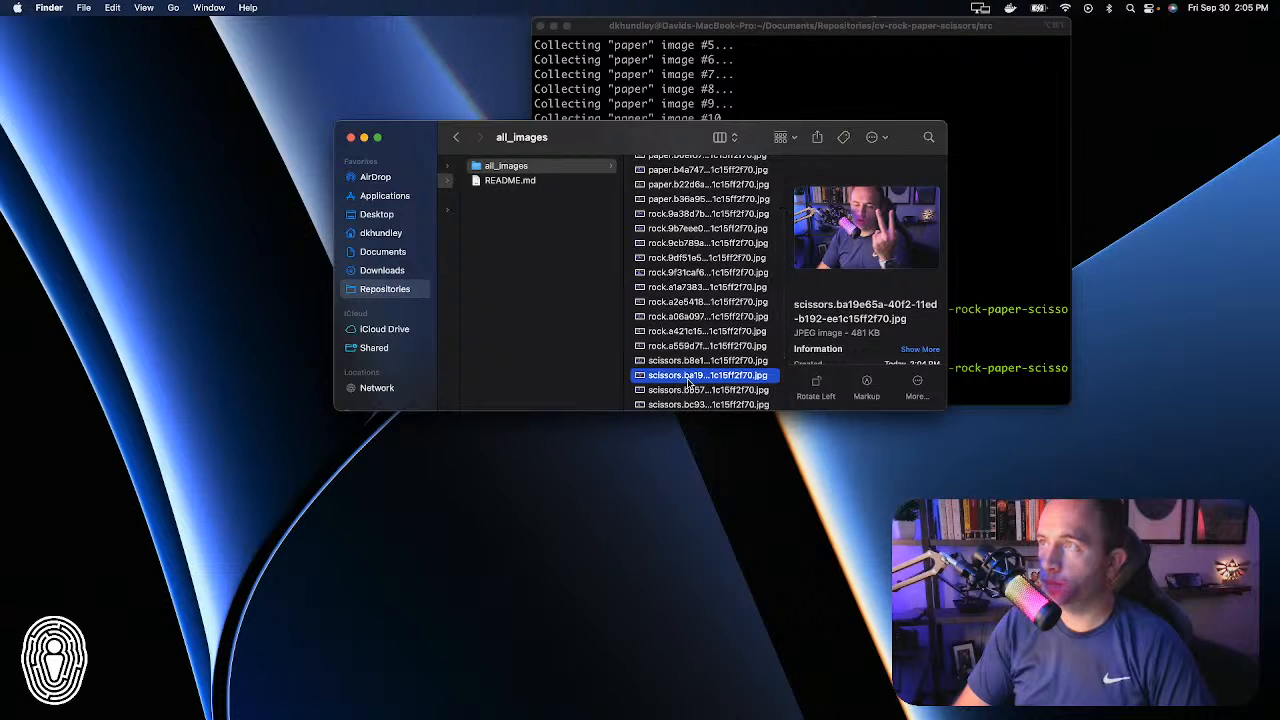
key(space)
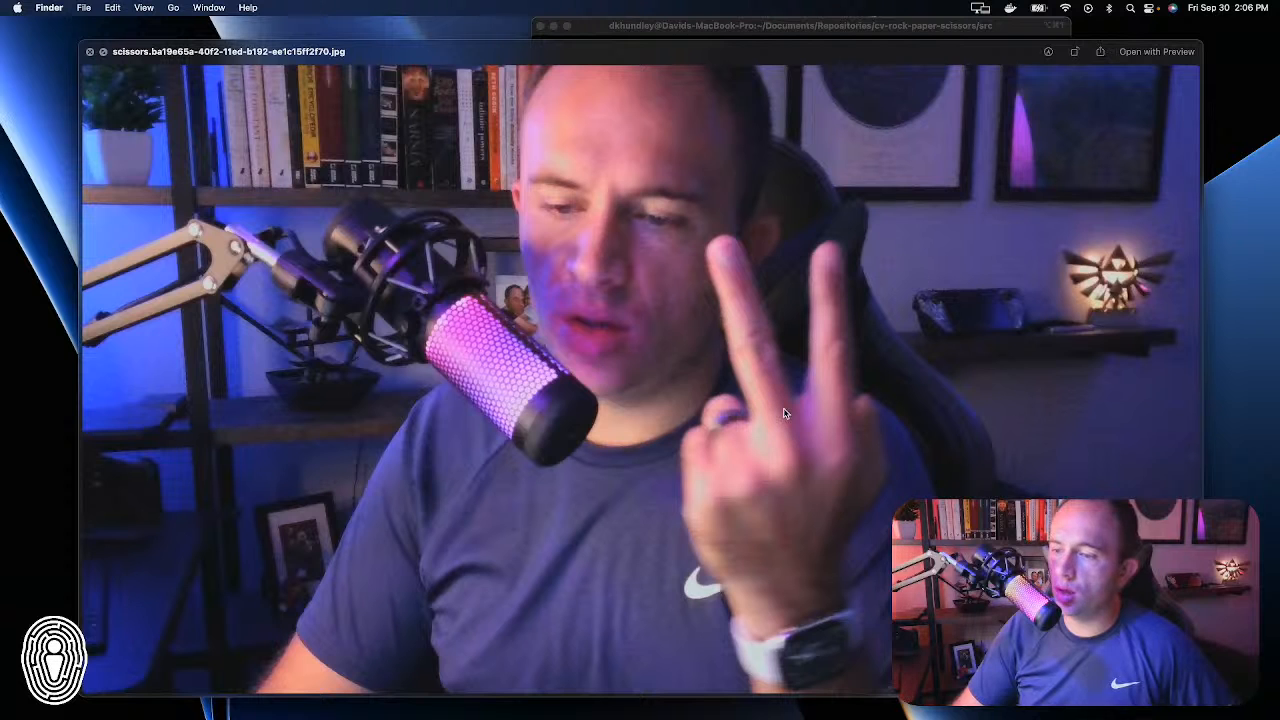
click(88, 53)
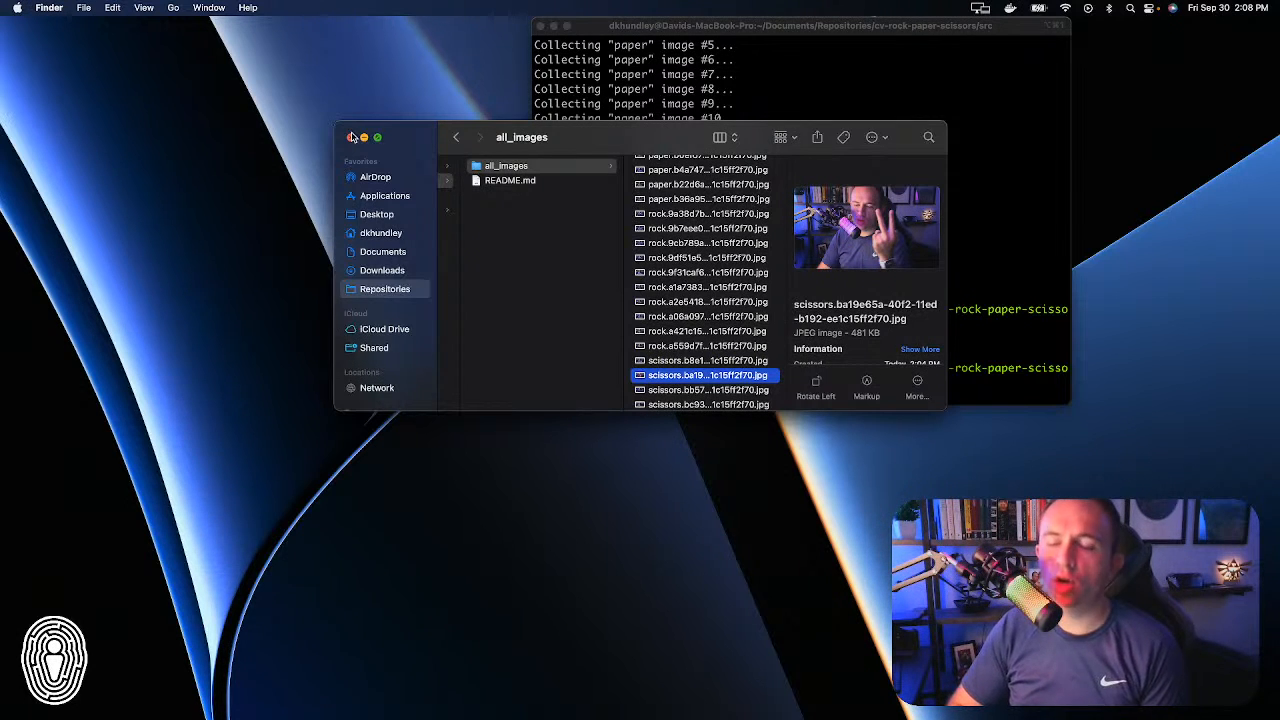
click(352, 137)
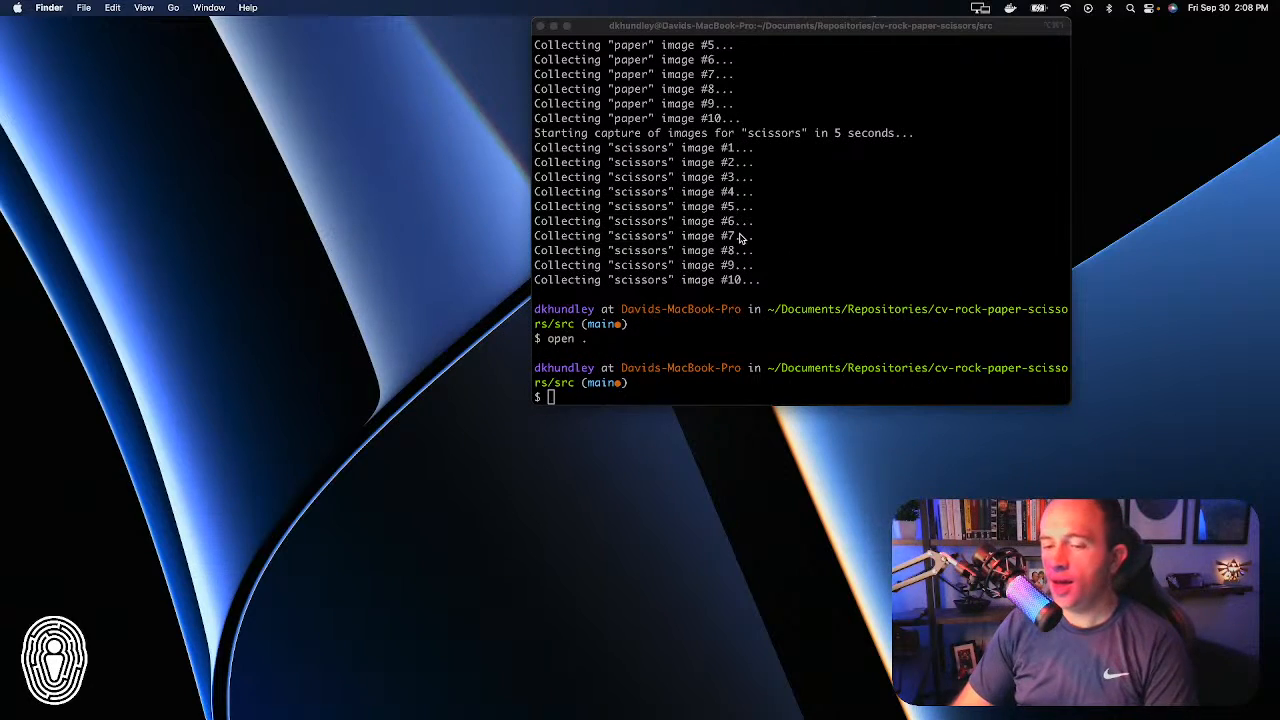
Switch to Safari, search the web for "labelimg", and open the heartexlabs/labelImg GitHub repository
key(ctrl+Right)
key(ctrl+Right)
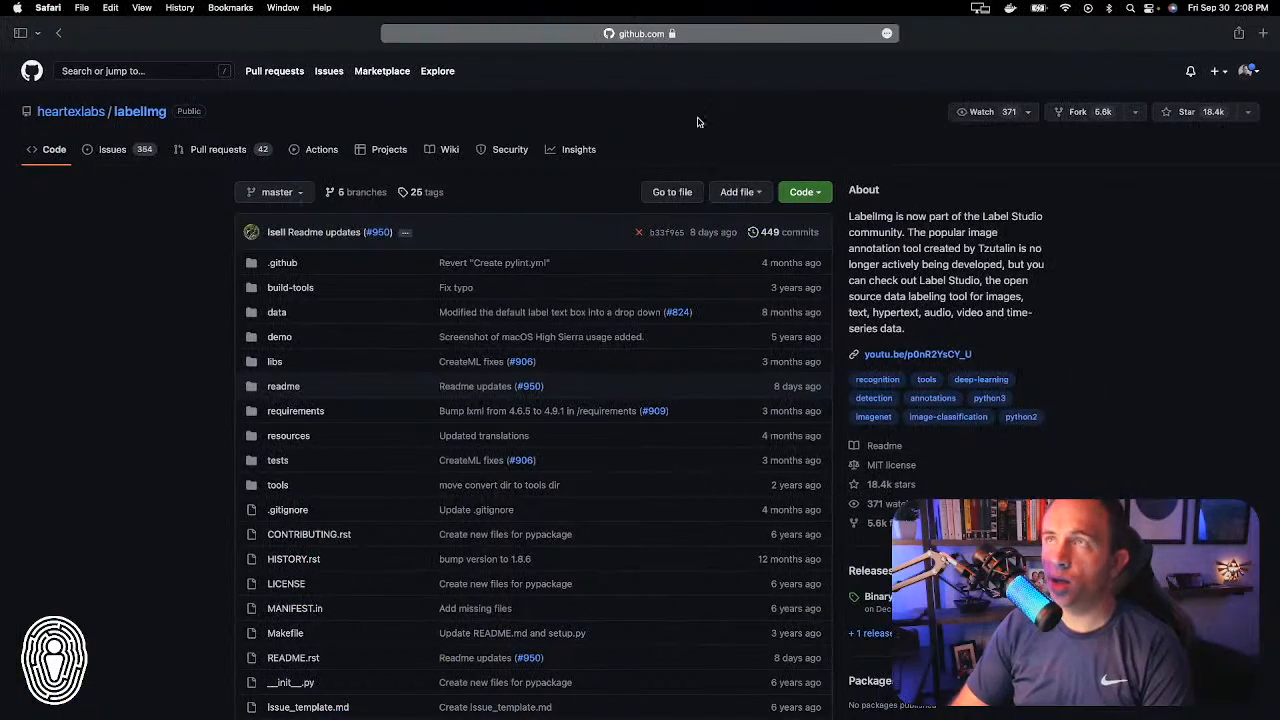
click(645, 35)
text(lab)
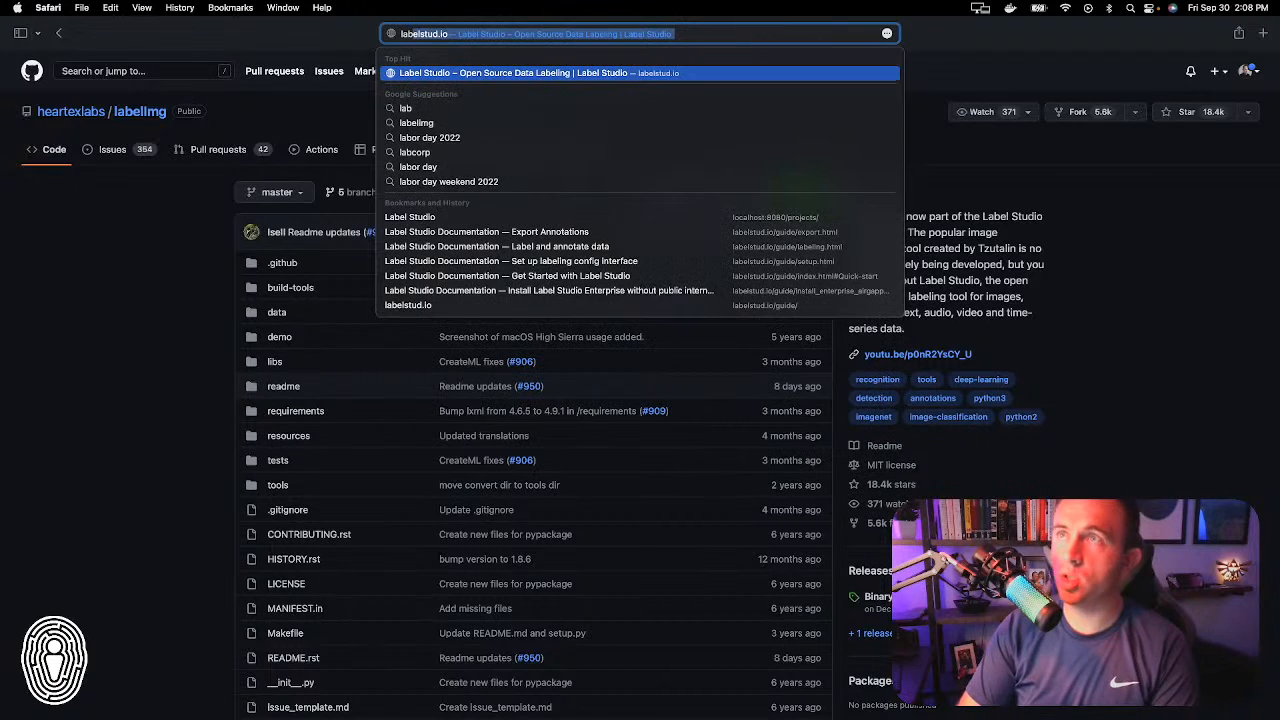
text(elimg)
key(Return)
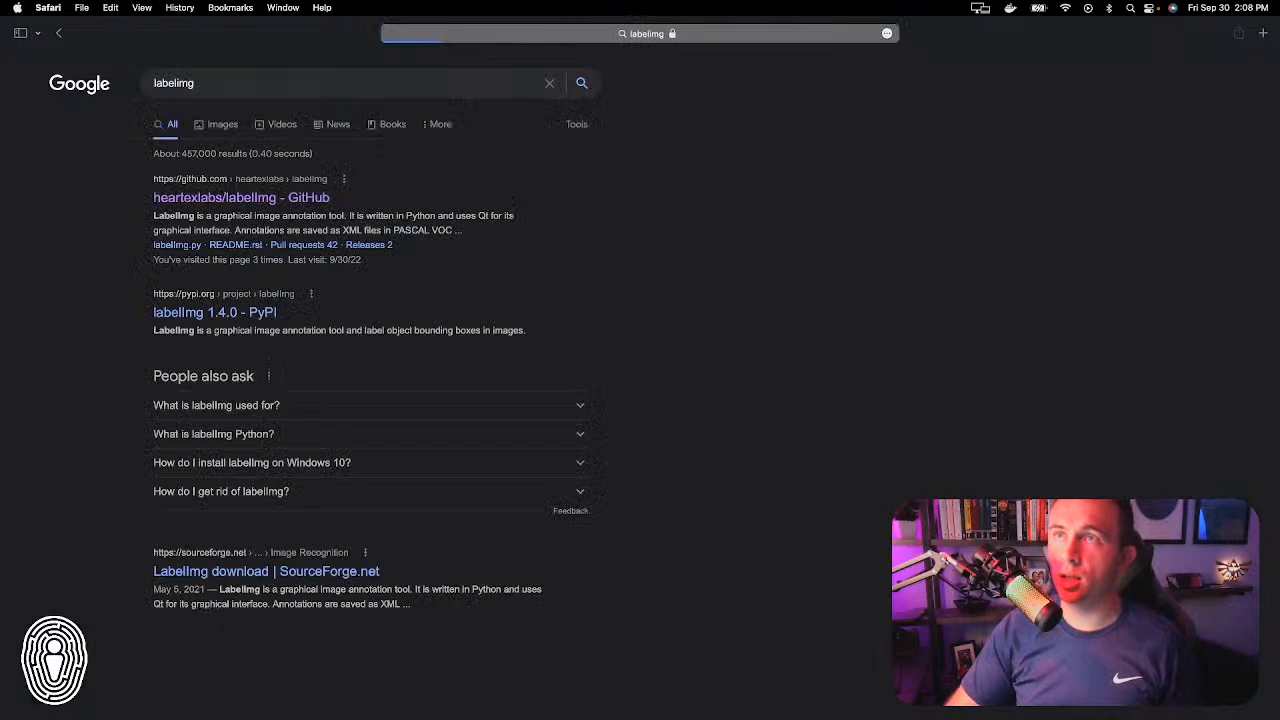
click(298, 200)
Look through the labelImg repository's file list and the README notes on its relation to Label Studio
scroll(287, 412, down, 5)
scroll(287, 412, down, 10)
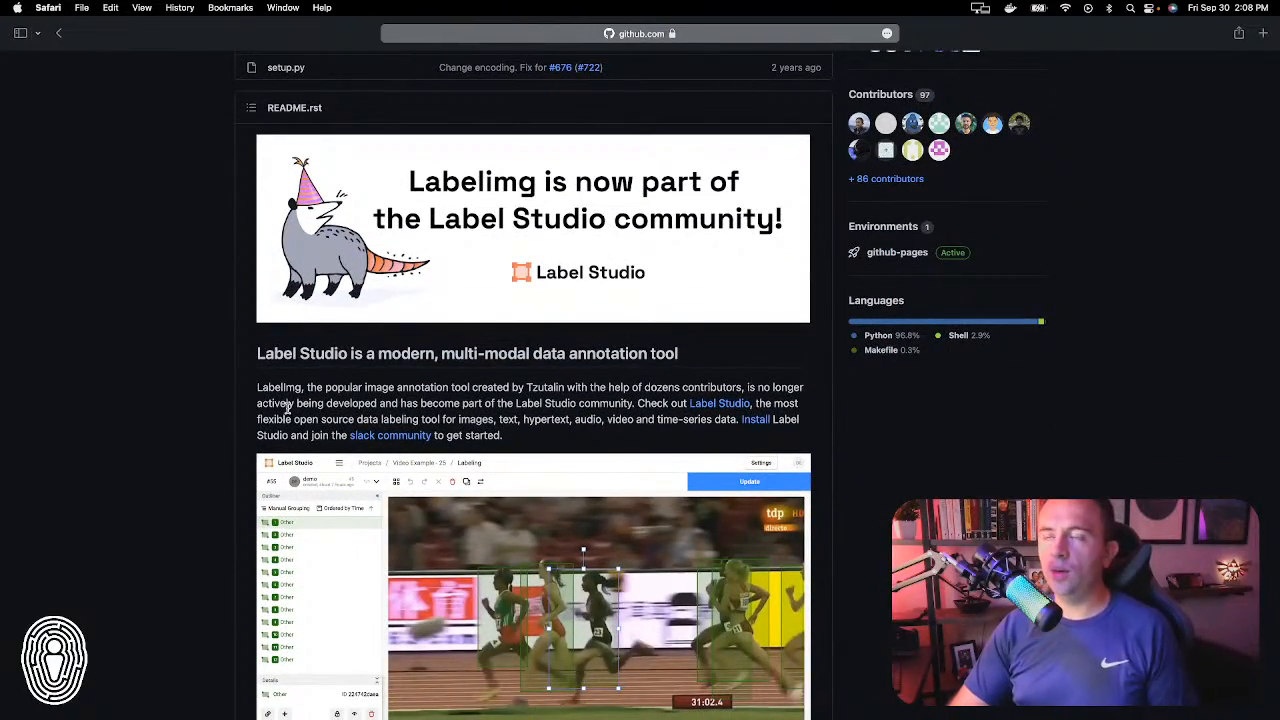
scroll(287, 408, up, 13)
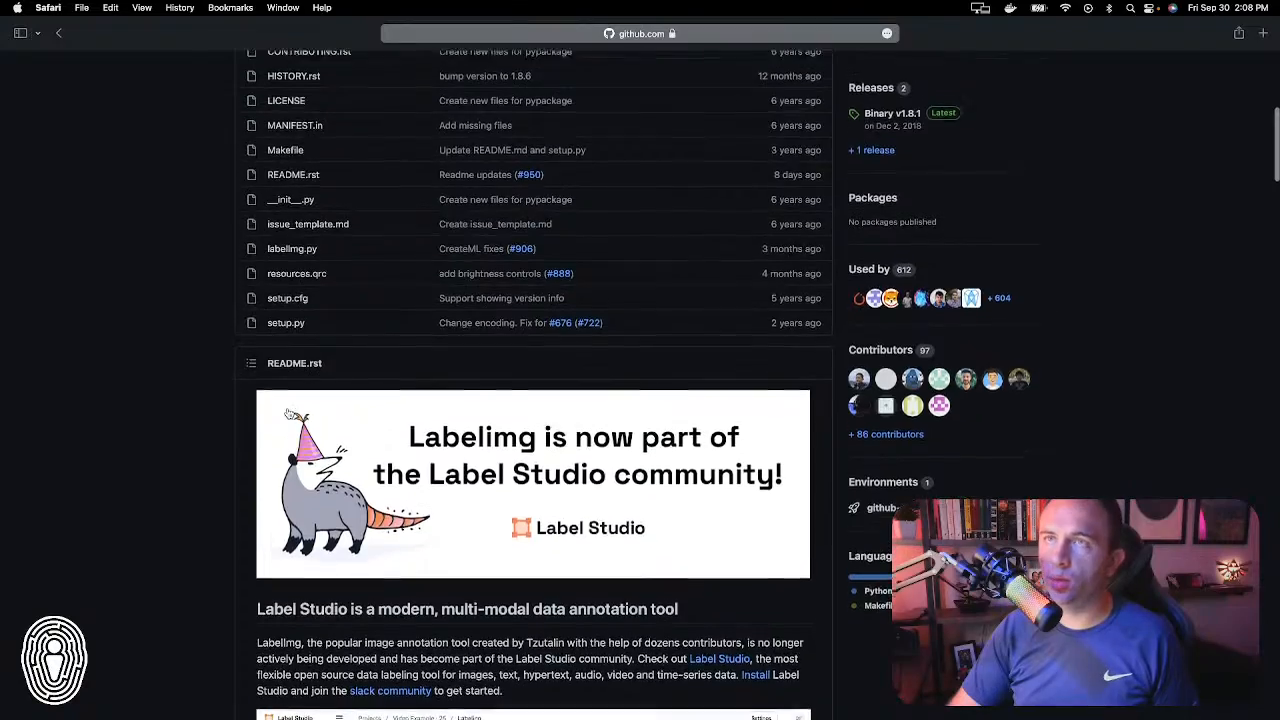
scroll(287, 410, down, 8)
scroll(287, 412, up, 8)
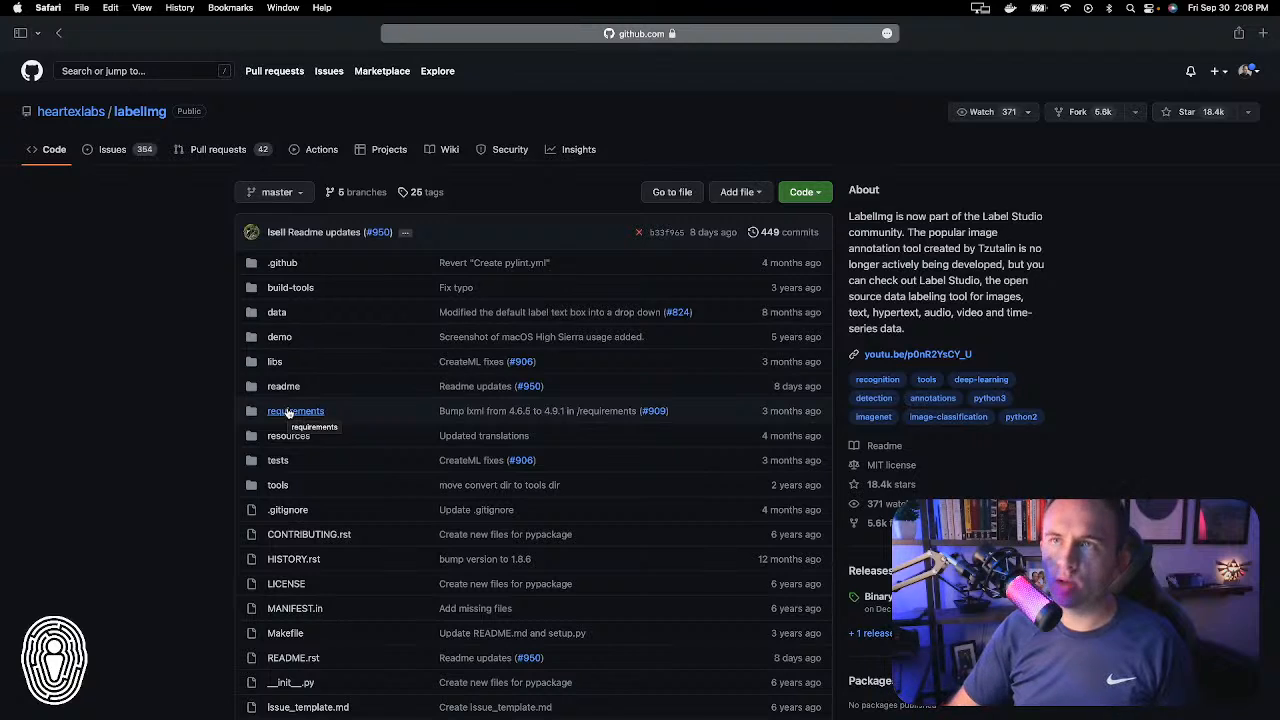
scroll(255, 466, down, 5)
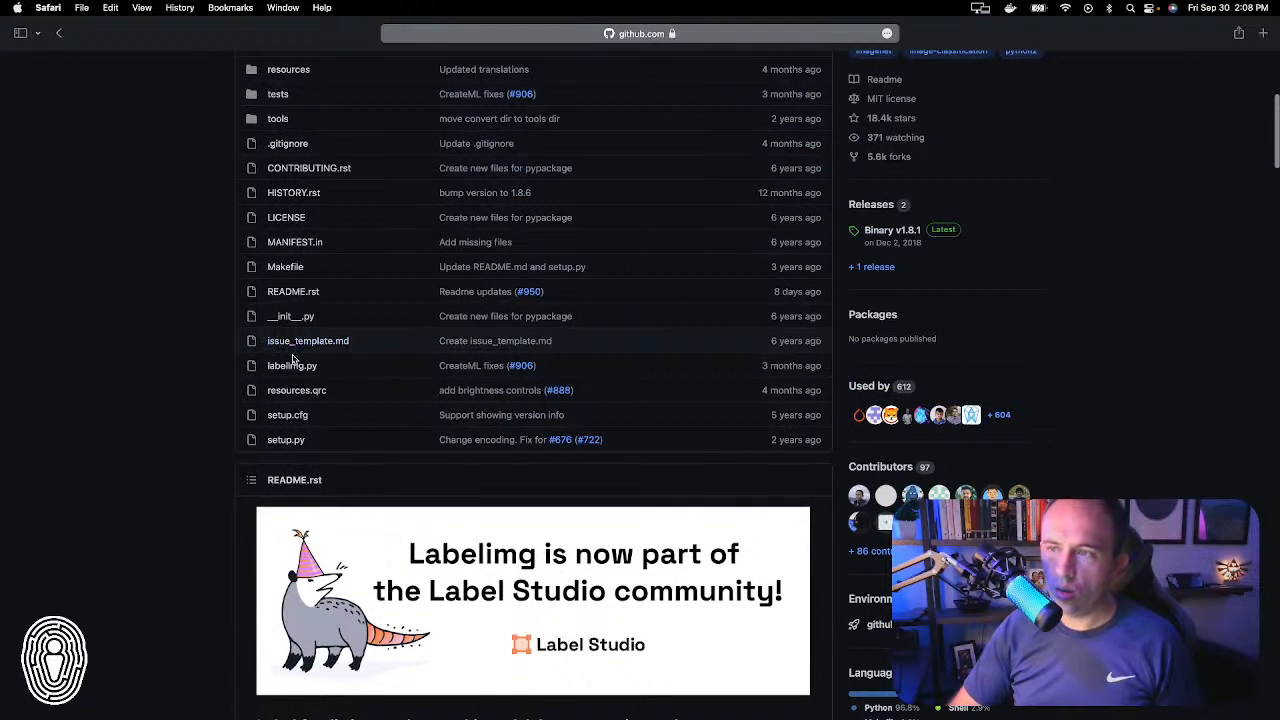
scroll(283, 370, down, 1)
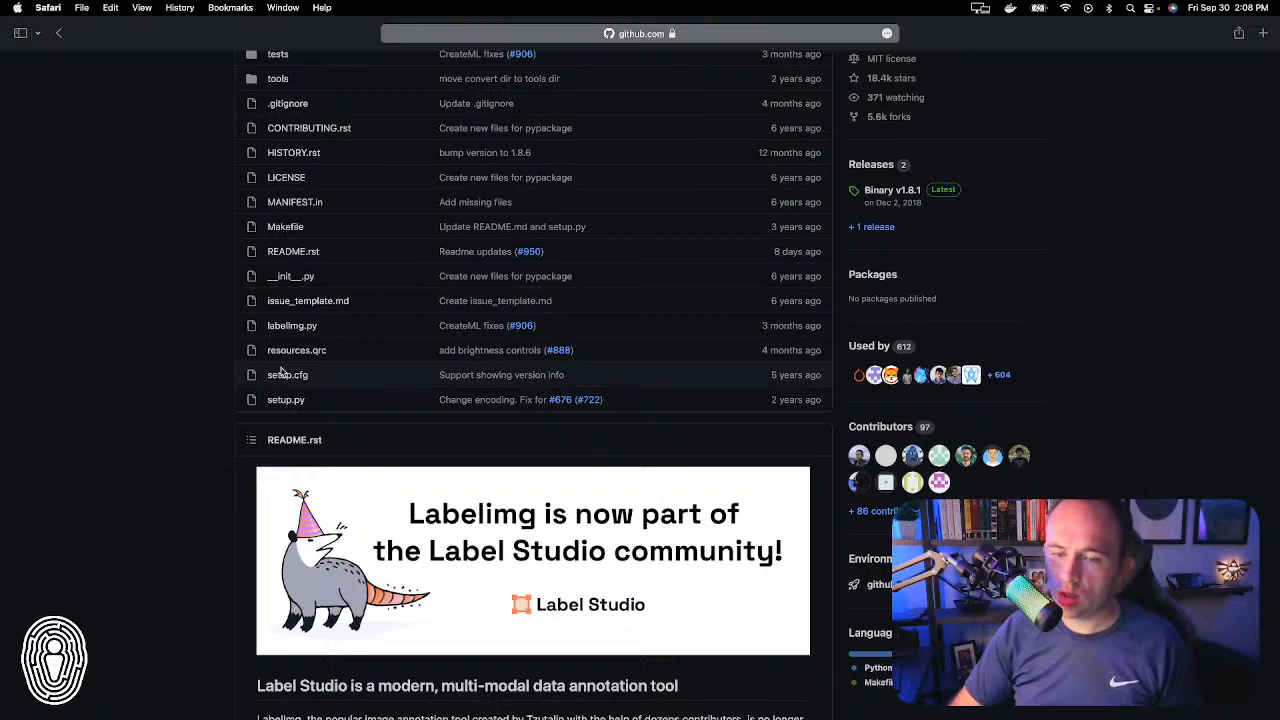
scroll(283, 370, down, 1)
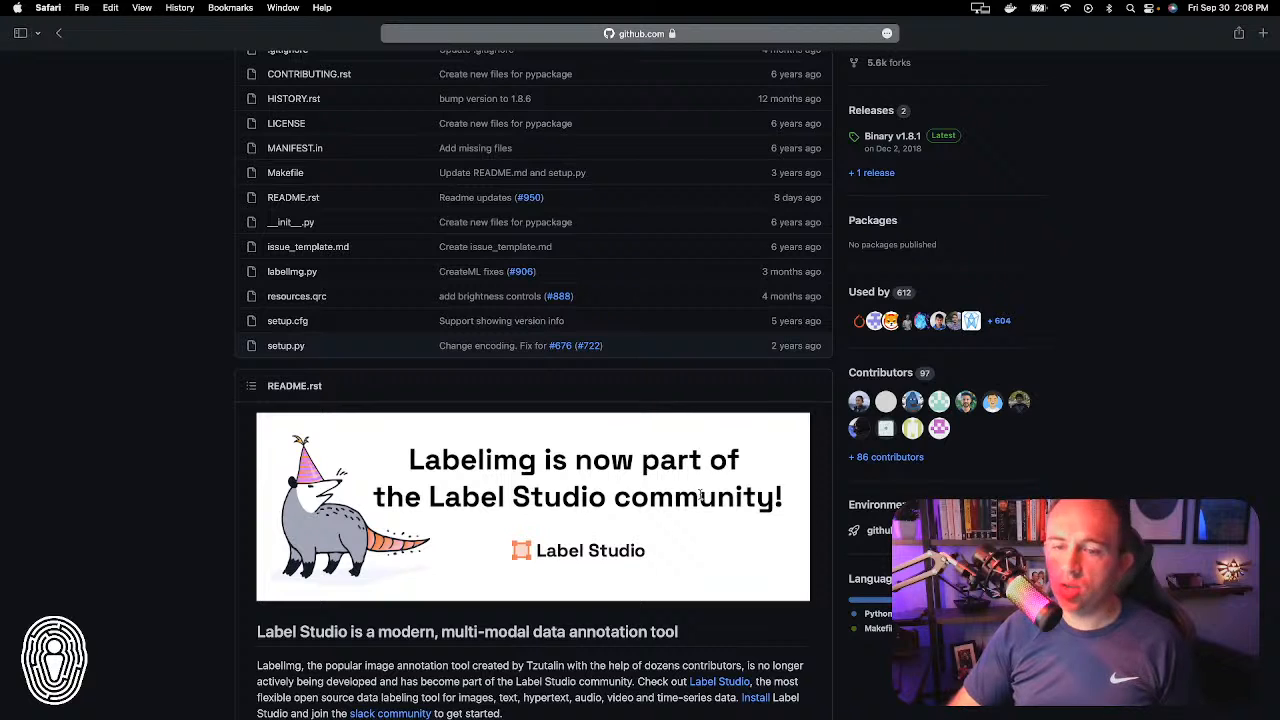
scroll(472, 456, up, 2)
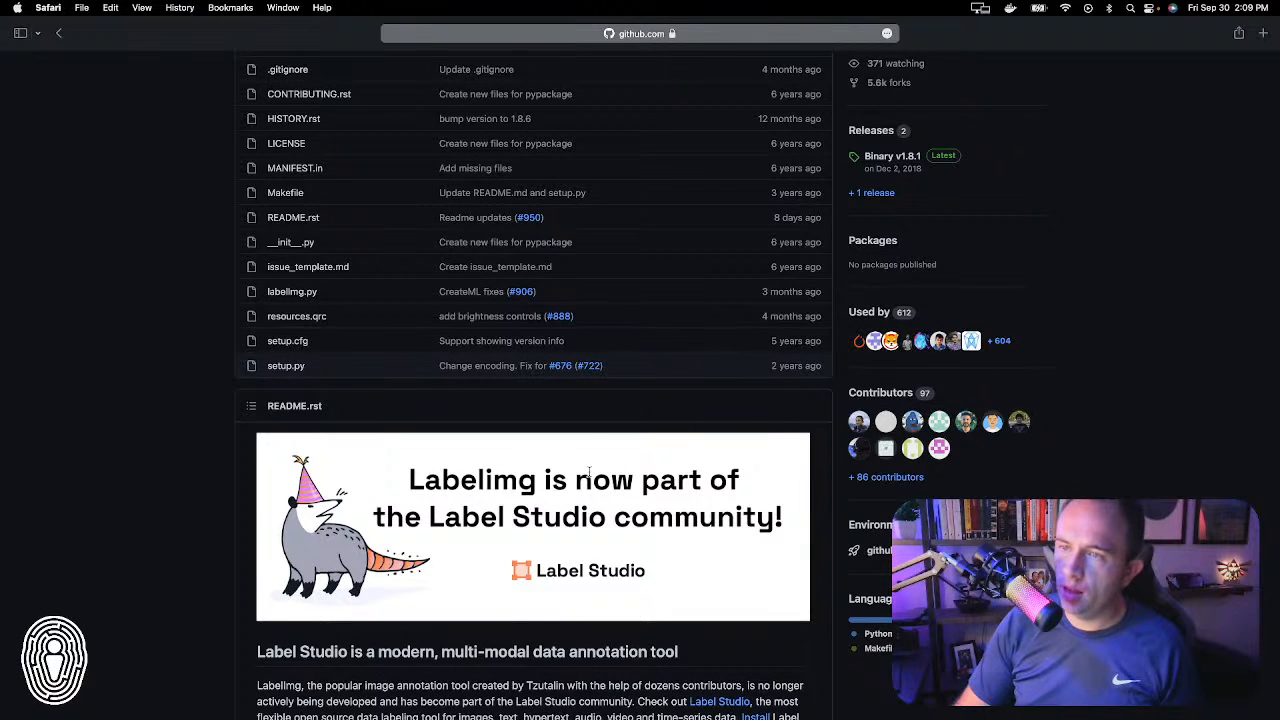
scroll(540, 465, down, 1)
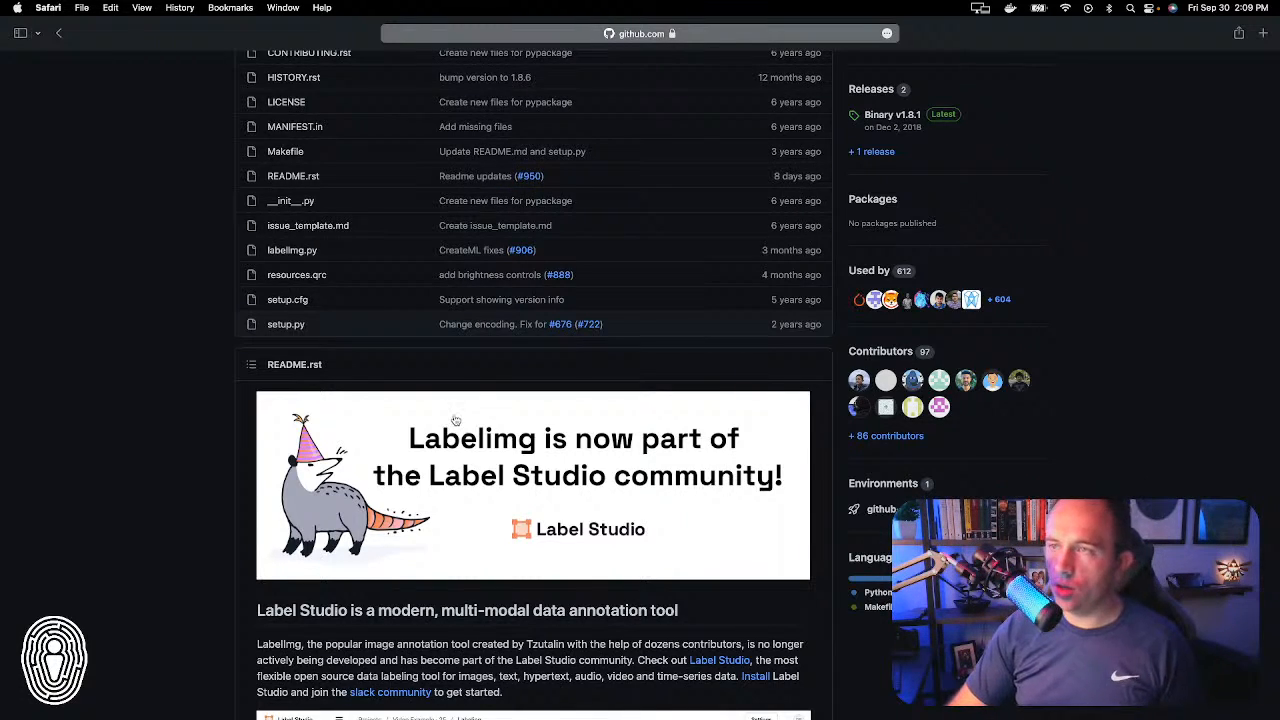
Switch back to iTerm, reposition the terminal window, and list the contents of the src directory
key(ctrl+Left)
key(ctrl+Left)
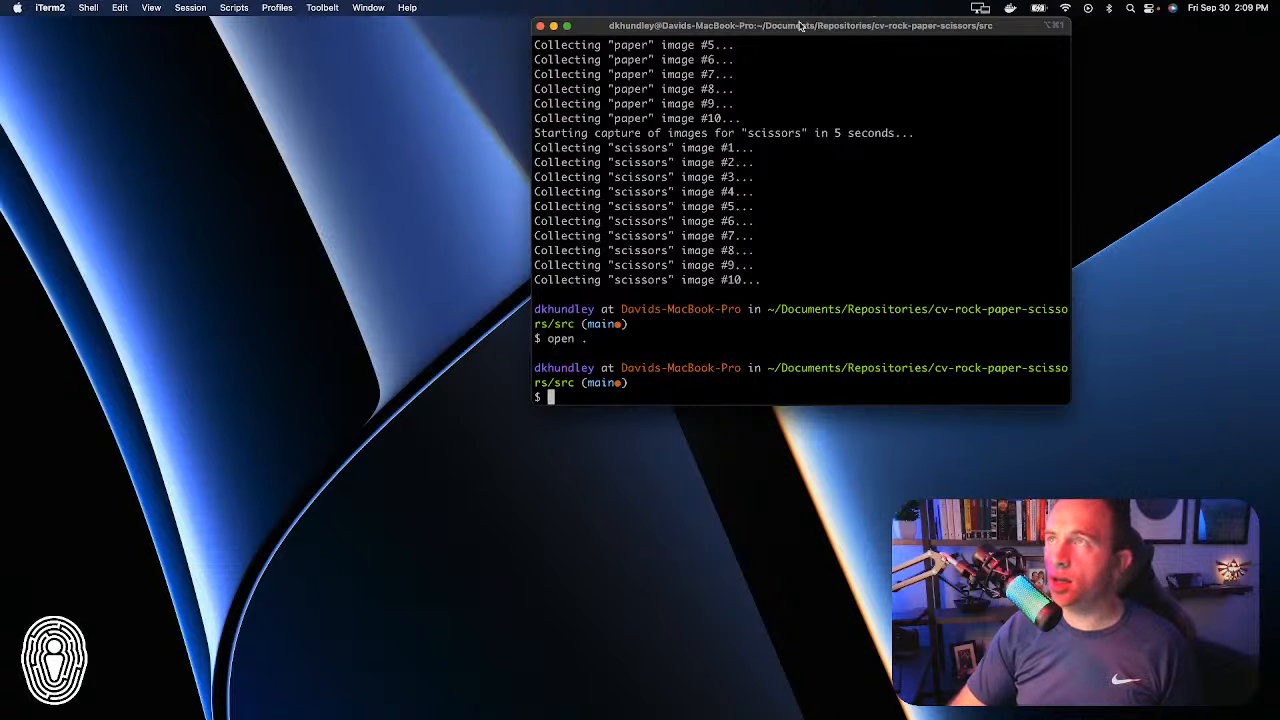
drag(800, 28, 603, 26)
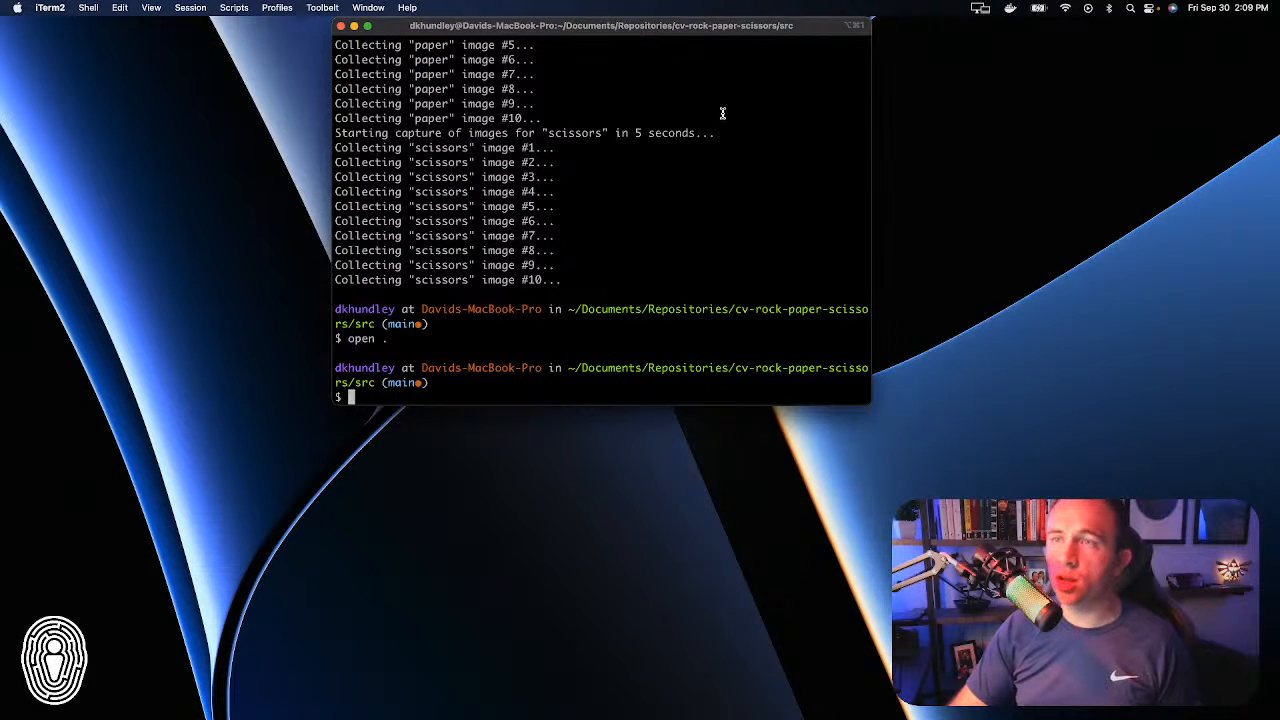
text(ls)
key(Return)
Move up to the cv-rock-paper-scissors repository root with "cd .." and list its contents
text(c)
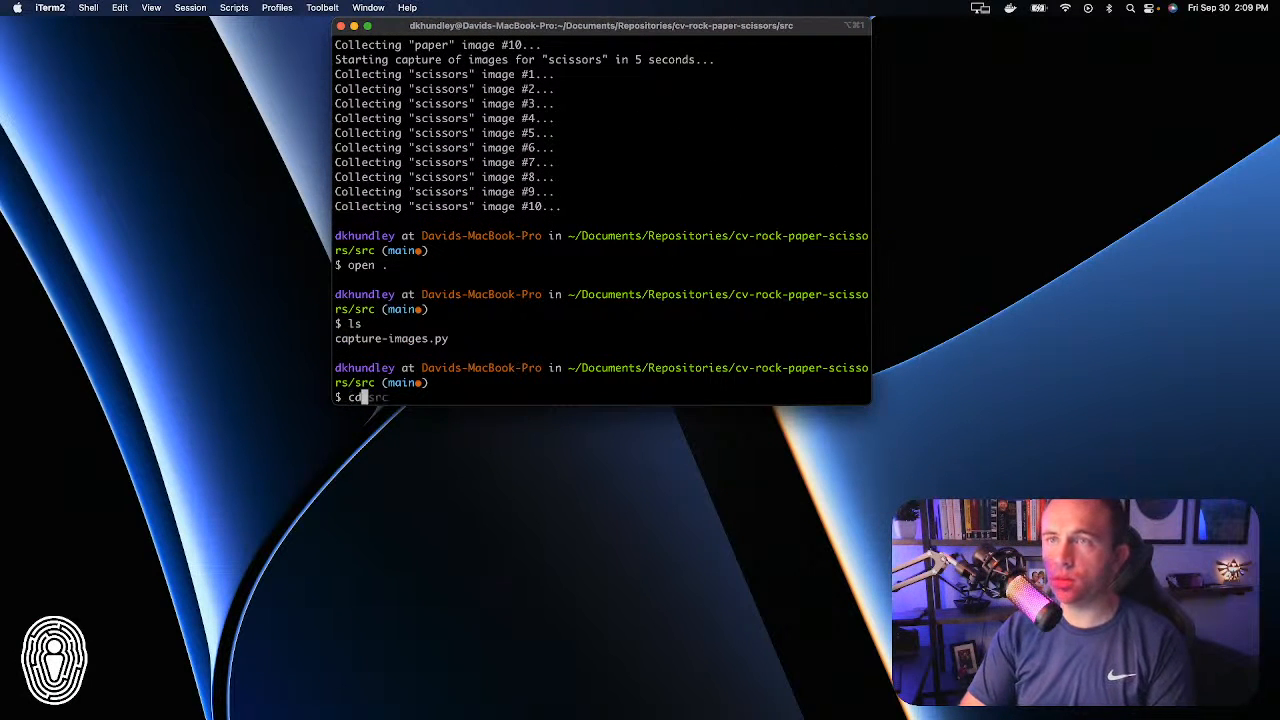
text(d ..)
key(Return)
text(ls)
key(Return)
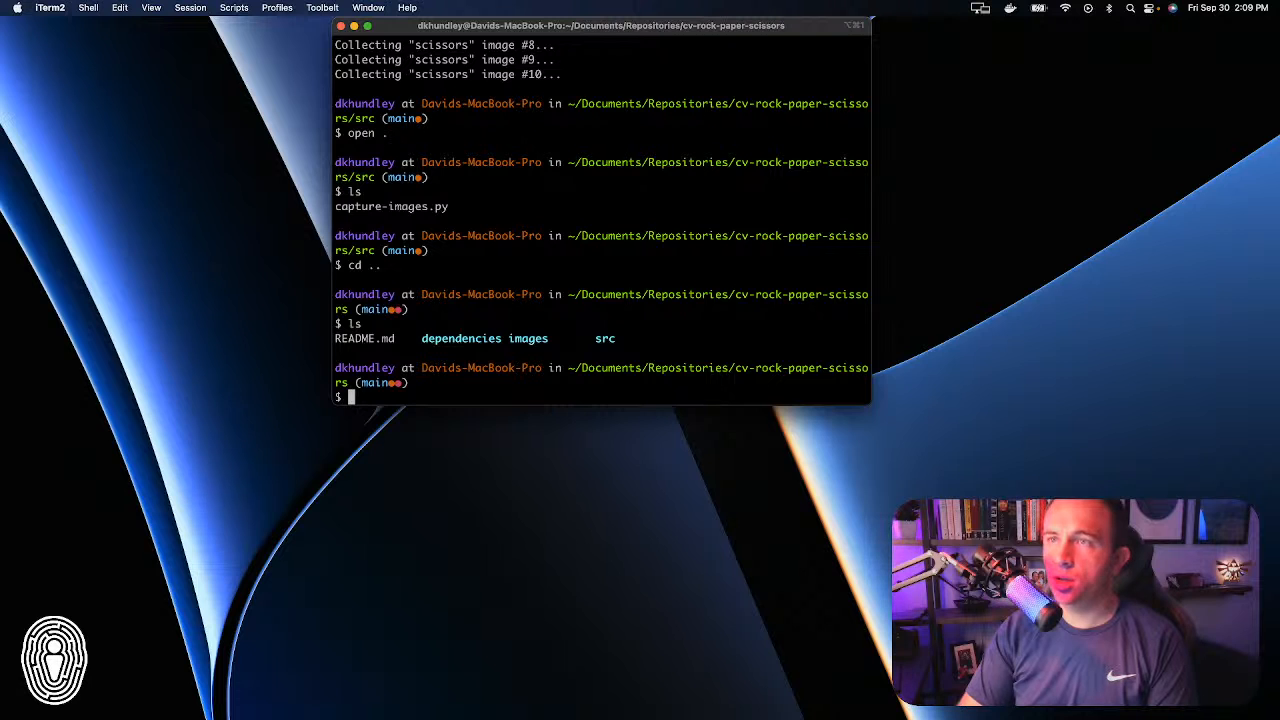
text(python)
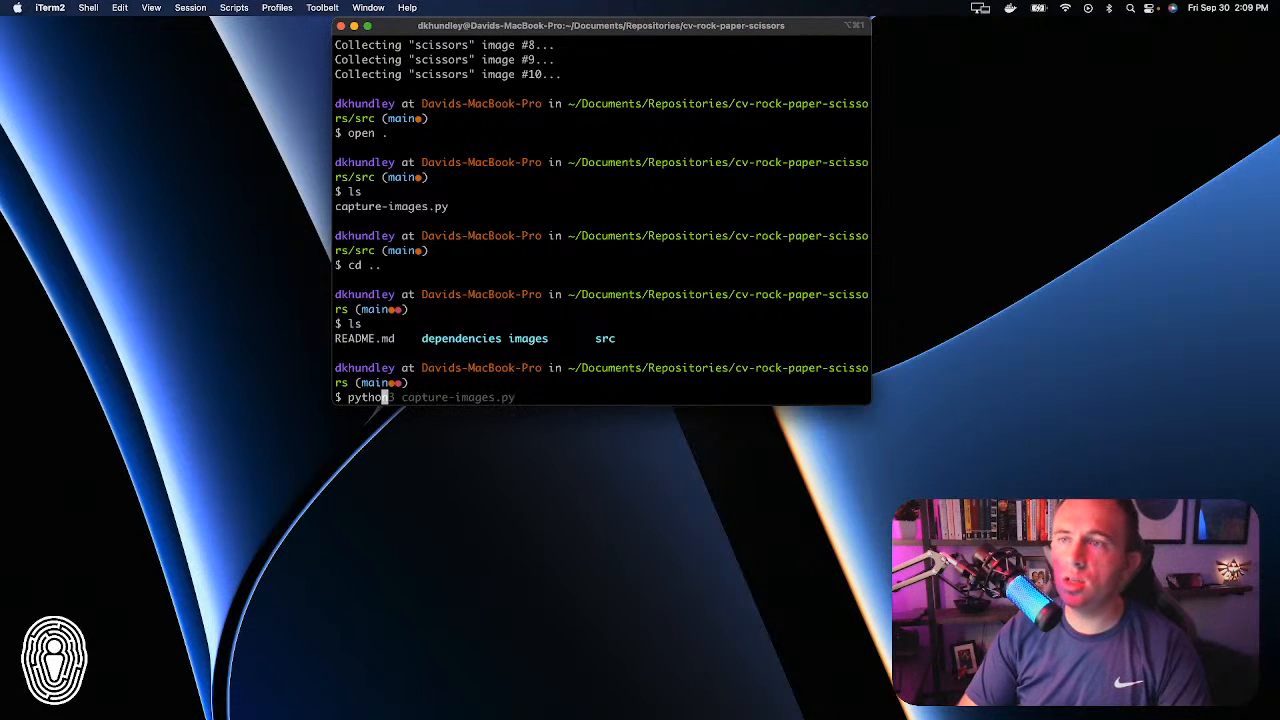
key(BackSpace)
key(BackSpace)
key(BackSpace)
key(BackSpace)
key(BackSpace)
key(BackSpace)
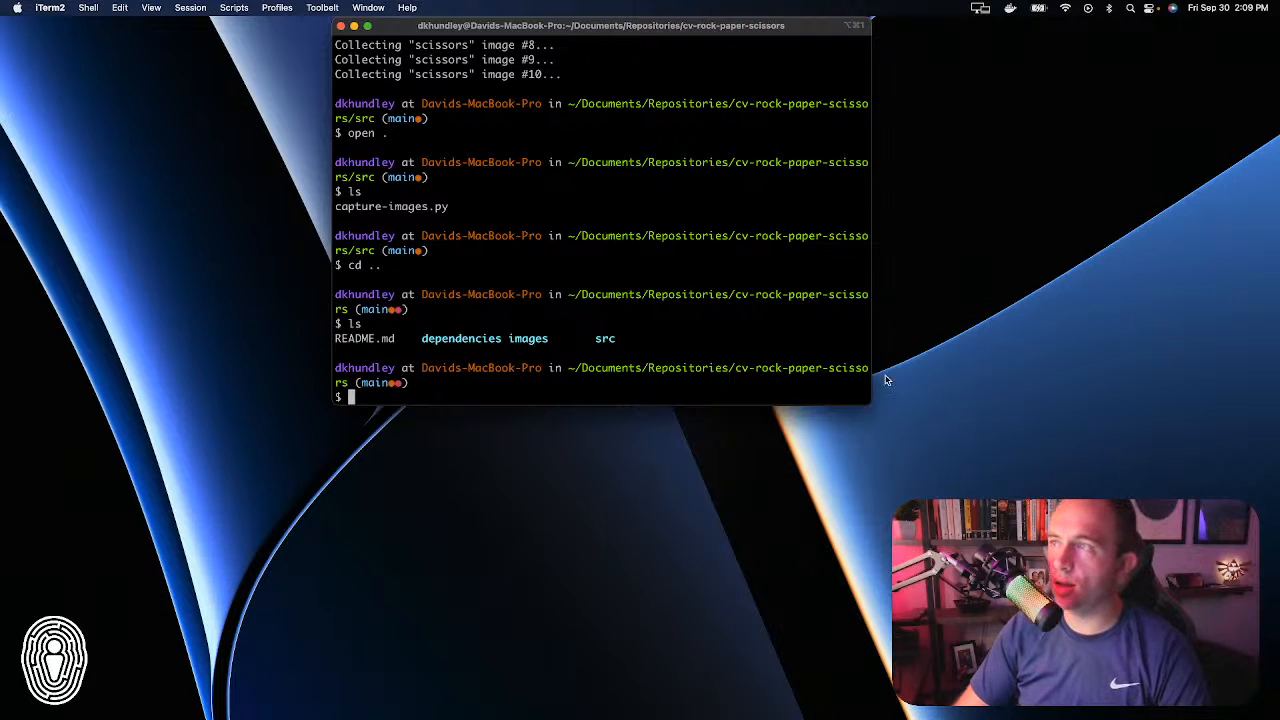
Enlarge the terminal window so the full prompt path fits on one line, and reposition it on the desktop
drag(869, 403, 1103, 477)
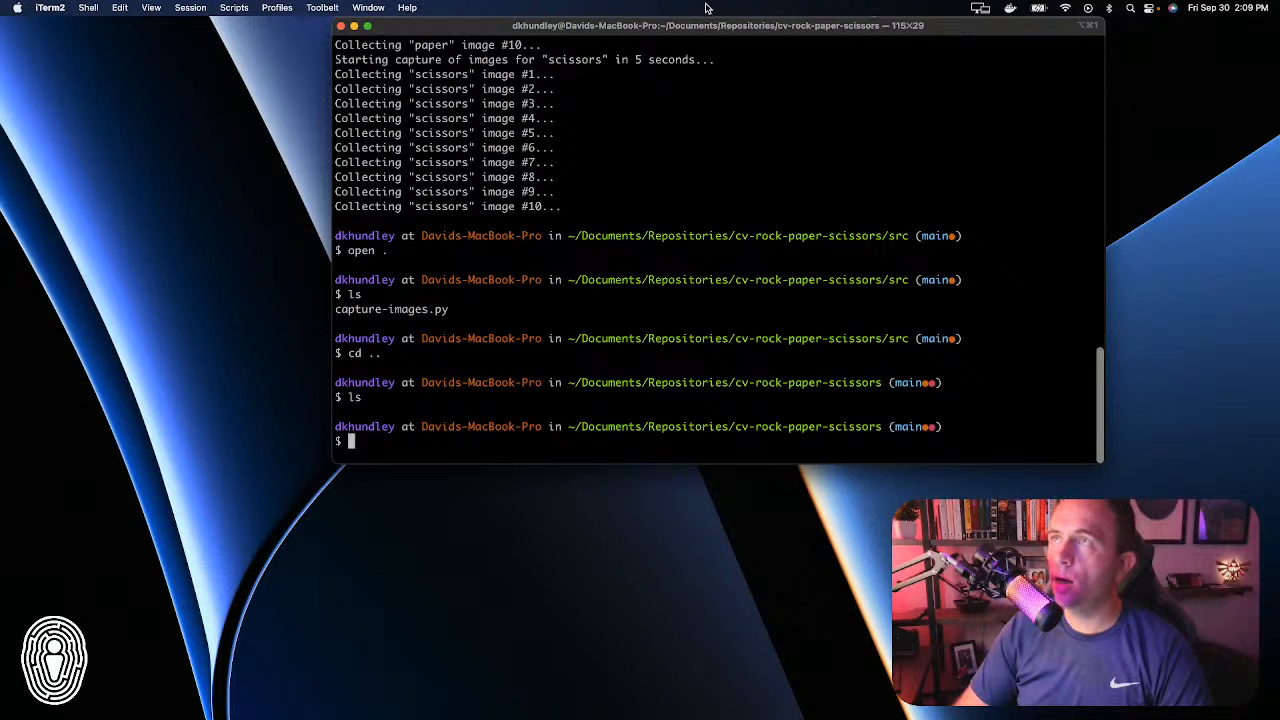
drag(700, 25, 632, 28)
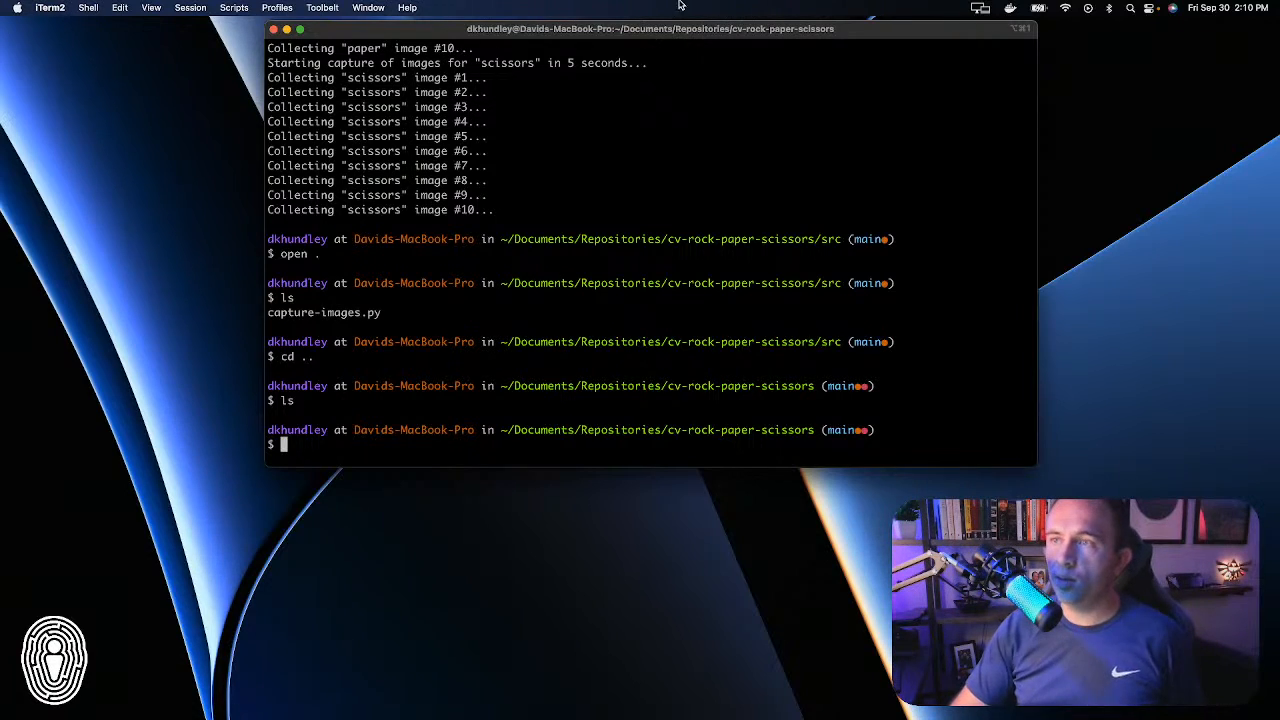
key(ctrl+Right)
key(ctrl+Left)
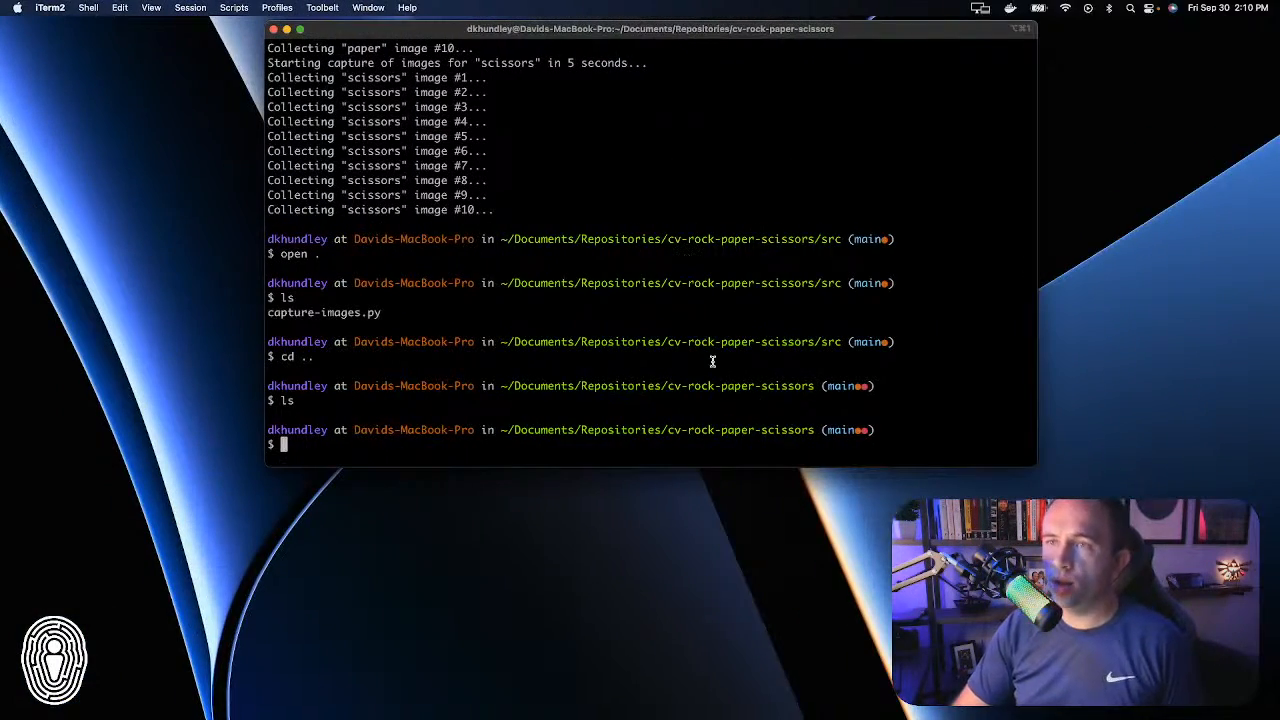
Create a Python virtual environment named venv with "python3 -m venv venv" and list the repository root
text(python3 )
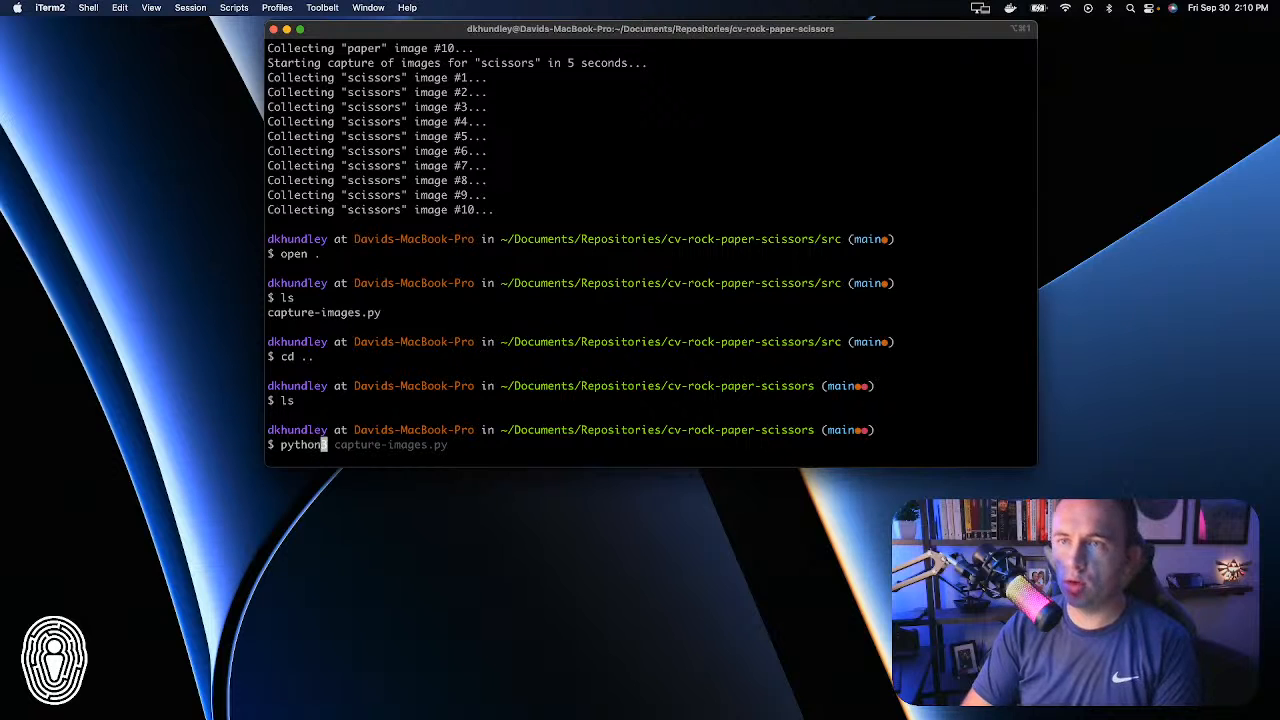
text(-m venve)
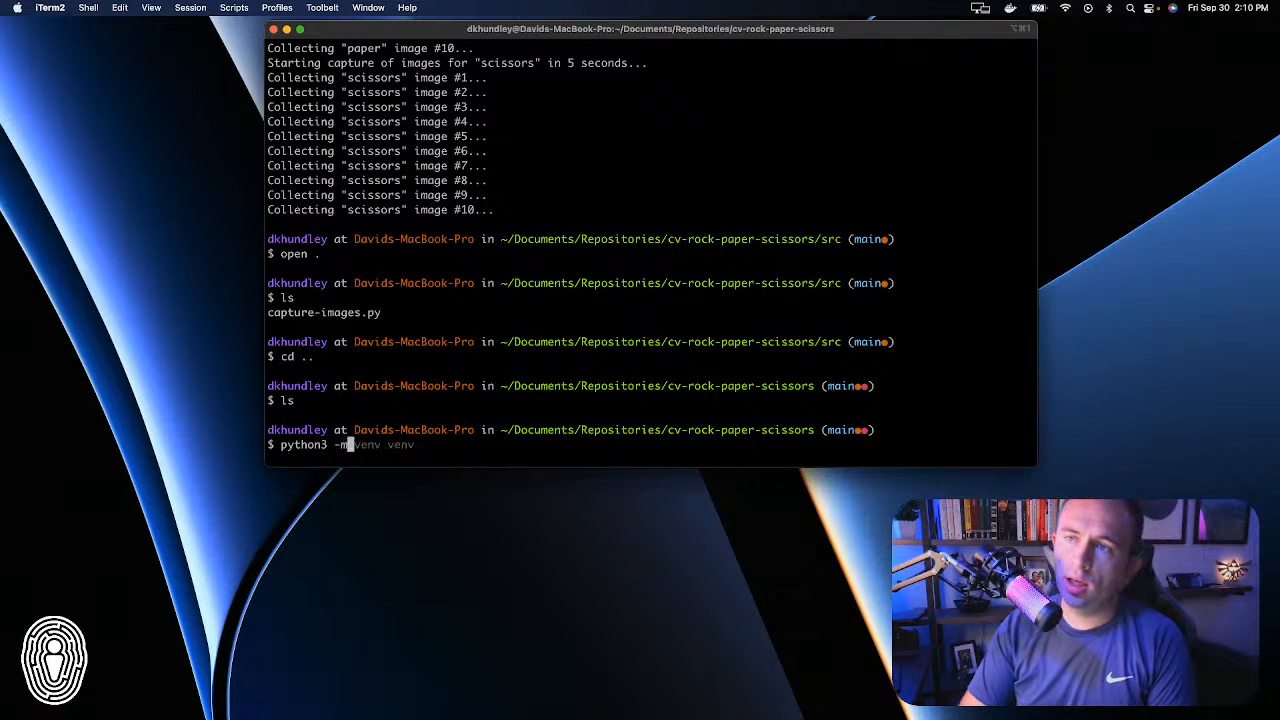
key(BackSpace)
text(venv venv)
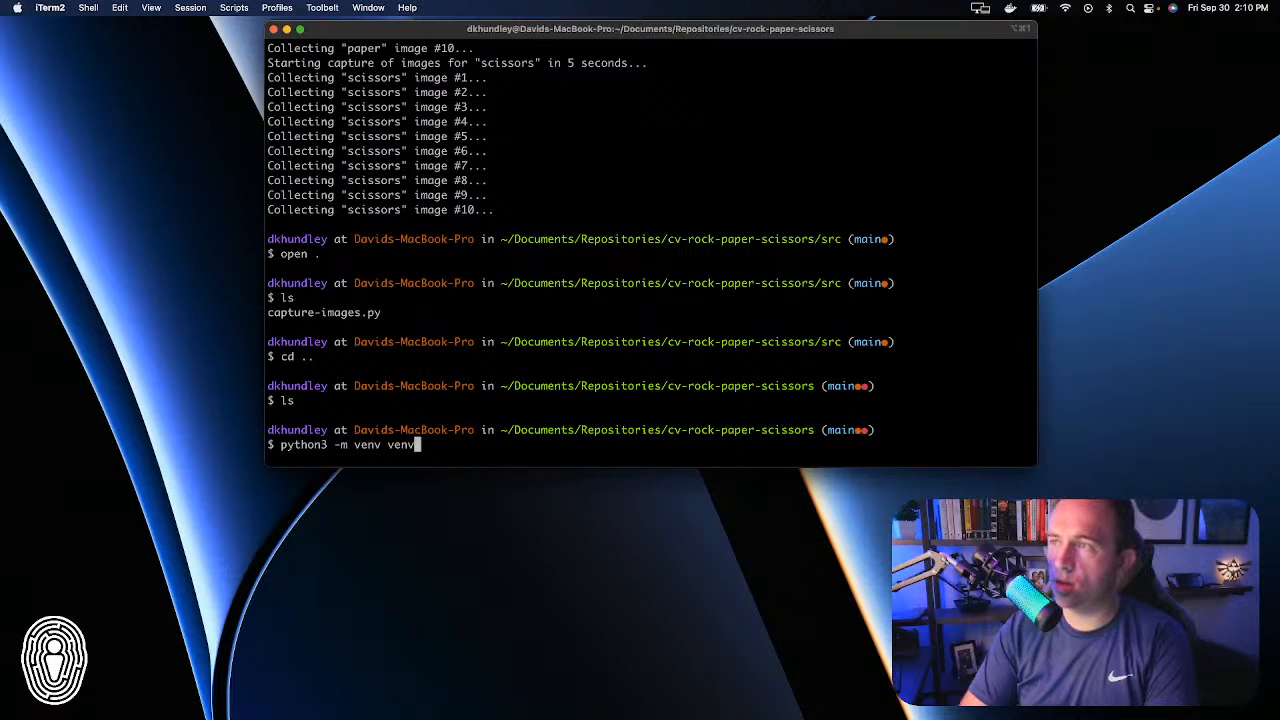
key(Return)
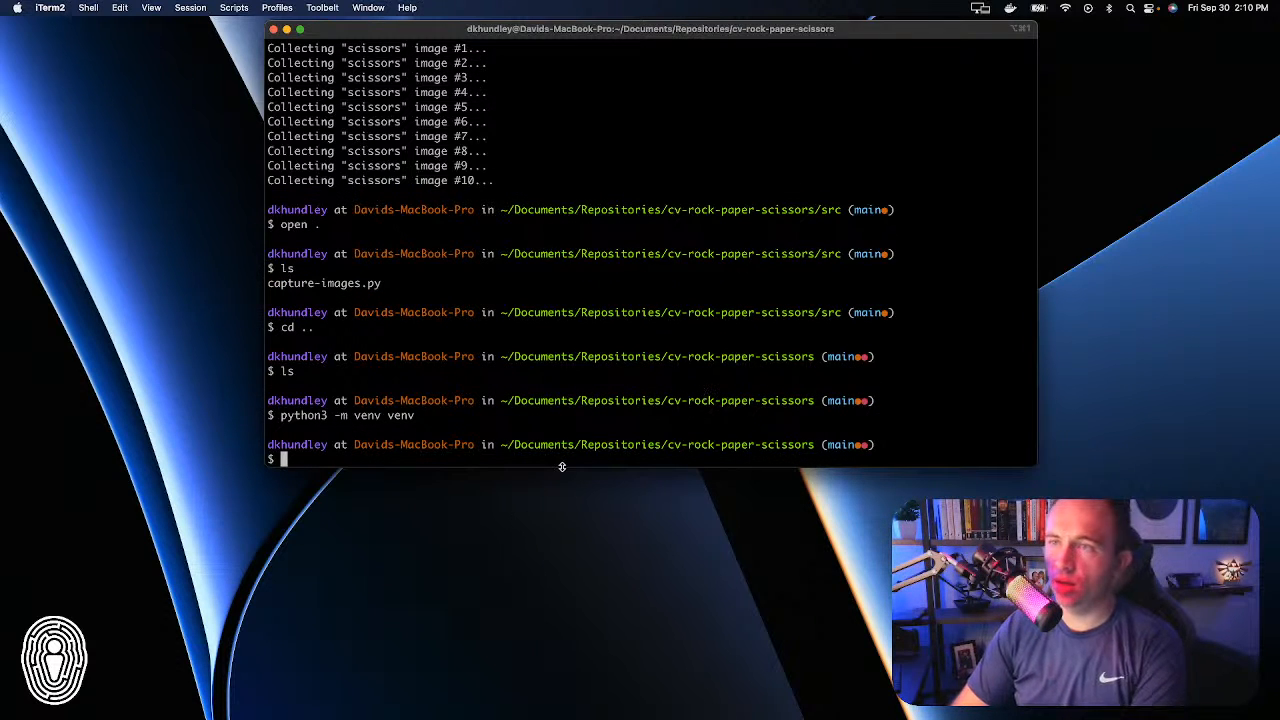
text(ls)
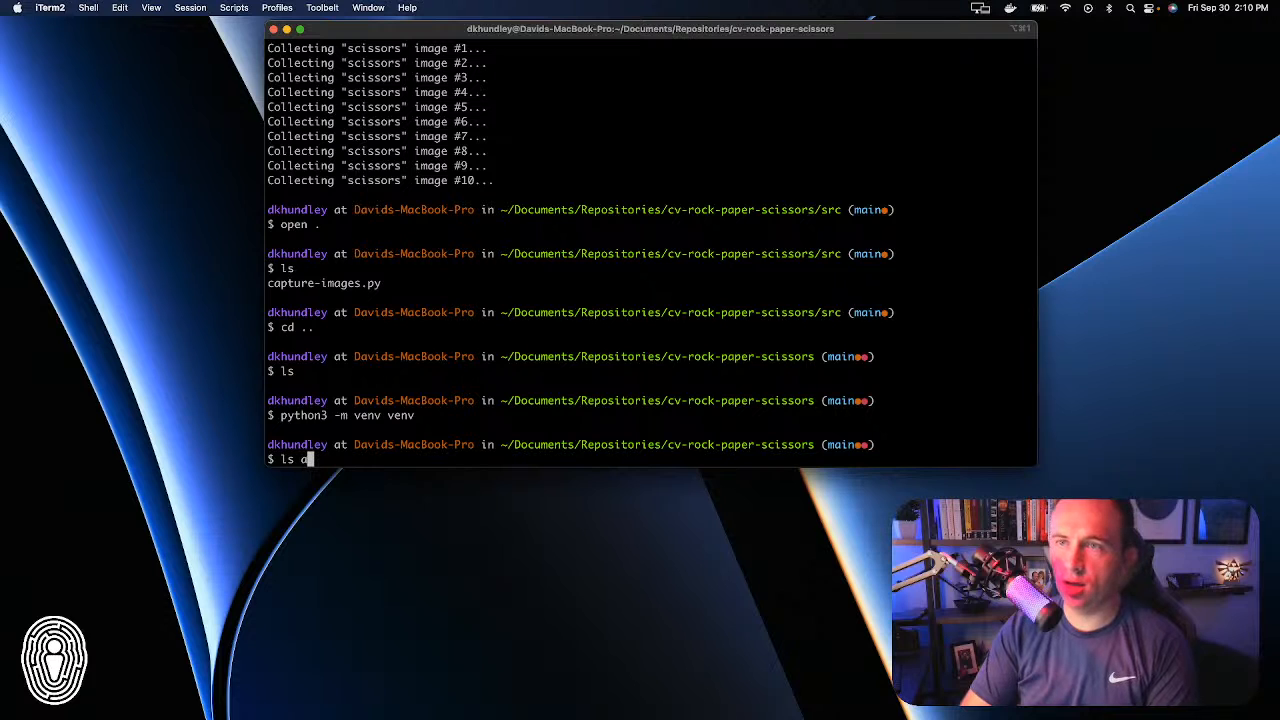
key(Return)
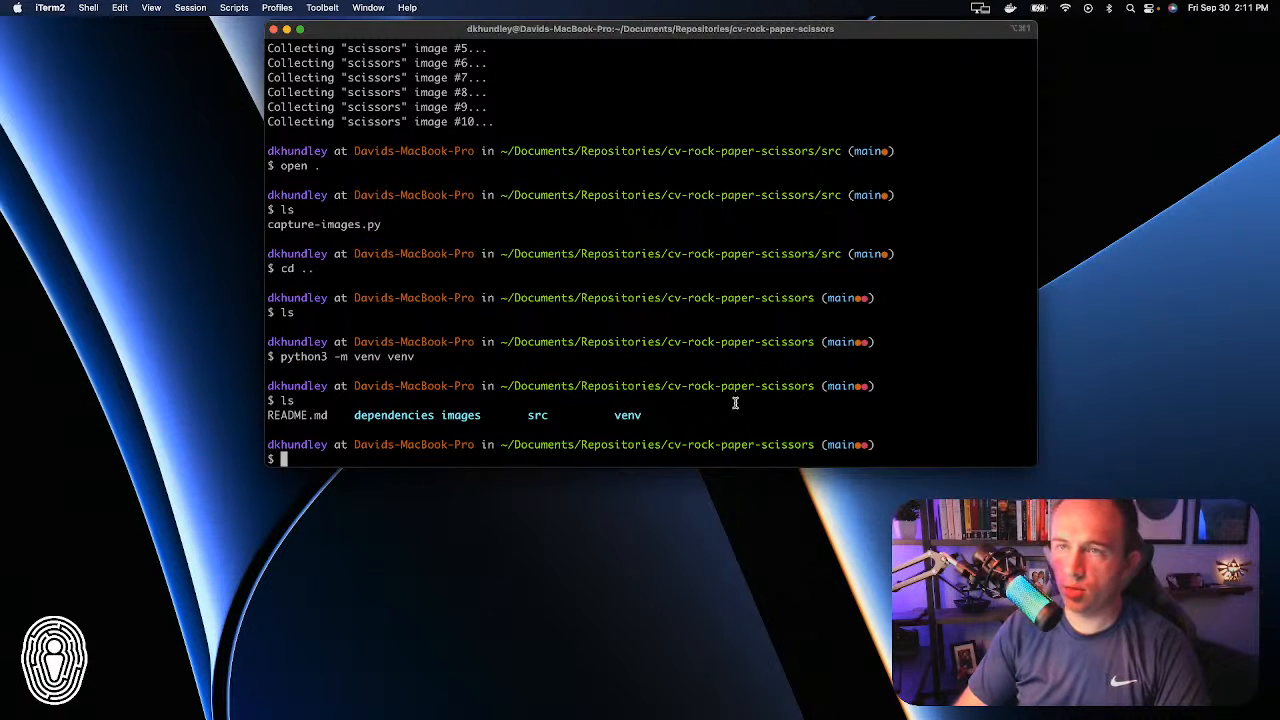
Activate the venv virtual environment in the repository root with "source venv/bin/activate"
text(source)
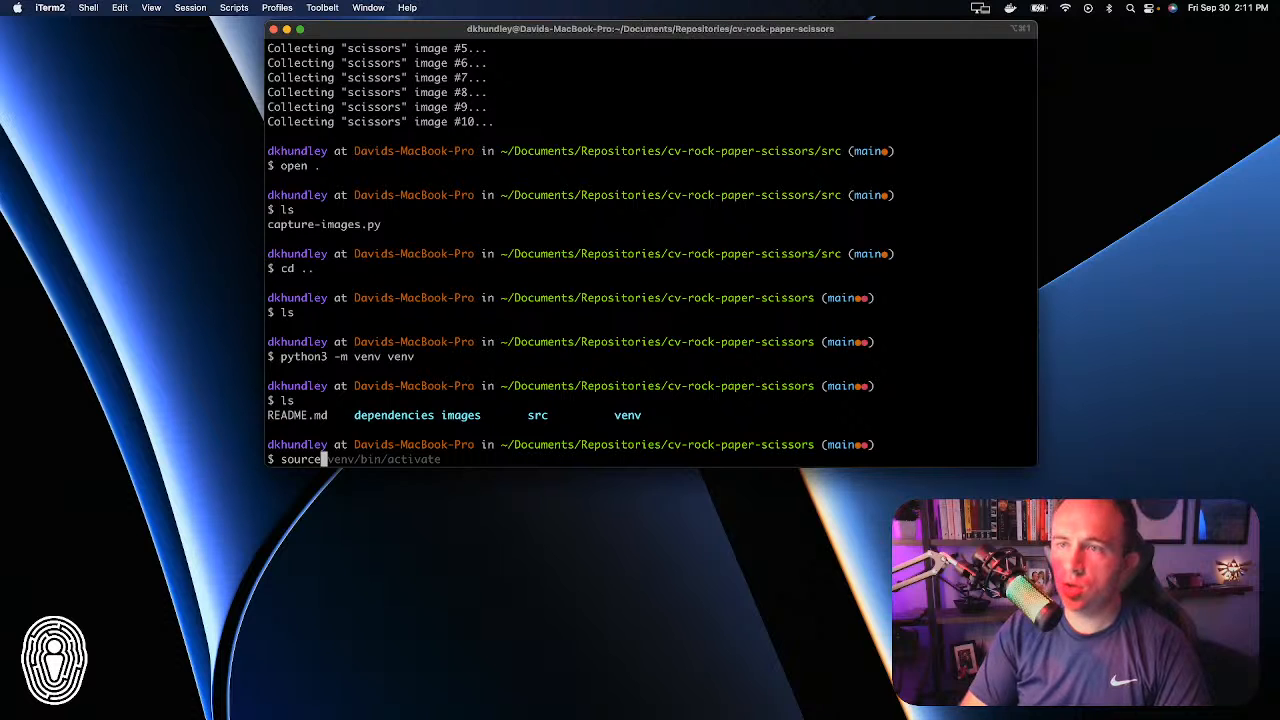
key(Right)
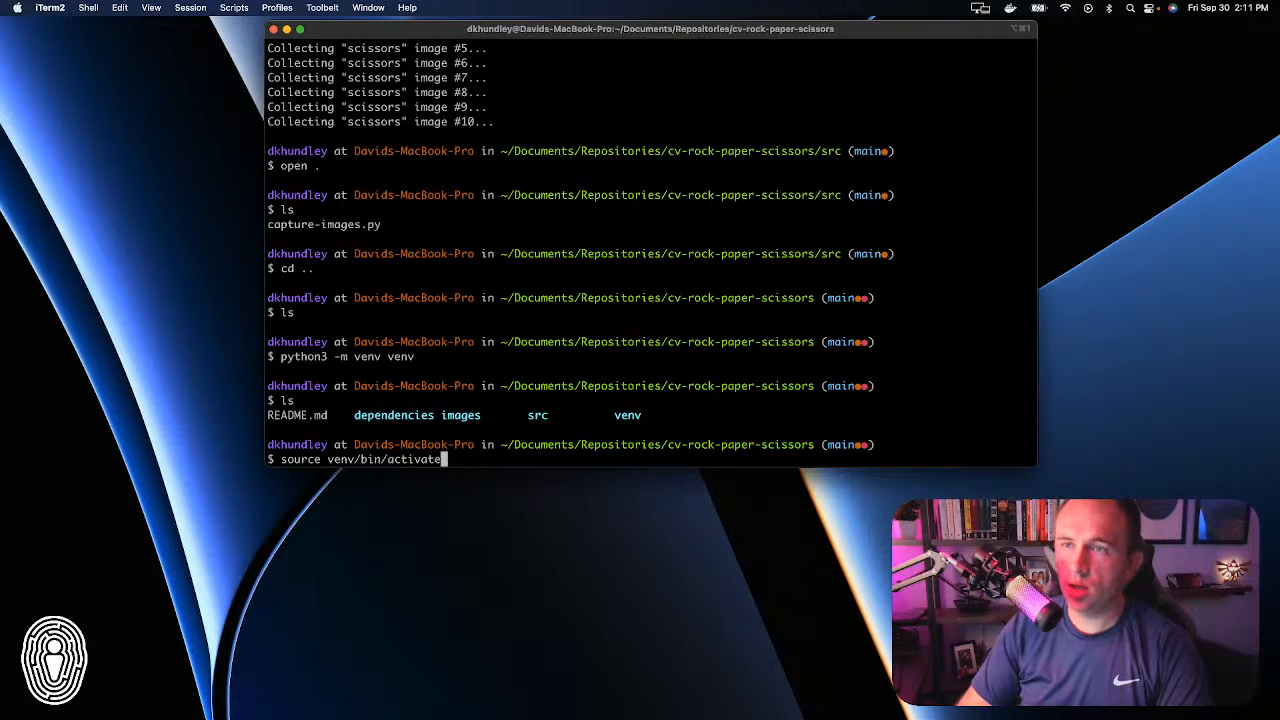
key(Return)
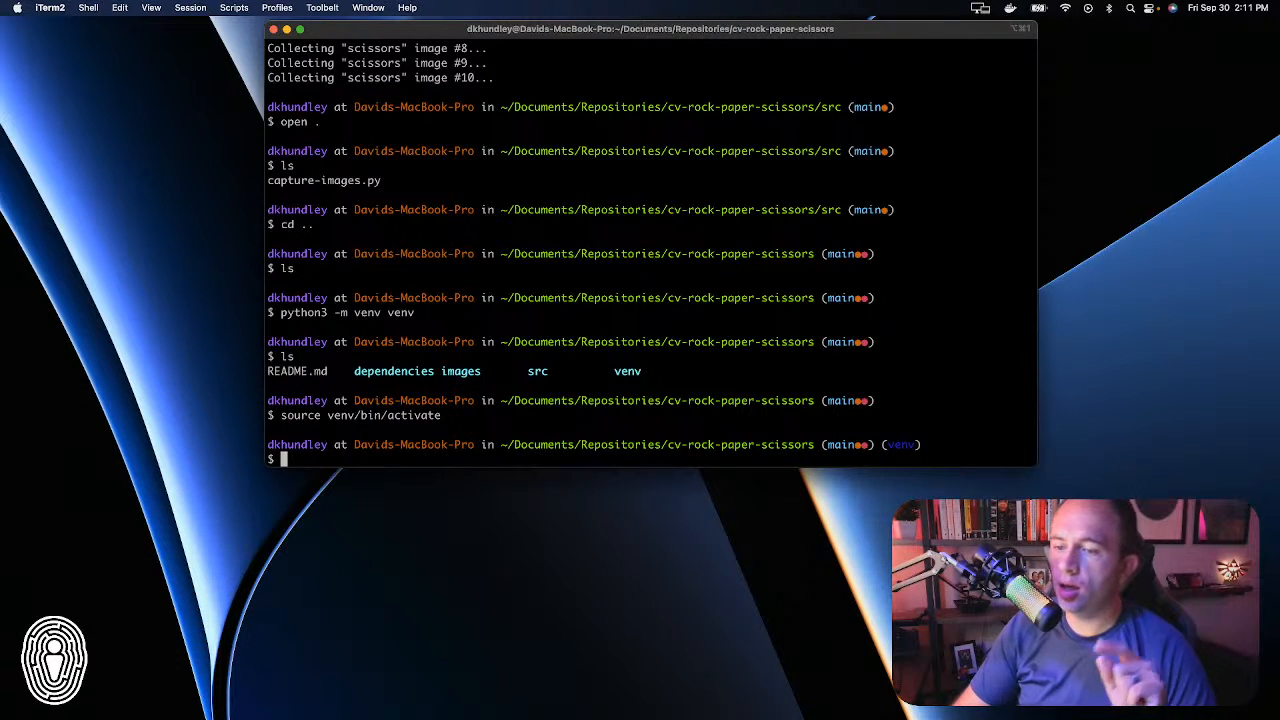
Switch to the labelImg GitHub page in Safari and examine the README's installation instructions for macOS and the Python 3 virtual environment
key(ctrl+Right)
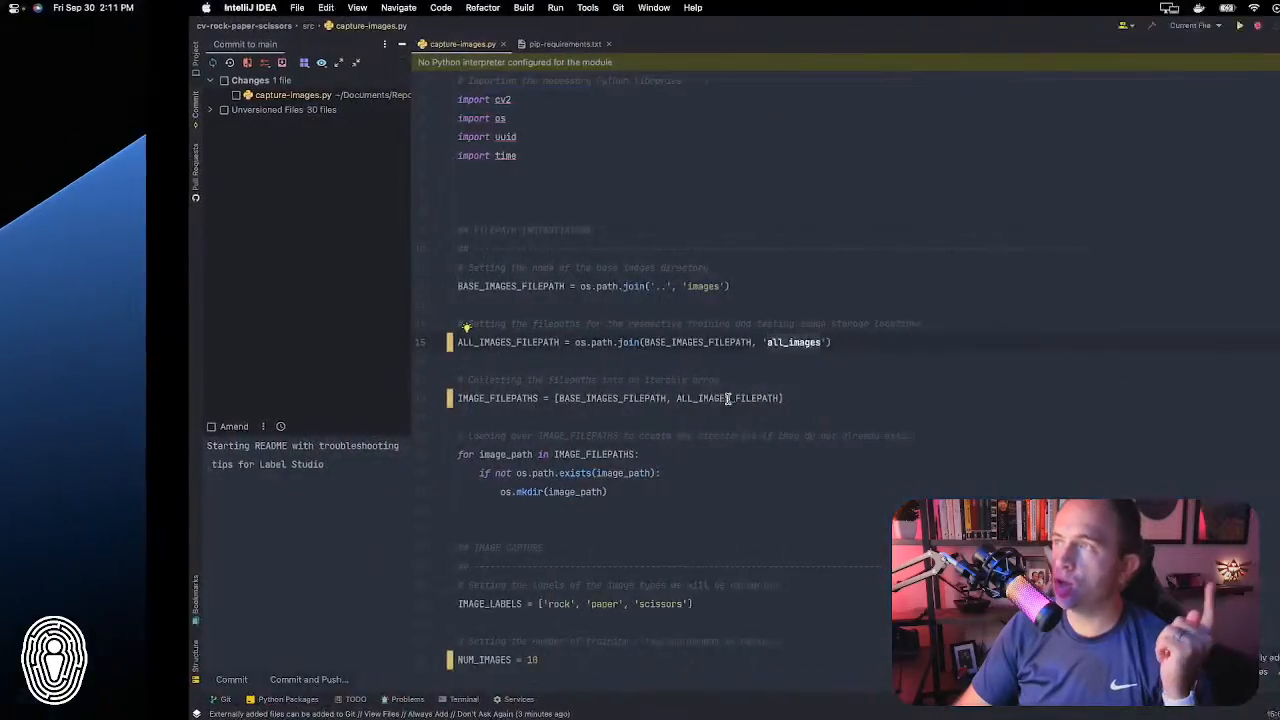
key(ctrl+Right)
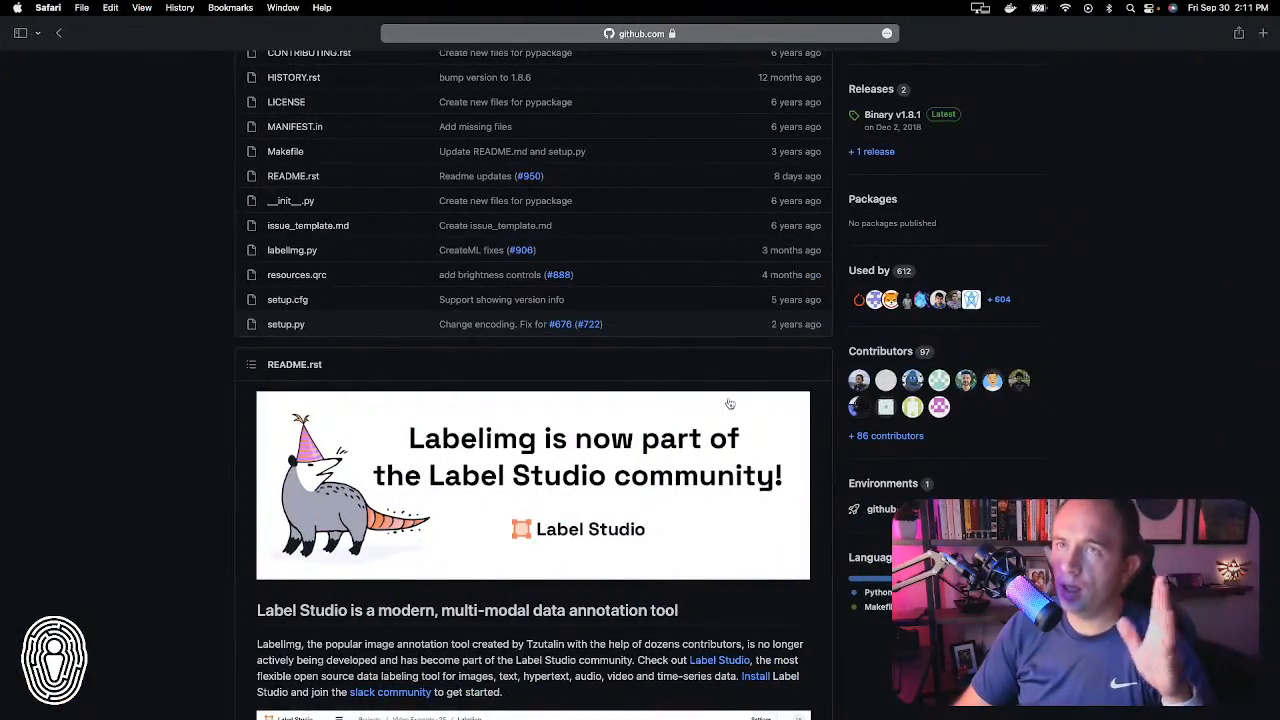
scroll(722, 401, down, 10)
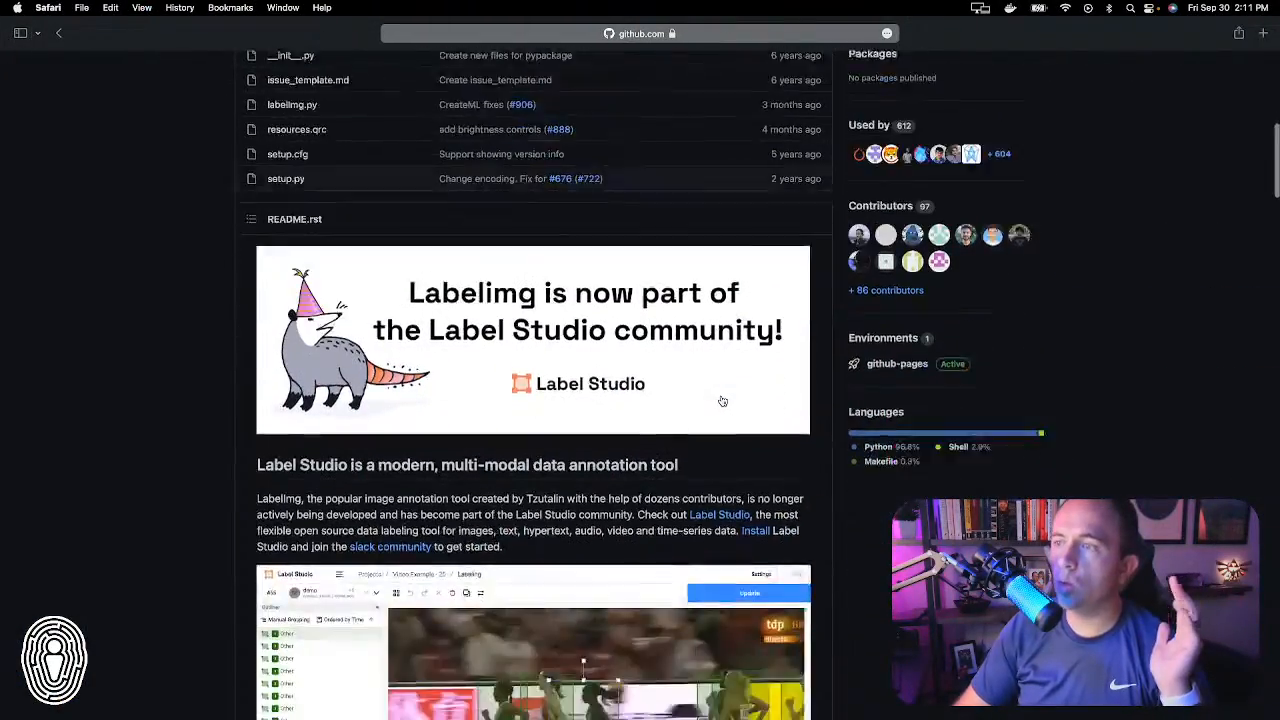
scroll(722, 401, down, 10)
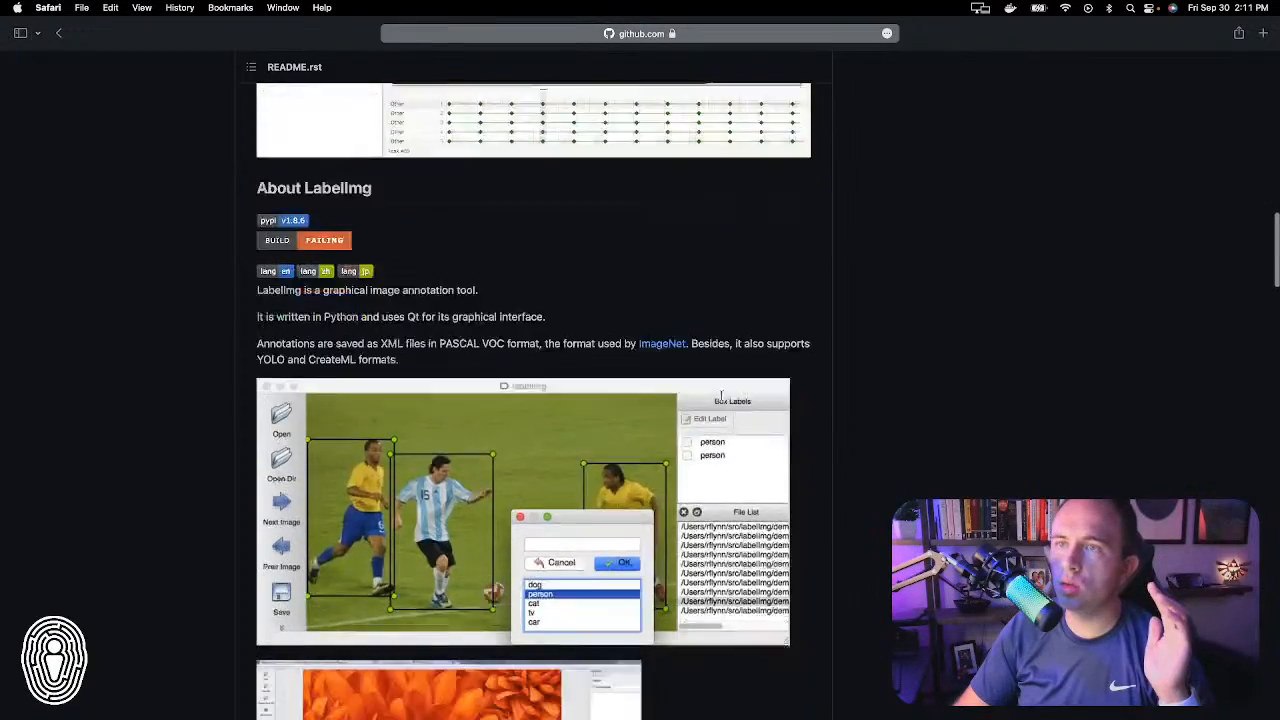
scroll(272, 515, down, 8)
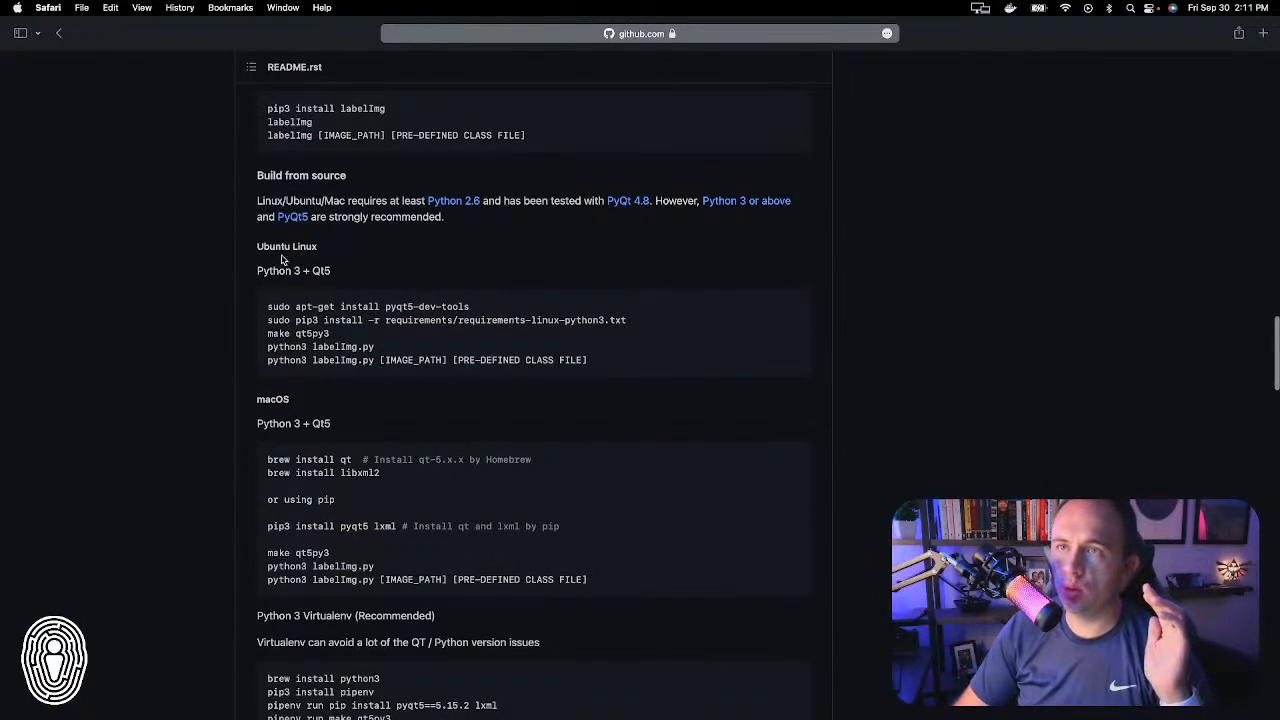
scroll(397, 608, down, 3)
scroll(399, 615, up, 1)
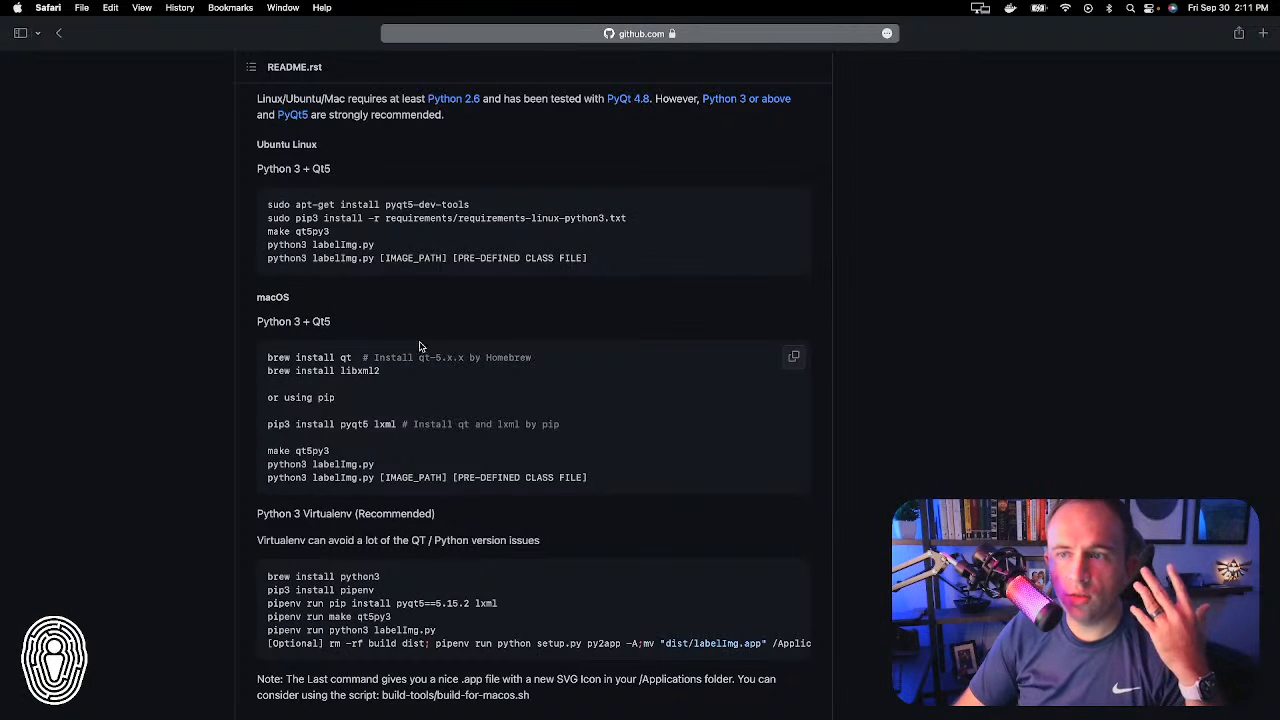
scroll(408, 346, down, 3)
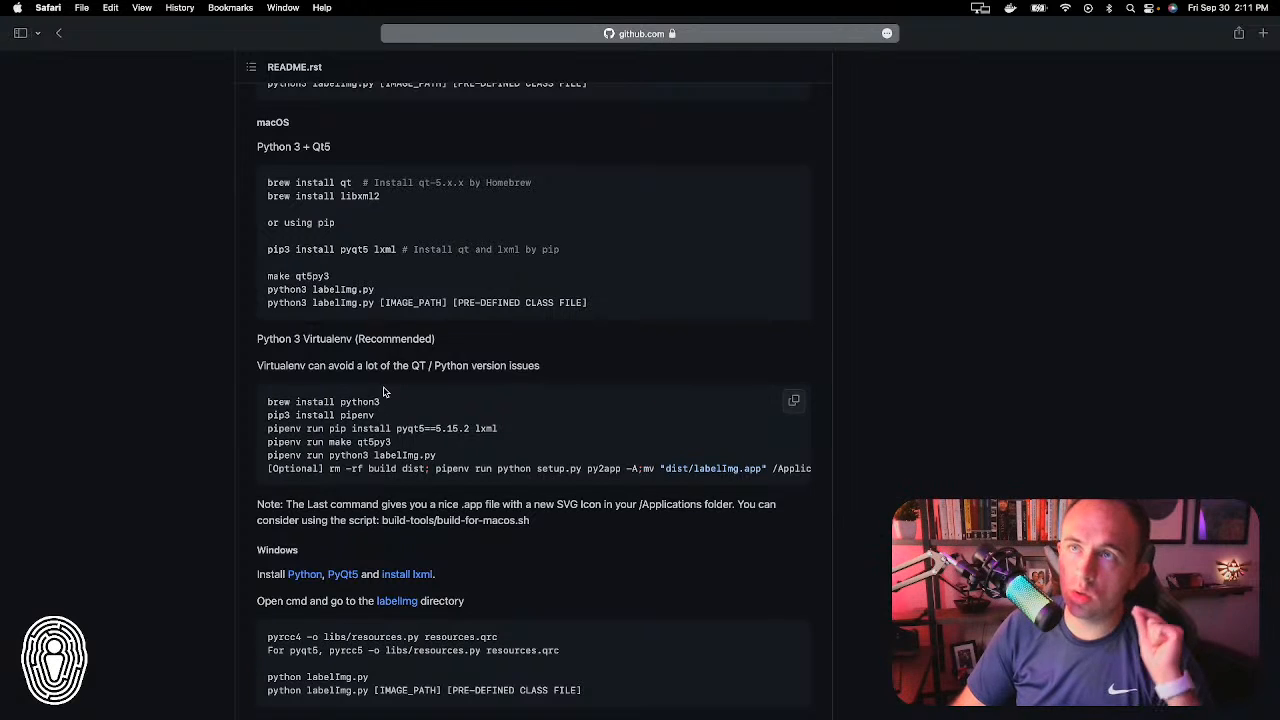
scroll(383, 391, up, 8)
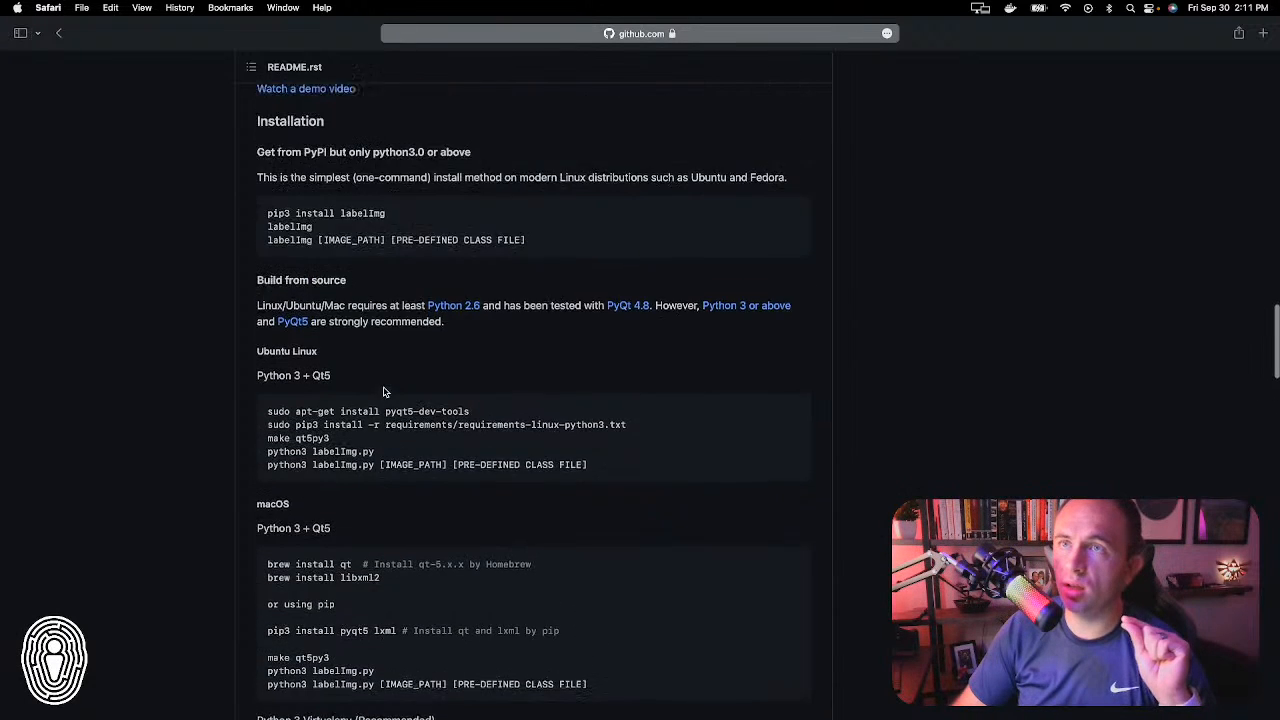
scroll(383, 391, up, 2)
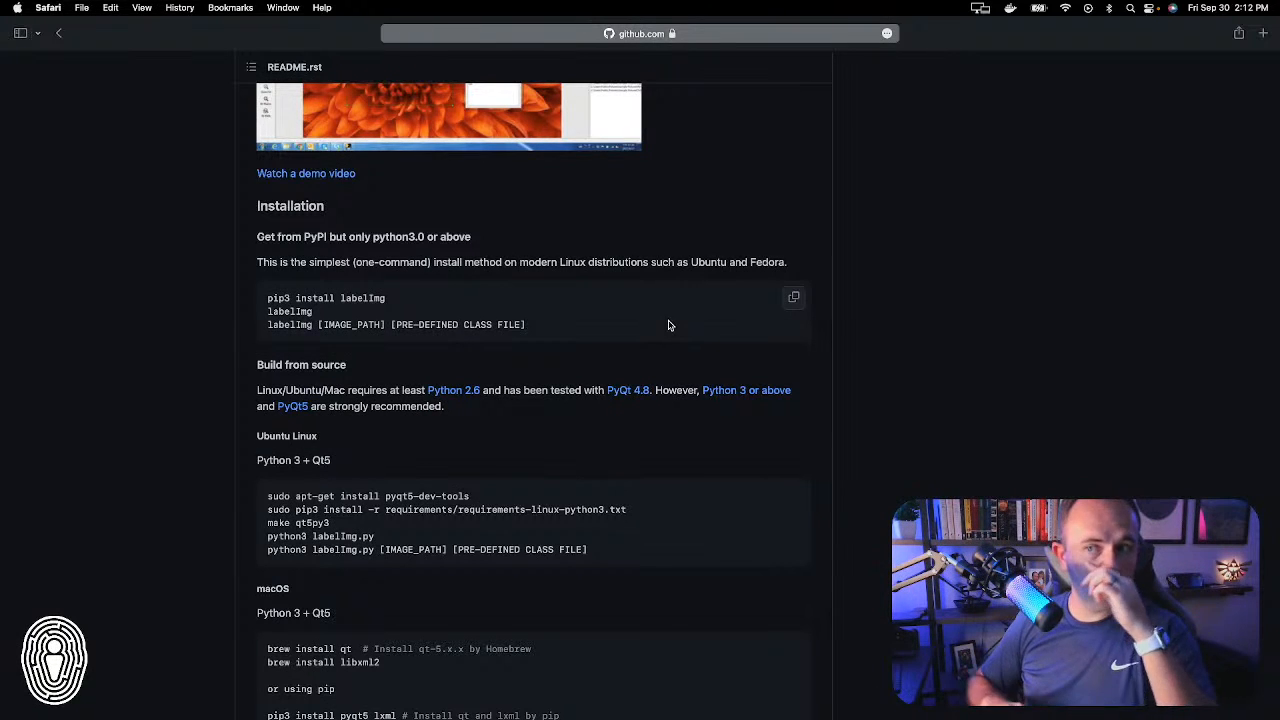
scroll(670, 325, down, 2)
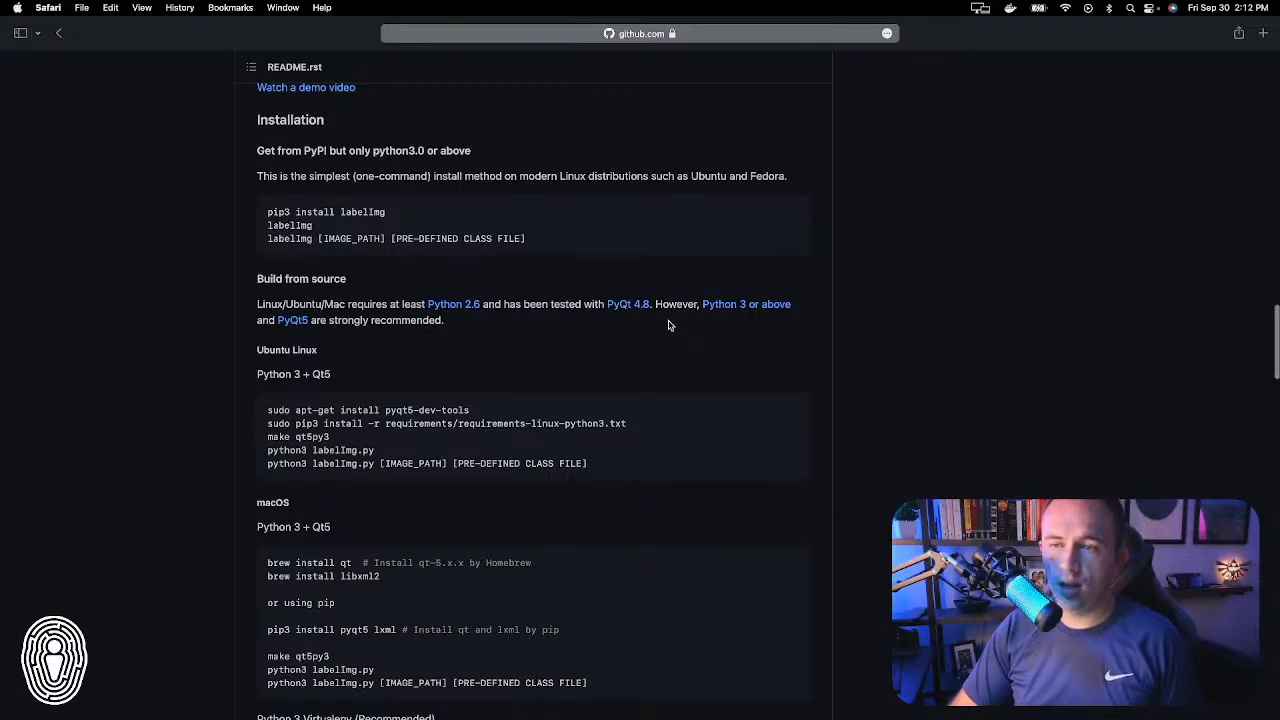
scroll(670, 325, up, 10)
Return to the labelImg repository's file listing and switch from the master branch to the pyside6 branch
scroll(668, 325, up, 15)
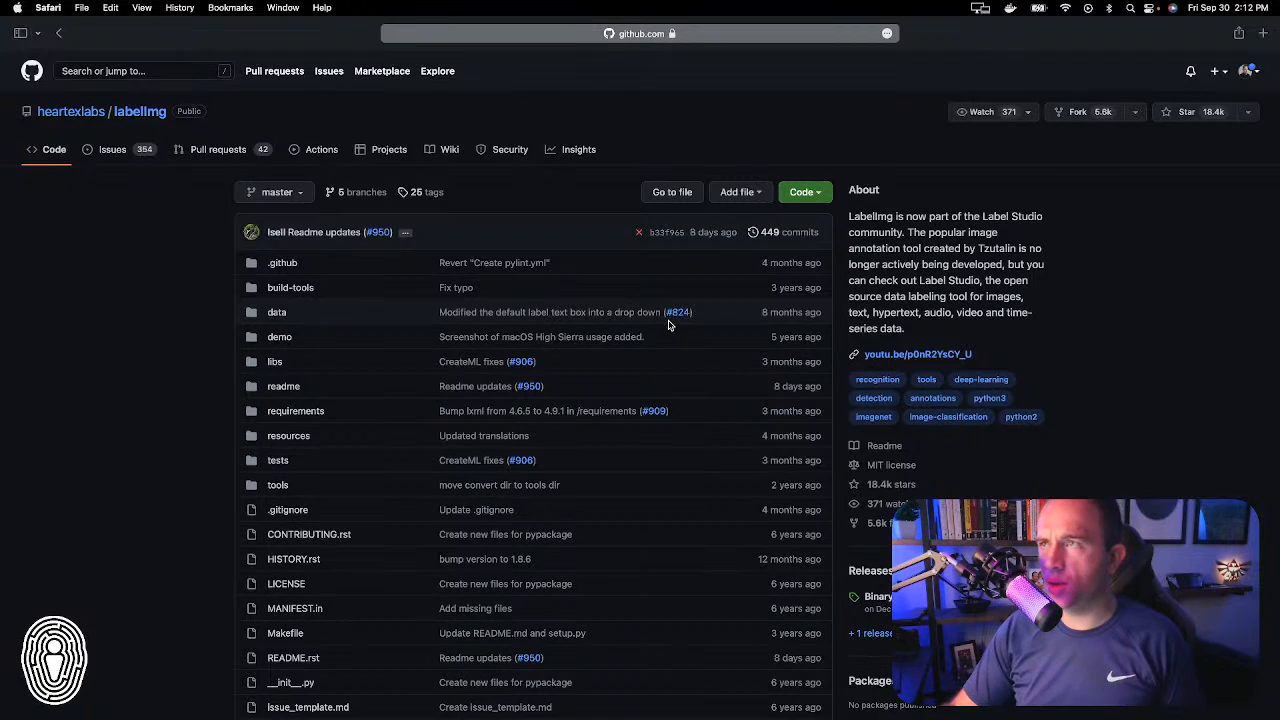
click(810, 195)
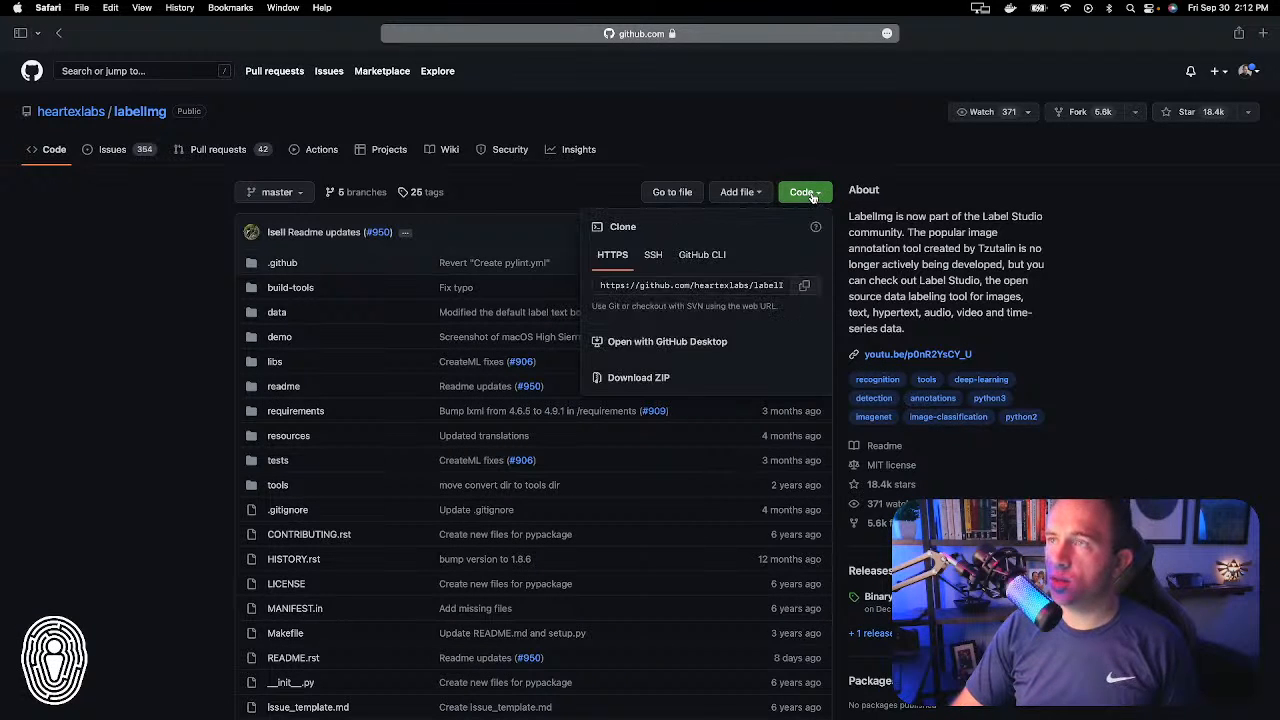
click(812, 197)
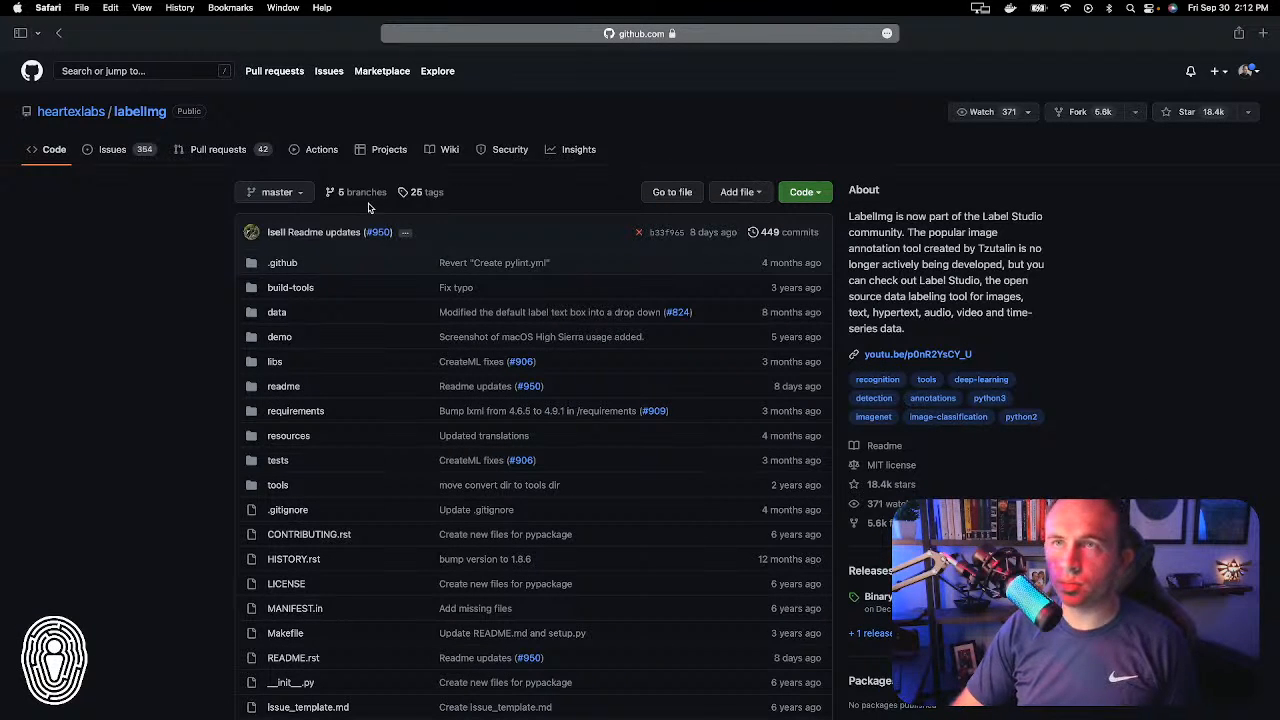
click(277, 192)
scroll(297, 372, down, 1)
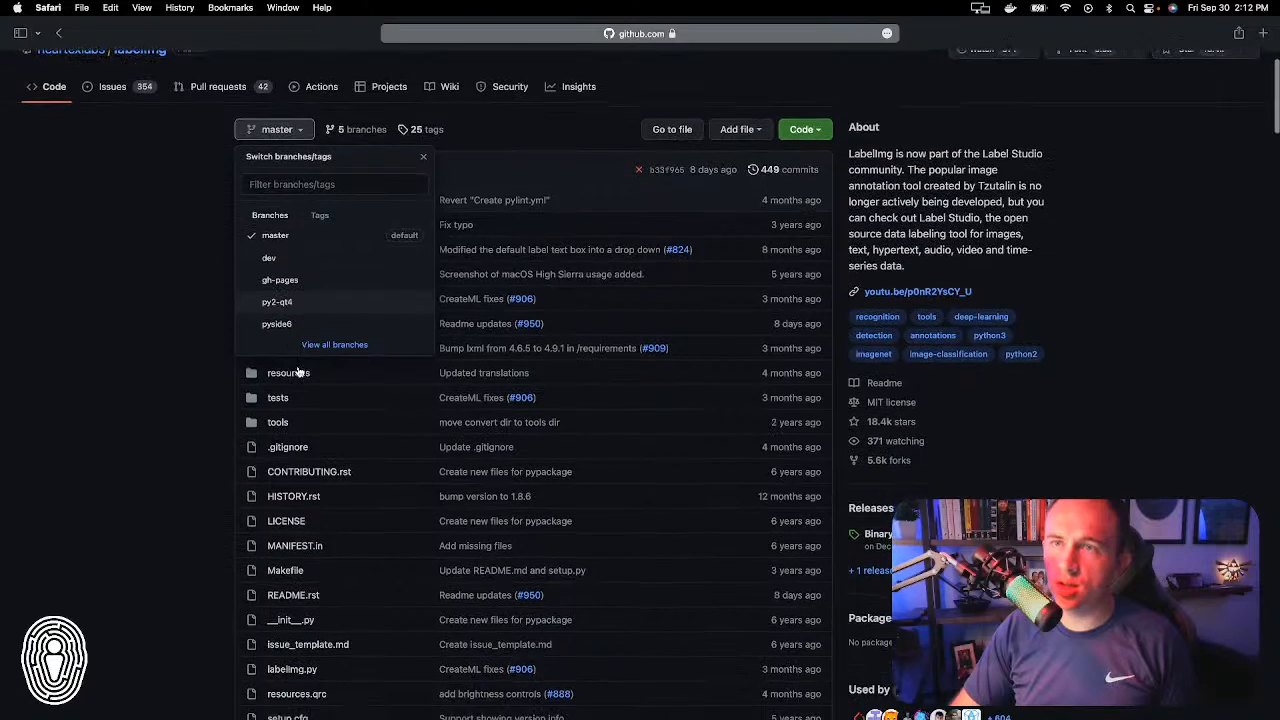
click(284, 325)
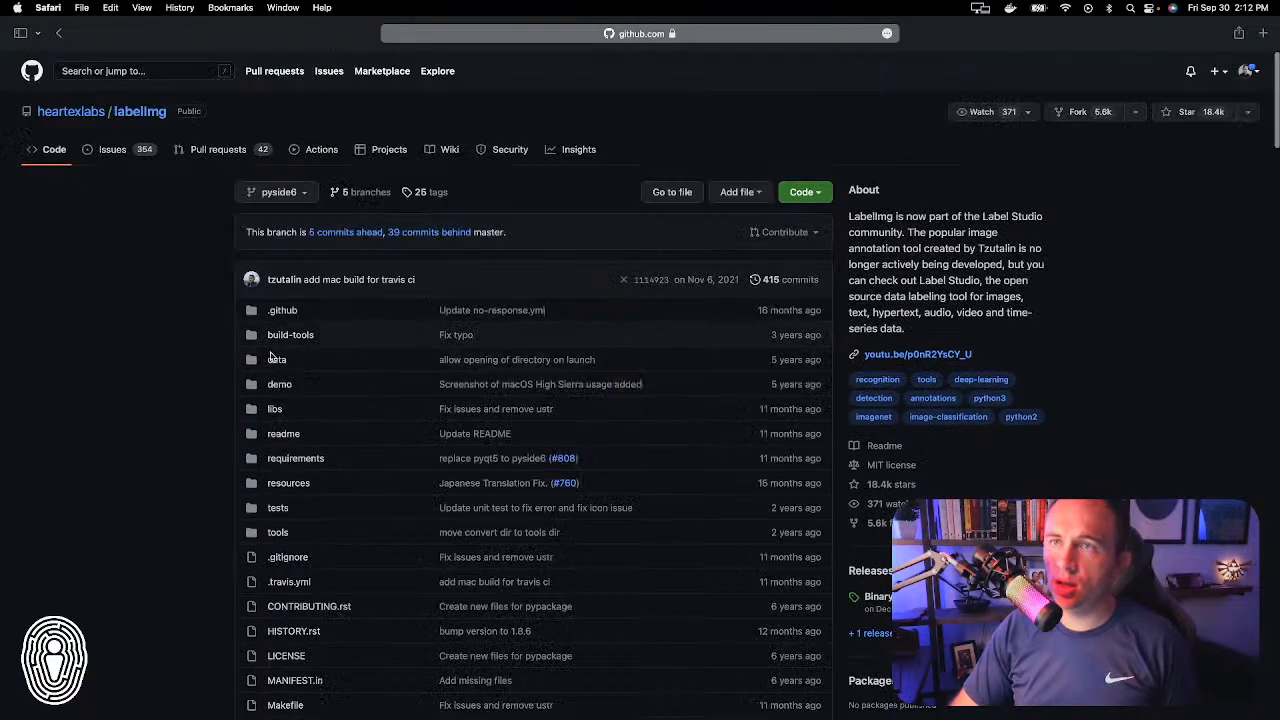
Examine the macOS Python 3 + PySide6 build commands in the pyside6 branch README, enlarging them and highlighting the package names and make target
scroll(203, 415, down, 20)
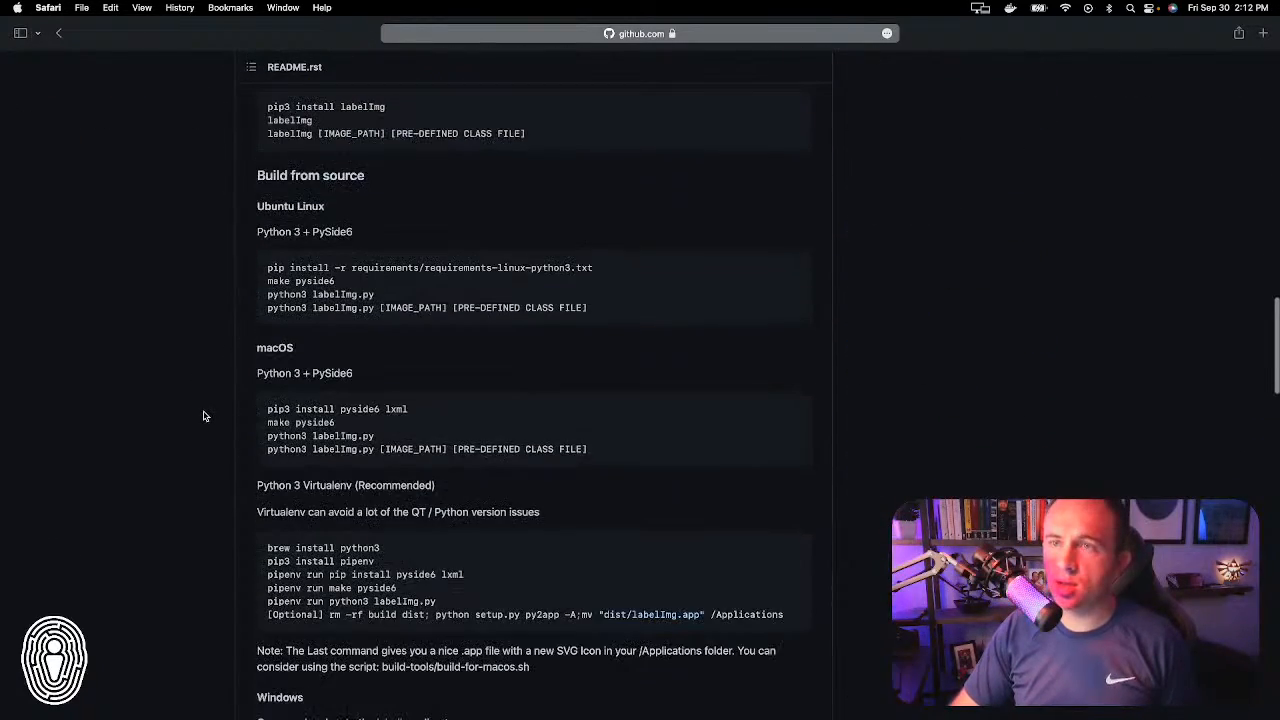
scroll(309, 334, up, 3)
scroll(309, 334, up, 5)
scroll(309, 336, down, 3)
scroll(307, 330, up, 2)
scroll(308, 331, up, 2)
scroll(308, 334, down, 5)
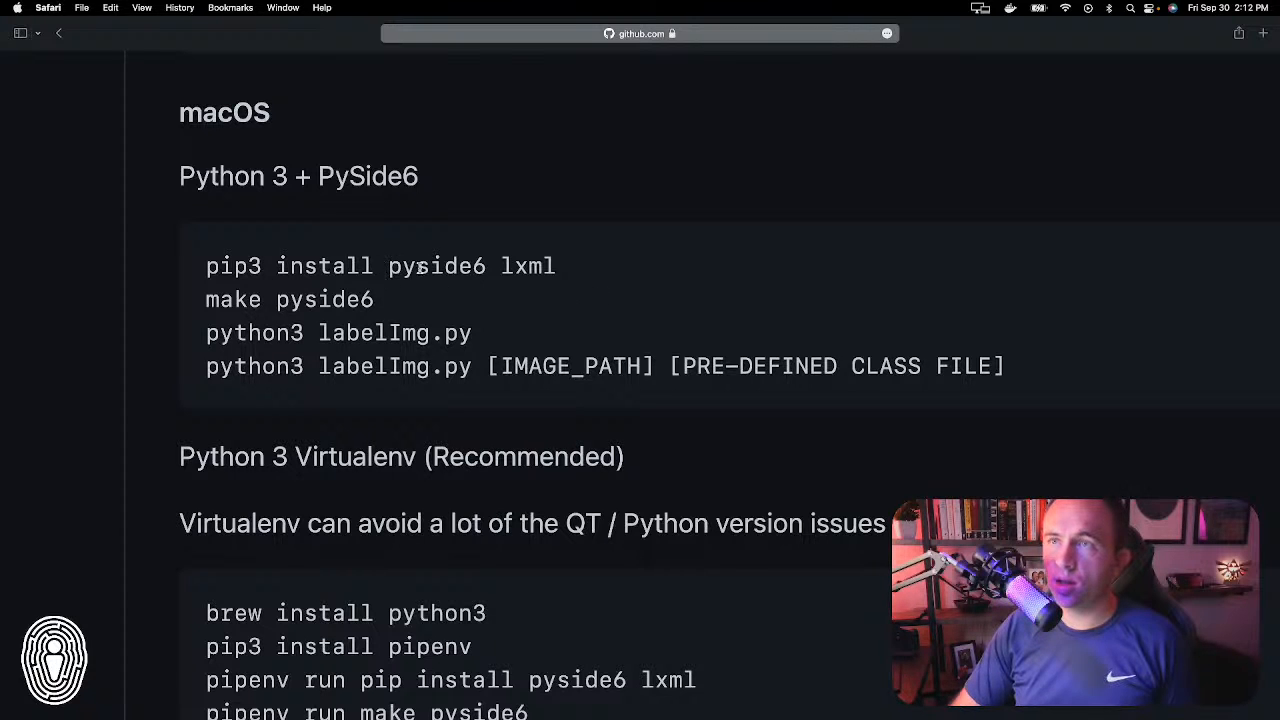
double_click(430, 268)
click(519, 271)
double_click(520, 271)
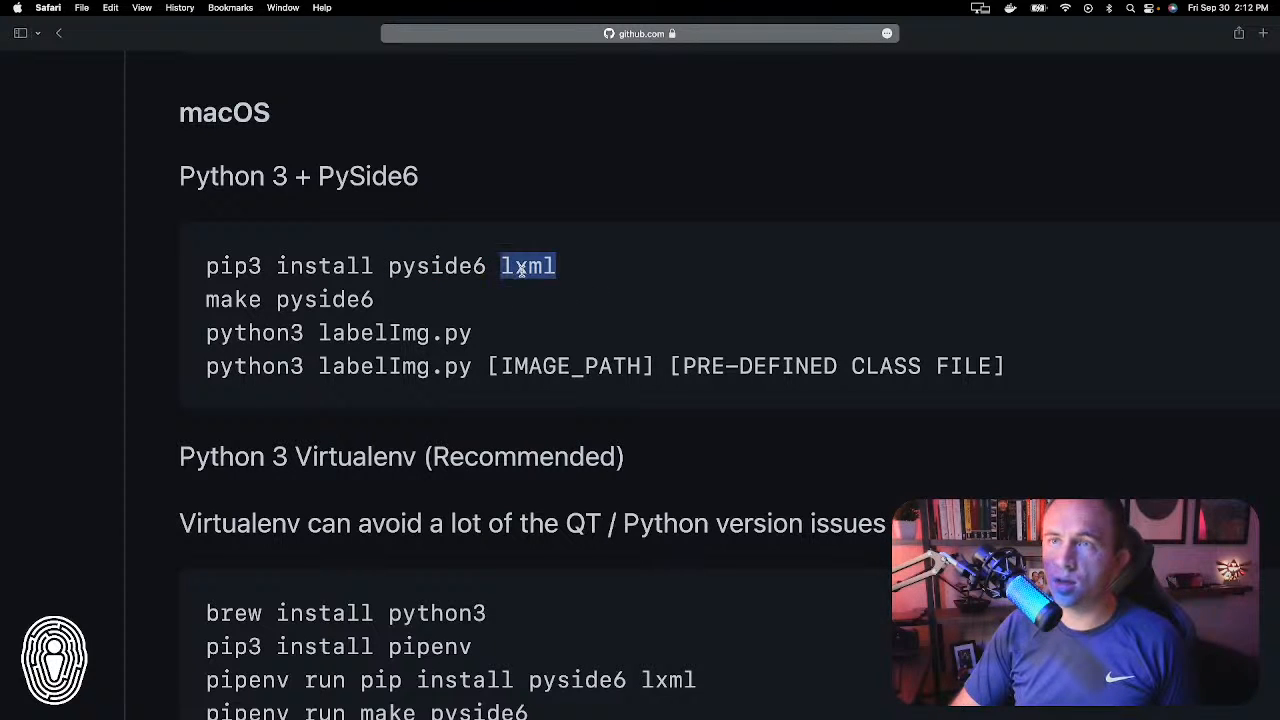
double_click(230, 303)
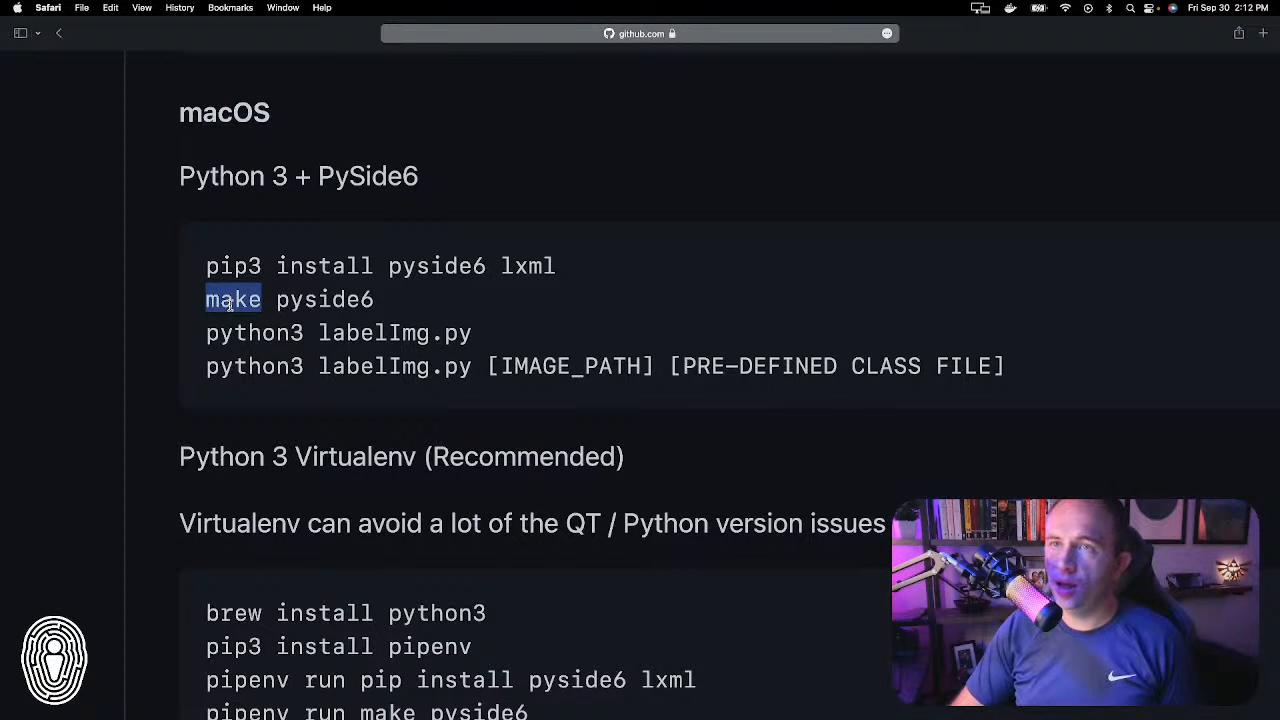
double_click(315, 299)
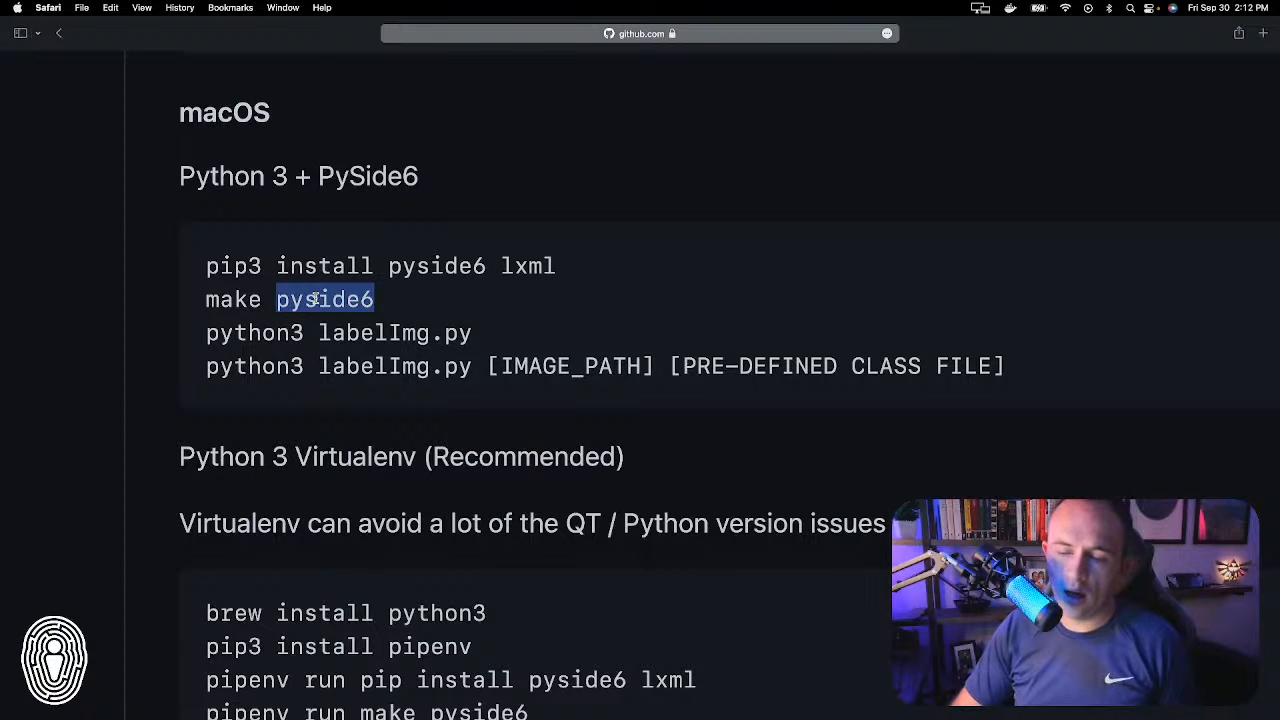
Copy "pip3 install pyside6 lxml" from the README's macOS section and run it in the activated environment in iTerm
drag(563, 266, 194, 263)
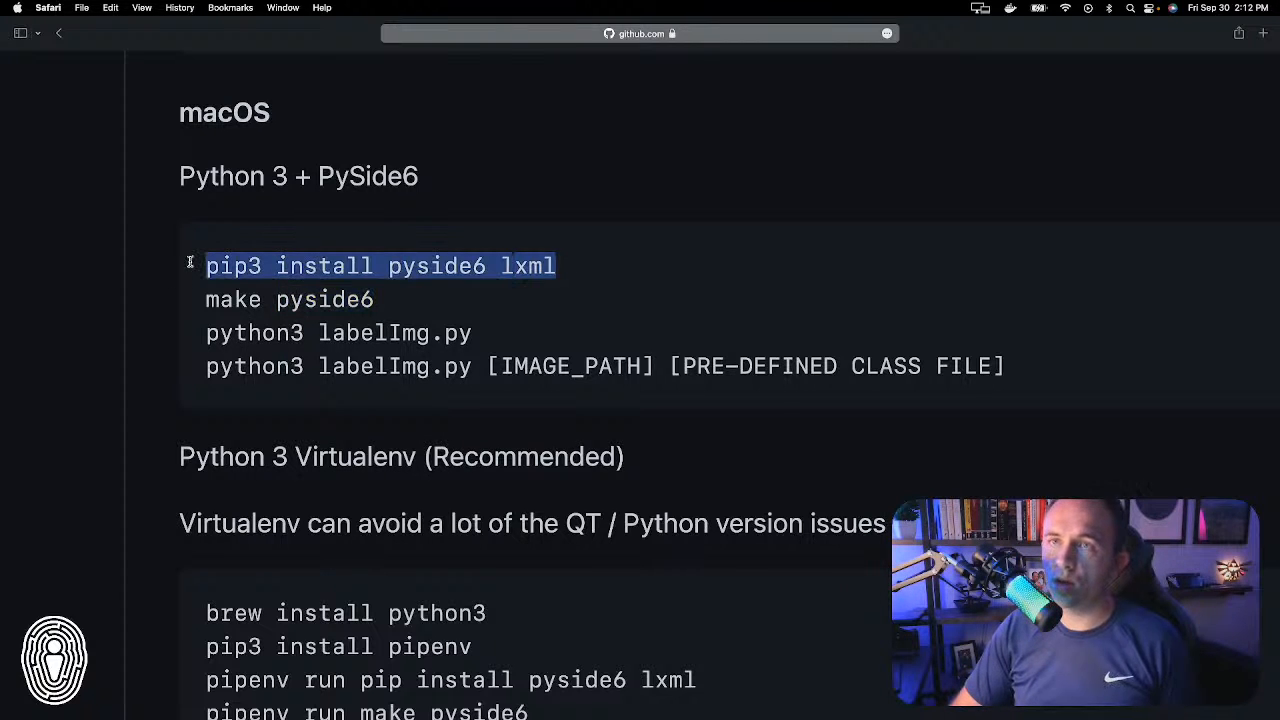
key(super+c)
key(ctrl+Left)
key(ctrl+Left)
key(ctrl+Right)
key(ctrl+Up)
drag(762, 50, 684, 53)
click(645, 55)
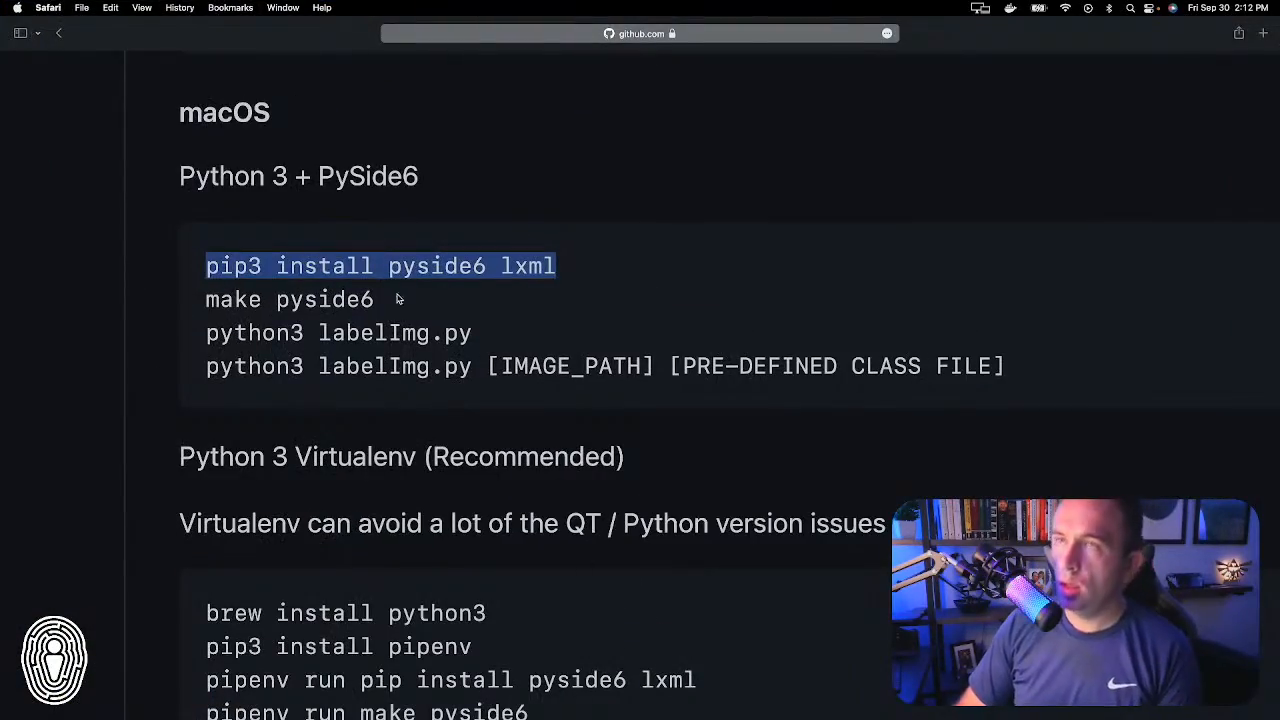
key(ctrl+Left)
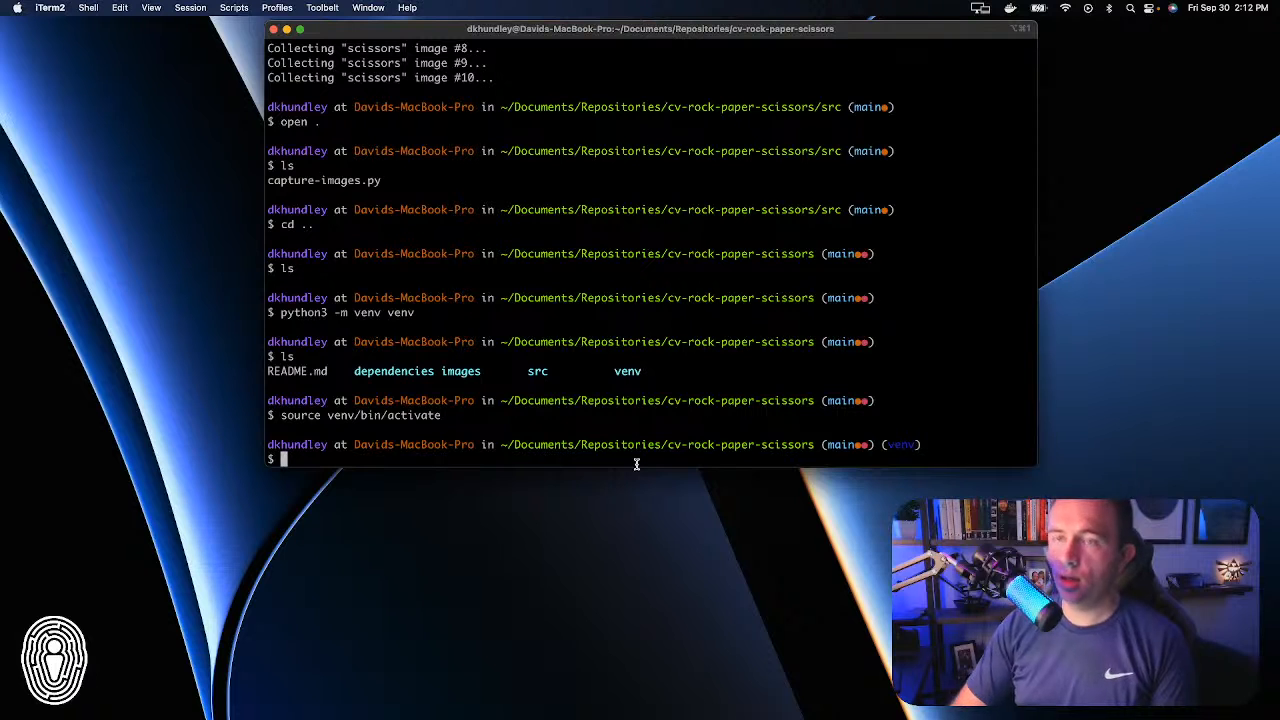
key(super+v)
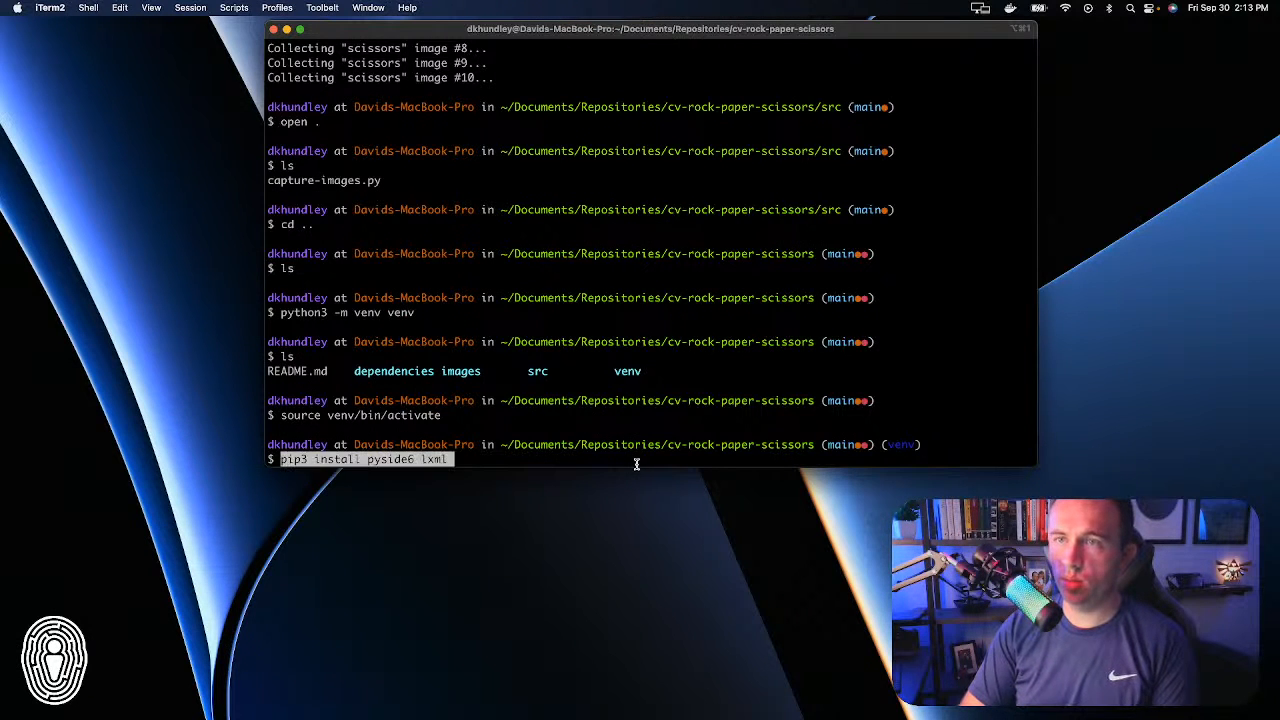
key(Return)
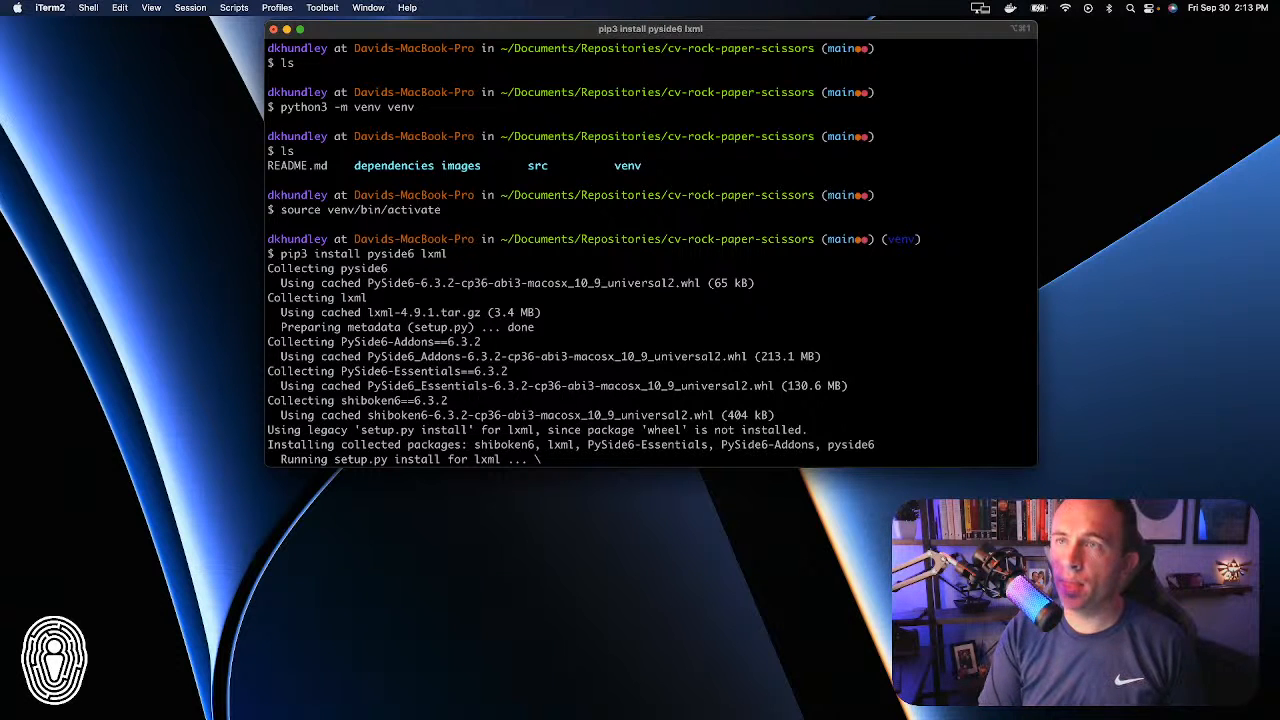
Switch back to Safari and review the README's build-from-source commands, checking how labelImg.py is launched on macOS
key(ctrl+Right)
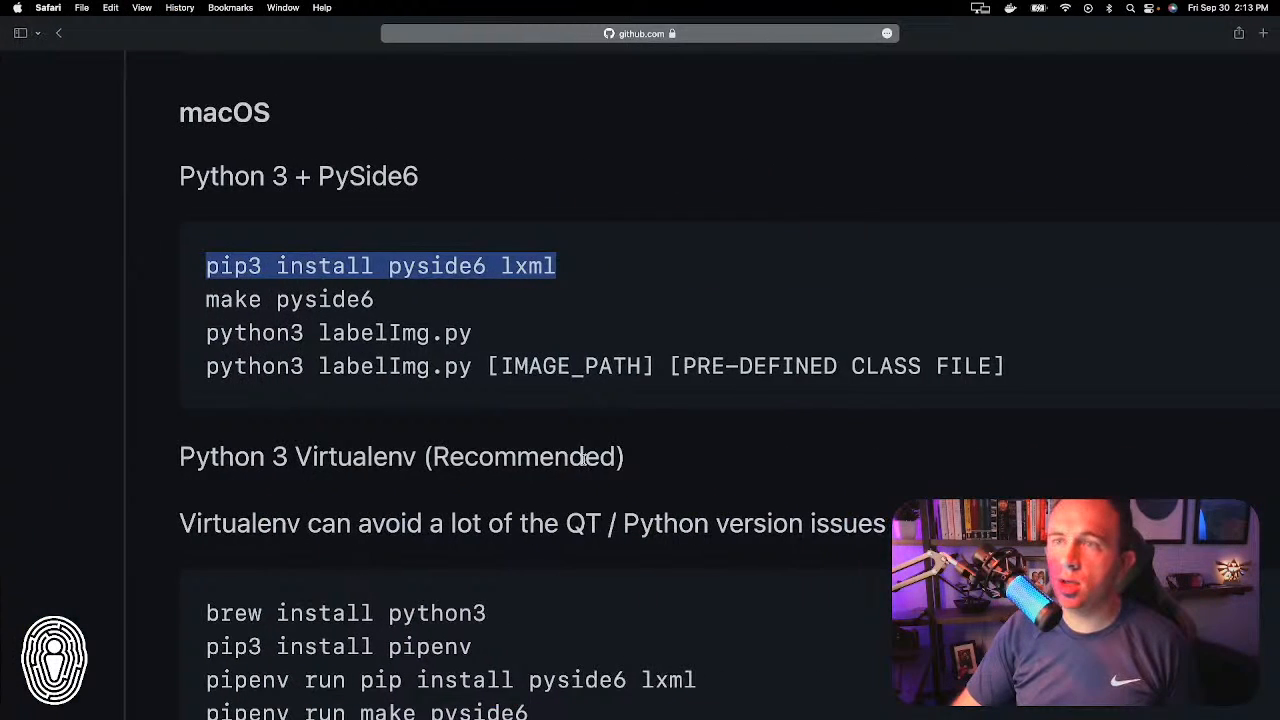
scroll(584, 459, down, 1)
scroll(564, 500, down, 3)
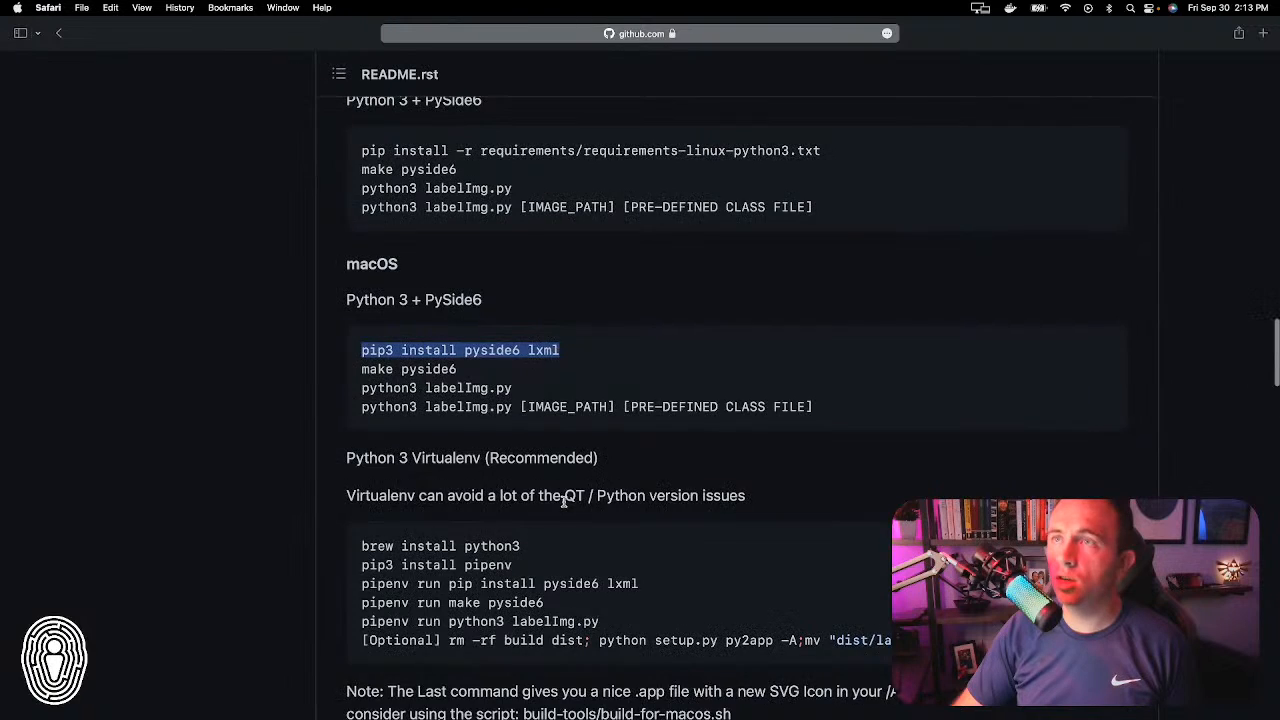
scroll(564, 502, up, 1)
scroll(484, 430, up, 3)
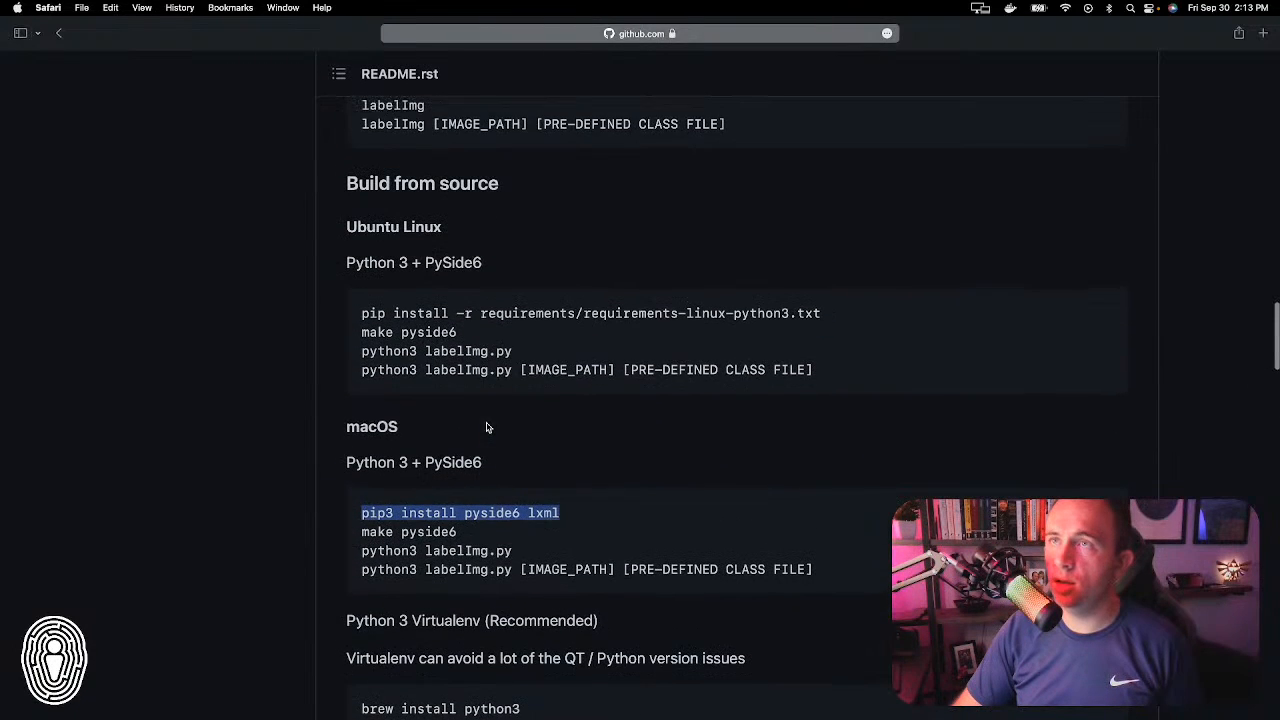
scroll(482, 433, down, 5)
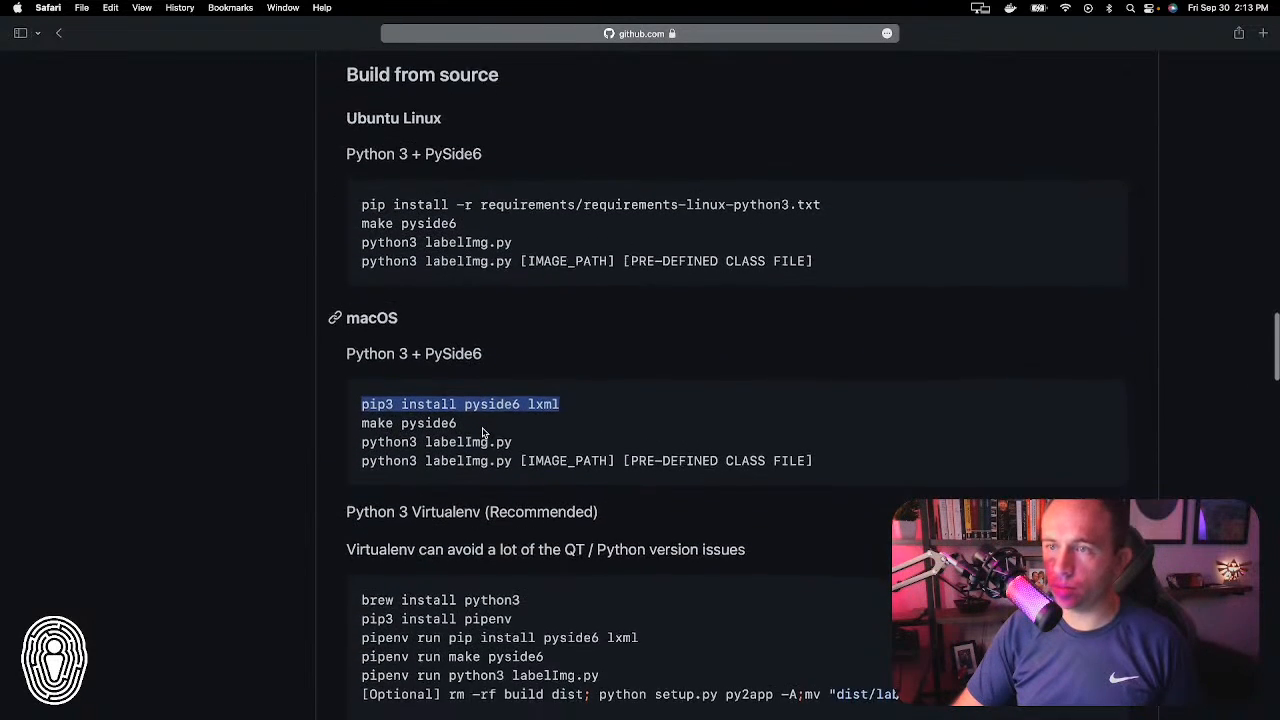
scroll(484, 432, down, 1)
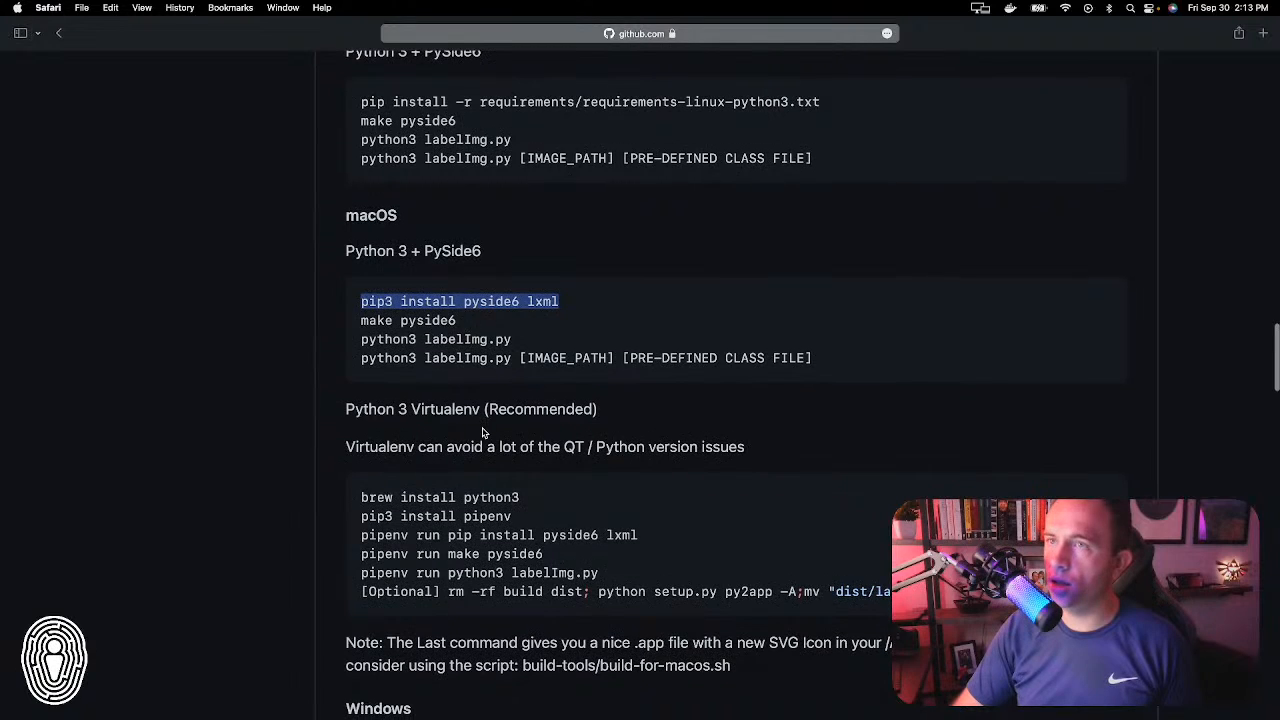
click(470, 373)
double_click(471, 362)
scroll(471, 369, up, 3)
scroll(471, 369, up, 8)
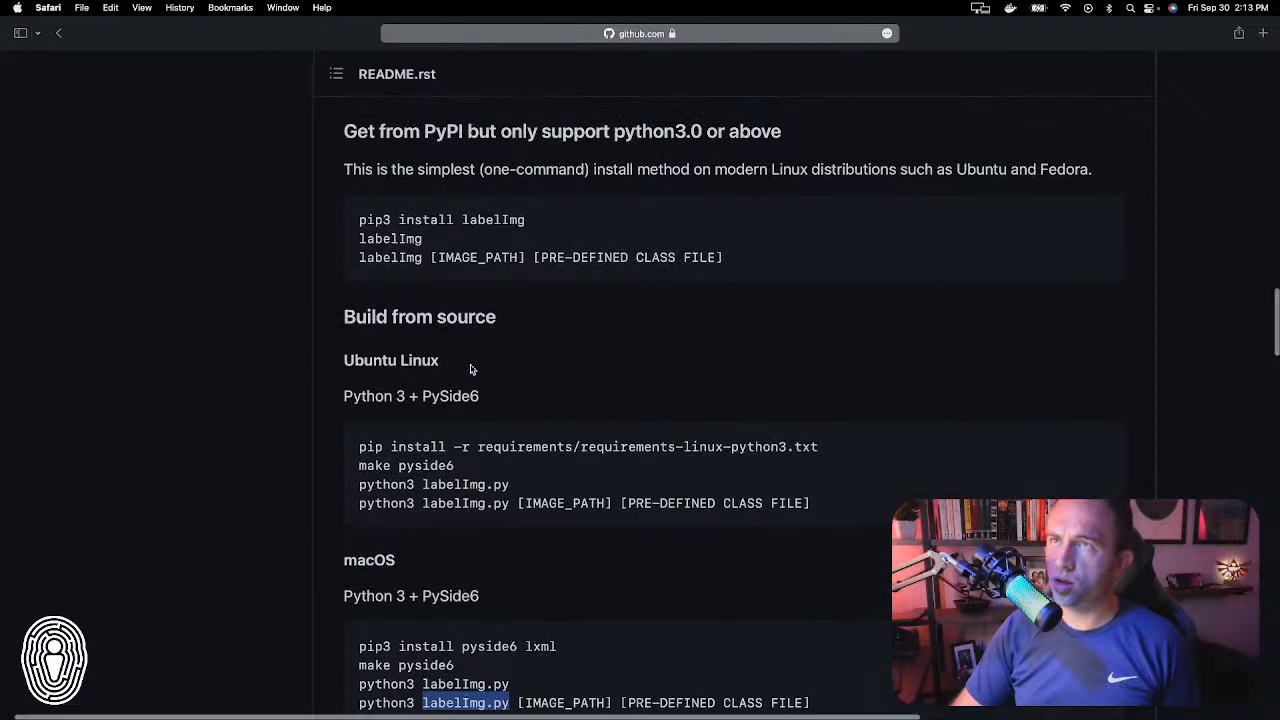
scroll(471, 368, up, 10)
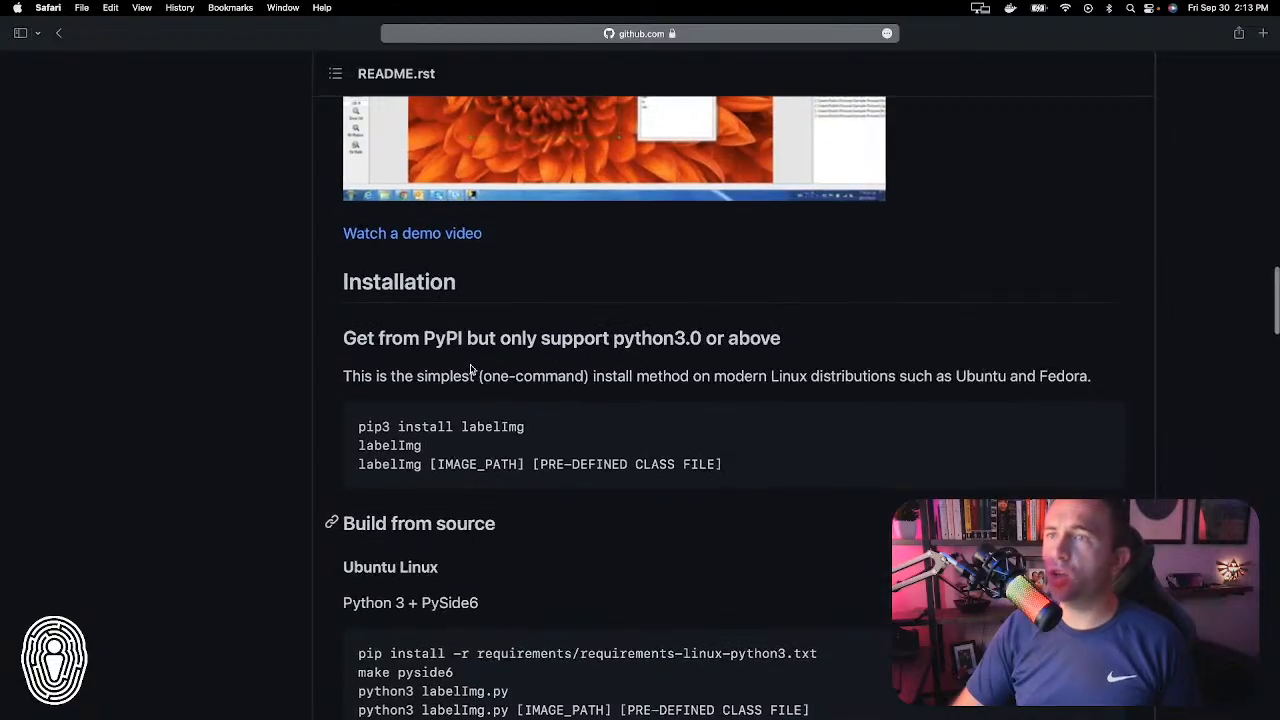
Copy the HTTPS clone URL of the heartexlabs/labelImg repository and close the clone options
scroll(470, 366, up, 15)
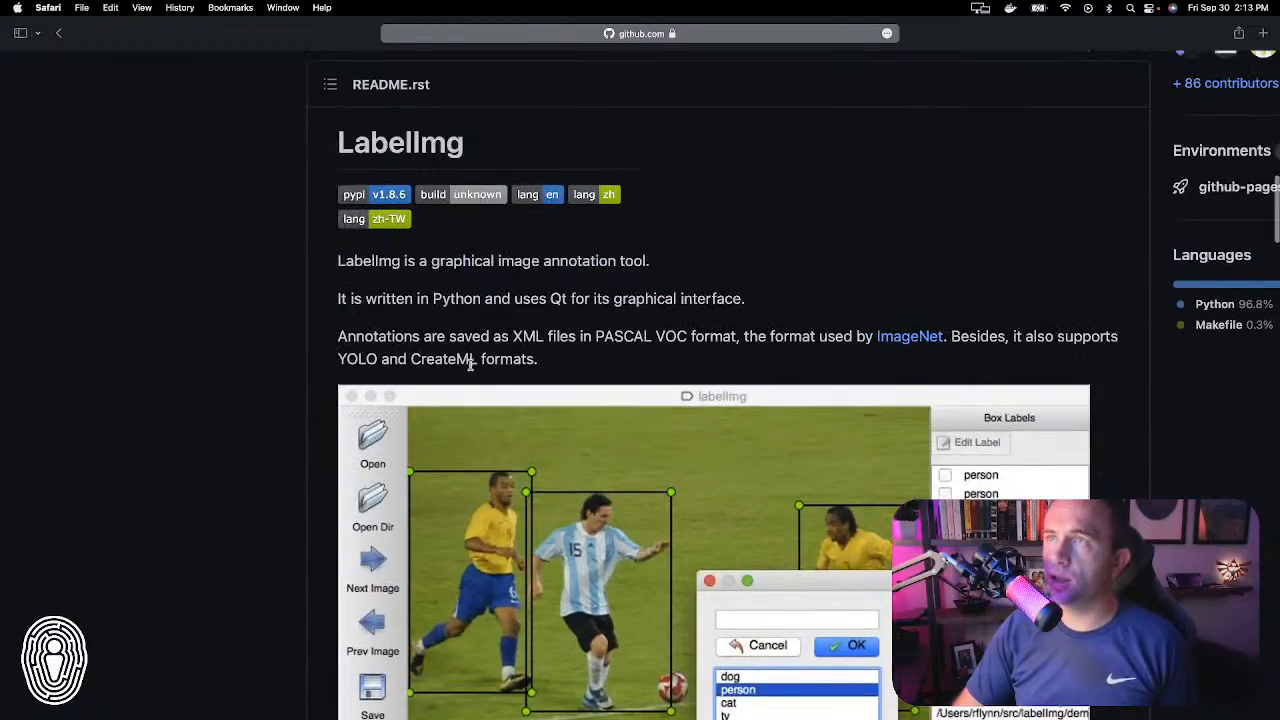
scroll(404, 469, up, 15)
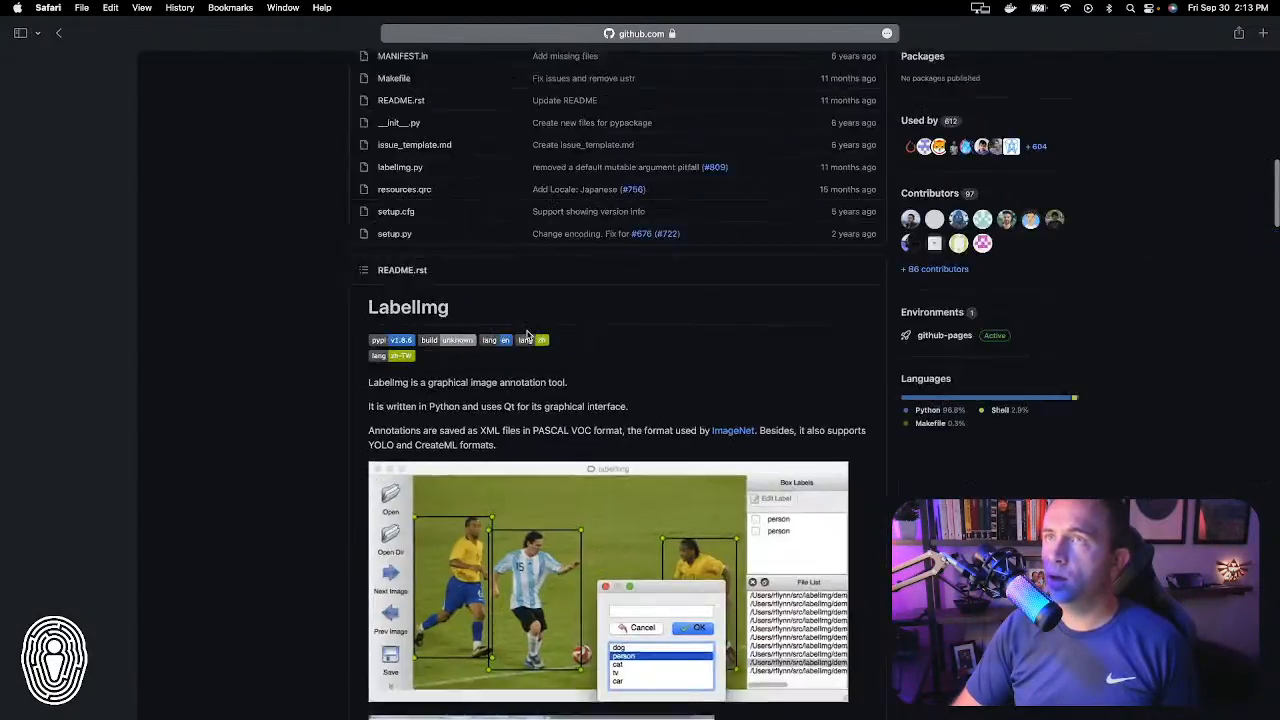
click(812, 199)
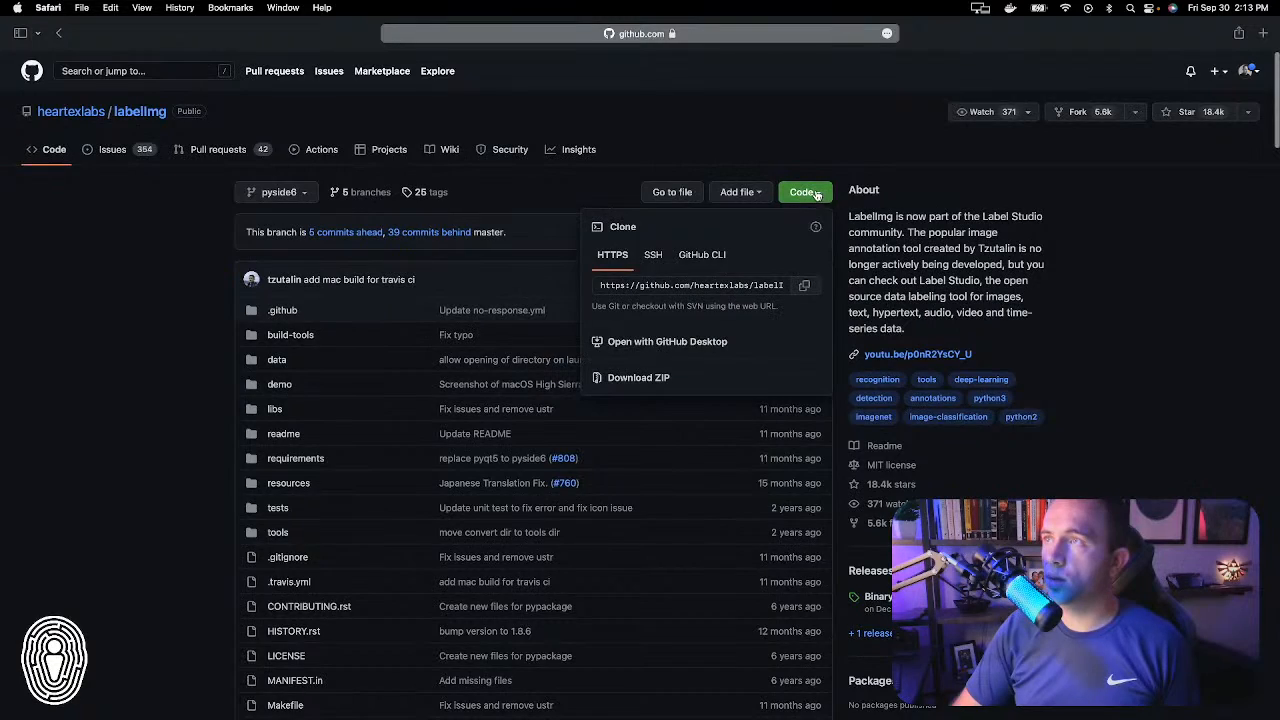
click(811, 288)
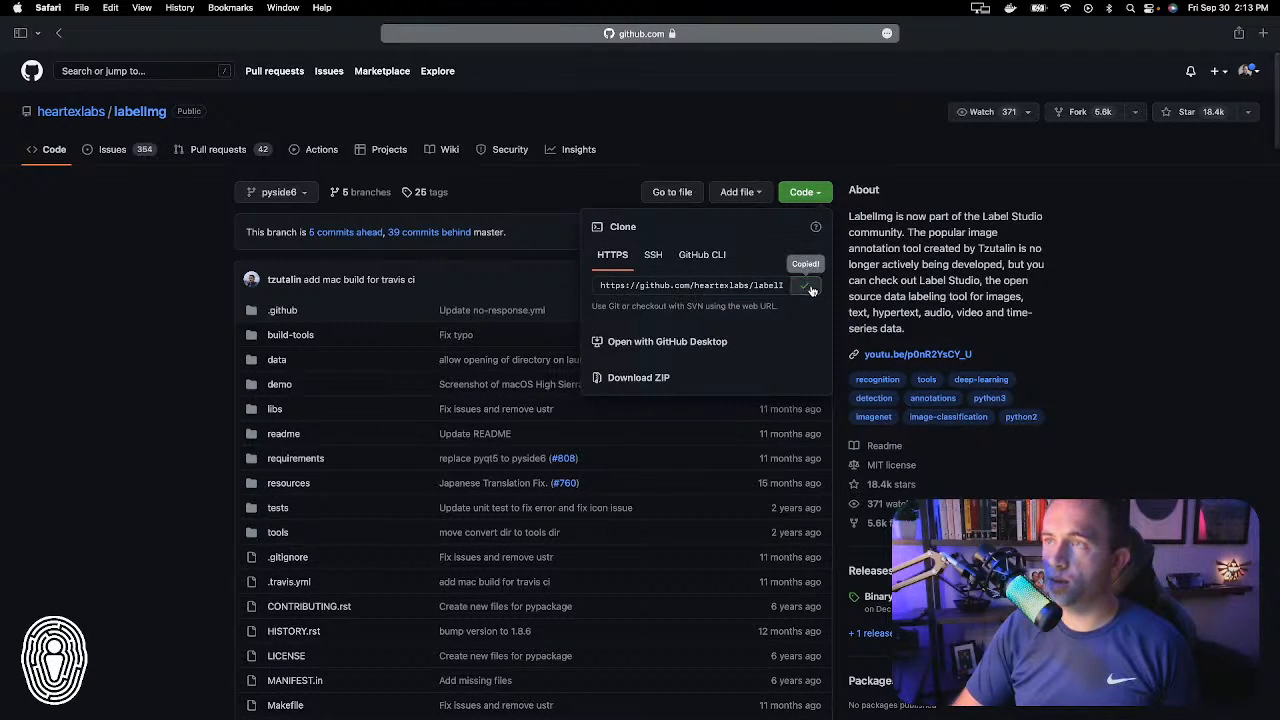
click(128, 321)
scroll(128, 301, down, 3)
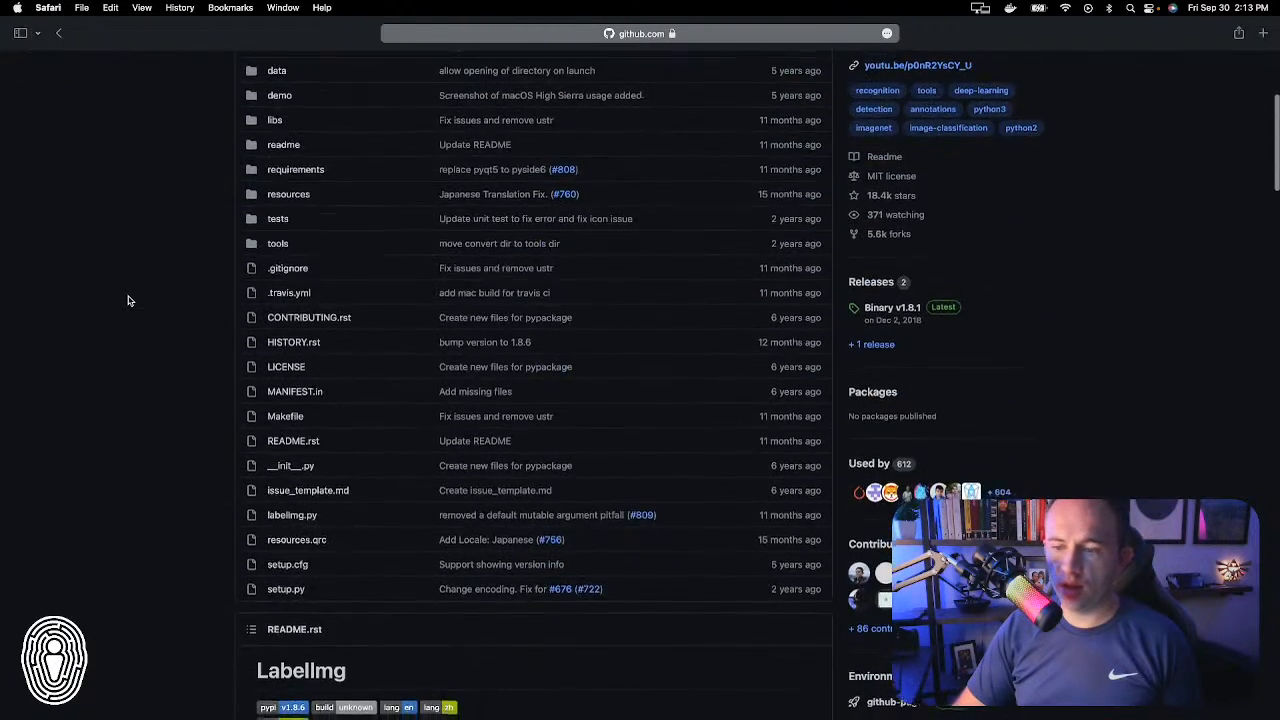
Switch to iTerm, start a second terminal session, go to the Repositories folder with "repos" and list its contents
key(ctrl+Left)
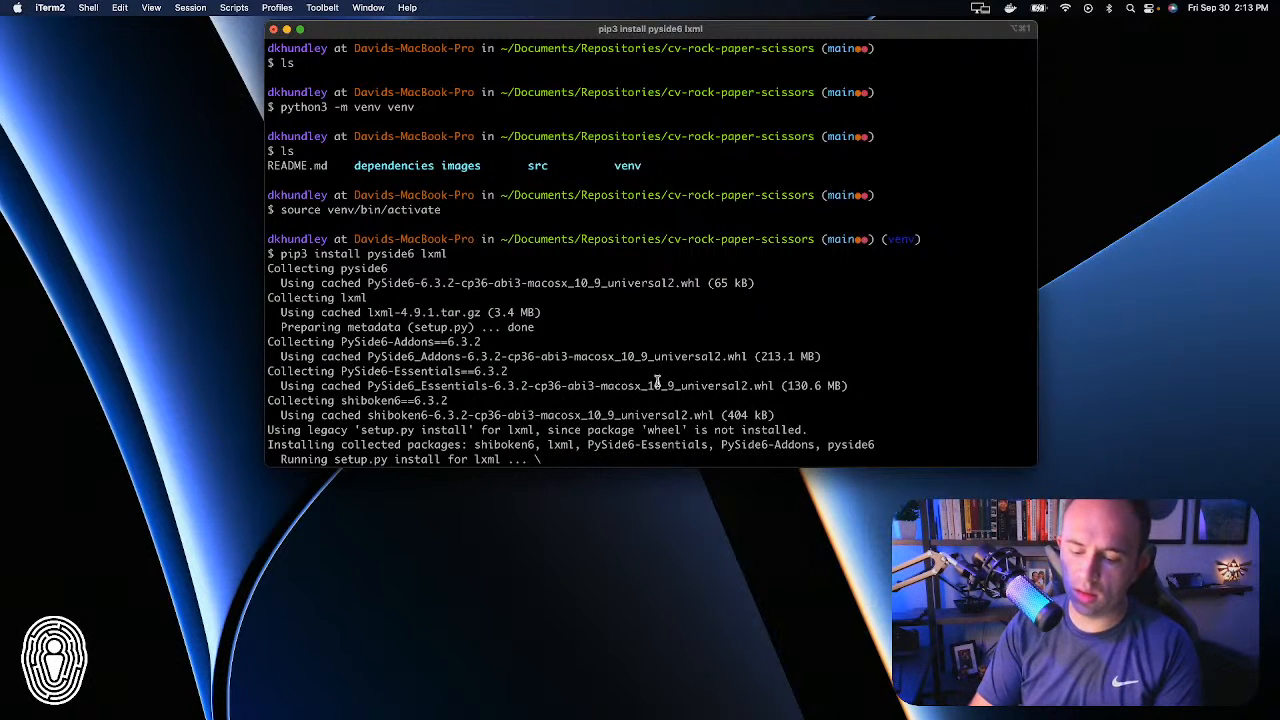
key(super+t)
text(repos)
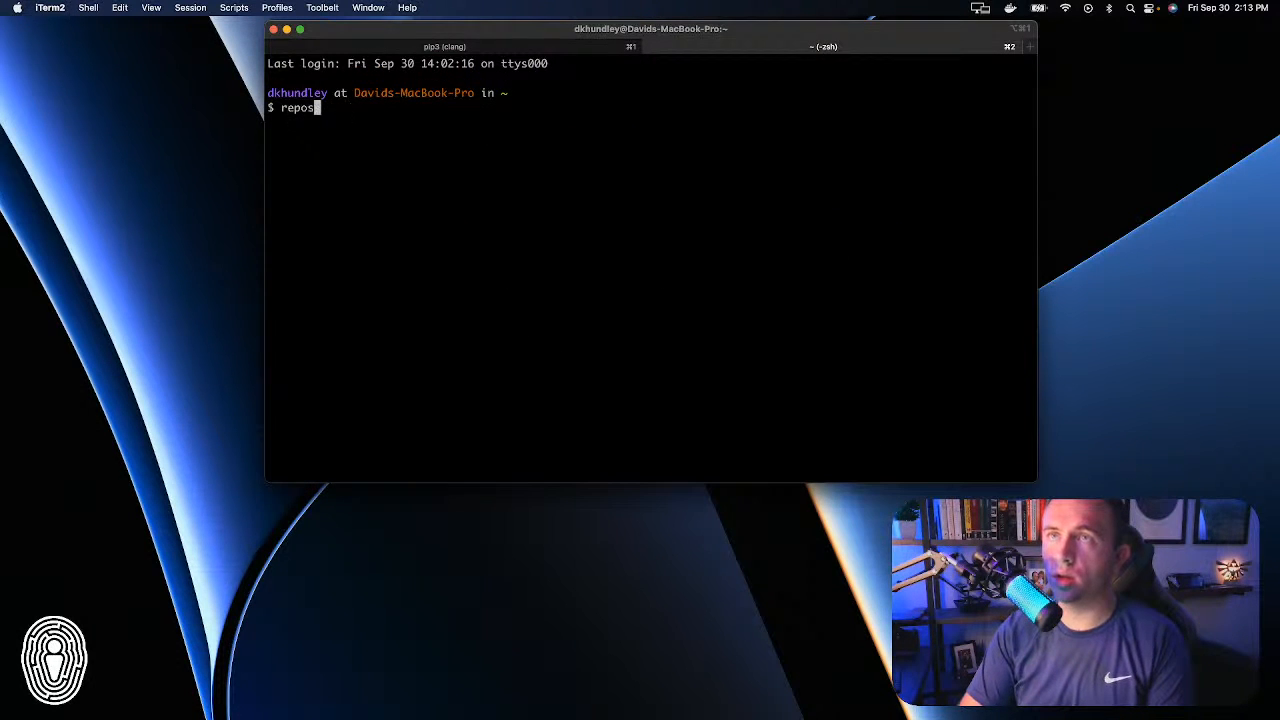
key(Return)
text(ls)
key(Return)
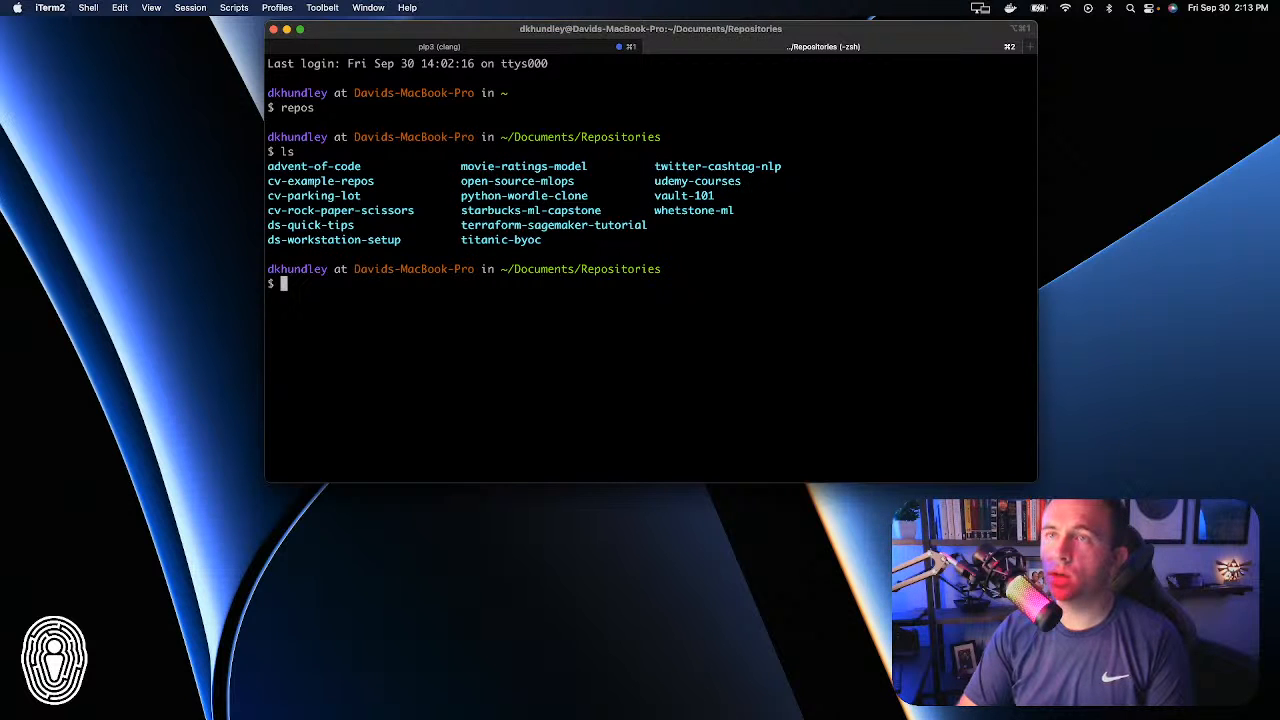
text(cd cv-par)
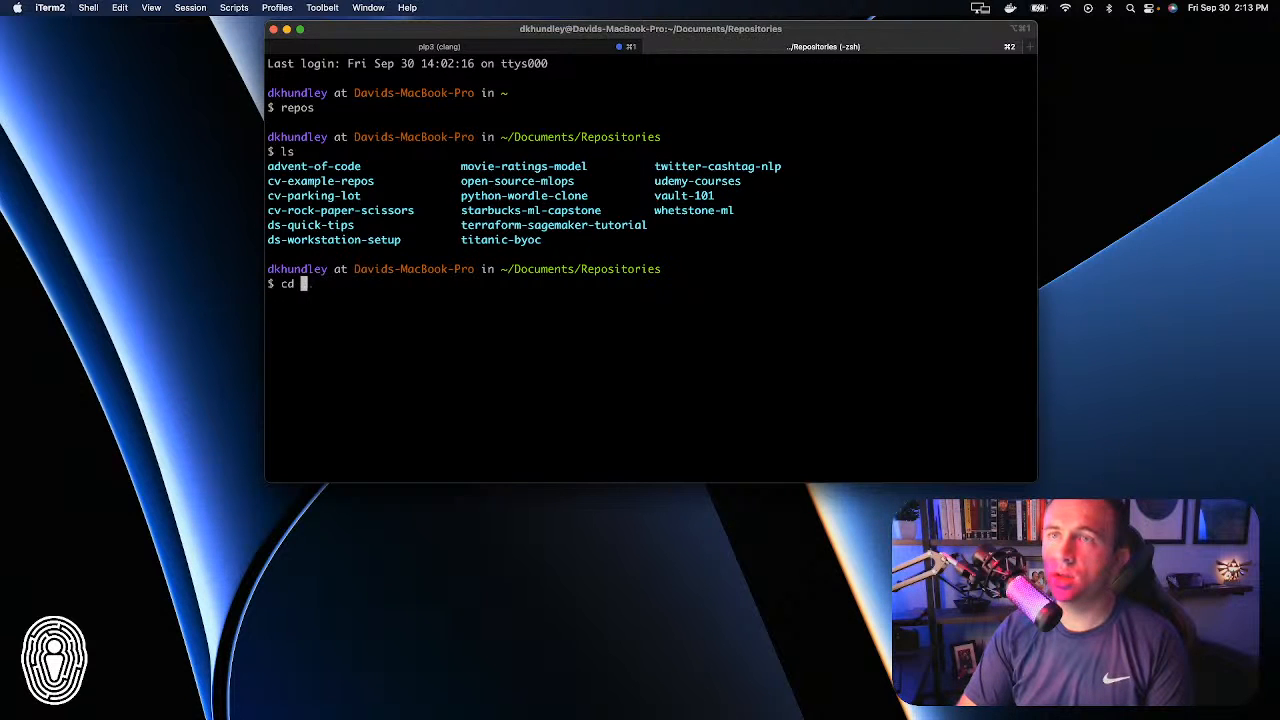
text(king=log)
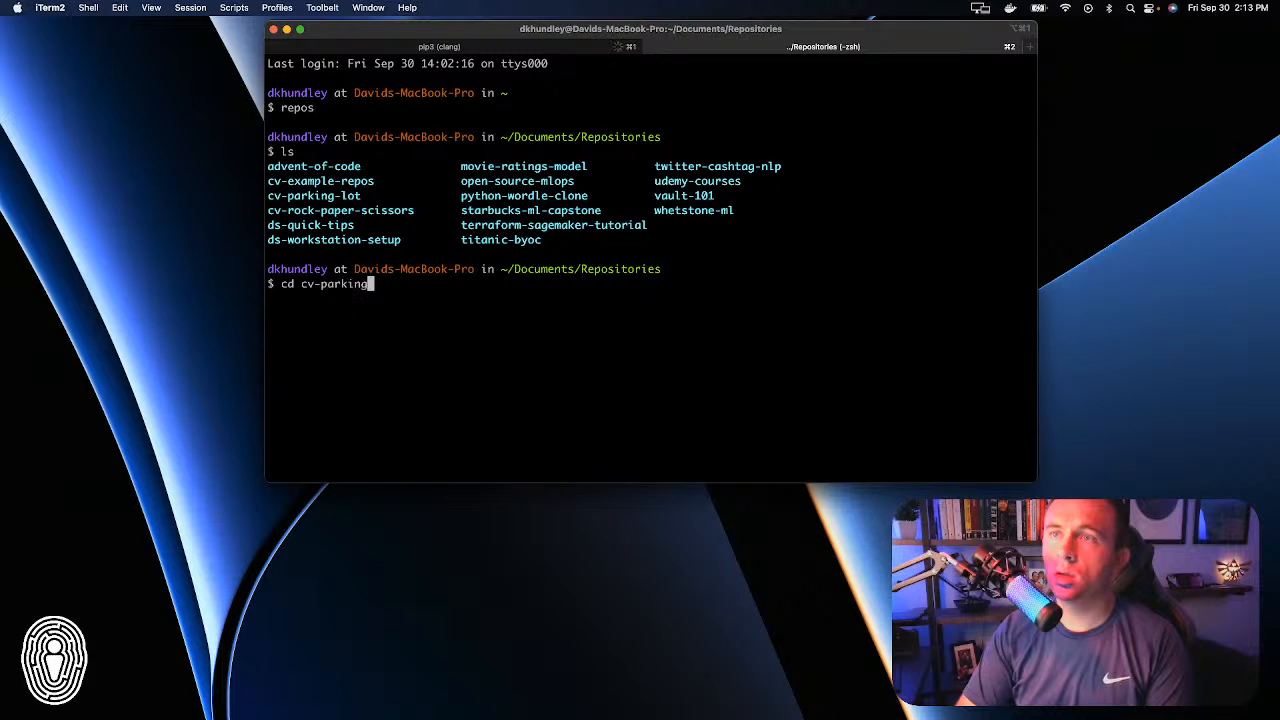
key(BackSpace)
key(BackSpace)
key(BackSpace)
key(BackSpace)
text(-log)
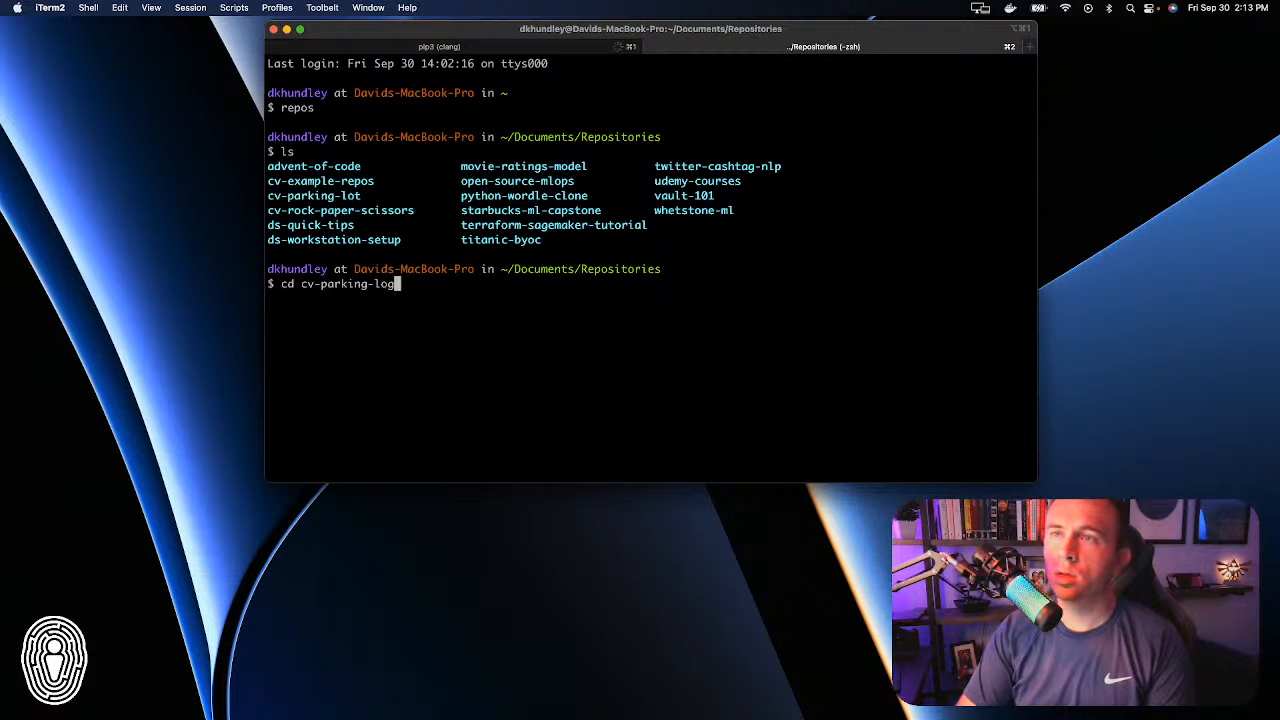
key(BackSpace)
text(t)
key(Return)
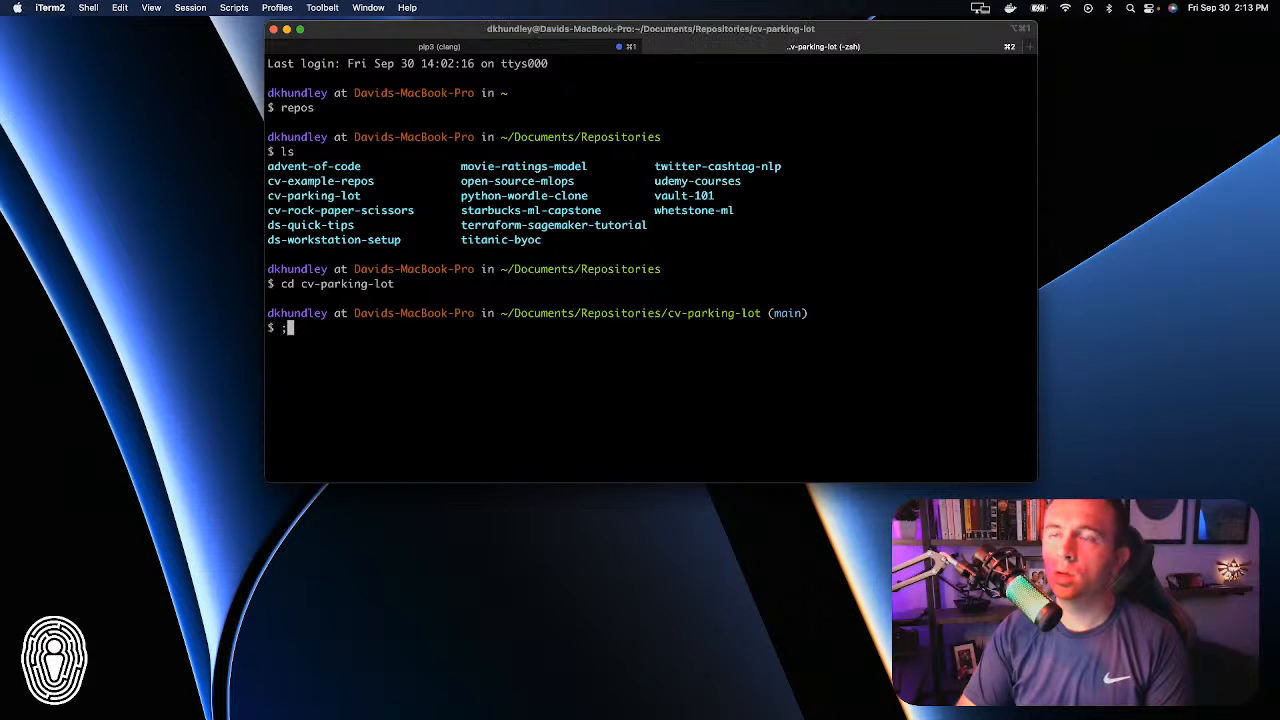
text(cd ..)
key(Return)
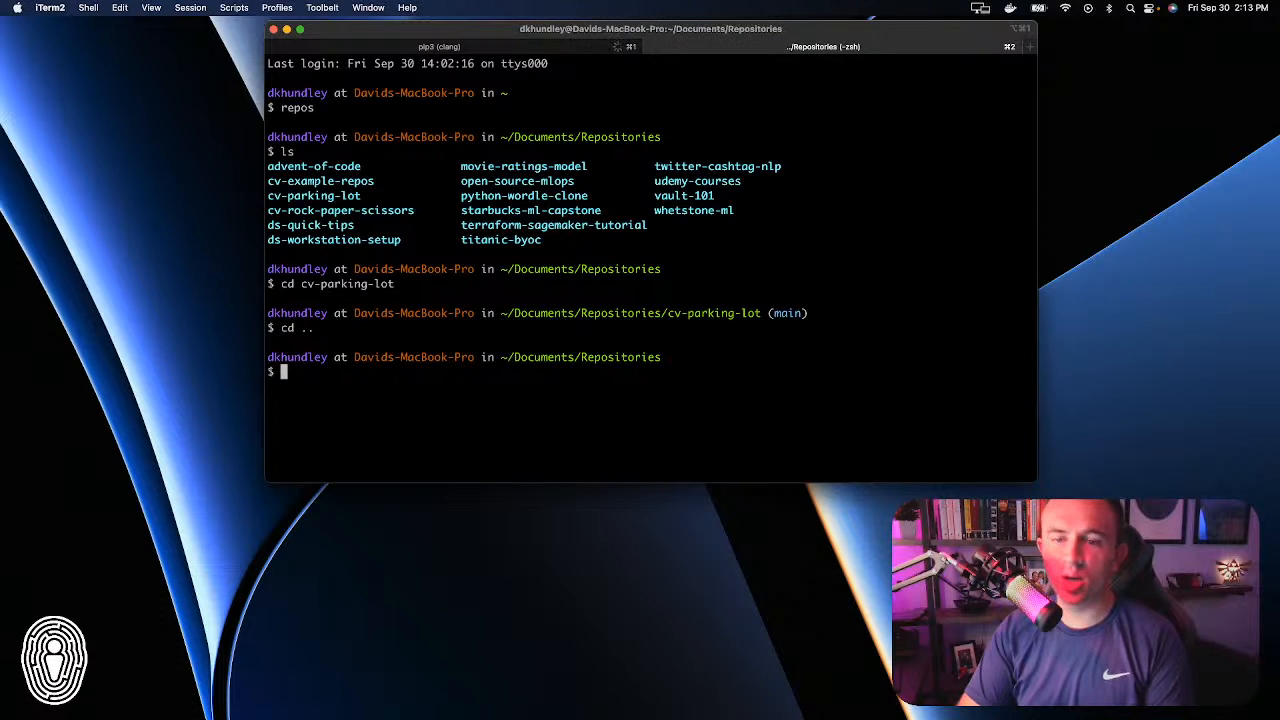
Change the second terminal session's directory to cv-rock-paper-scissors
text(cd )
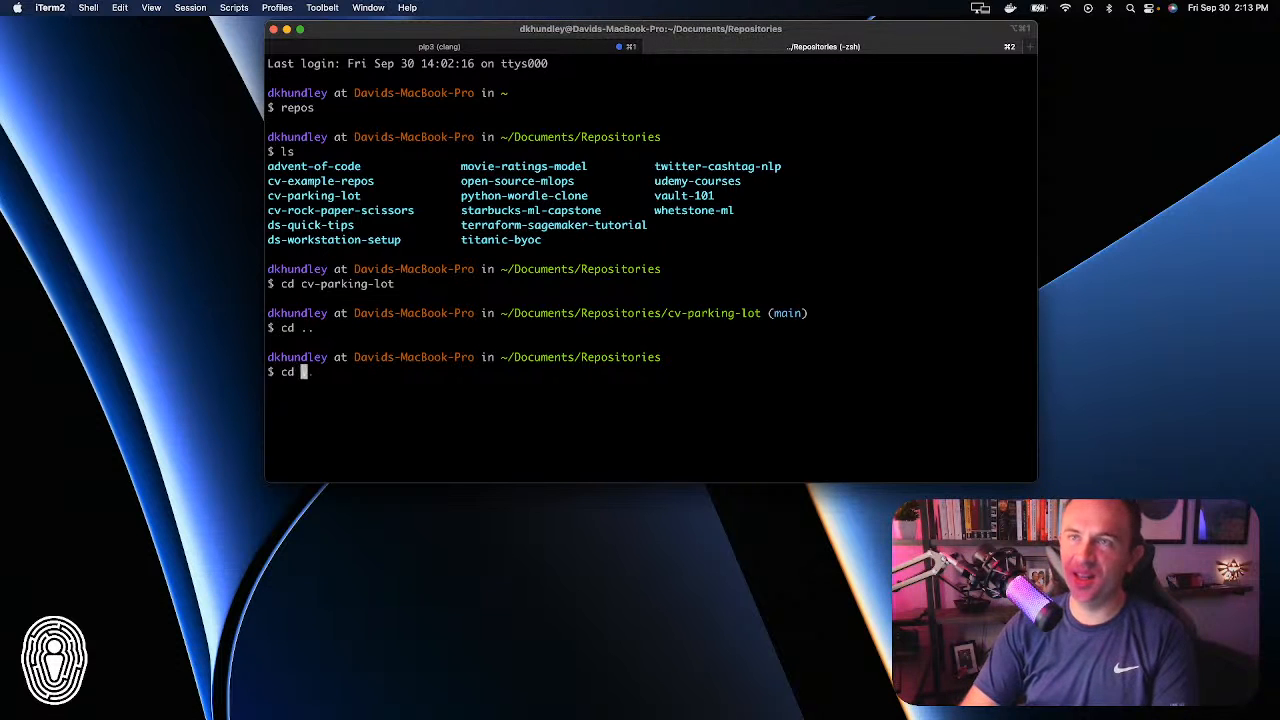
text(cv-rock)
key(Right)
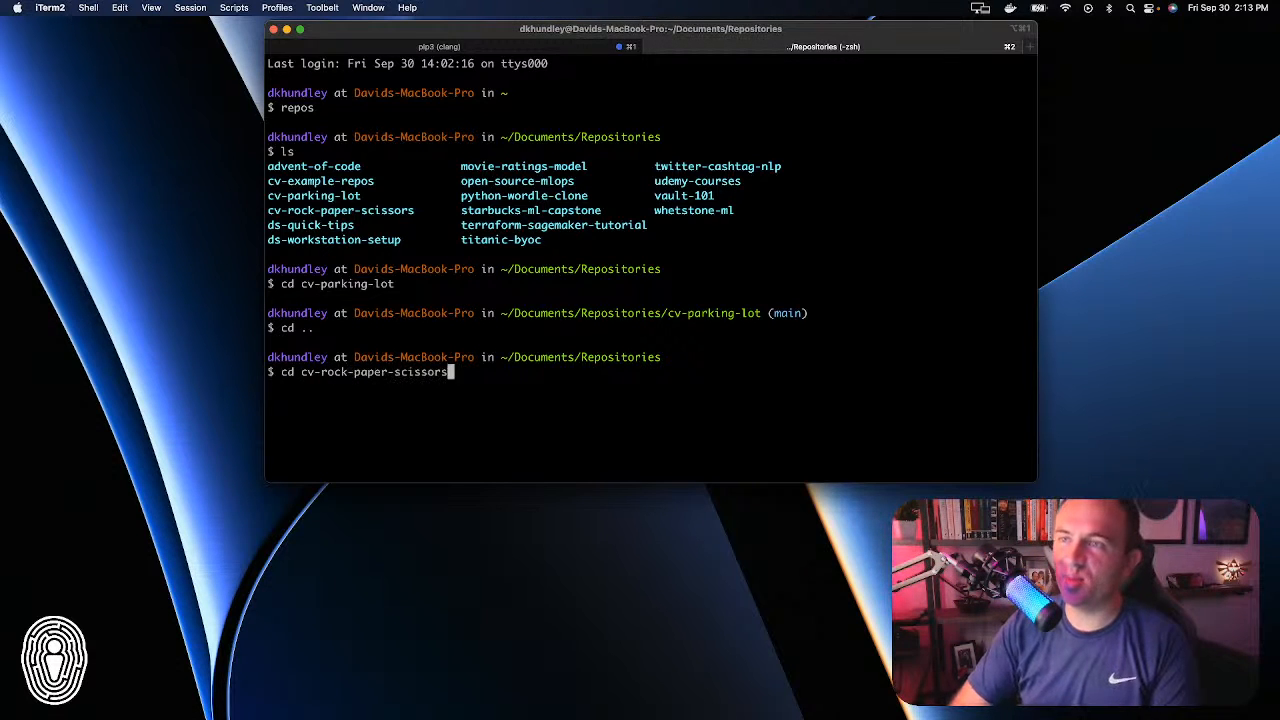
key(Return)
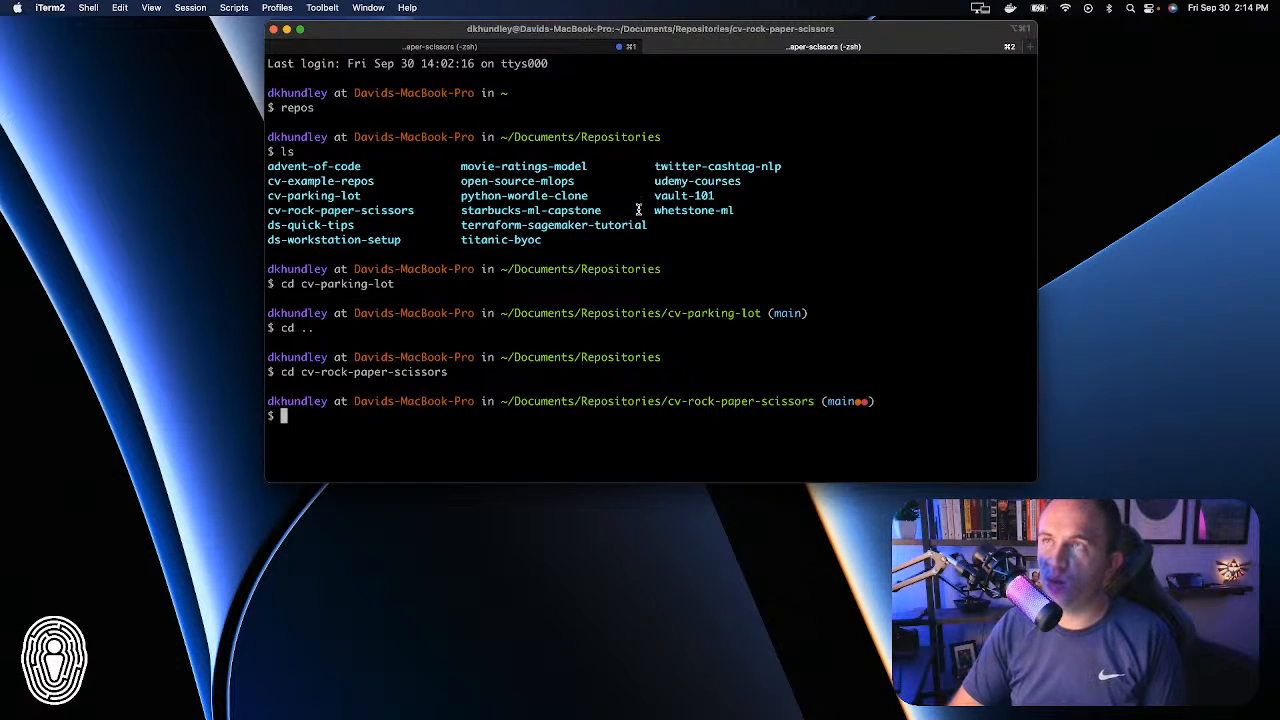
Compare the two terminal sessions for an active virtual environment and return to the one where pyside6 was installed
click(536, 49)
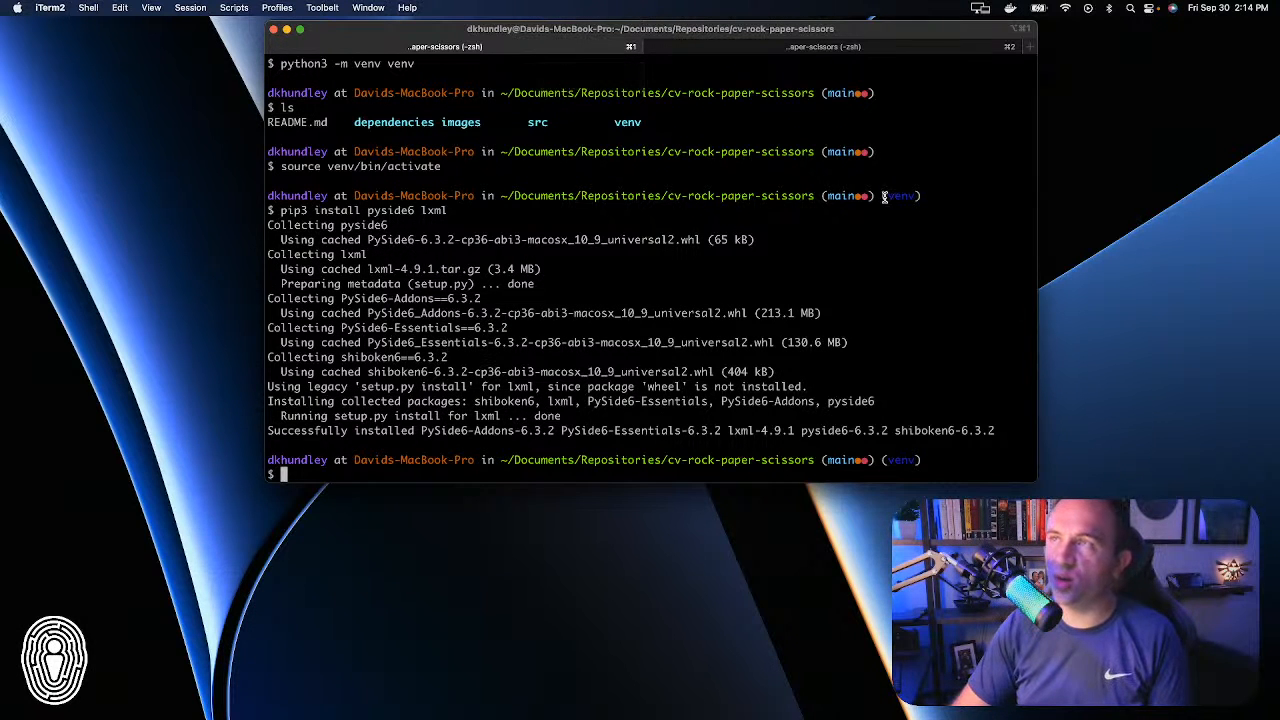
click(824, 48)
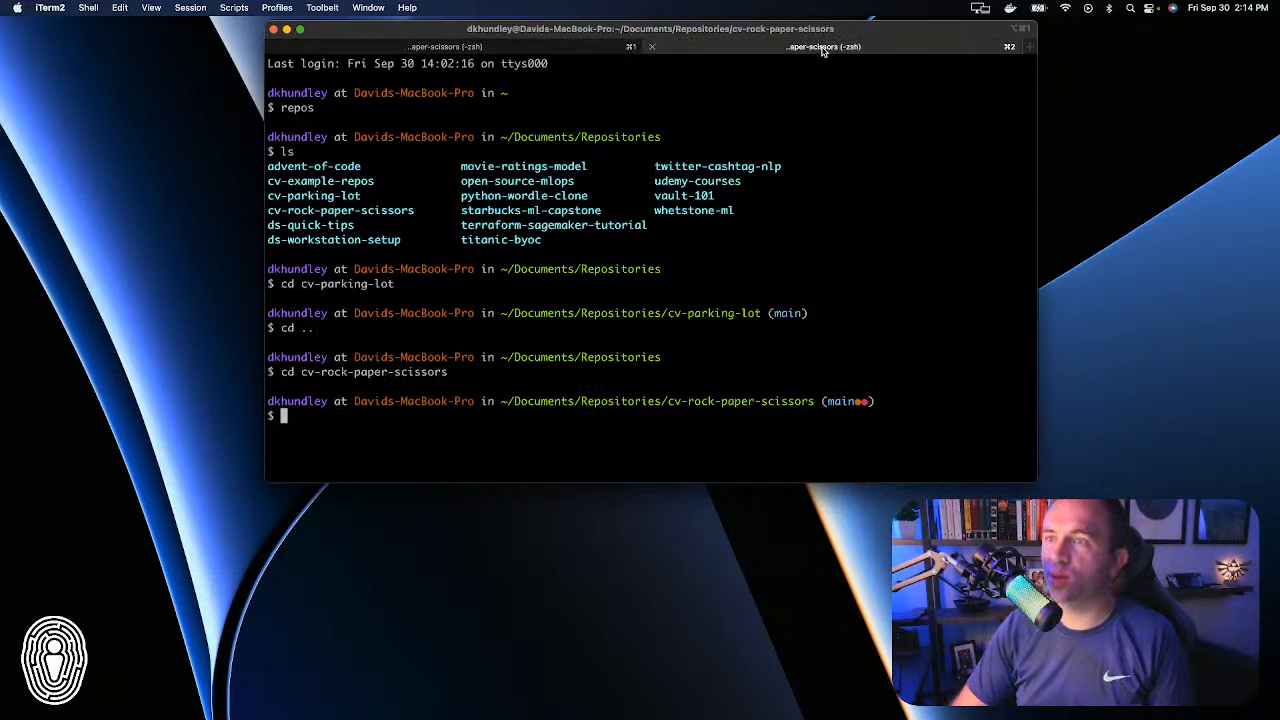
click(457, 49)
Switch to IntelliJ IDEA, show the project's file tree and open the .gitignore file
key(ctrl+Right)
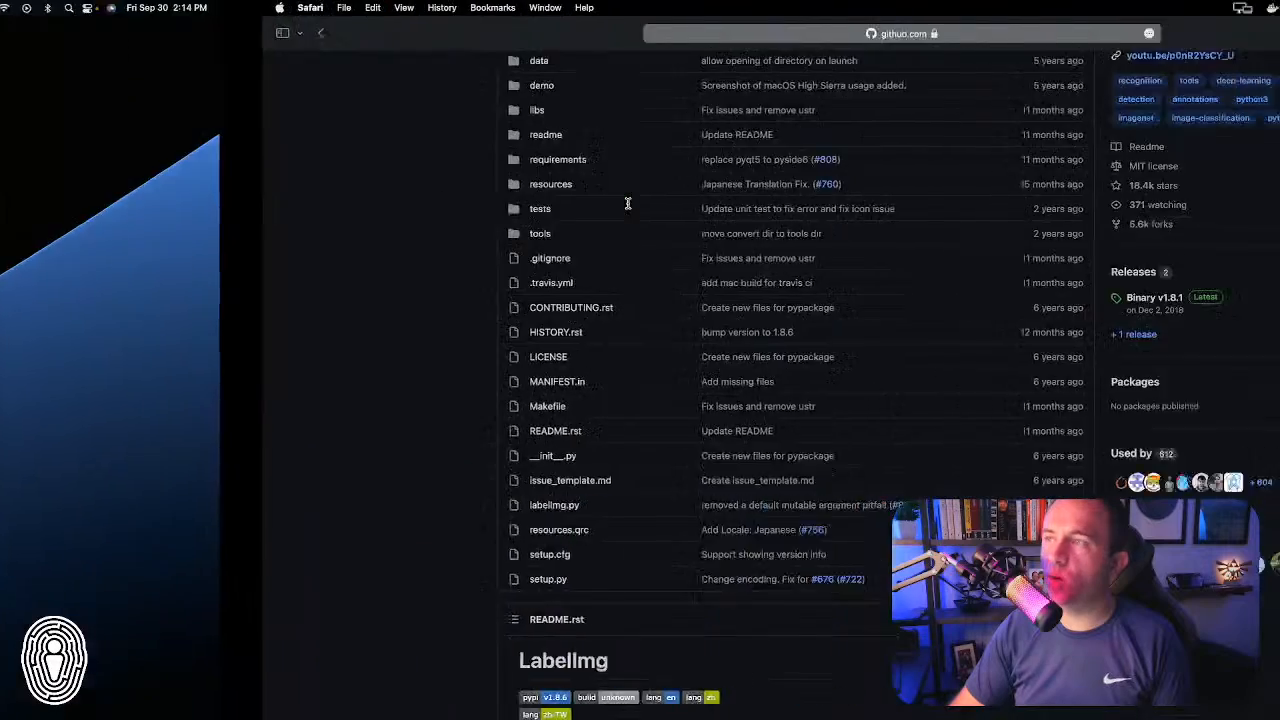
key(ctrl+Right)
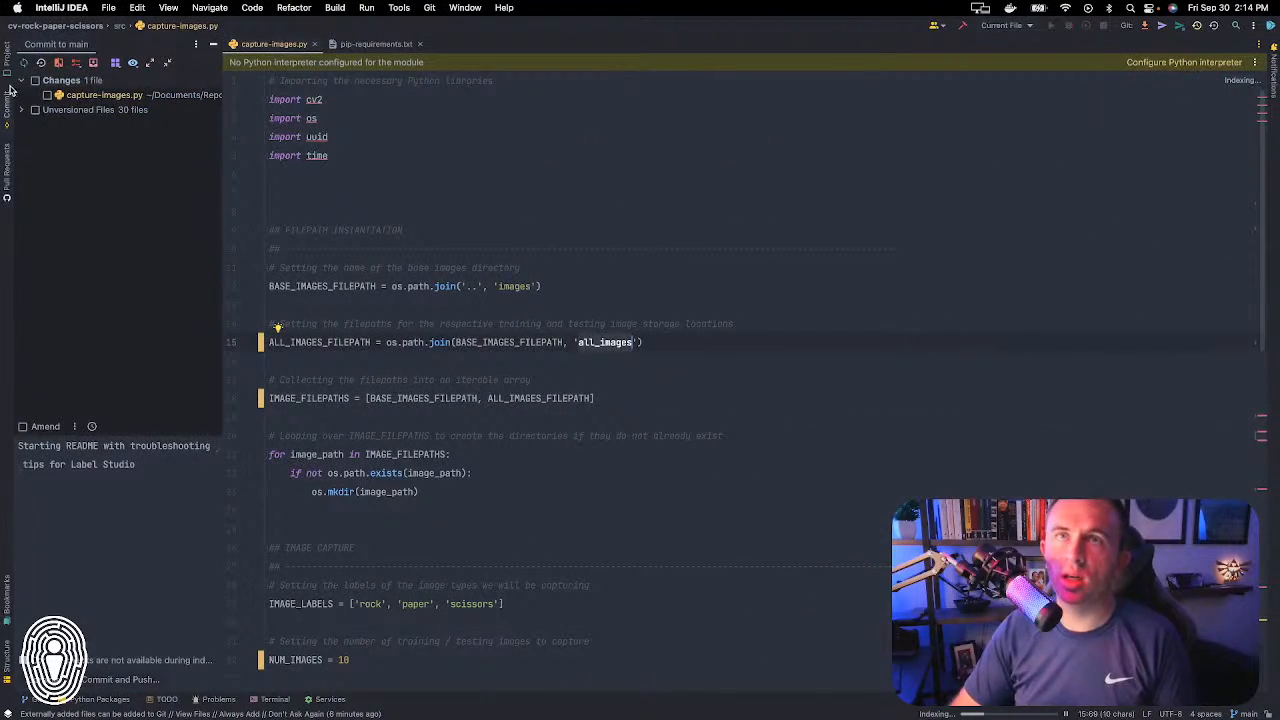
click(9, 100)
scroll(16, 180, down, 15)
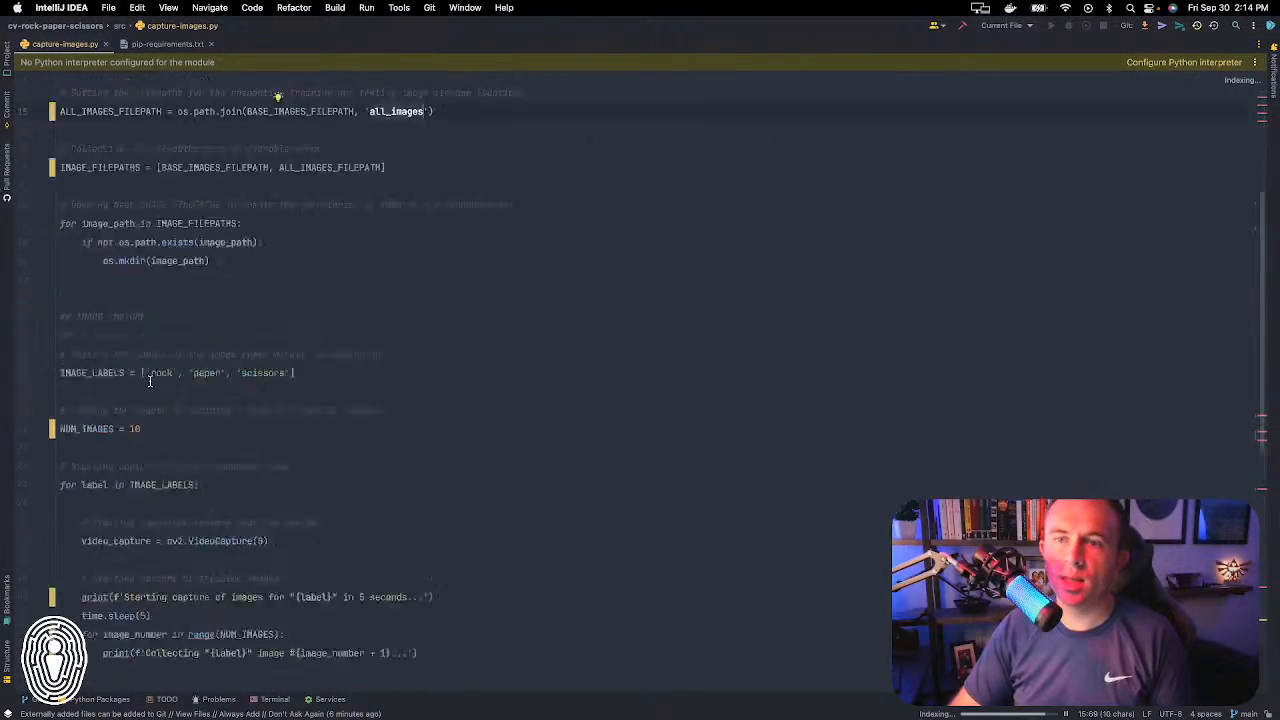
click(10, 112)
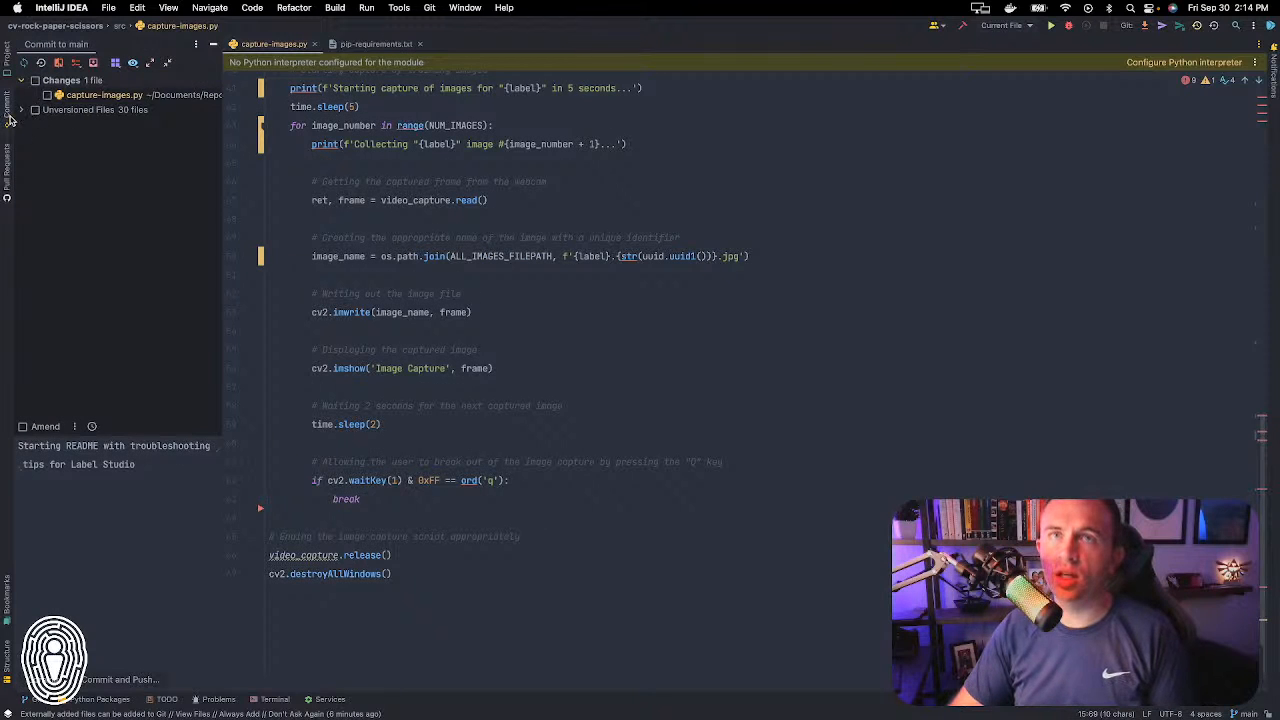
click(5, 75)
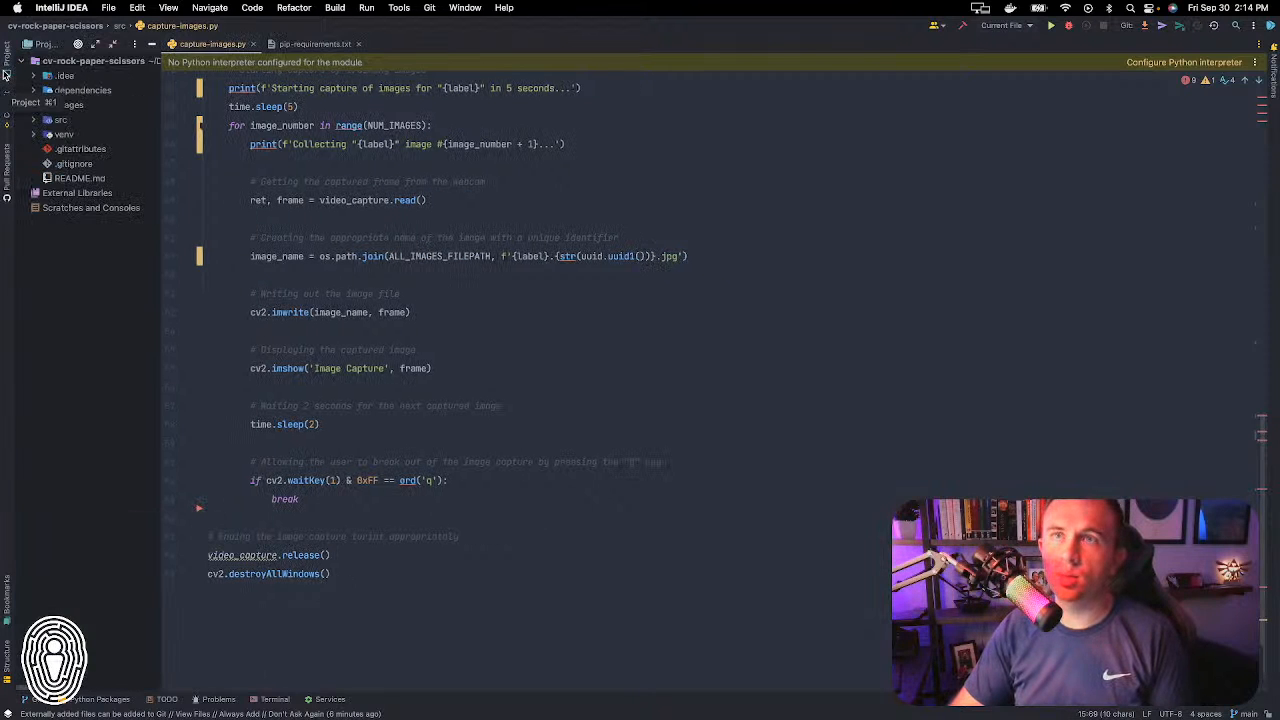
double_click(73, 164)
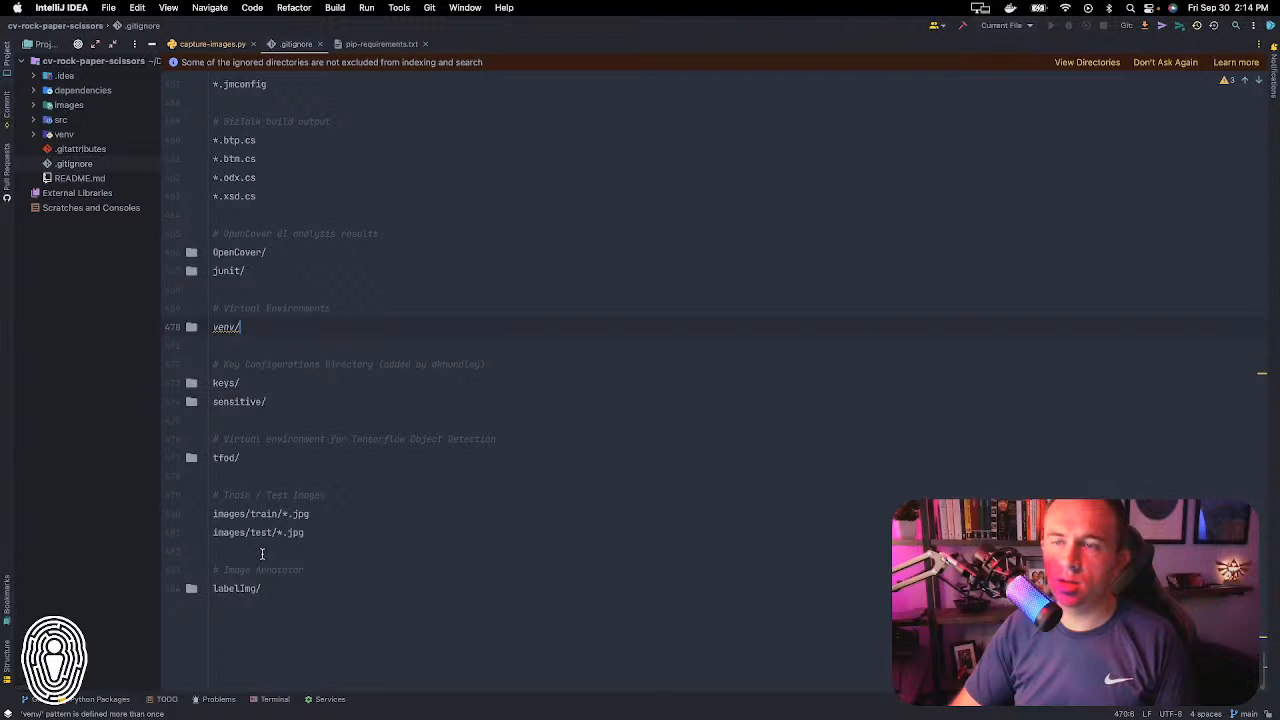
Add the ignore pattern images/all_images/*.jpg directly below the "# Train / Test Images" comment in .gitignore
click(327, 495)
key(Return)
text(images/)
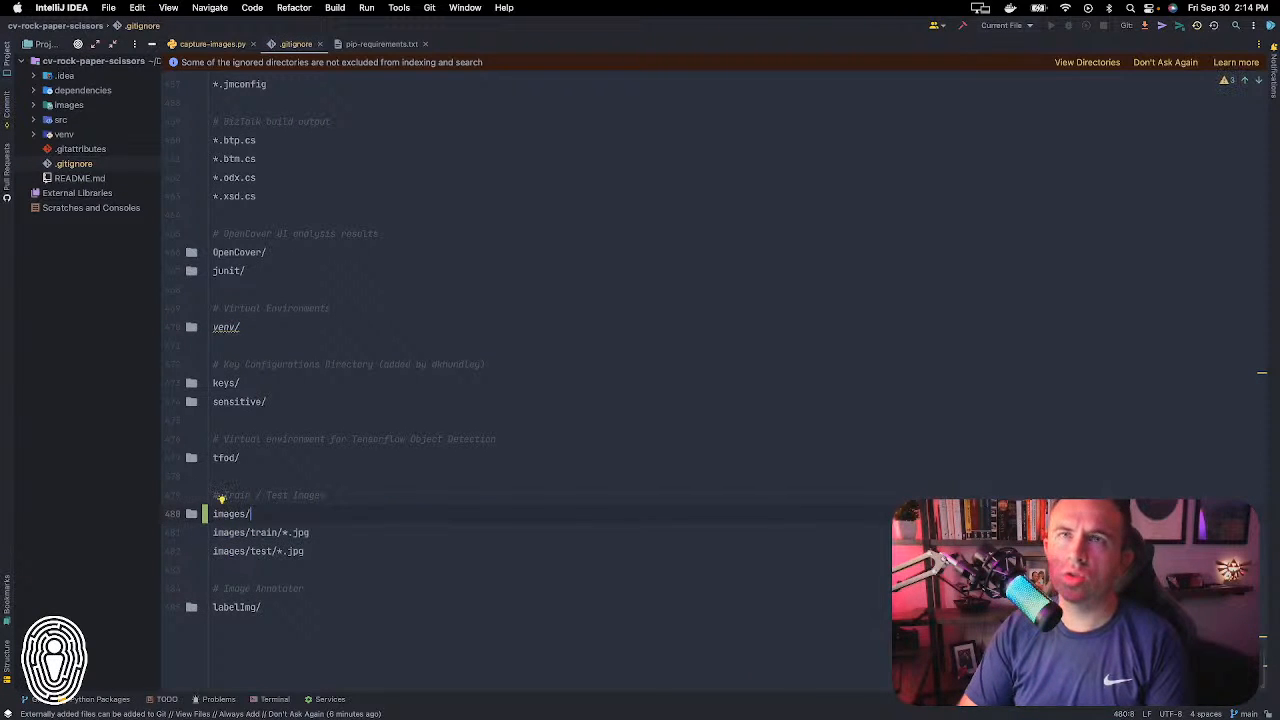
text(all)
key(Return)
text(/*)
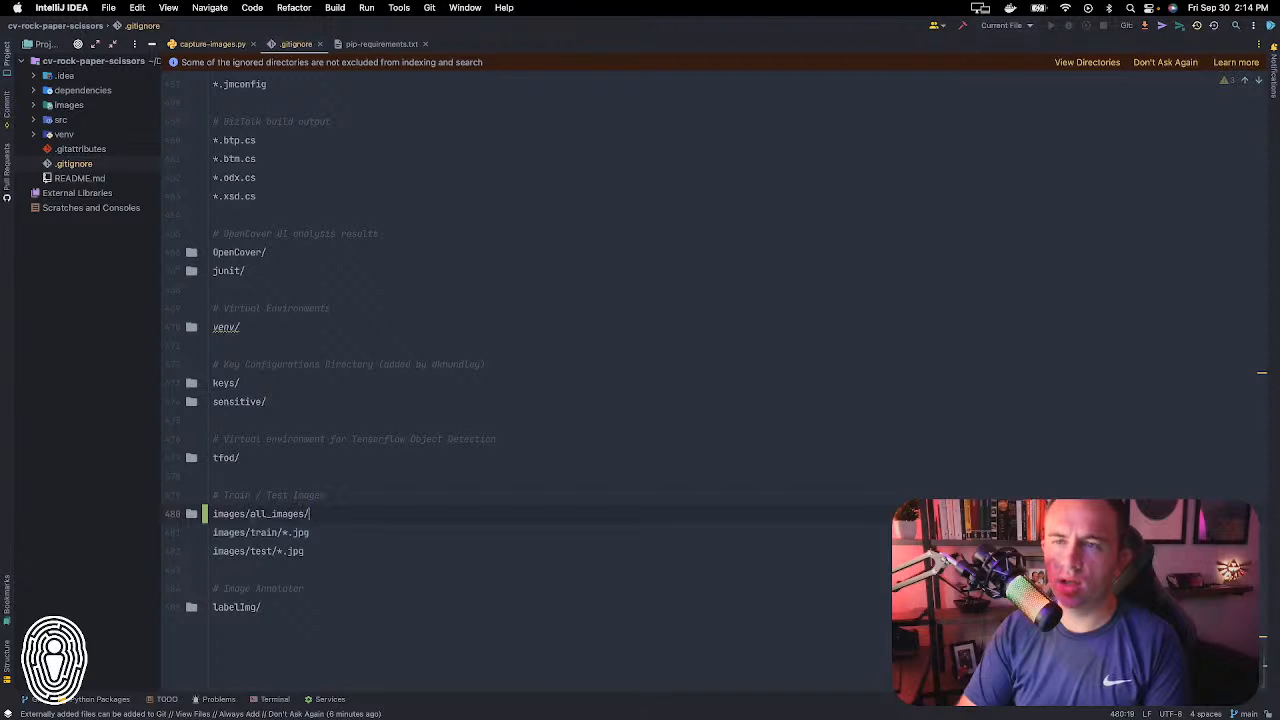
text(.jpg)
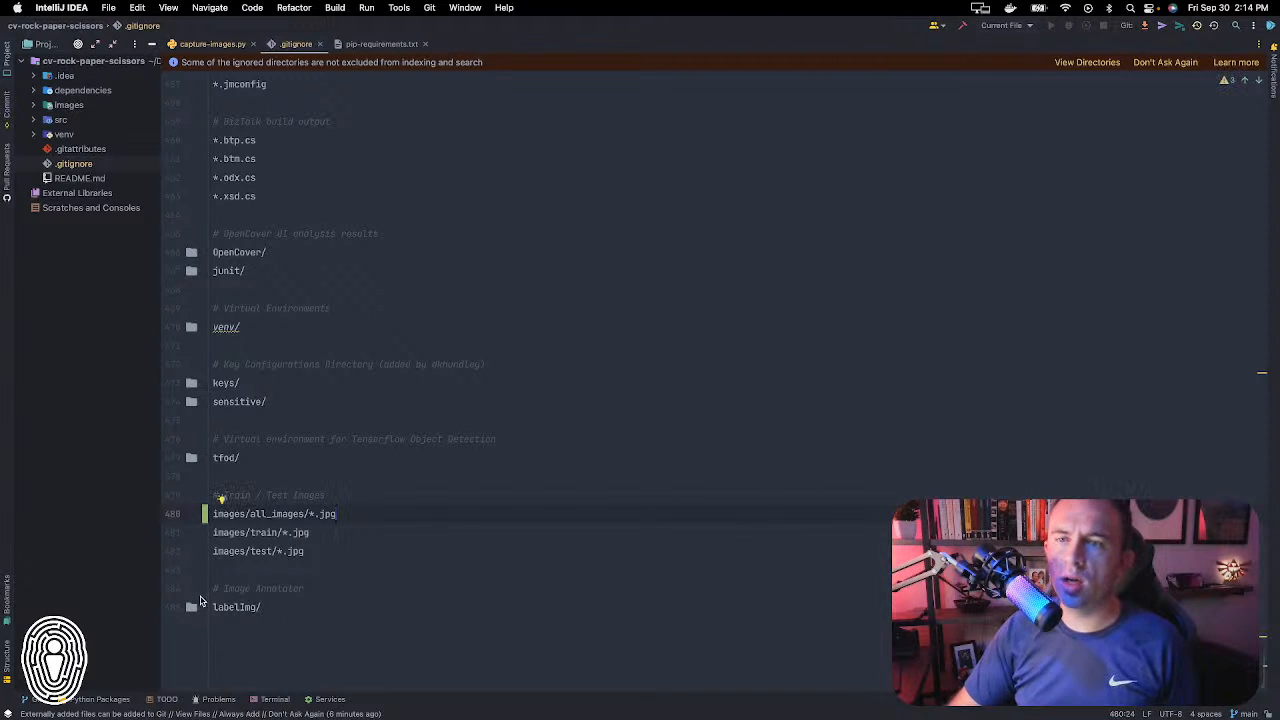
Check the labelImg/ entry under "# Image Annotator" in .gitignore, enlarging the text
double_click(234, 607)
scroll(234, 609, down, 1)
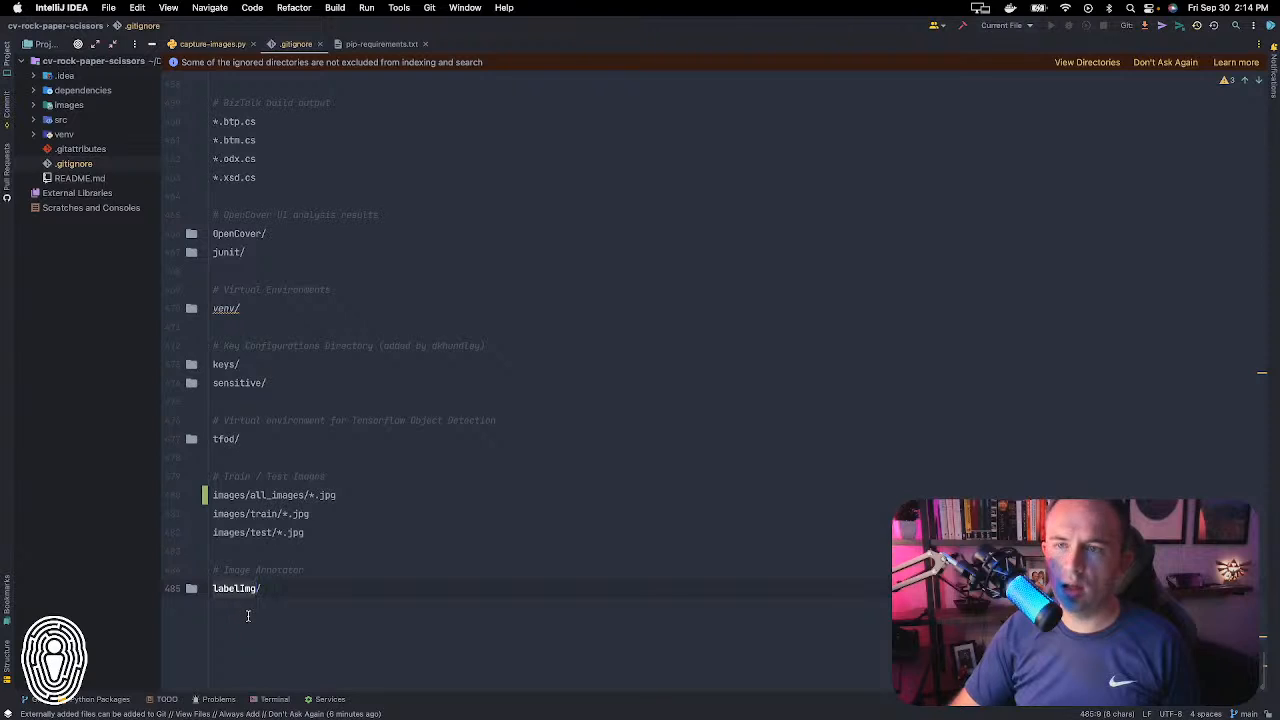
scroll(248, 614, up, 5)
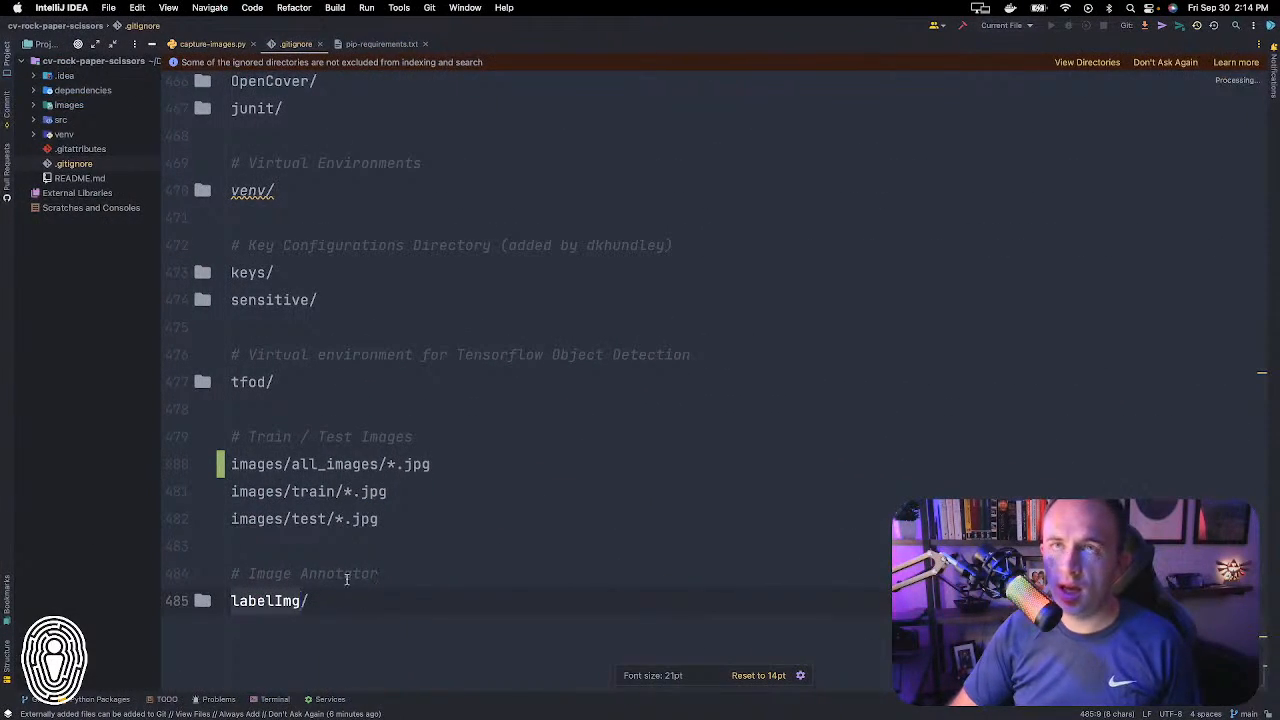
scroll(312, 589, down, 2)
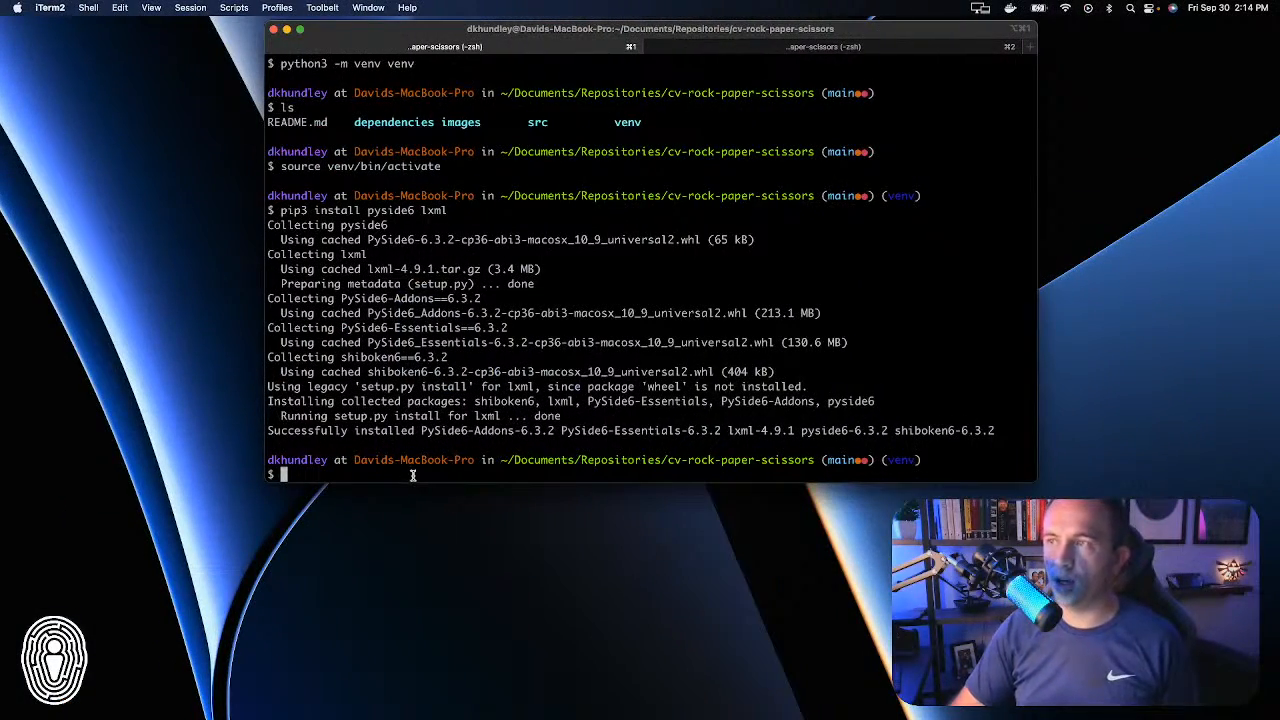
text(gi)
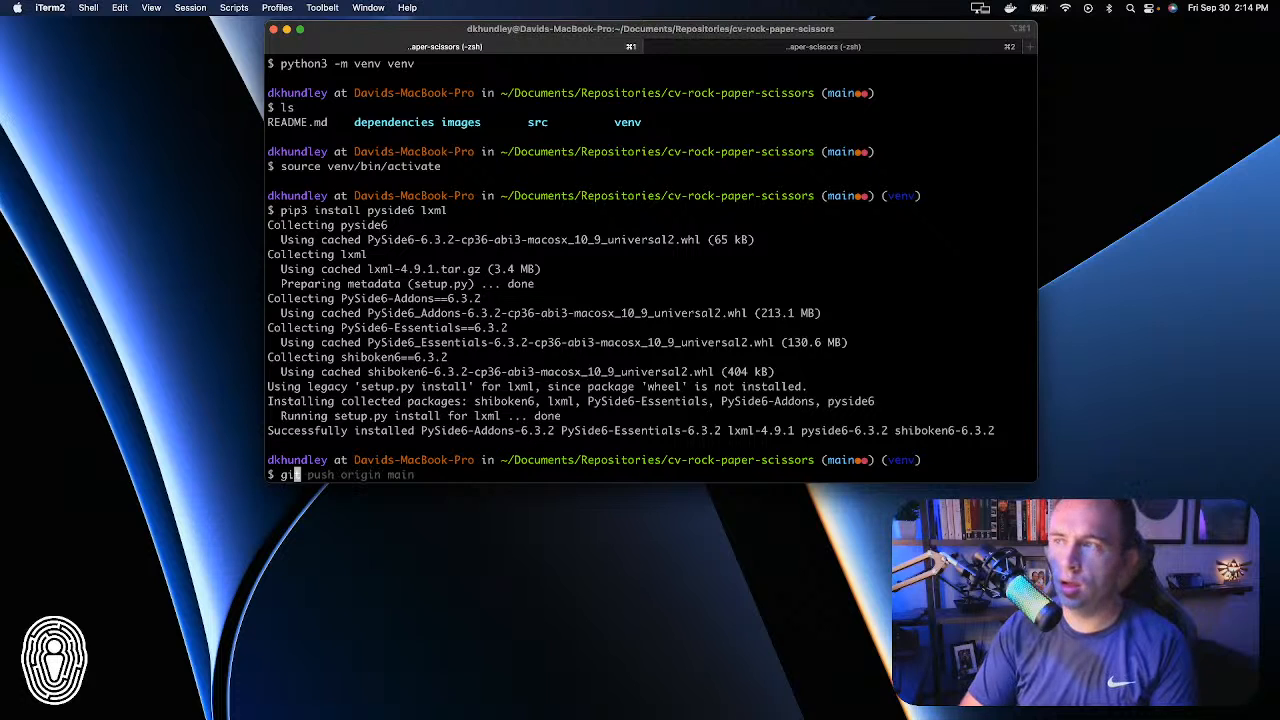
text(t clone)
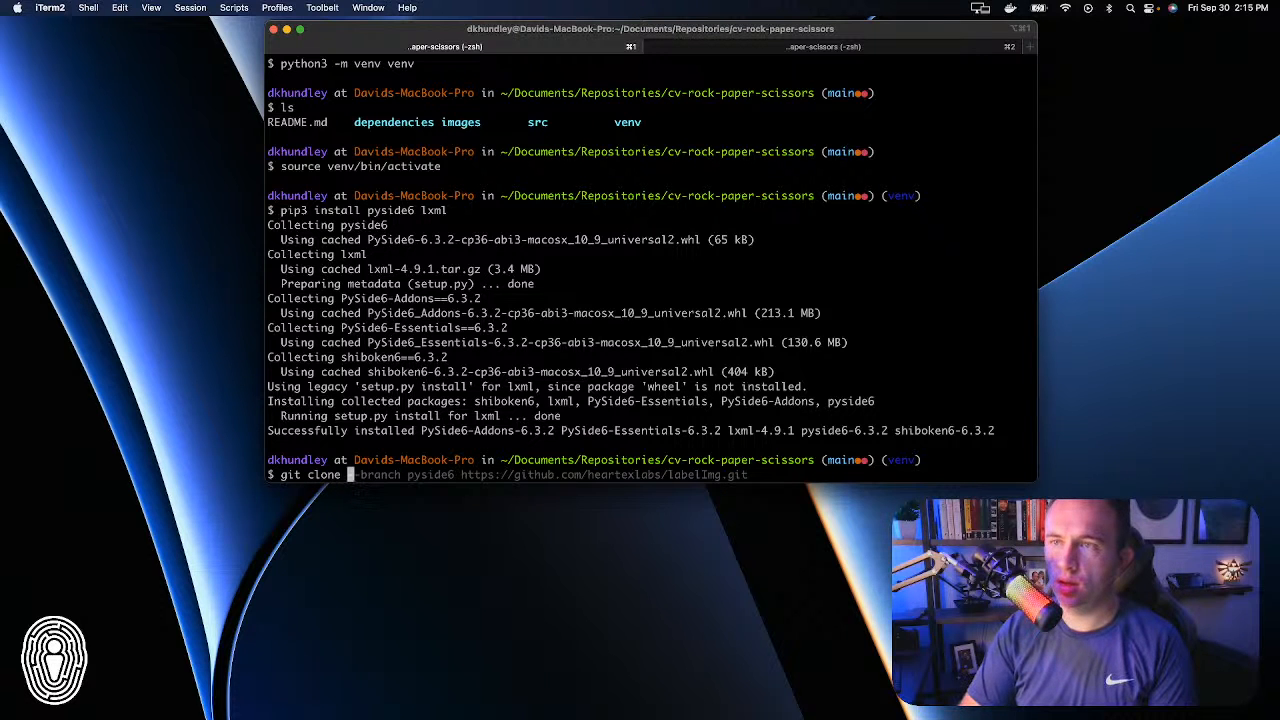
key(Right)
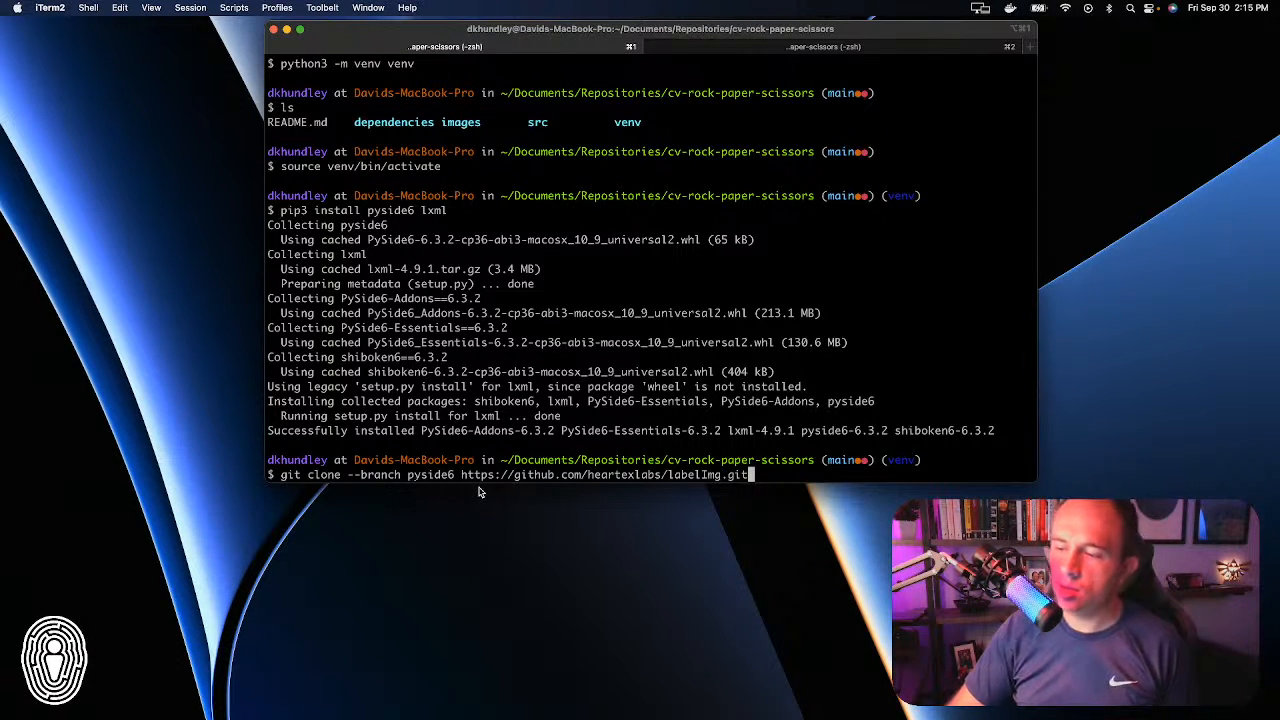
key(Return)
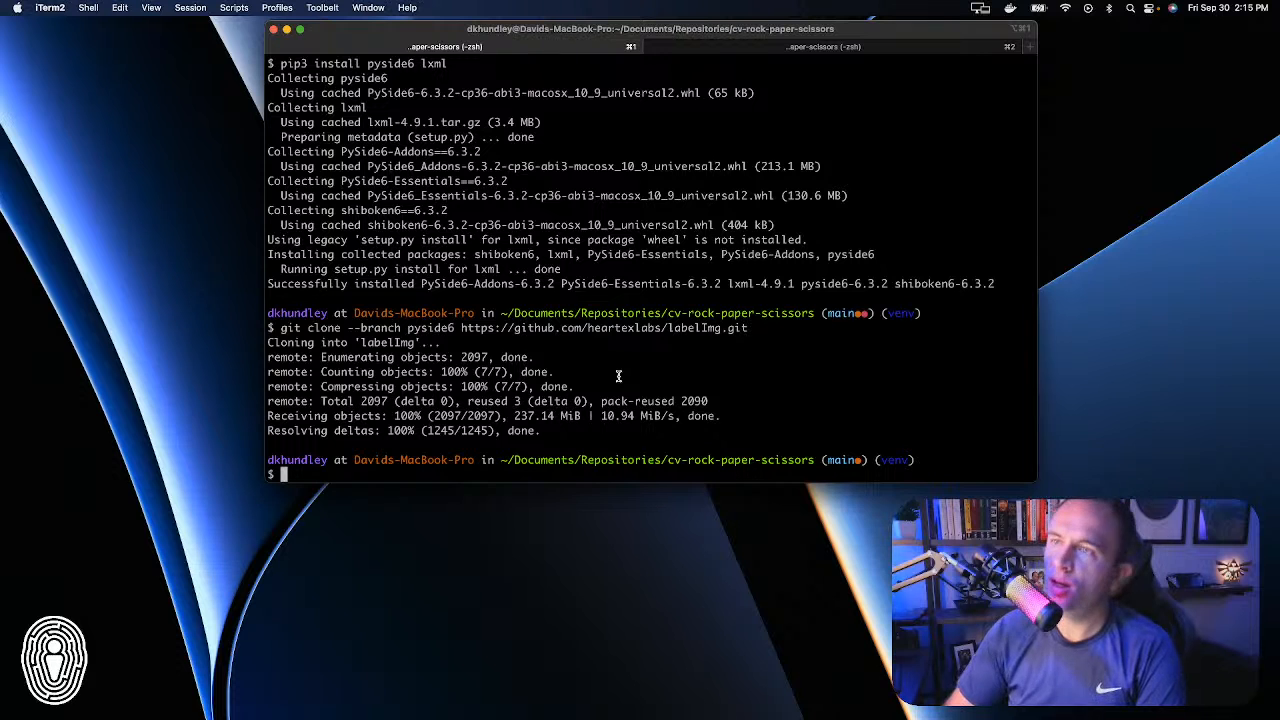
List the repository's contents, change into the labelImg folder with "cd labelImg", and list its files
text(ls)
key(Return)
text(cd labelImg)
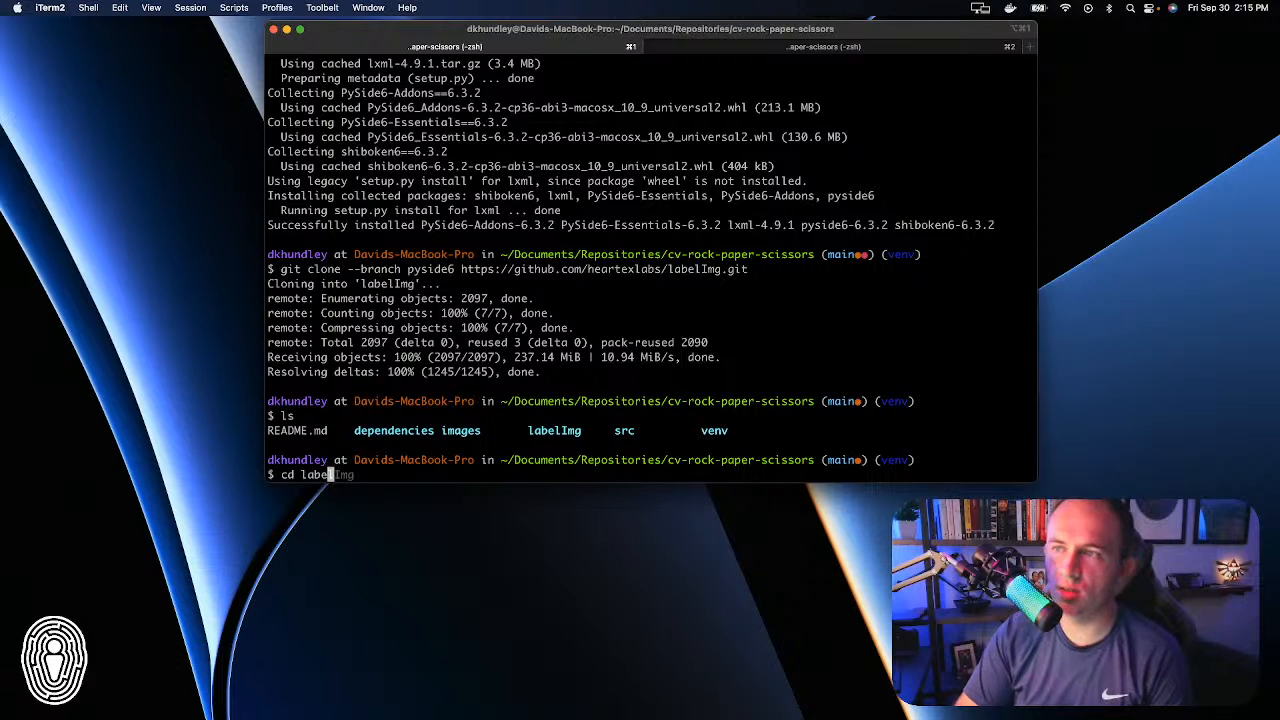
key(Return)
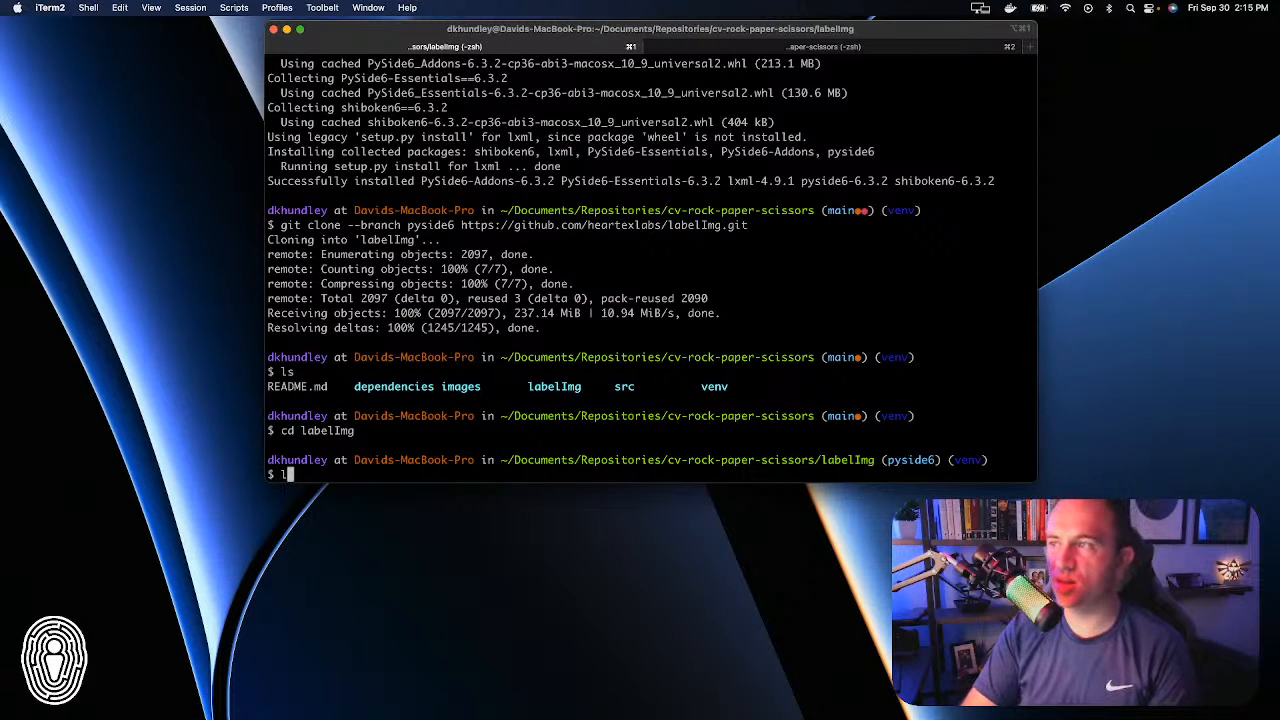
text(ls)
key(Return)
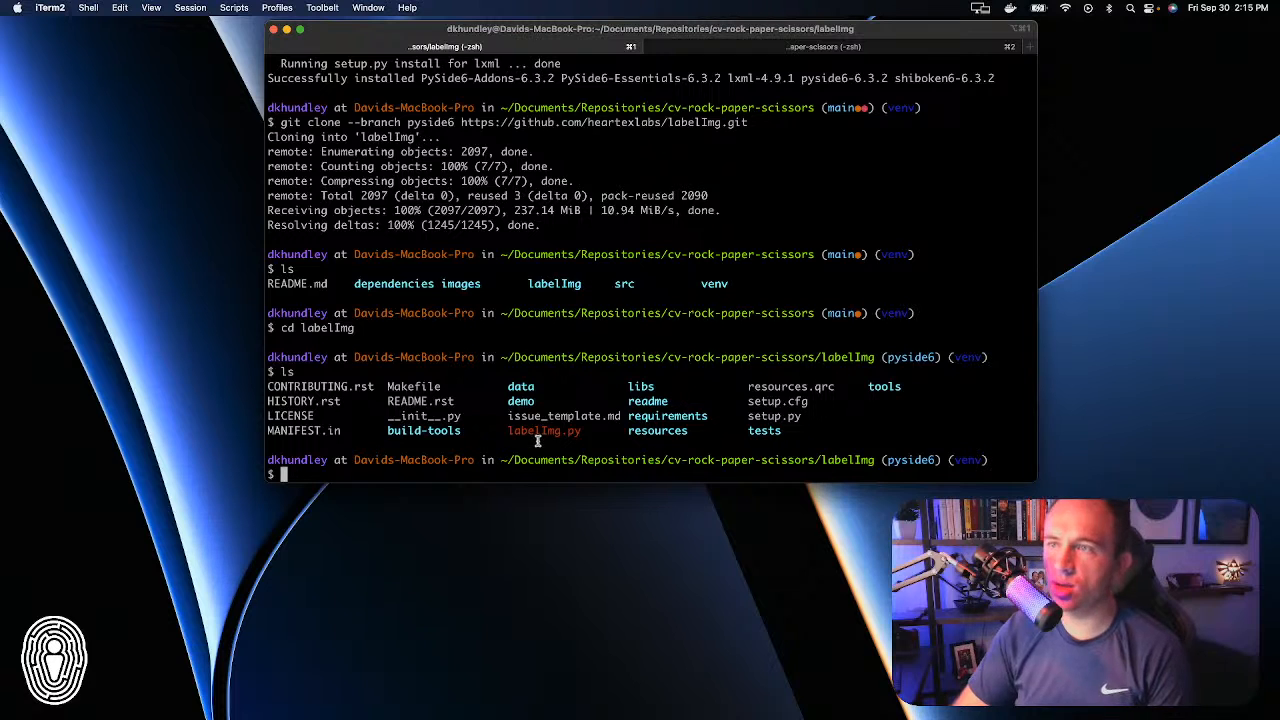
Try to launch the annotation tool from the labelImg folder with "python3 labelImg.py"
text(p)
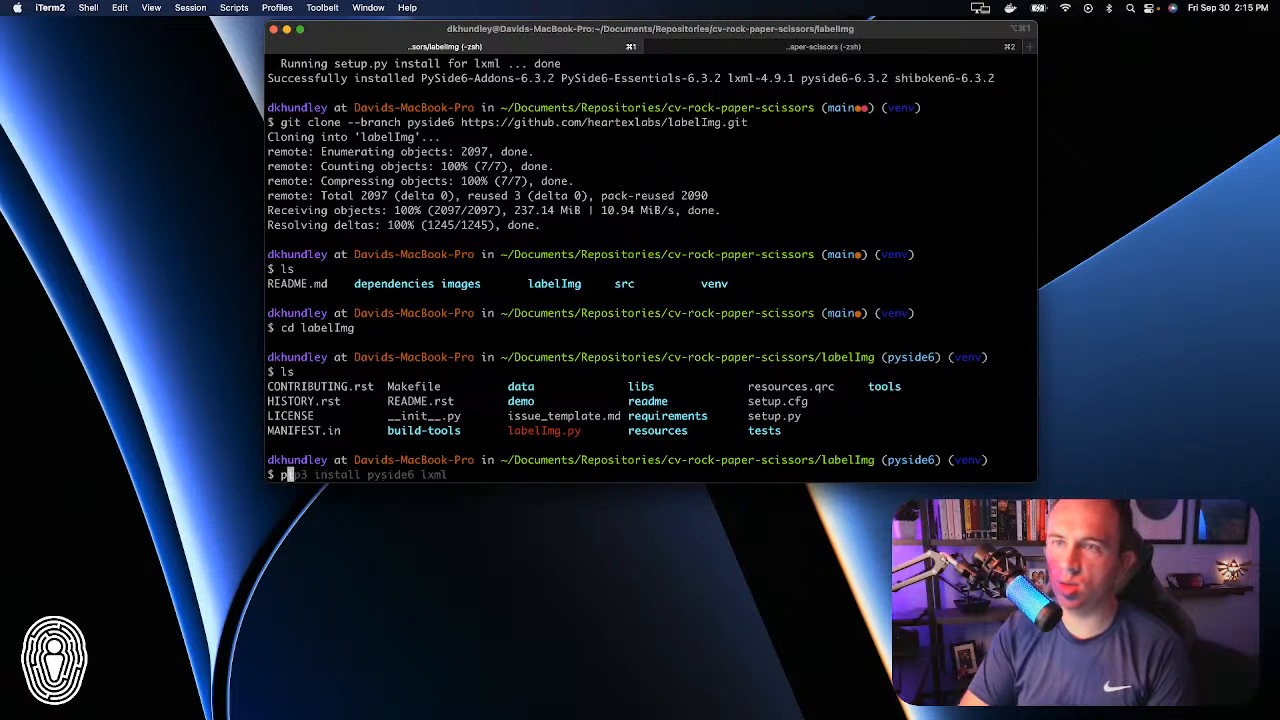
text(ython3 labelImg.py)
key(Return)
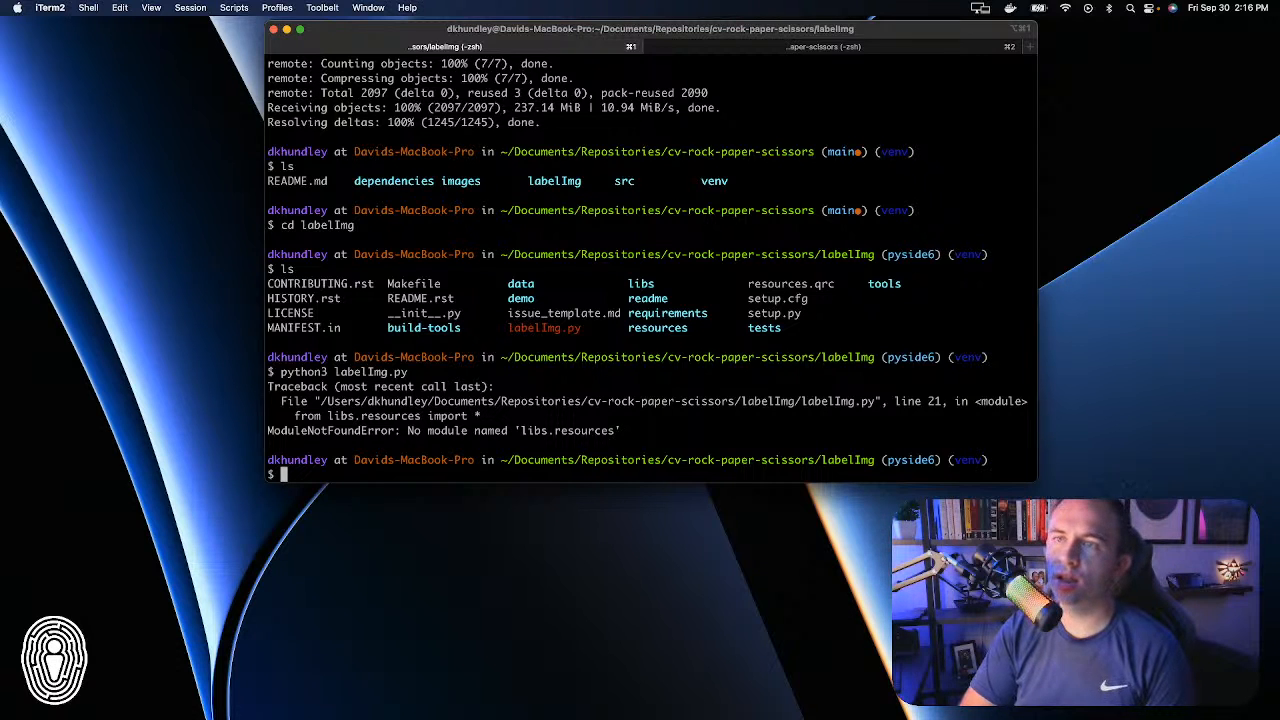
Check the macOS build commands in the labelImg README in Safari, and run "make pyside6" in iTerm's labelImg folder
key(super+Tab)
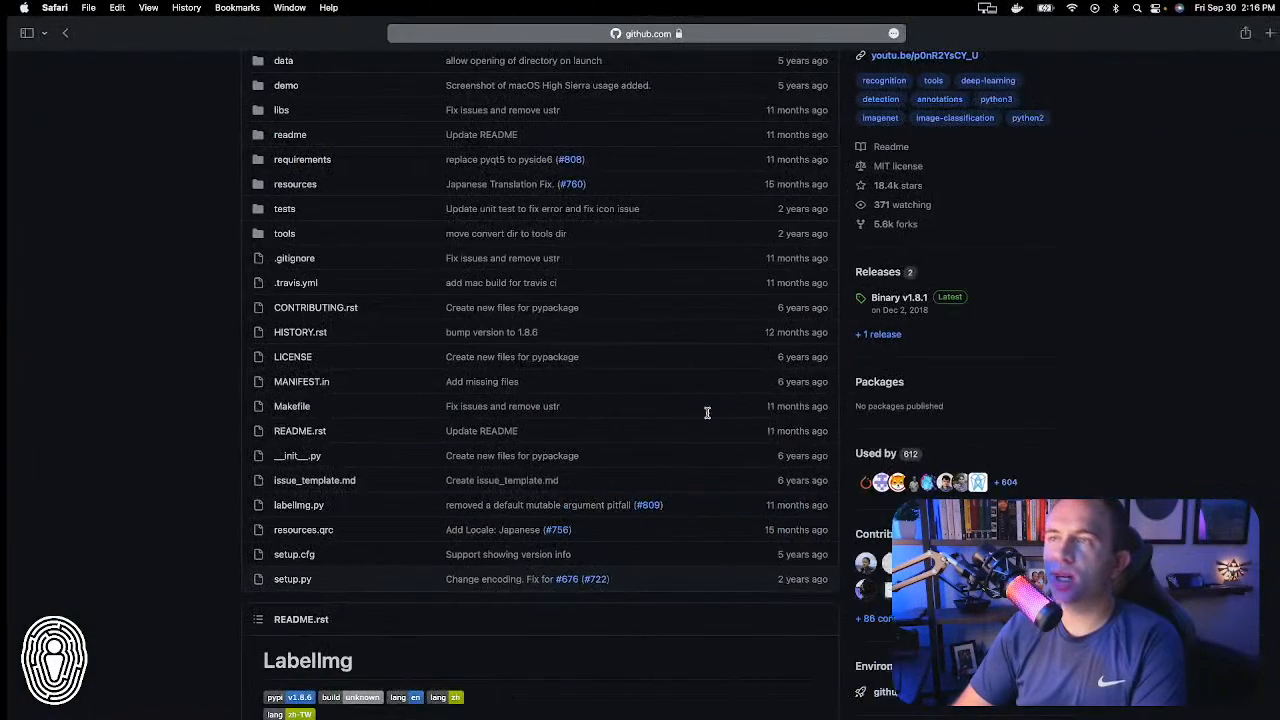
scroll(707, 418, down, 10)
scroll(707, 418, down, 10)
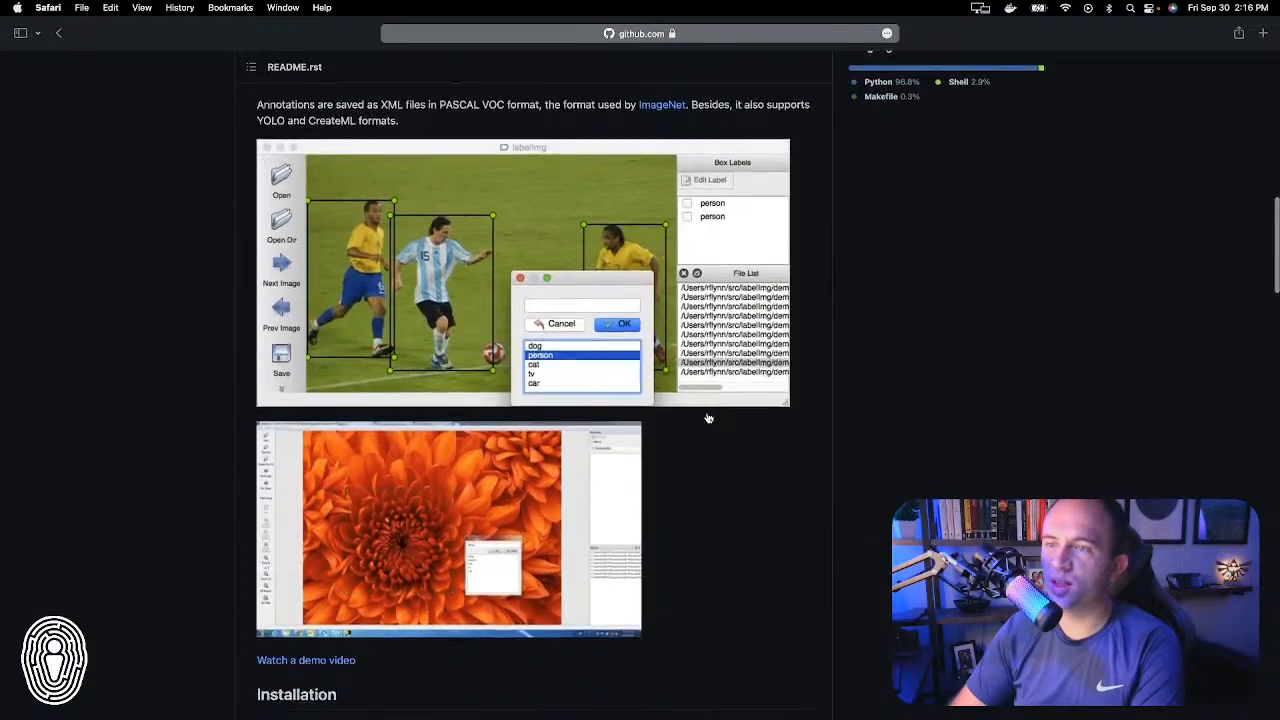
scroll(707, 418, down, 5)
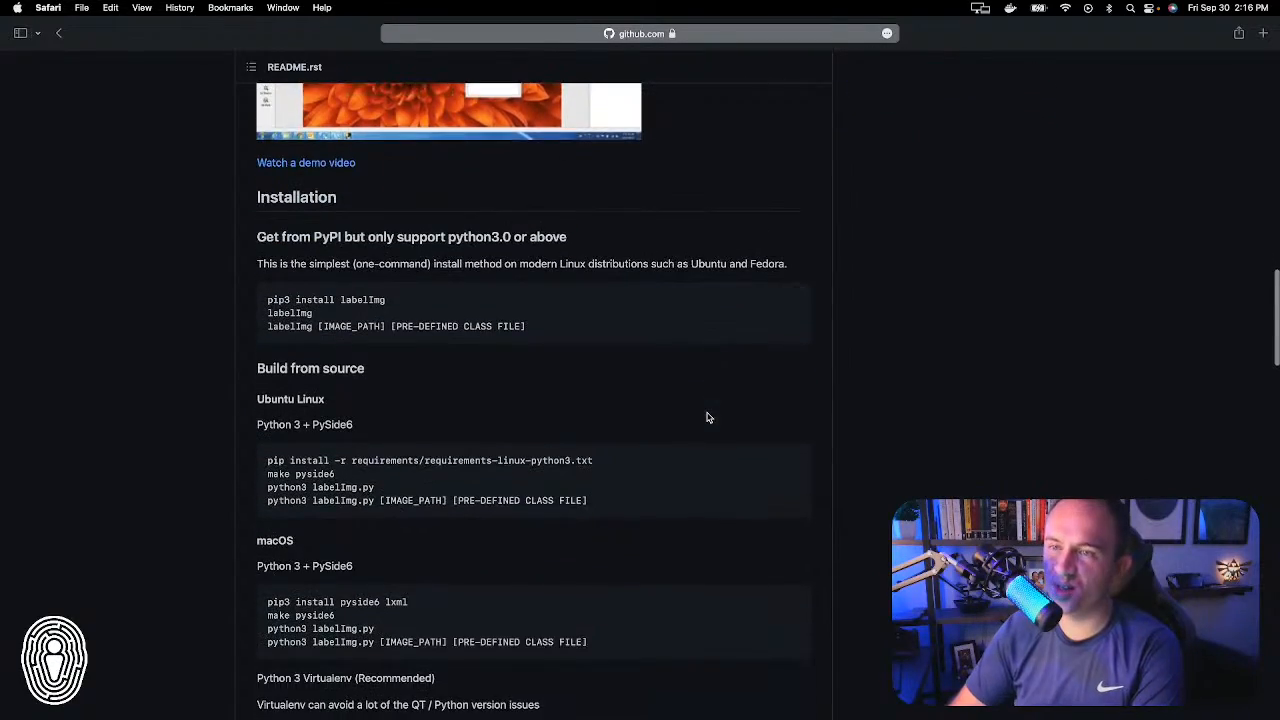
scroll(707, 418, down, 1)
key(super+Tab)
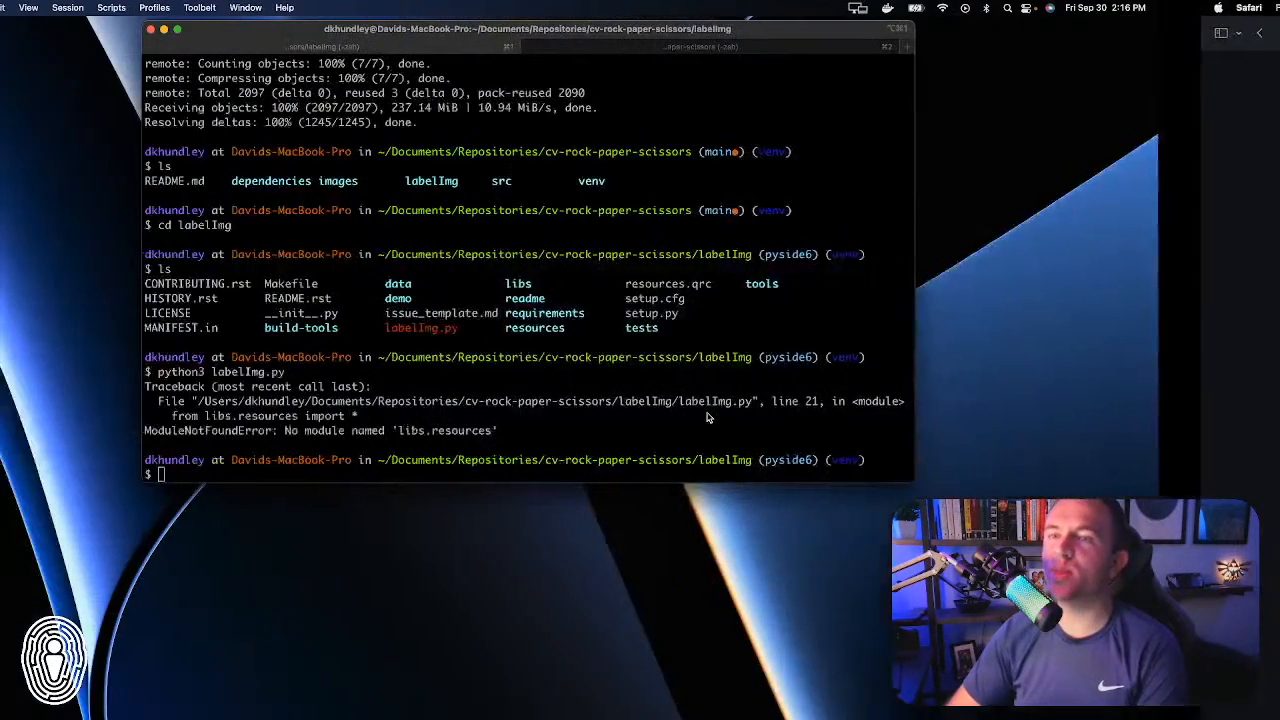
text(make pyside6)
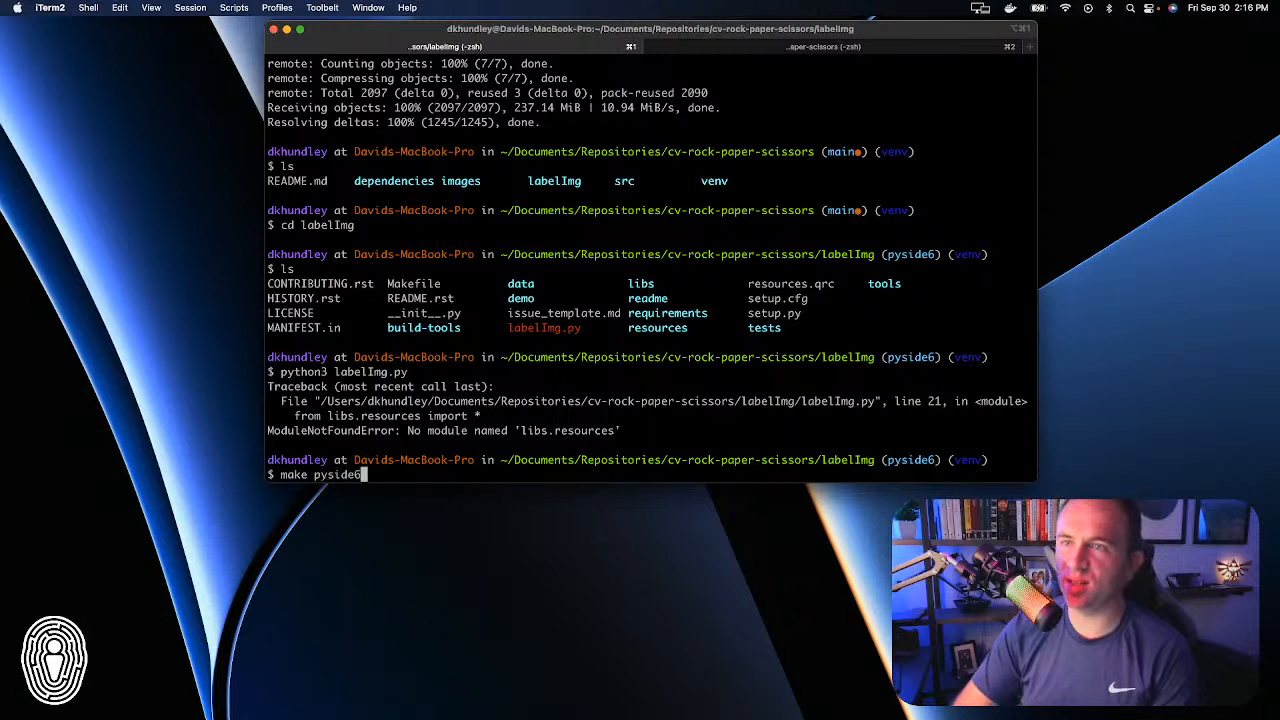
key(Return)
Run "python3 labelImg.py" again and move the labelImg window away from the screen edge
key(Up)
key(Up)
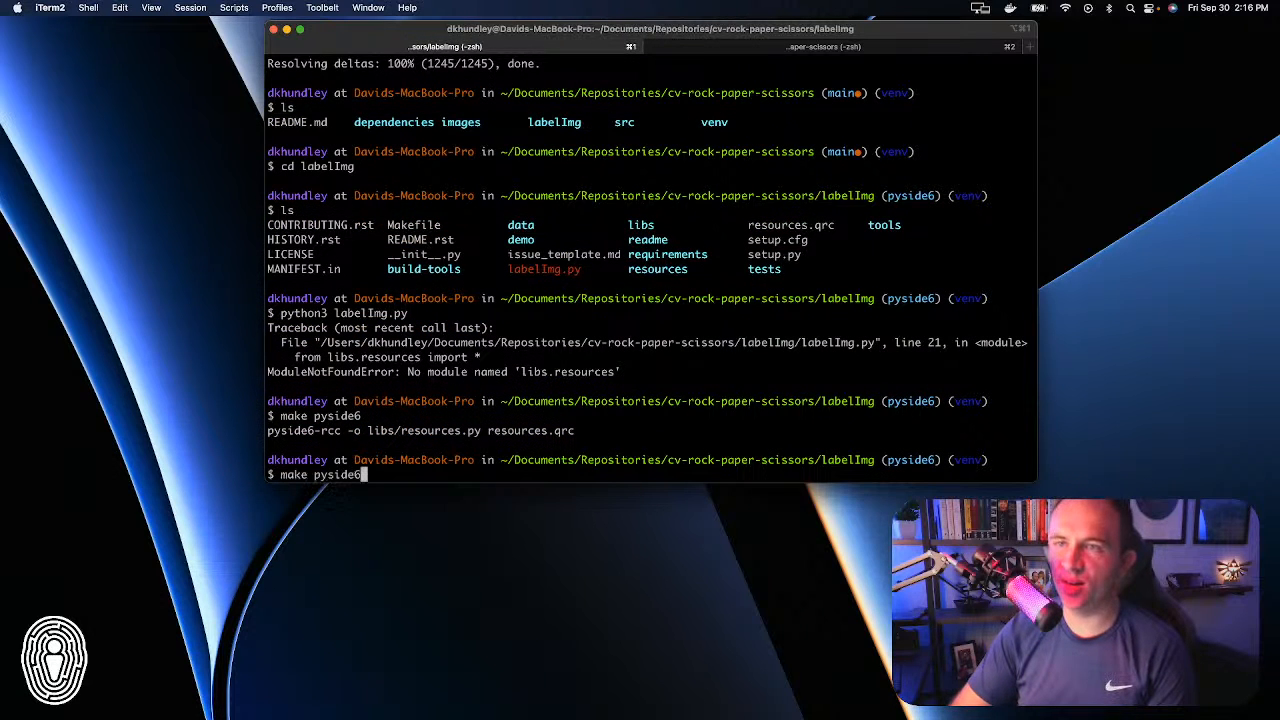
key(Return)
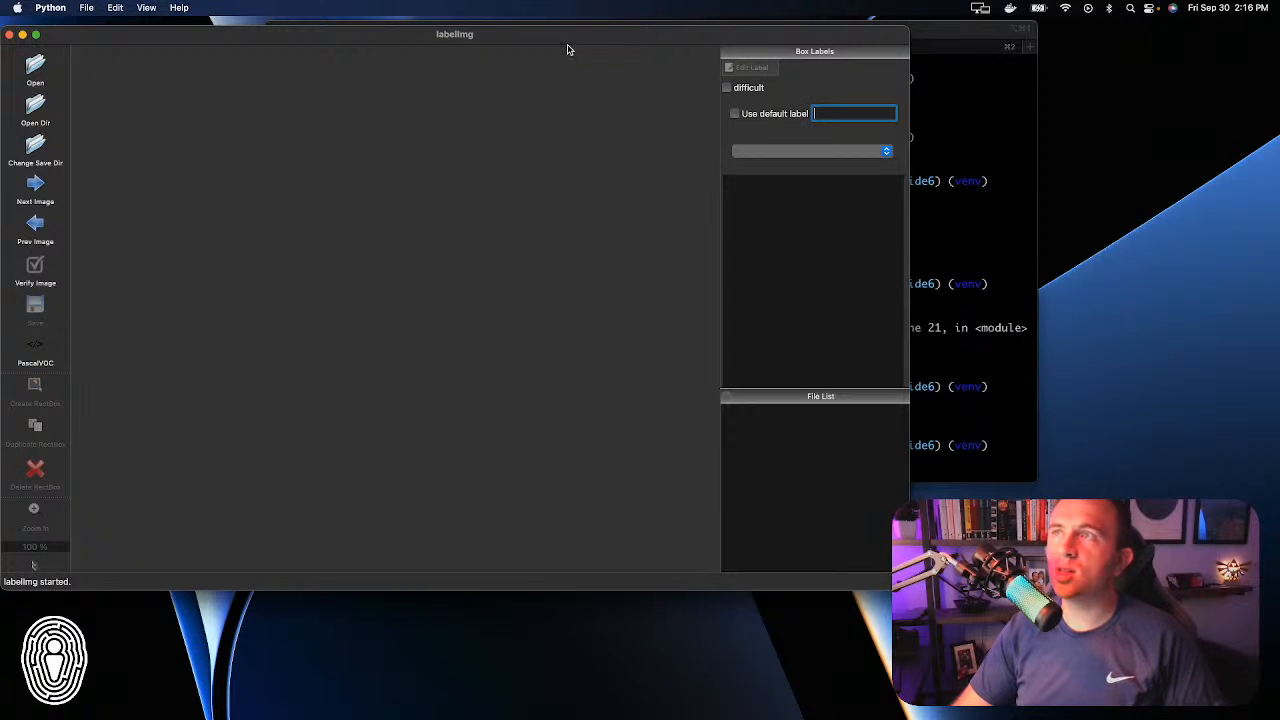
drag(565, 40, 717, 68)
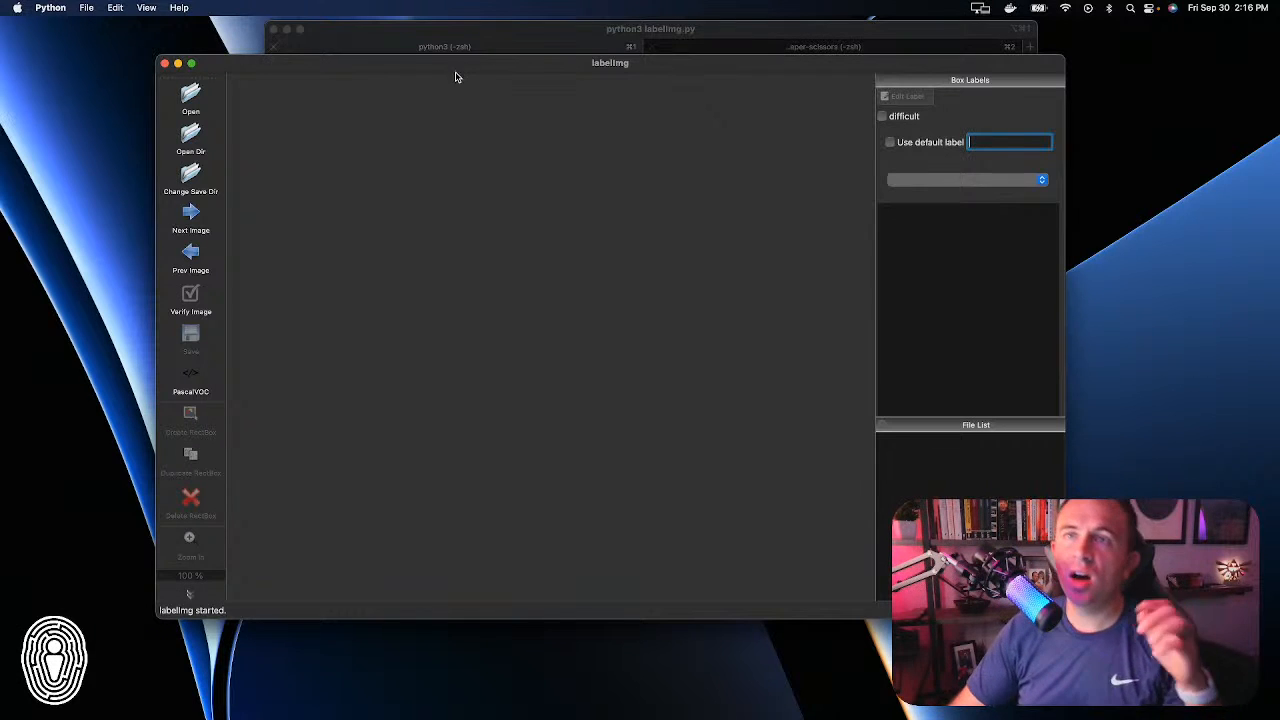
Load the cv-rock-paper-scissors/images/all_images directory into labelImg and reposition the window
click(192, 140)
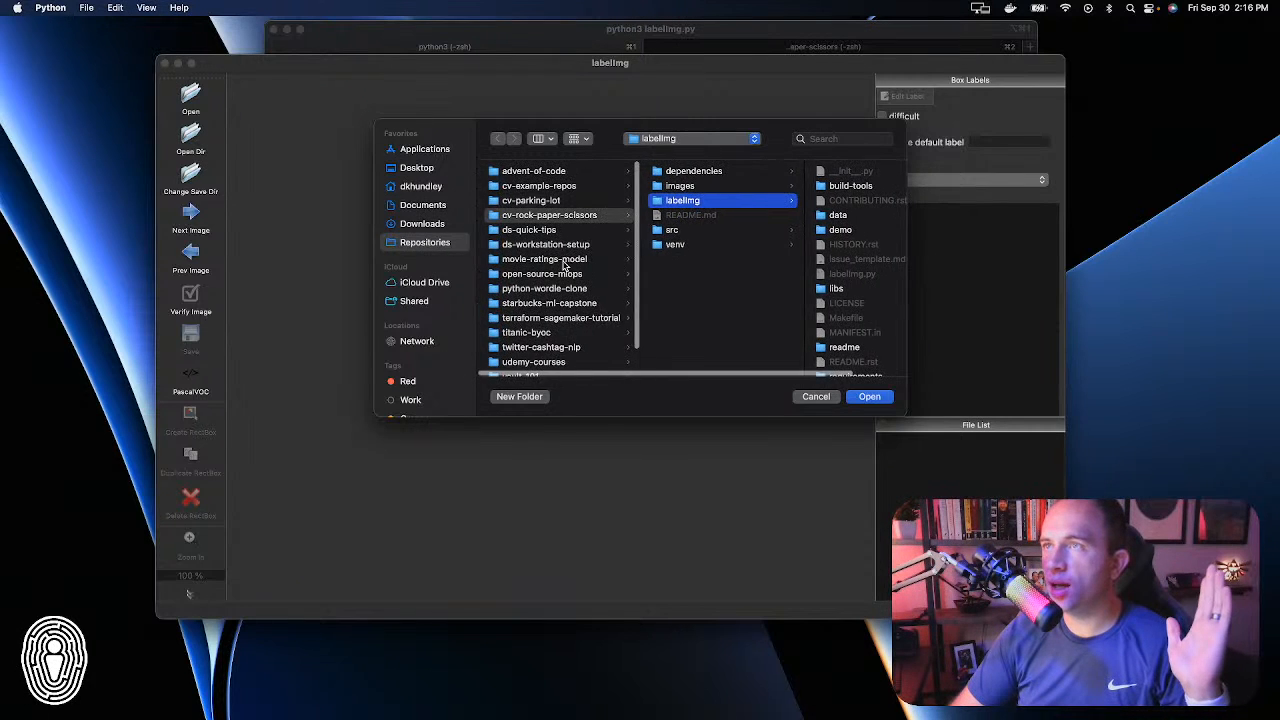
click(686, 189)
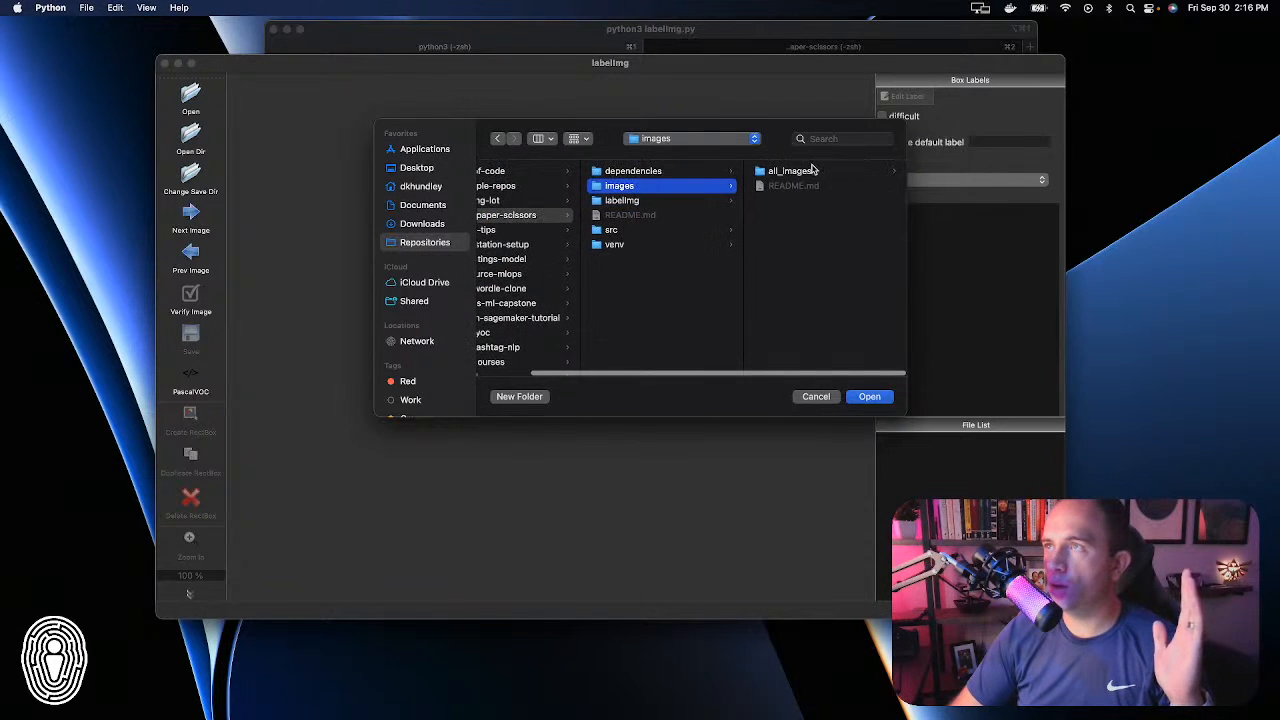
click(800, 171)
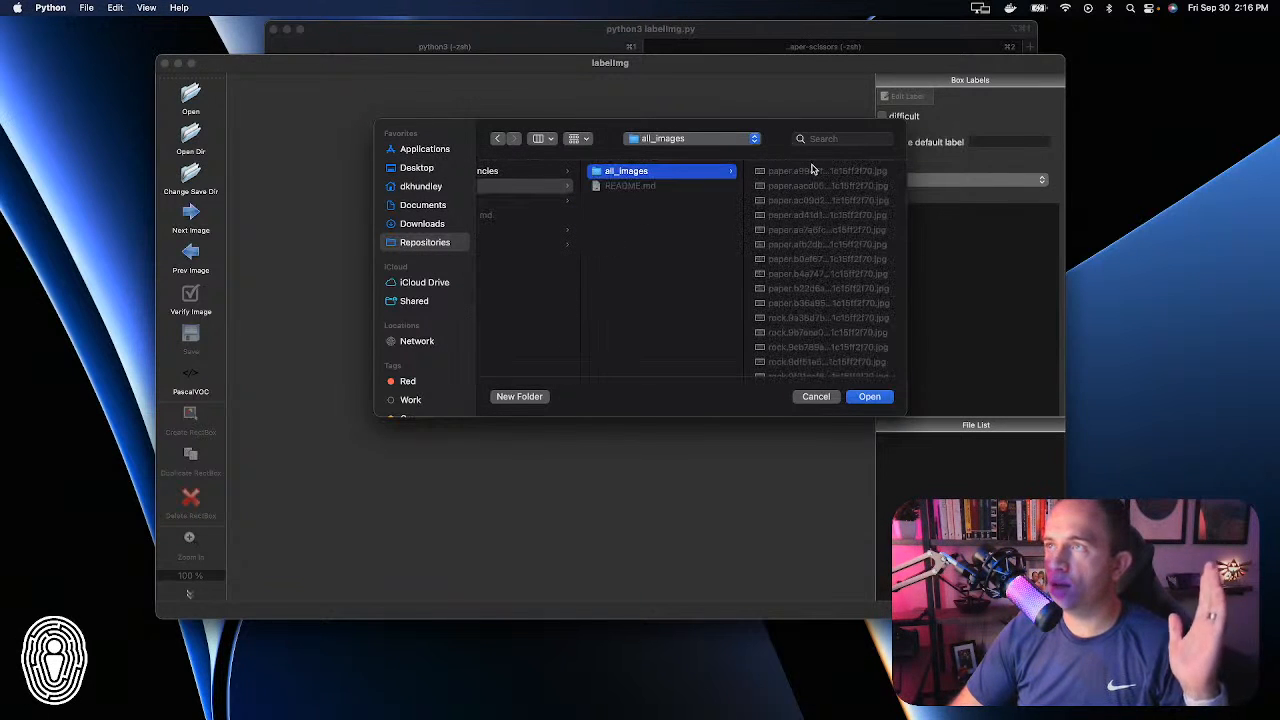
click(870, 397)
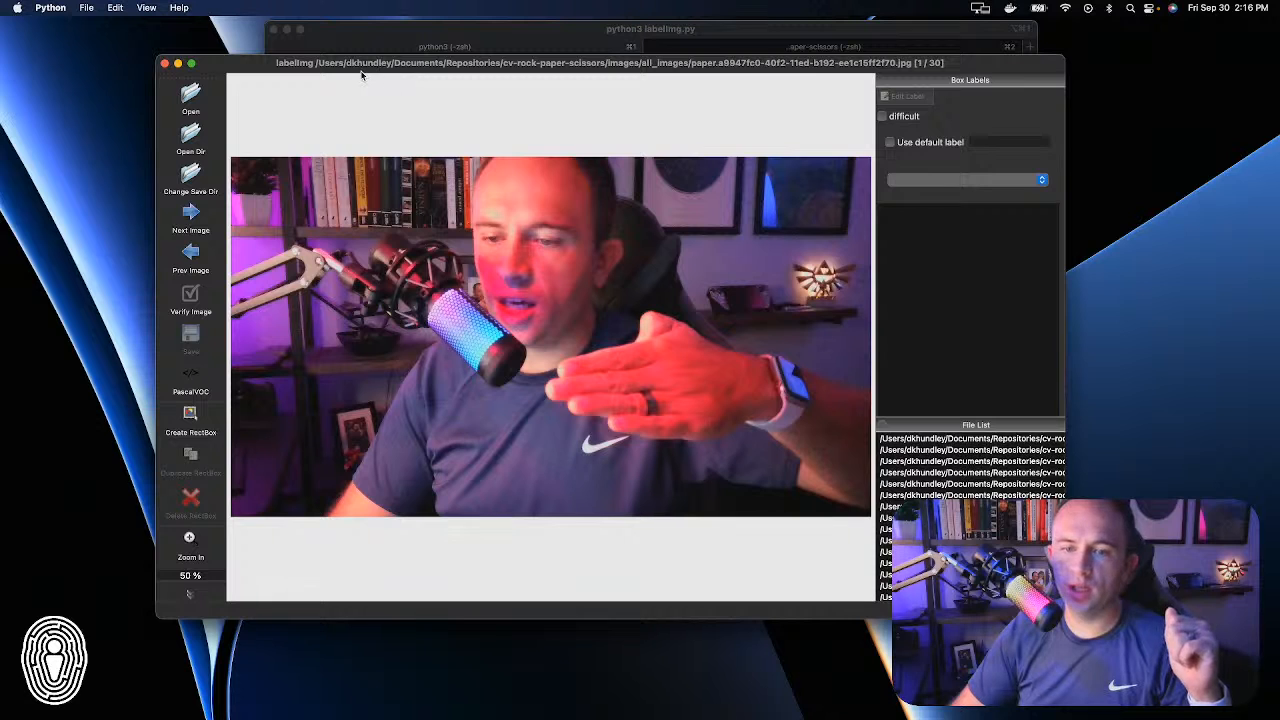
drag(394, 67, 270, 86)
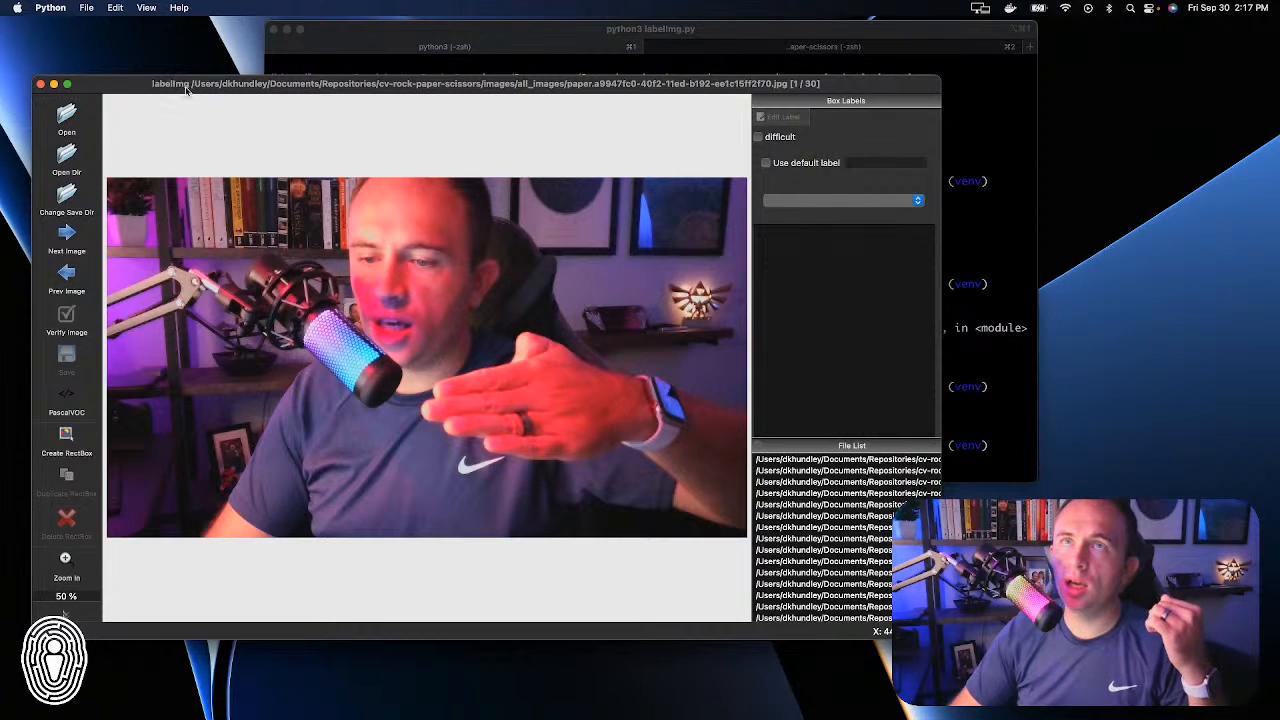
Create a RectBox about 634 by 396 px around the hand in the first image and label it "paper"
click(118, 10)
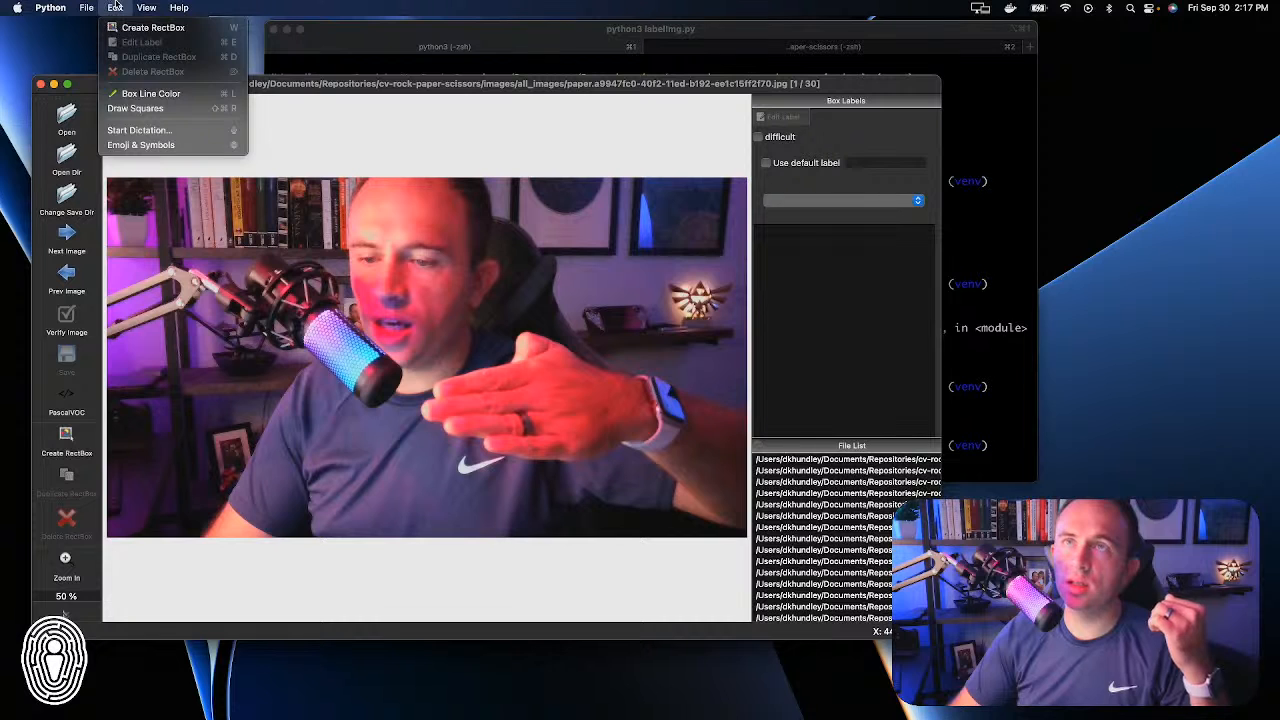
click(116, 6)
click(116, 7)
click(153, 27)
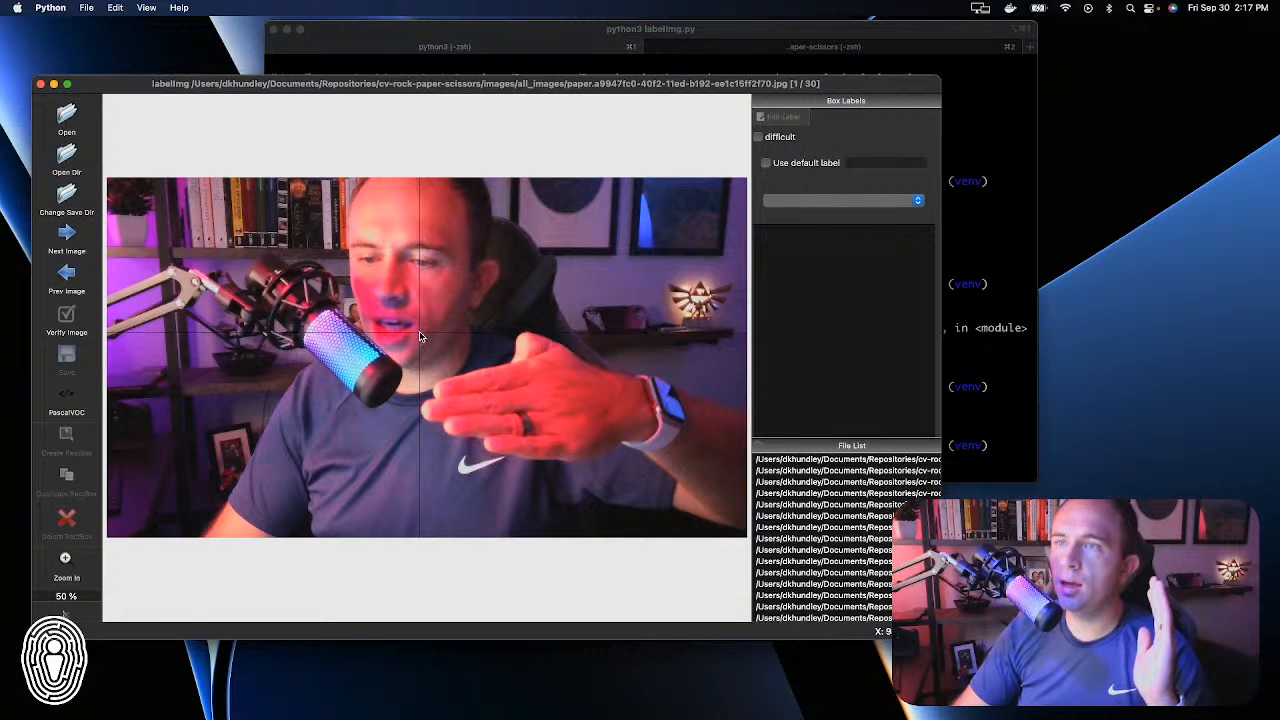
drag(419, 331, 631, 468)
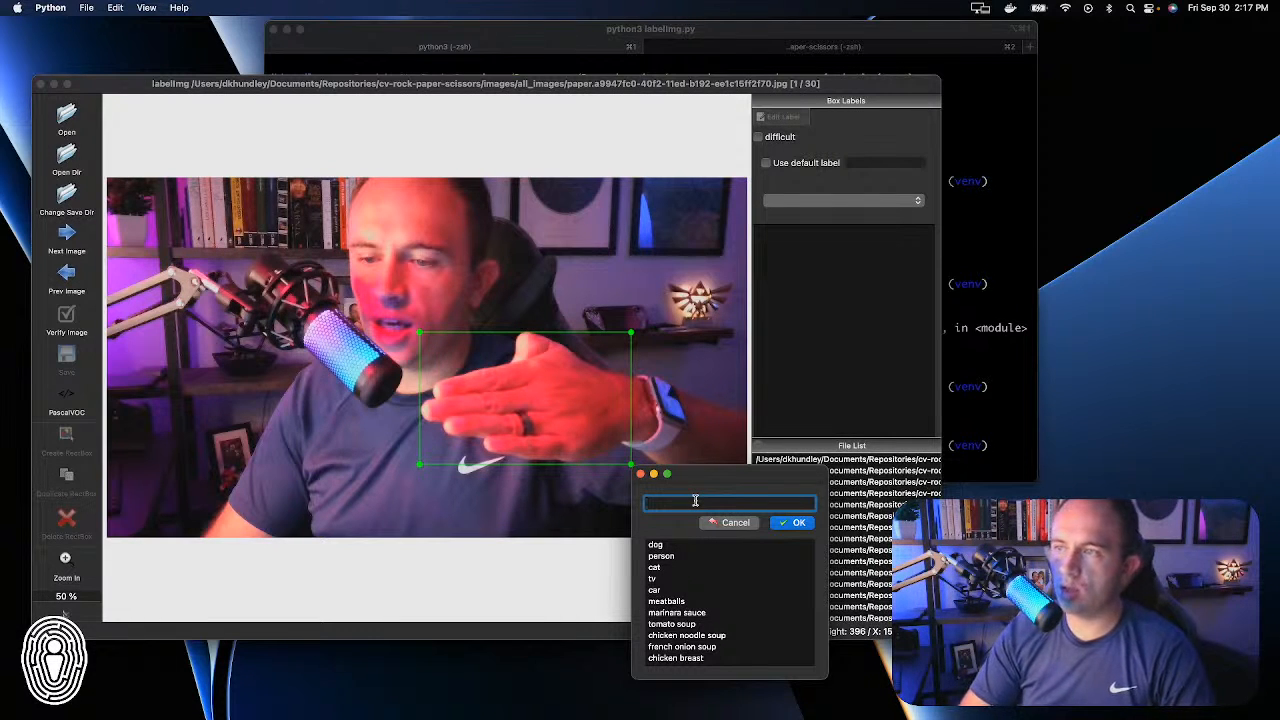
text(paper)
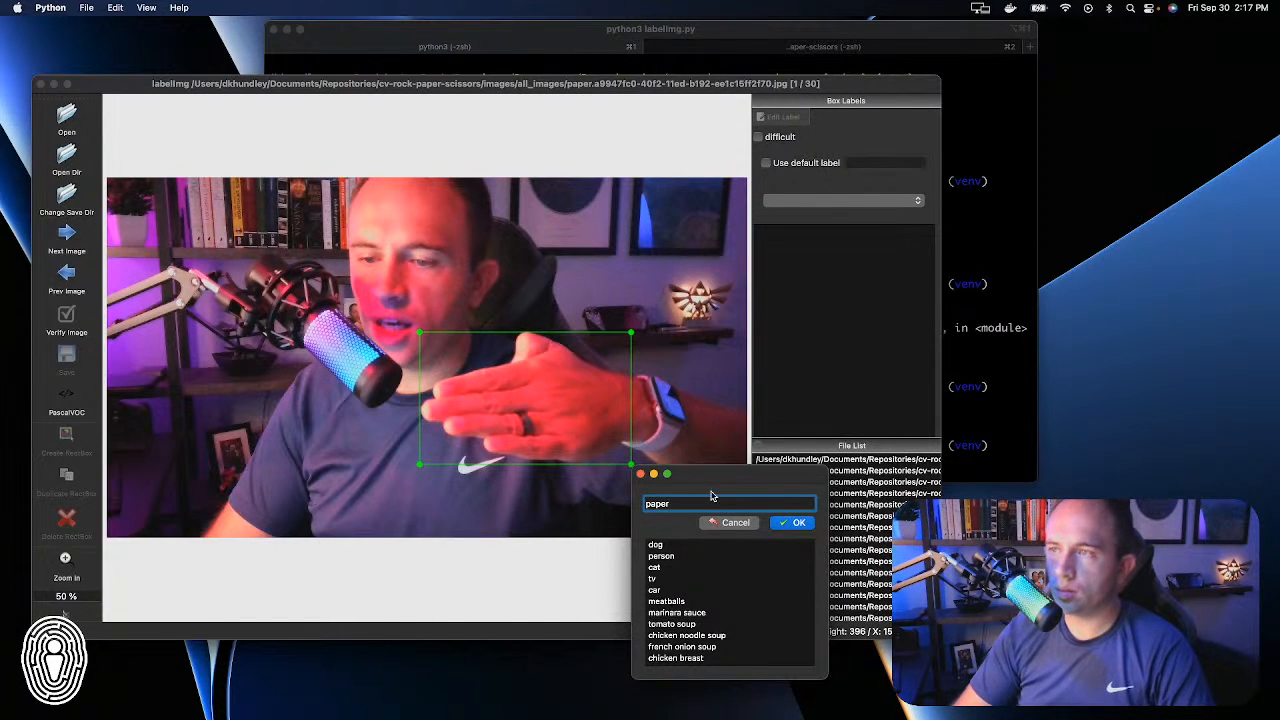
click(796, 524)
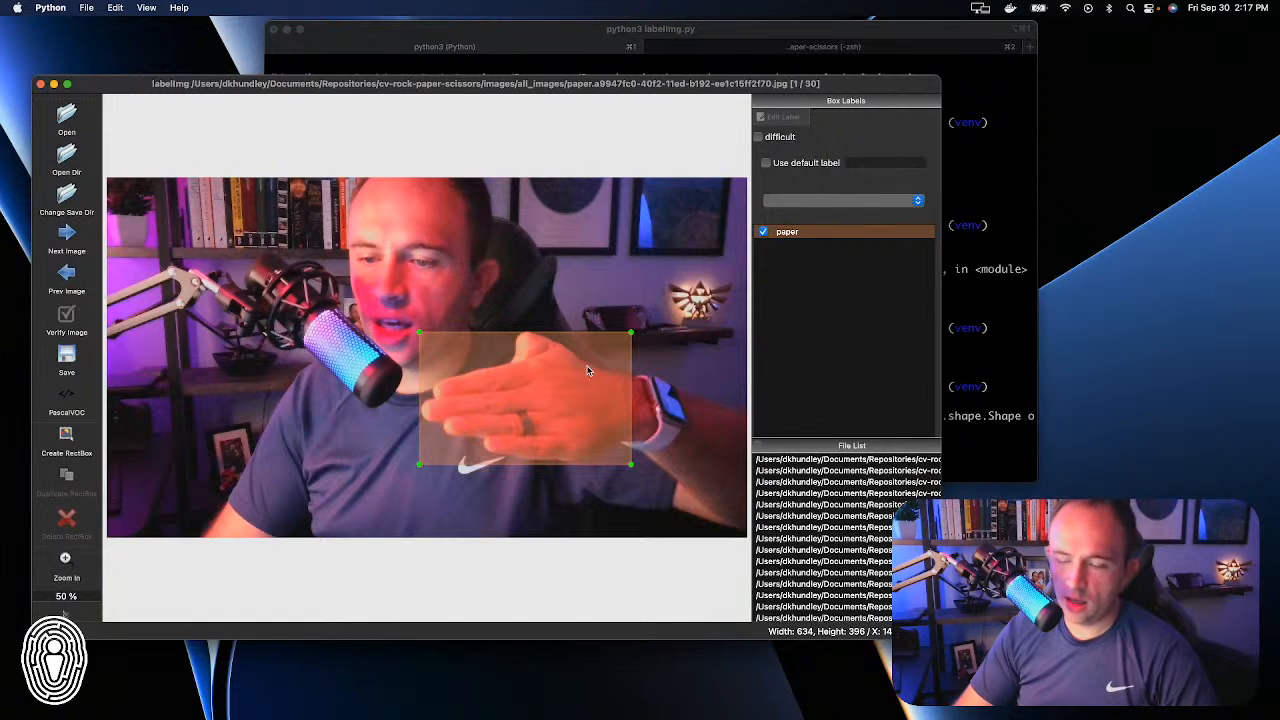
Save the first image's annotation in the all_images folder under the suggested file name
key(super+s)
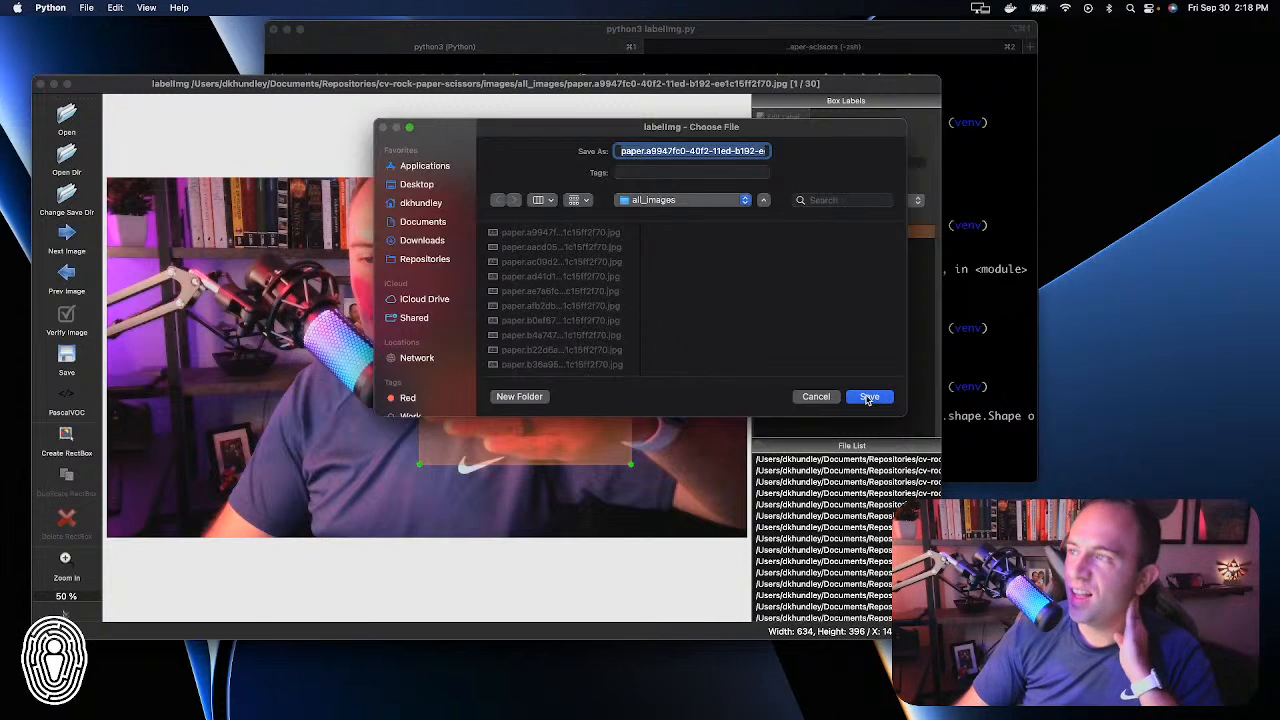
click(868, 397)
scroll(805, 498, down, 1)
scroll(805, 498, down, 3)
scroll(805, 498, up, 3)
scroll(805, 498, up, 1)
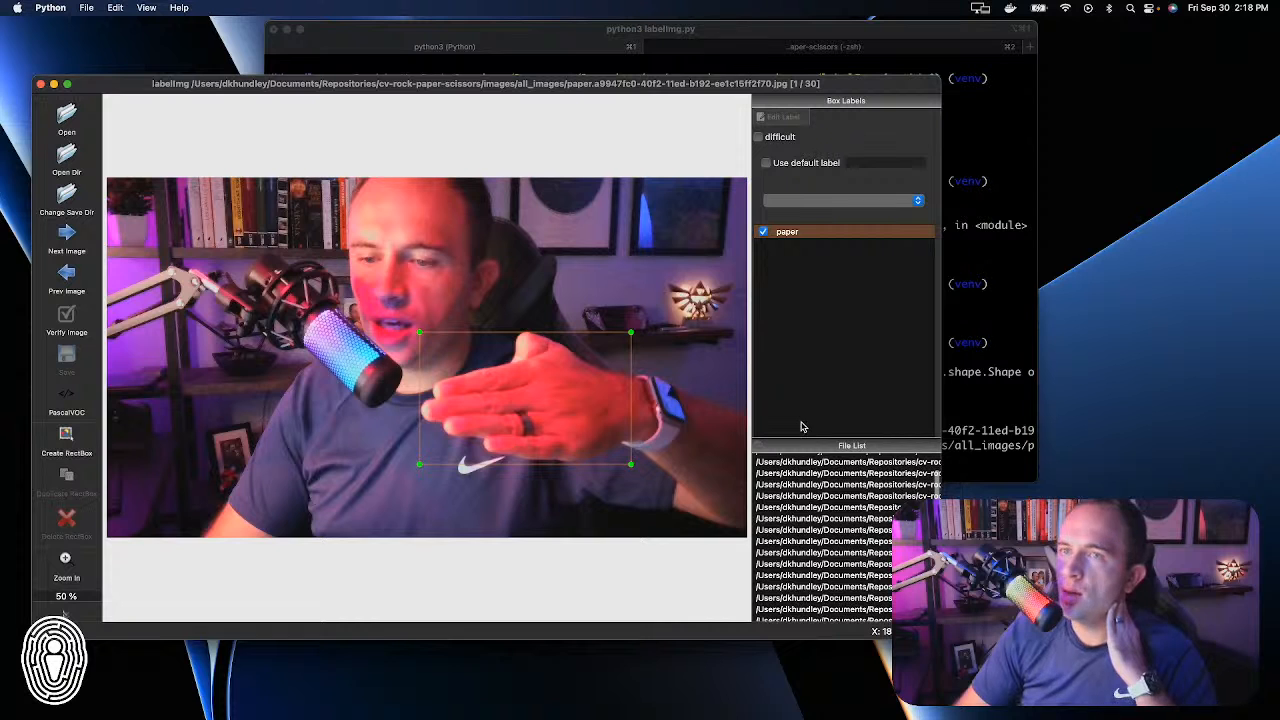
In iTerm's other session, run "open ." to show the cv-rock-paper-scissors folder in Finder
click(967, 412)
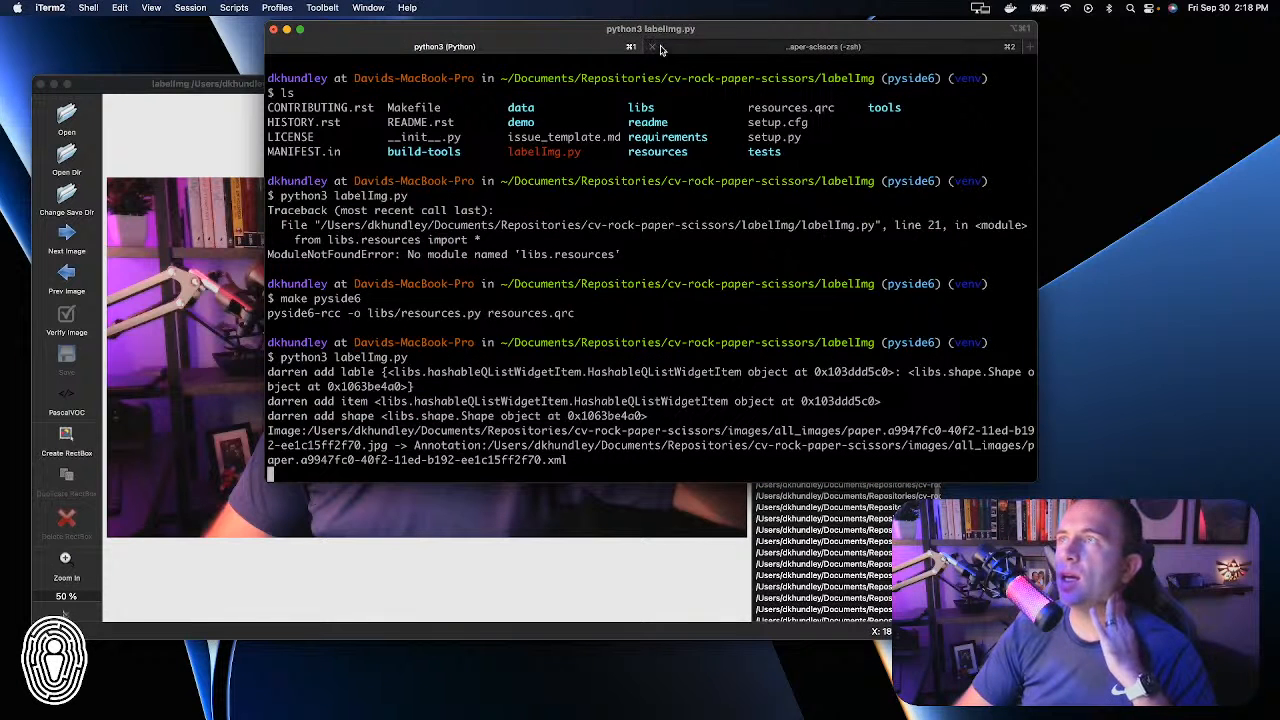
click(748, 48)
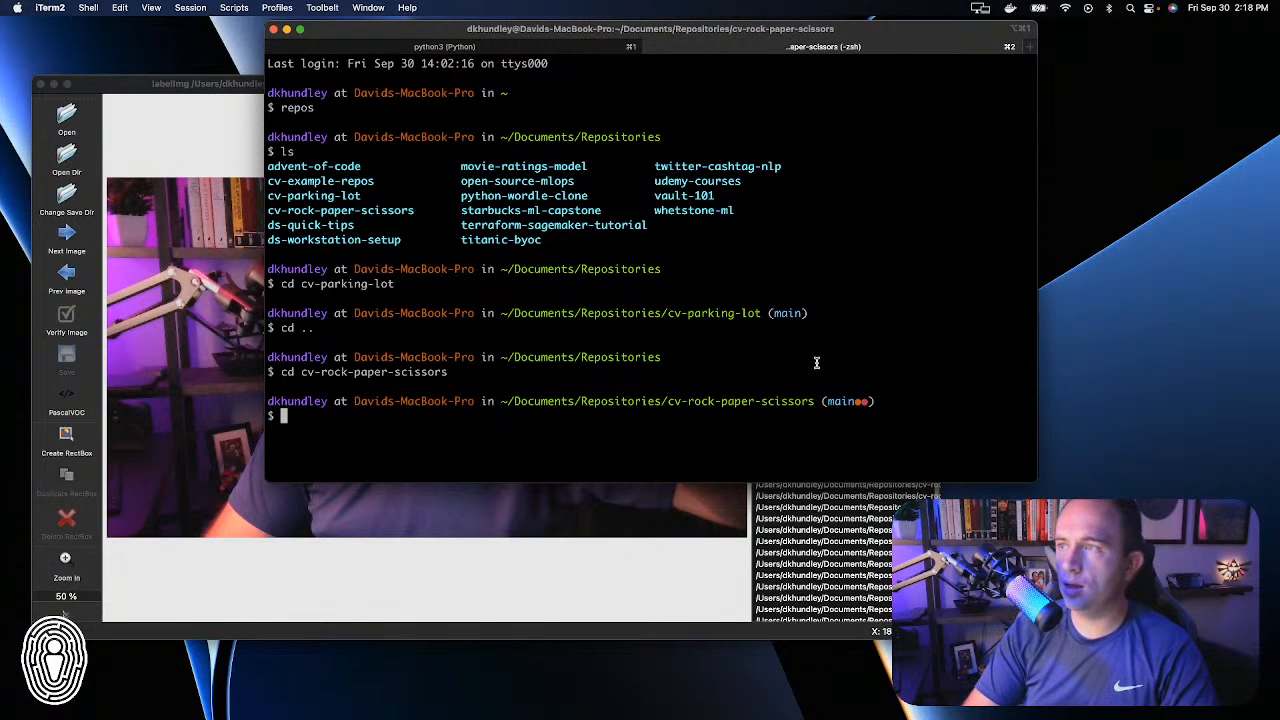
text(oepn .)
key(BackSpace)
key(BackSpace)
key(BackSpace)
key(BackSpace)
key(BackSpace)
text(pen .)
key(Return)
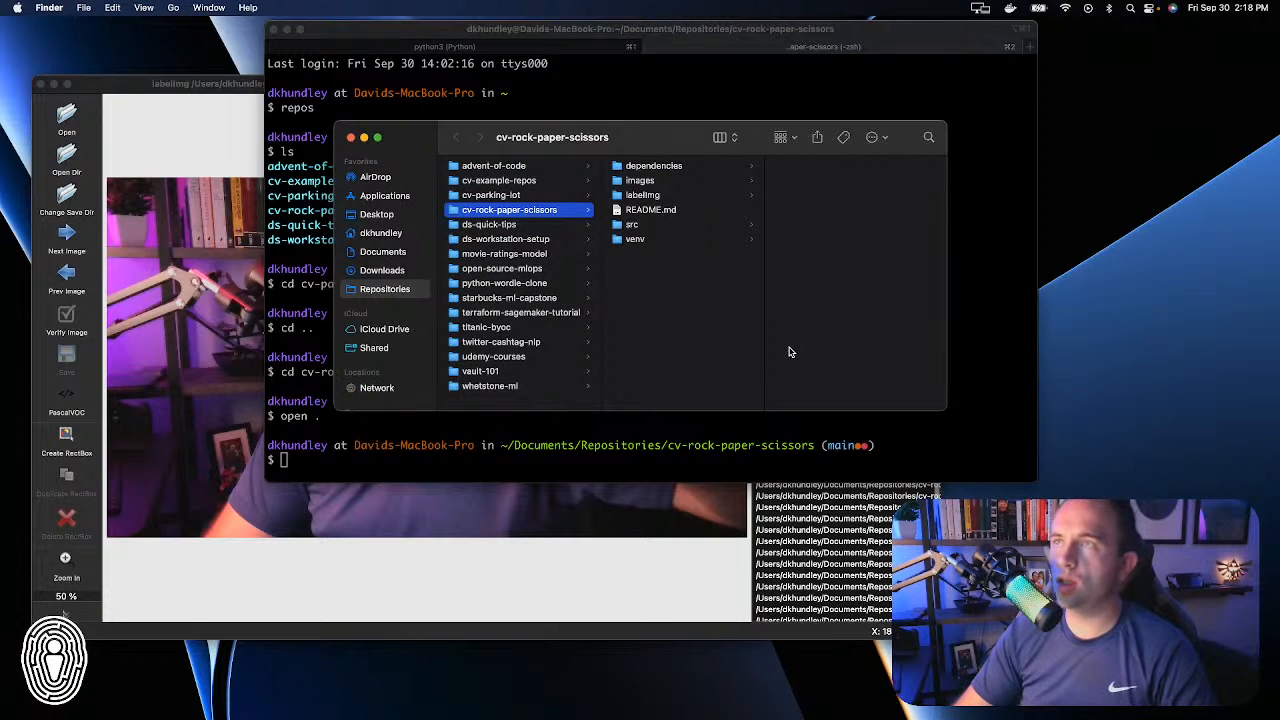
Browse to images/all_images, widen the Finder window, and preview the first paper image's XML annotation file
click(683, 182)
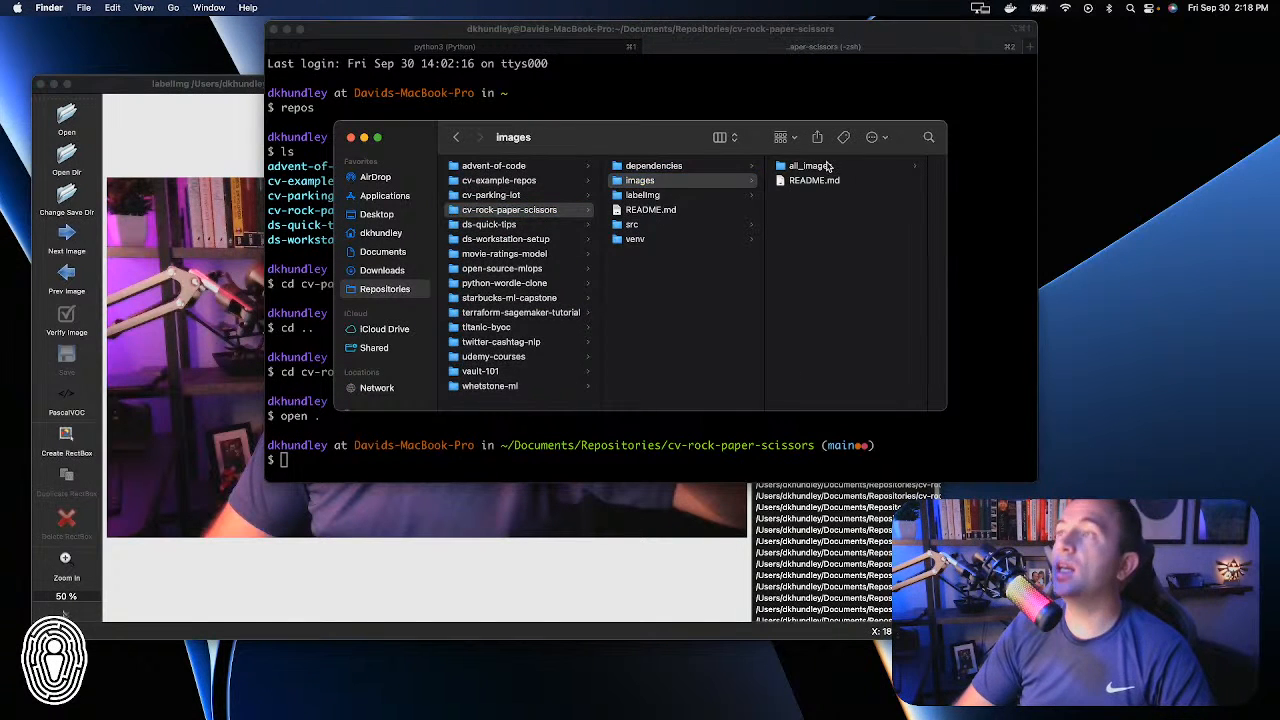
click(826, 166)
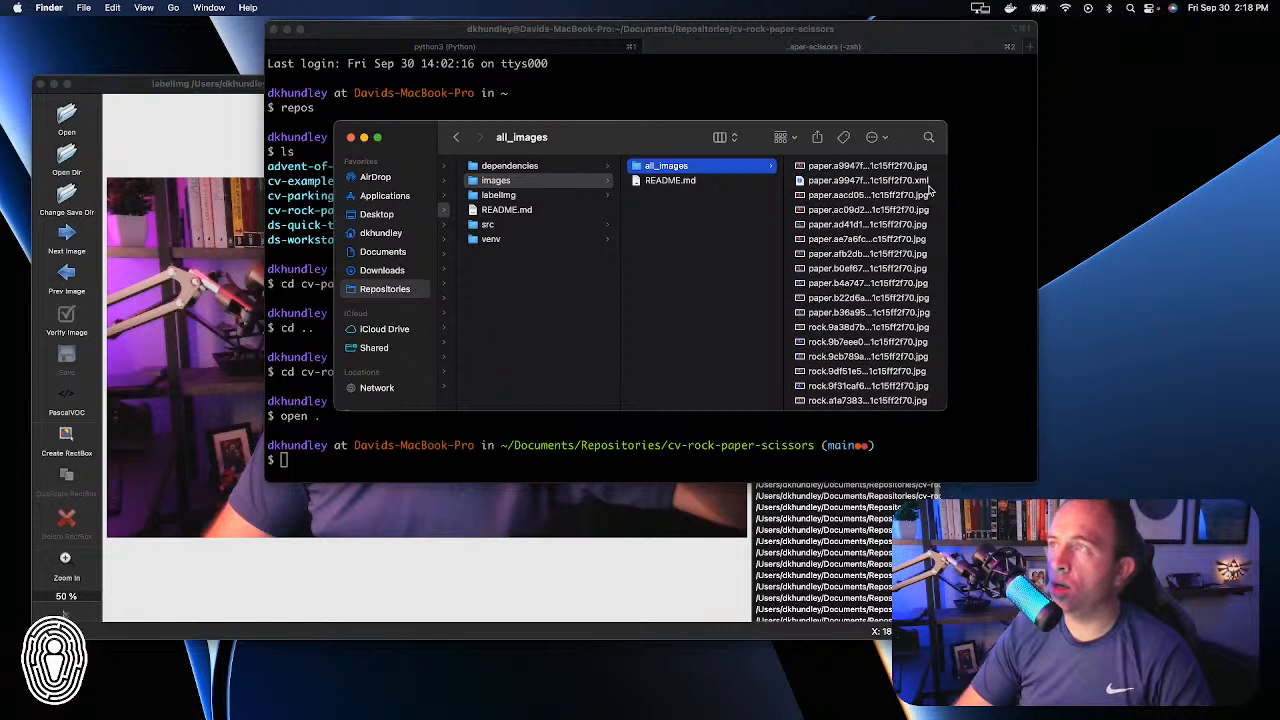
drag(946, 197, 1138, 210)
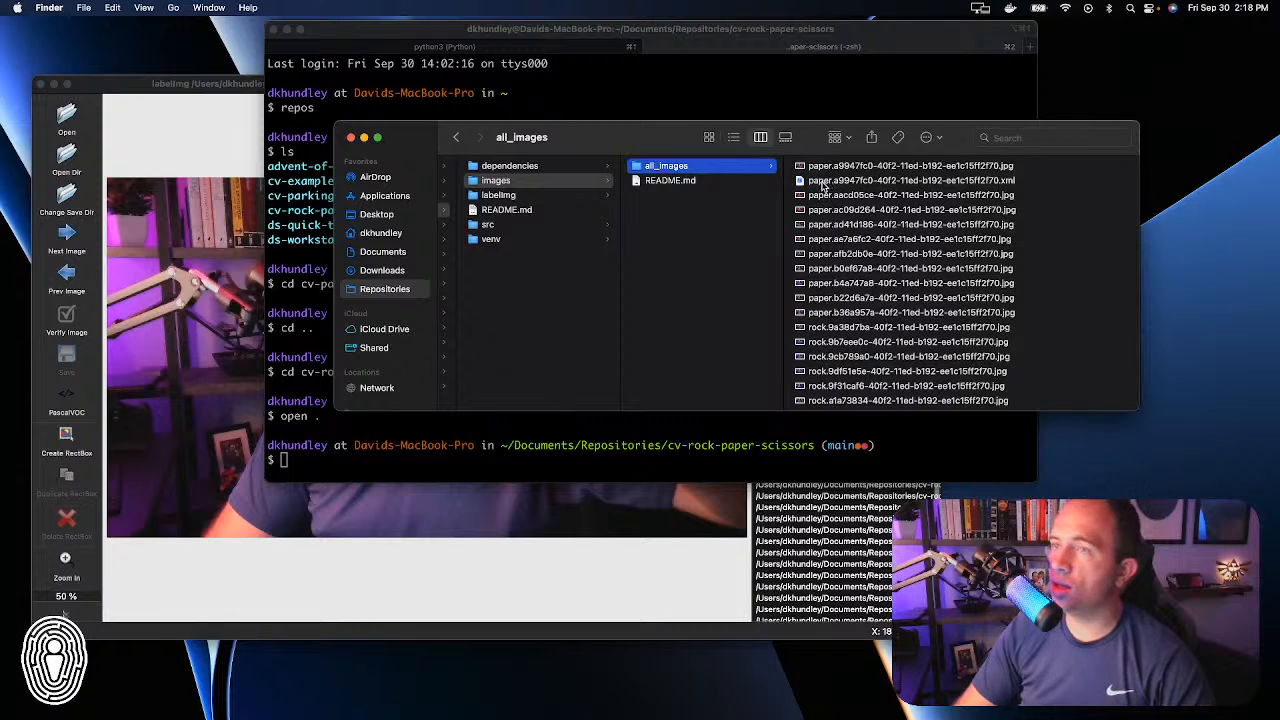
click(996, 182)
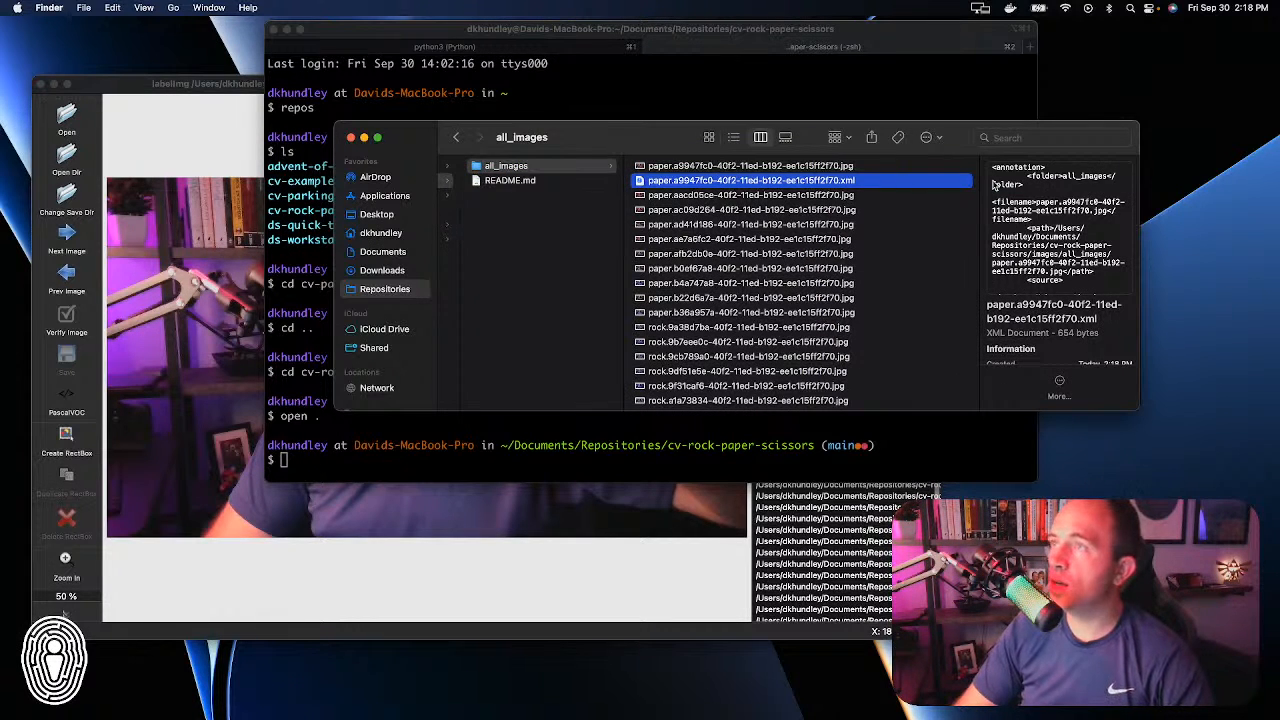
key(space)
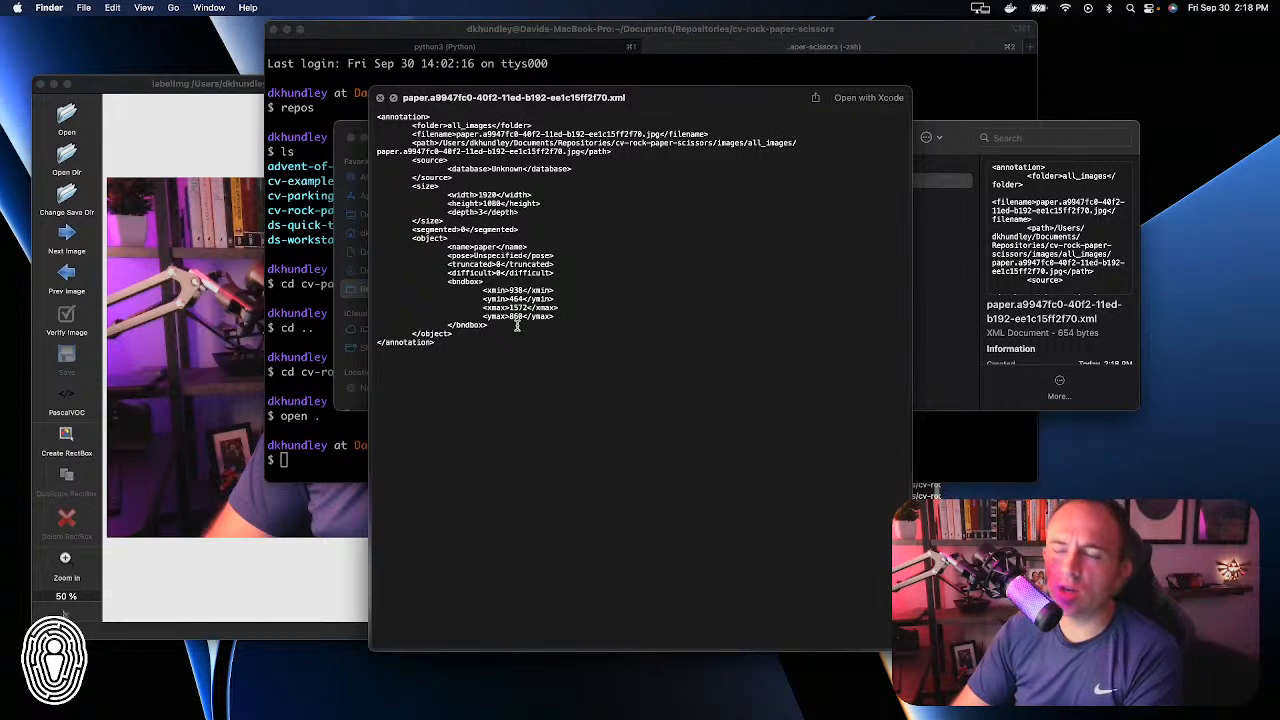
key(space)
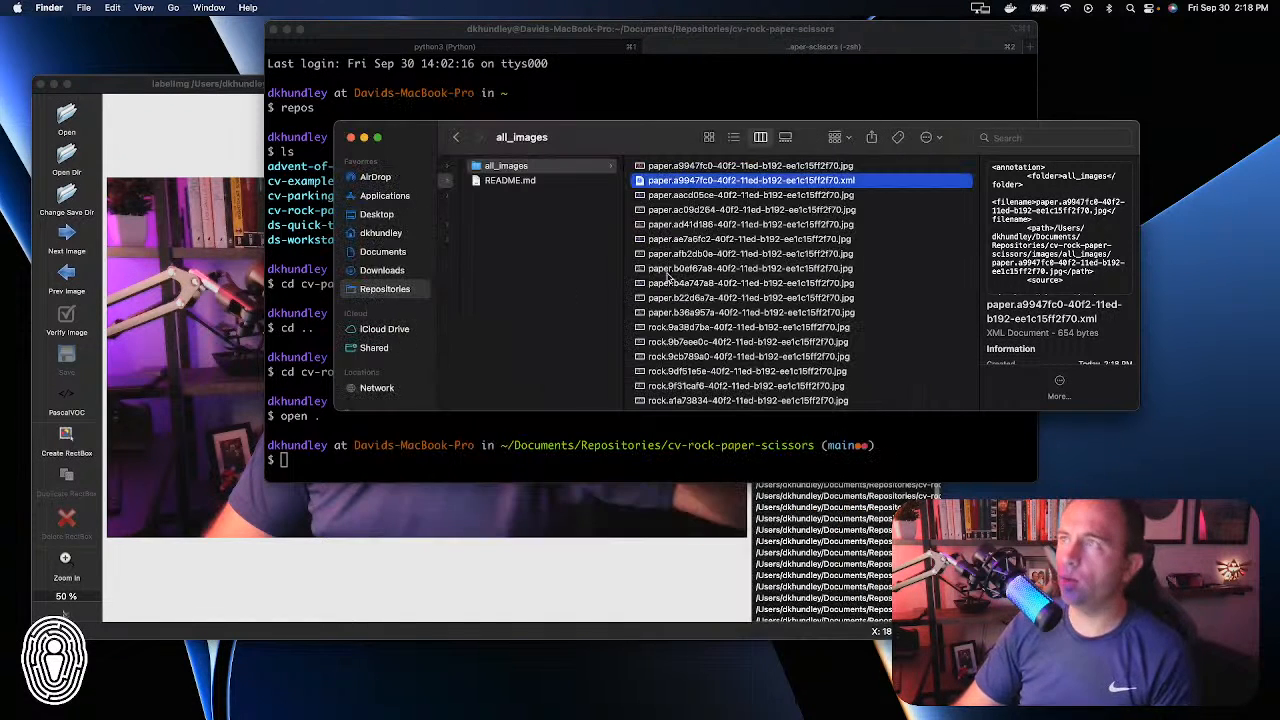
Open the first paper image's XML annotation file in TextEdit and enlarge its window and text for reading
right_click(724, 182)
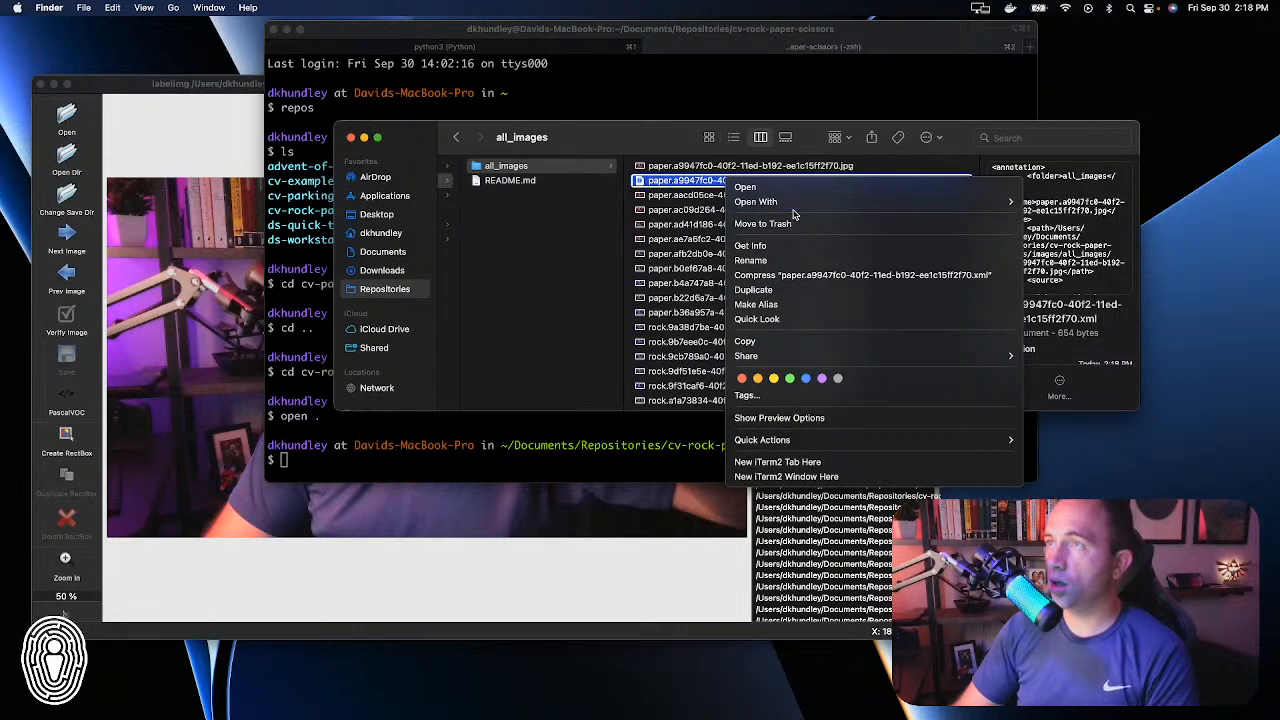
mouse_move(900, 203)
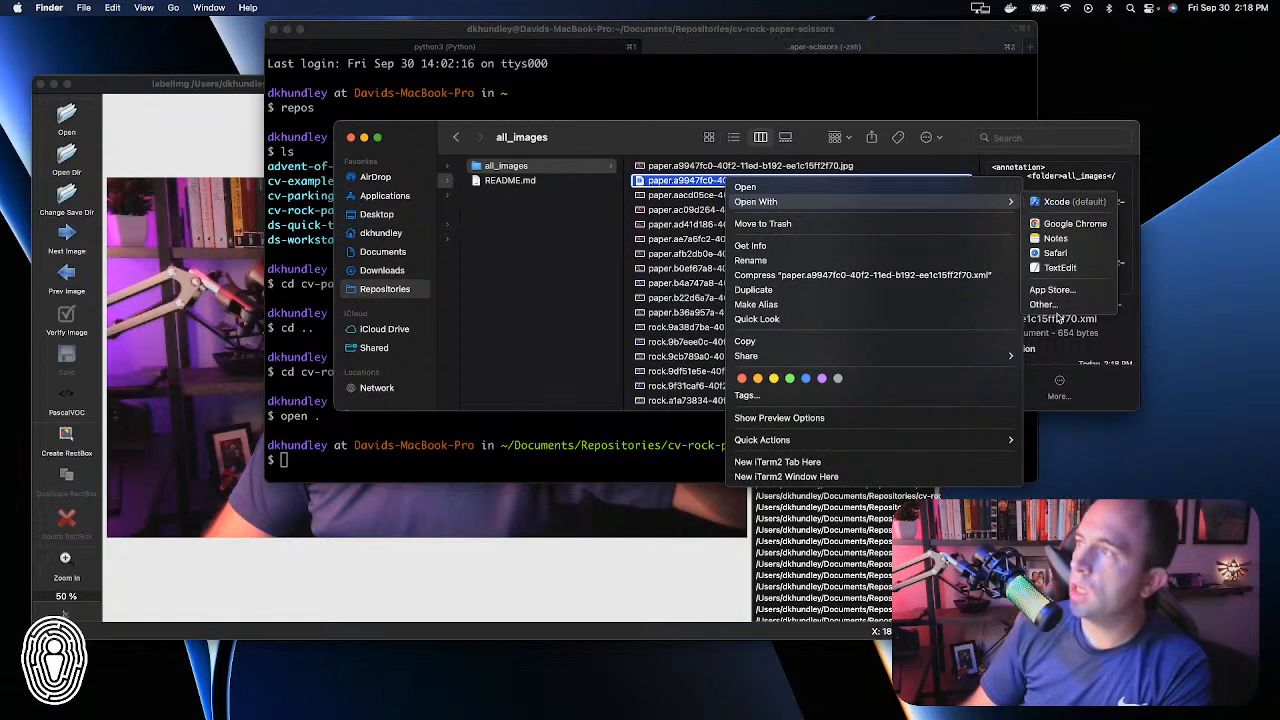
click(1060, 268)
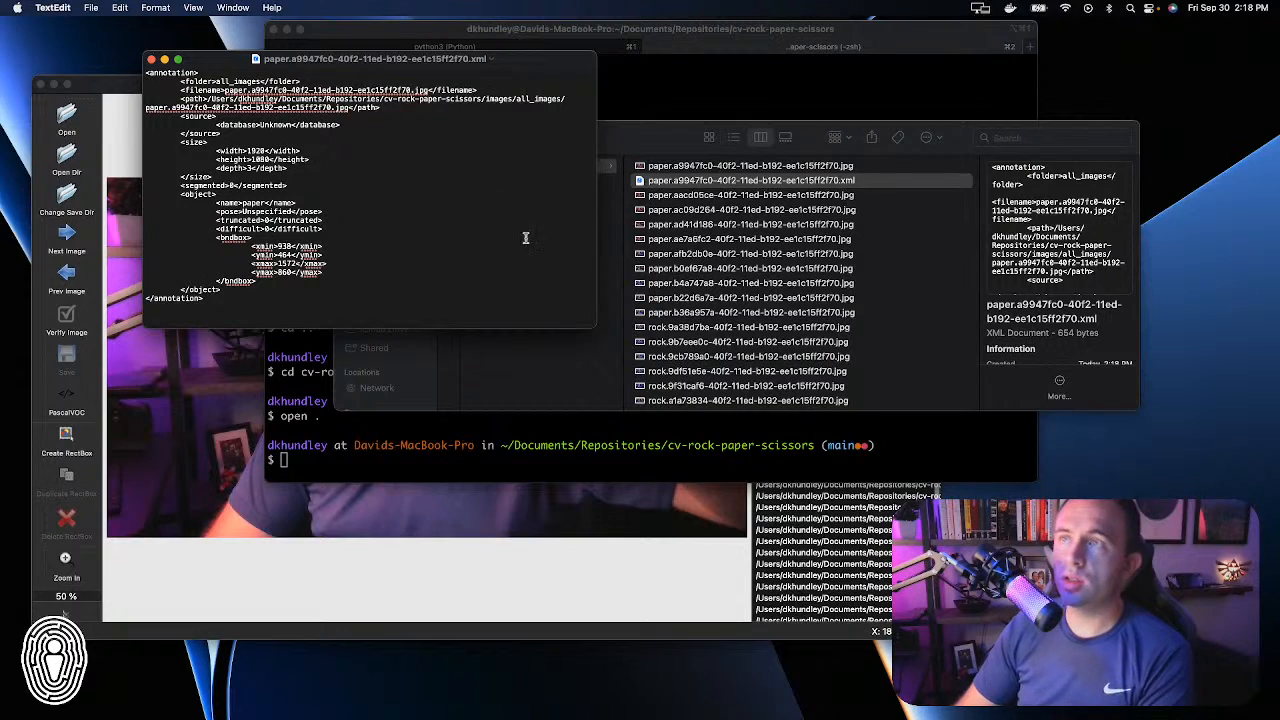
drag(593, 320, 946, 563)
key(super+plus)
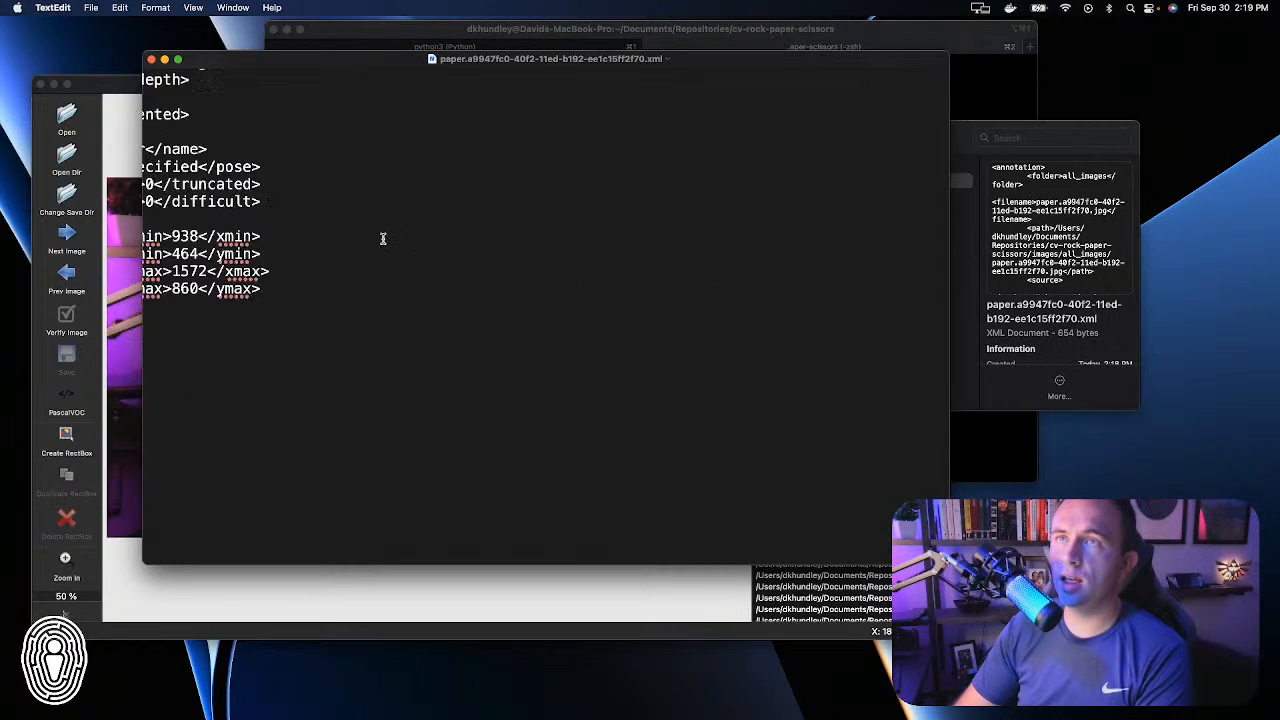
key(super+minus)
key(super+minus)
key(super+minus)
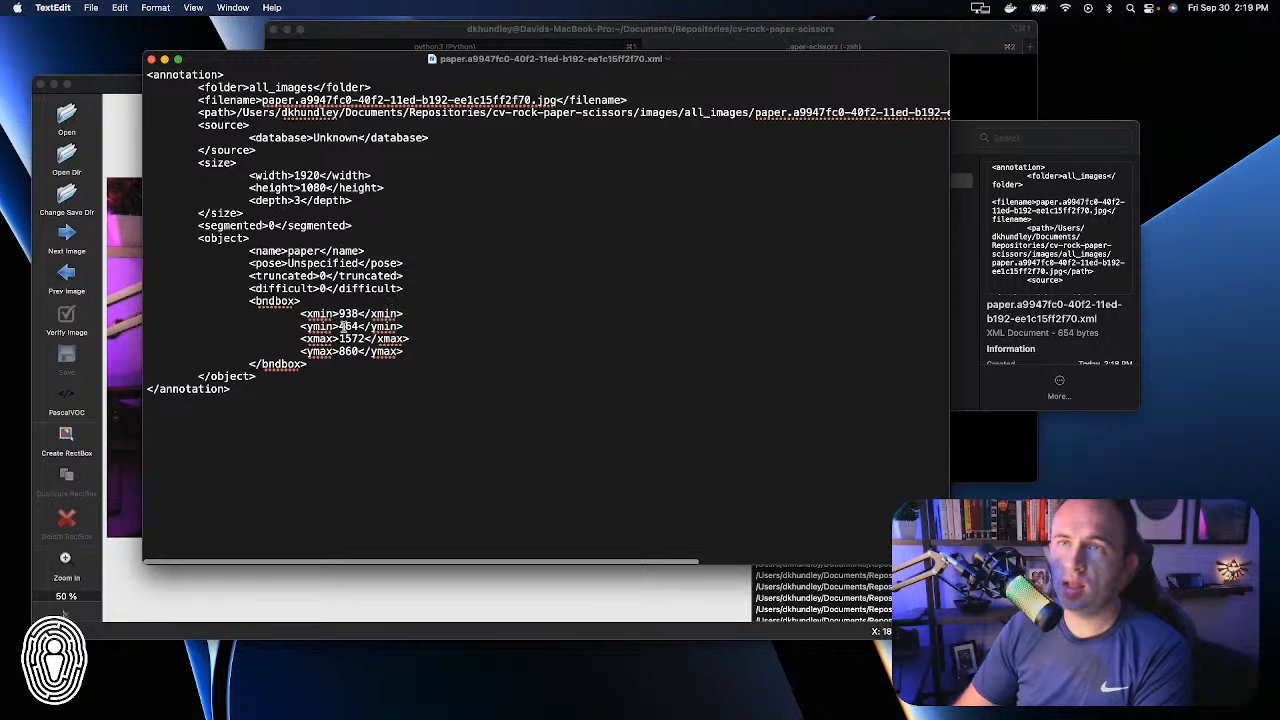
key(super+plus)
key(super+plus)
key(super+plus)
key(super+plus)
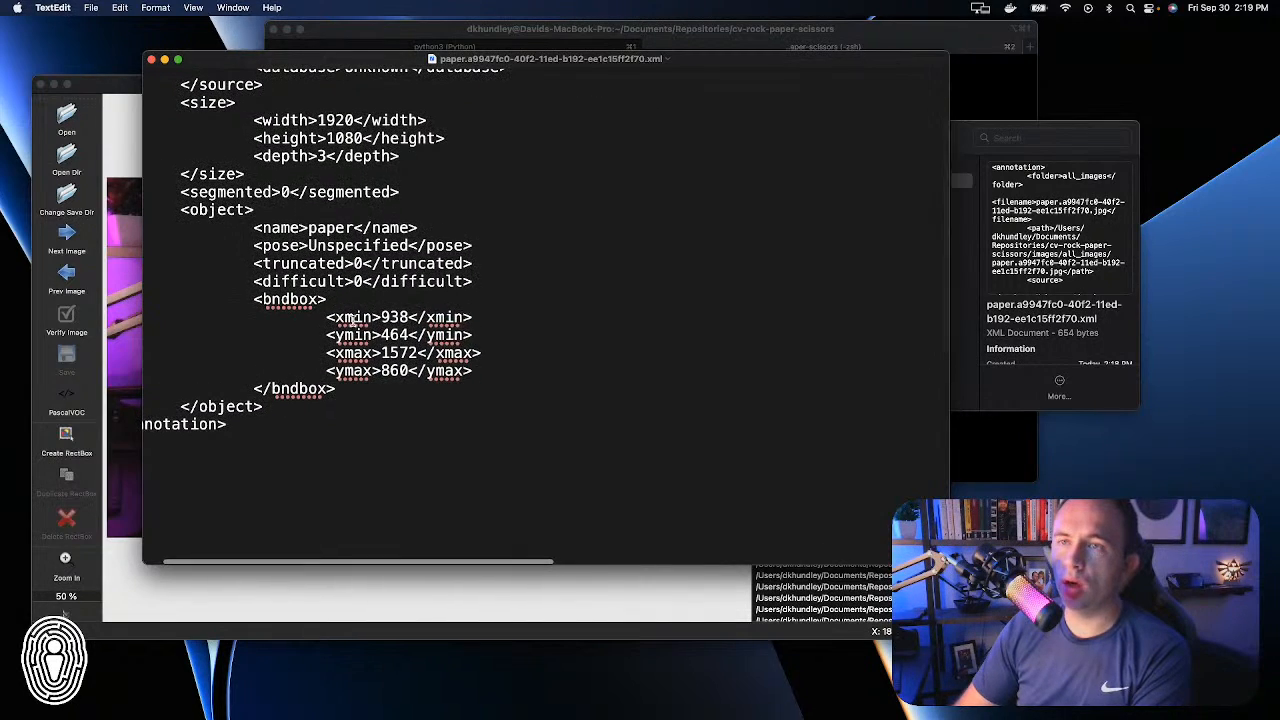
Examine the object name and the bndbox coordinates in the XML annotation, and close the file
scroll(352, 321, left, 1)
scroll(267, 294, up, 1)
scroll(267, 294, up, 2)
scroll(267, 294, left, 2)
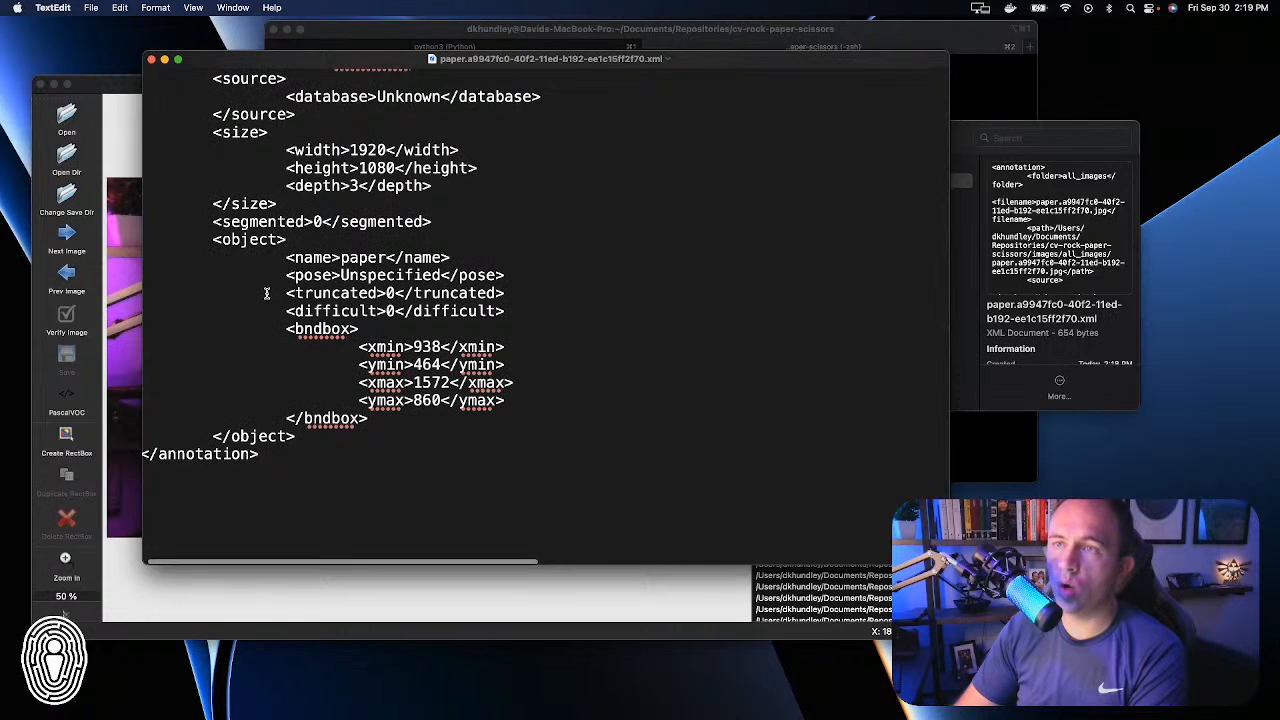
scroll(267, 294, up, 1)
scroll(267, 294, left, 1)
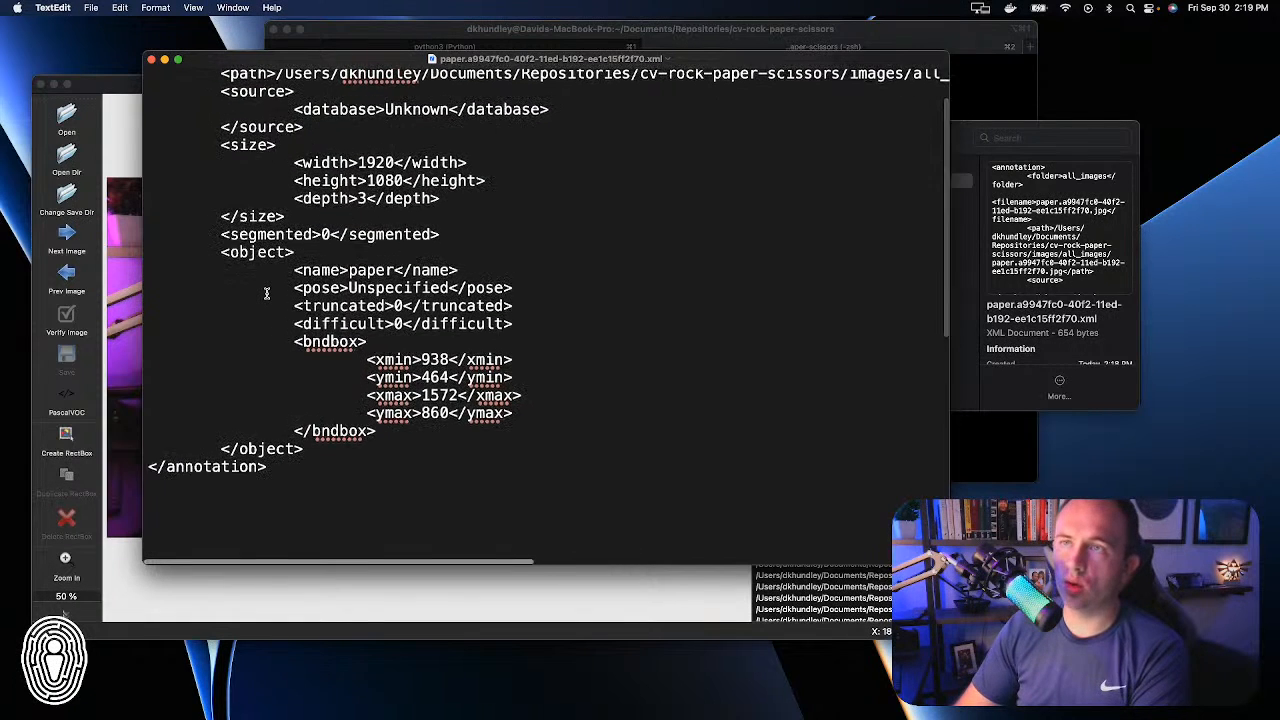
double_click(372, 271)
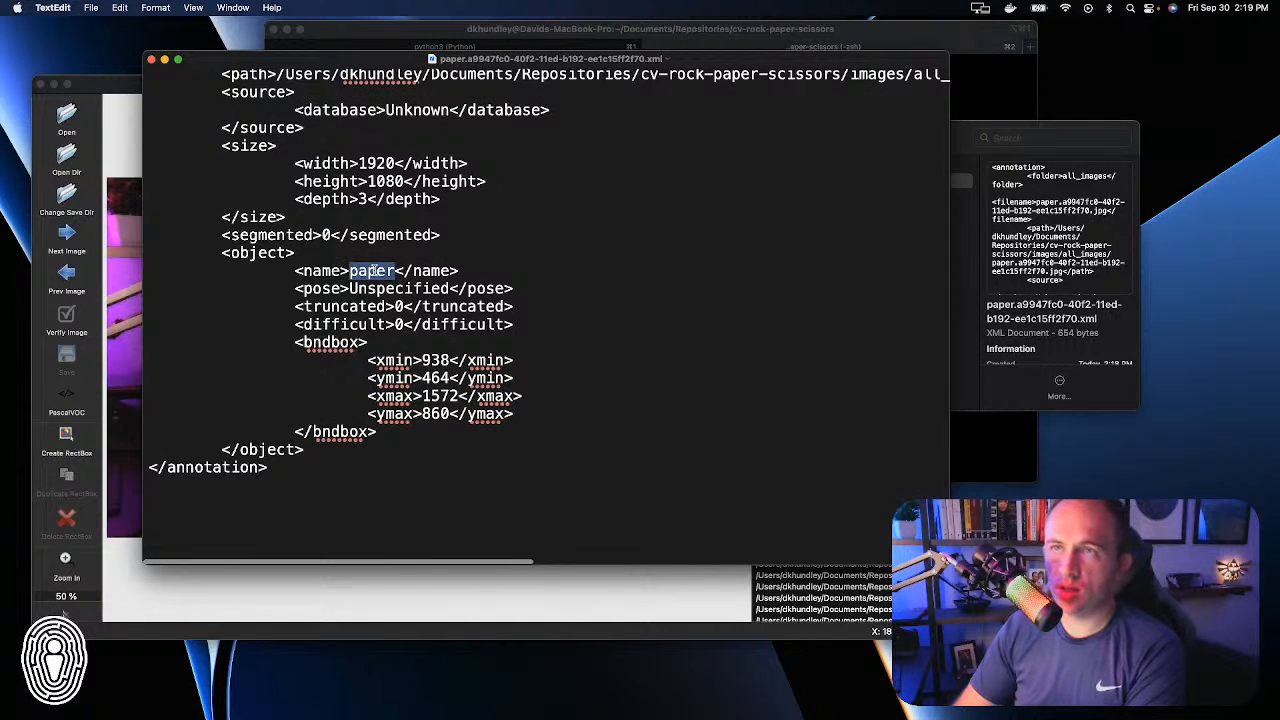
click(431, 360)
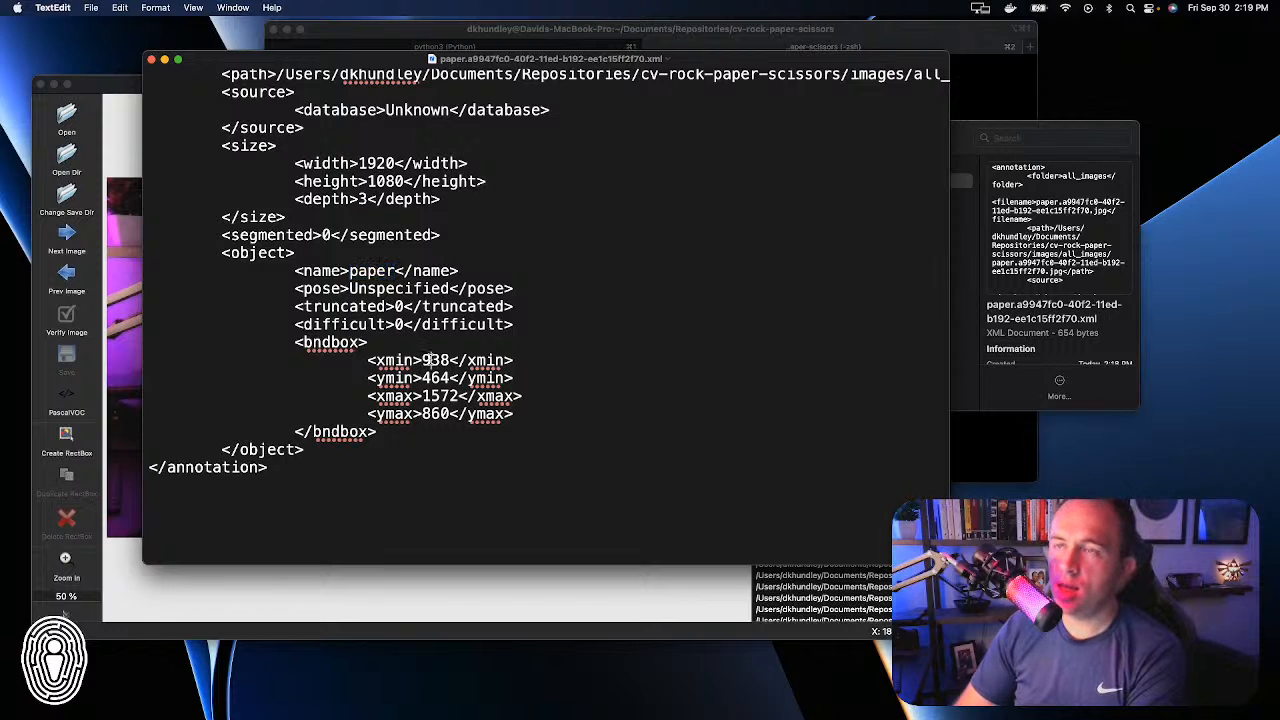
double_click(435, 414)
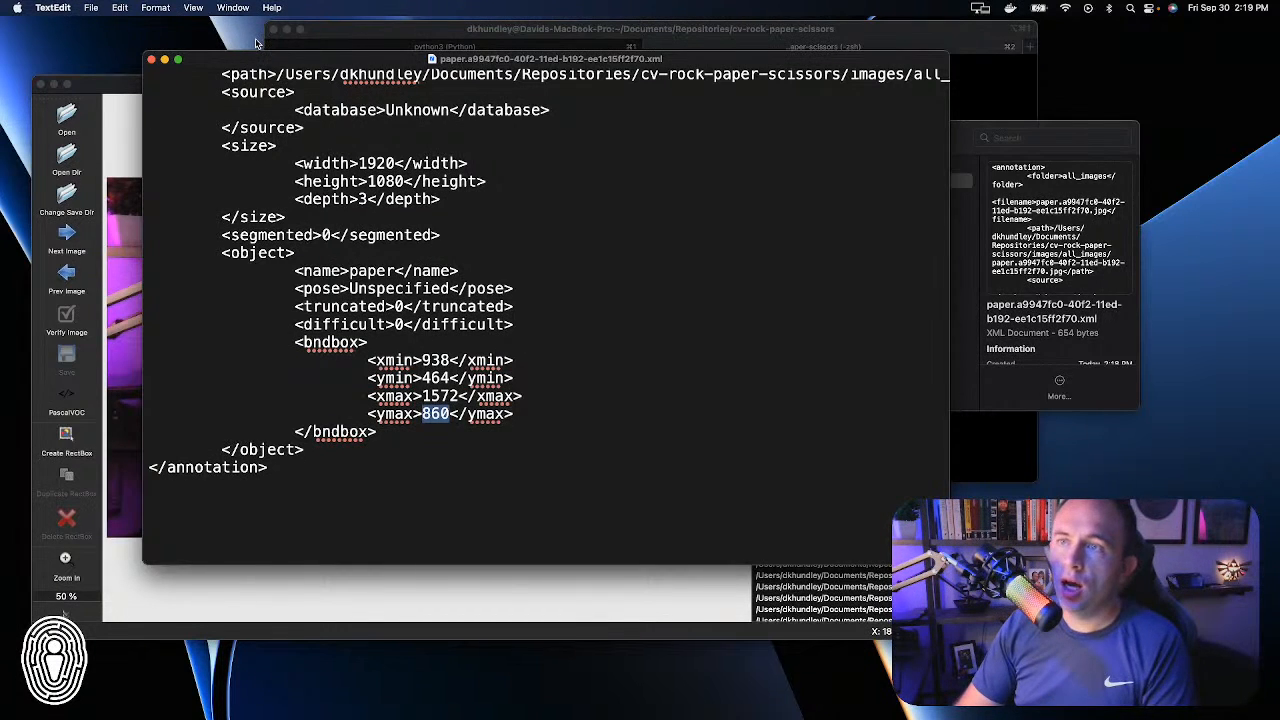
click(152, 60)
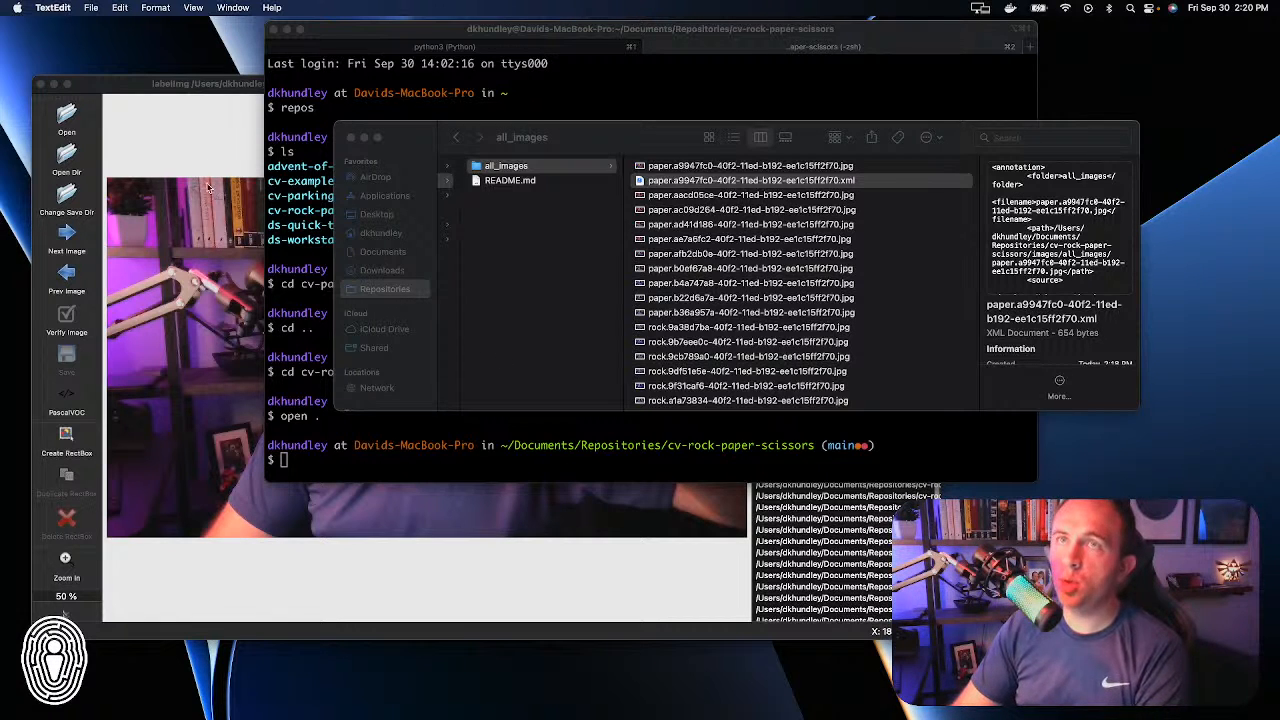
Return to labelImg and open the image rock.a421c156-40f2-11ed-b192-ee1c15ff2f70.jpg from the file list
click(196, 112)
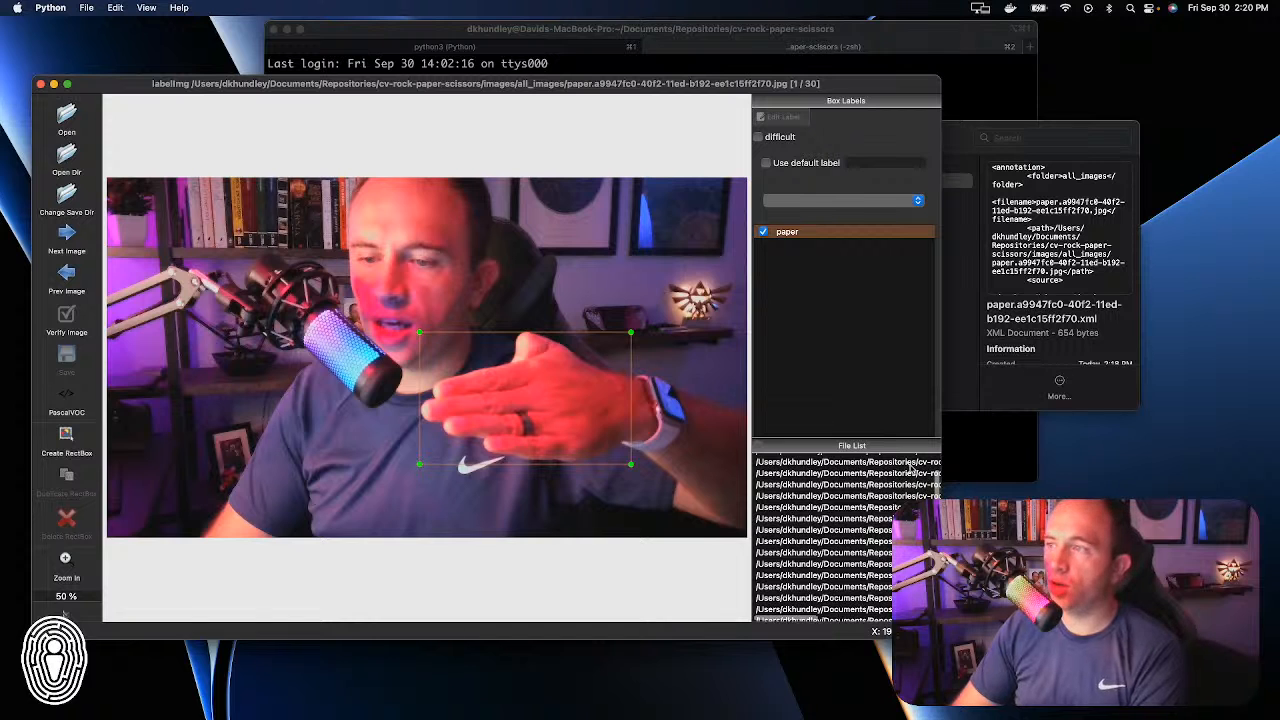
scroll(877, 487, down, 5)
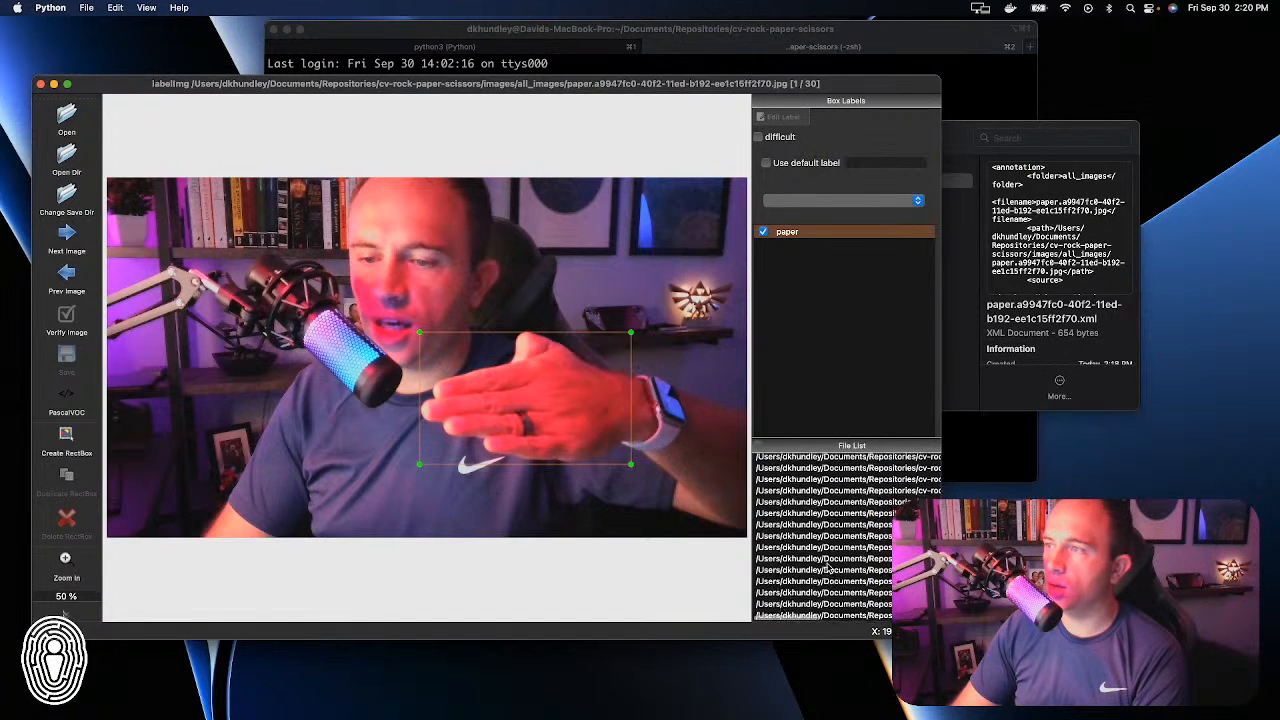
double_click(828, 568)
double_click(825, 572)
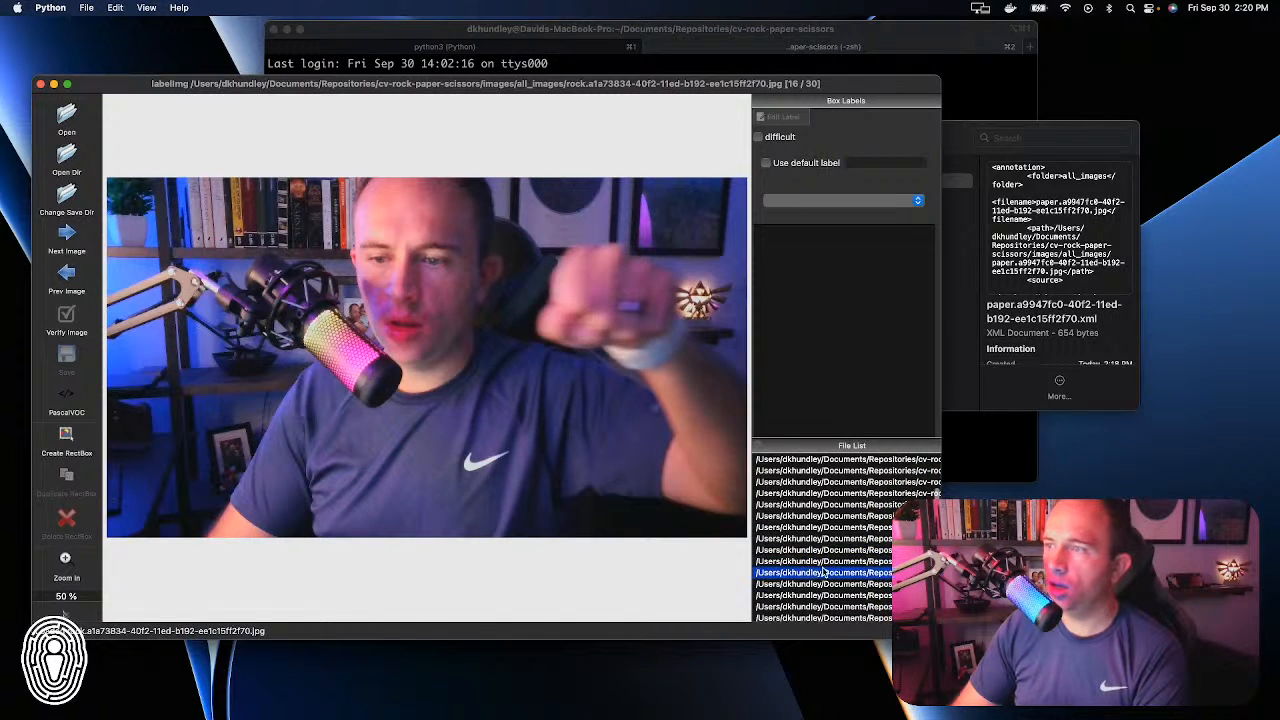
double_click(826, 584)
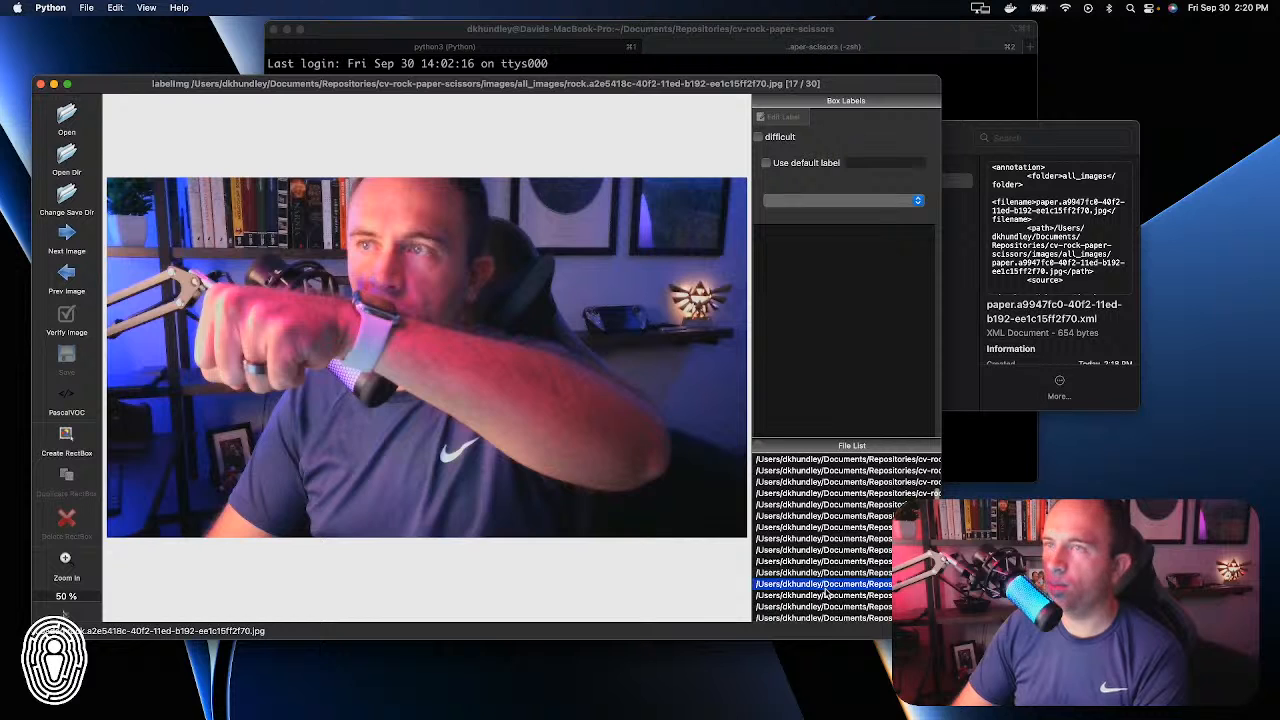
double_click(826, 595)
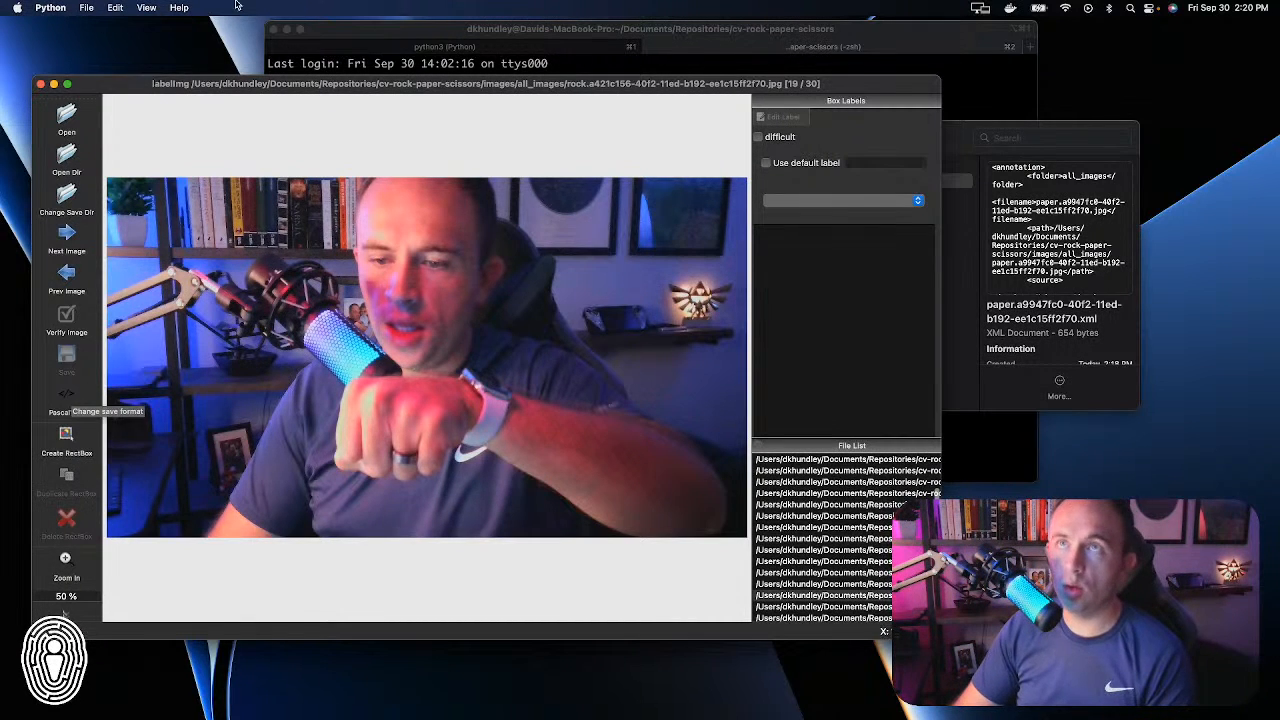
Create a RectBox about 382 by 332 px around the fist, label it "rock", and save the annotation under the suggested file name
click(115, 7)
click(153, 27)
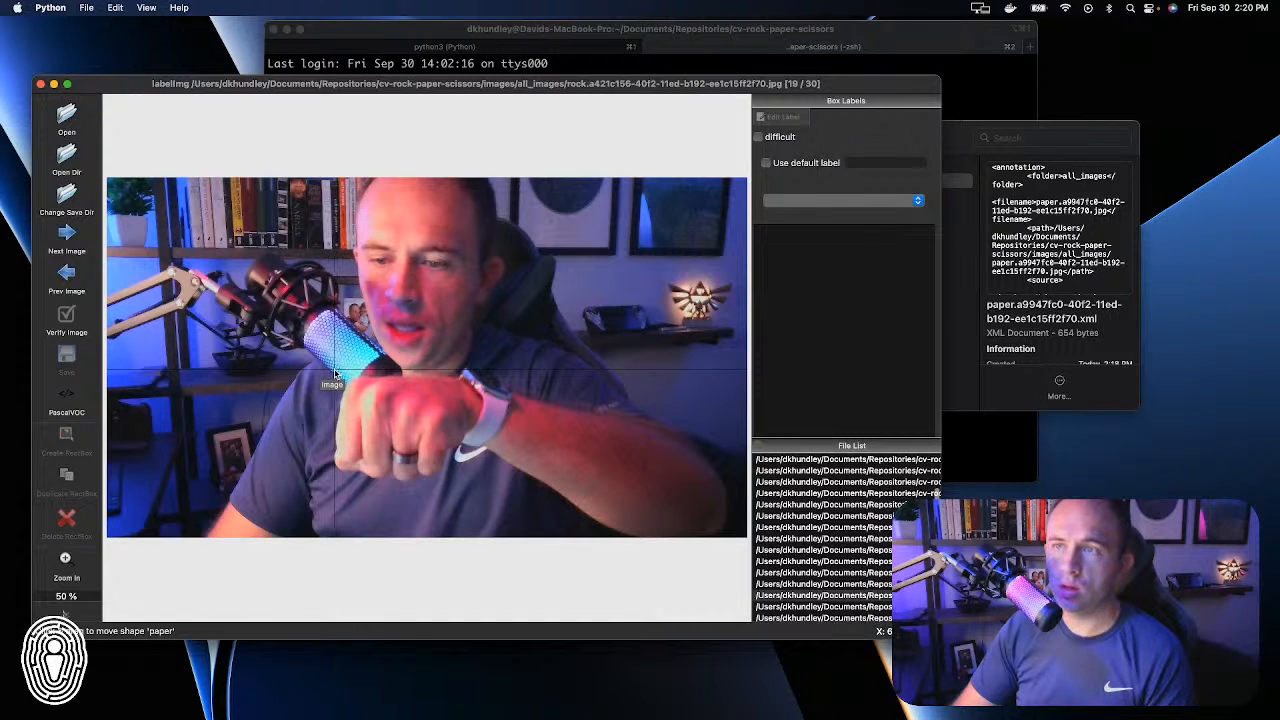
drag(333, 368, 462, 484)
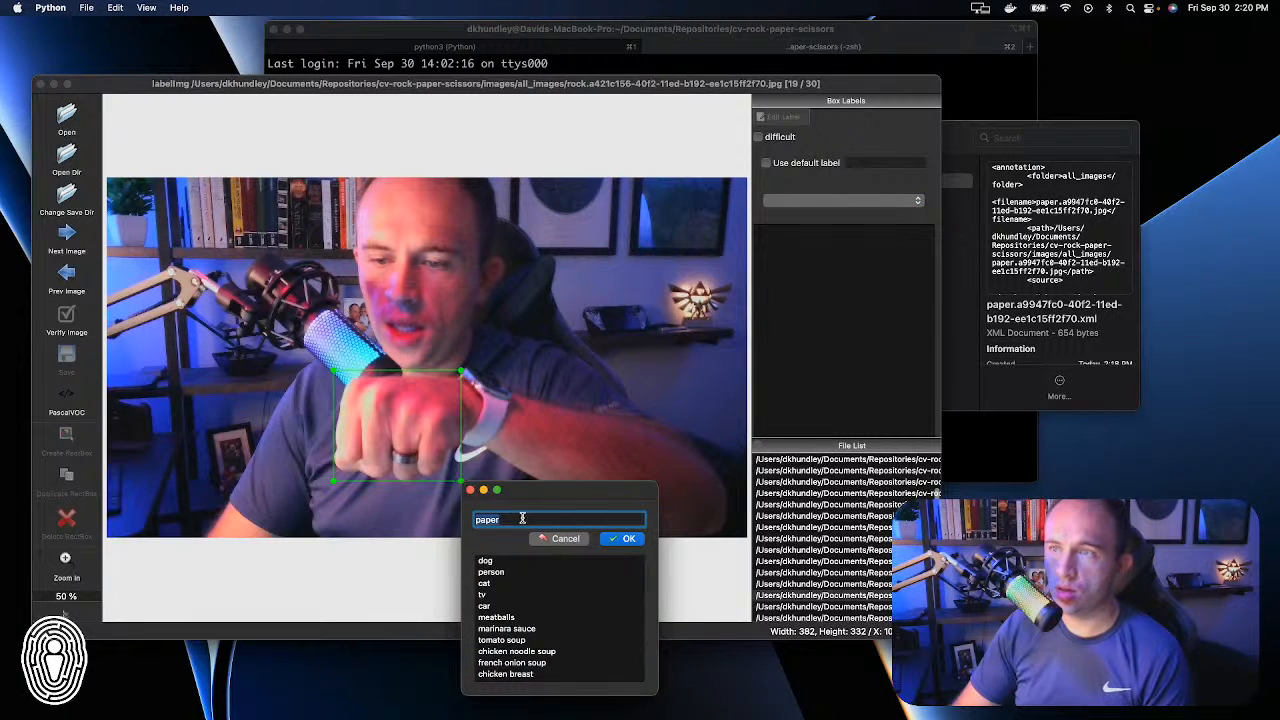
text(rock)
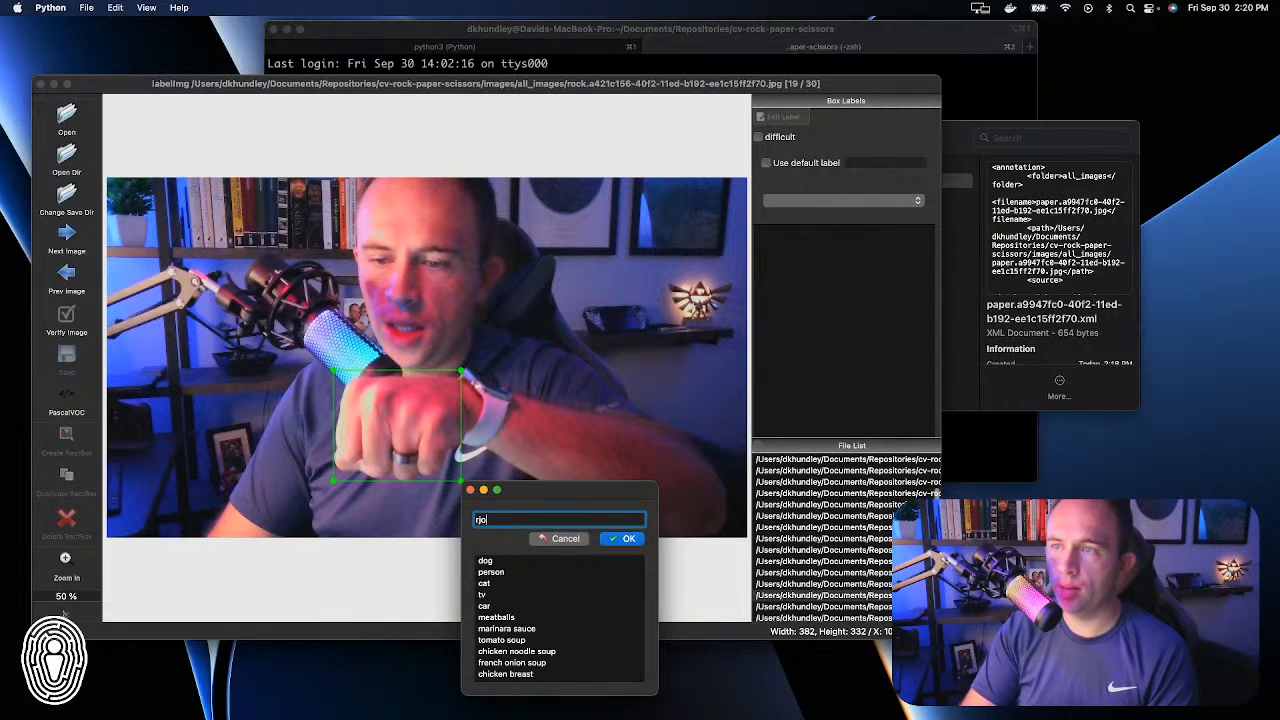
click(629, 538)
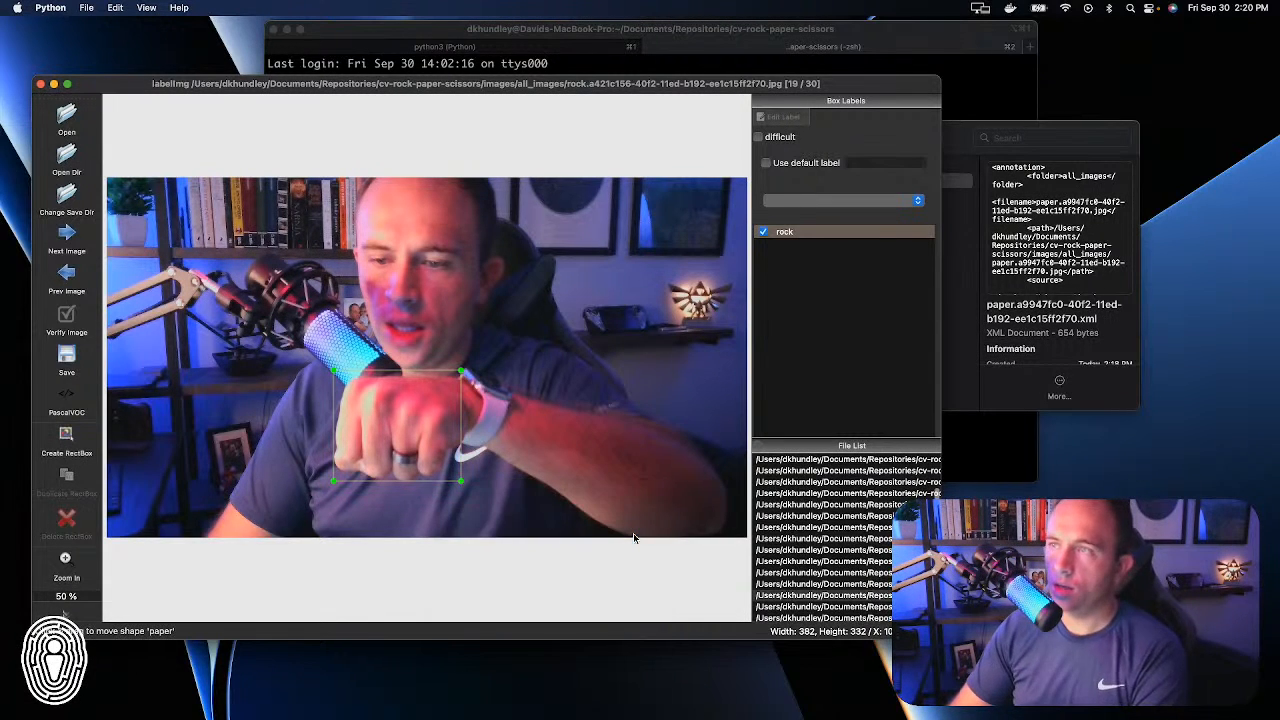
key(super+s)
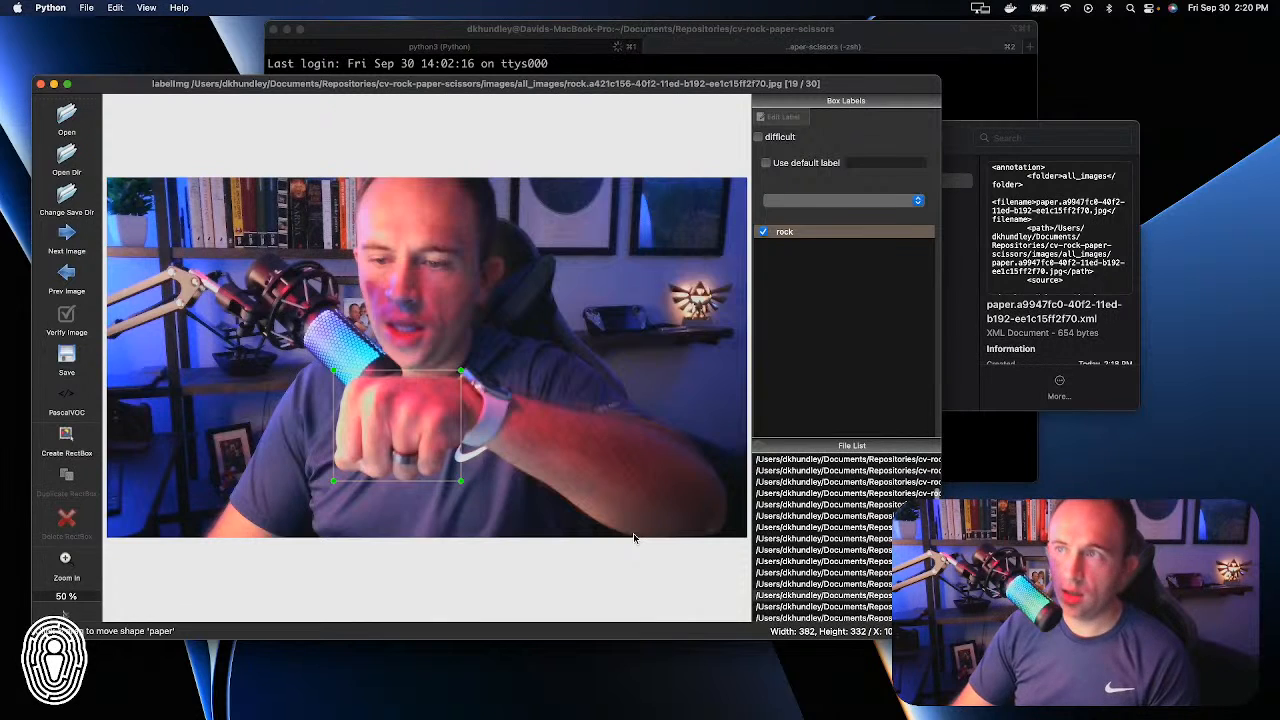
click(870, 398)
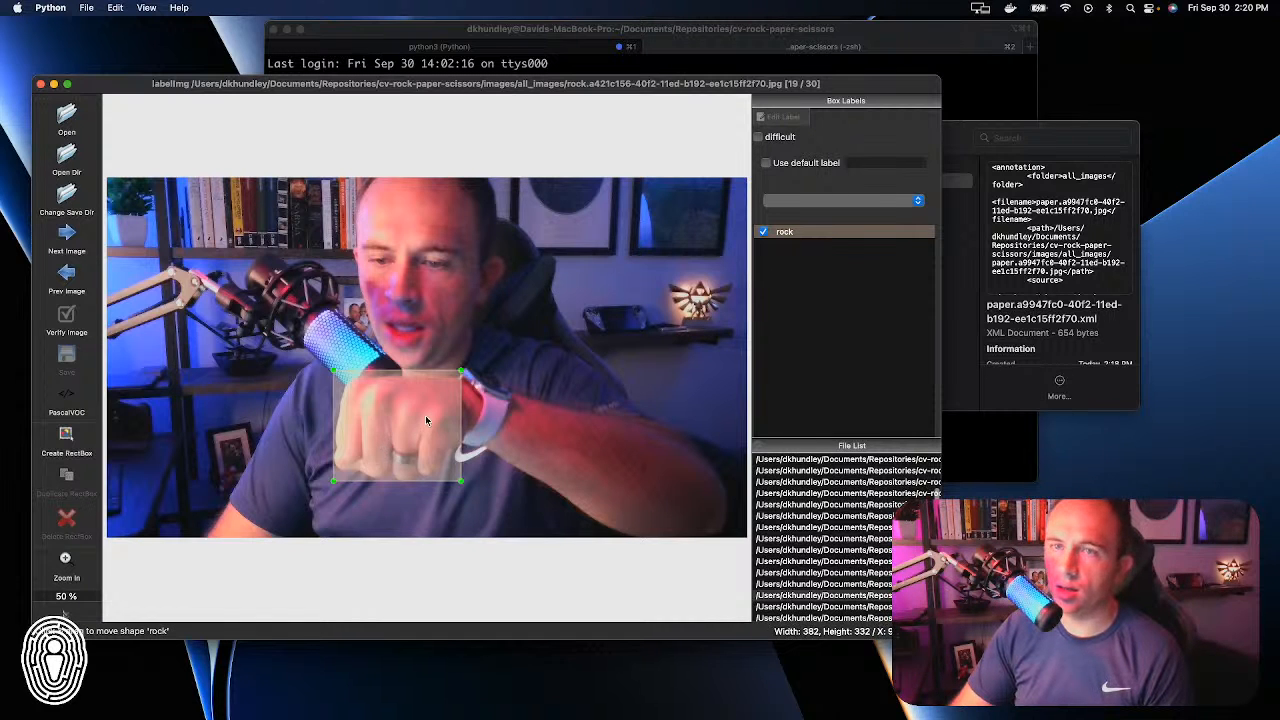
Enlarge the rock box slightly at its lower-right corner, and look through the predefined labels without changing its label
mouse_move(461, 482)
mouse_down()
mouse_move(493, 500)
mouse_move(469, 486)
mouse_up()
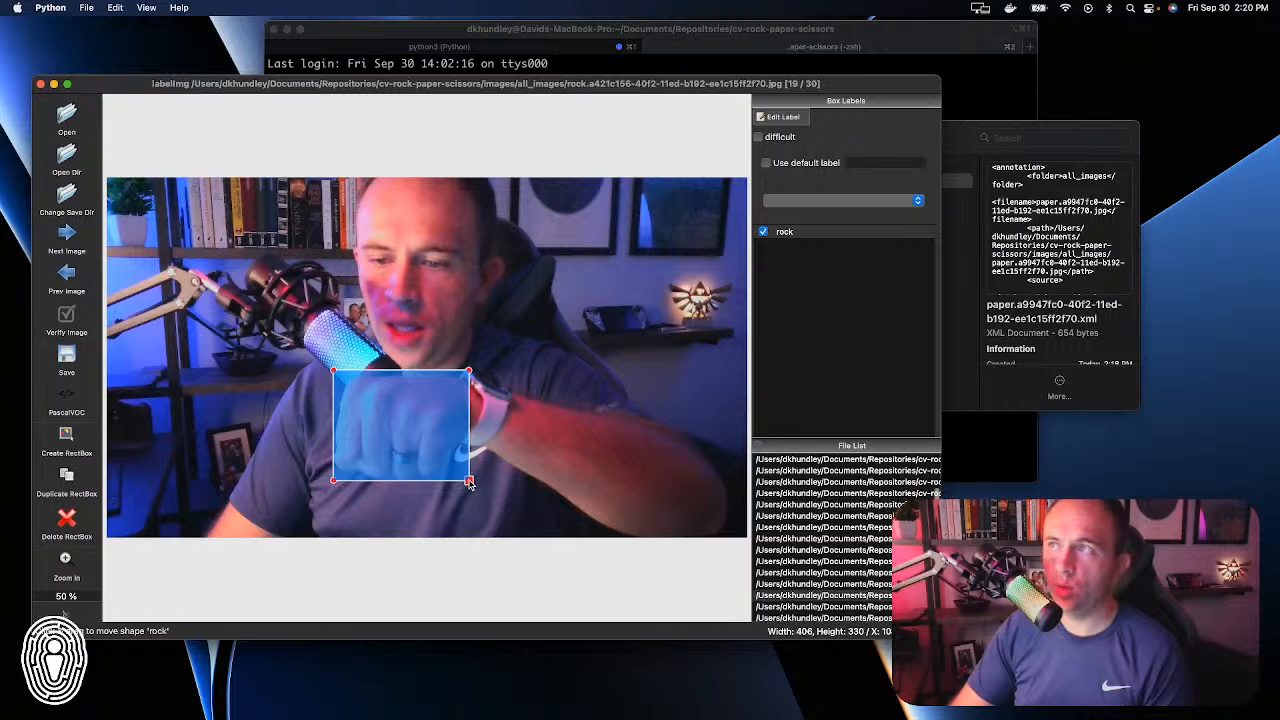
double_click(797, 232)
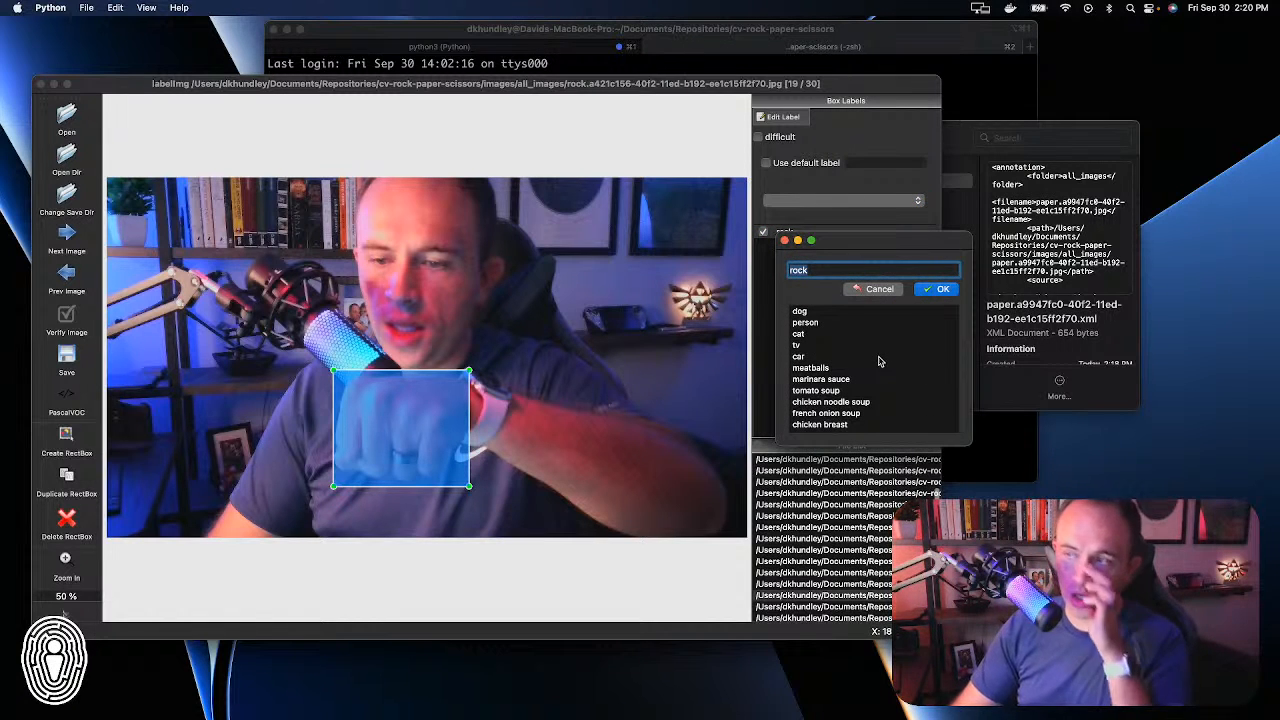
scroll(857, 400, down, 5)
scroll(857, 400, up, 4)
scroll(855, 398, up, 1)
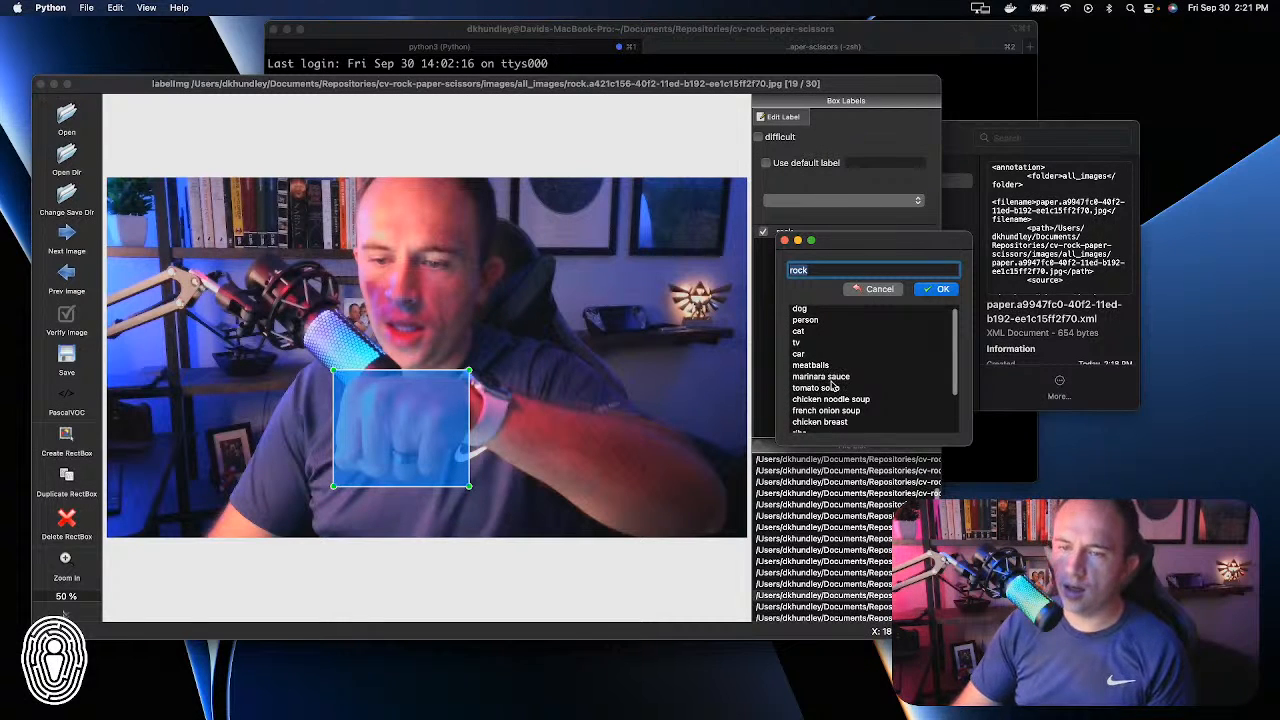
click(893, 292)
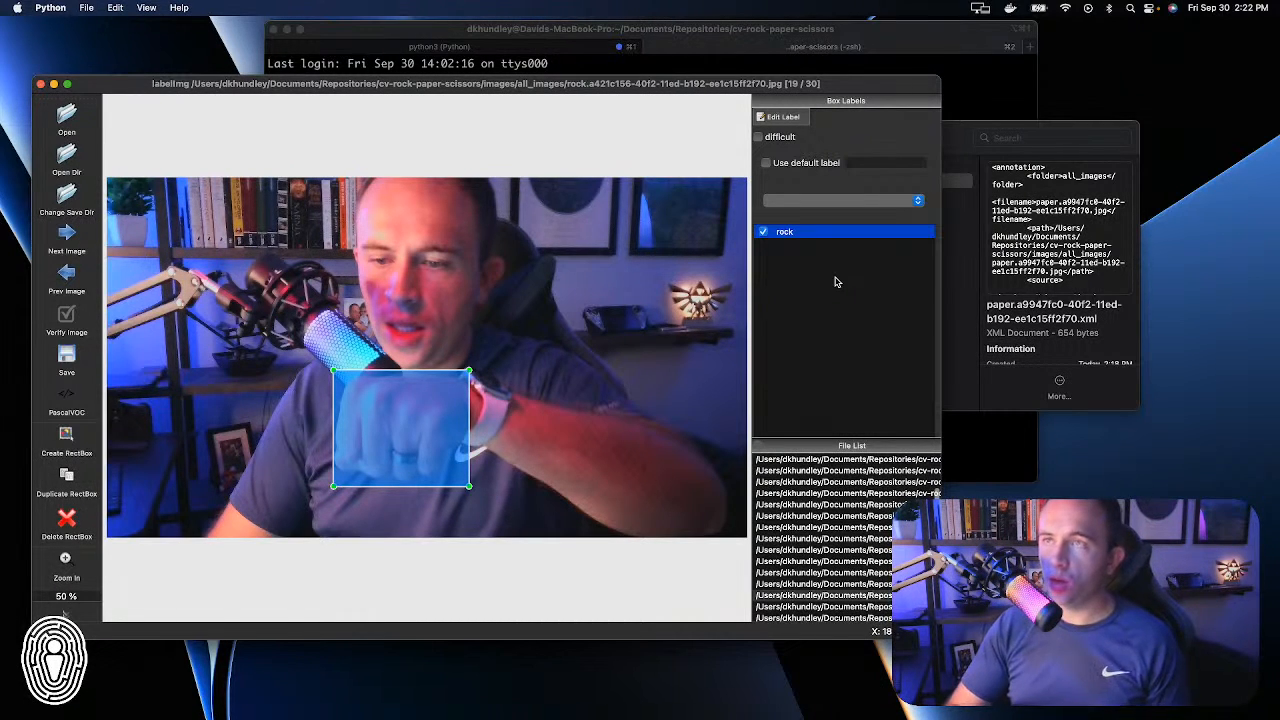
Save the resized rock box's annotation, close labelImg, and return to iTerm's cv-rock-paper-scissors session
key(super+s)
click(40, 84)
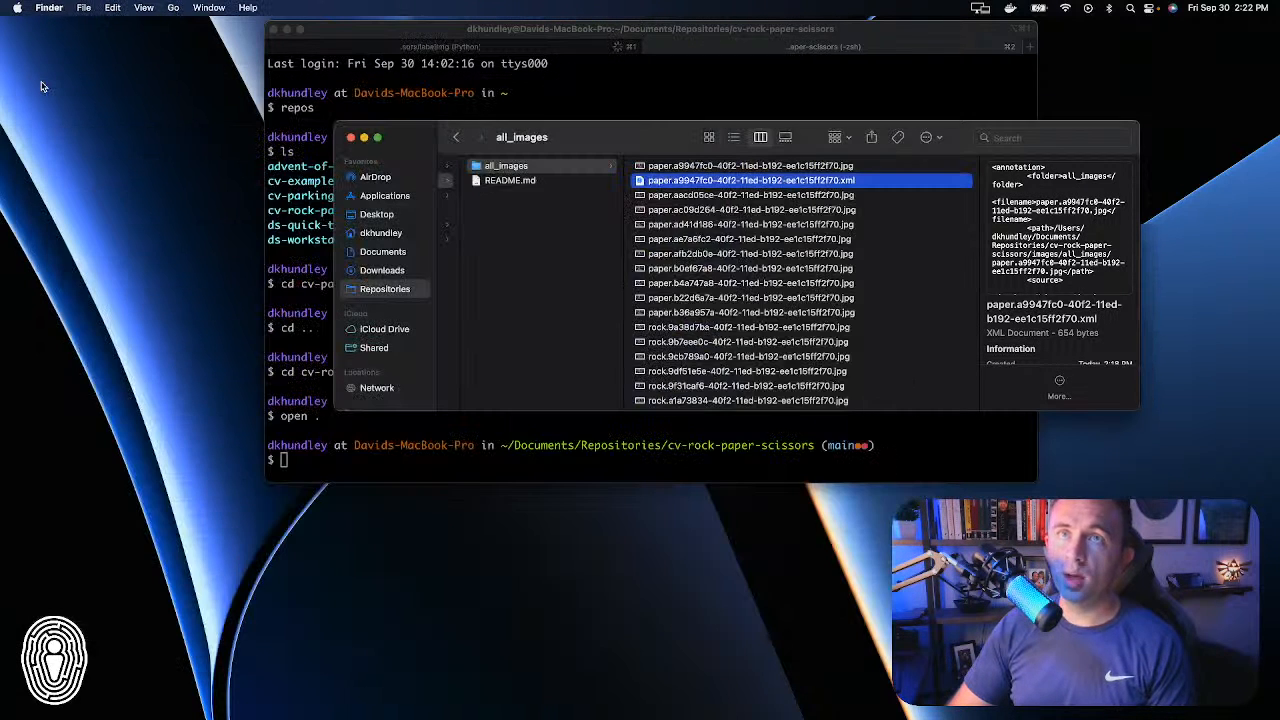
click(297, 314)
click(452, 50)
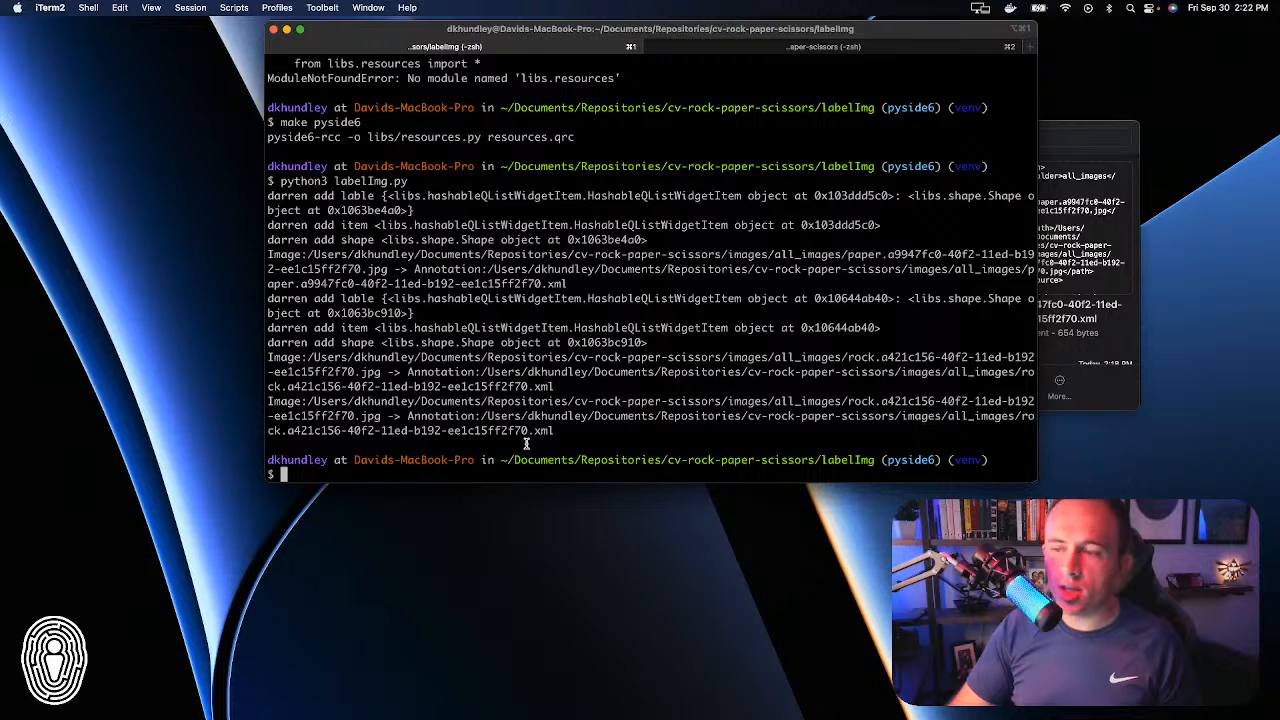
key(super+2)
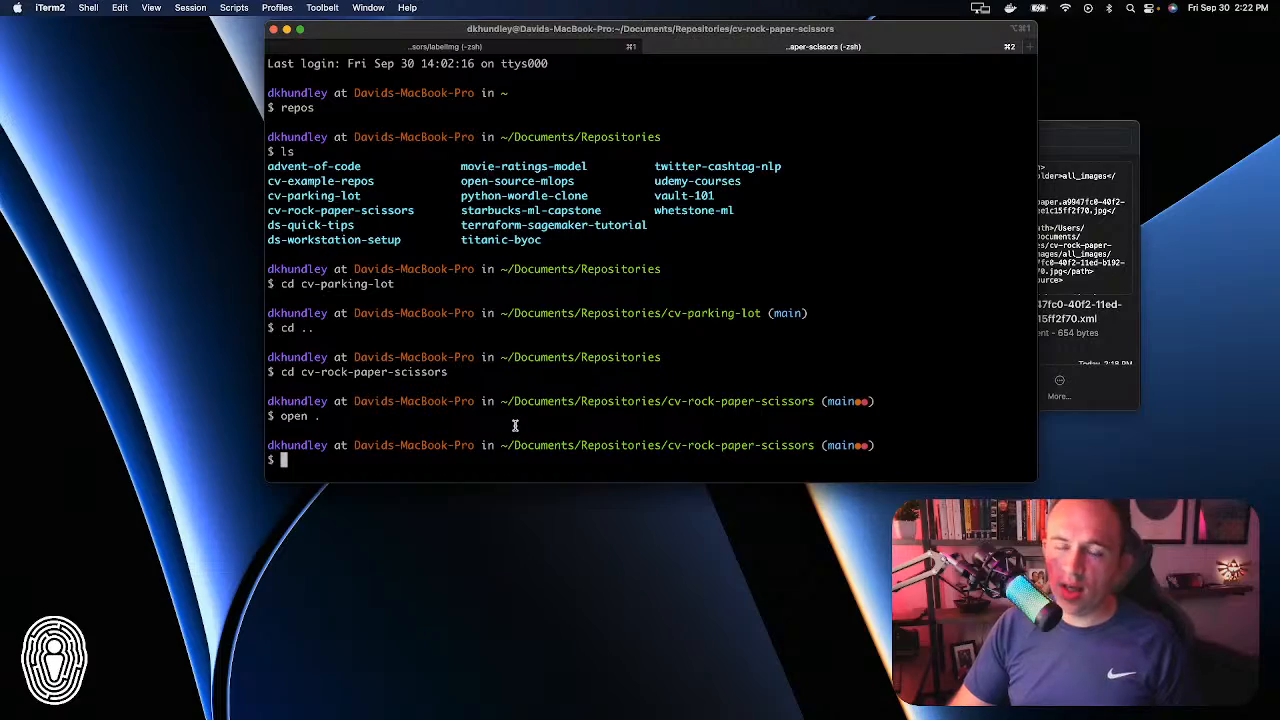
Switch to Safari, go back to labelImg's master branch page on GitHub, and examine the Label Studio section of its README
key(ctrl+Right)
scroll(516, 428, up, 15)
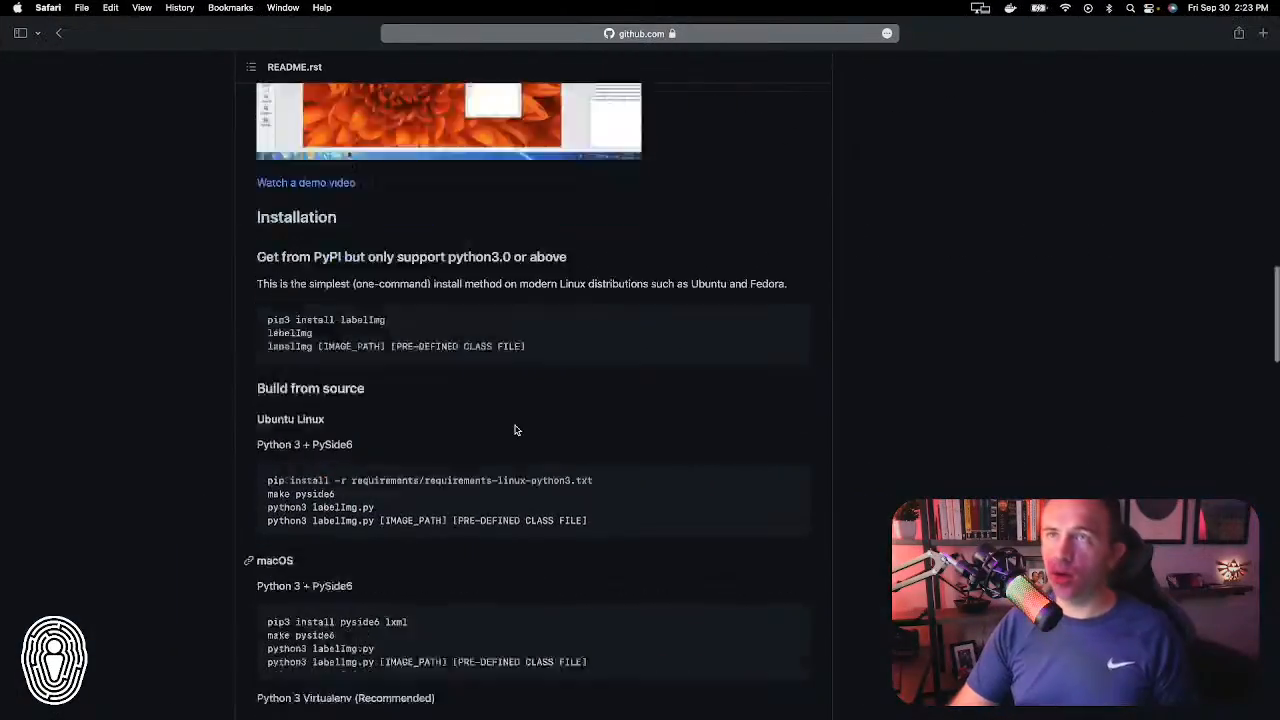
scroll(516, 430, down, 6)
scroll(516, 430, down, 2)
key(super+[)
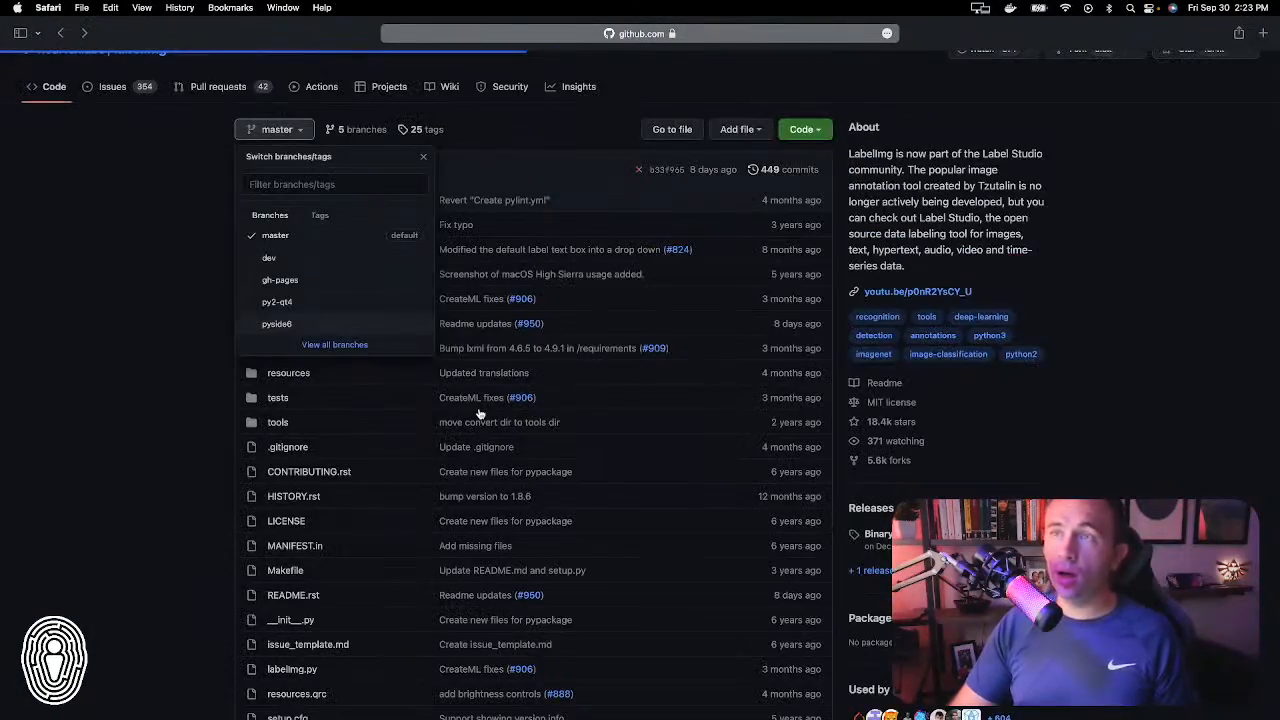
click(149, 349)
scroll(148, 349, up, 2)
scroll(151, 326, down, 20)
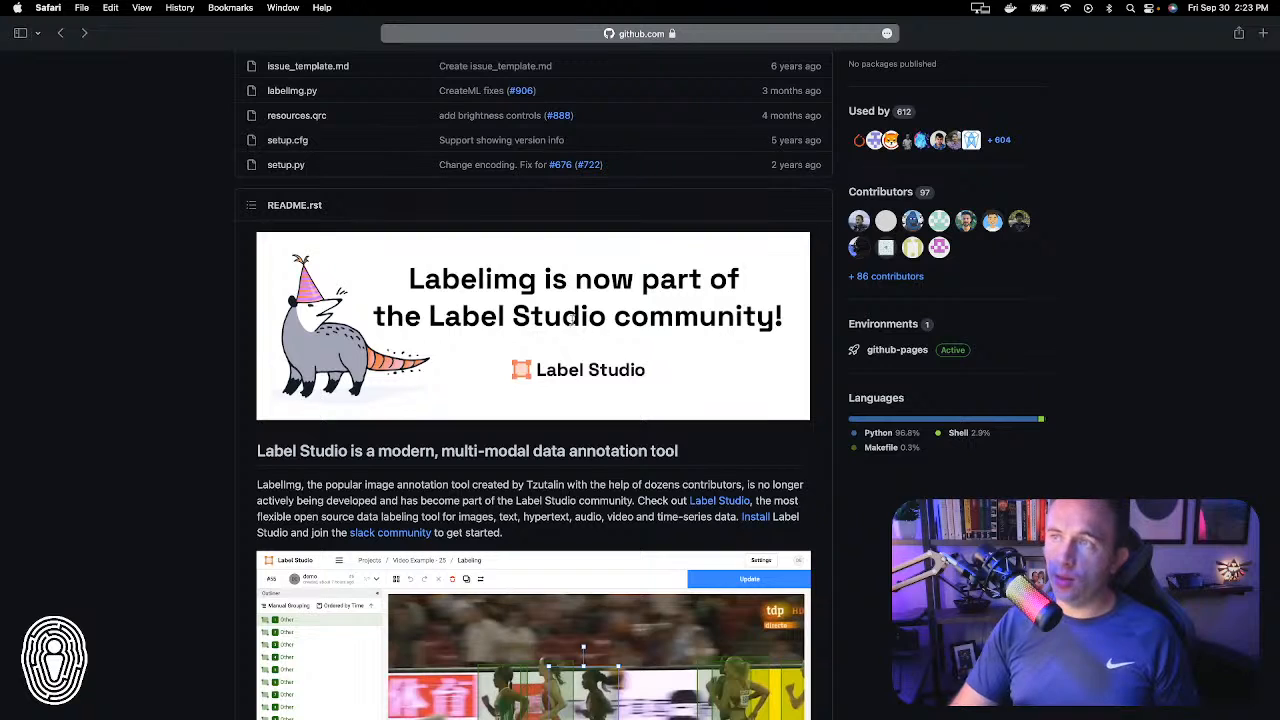
scroll(581, 320, down, 5)
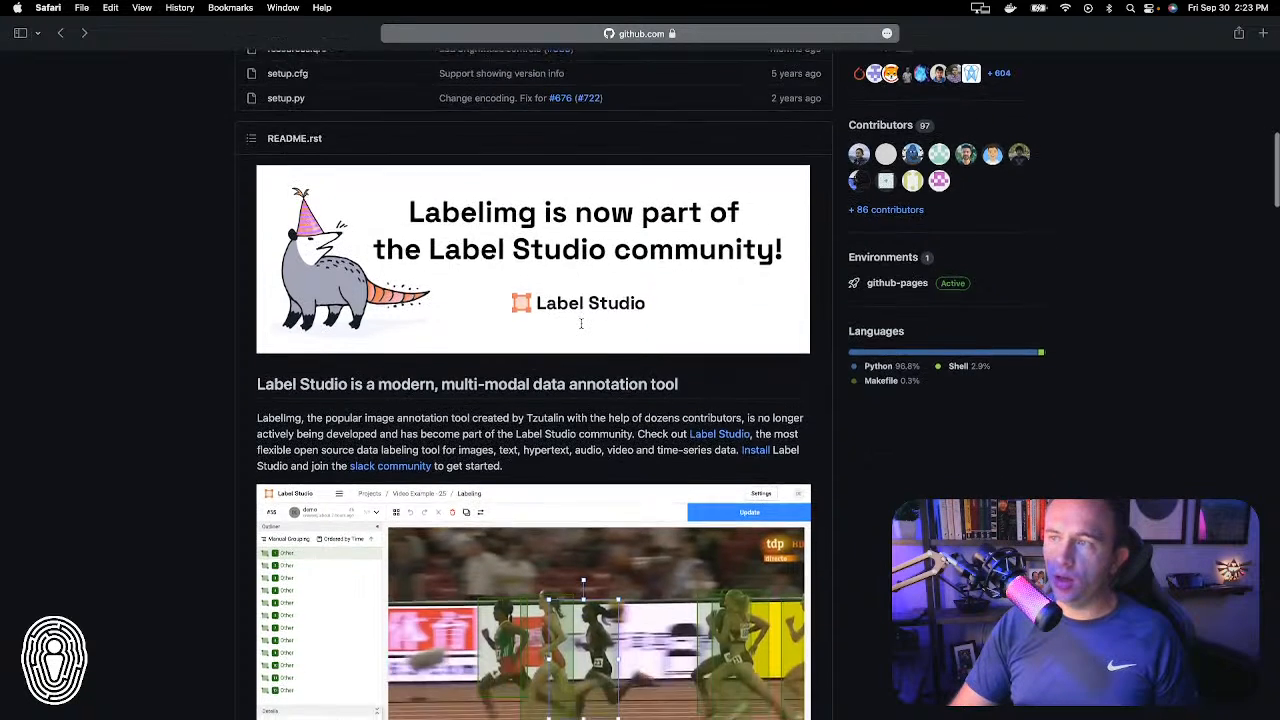
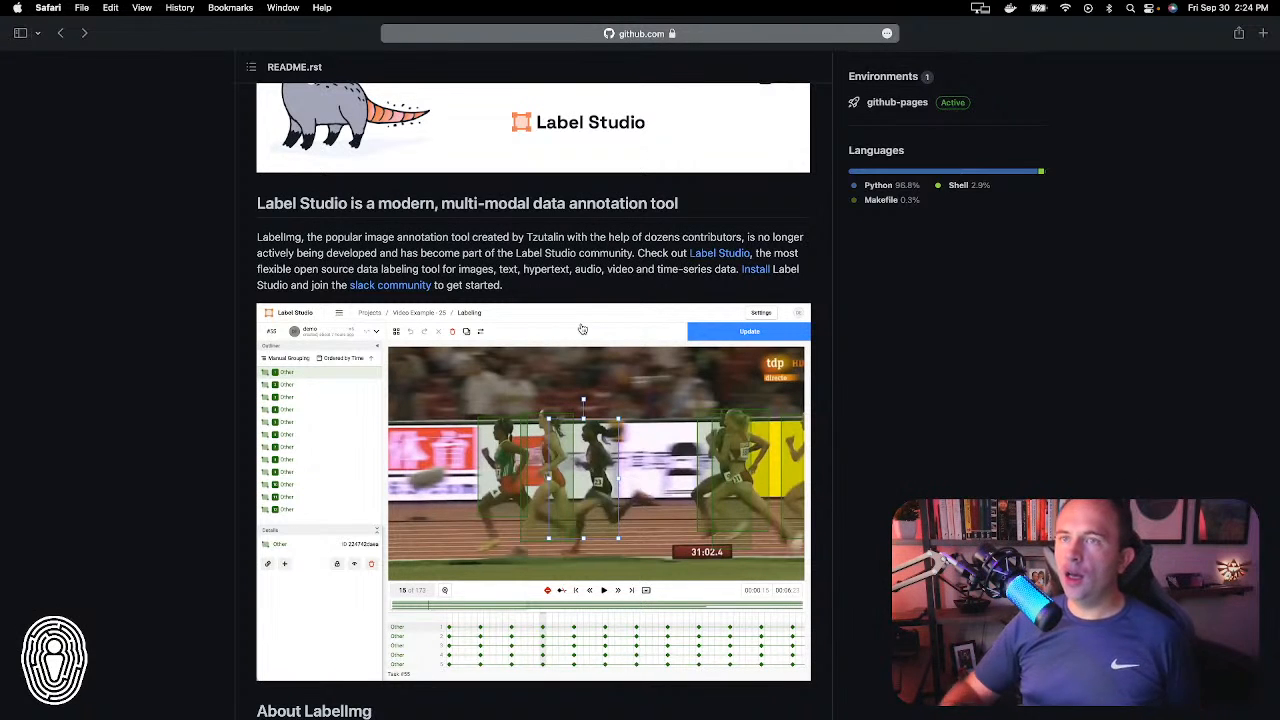
Open the cv-rock-paper-scissors repository from the GitHub profile's repositories in a new Safari tab
scroll(617, 314, down, 2)
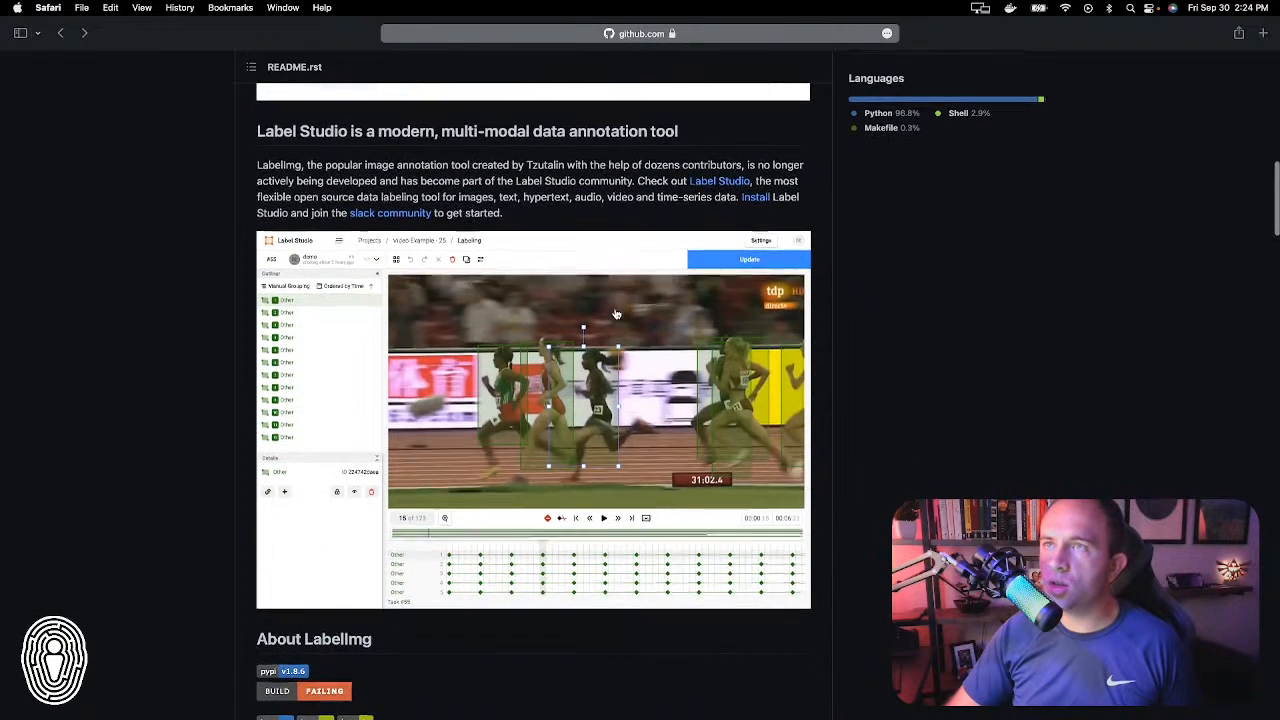
scroll(617, 314, up, 3)
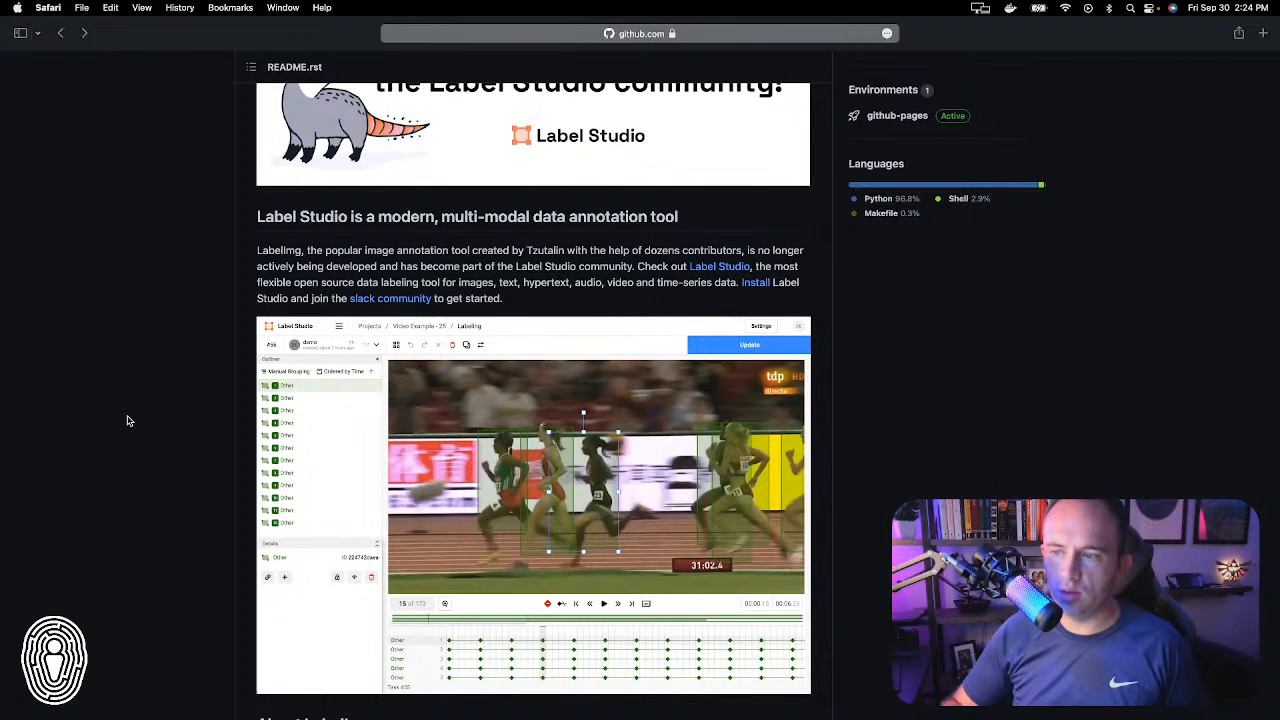
key(super+t)
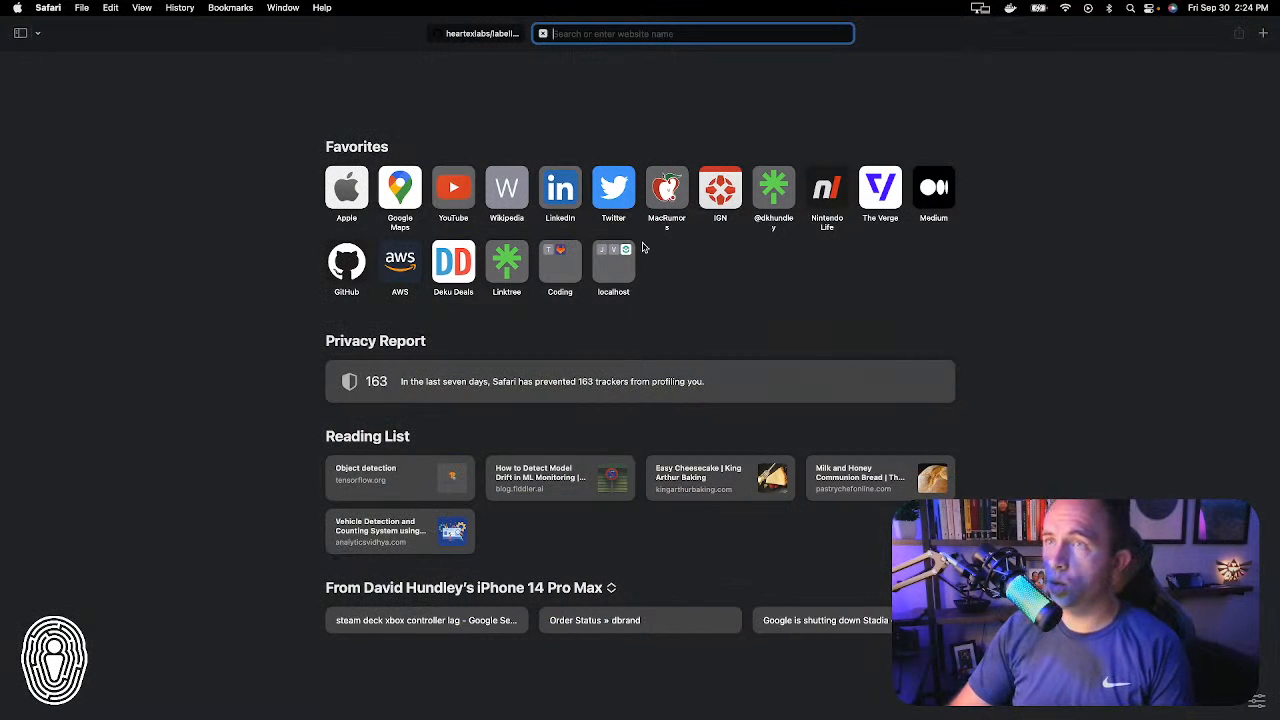
click(347, 268)
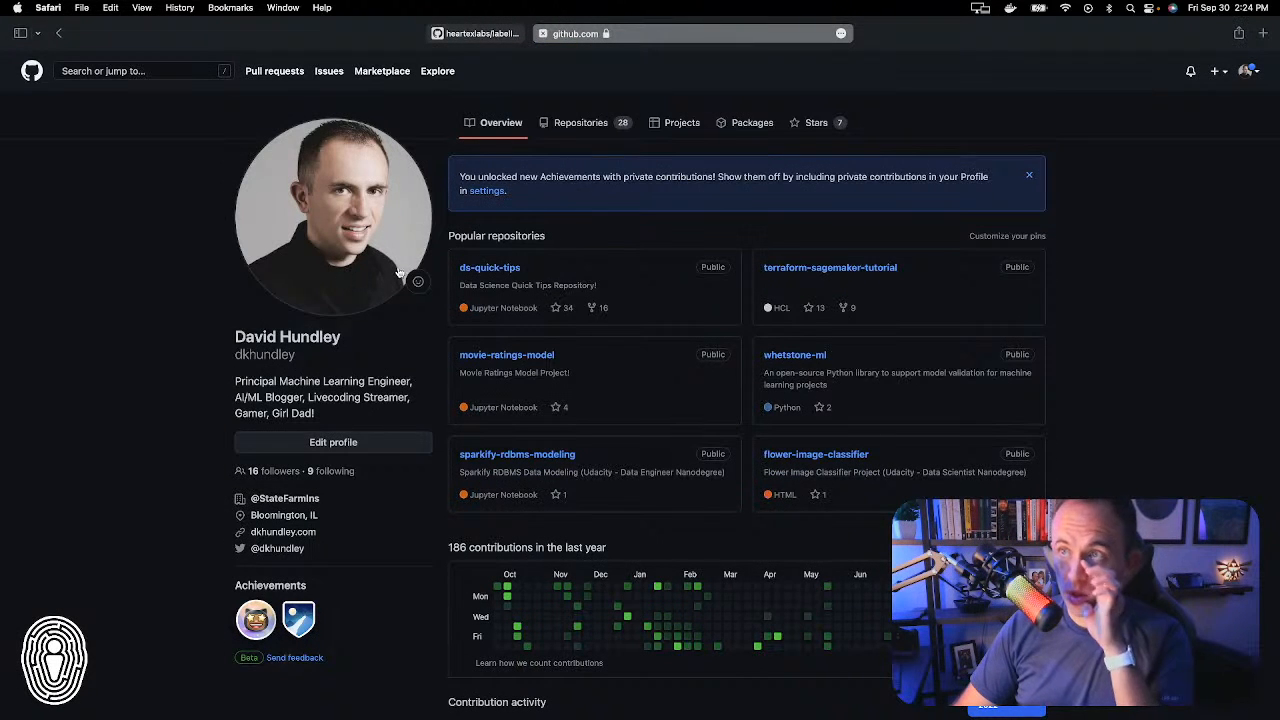
click(592, 131)
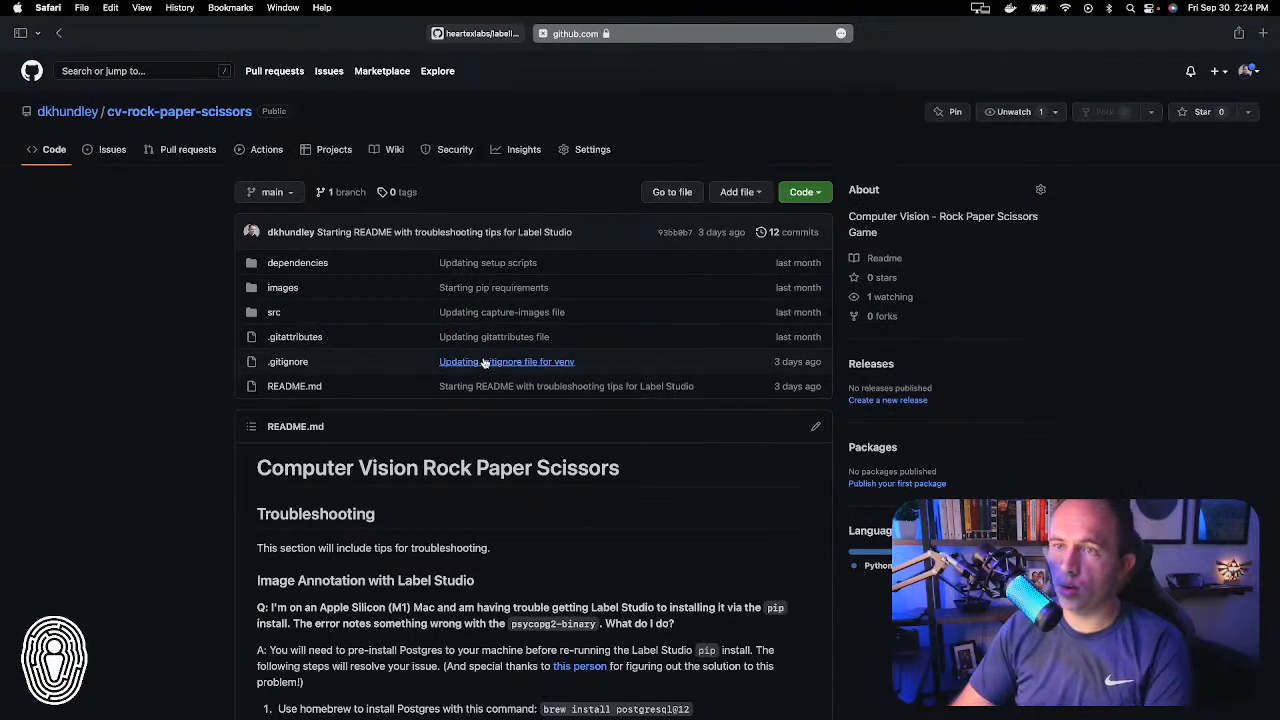
Examine the README's troubleshooting section on image annotation with Label Studio, including the Postgres, djangorestframework and protobuf fixes
scroll(485, 362, down, 5)
scroll(485, 362, up, 3)
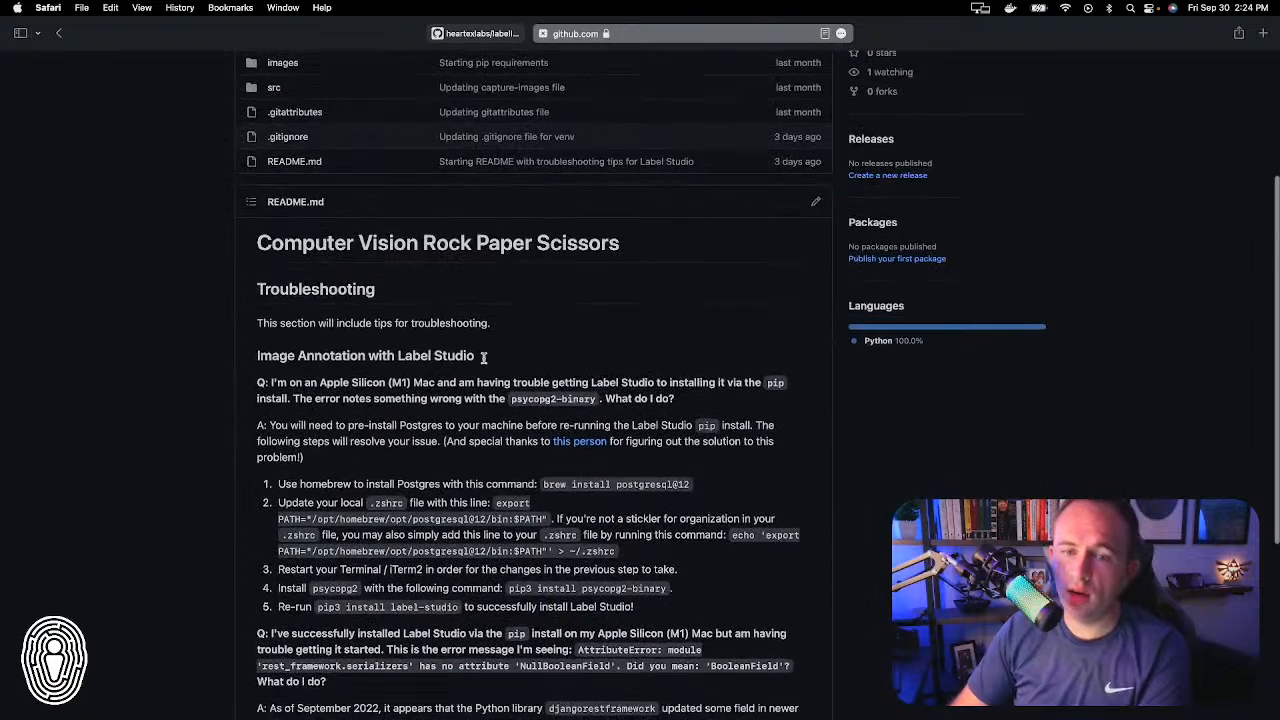
scroll(483, 362, down, 1)
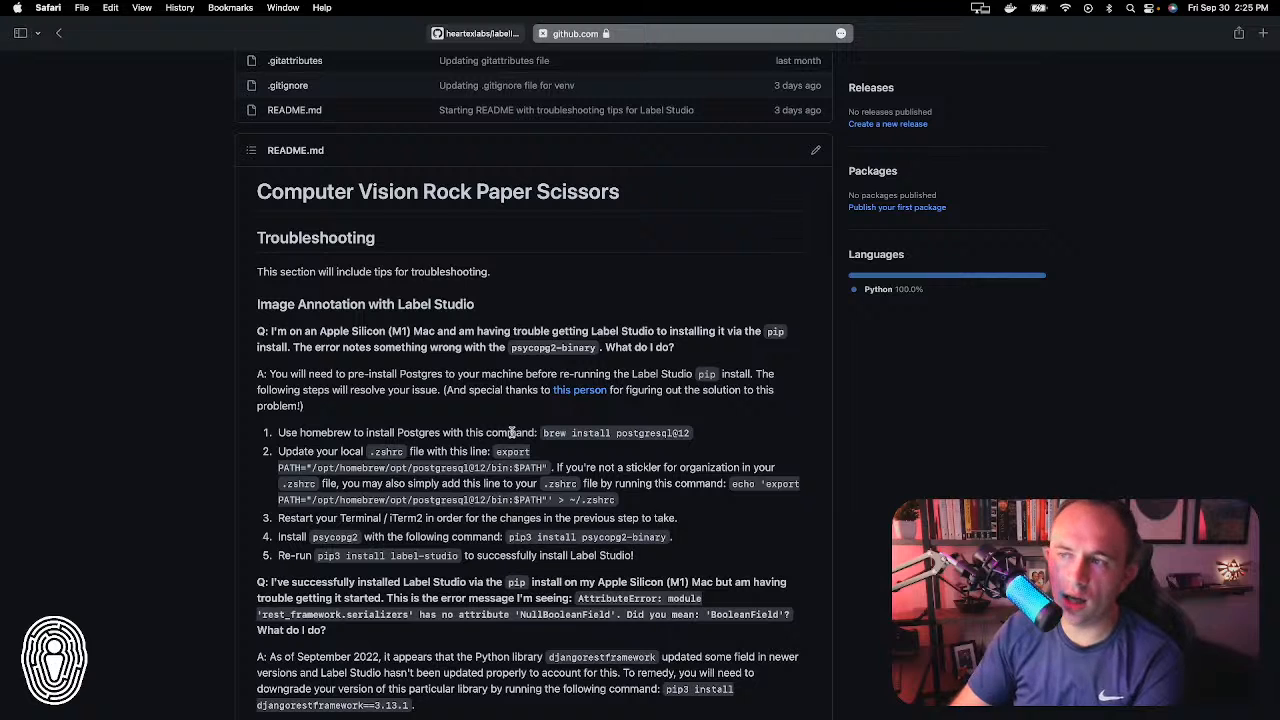
scroll(512, 432, down, 2)
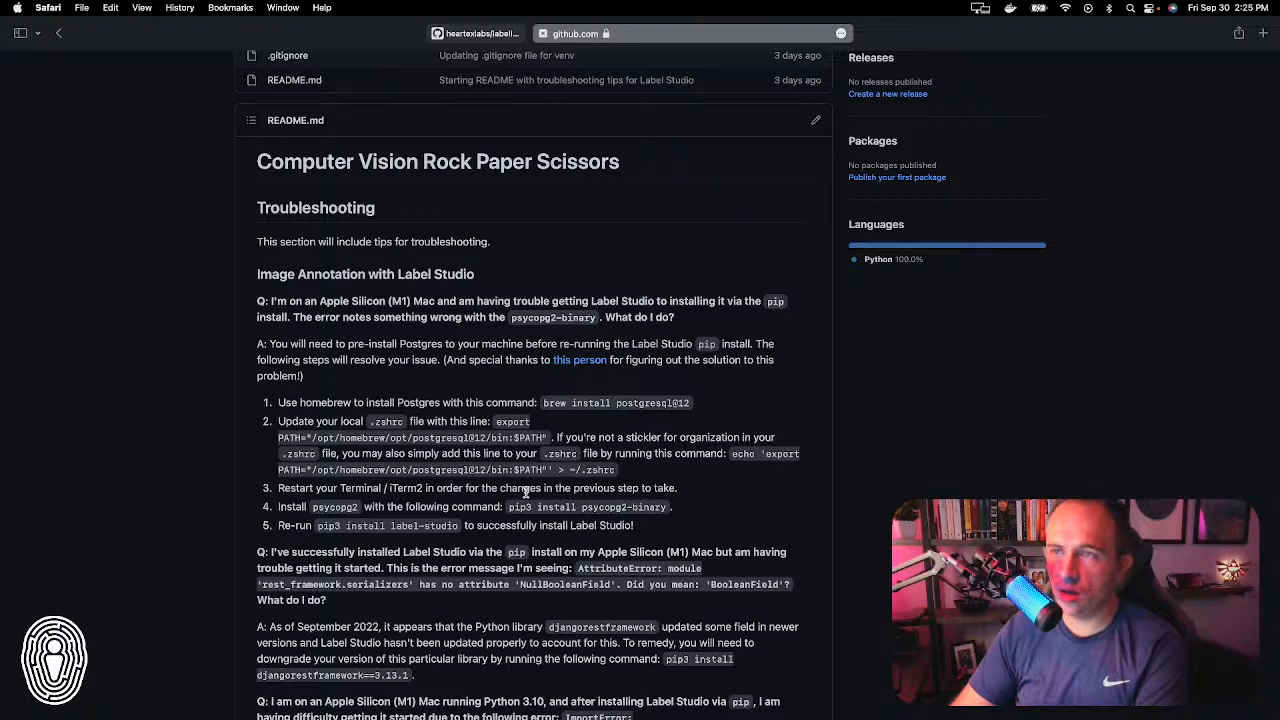
scroll(530, 485, down, 2)
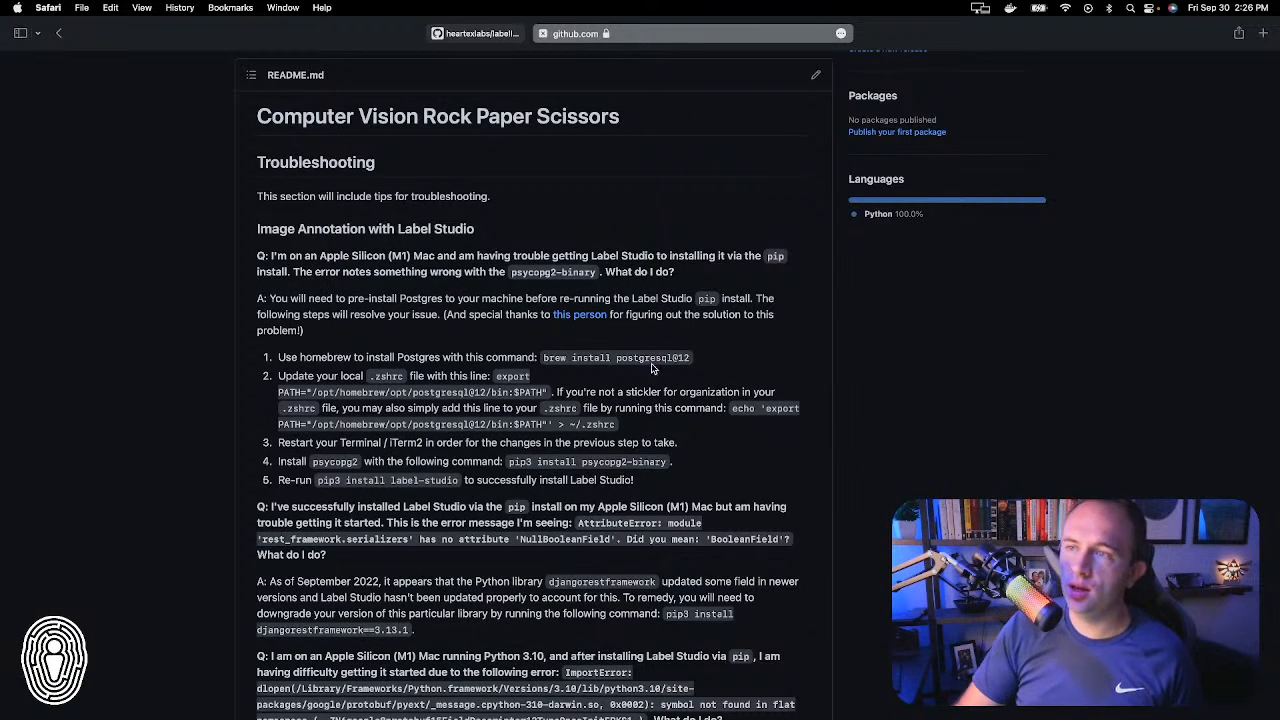
scroll(610, 461, down, 2)
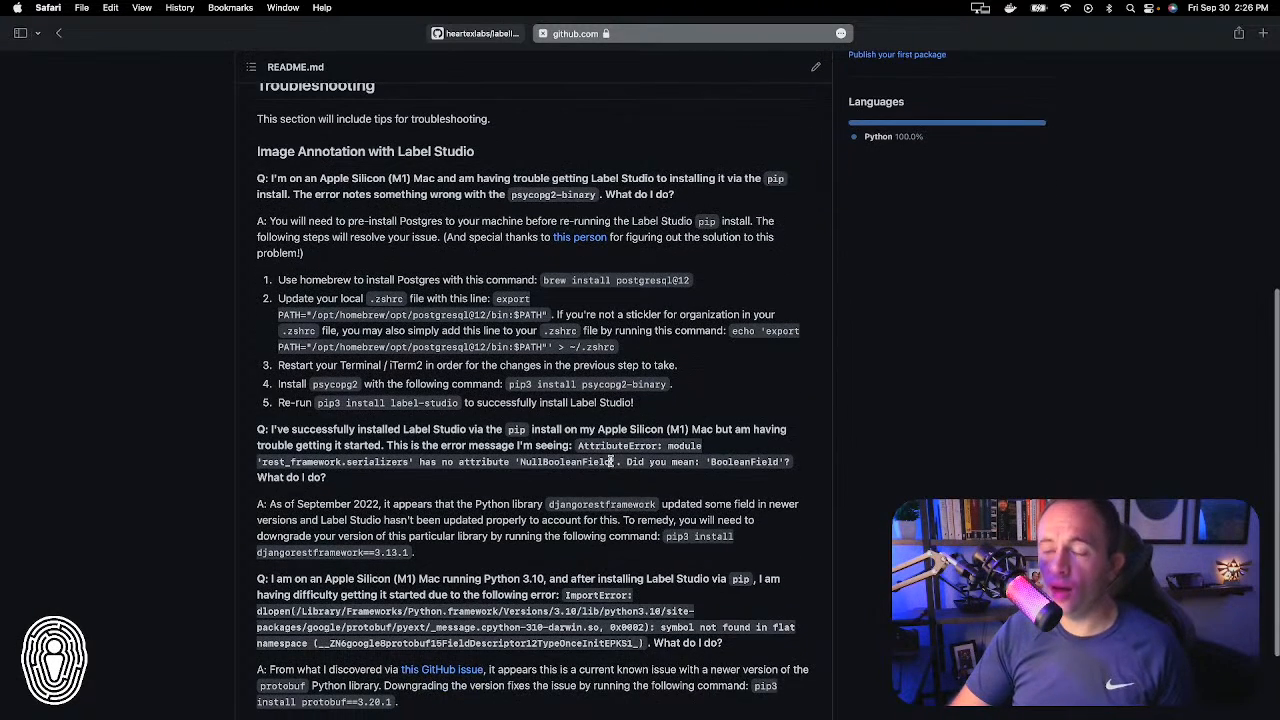
scroll(610, 461, down, 1)
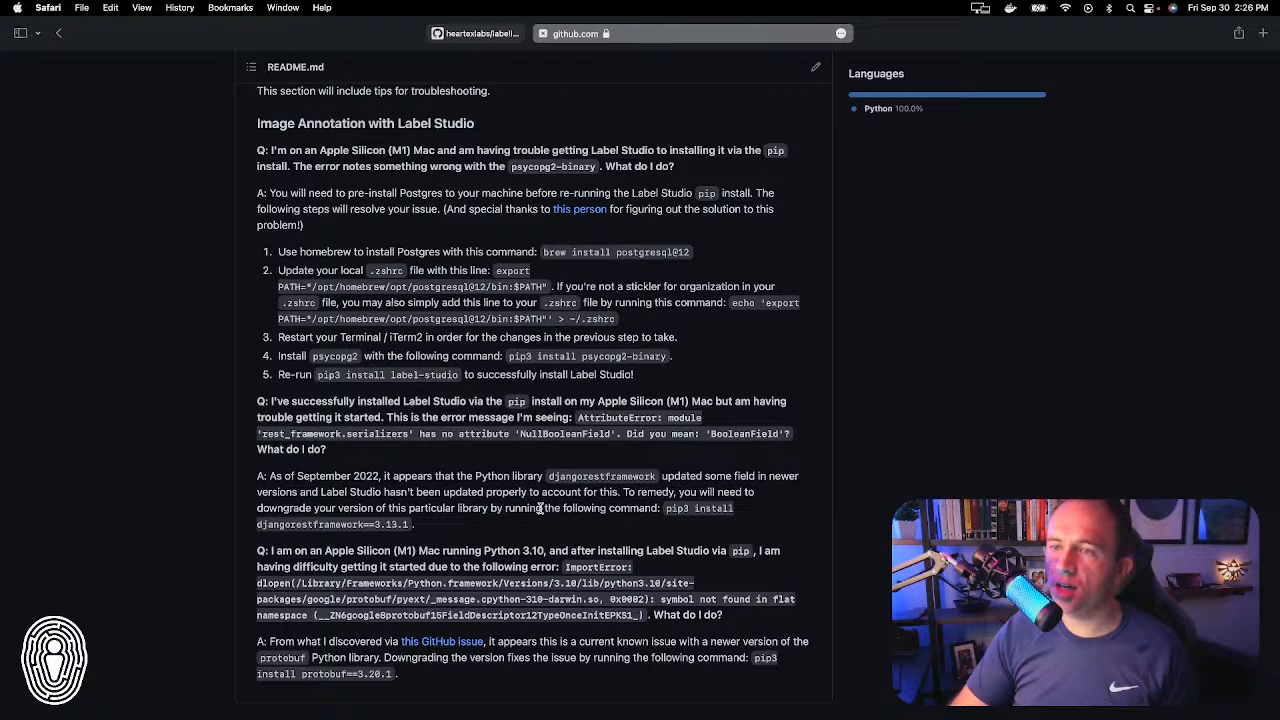
scroll(527, 500, down, 2)
scroll(527, 500, down, 1)
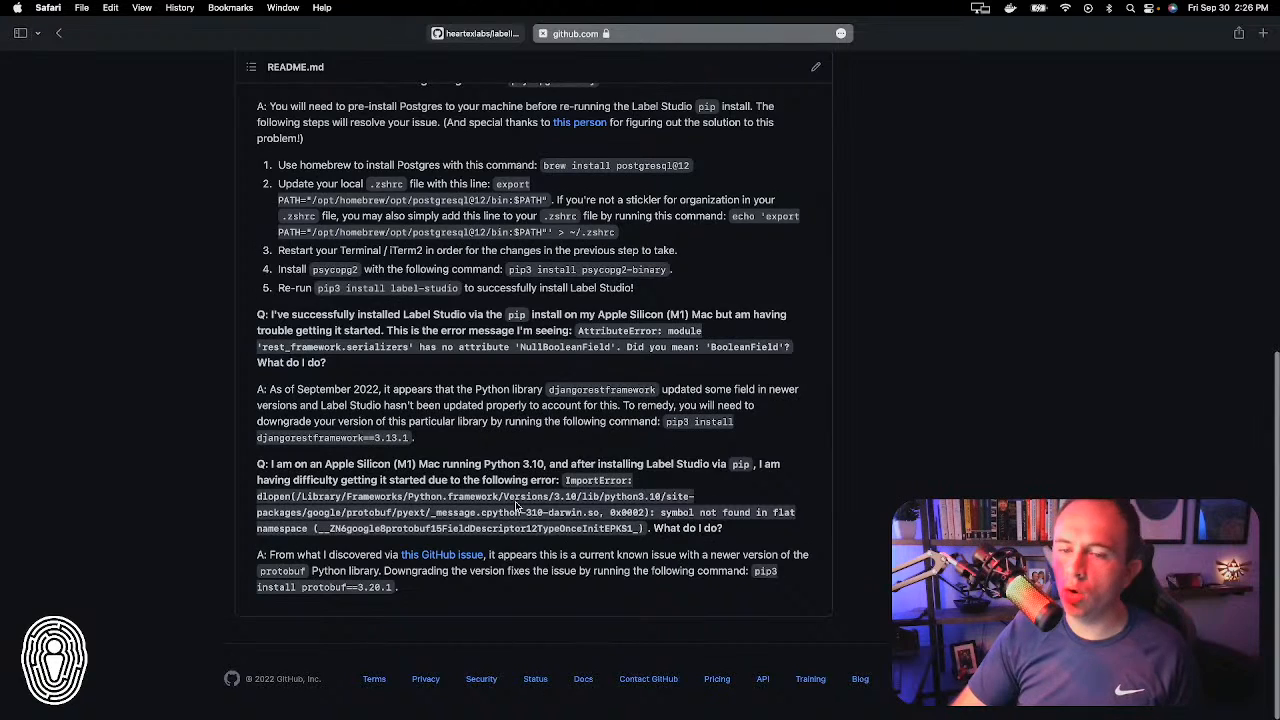
scroll(517, 505, up, 1)
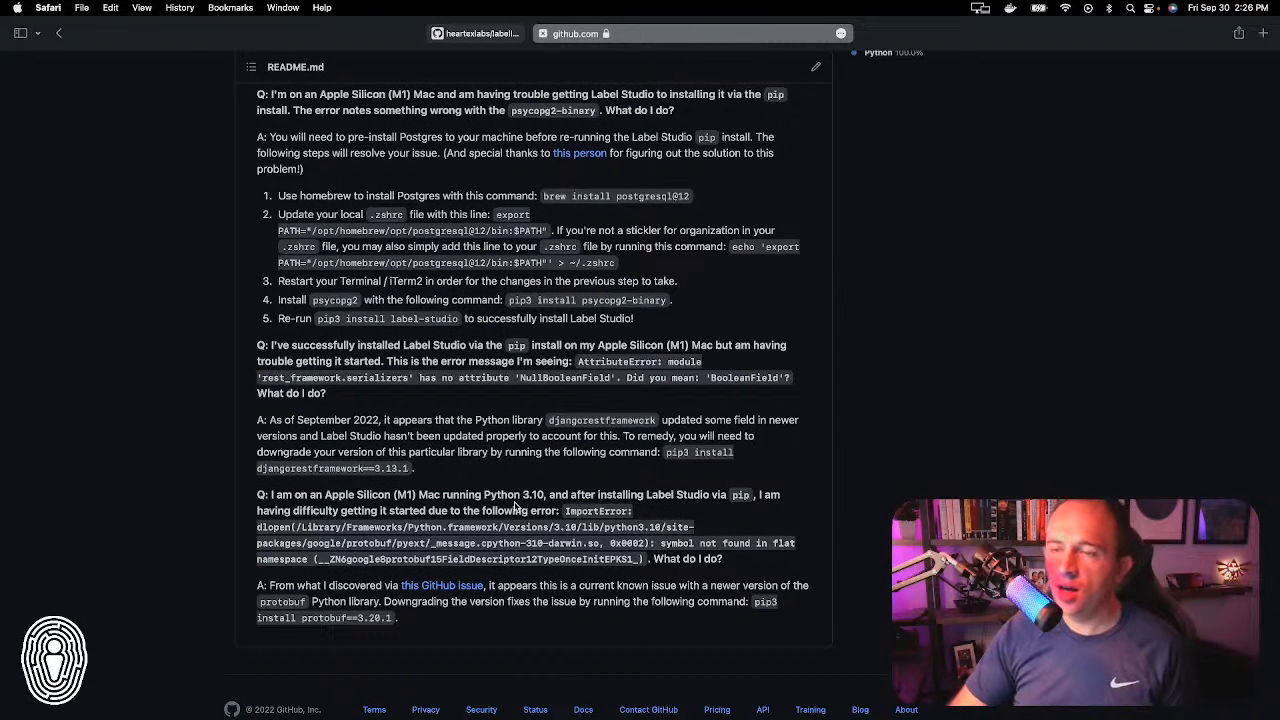
Switch to iTerm and launch Label Studio from the cv-rock-paper-scissors folder with the label-studio command
key(ctrl+Left)
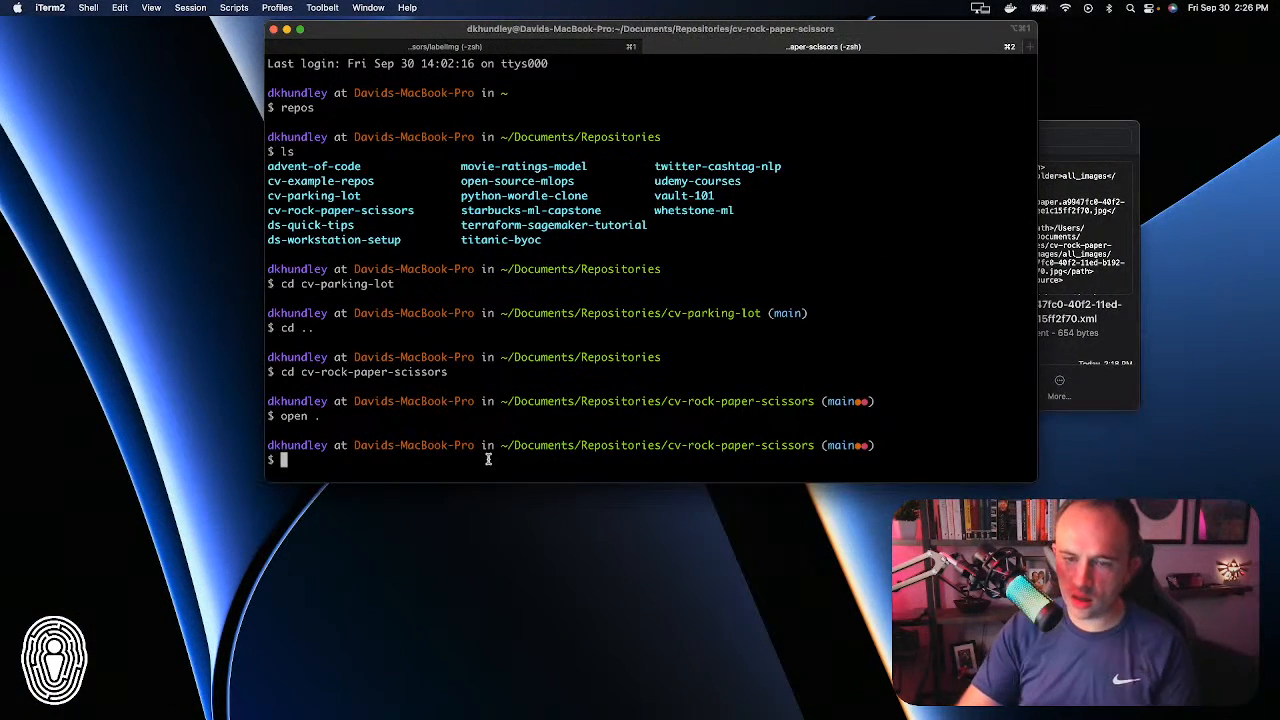
text(label-st)
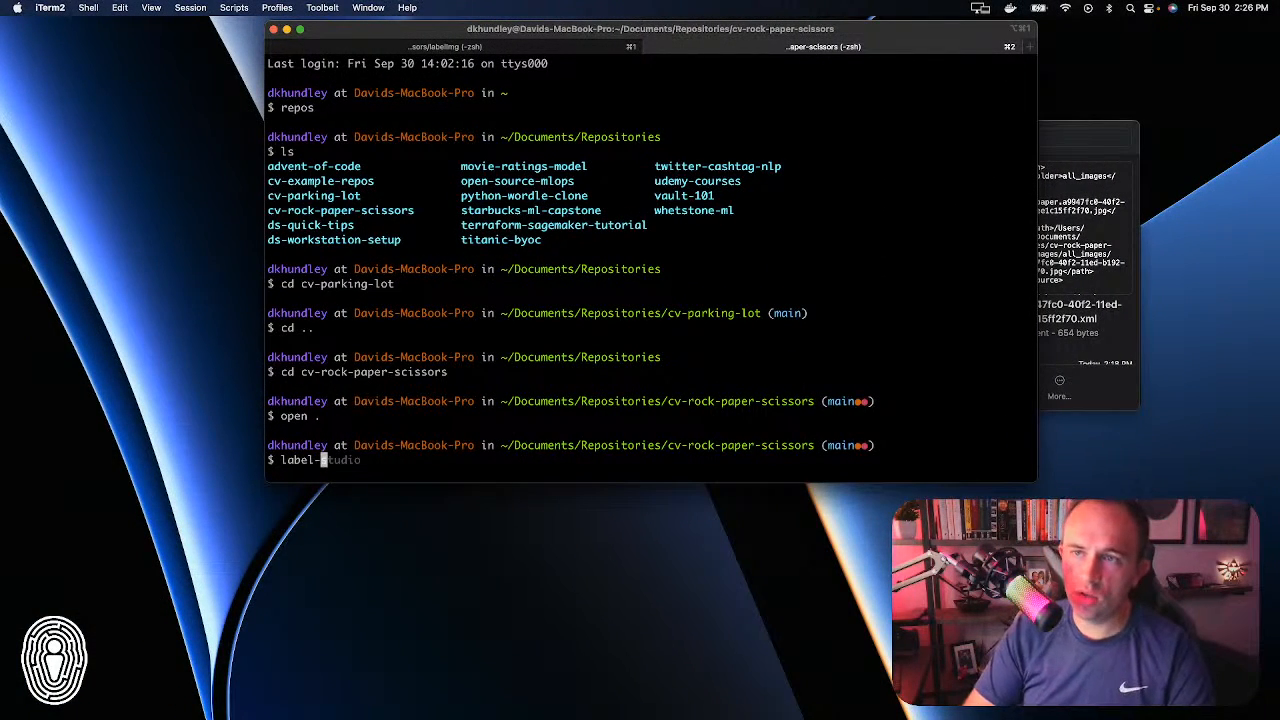
text(udio)
key(Return)
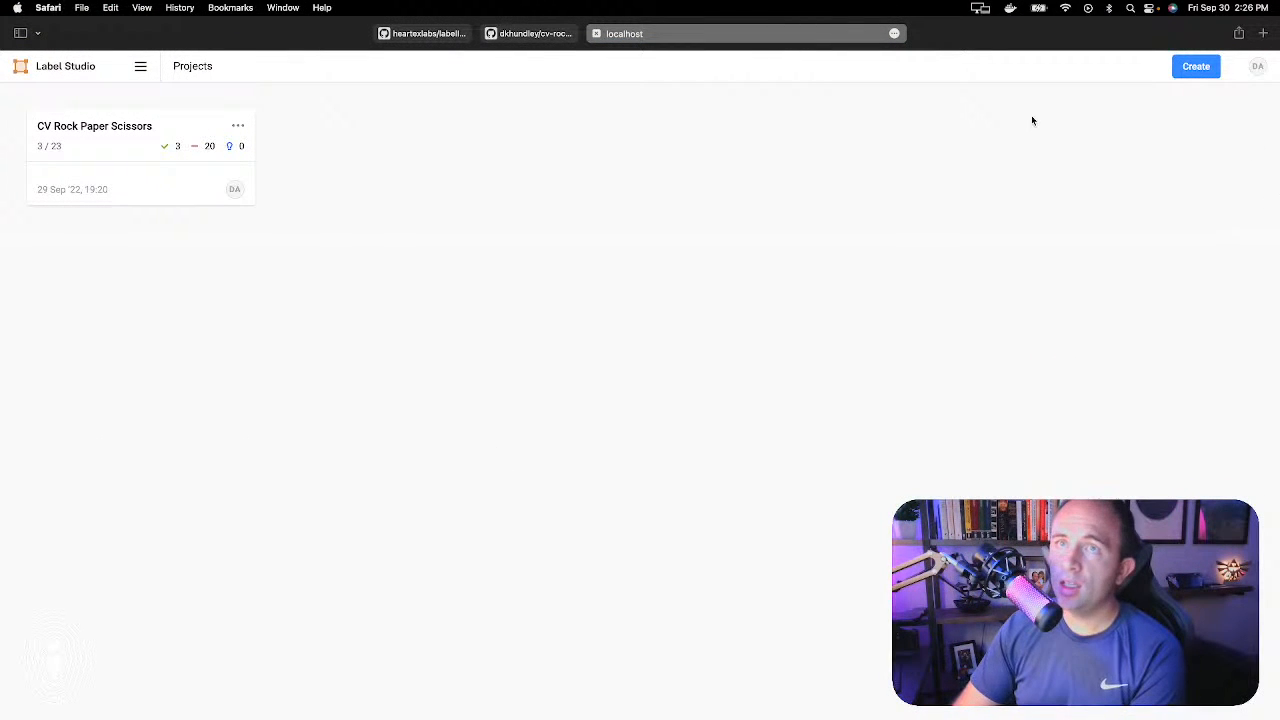
Delete the existing CV Rock Paper Scissors project through the Danger Zone of its settings
click(1266, 73)
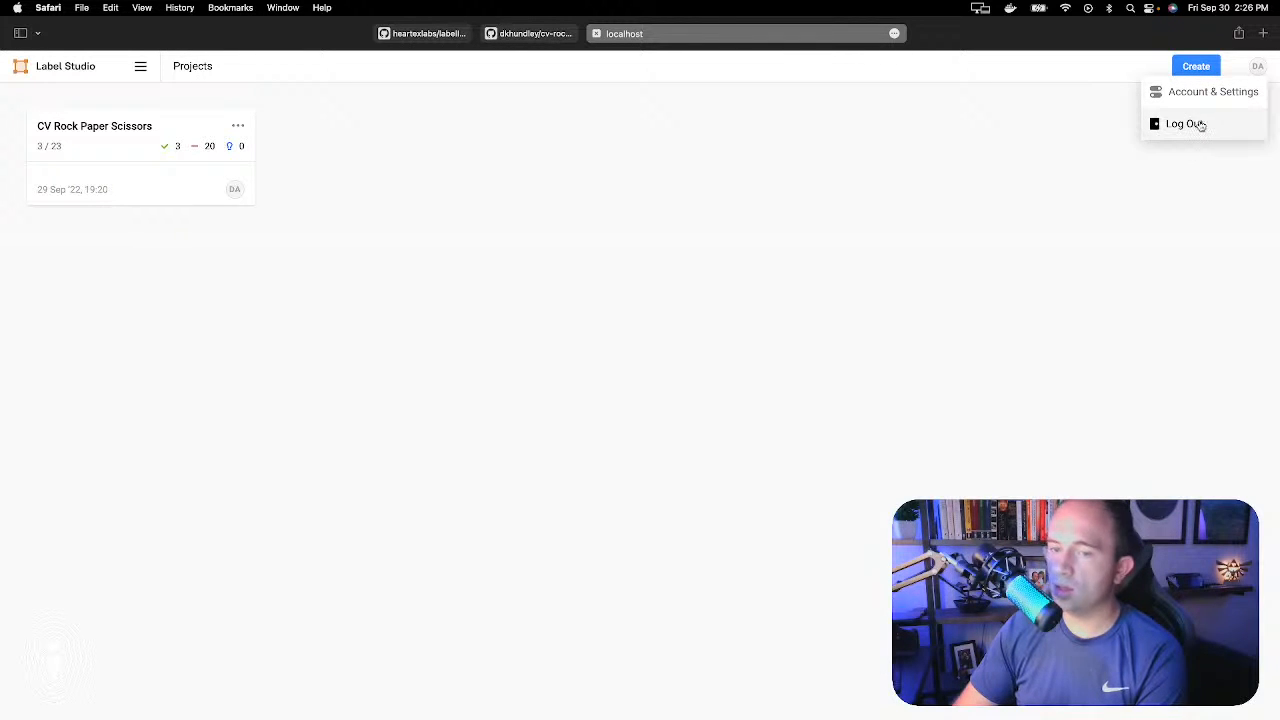
click(143, 174)
scroll(129, 277, left, 5)
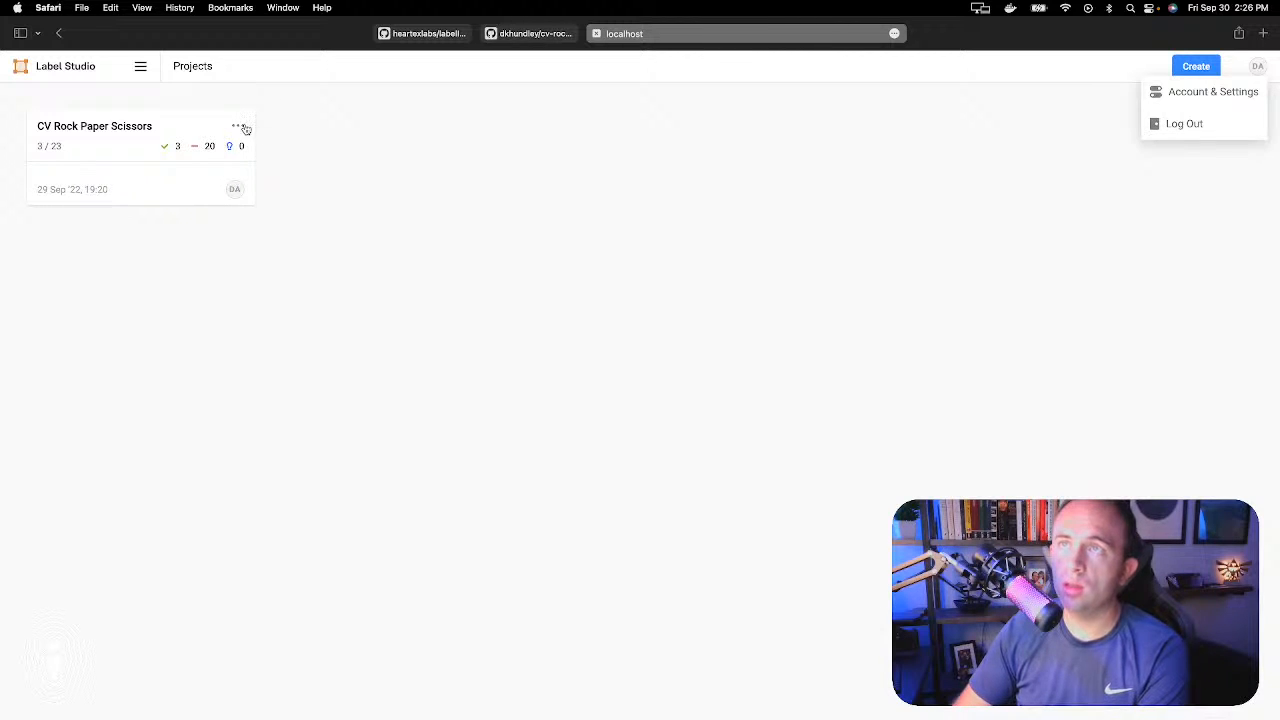
click(238, 127)
click(237, 128)
click(237, 128)
click(253, 149)
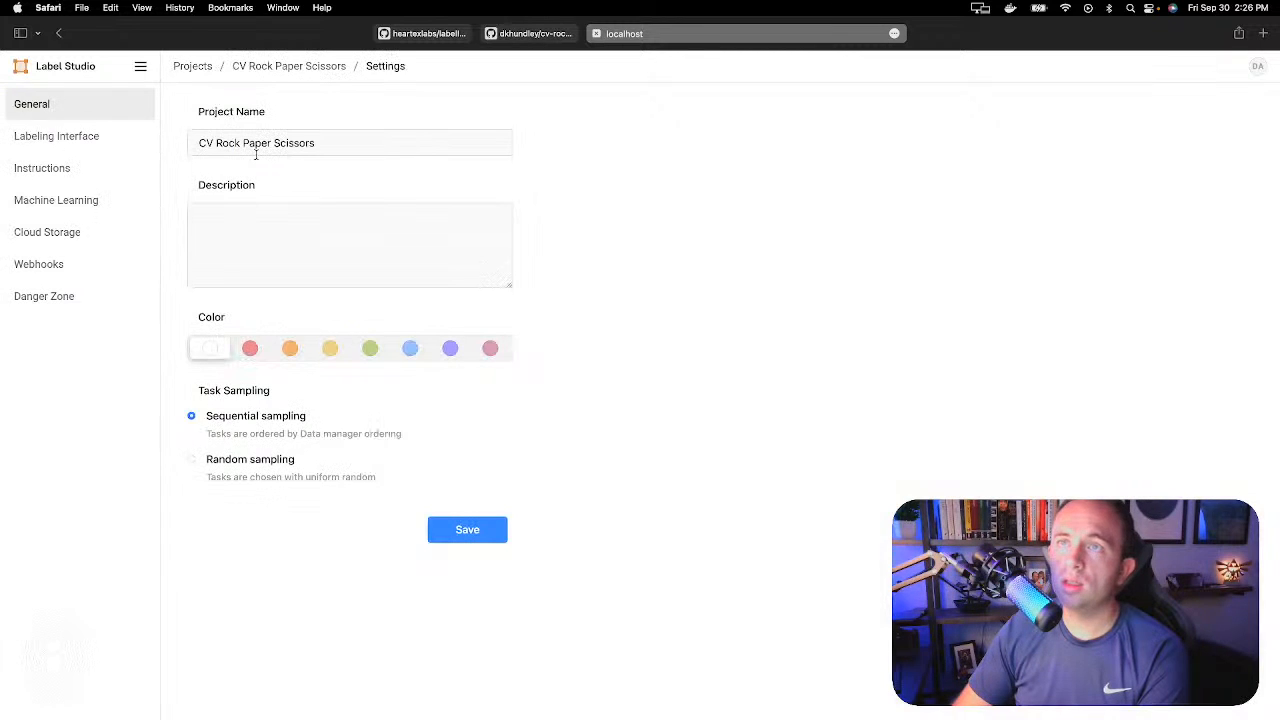
click(62, 296)
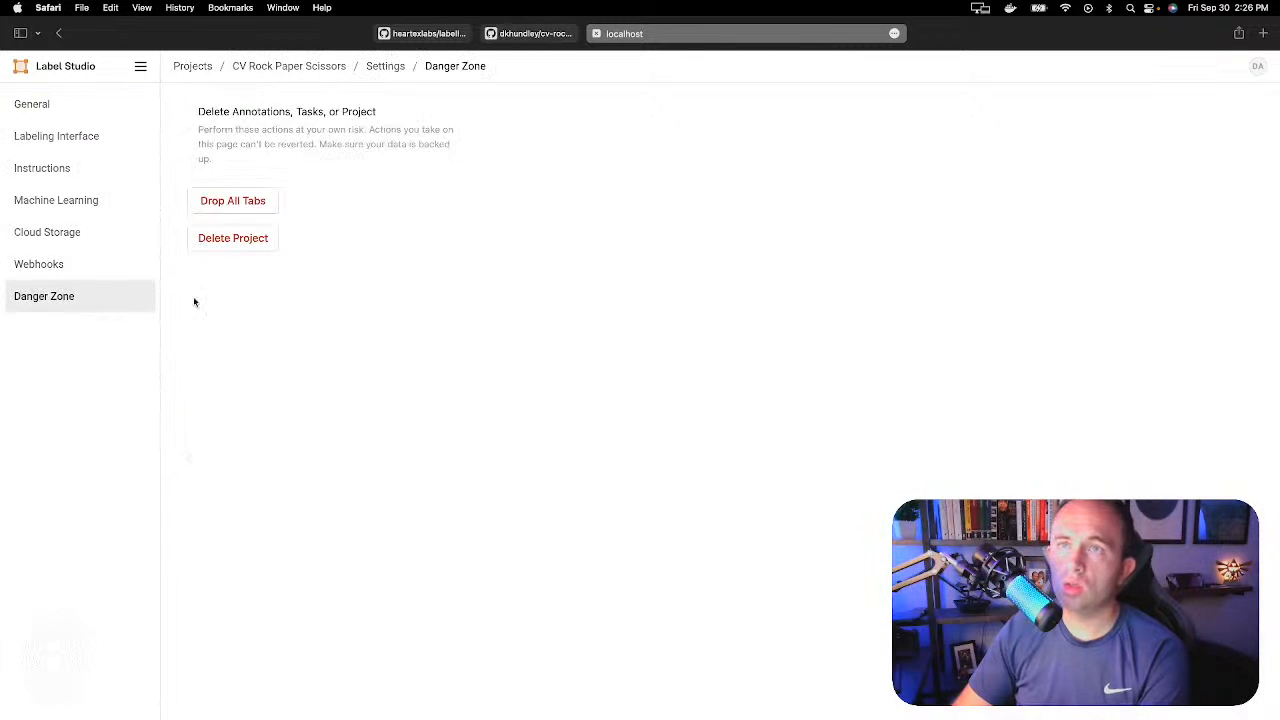
click(240, 240)
click(720, 436)
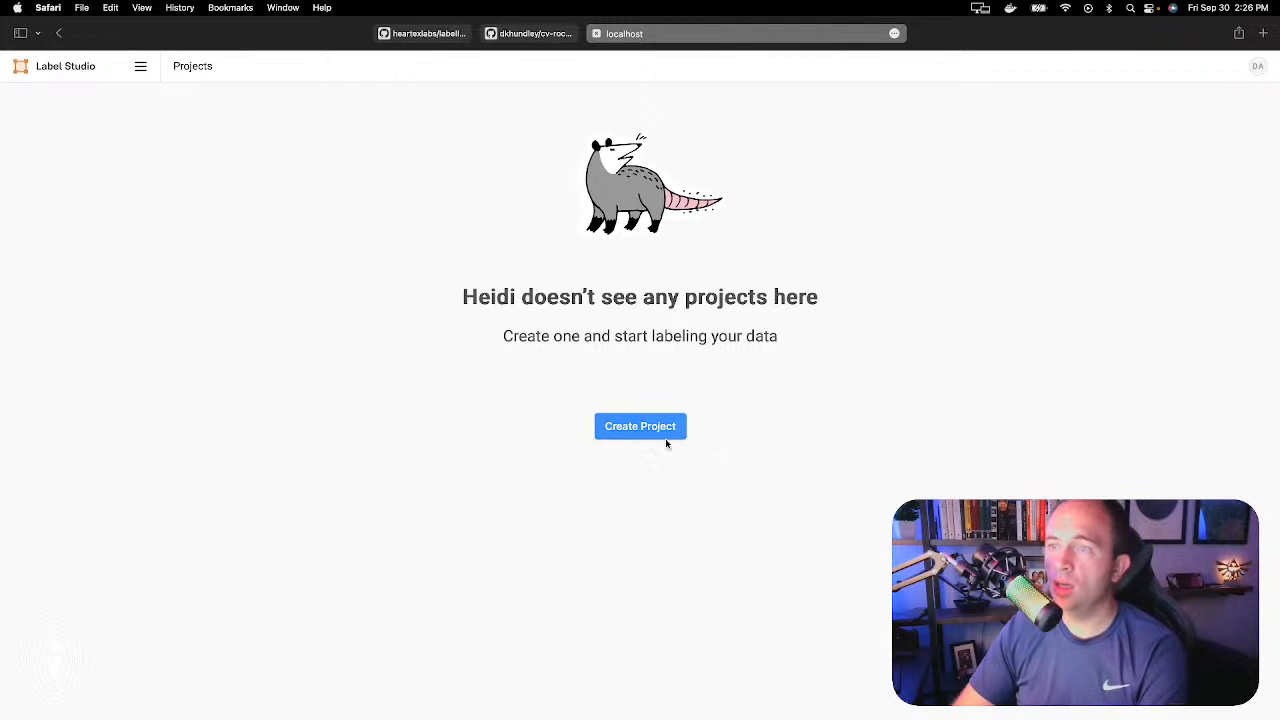
Log out of Label Studio and check the saved-password suggestions for the log-in form's e-mail field
click(1258, 67)
click(1224, 125)
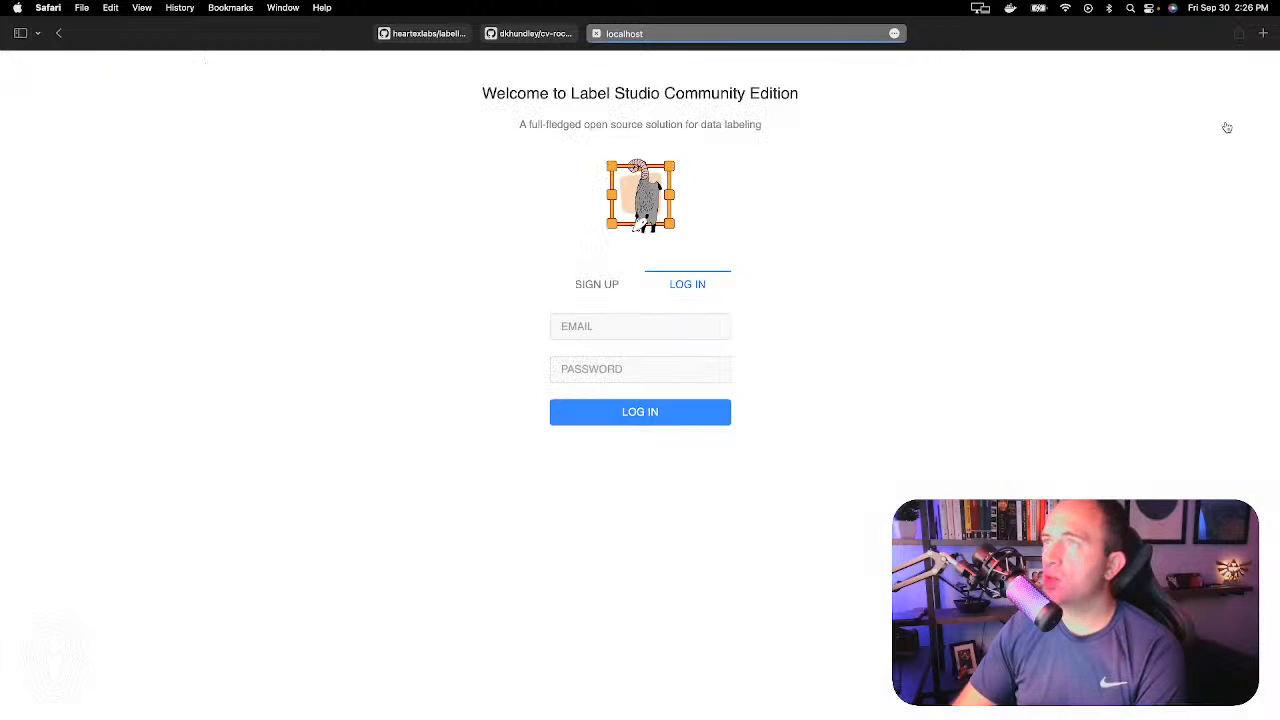
click(655, 330)
click(840, 300)
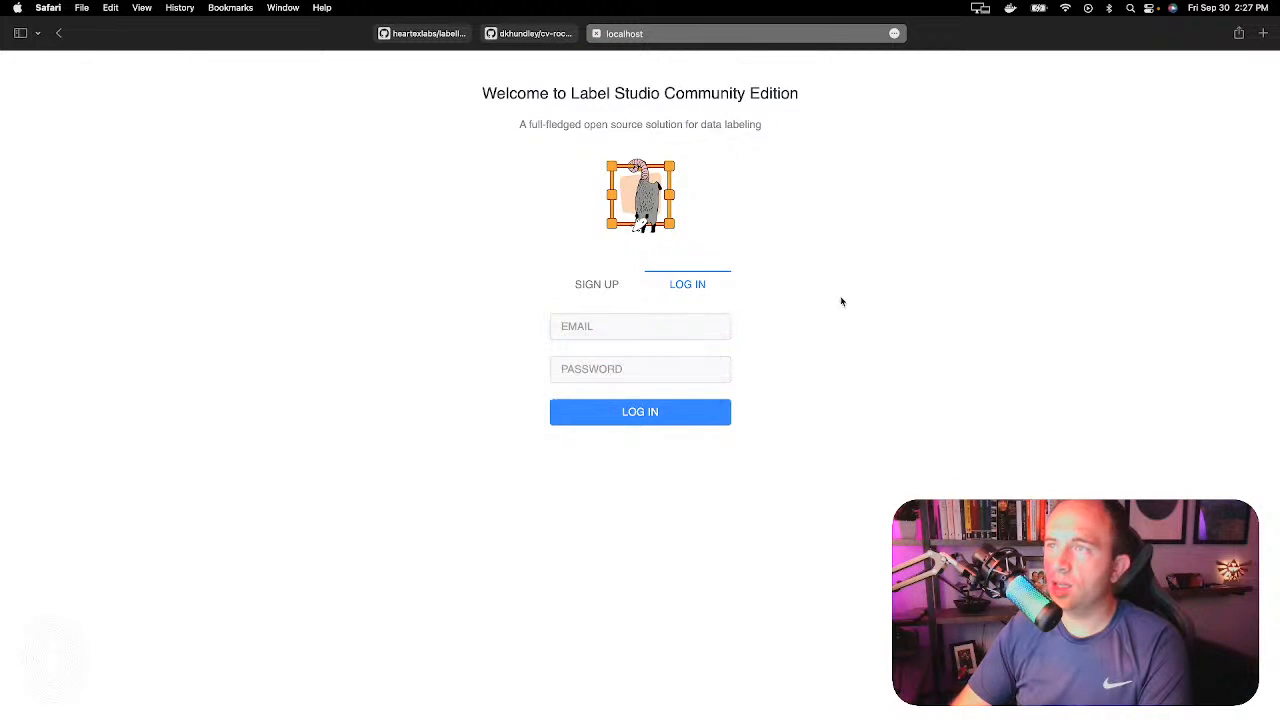
click(631, 327)
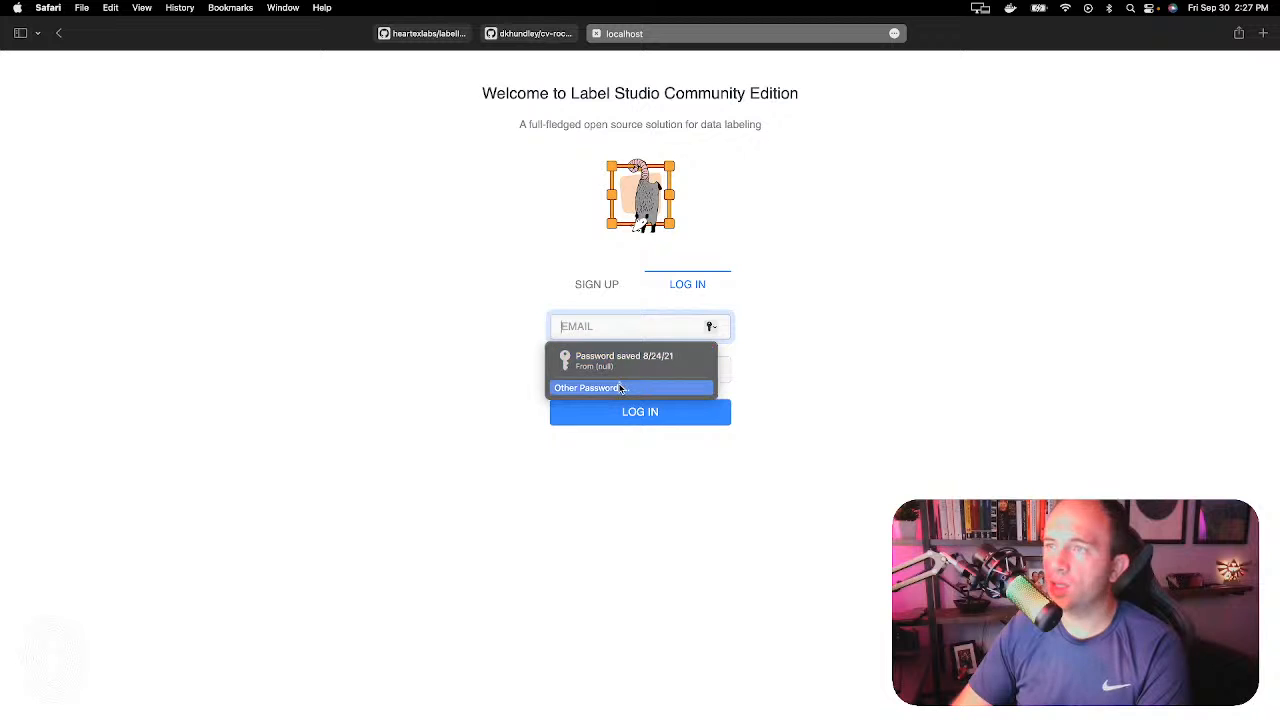
click(886, 342)
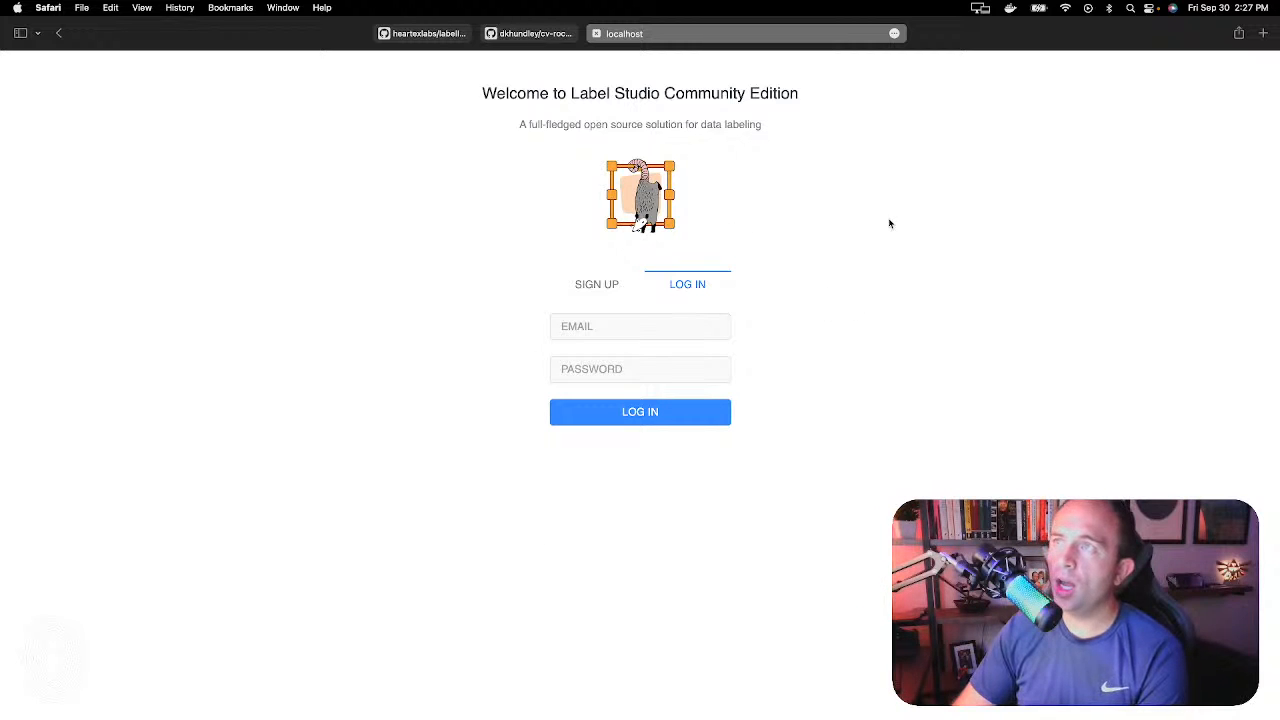
Sign up for a Label Studio account, filling in the e-mail and account password
click(594, 285)
click(706, 288)
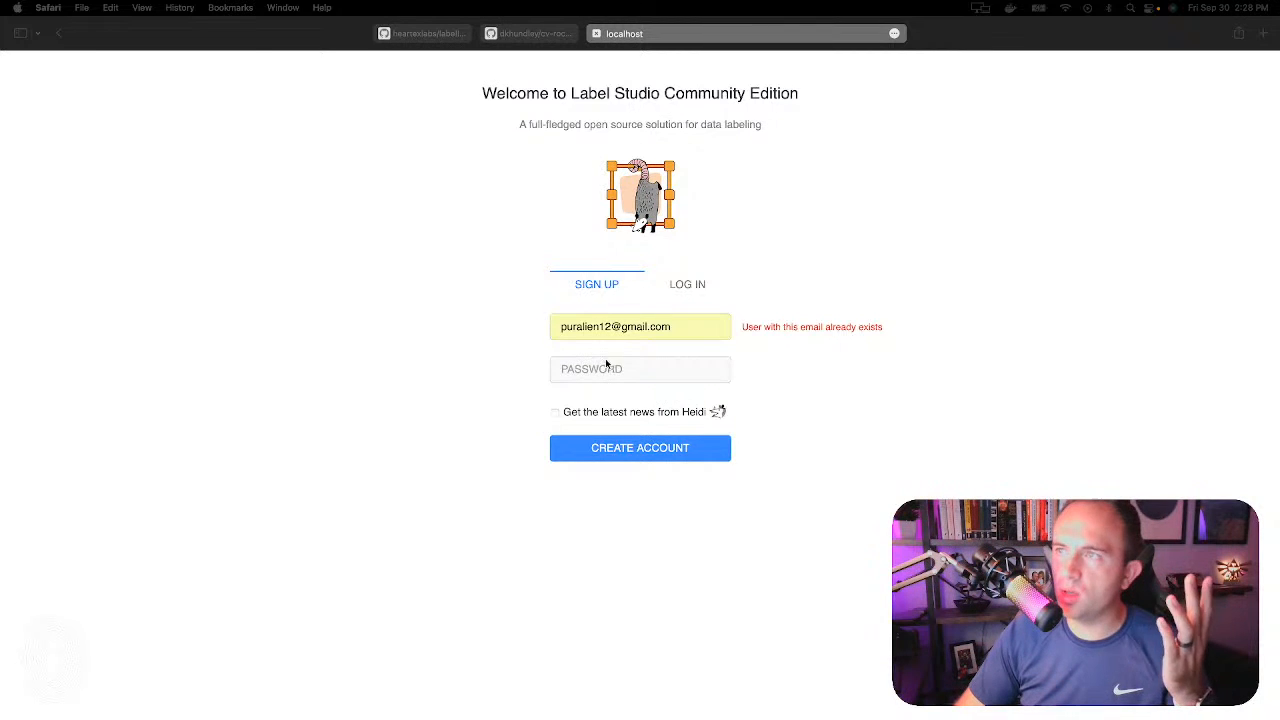
click(641, 371)
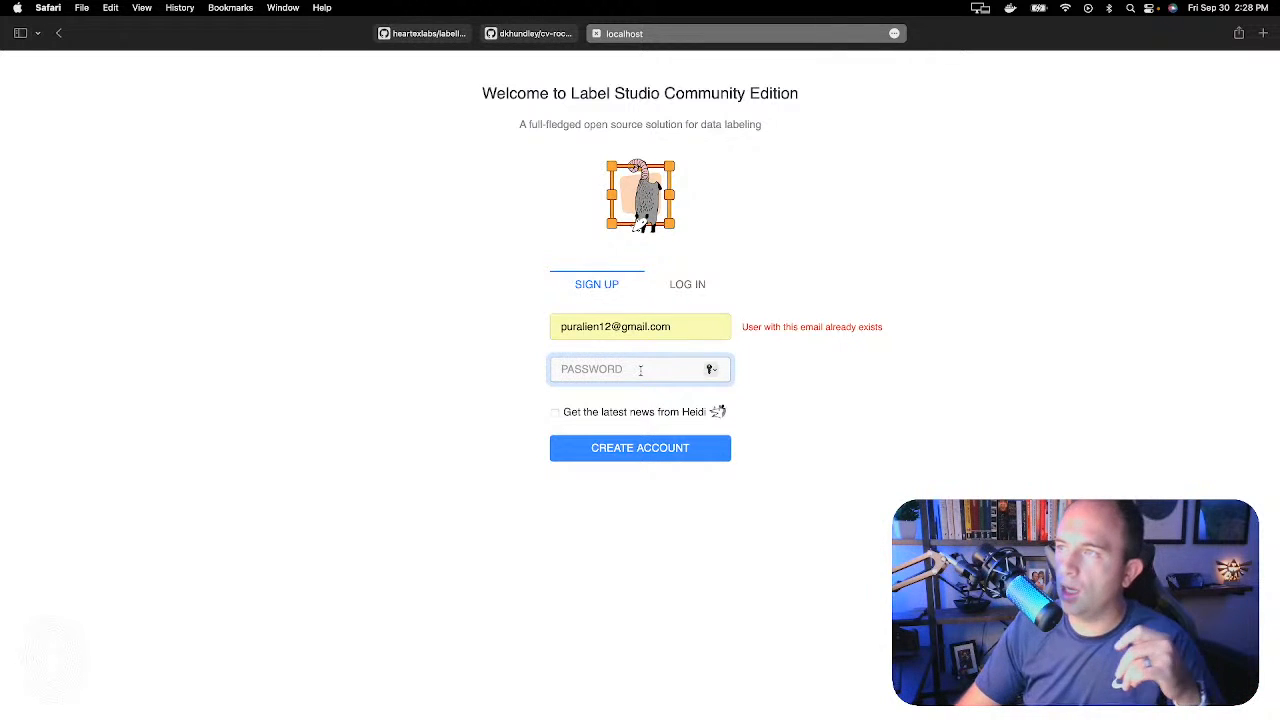
click(712, 368)
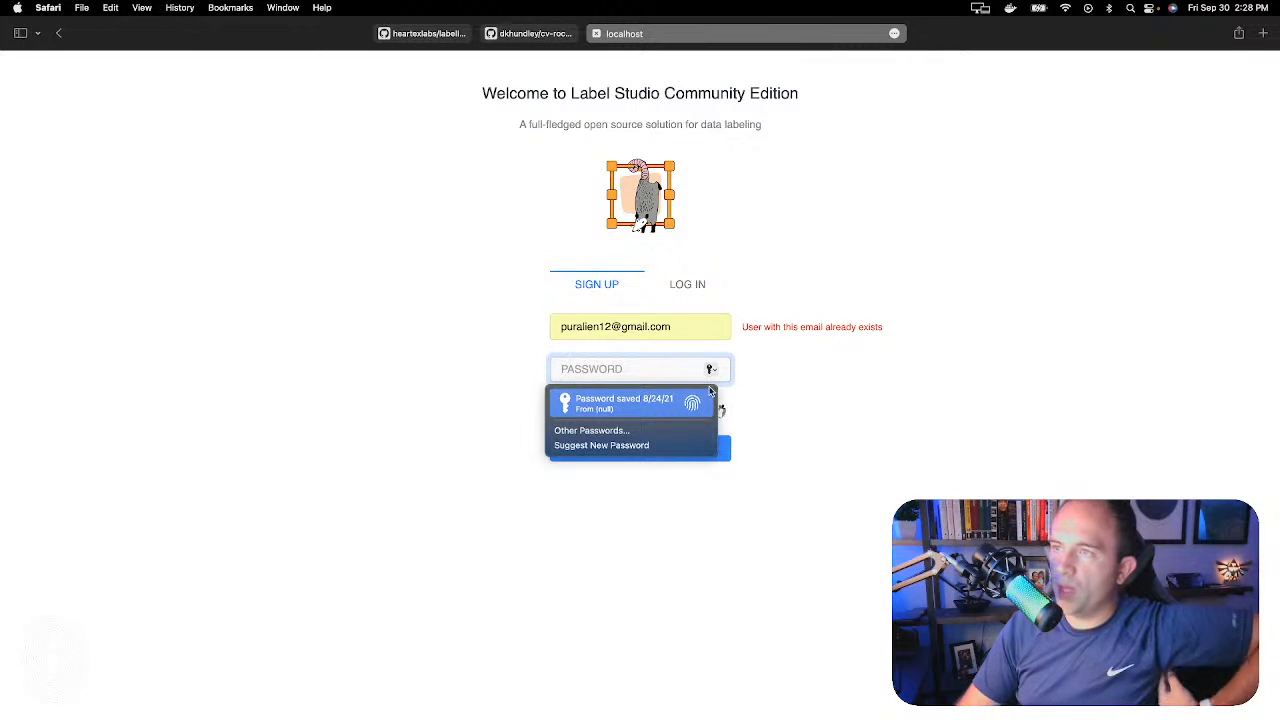
click(679, 449)
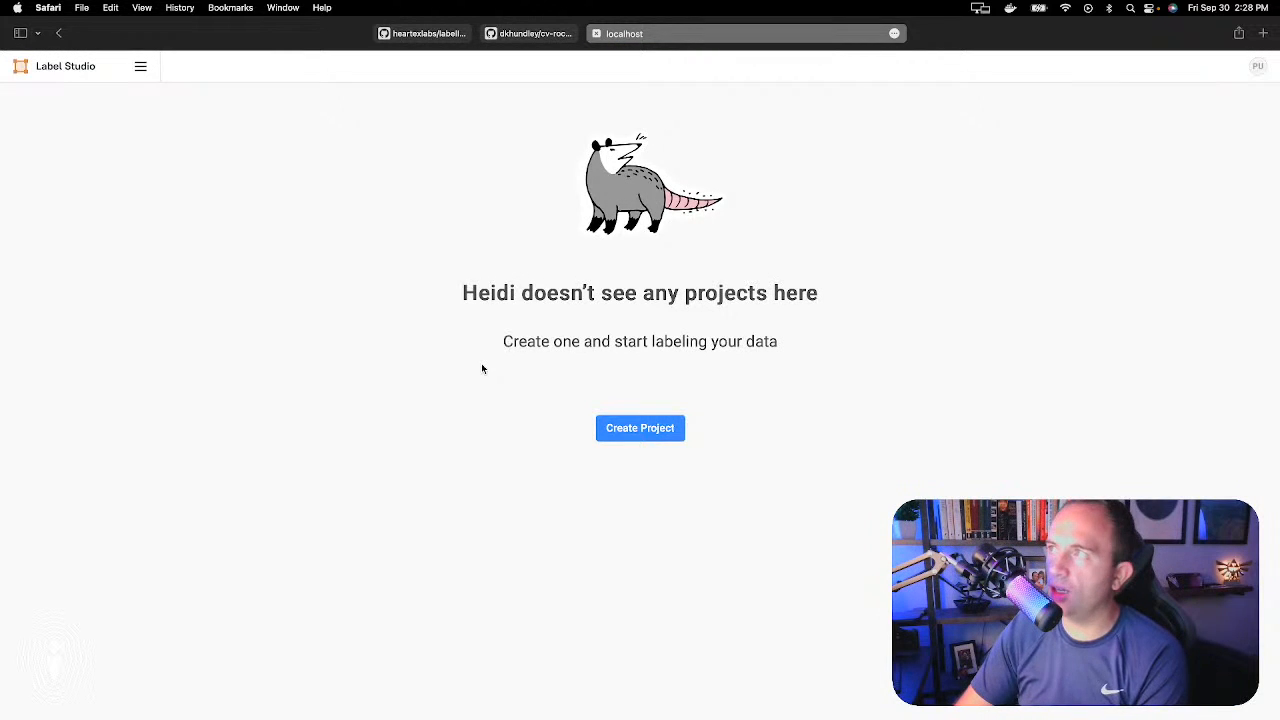
Create a project named "CV Rock Paper Scissors" with an empty description and save it
click(636, 430)
key(Tab)
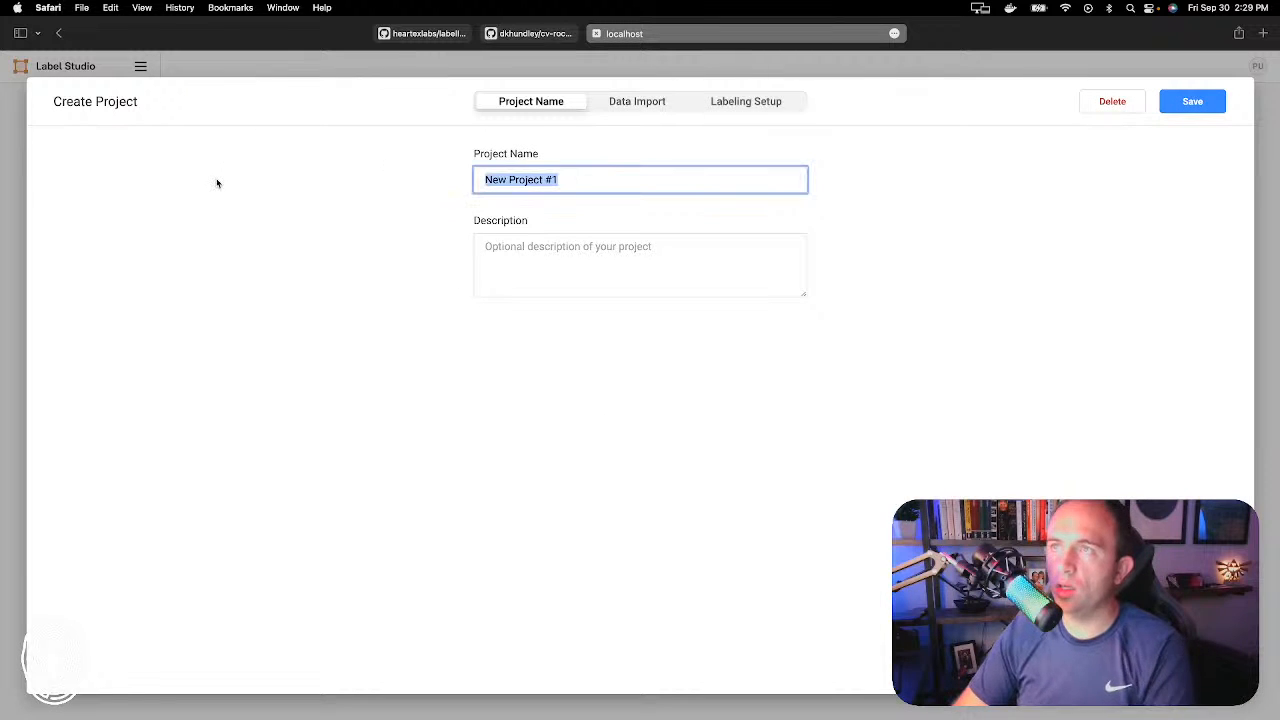
text(CV Par)
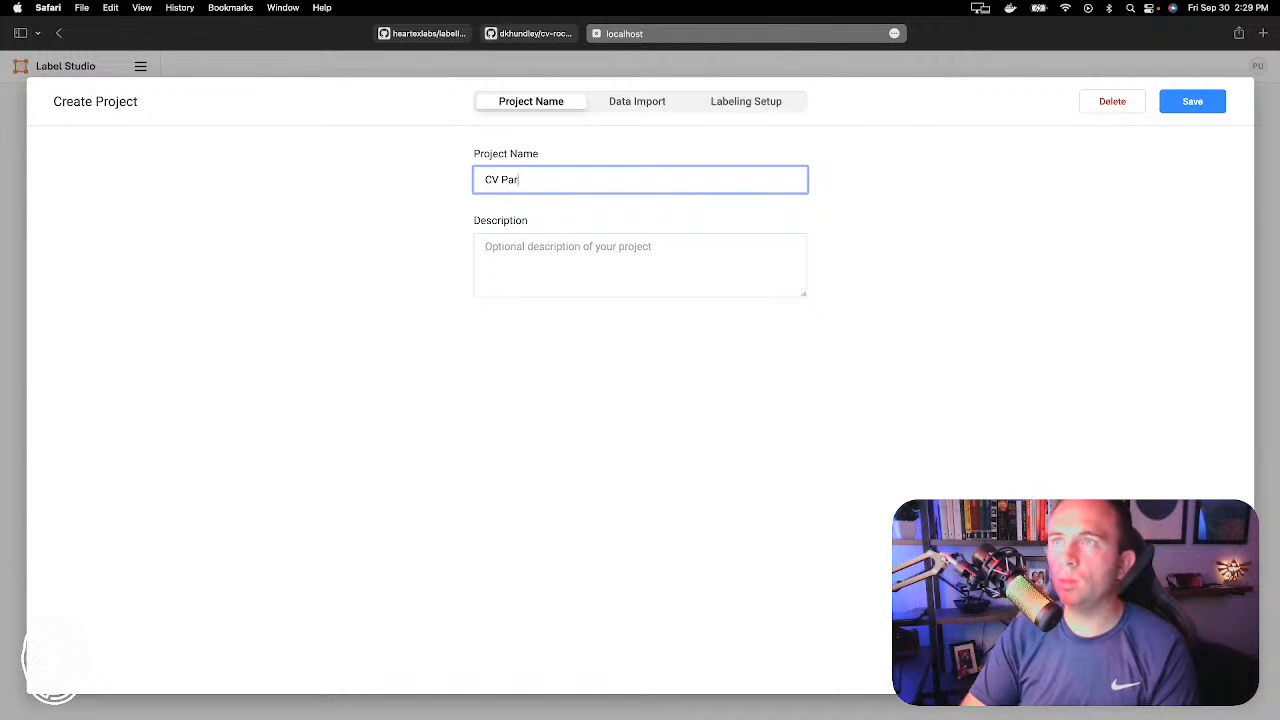
text(Rokc)
key(BackSpace)
key(BackSpace)
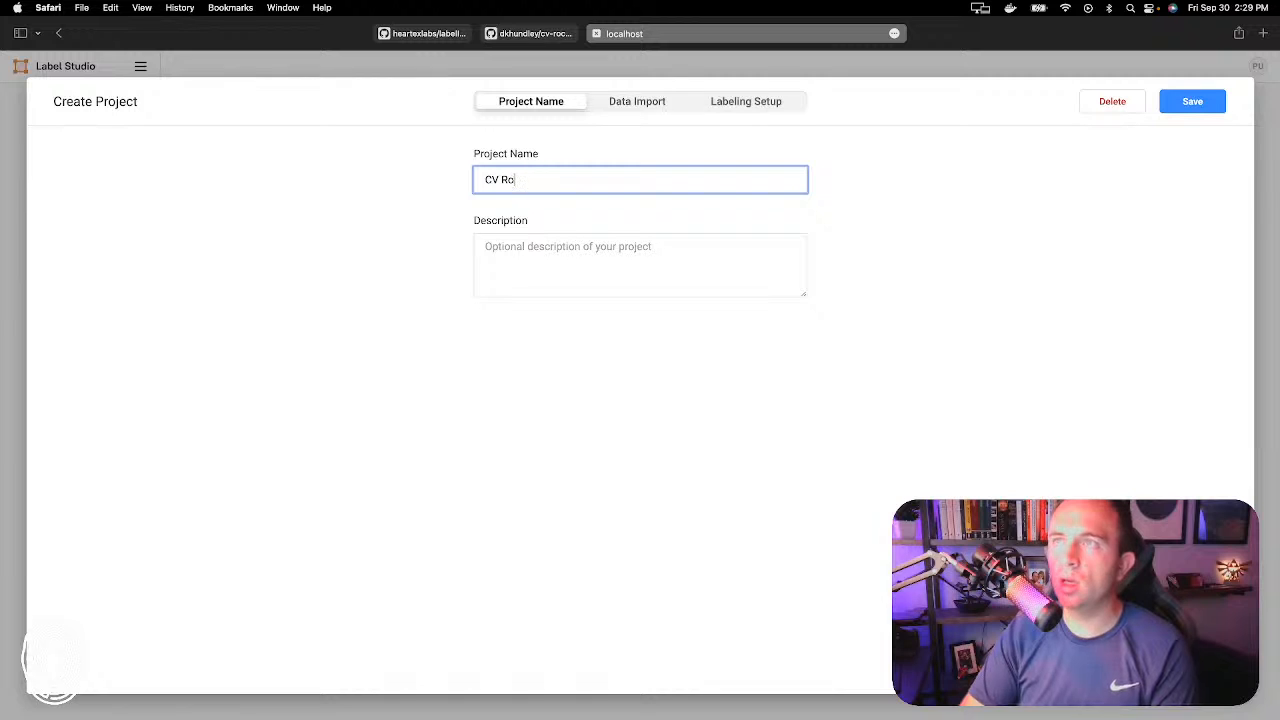
text(ck Paper Scissors)
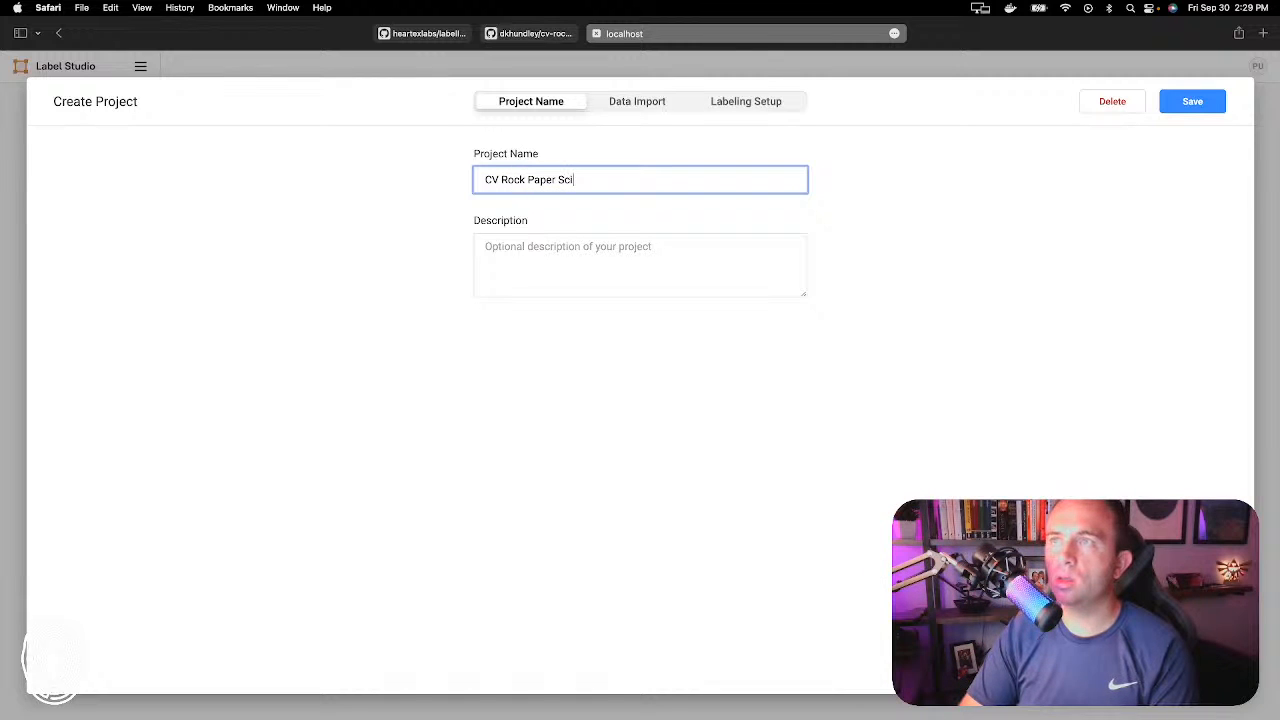
click(685, 268)
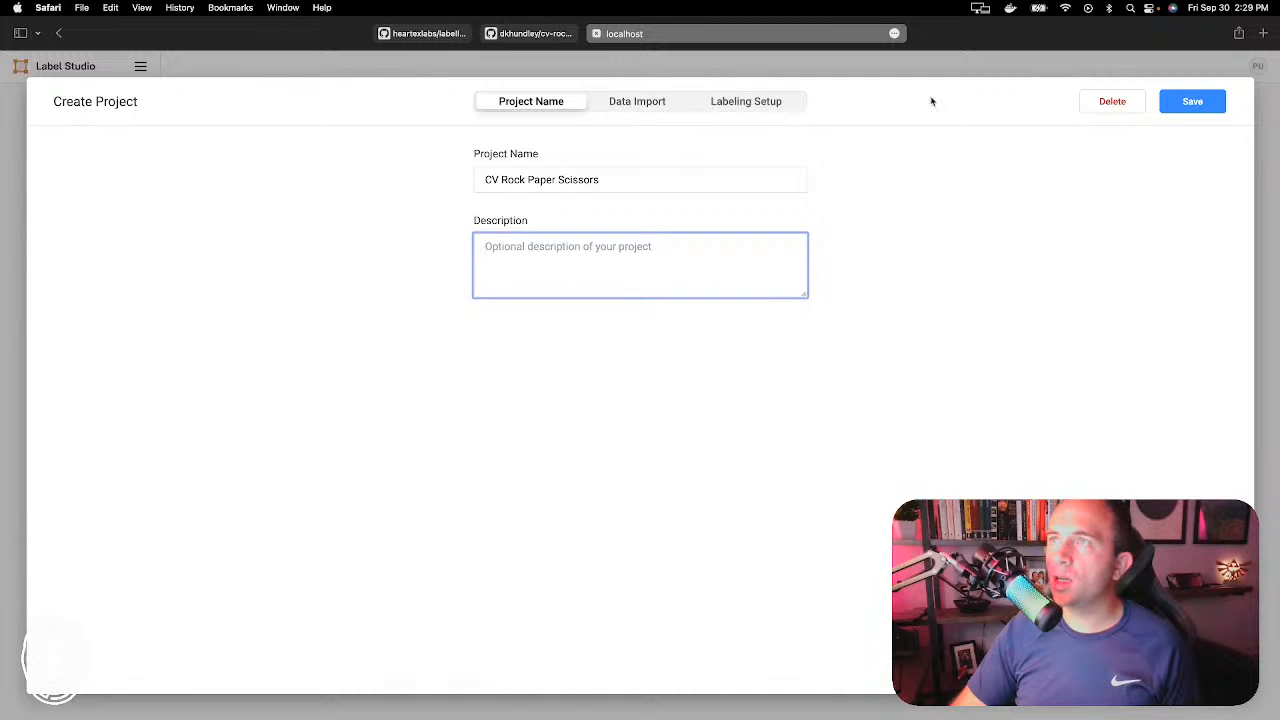
click(1201, 104)
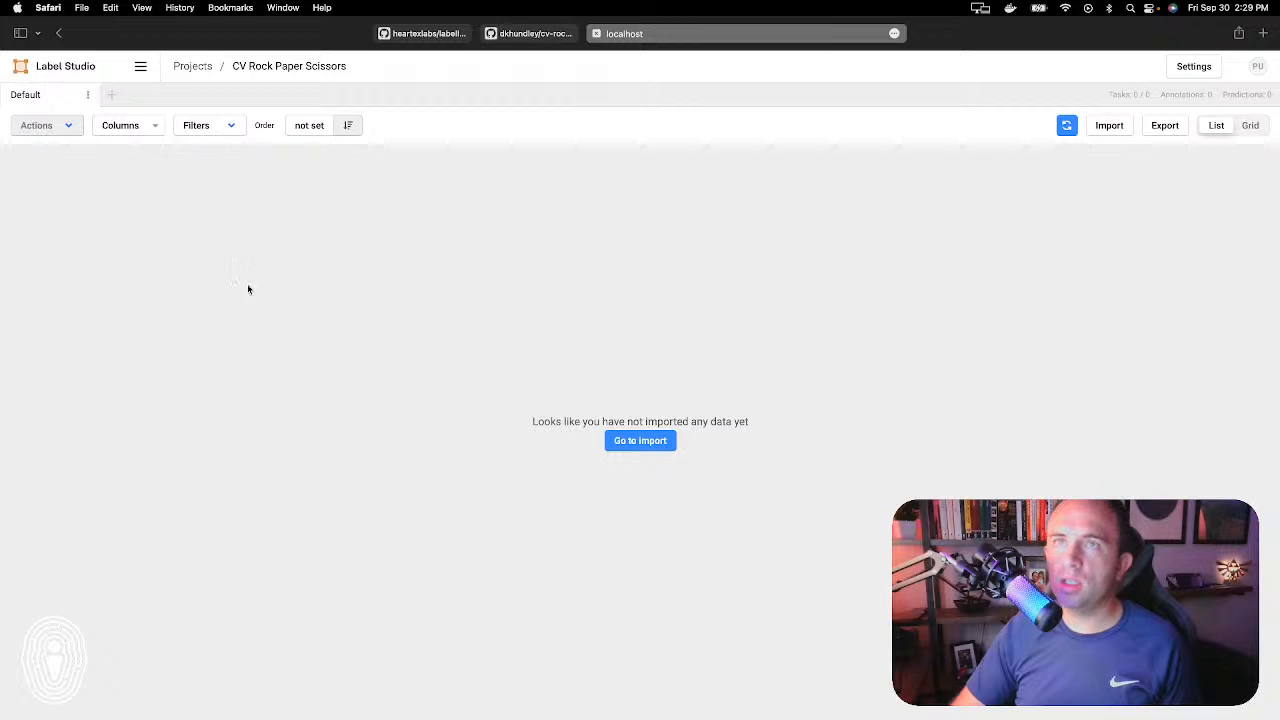
Open the CV Rock Paper Scissors project's data import and browse to the cv-rock-paper-scissors repository's all_images folder for upload
click(197, 68)
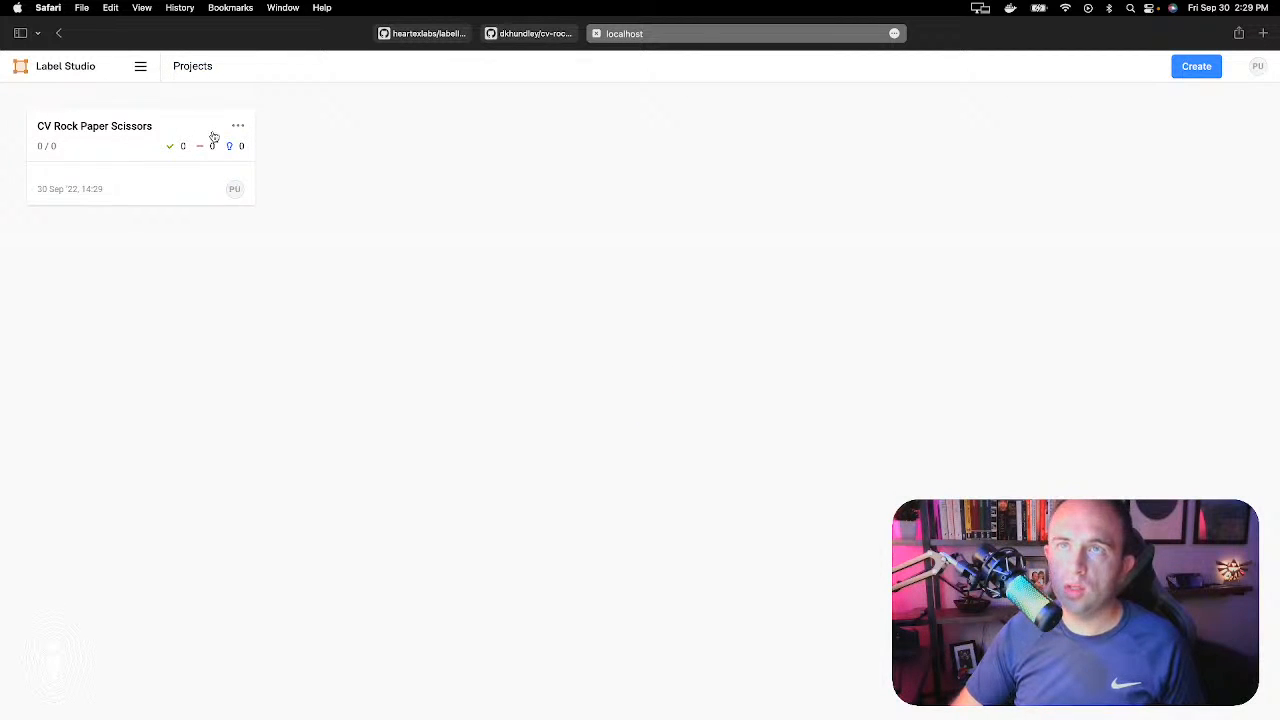
click(92, 141)
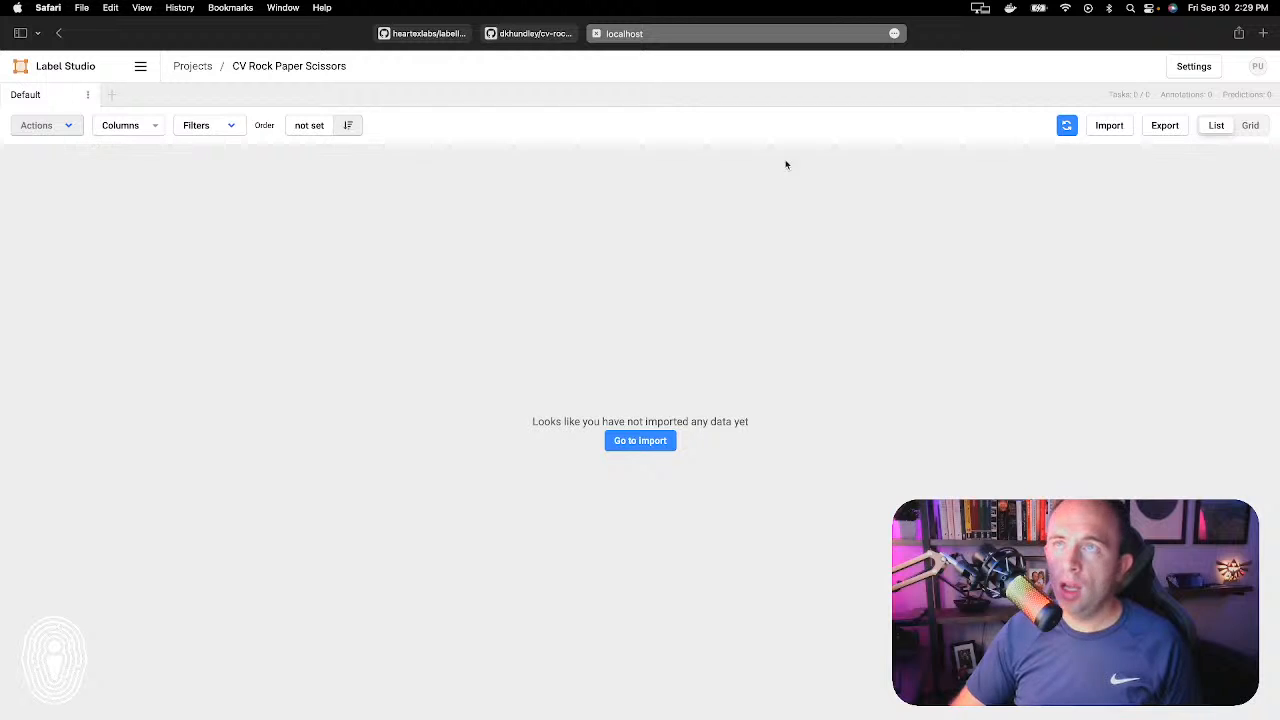
click(1110, 125)
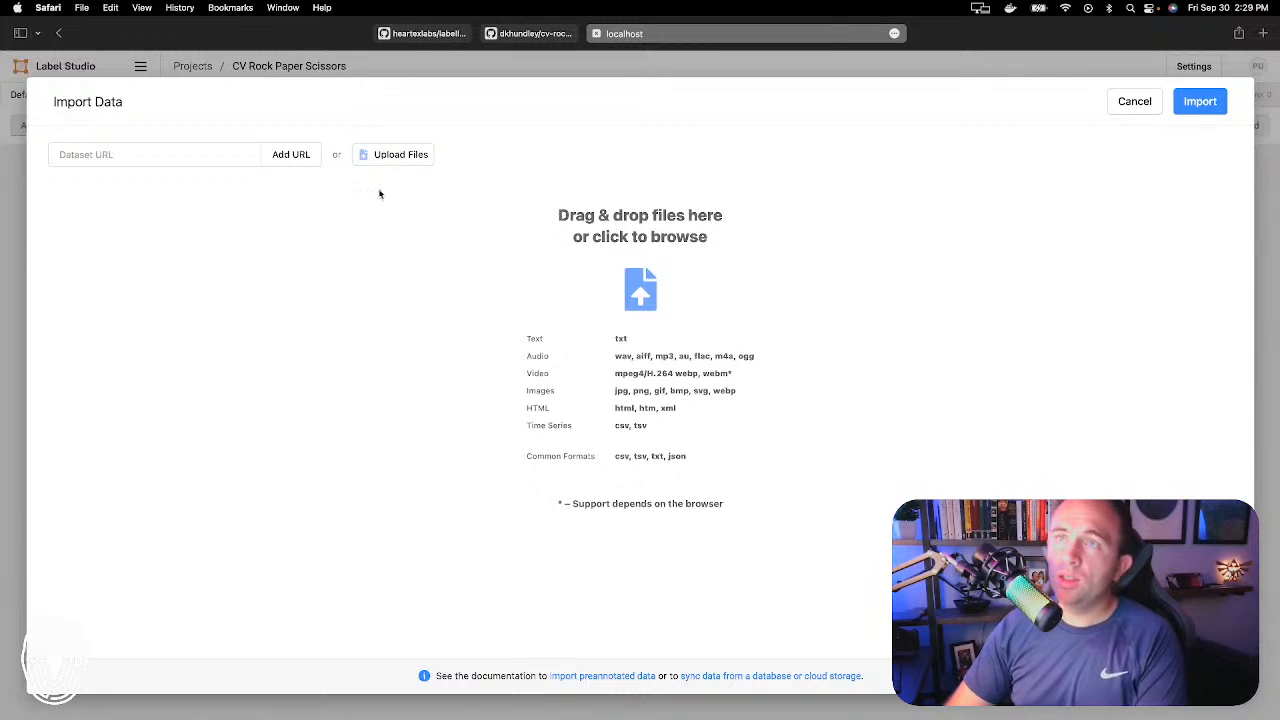
click(381, 156)
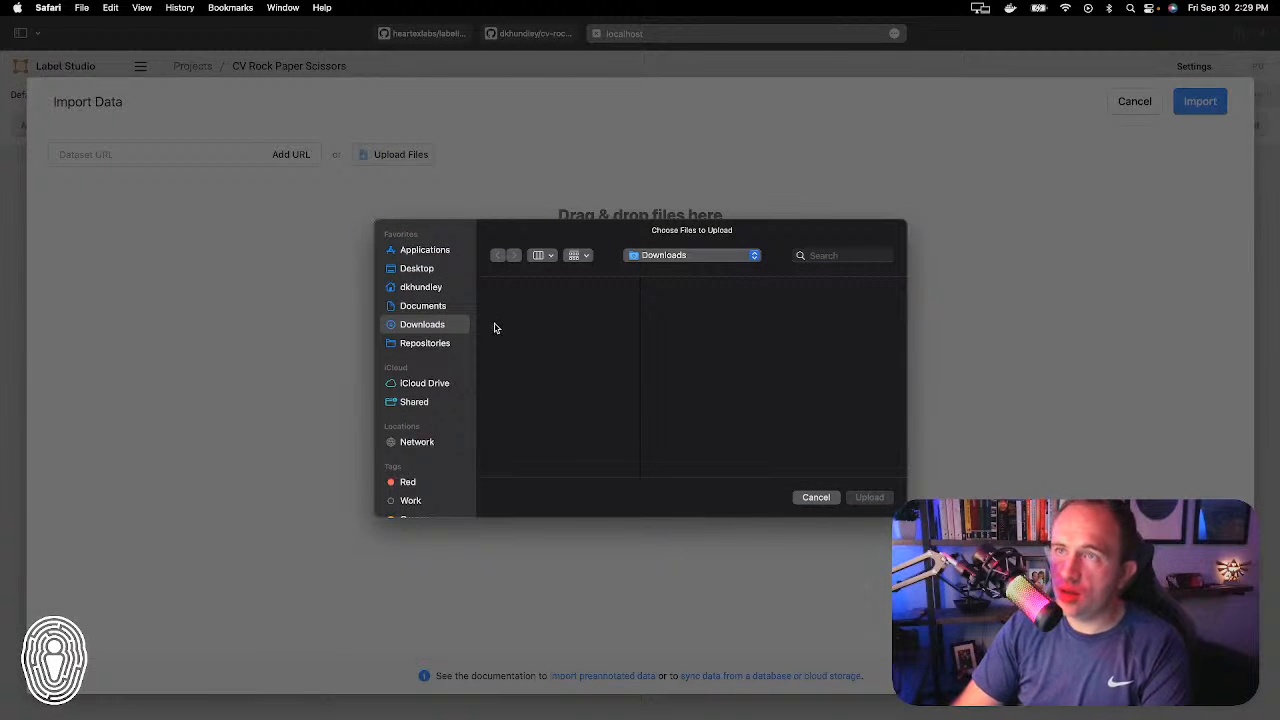
click(423, 305)
click(540, 287)
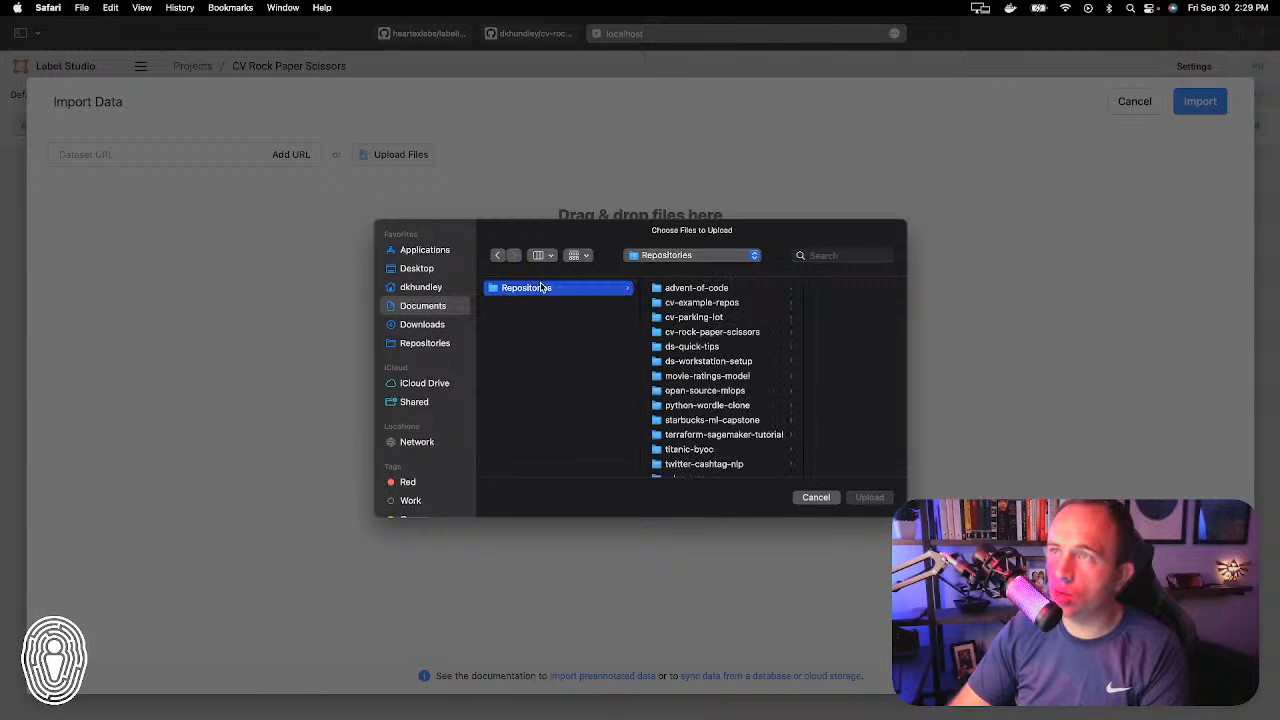
click(715, 332)
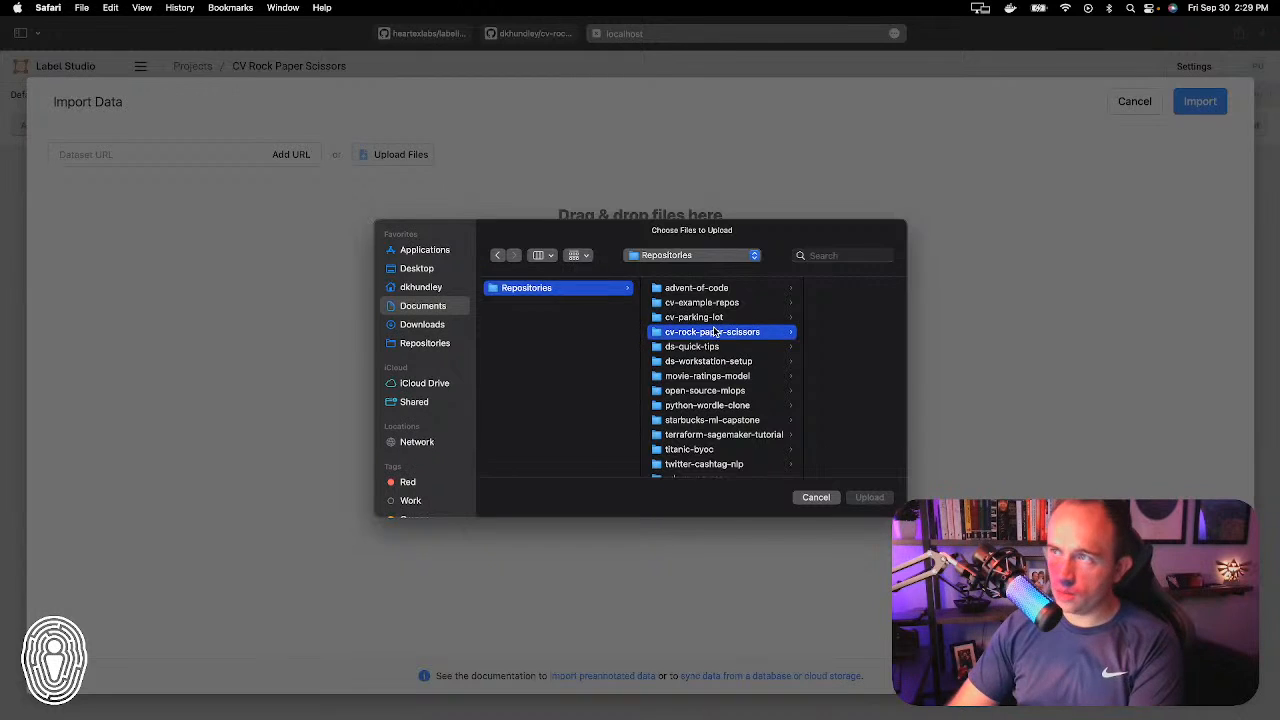
click(823, 302)
click(823, 287)
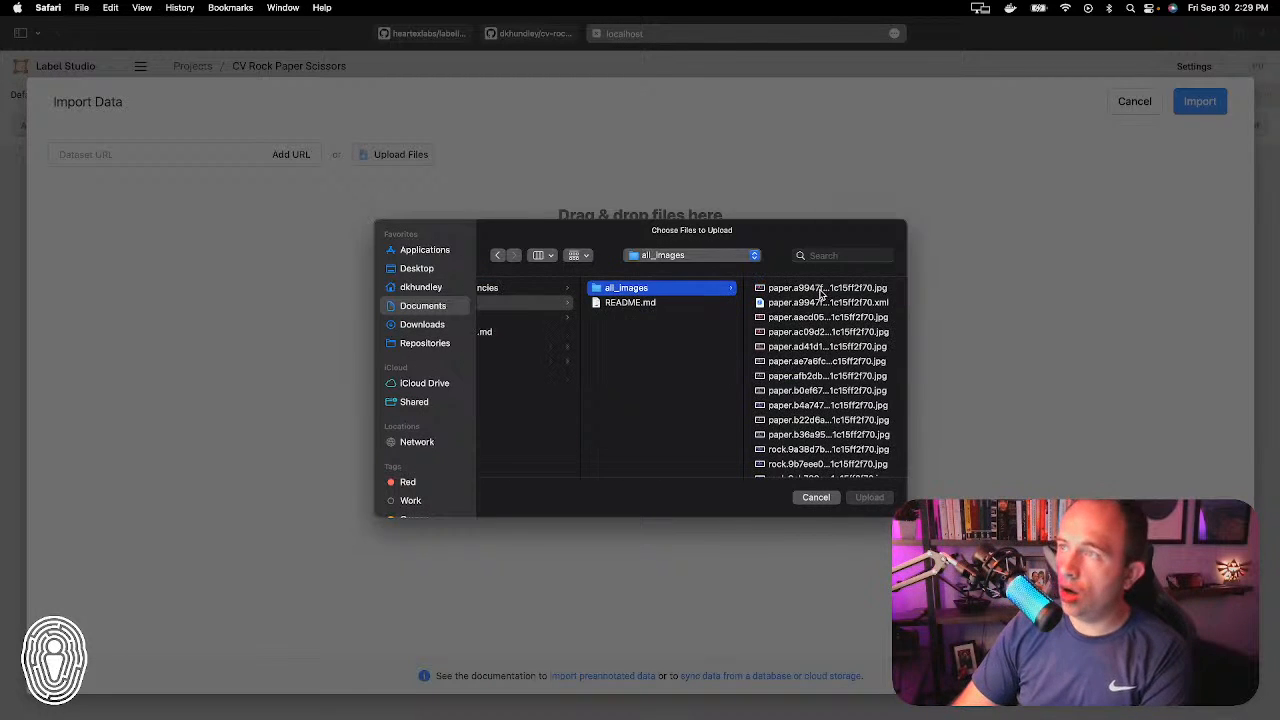
scroll(822, 290, down, 5)
scroll(822, 290, up, 5)
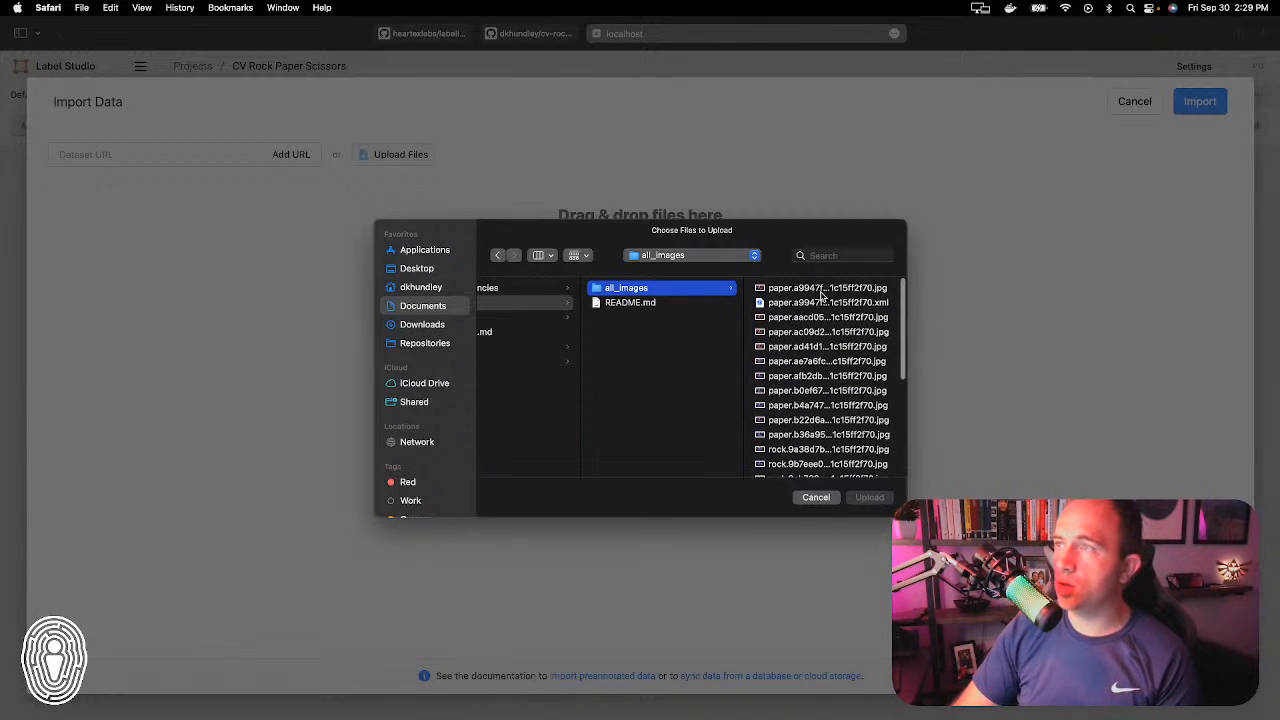
click(822, 289)
scroll(706, 306, down, 10)
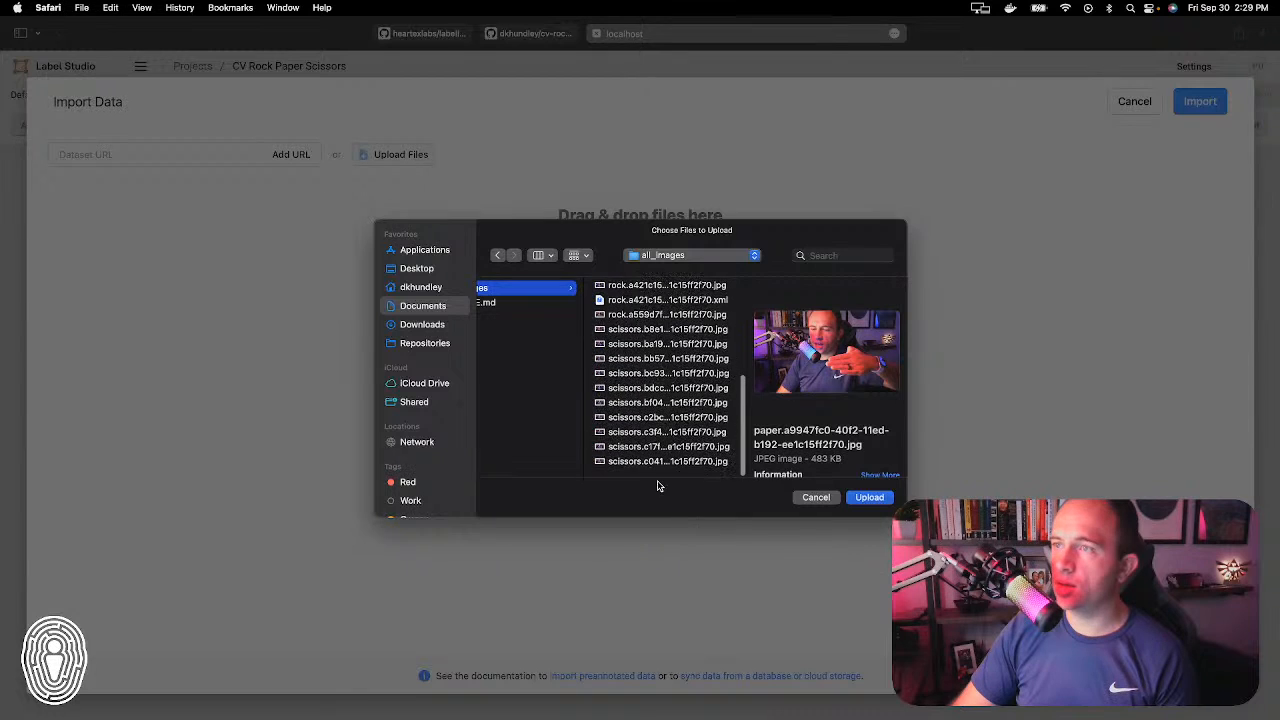
shift+click(662, 461)
scroll(705, 313, up, 10)
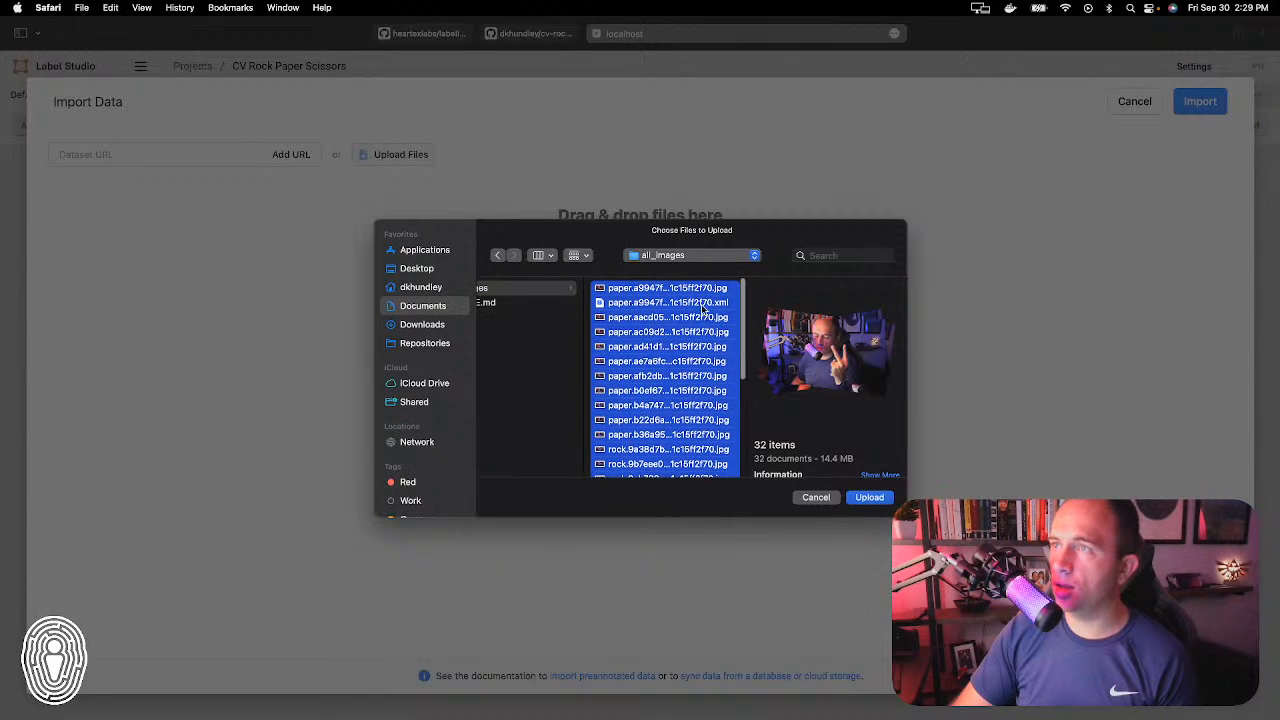
super+click(701, 306)
scroll(701, 310, up, 2)
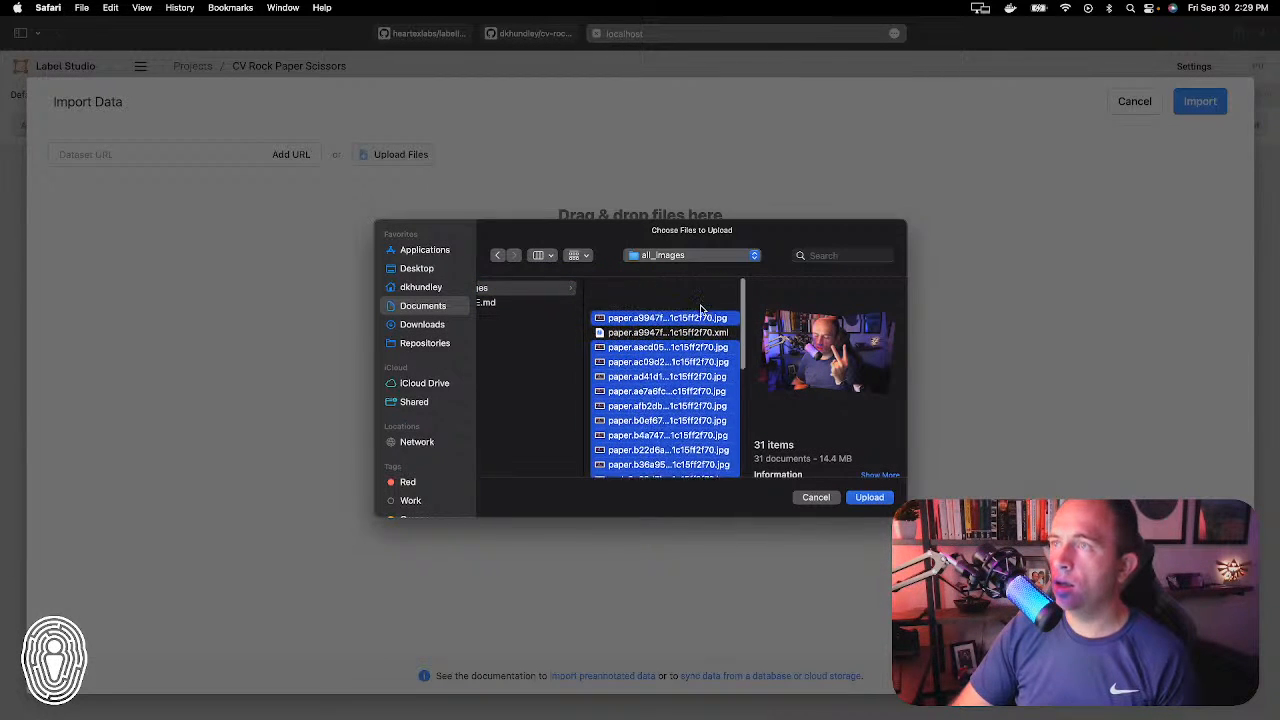
click(698, 318)
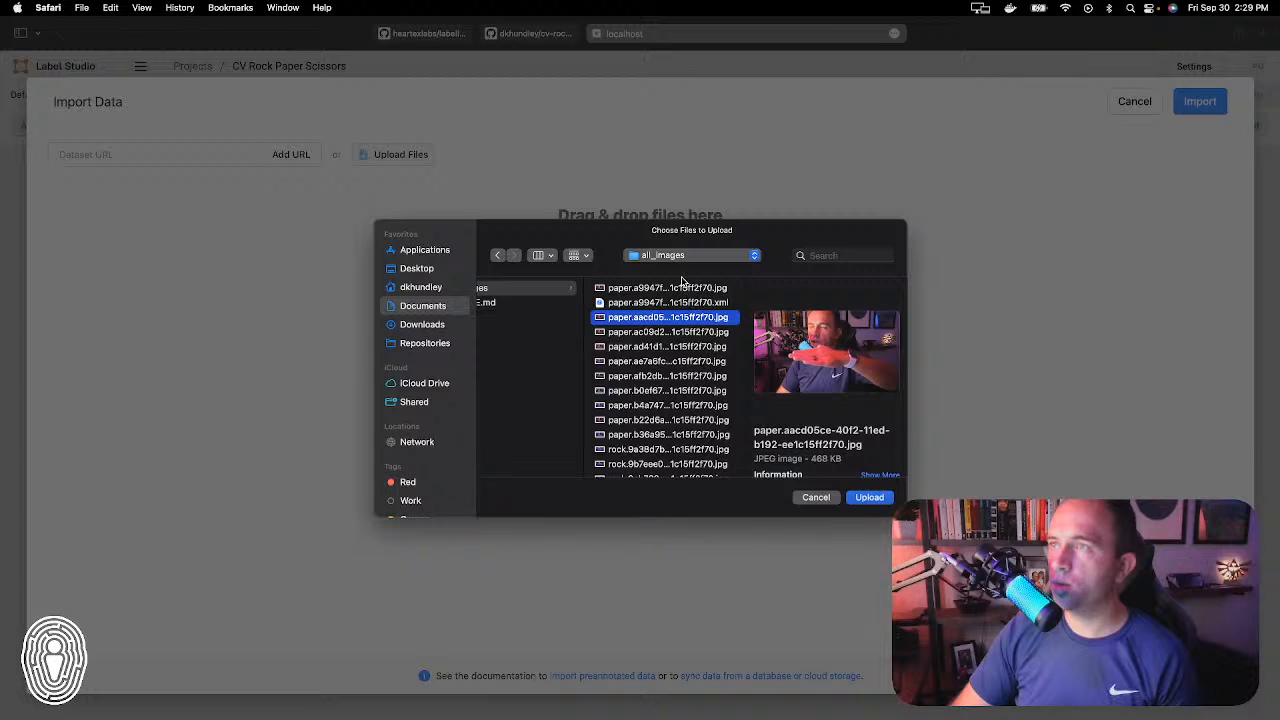
Upload all files in the all_images folder except the paper XML annotation file and import them into the project
click(683, 288)
super+click(686, 321)
scroll(685, 385, down, 10)
shift+click(679, 465)
scroll(687, 442, up, 10)
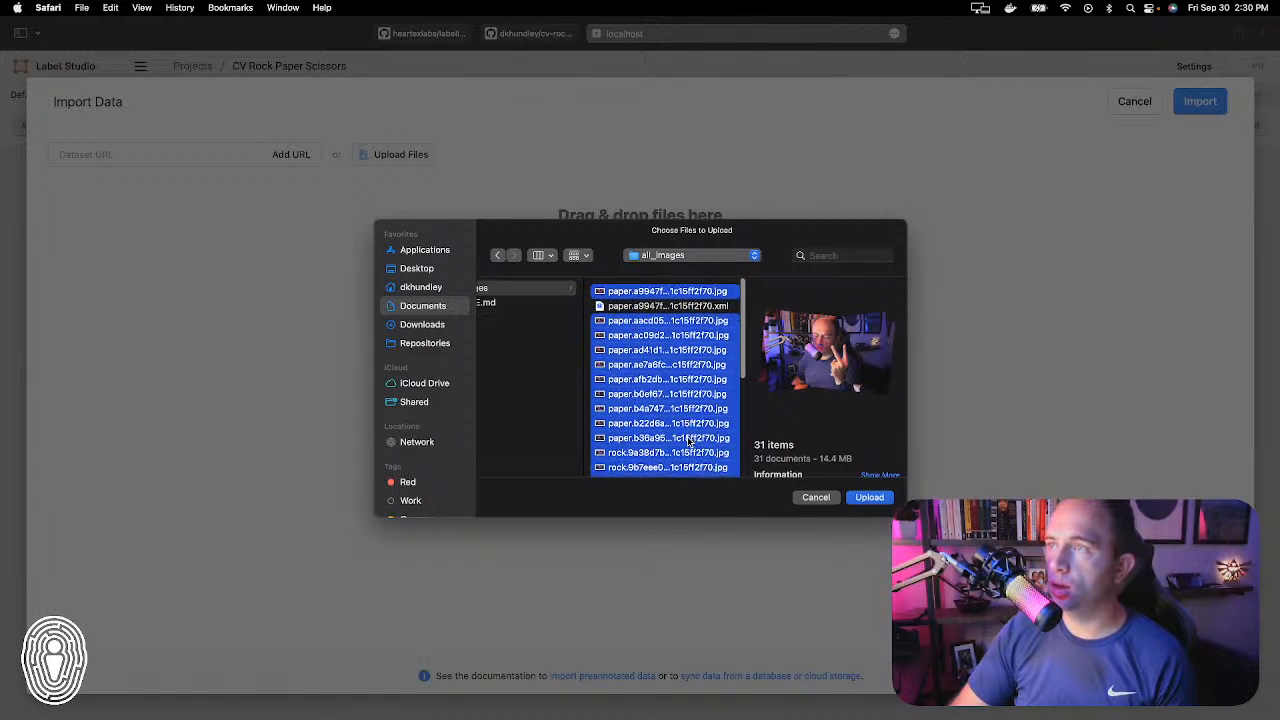
click(868, 500)
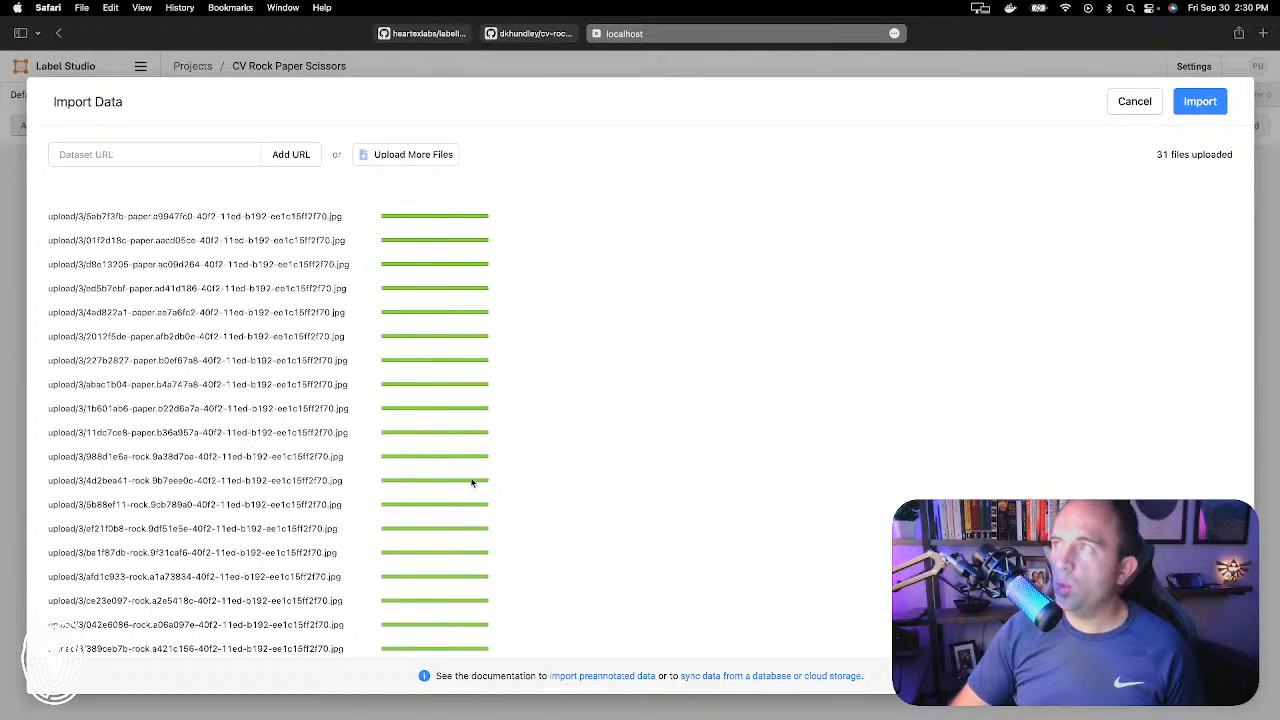
click(1196, 104)
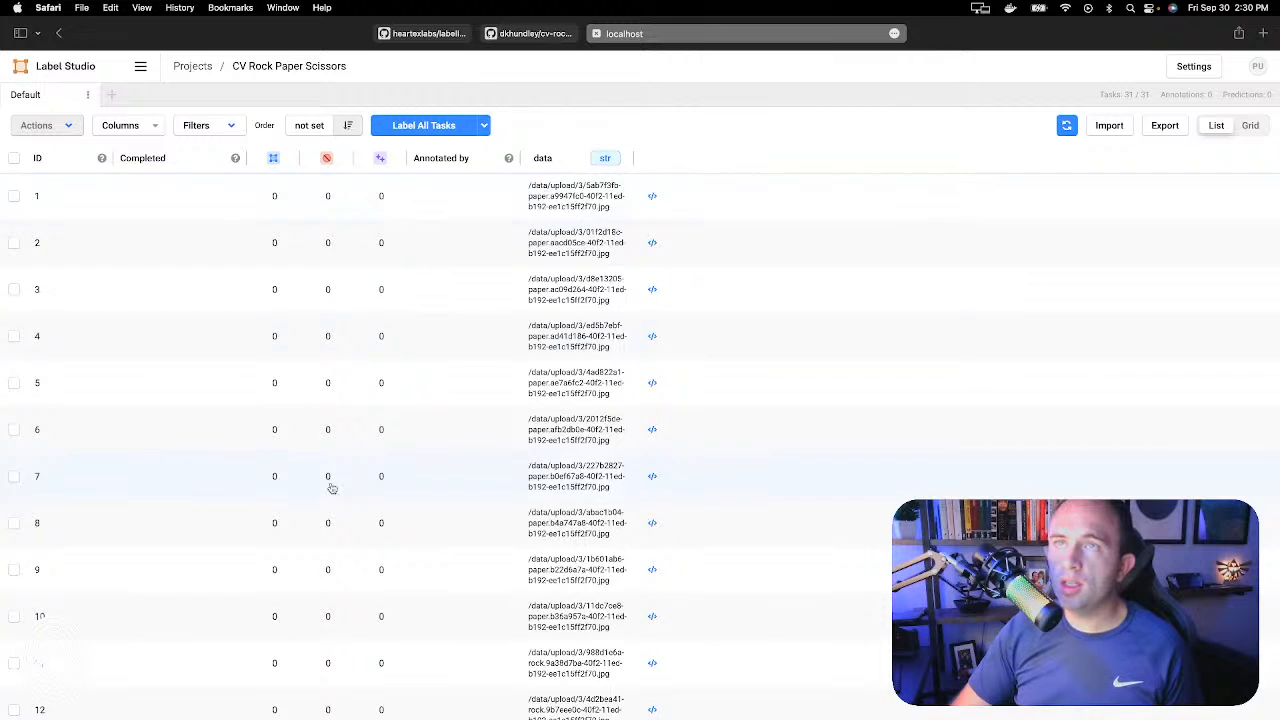
Start labeling all tasks, proceed to the labeling setup and open the template gallery
click(436, 127)
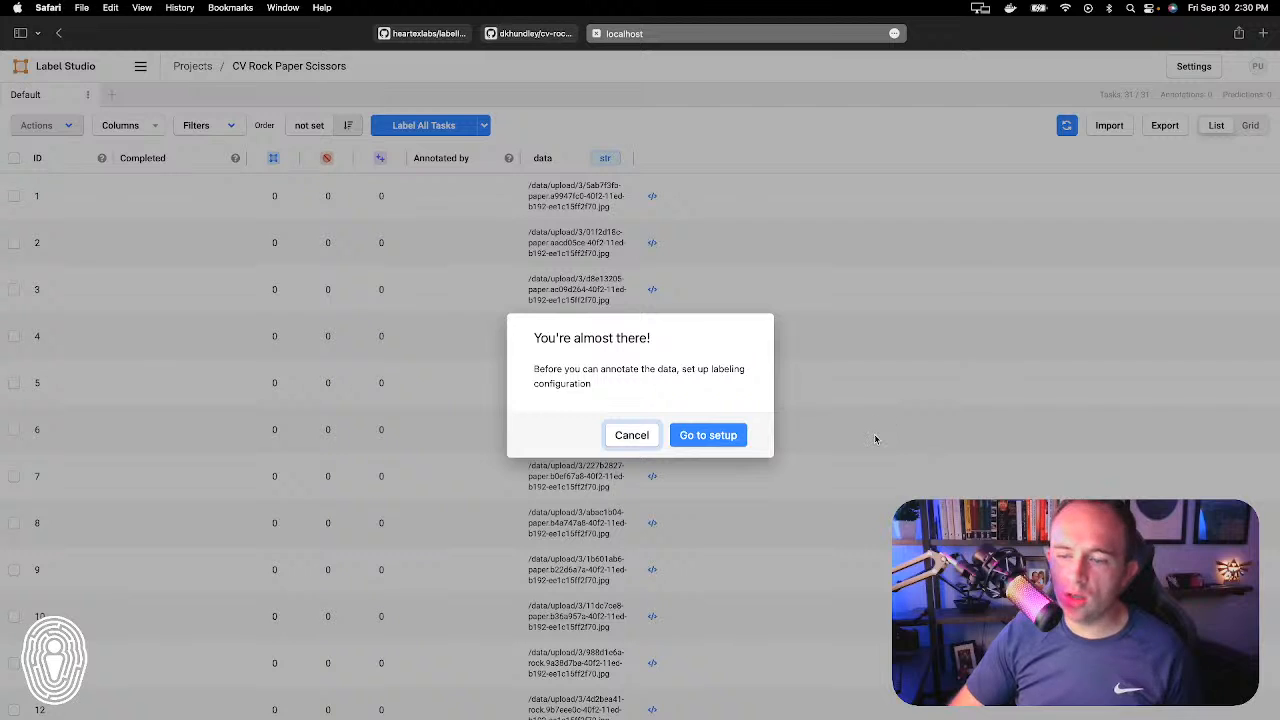
click(729, 436)
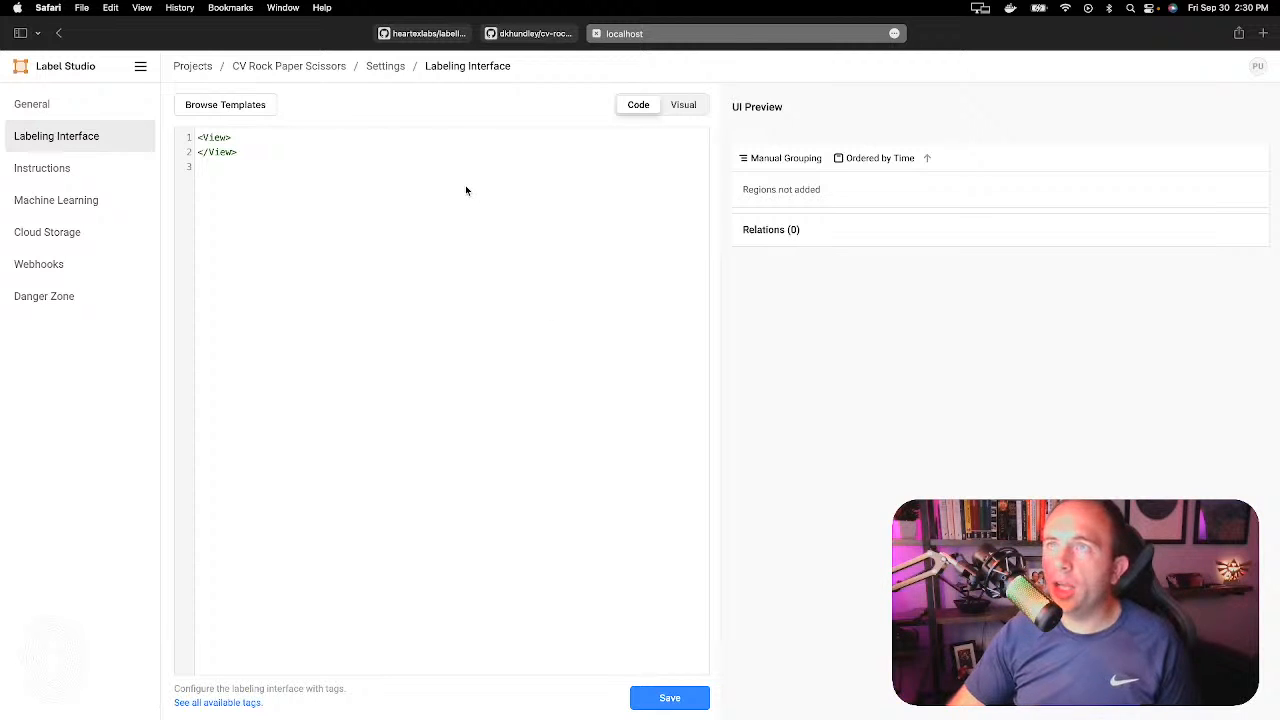
click(249, 105)
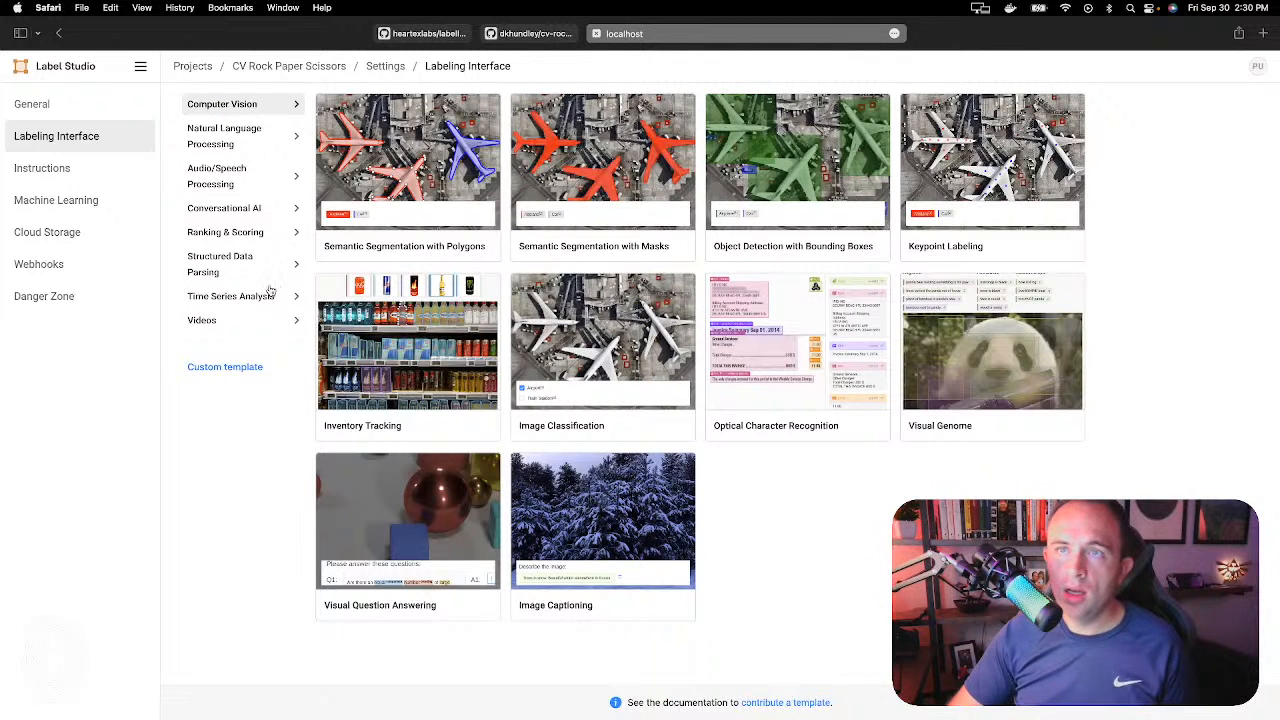
Look through the template categories and choose the Computer Vision template Object Detection with Bounding Boxes
click(280, 104)
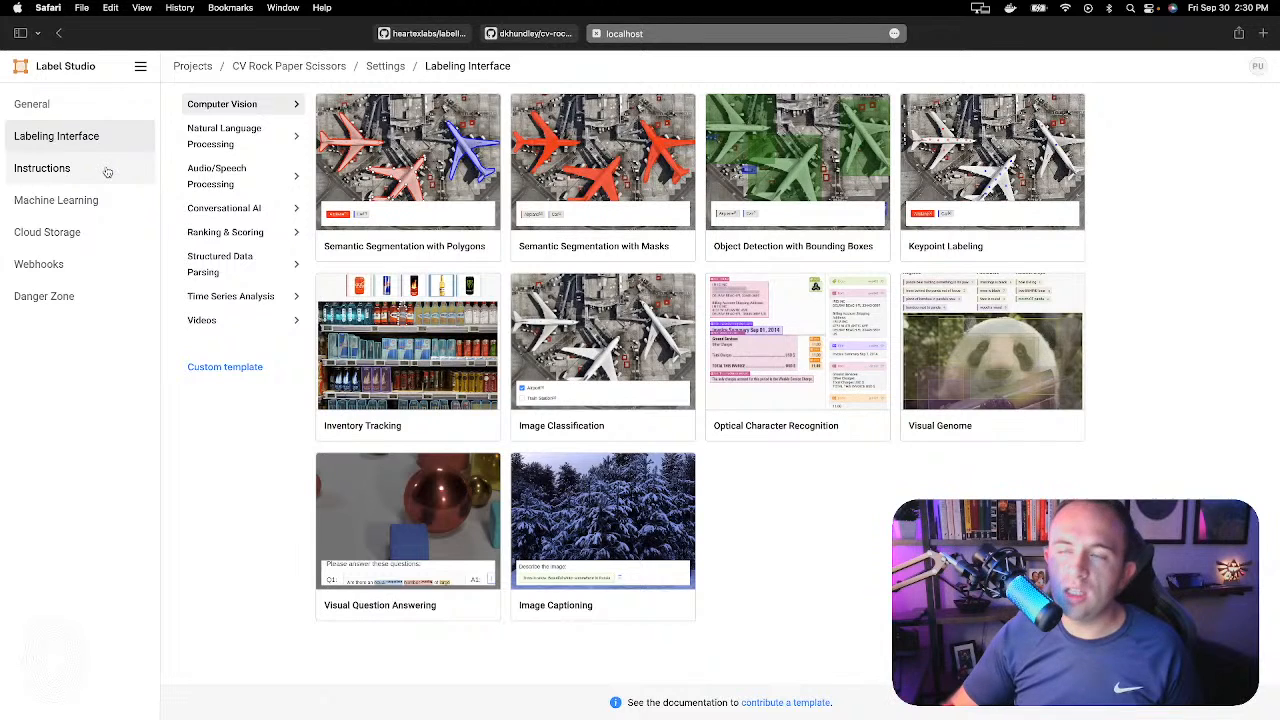
click(259, 210)
click(254, 236)
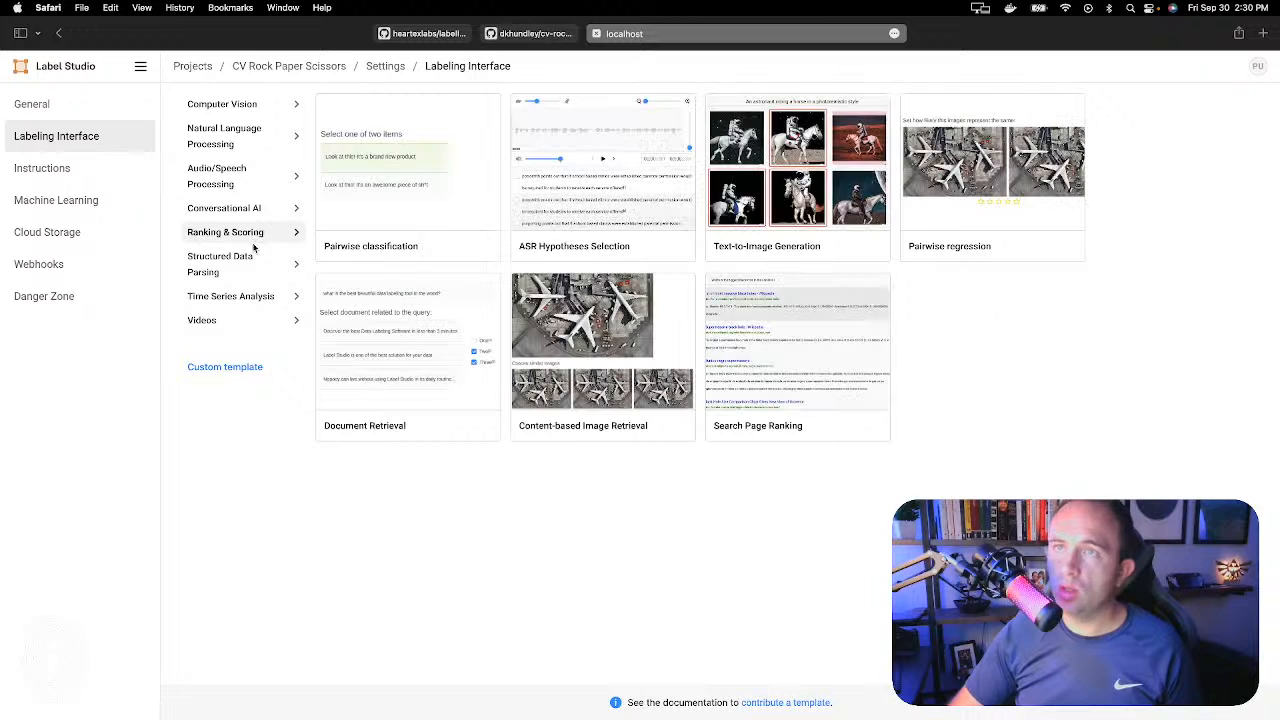
click(249, 297)
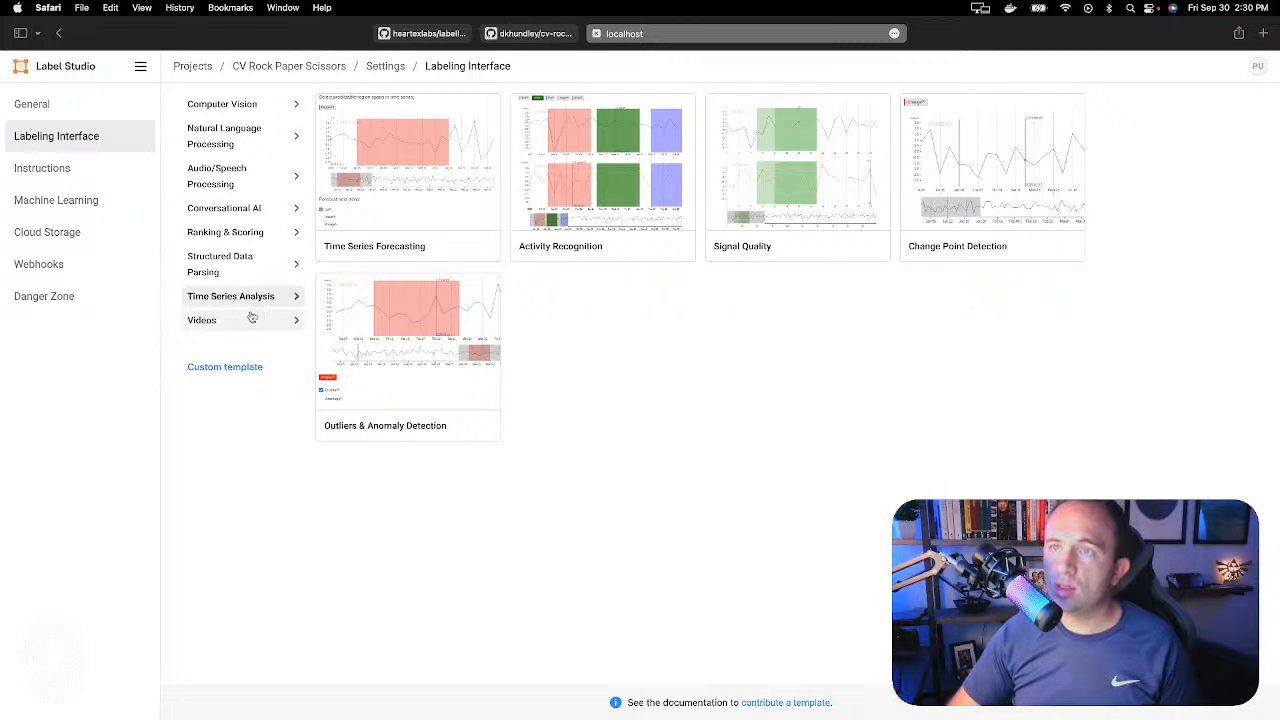
click(251, 316)
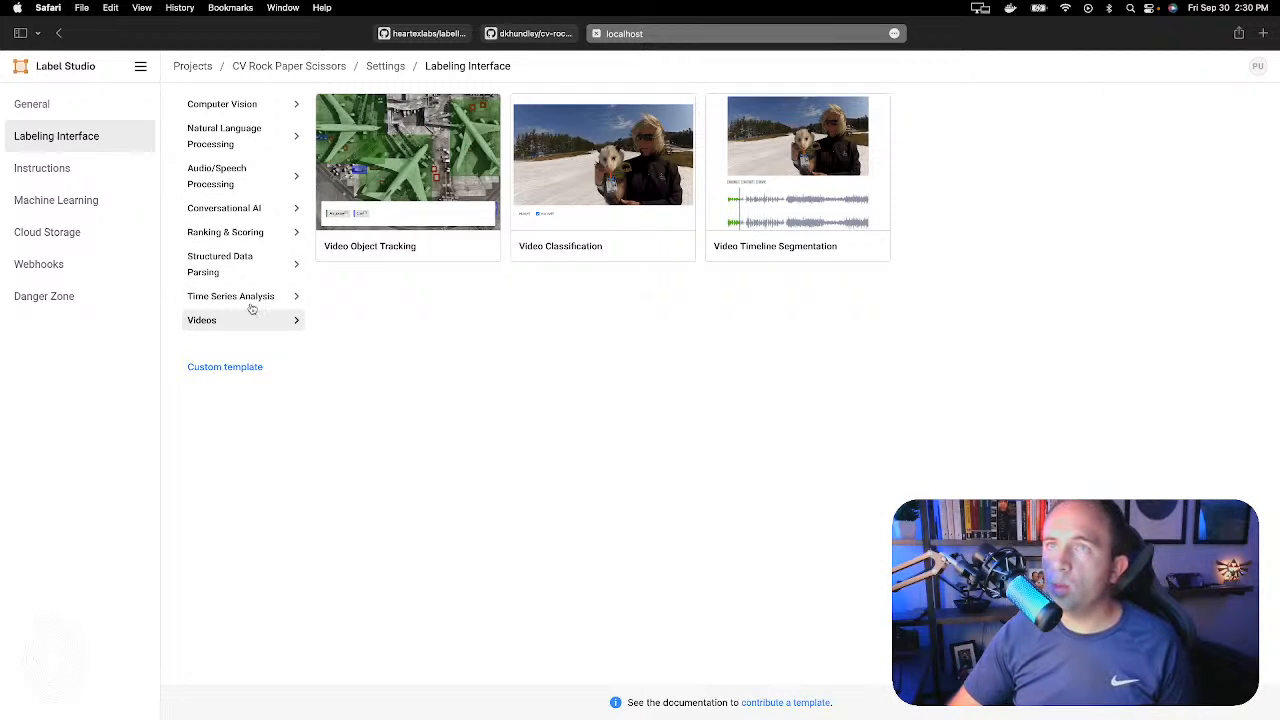
click(279, 116)
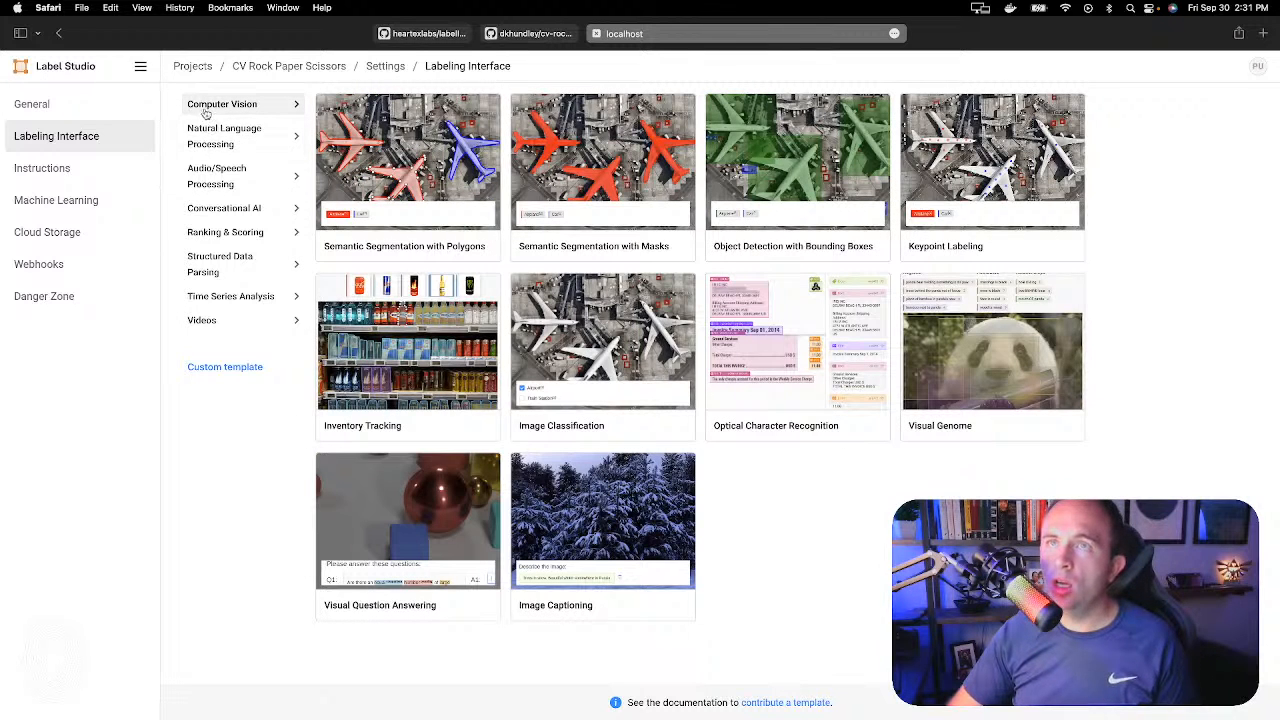
click(797, 196)
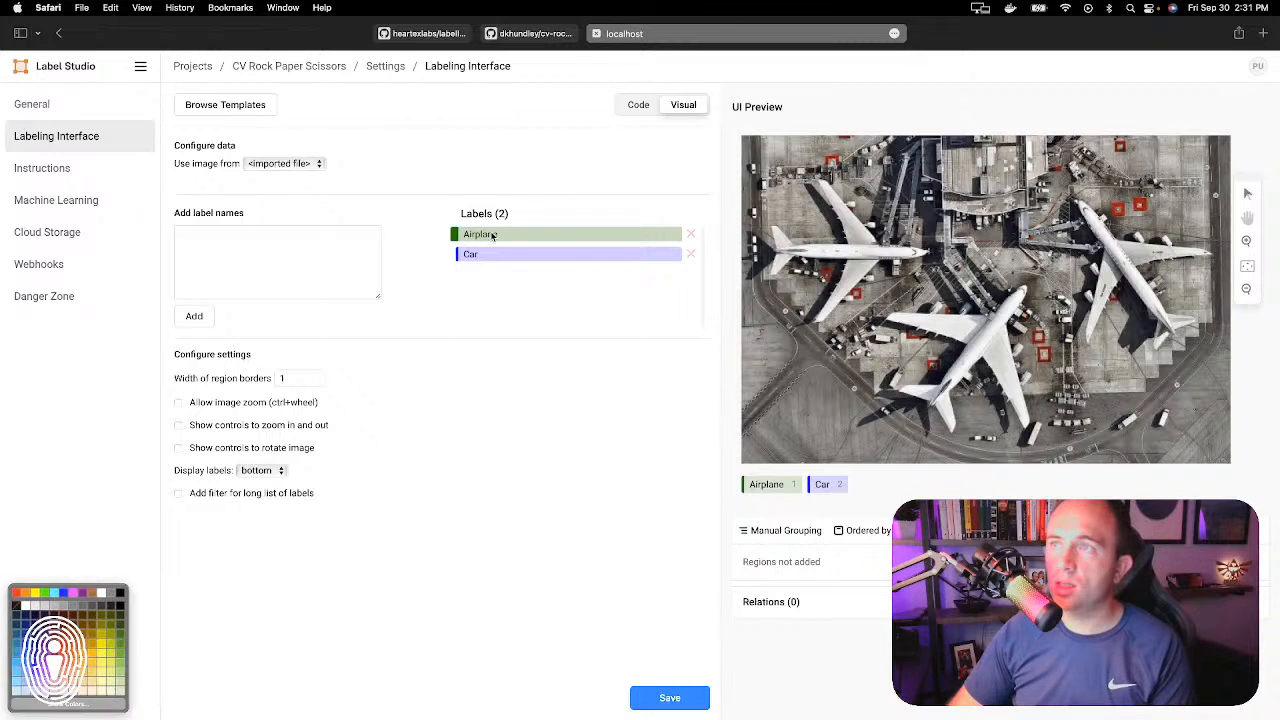
Replace the template's Airplane and Car labels with a label named Rock
click(690, 234)
click(690, 234)
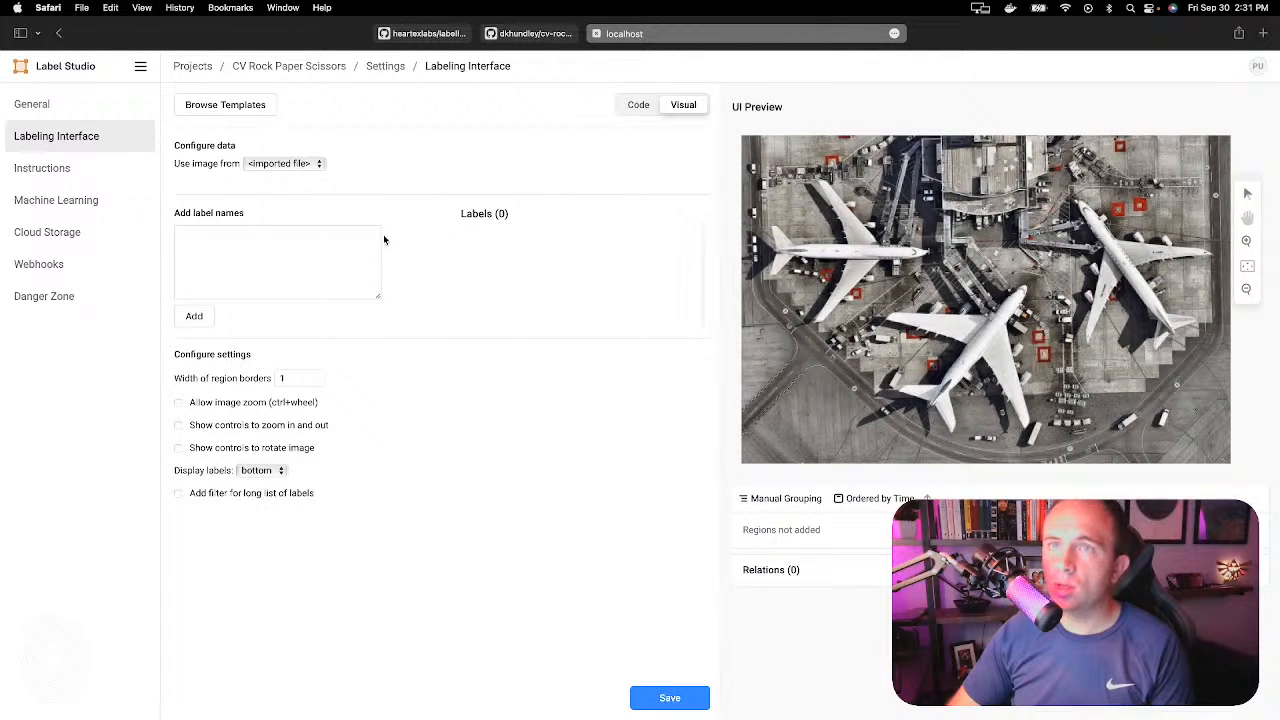
click(257, 244)
text(Rock)
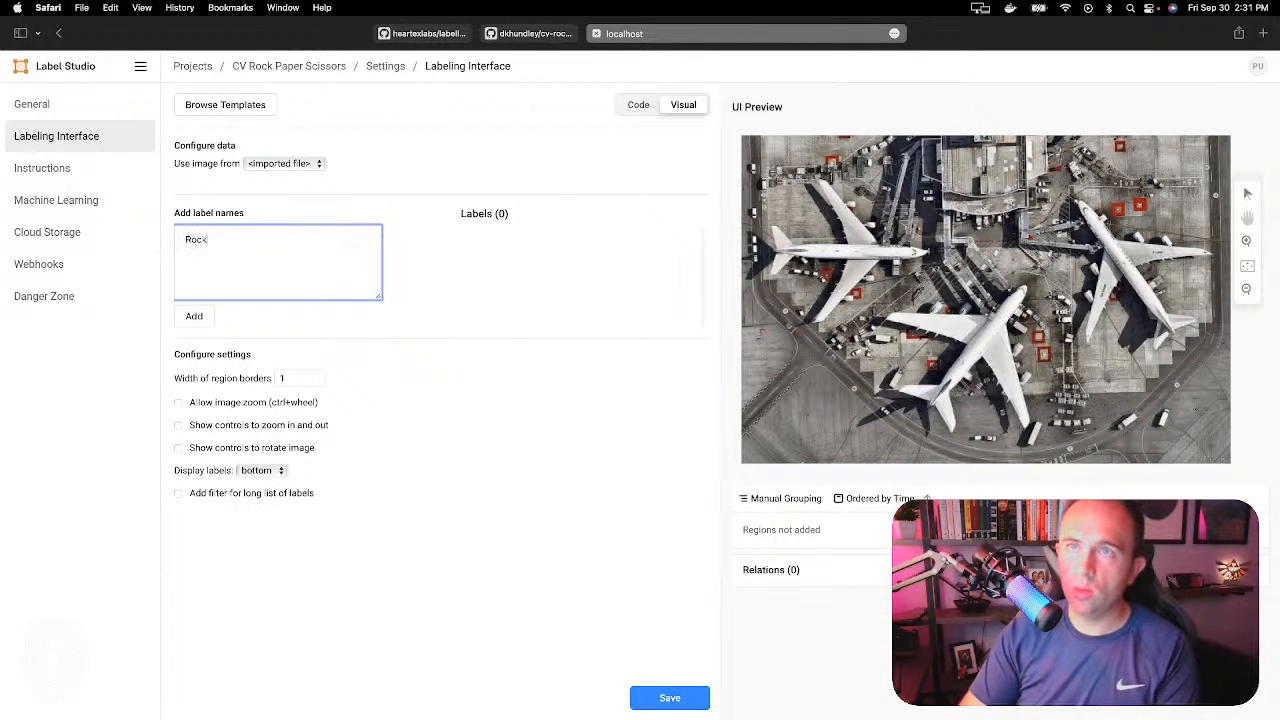
click(199, 315)
Add the labels Paper and Scissors to the label list
click(238, 270)
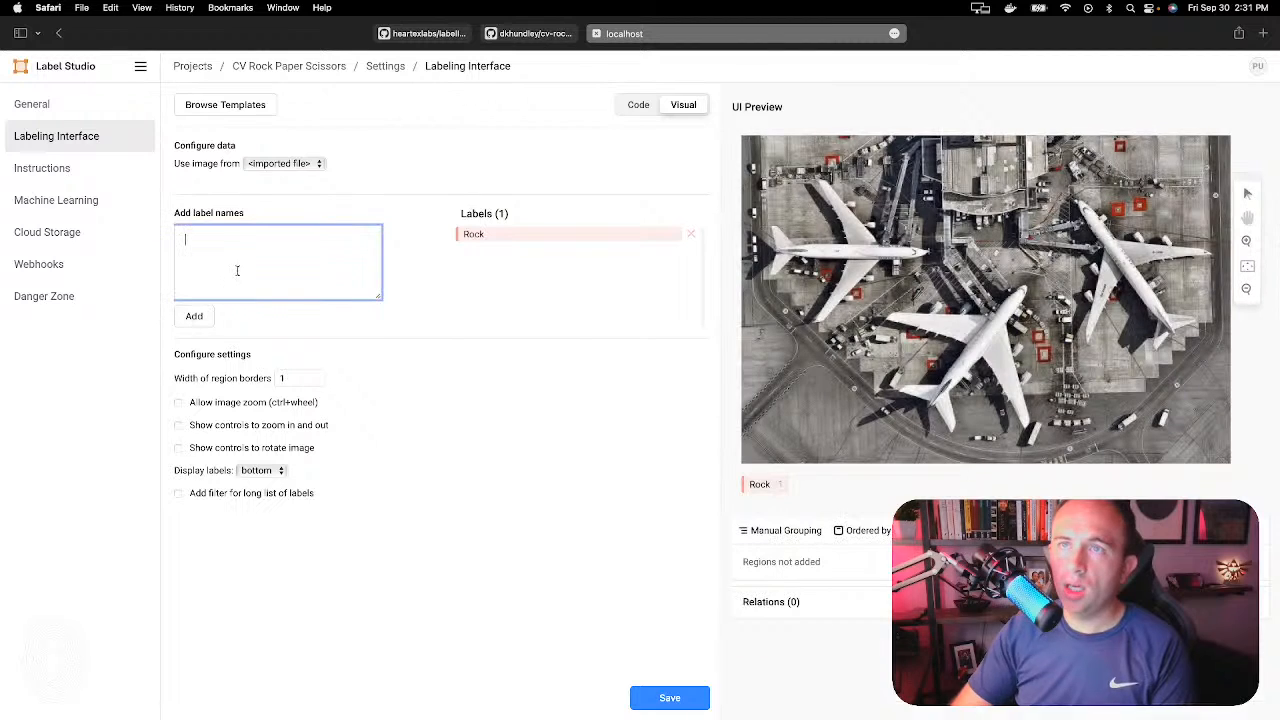
text(Paper)
click(200, 316)
click(236, 271)
text(Sco)
key(BackSpace)
text(issors)
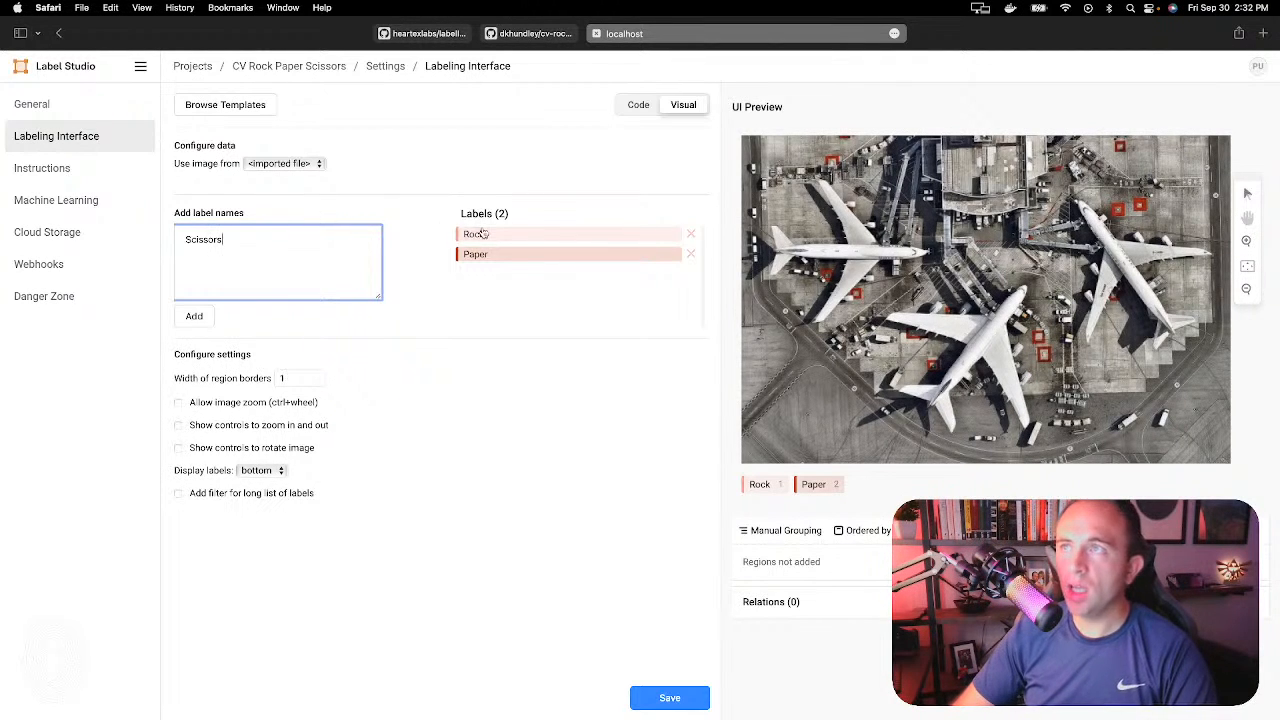
key(super+a)
text(S)
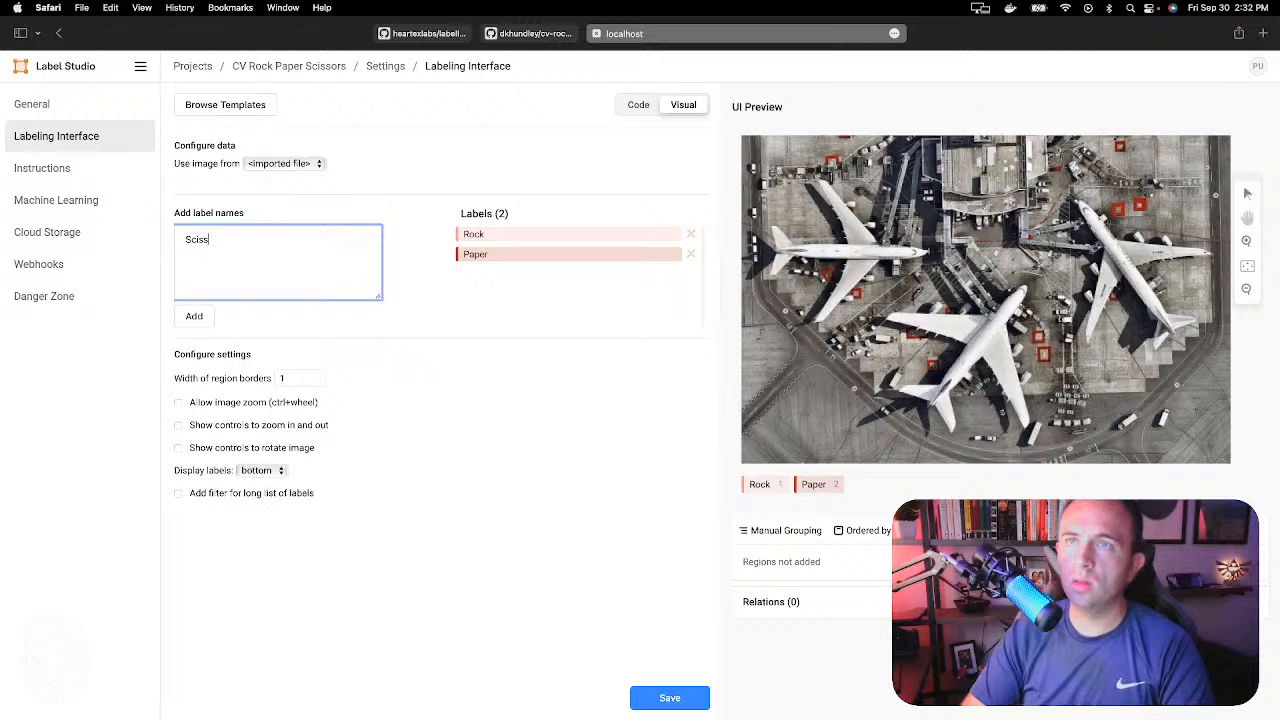
click(194, 316)
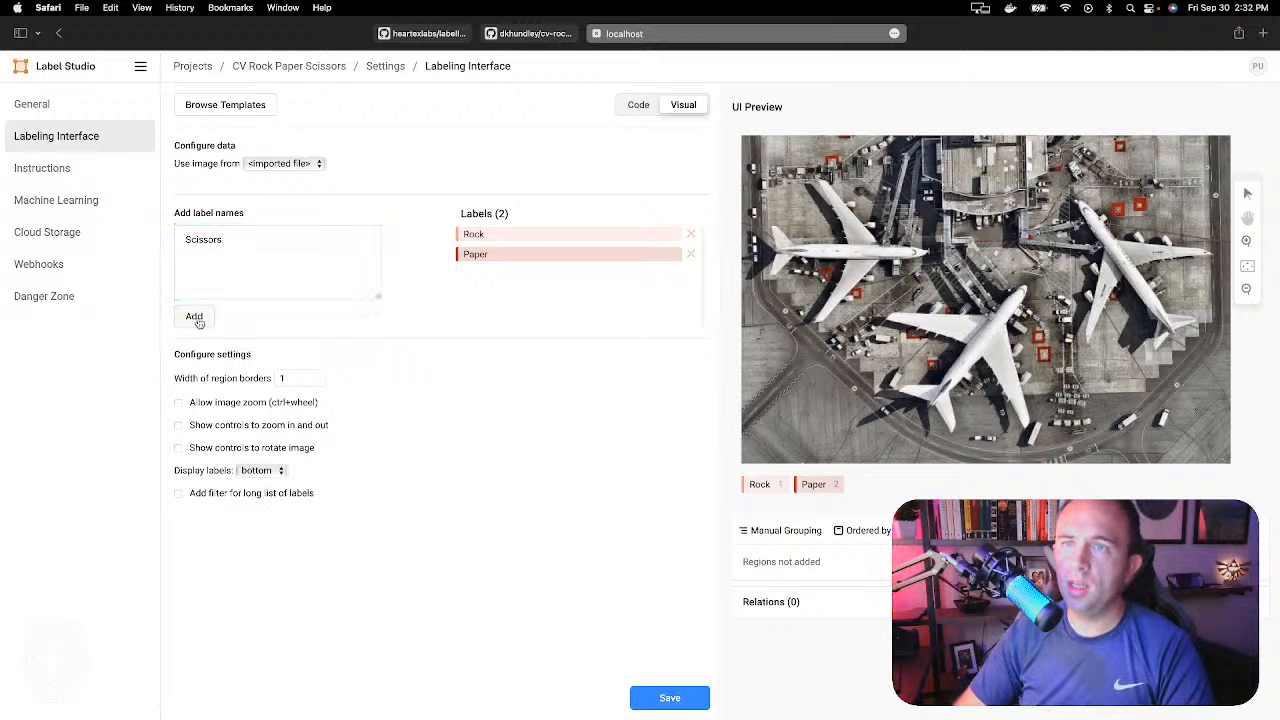
Recolor the Rock label blue (#0061ff), the Paper label green (#77bb41) and the Scissors label orange-red
click(506, 237)
click(63, 594)
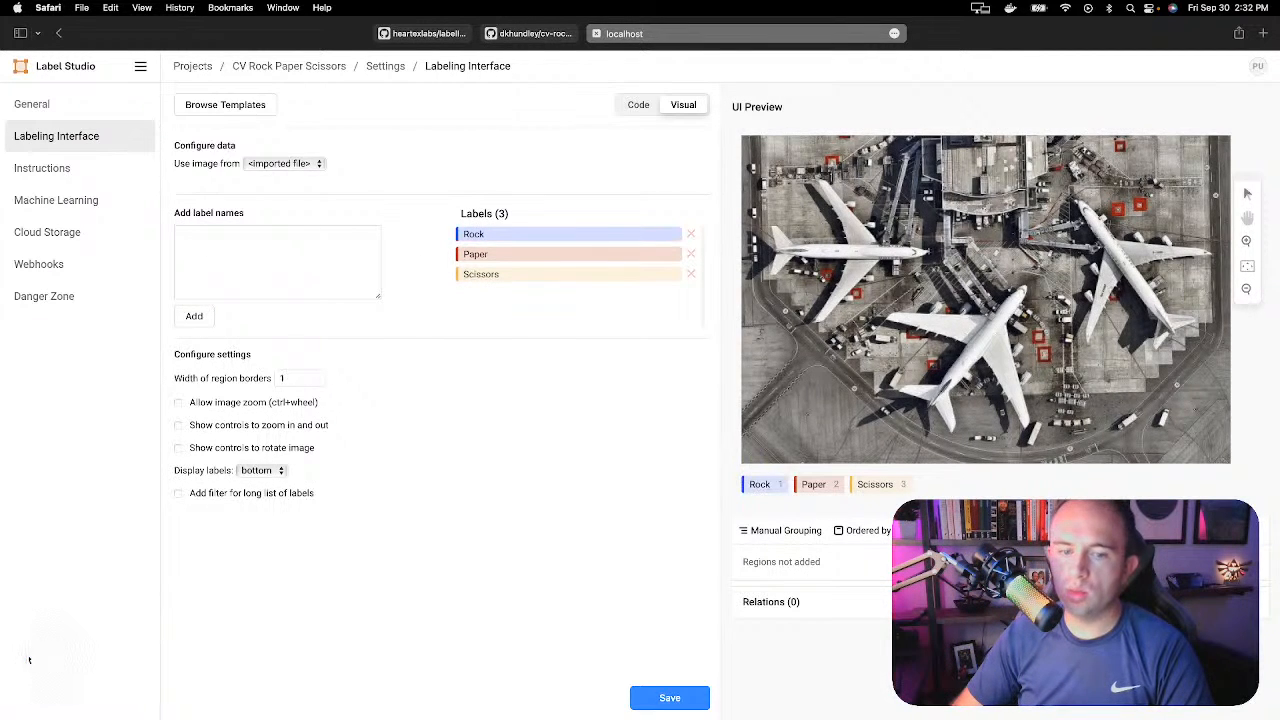
click(559, 257)
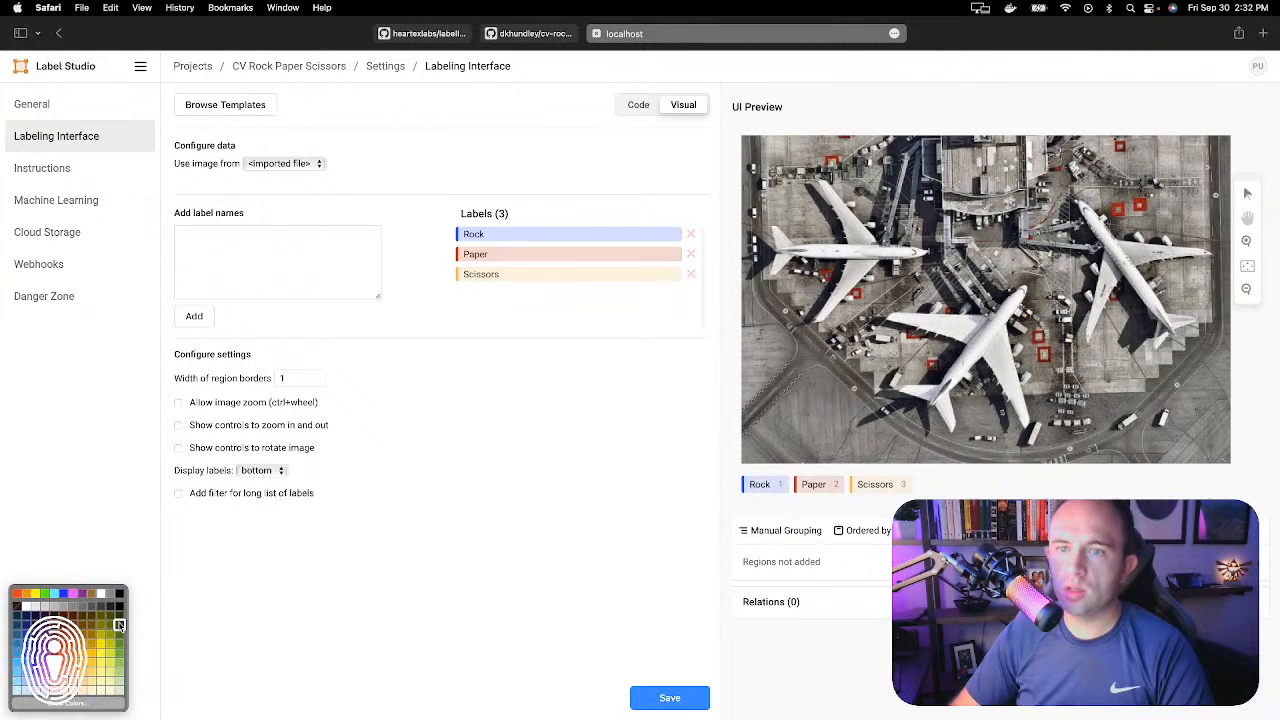
click(117, 660)
click(521, 275)
click(68, 655)
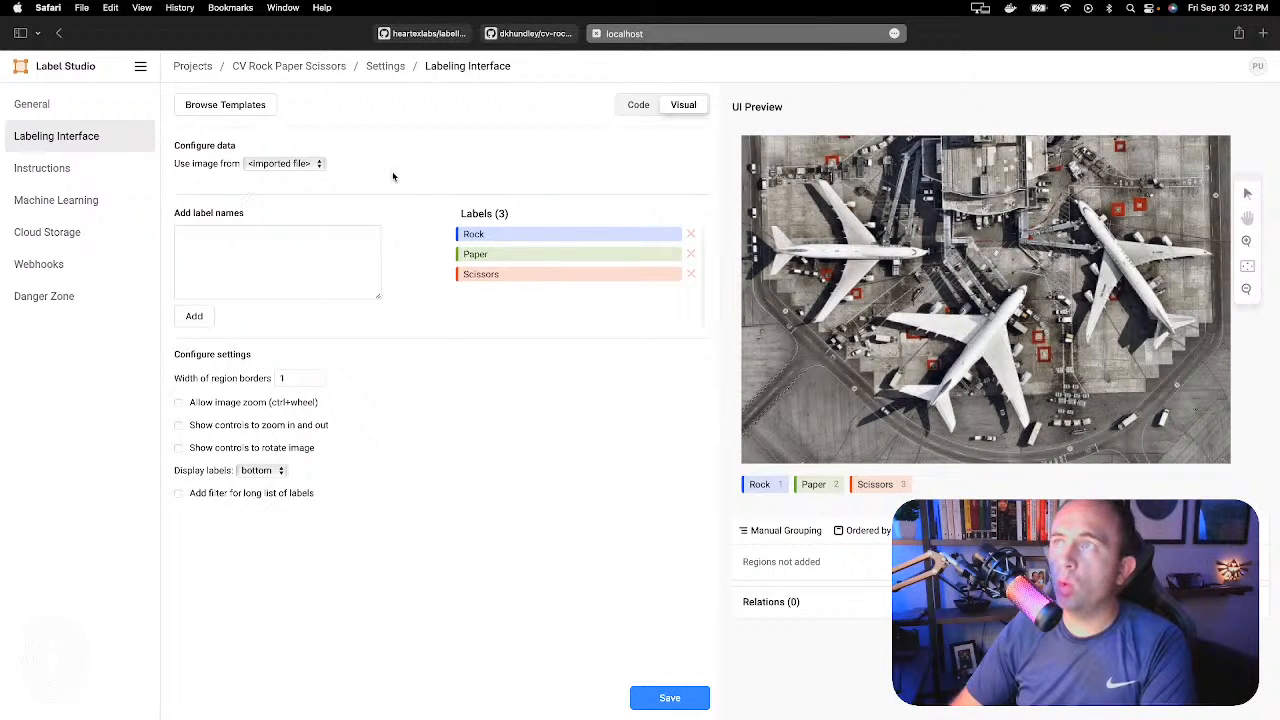
Inspect the labeling configuration as code and return to its visual editor
click(639, 106)
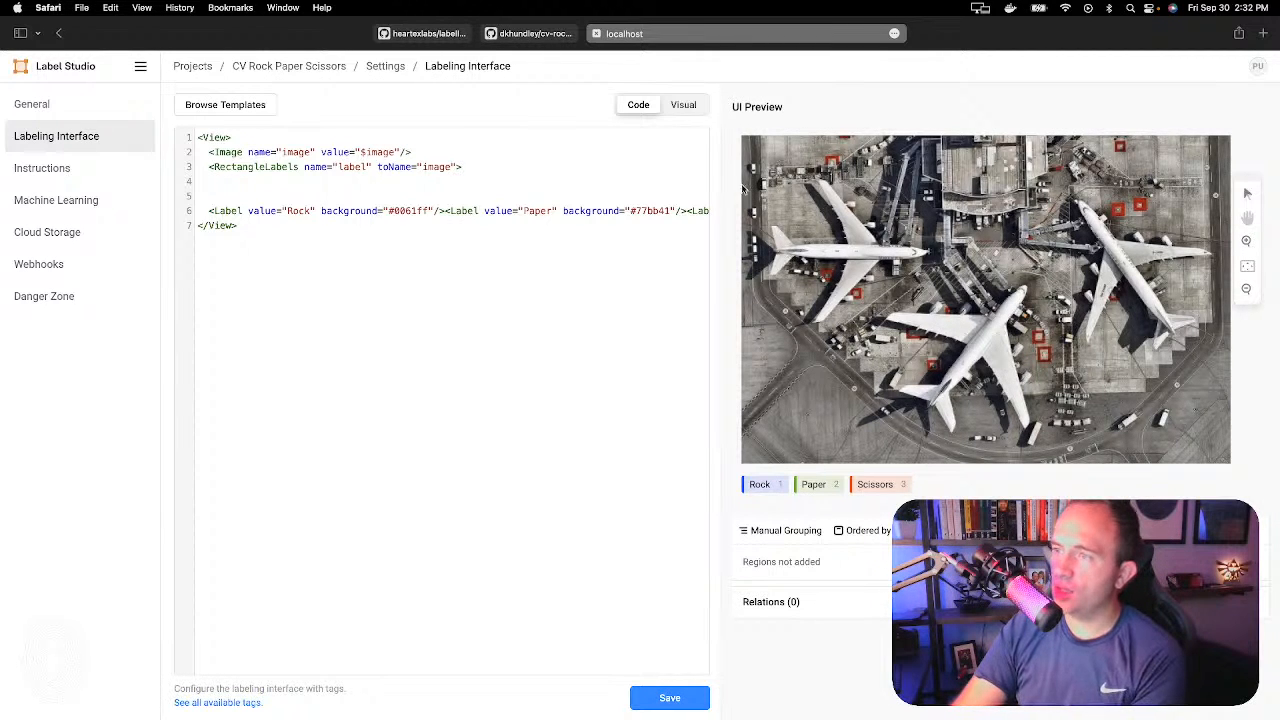
click(684, 106)
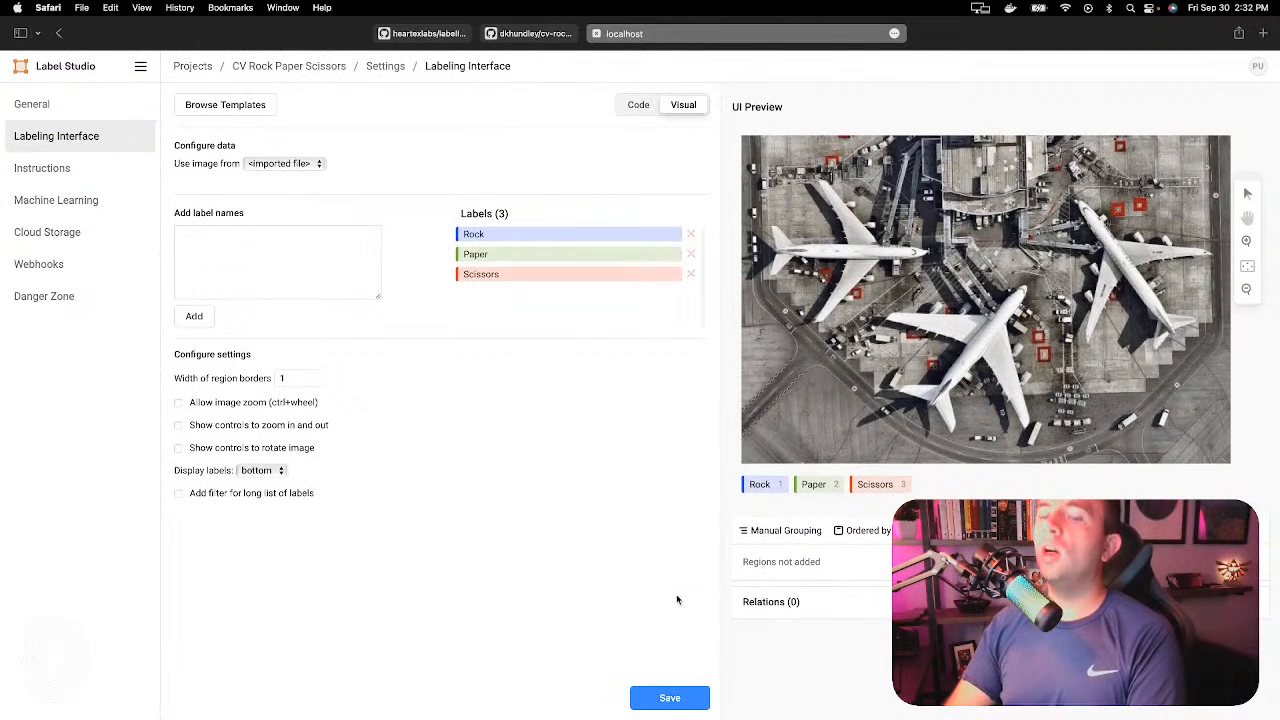
Save the labeling interface, preview the first task, and return to the project's task list
click(670, 703)
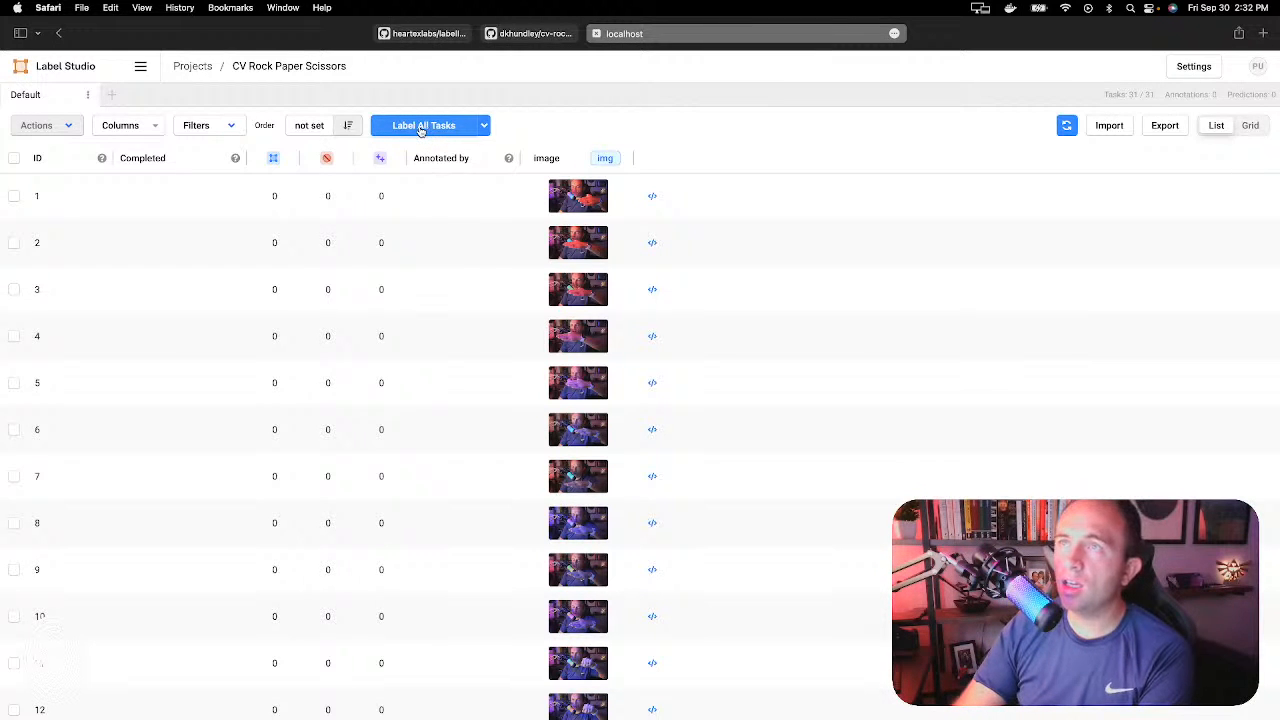
click(485, 127)
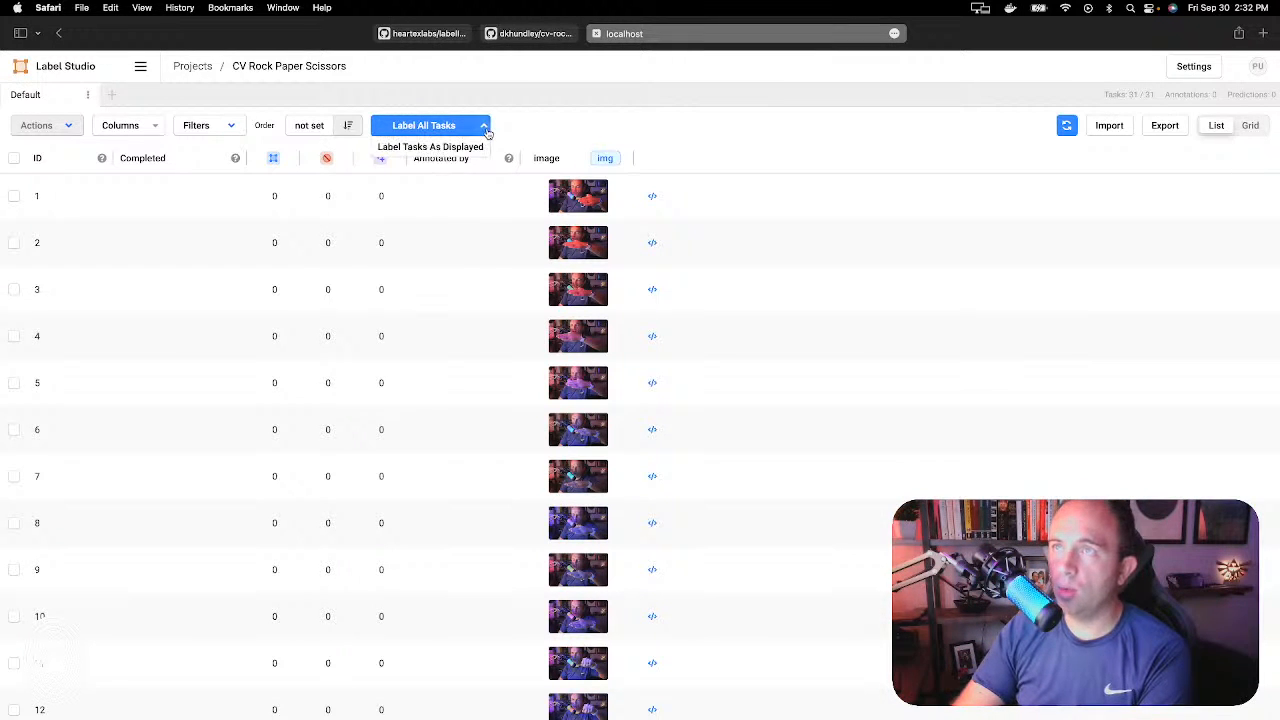
click(530, 134)
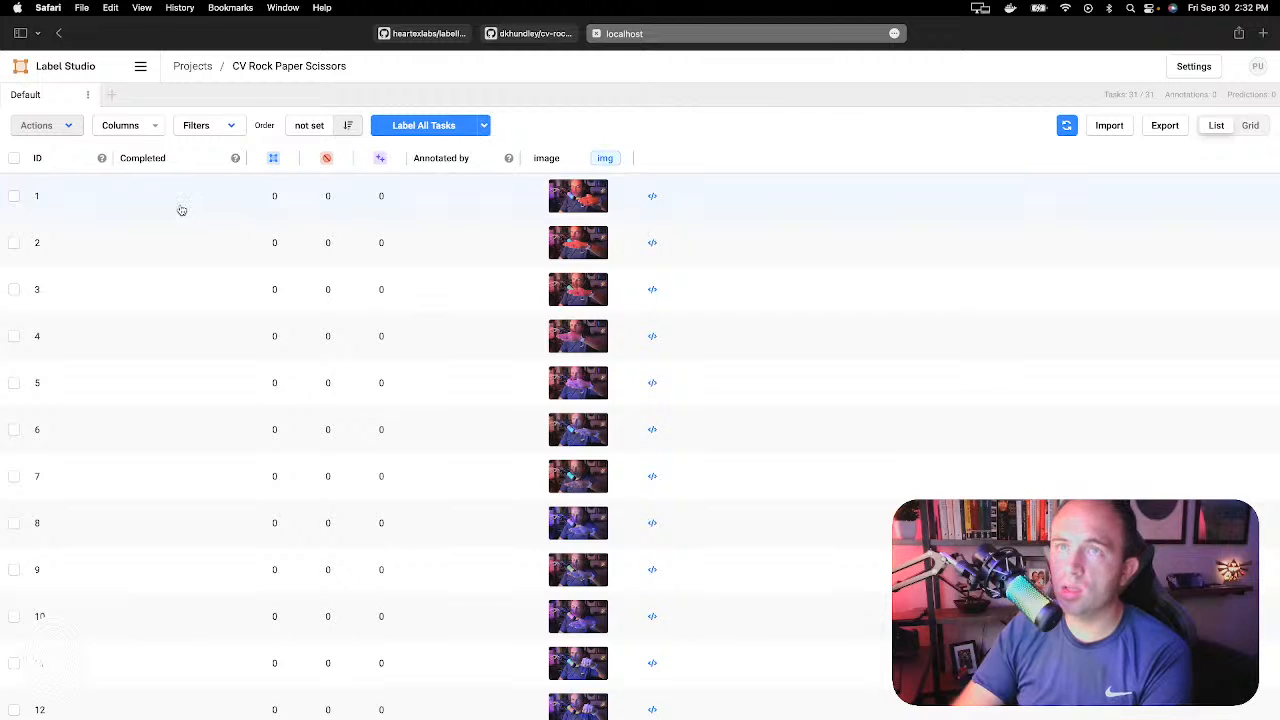
click(171, 203)
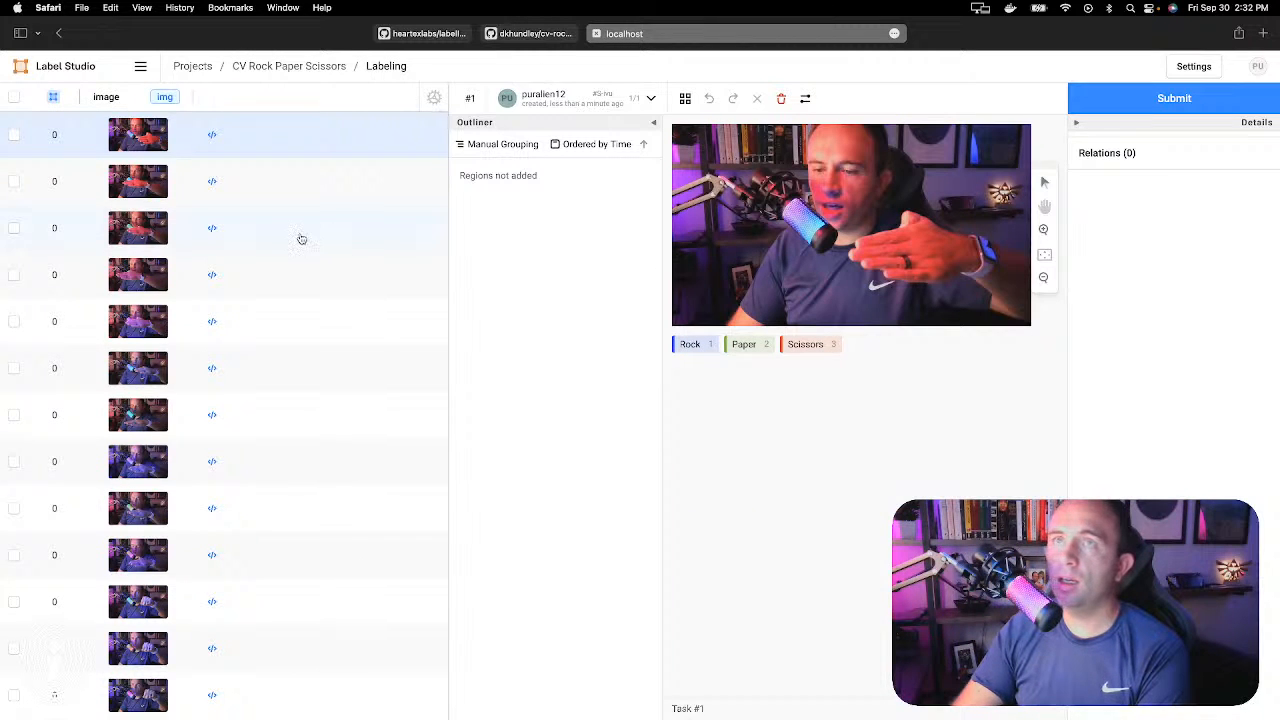
click(340, 68)
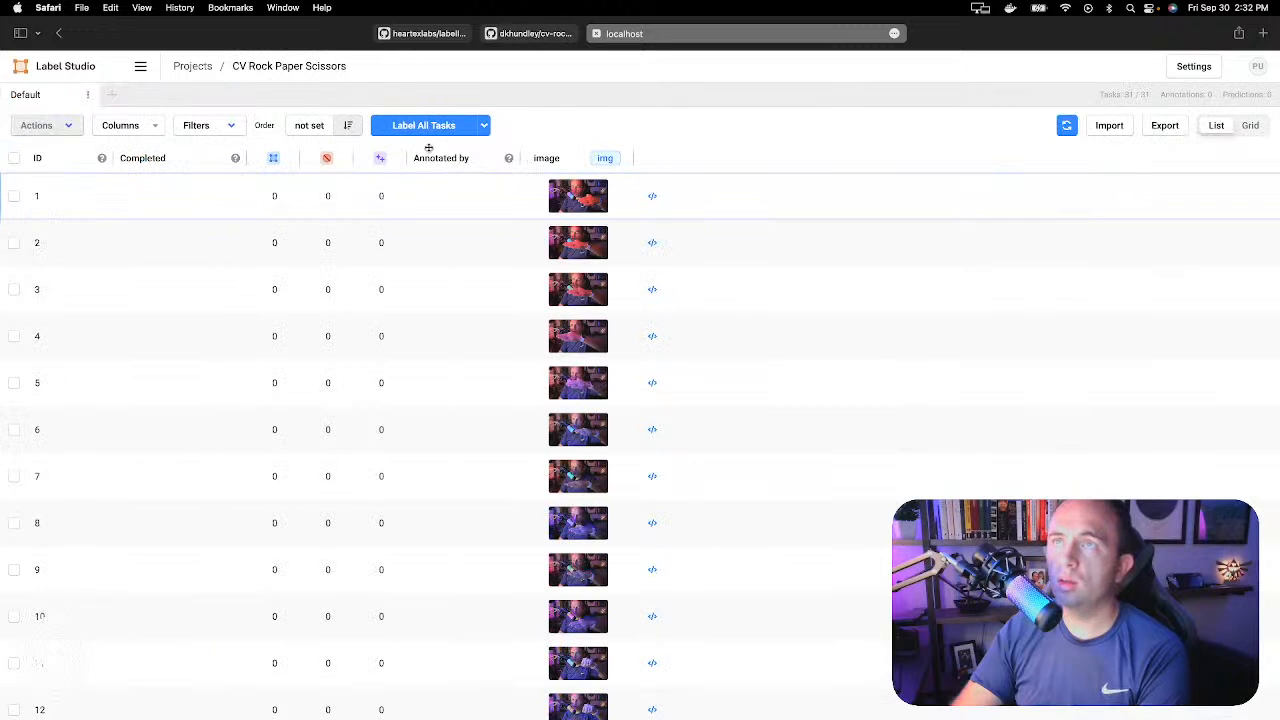
Start labeling all tasks, fit a Paper bounding box around the hand in task 1, and submit it
click(428, 127)
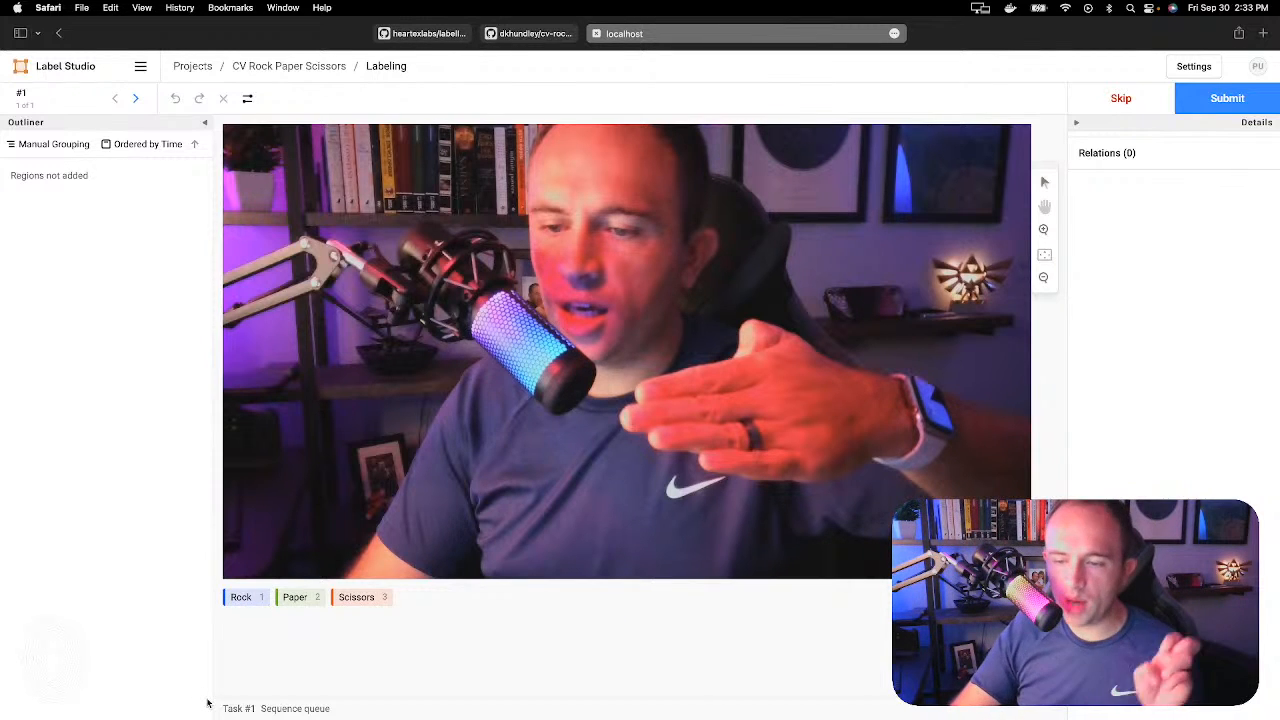
click(292, 598)
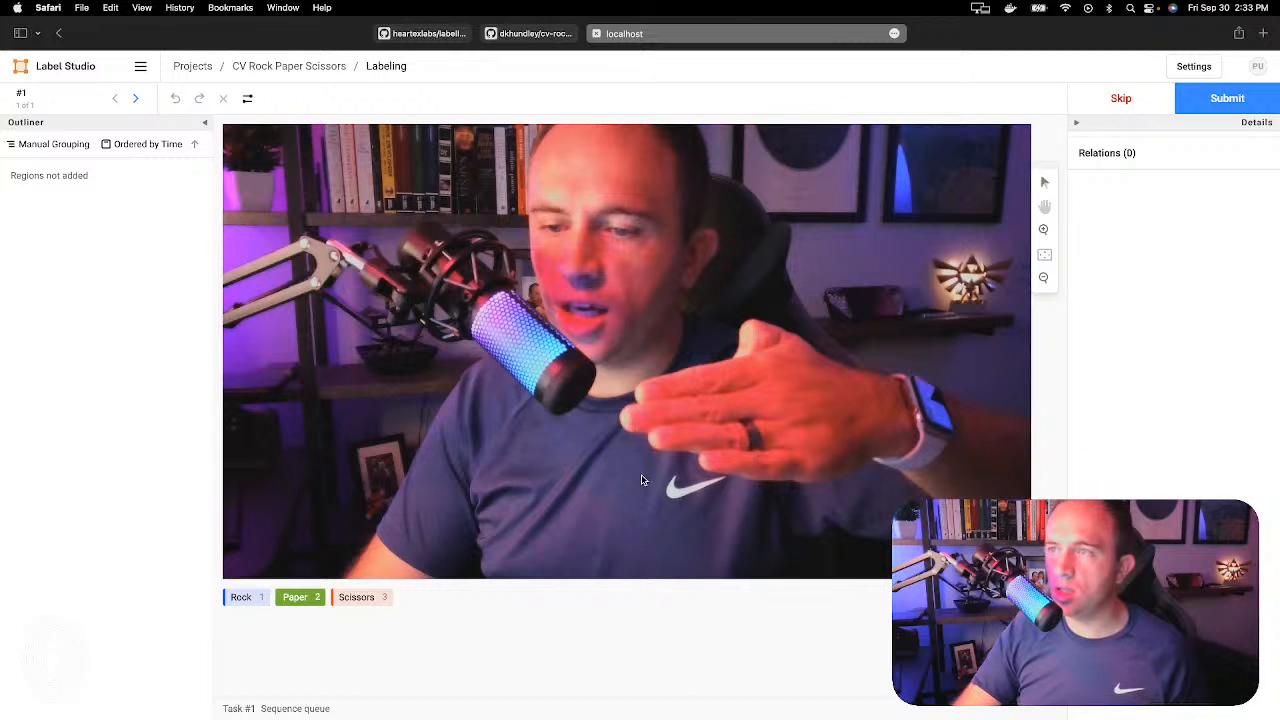
drag(614, 489, 881, 317)
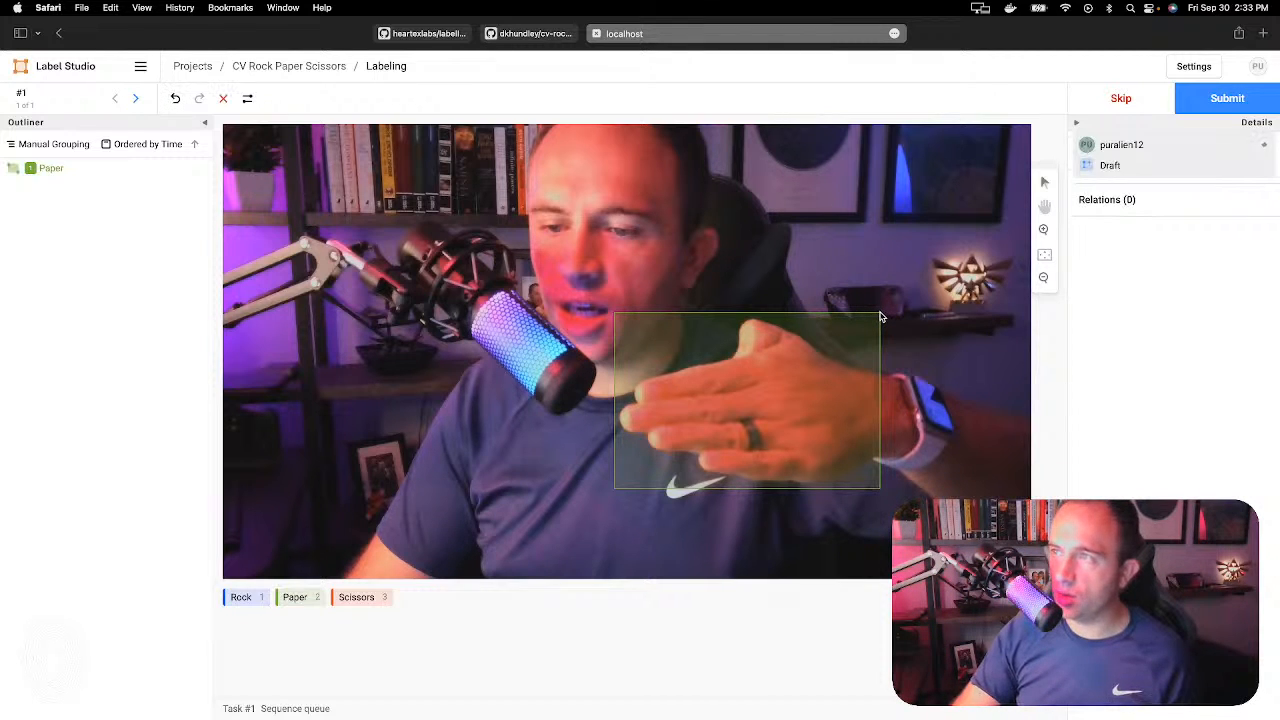
mouse_move(660, 450)
mouse_down()
mouse_move(680, 447)
mouse_move(653, 453)
mouse_up()
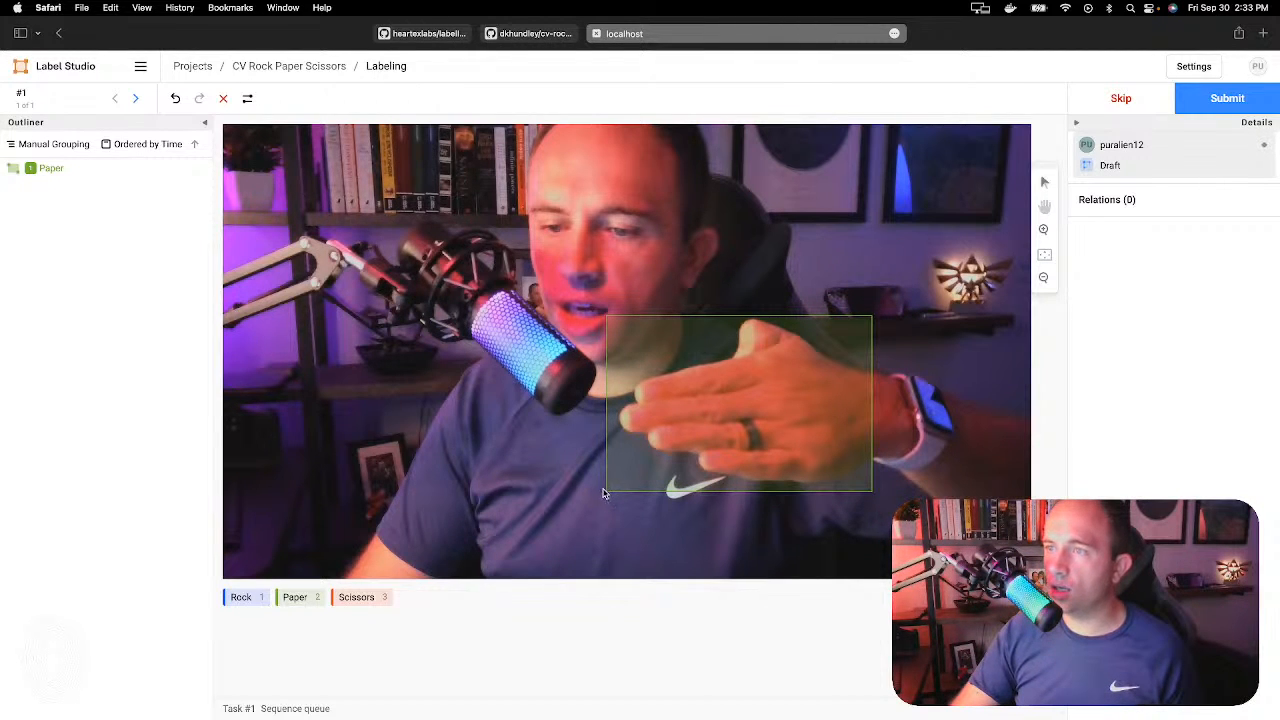
mouse_move(608, 496)
mouse_down()
mouse_move(634, 479)
mouse_move(617, 491)
mouse_up()
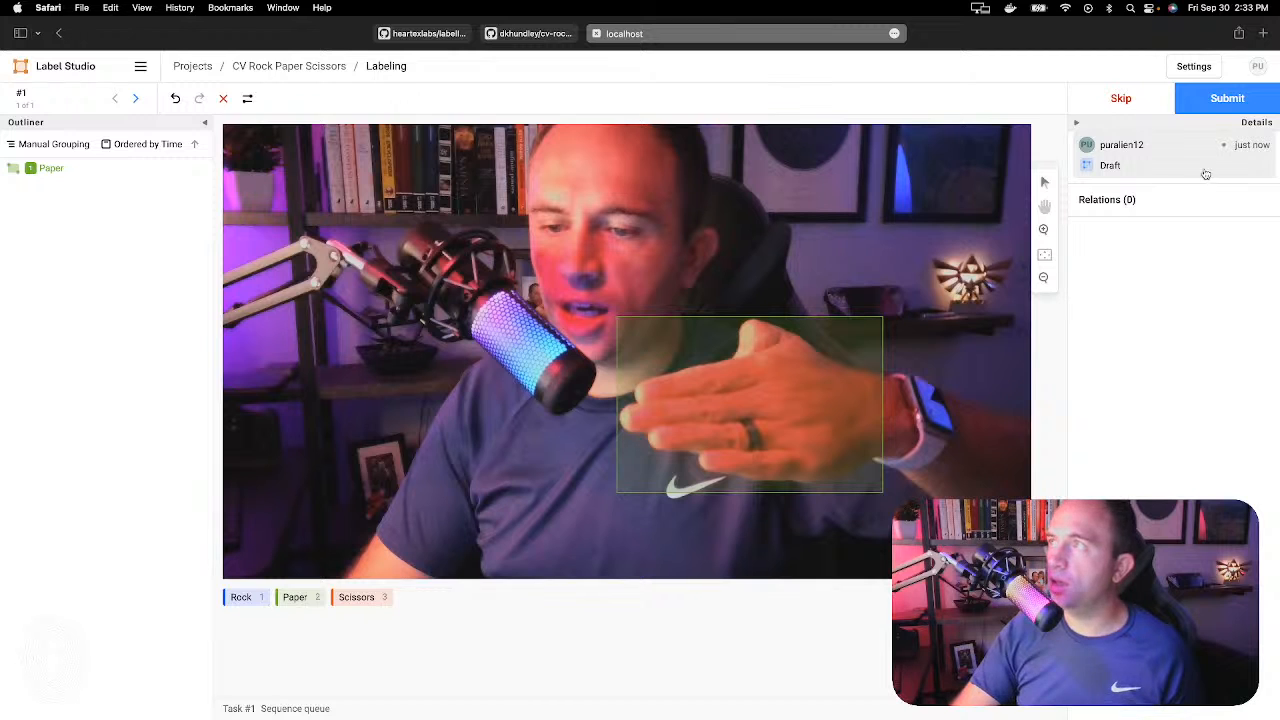
click(1214, 100)
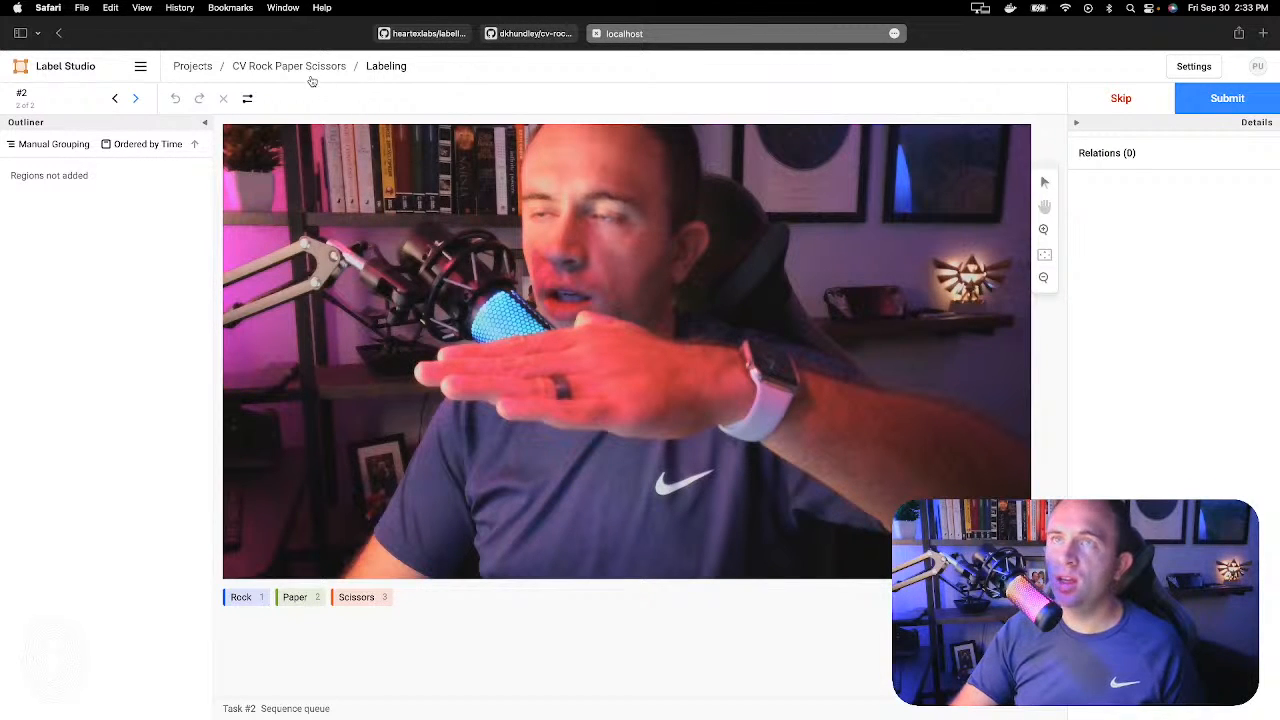
Skip tasks 2 through 4 and go back to the CV Rock Paper Scissors task list
click(1122, 100)
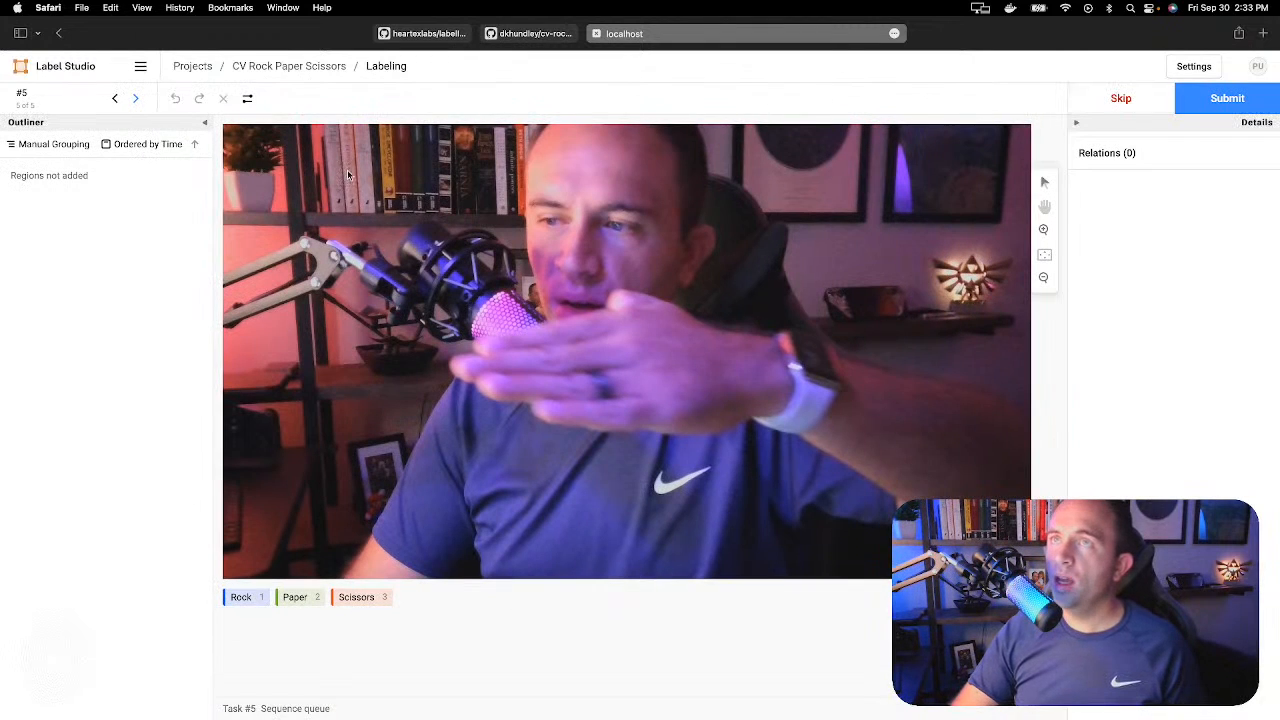
click(312, 66)
scroll(440, 290, down, 10)
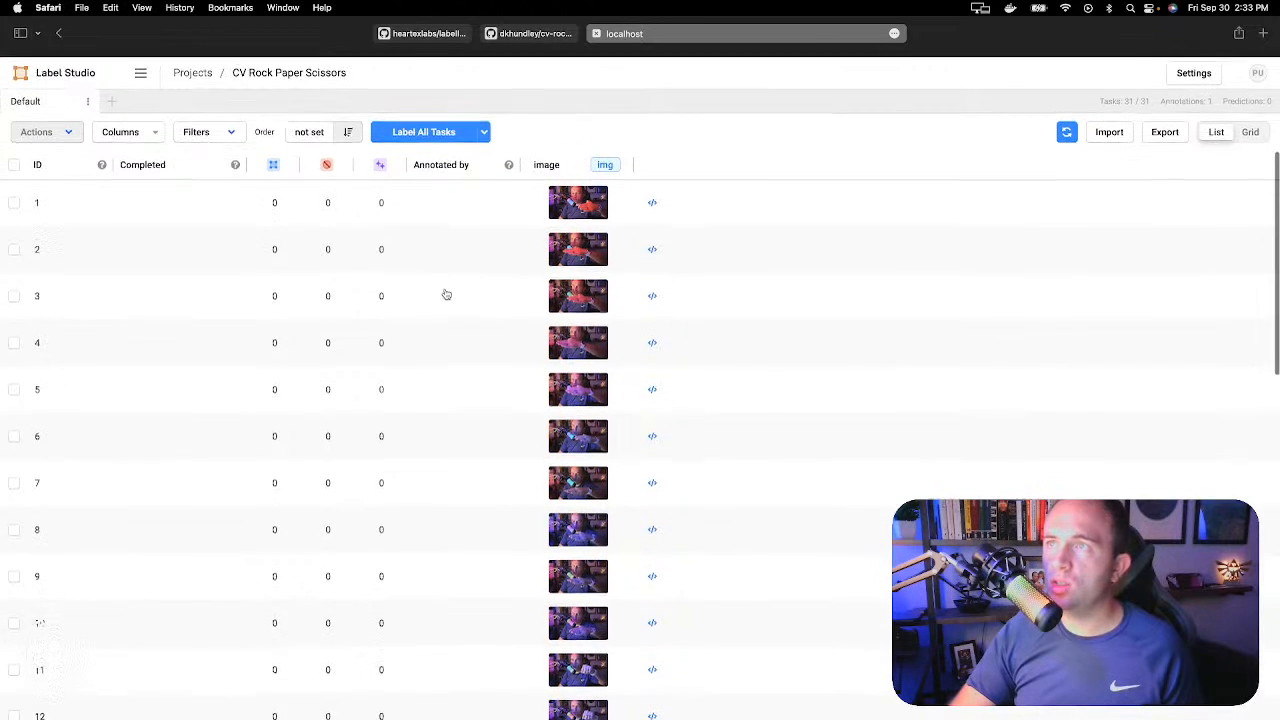
scroll(446, 331, down, 10)
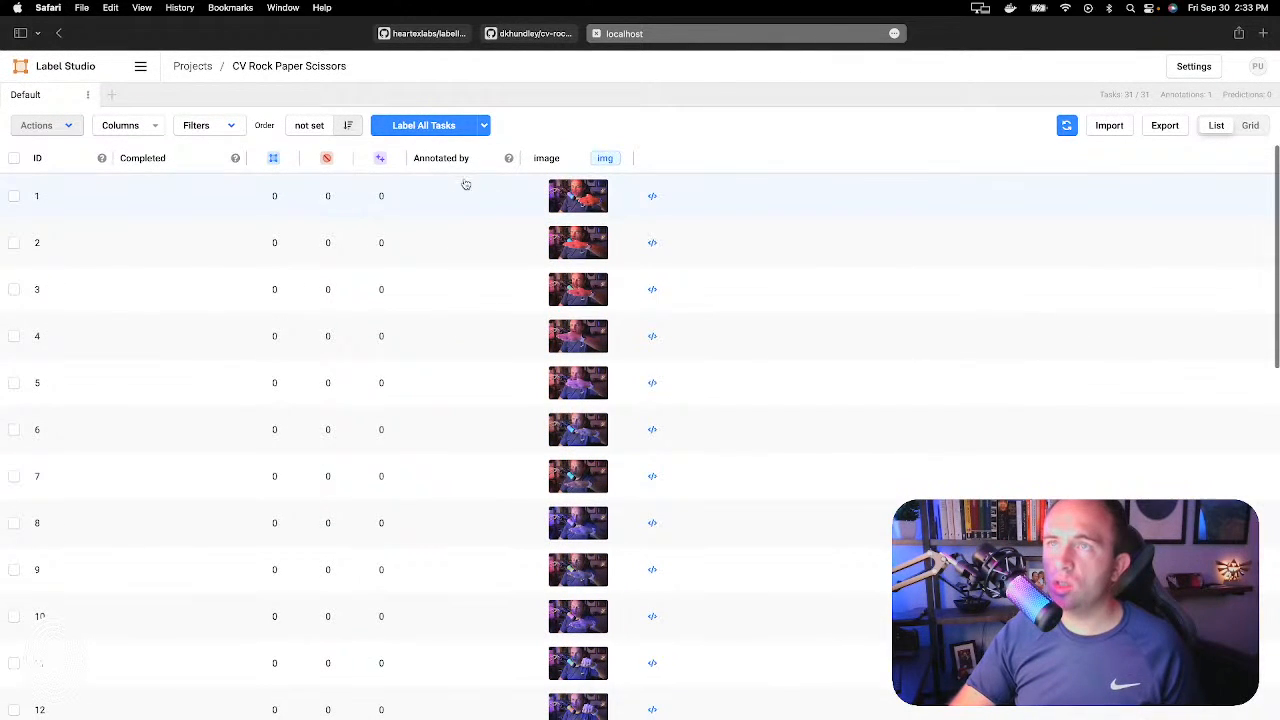
Resume labeling all tasks and submit task 5 with a Paper bounding box around the hand
click(452, 128)
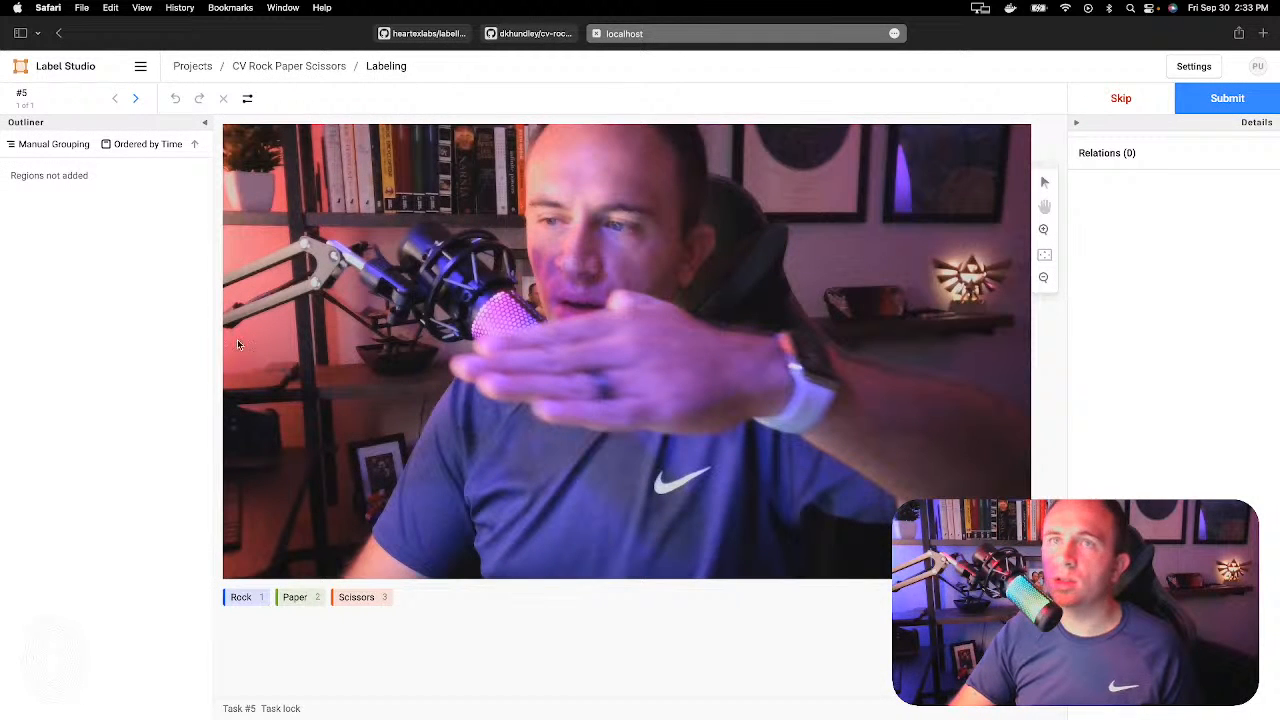
click(300, 602)
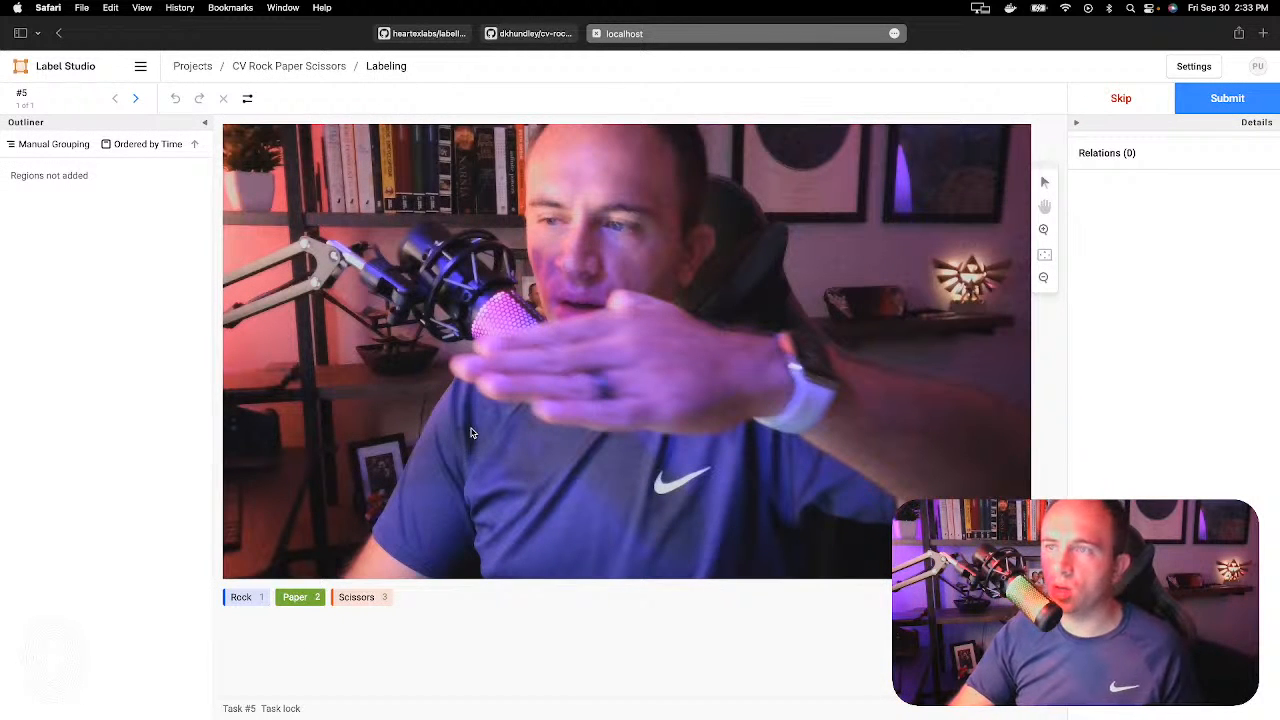
drag(454, 441, 745, 275)
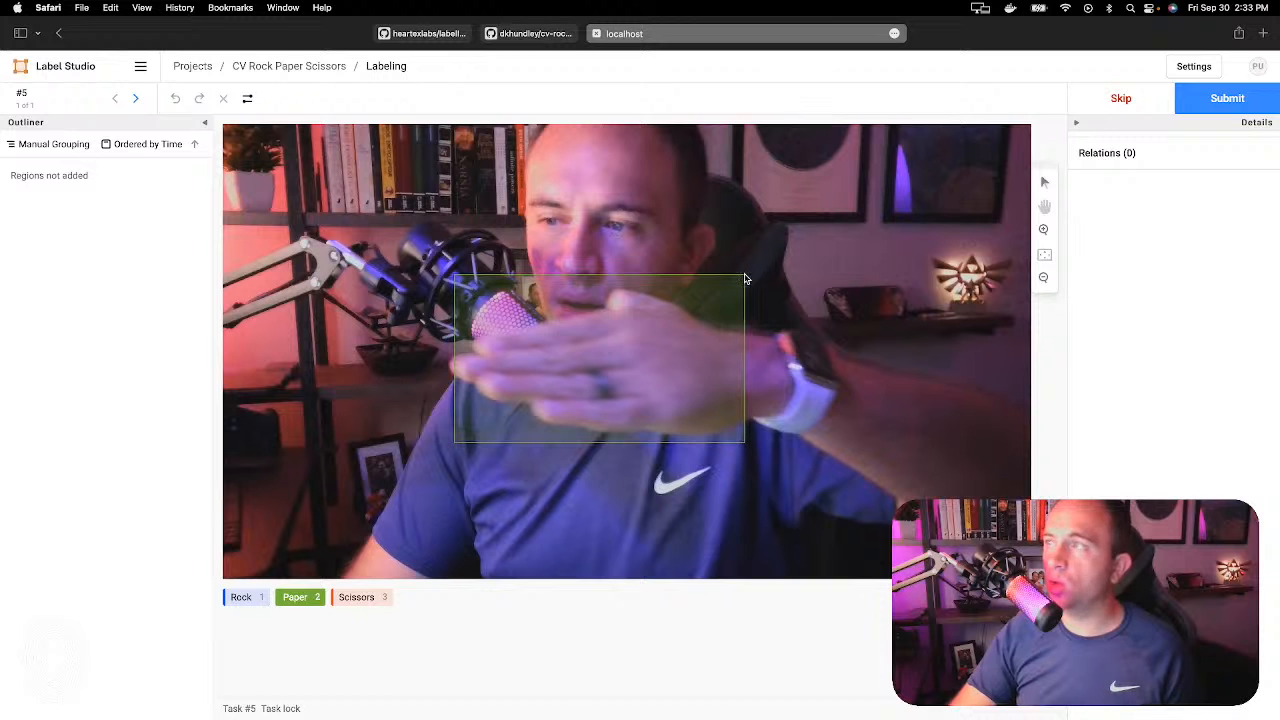
click(1236, 100)
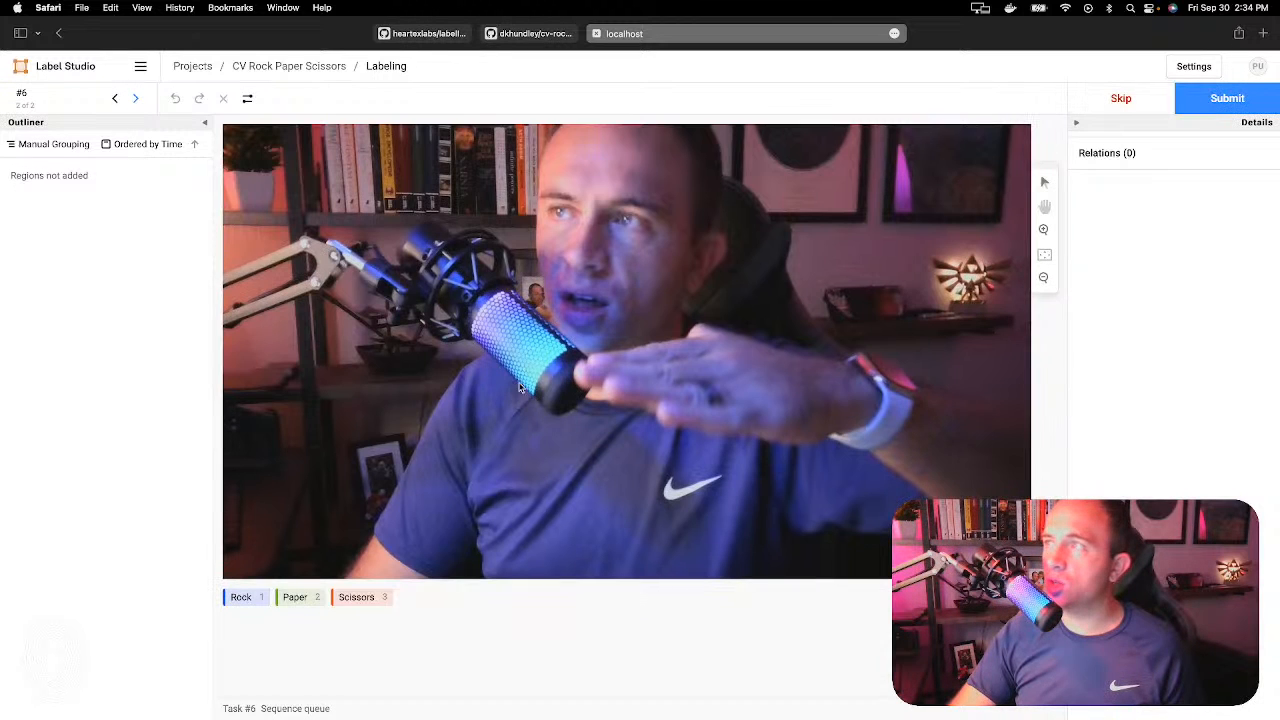
Submit tasks 6 through 9 without boxes and skip tasks 10 through 25
click(1200, 105)
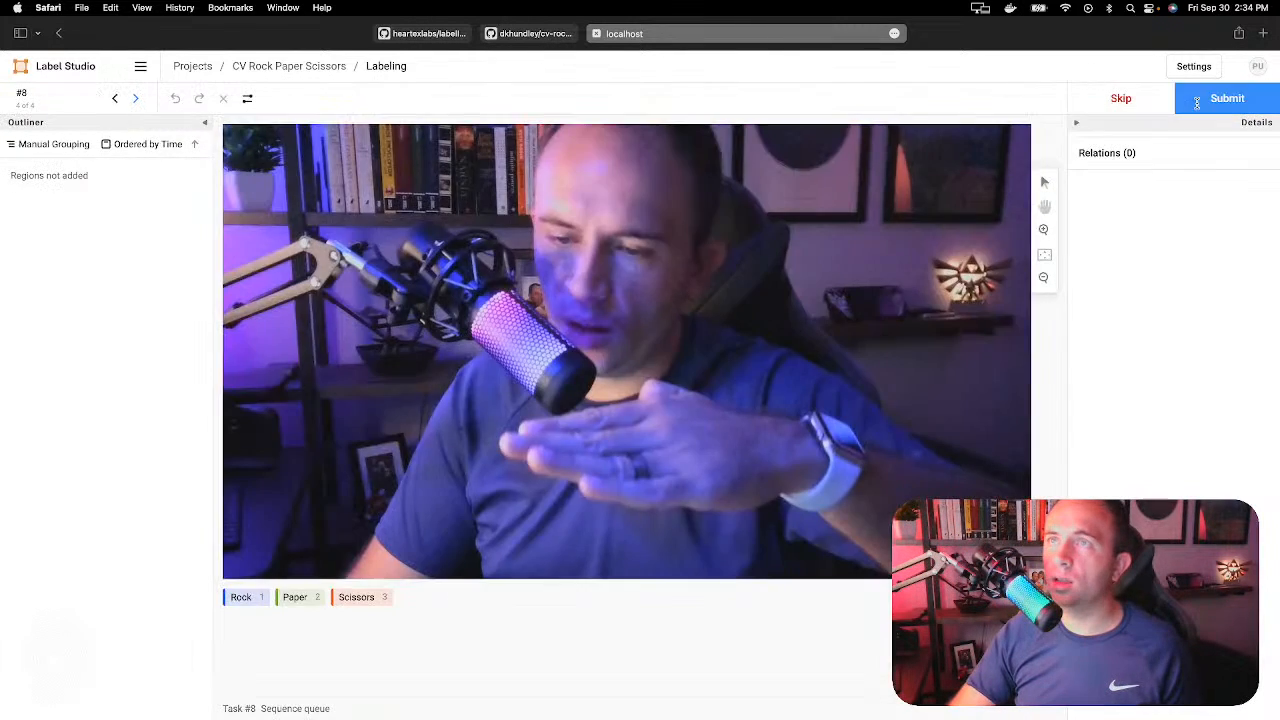
click(1197, 103)
click(1120, 98)
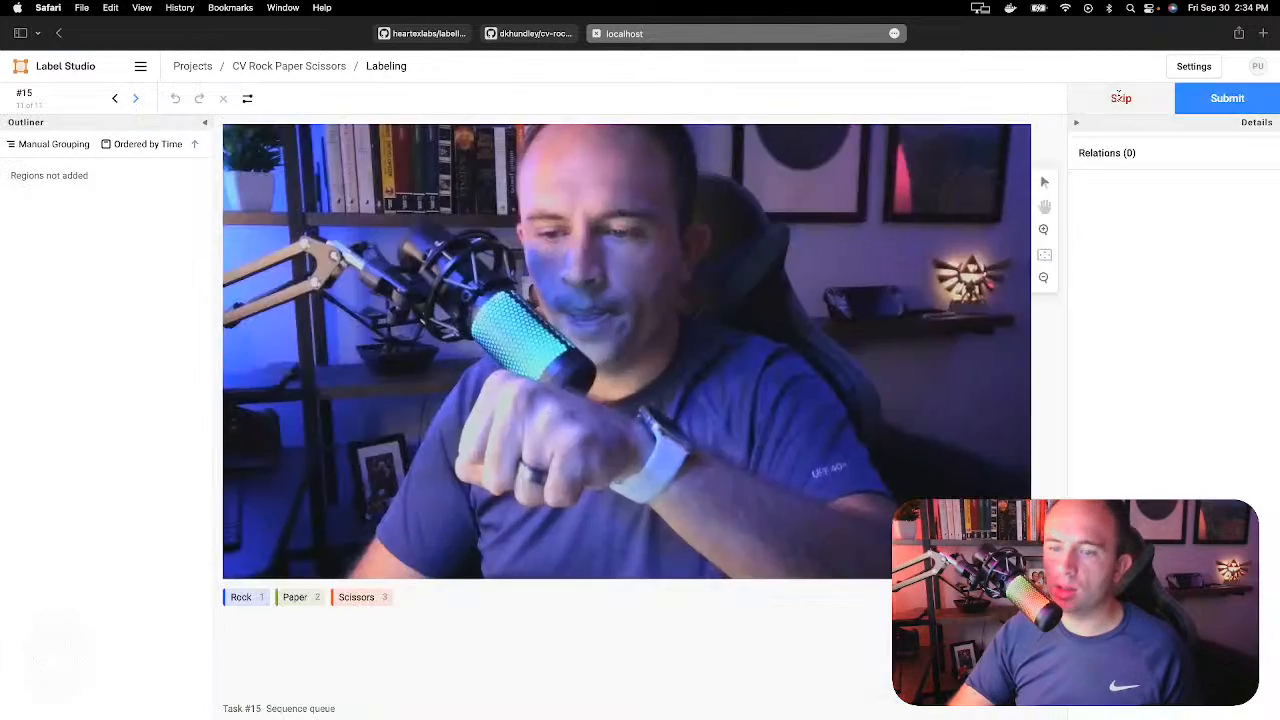
click(1120, 98)
click(1120, 99)
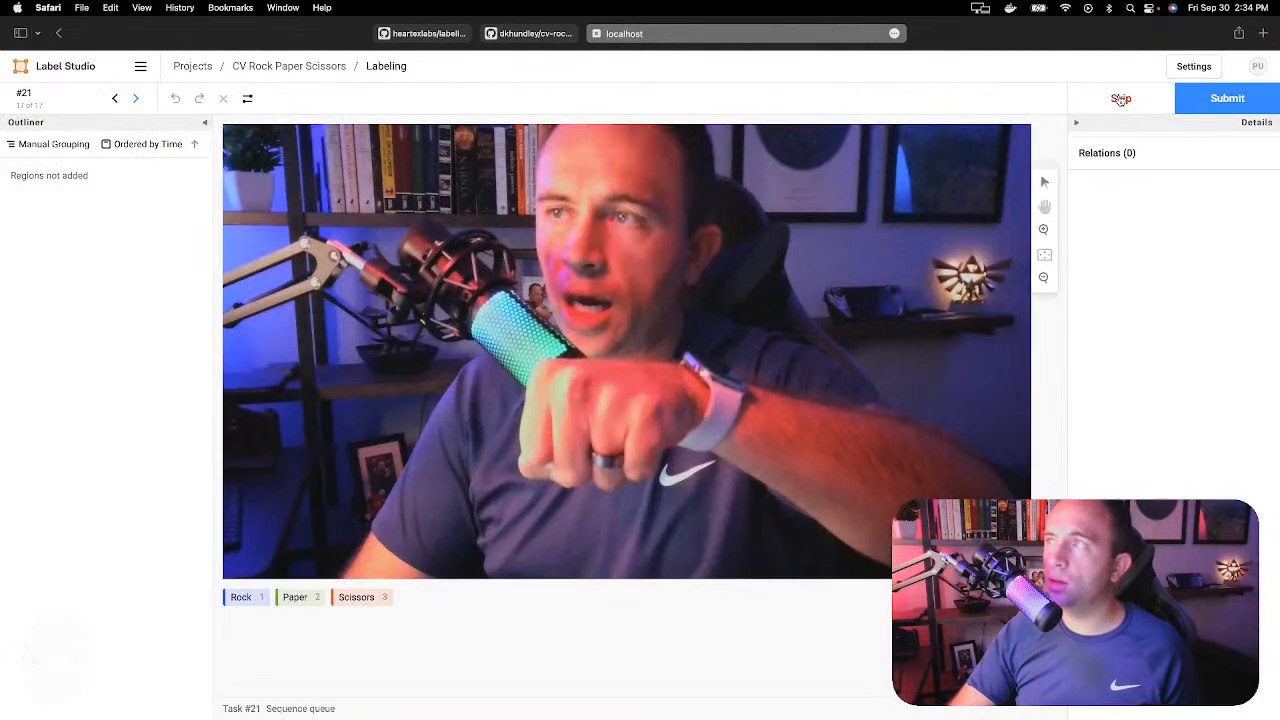
click(1120, 99)
click(1120, 99)
click(1120, 99)
click(1121, 99)
click(1121, 99)
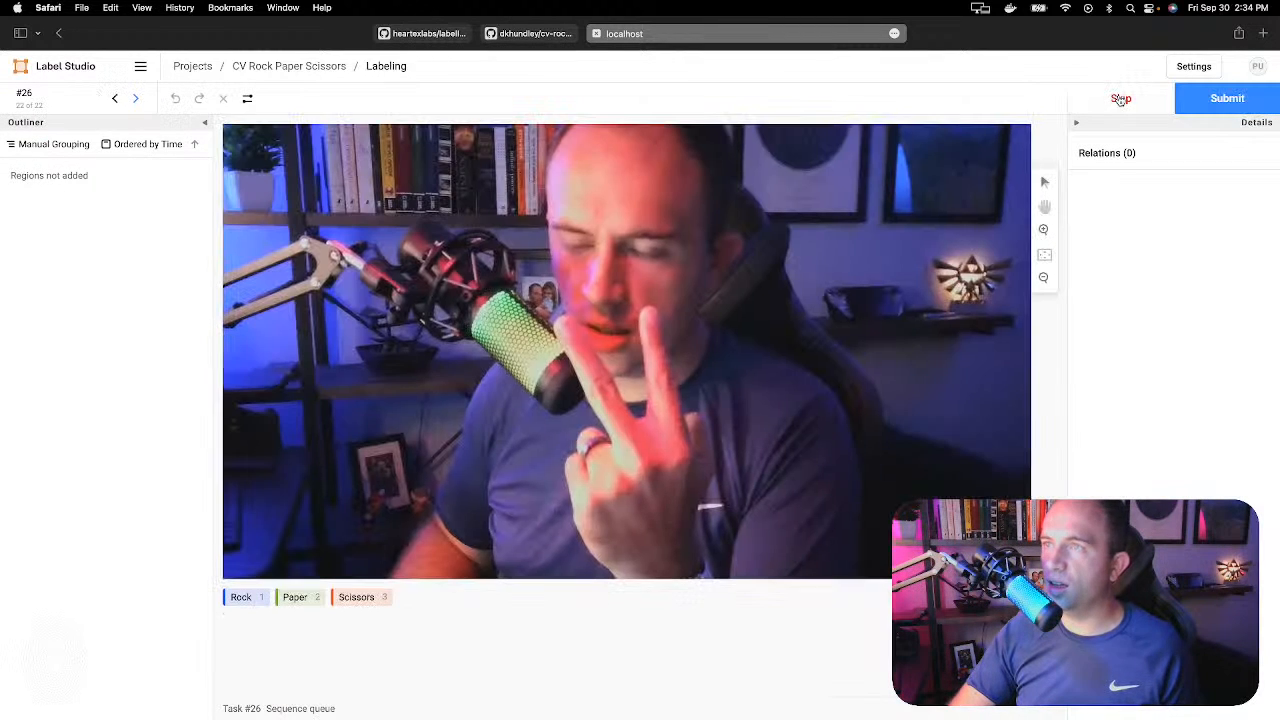
Draw a Scissors bounding box around the two-finger hand in task 26 and shift it slightly toward the microphone
click(355, 600)
drag(570, 564, 710, 295)
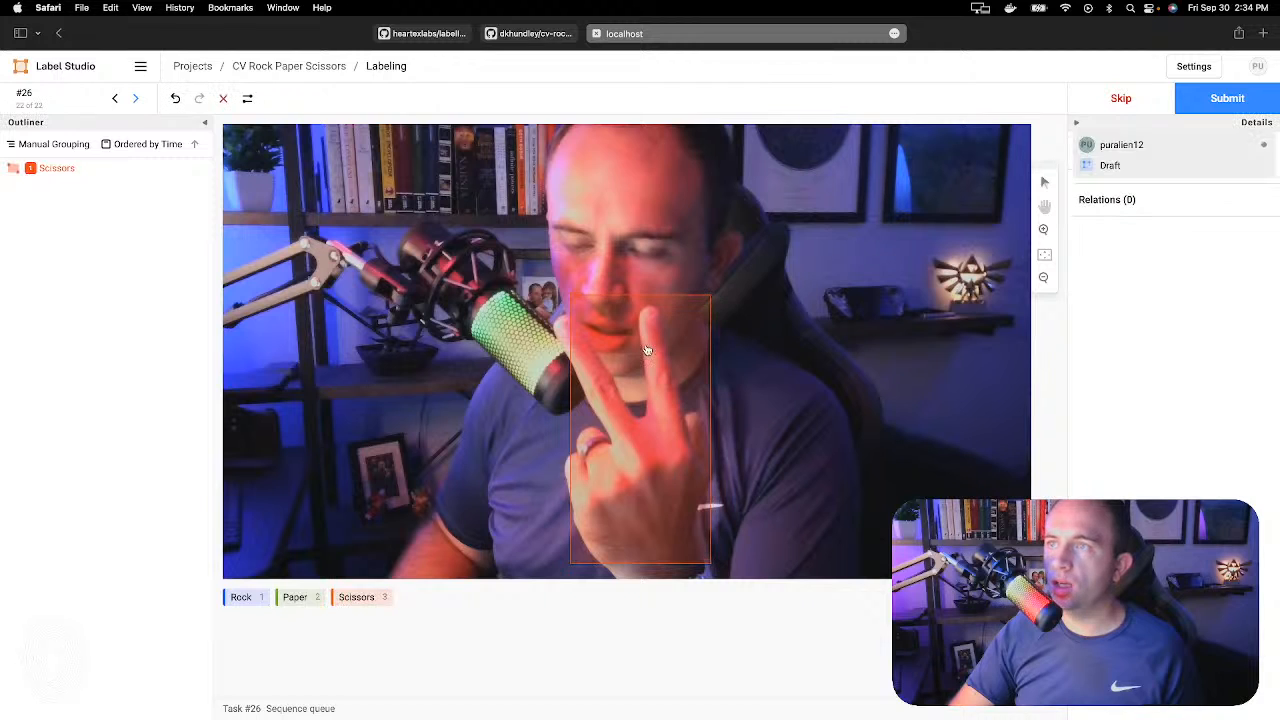
drag(572, 383, 559, 389)
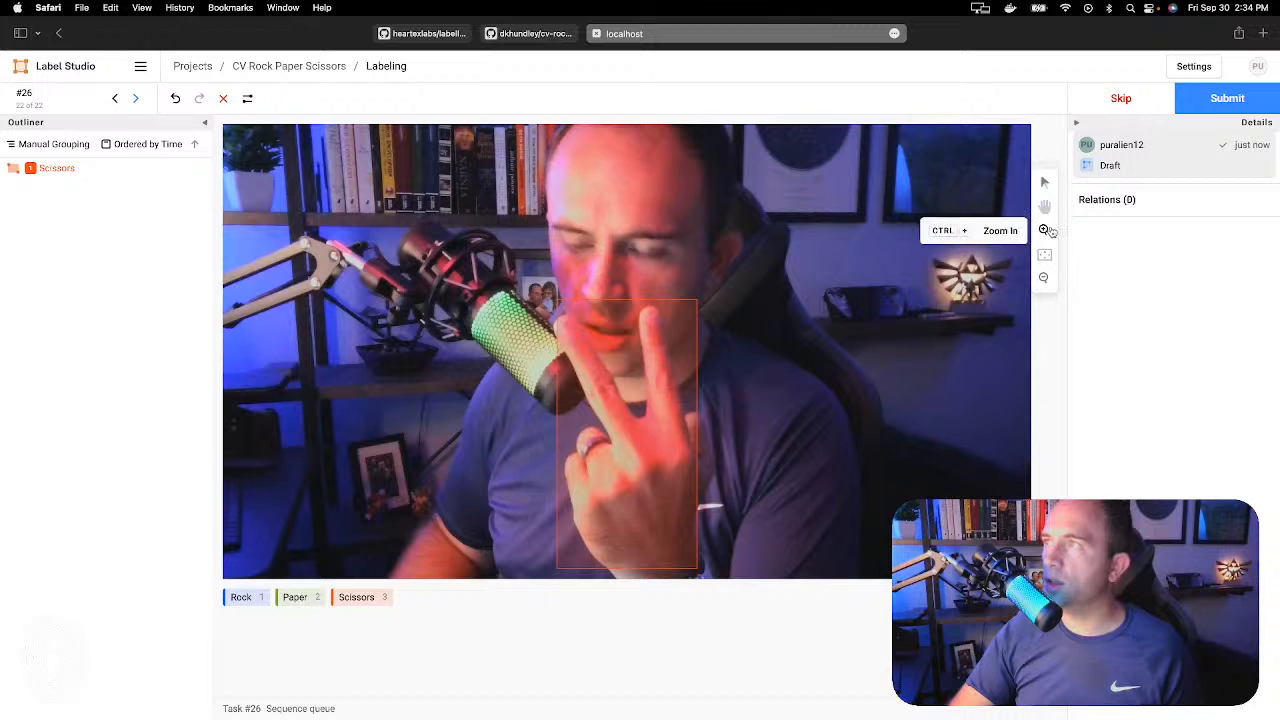
click(1044, 182)
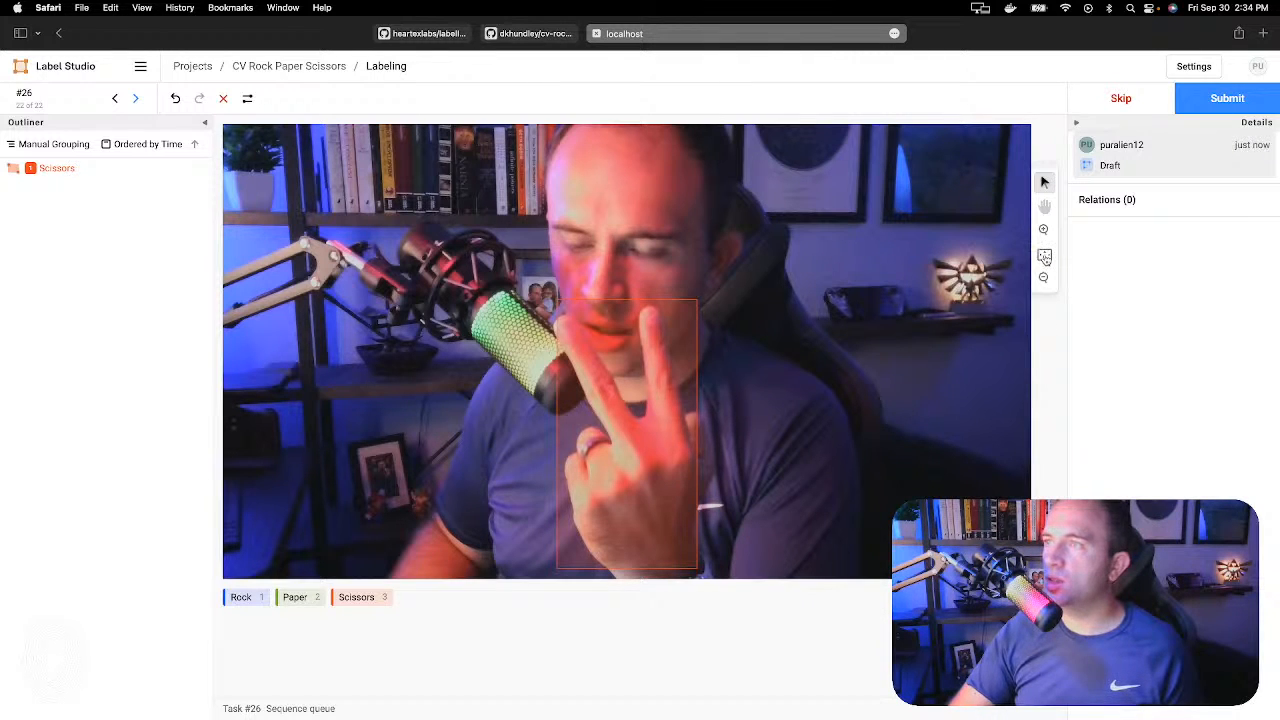
mouse_move(697, 419)
mouse_down()
mouse_move(714, 417)
mouse_move(689, 416)
mouse_up()
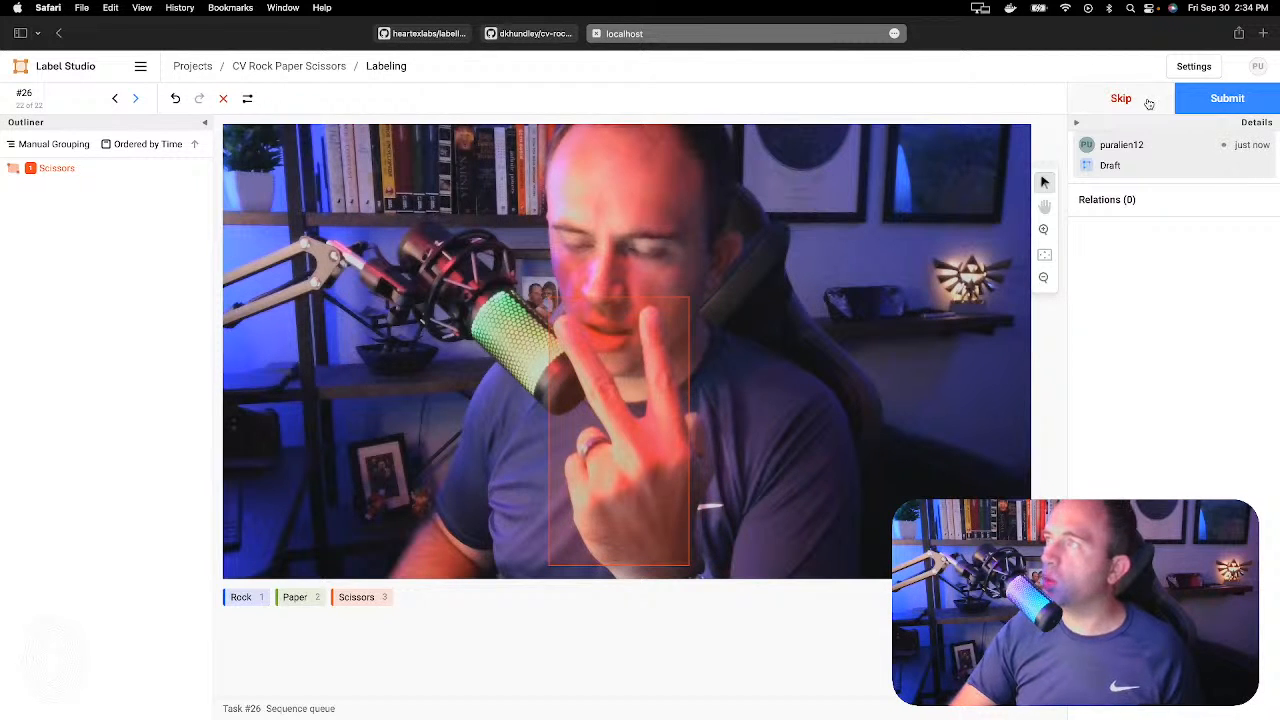
Skip task 26 and all remaining tasks until the labeling queue is empty
click(1137, 100)
click(1122, 99)
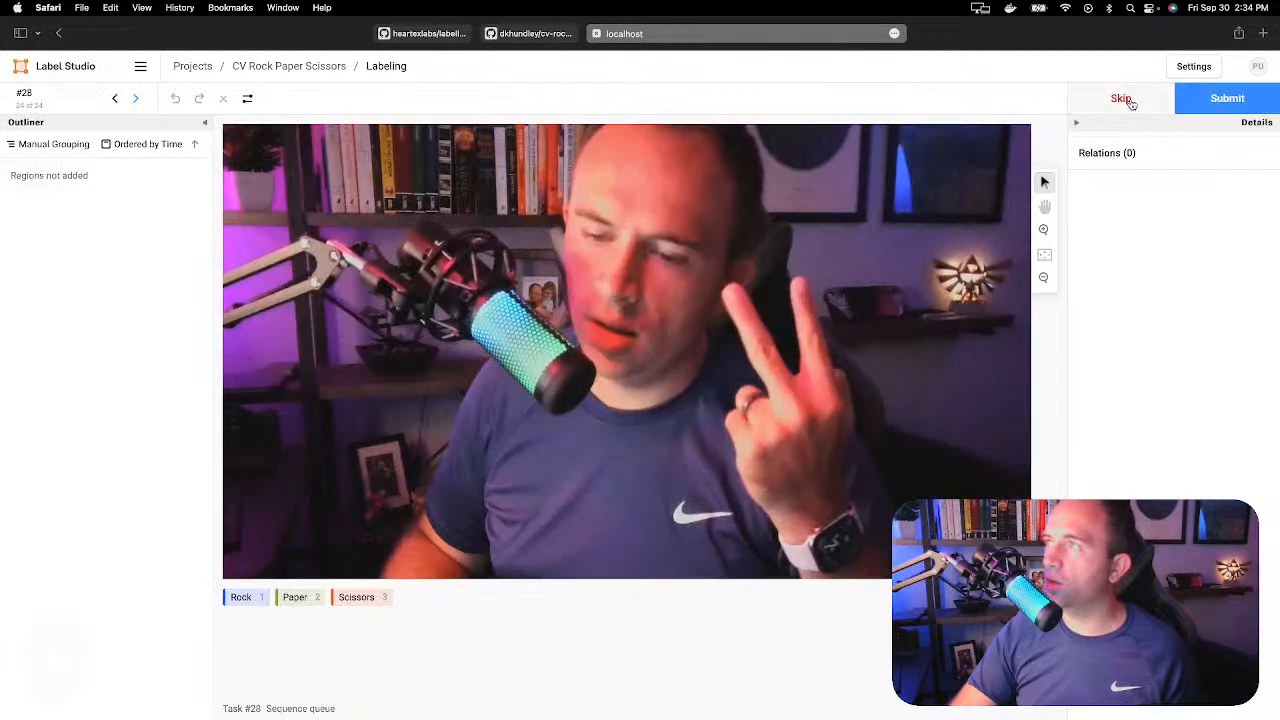
click(1122, 99)
click(1122, 99)
click(1122, 99)
click(1130, 102)
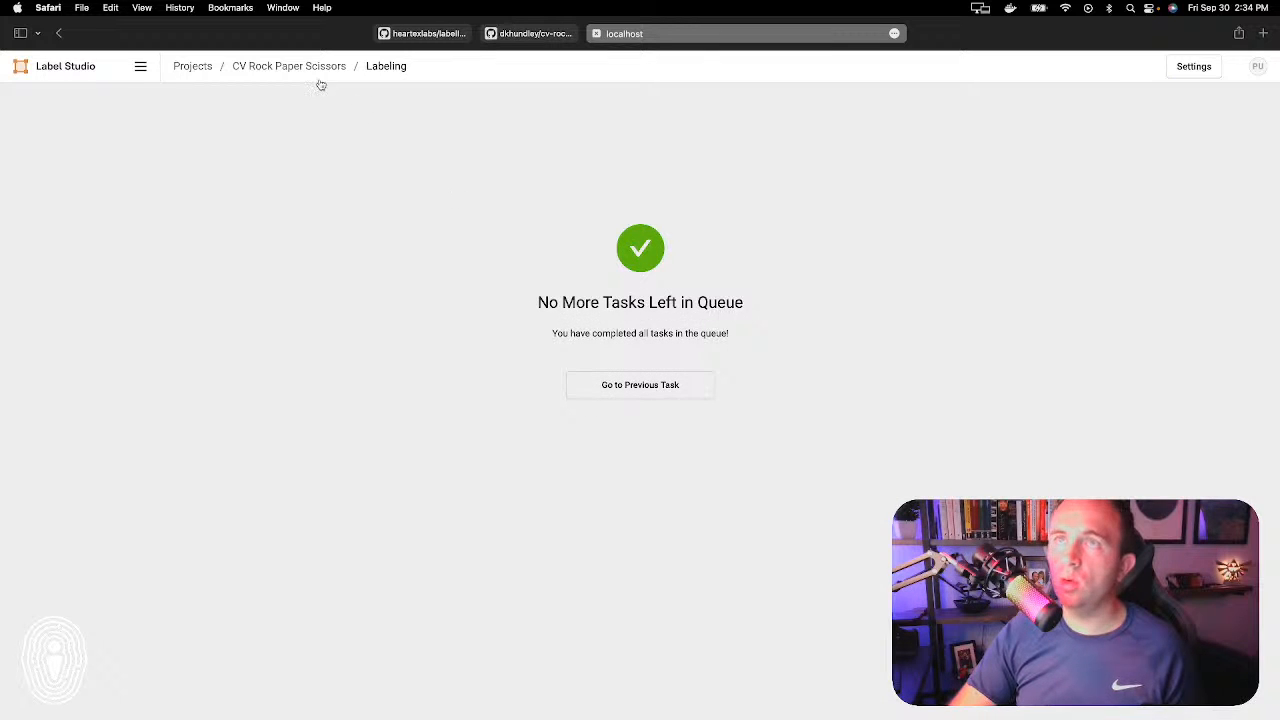
Check the annotation status in the project's task list and inspect the submitted annotation of task 1
click(300, 66)
scroll(337, 384, up, 10)
scroll(338, 386, down, 10)
scroll(352, 367, up, 10)
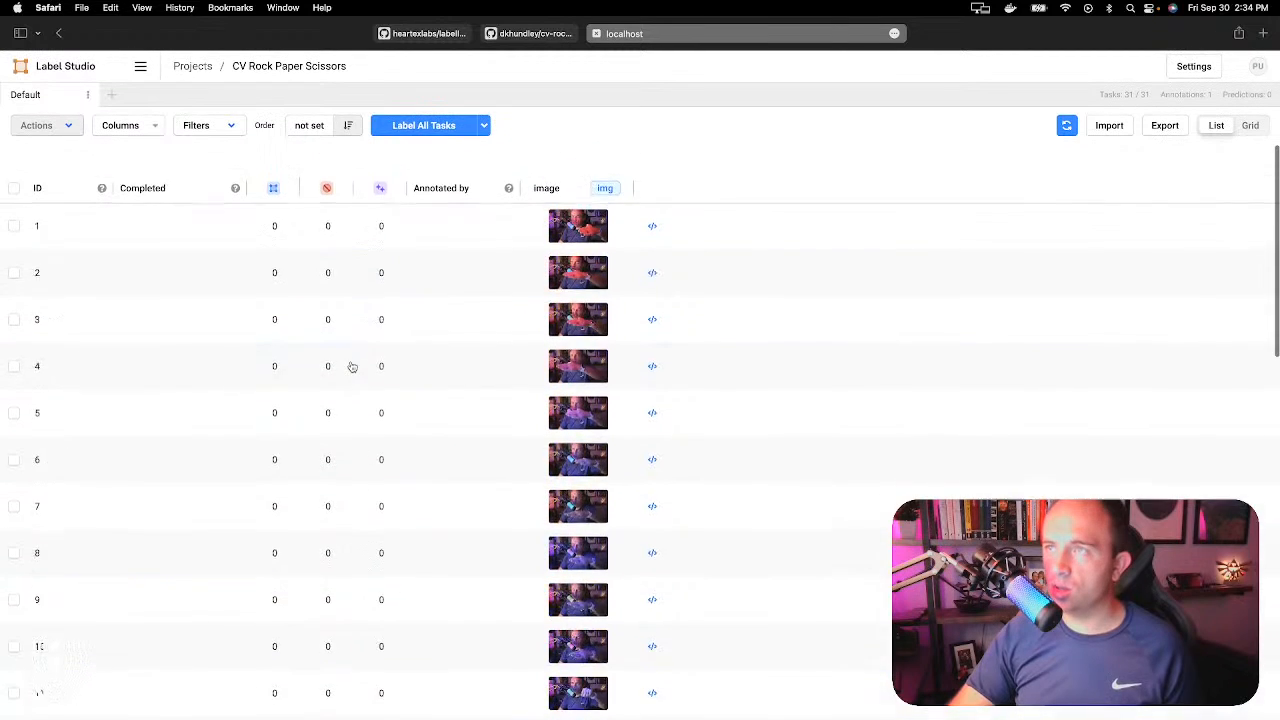
scroll(356, 363, down, 5)
scroll(360, 360, up, 5)
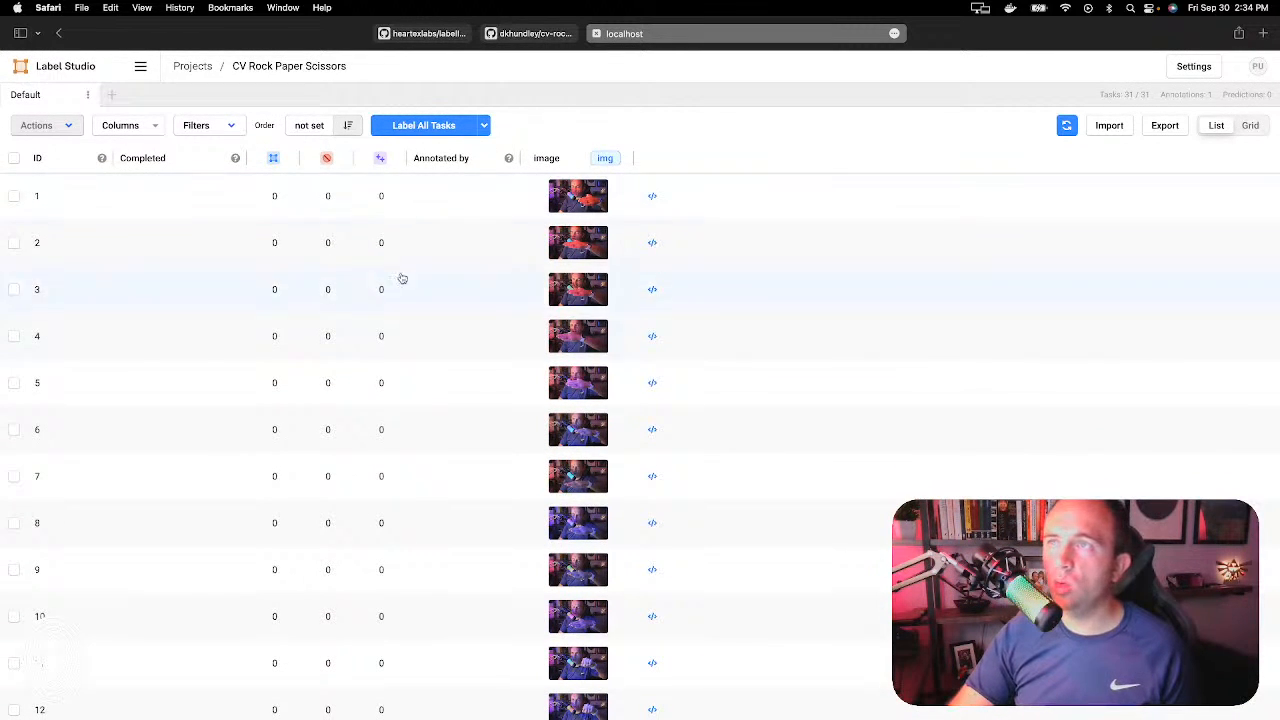
click(169, 202)
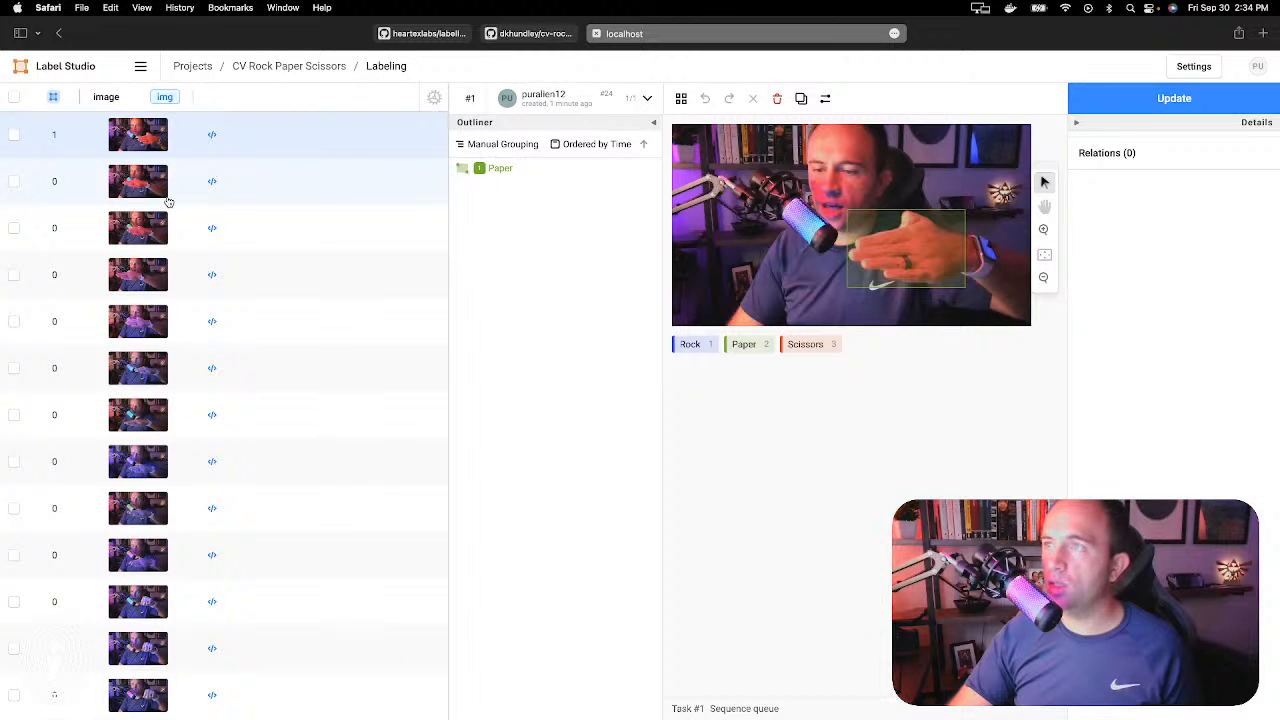
scroll(366, 335, left, 5)
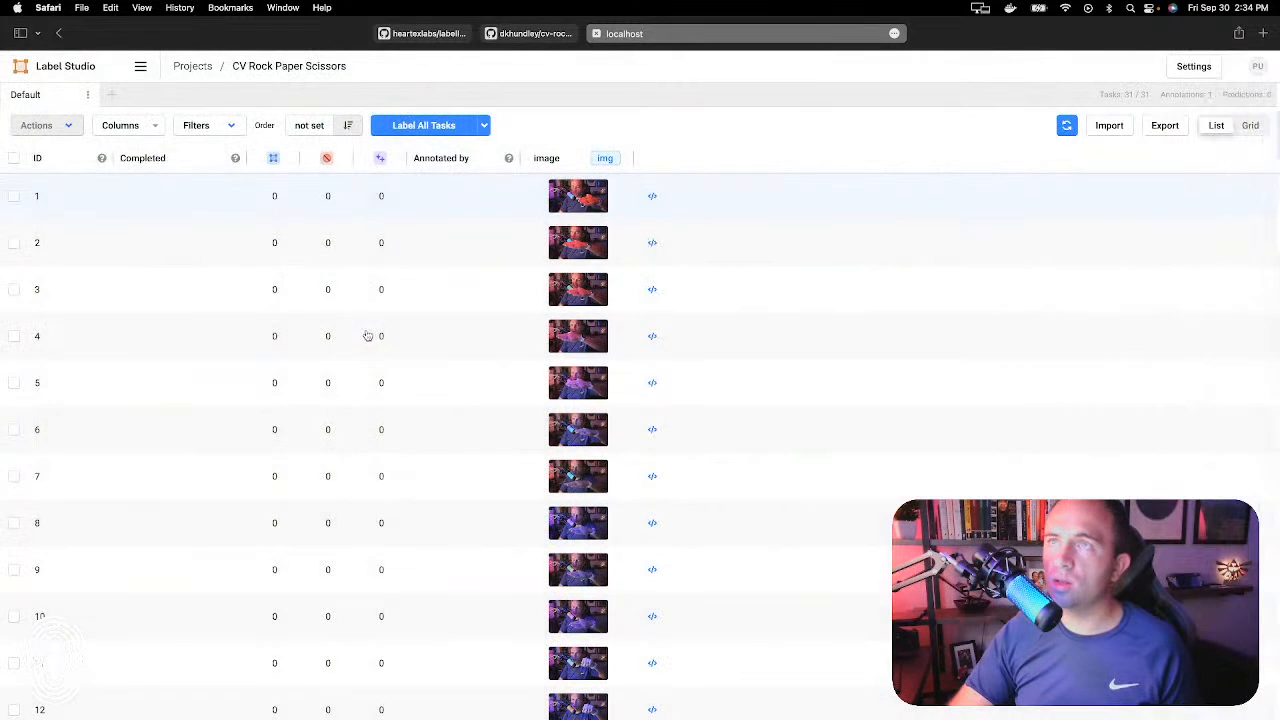
Reopen the CV Rock Paper Scissors project from the projects overview and look through its export formats
click(191, 67)
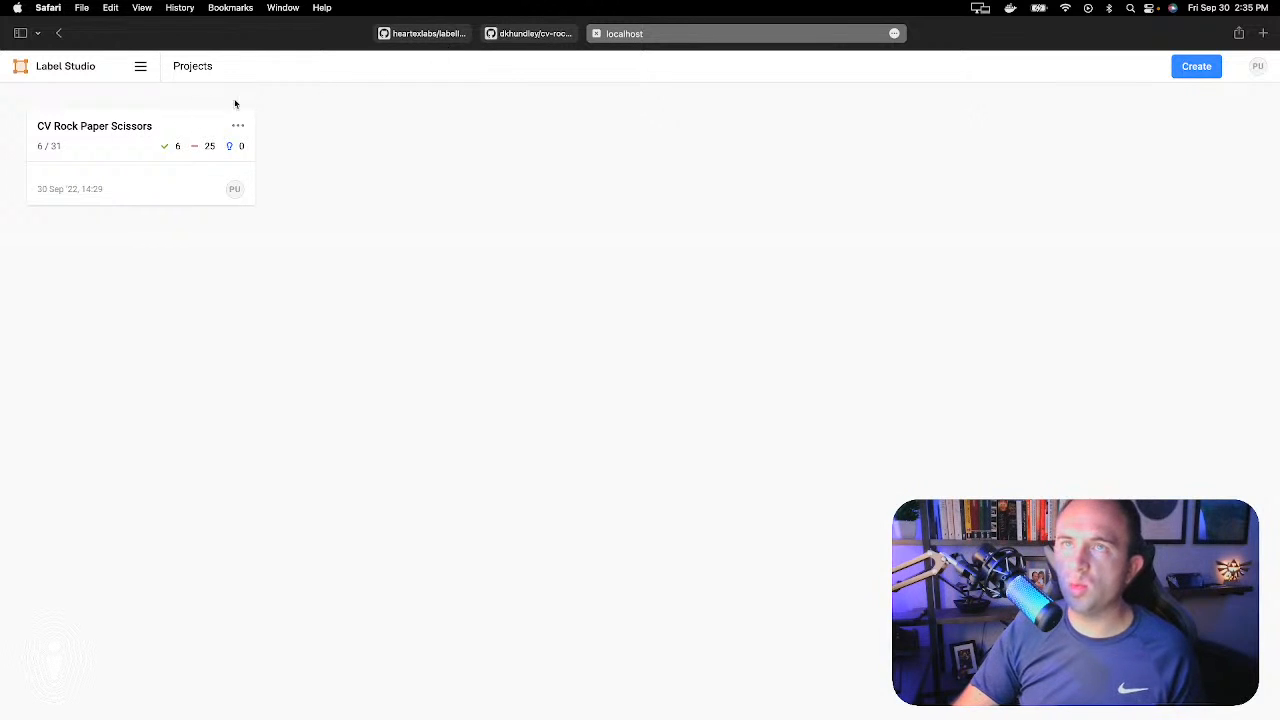
click(130, 150)
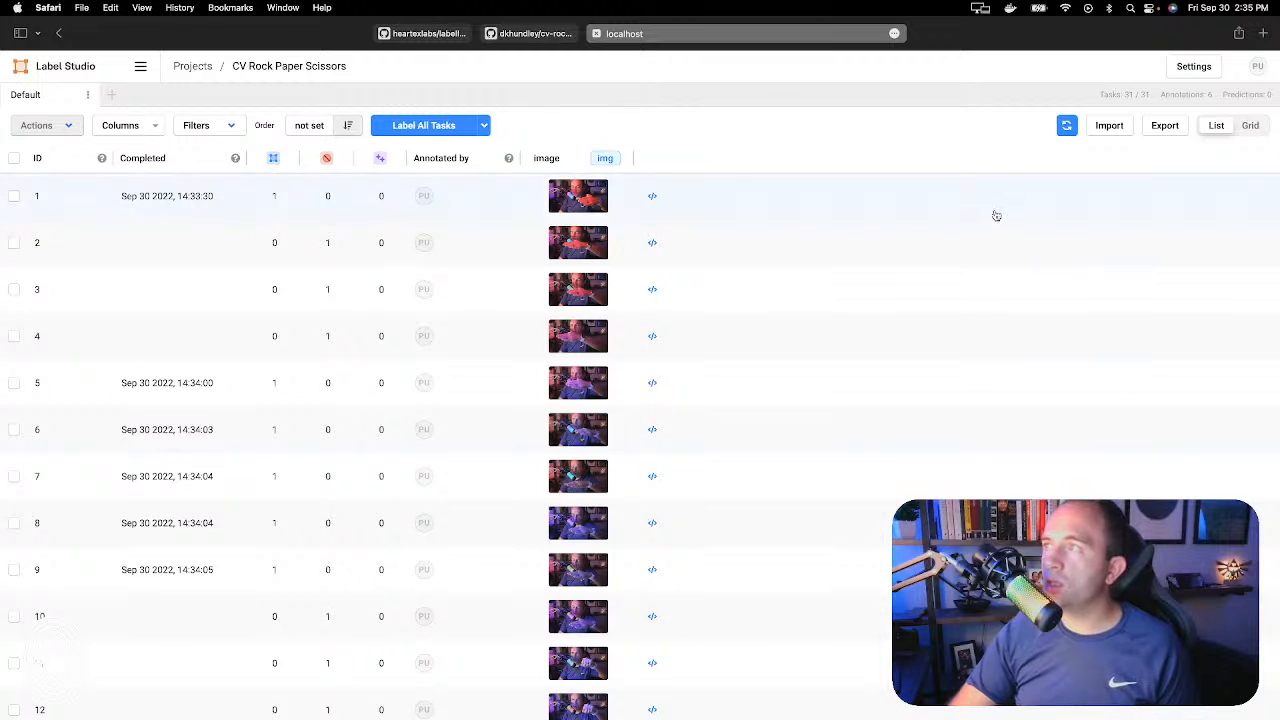
click(1162, 128)
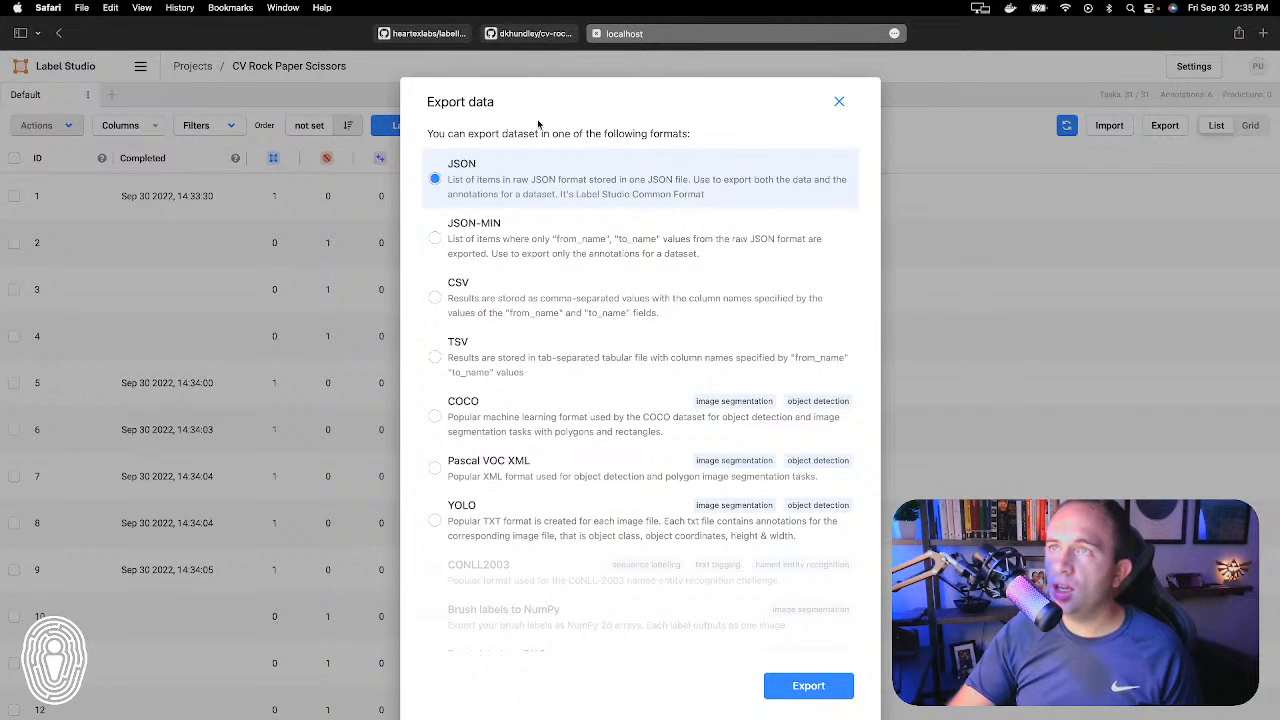
scroll(605, 345, down, 3)
scroll(605, 345, up, 3)
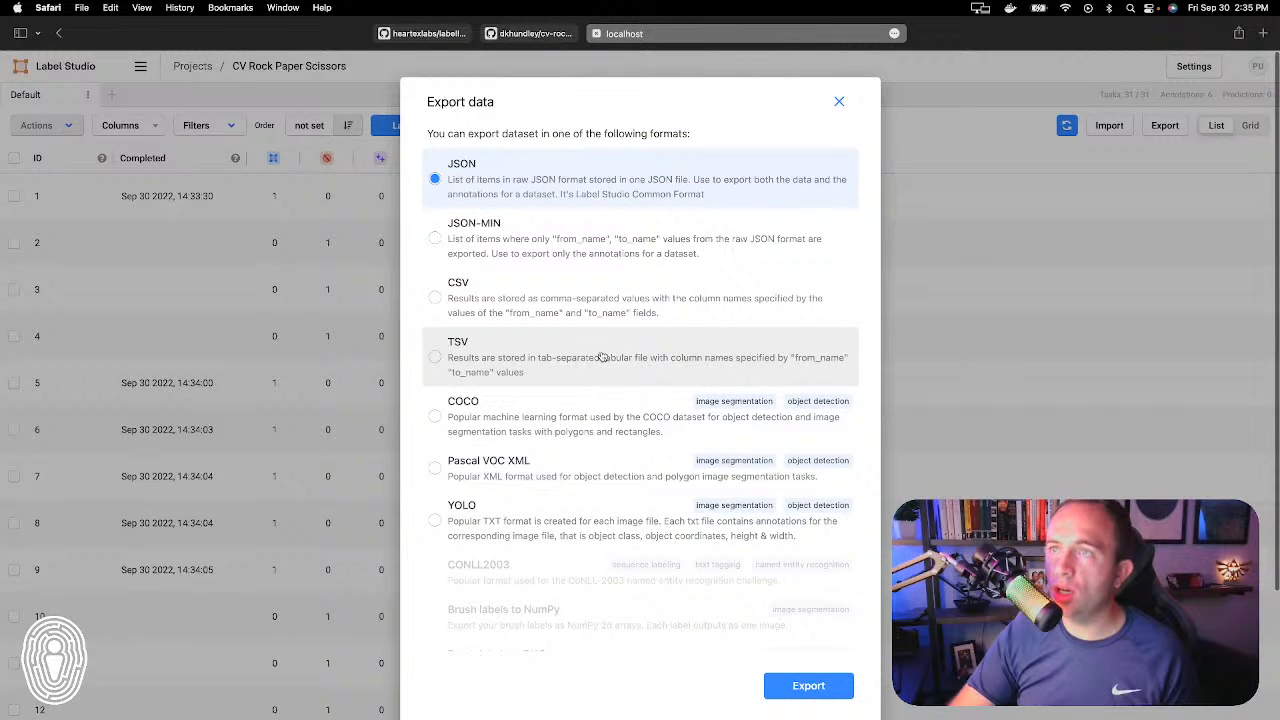
Choose the CSV format from the available export formats and export the project's annotations
scroll(603, 350, down, 3)
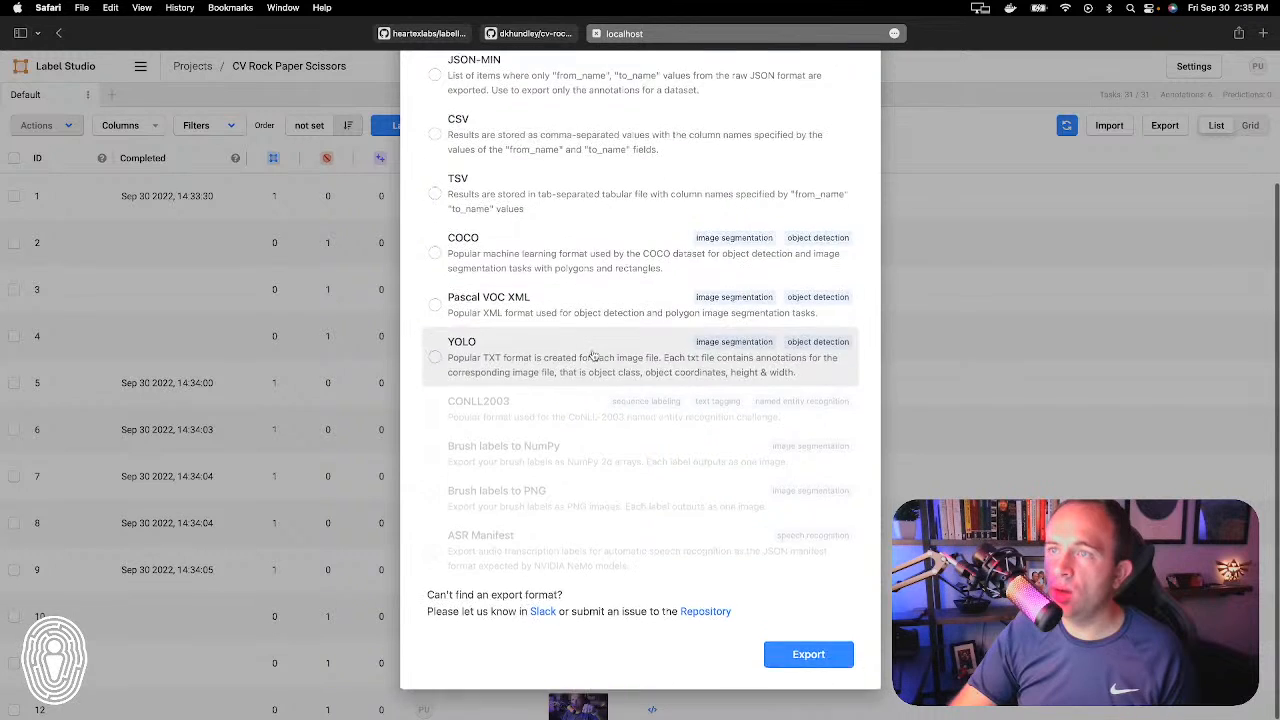
scroll(657, 486, up, 4)
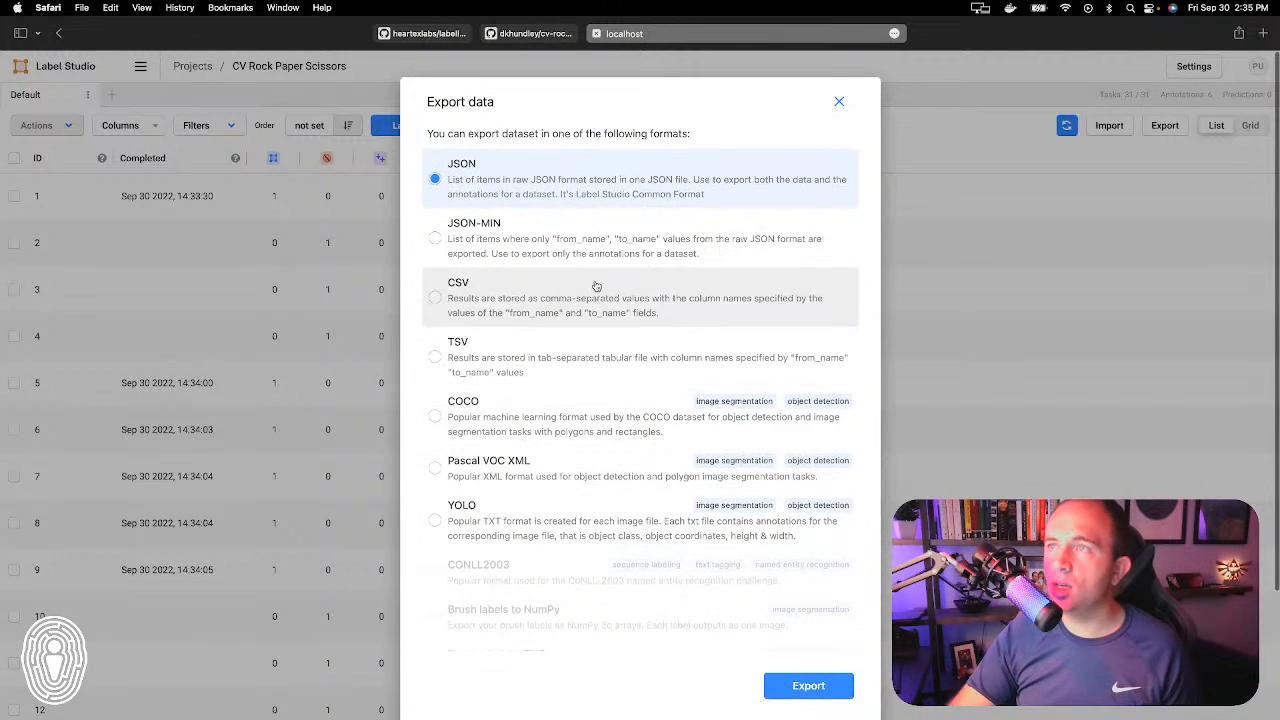
click(515, 291)
scroll(560, 350, down, 3)
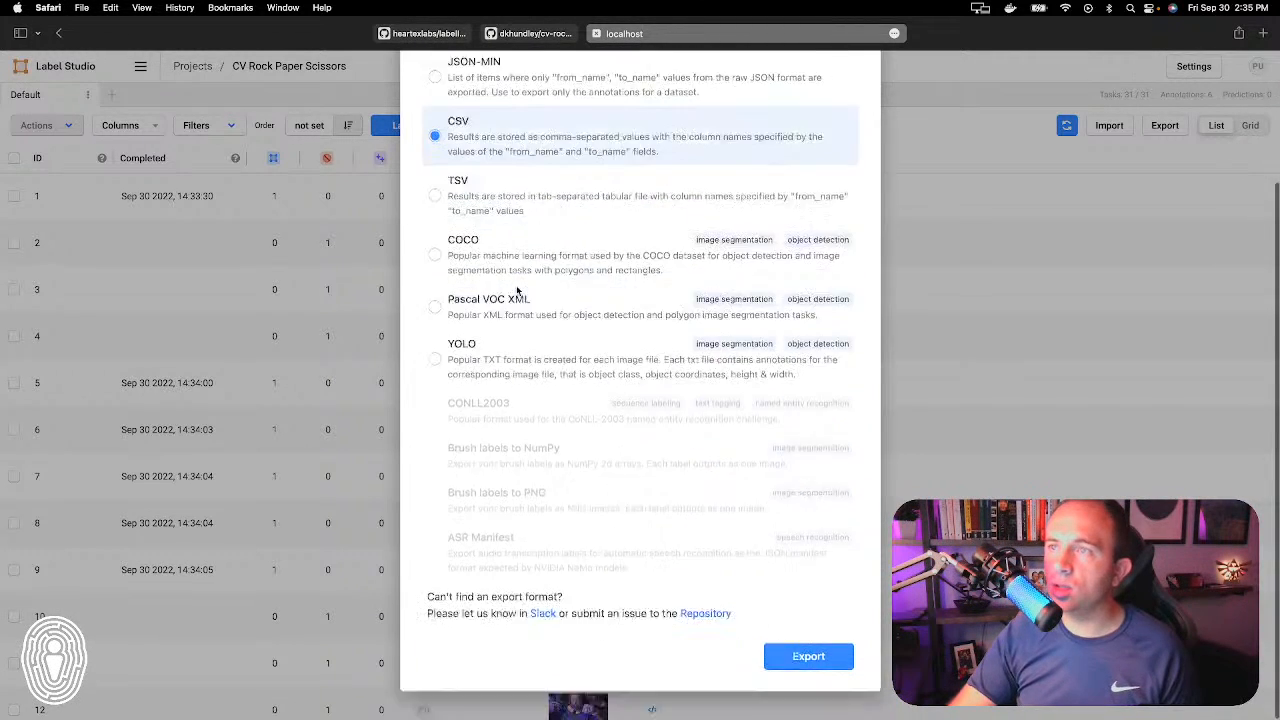
click(812, 668)
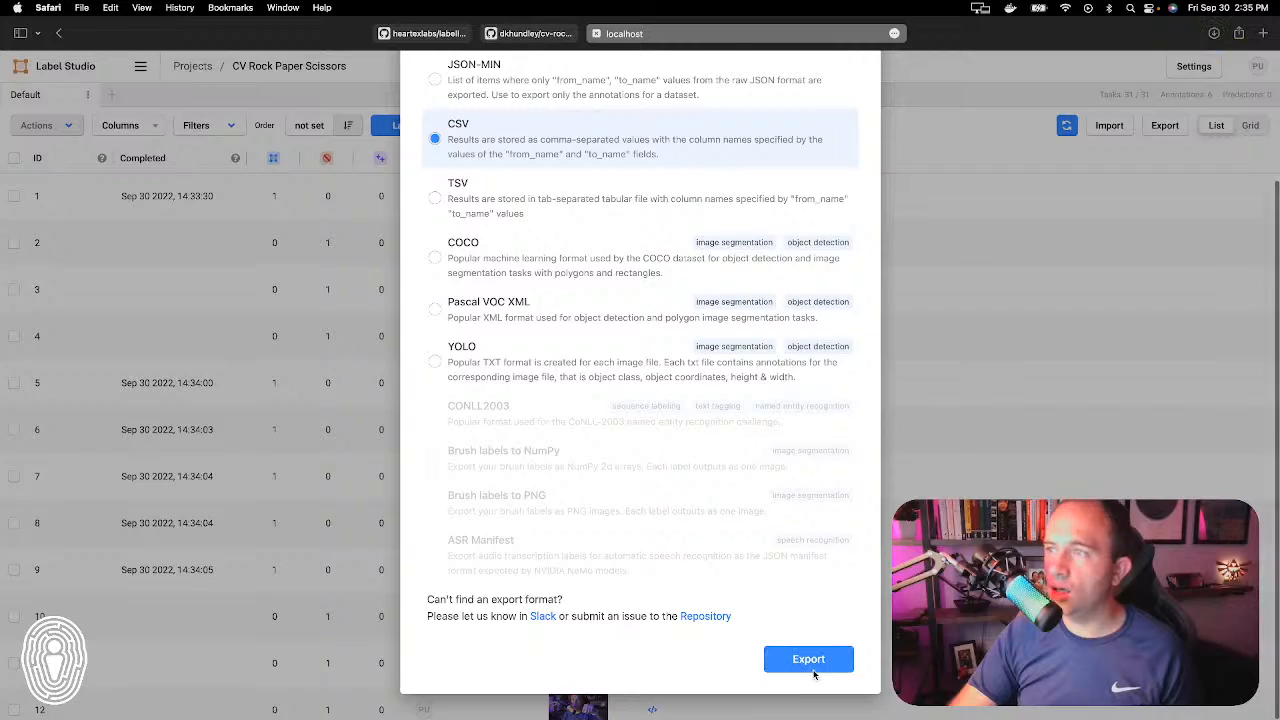
Switch to iTerm, open a new terminal session, go to the Downloads folder and allow access to its files
key(ctrl+Left)
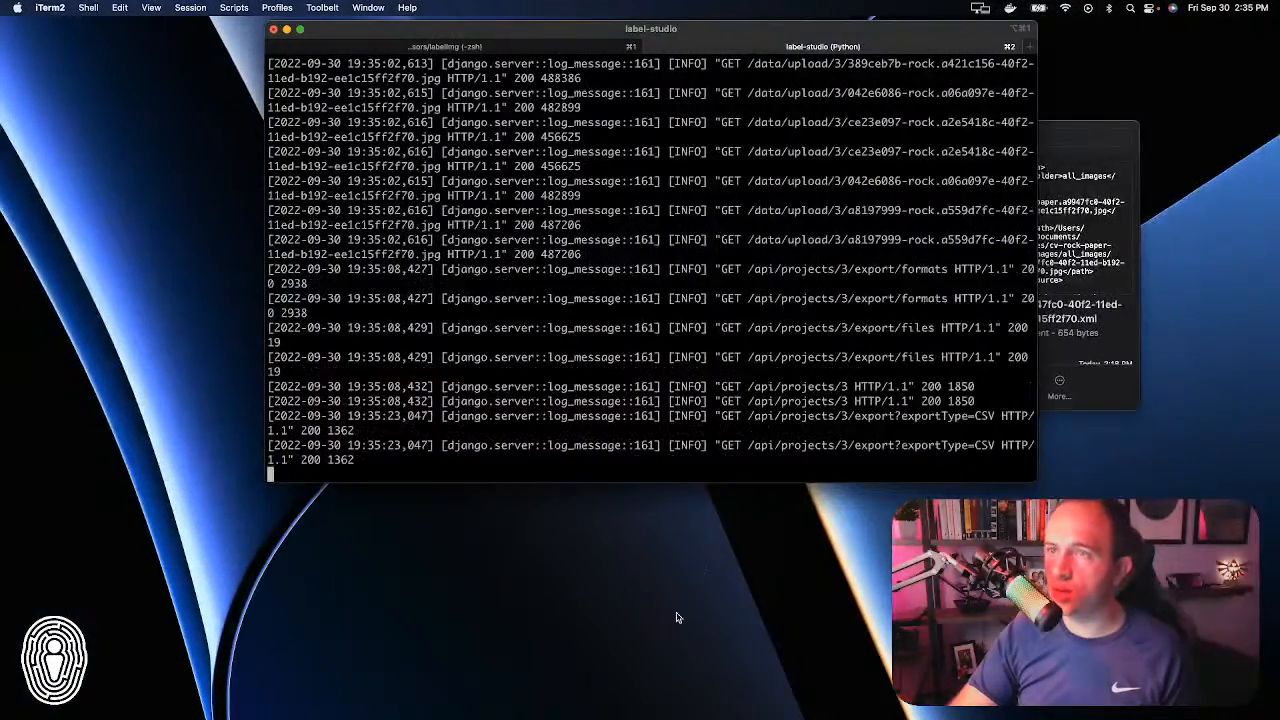
click(503, 52)
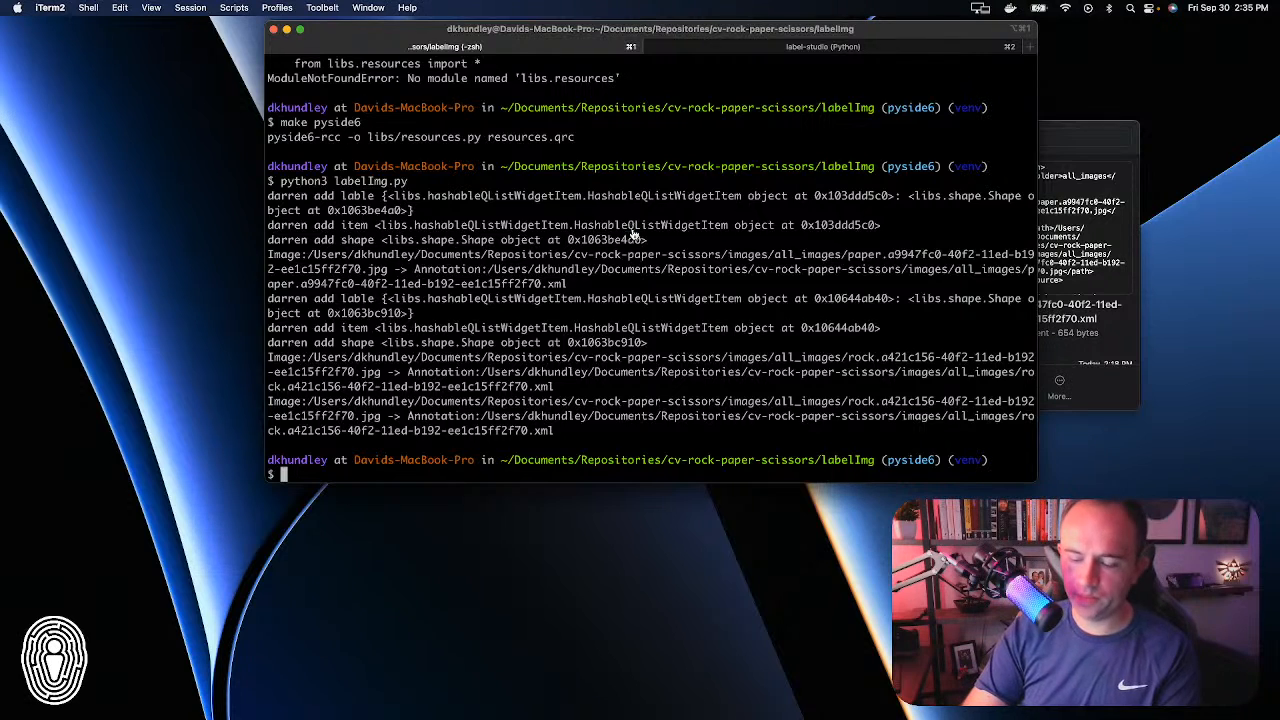
key(super+t)
text(ls)
key(Return)
text(c)
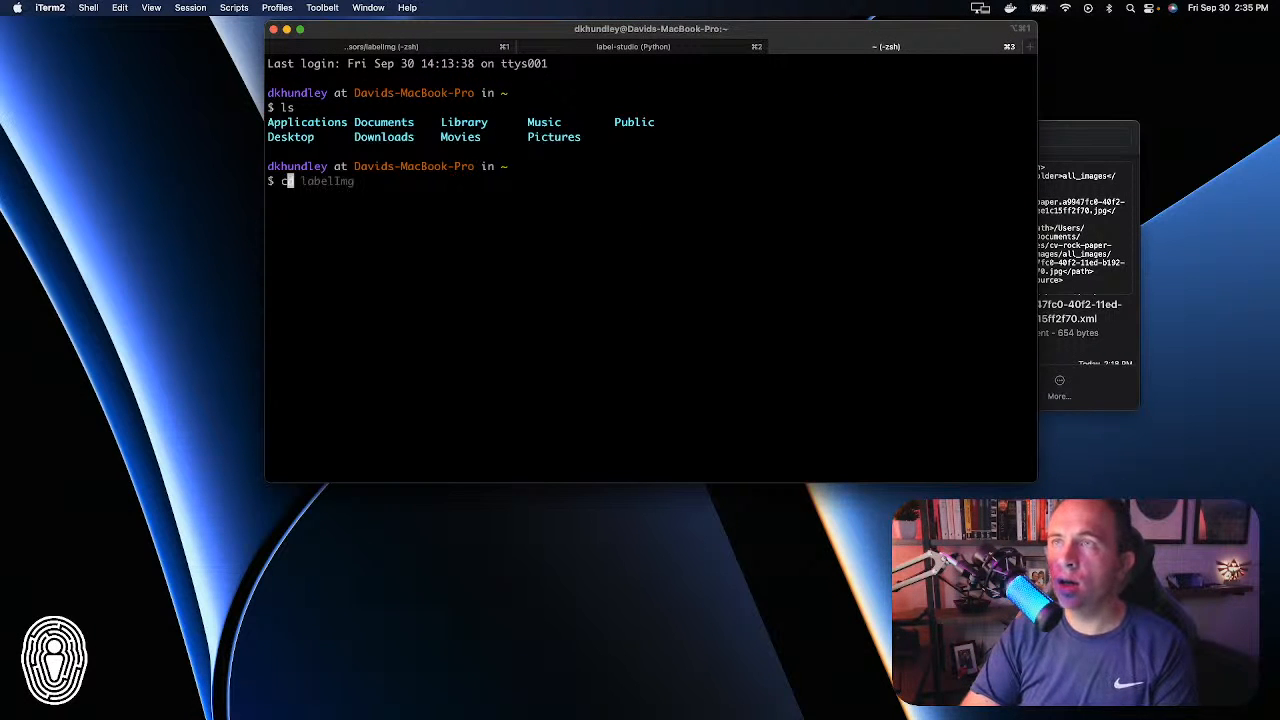
text(d Downloads)
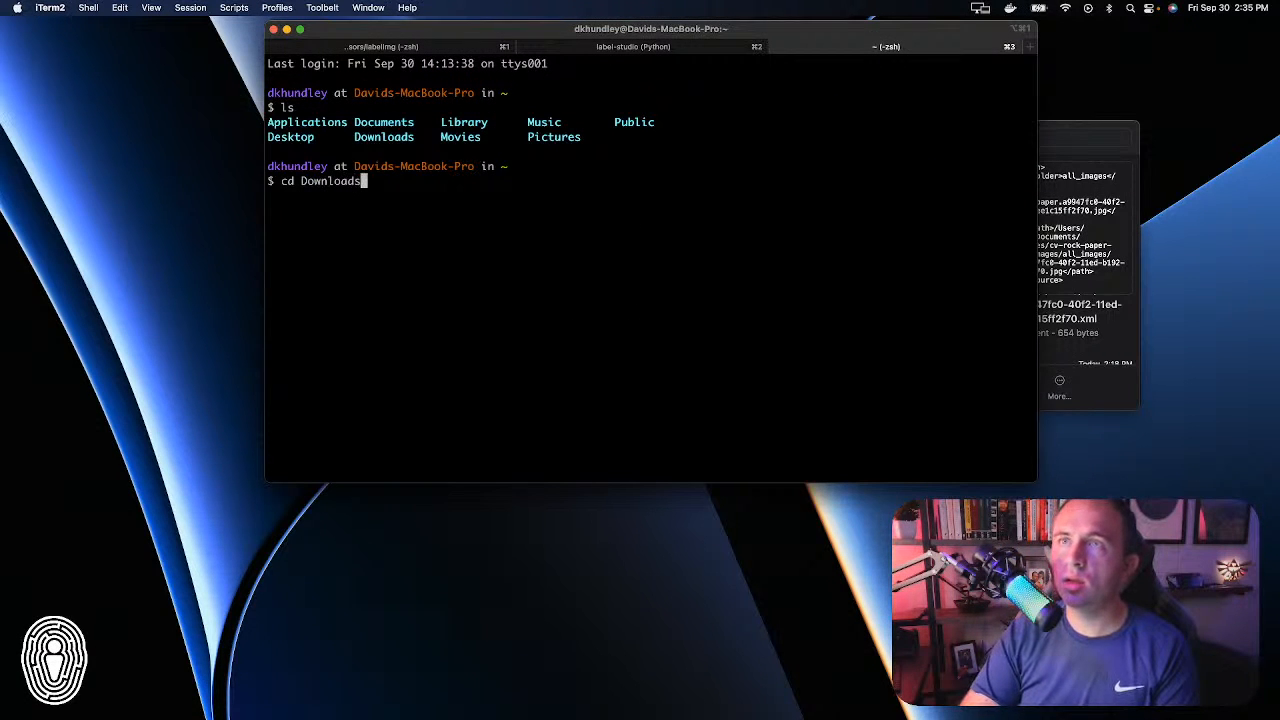
key(Return)
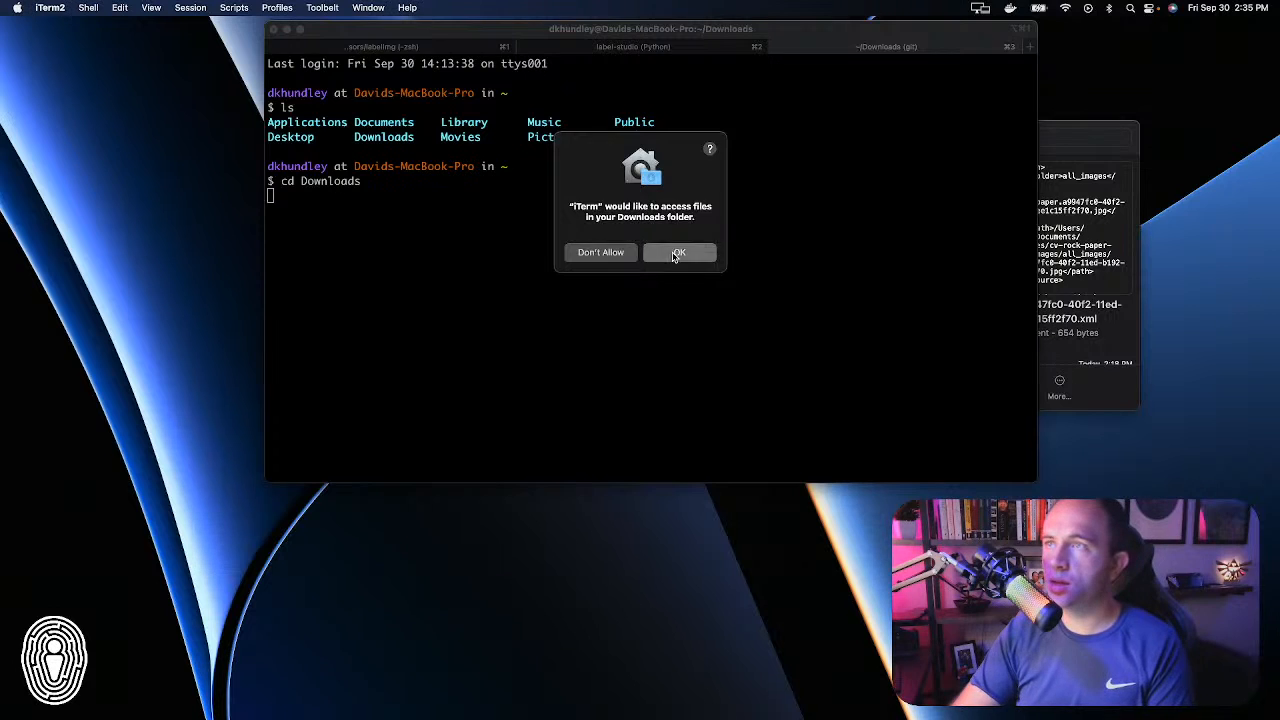
click(676, 252)
text(open)
key(BackSpace)
key(BackSpace)
key(BackSpace)
key(BackSpace)
key(BackSpace)
text(ls)
key(Return)
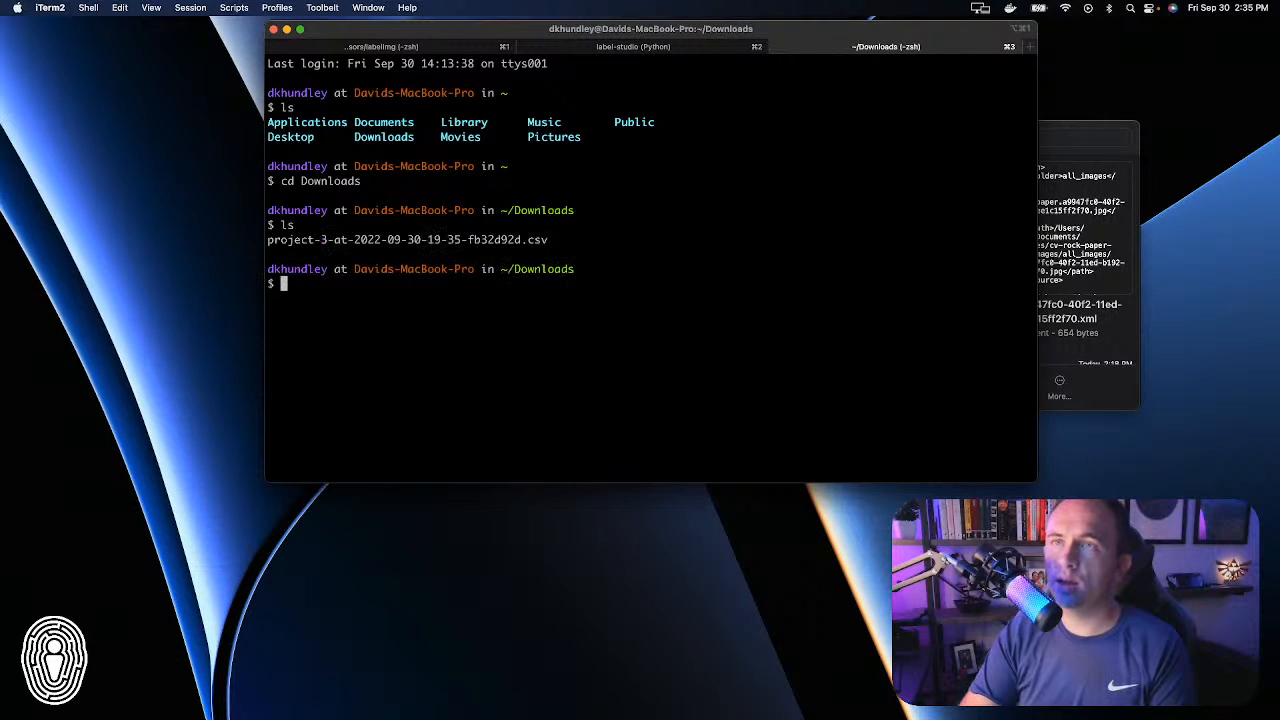
text(cat pro)
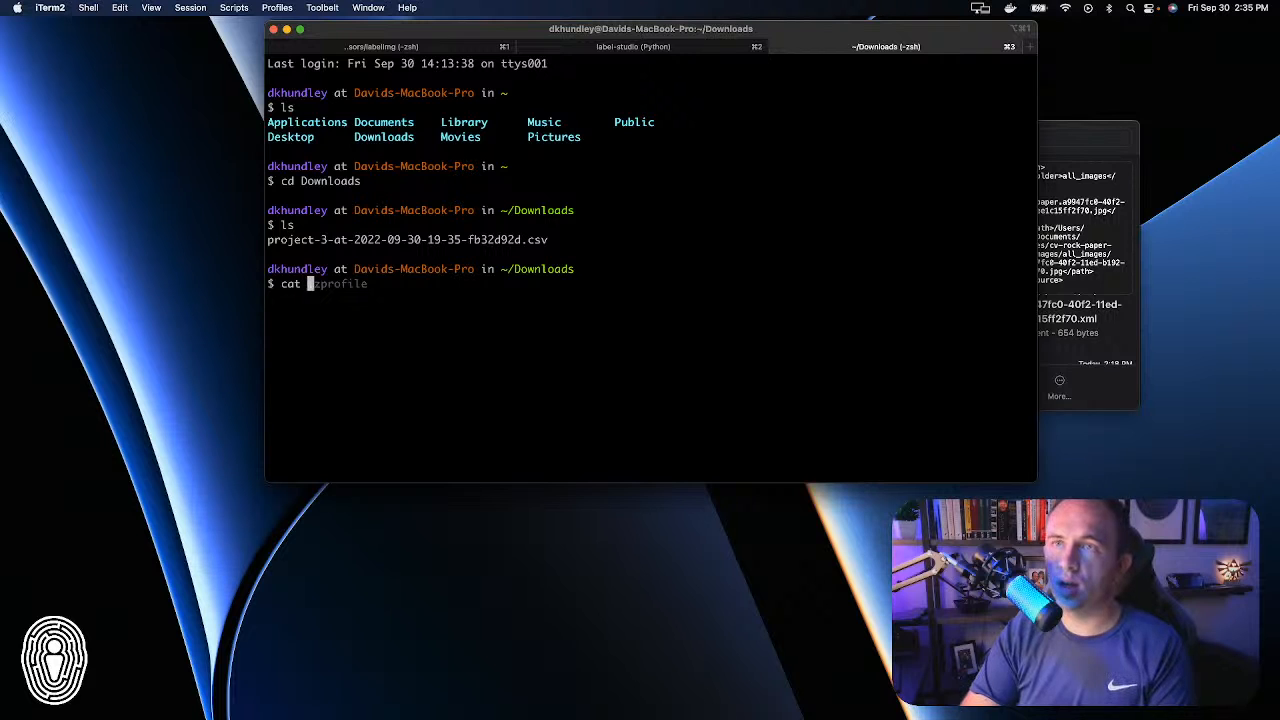
key(Tab)
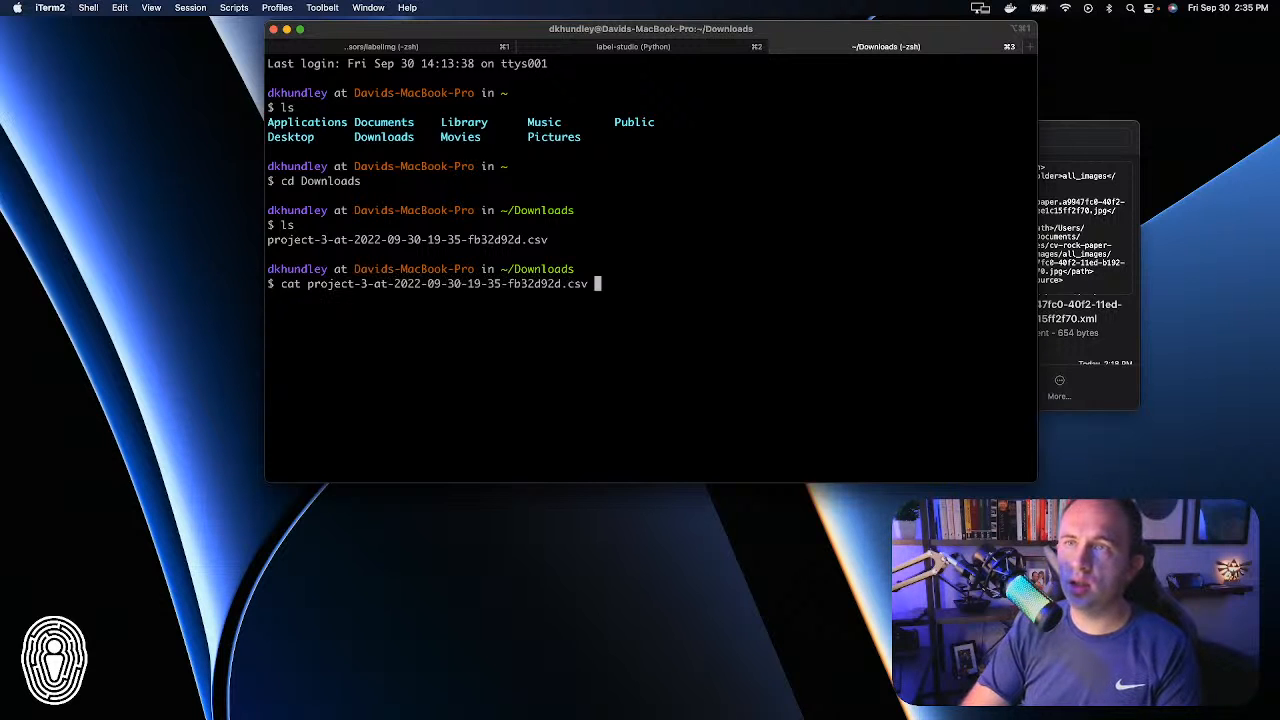
key(Return)
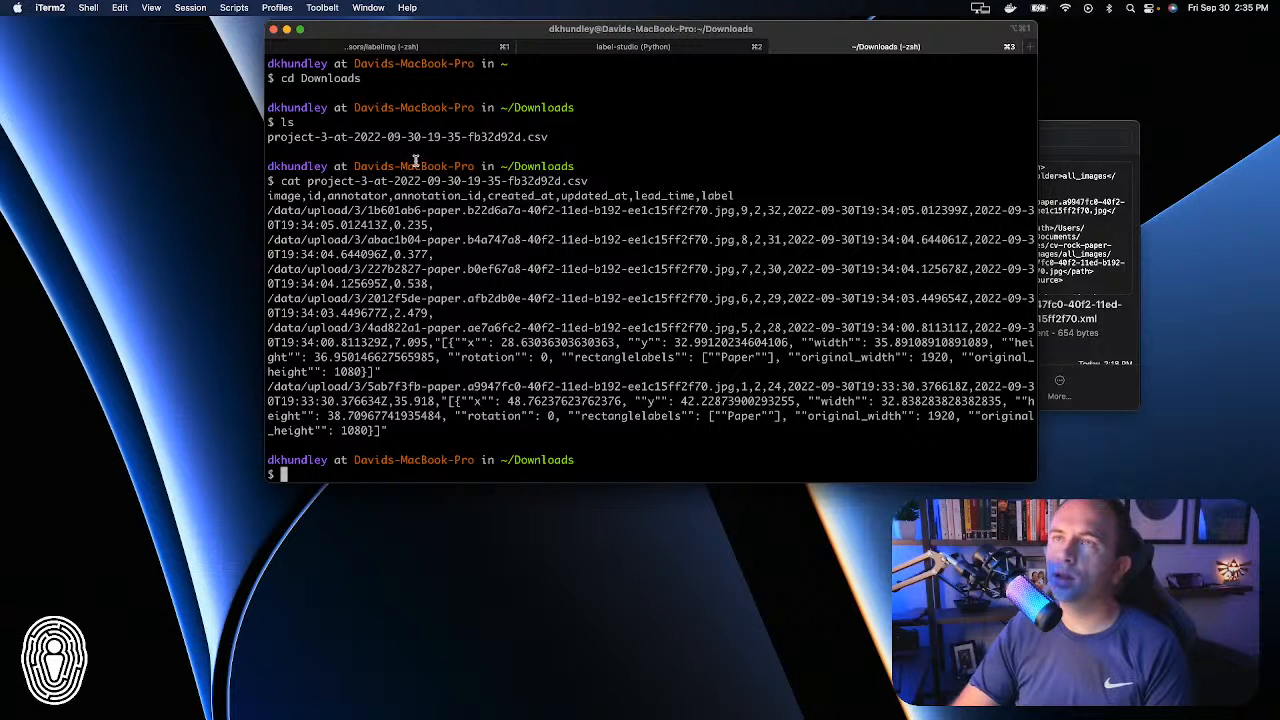
Open the Downloads folder in Finder from the terminal and open the exported CSV file in Numbers, completing its welcome screens
text(open .)
key(Return)
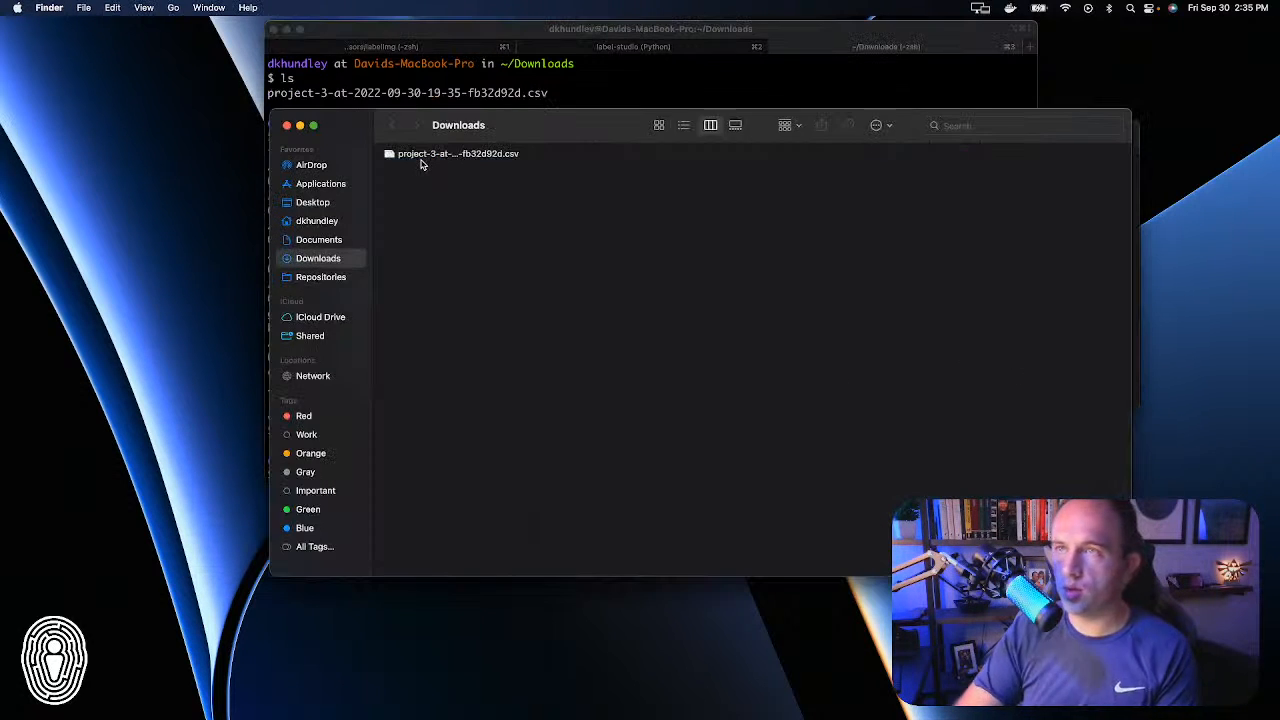
right_click(451, 157)
mouse_move(540, 176)
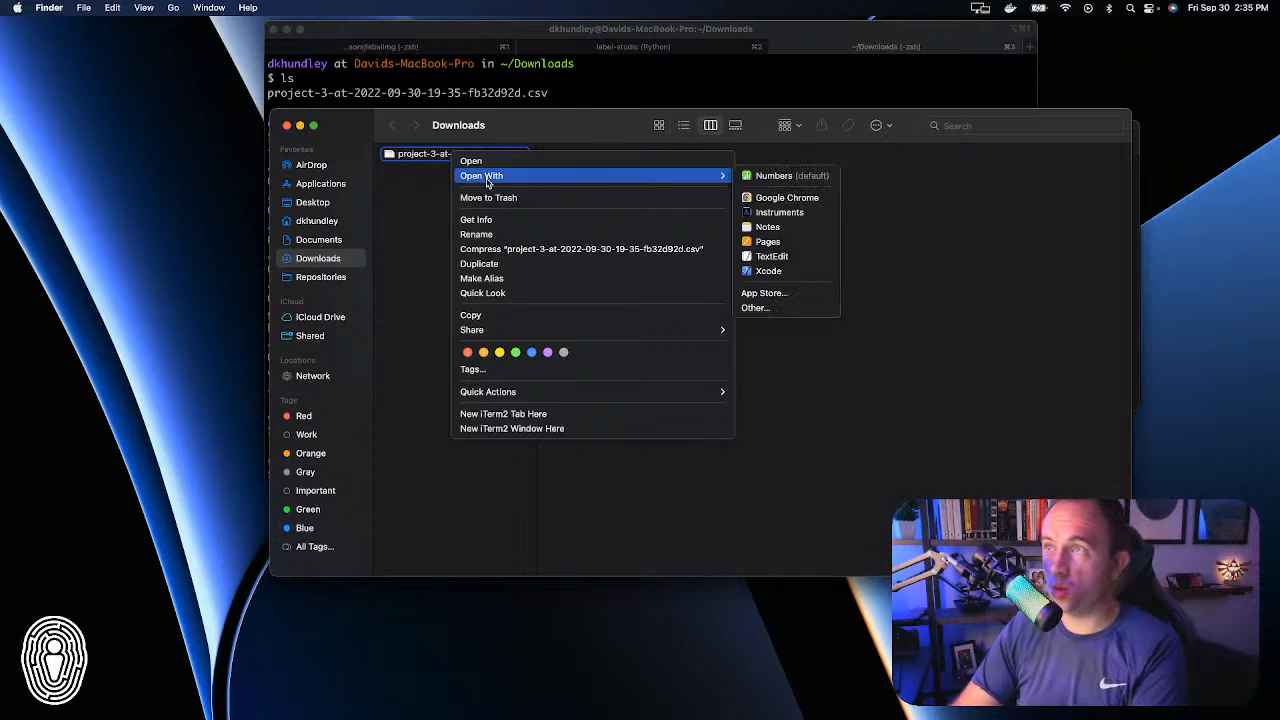
click(792, 176)
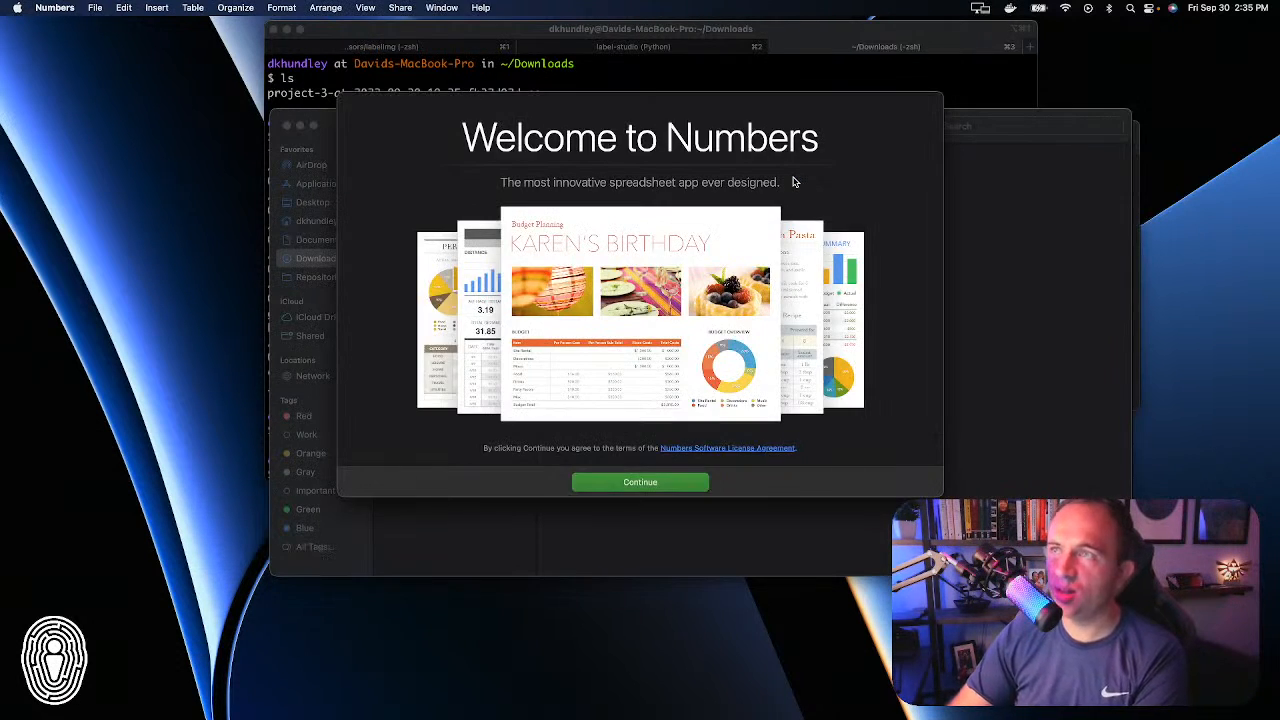
click(638, 481)
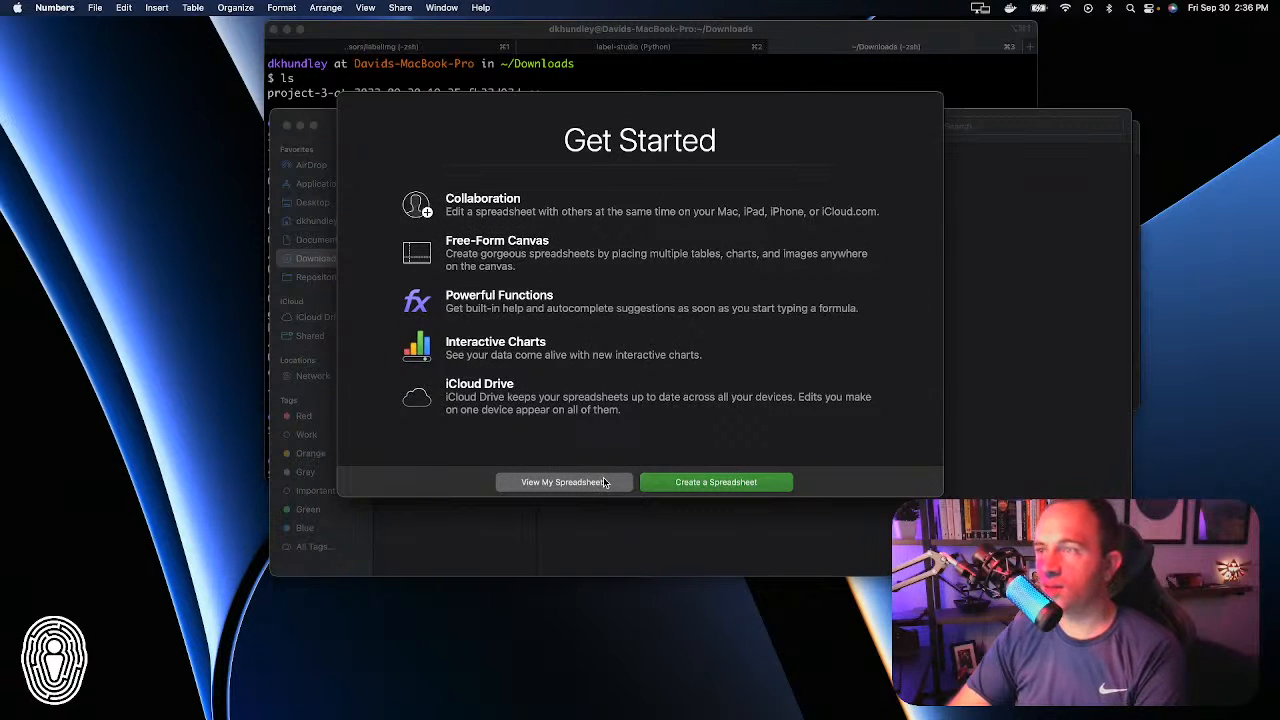
click(600, 482)
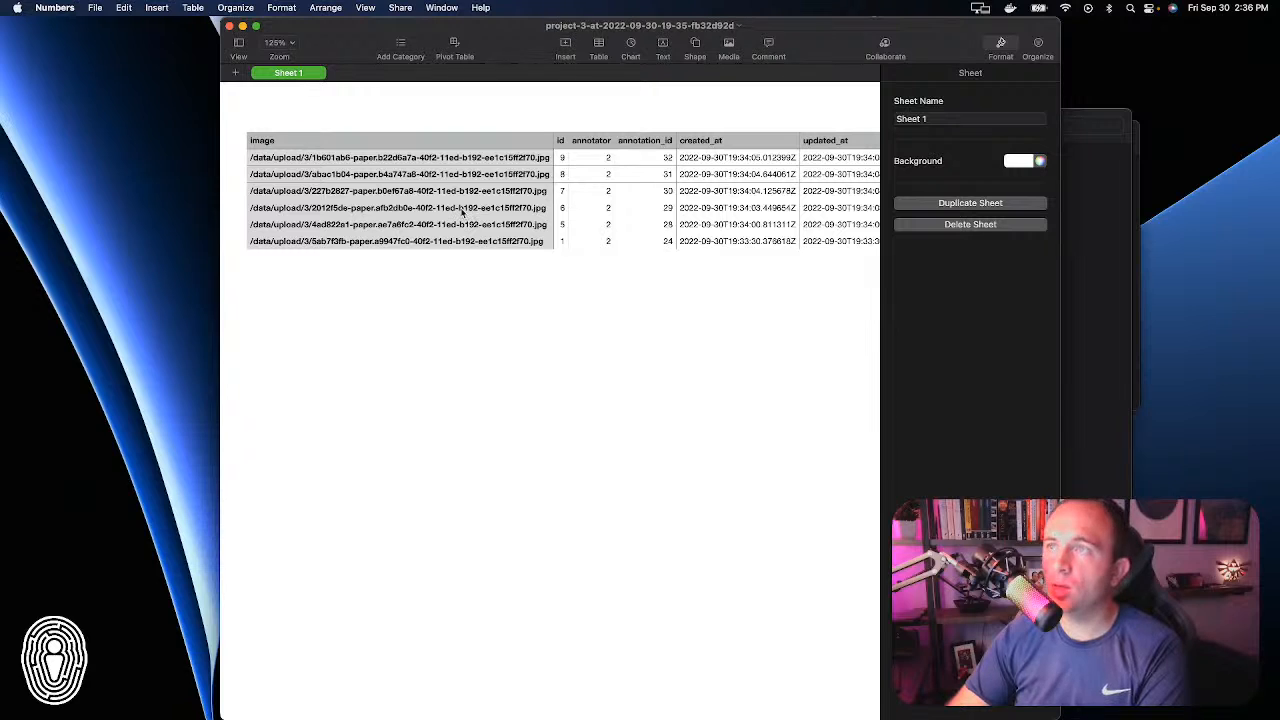
Examine the exported table's columns from image and annotator through lead_time to the bounding-box data in label
scroll(589, 268, right, 5)
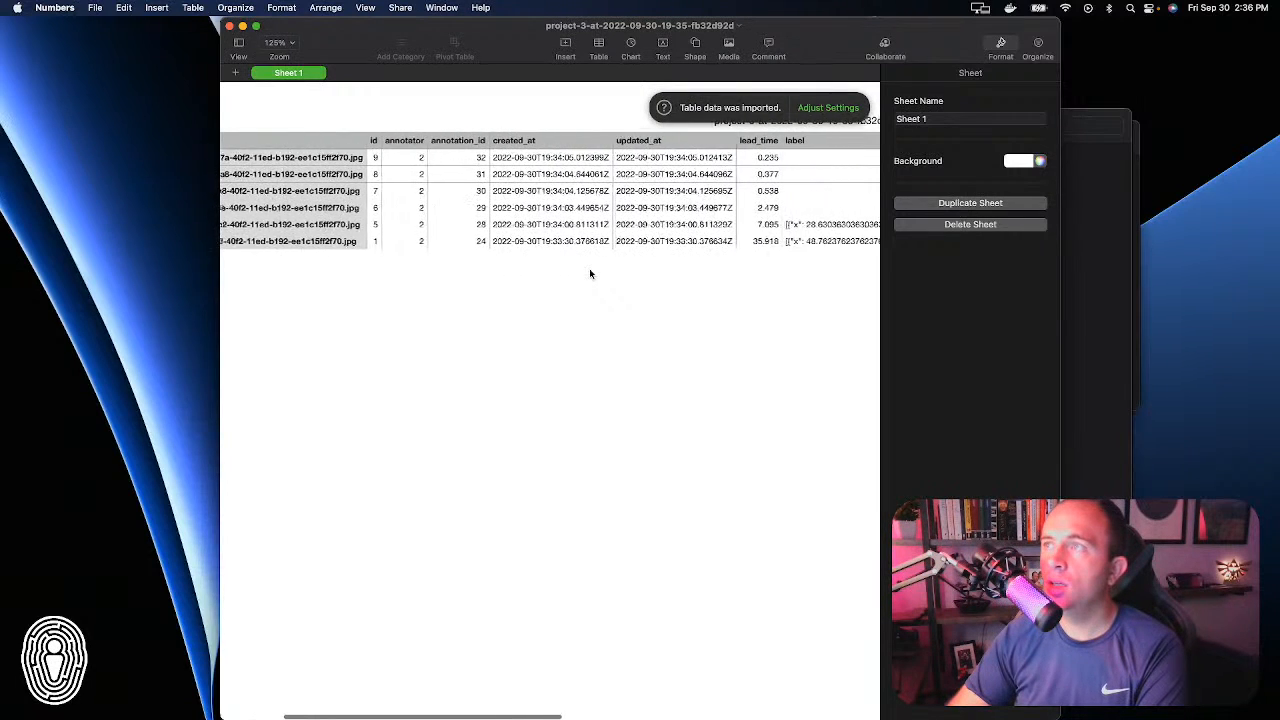
scroll(651, 201, right, 6)
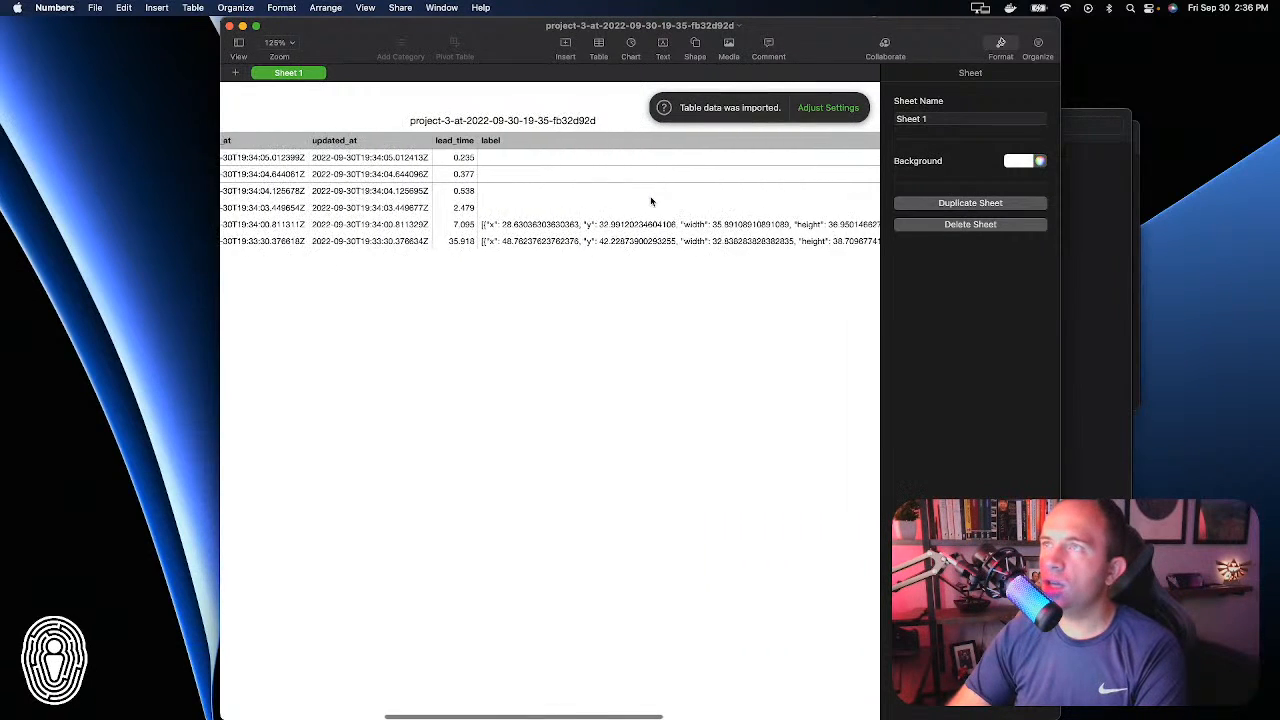
scroll(651, 201, left, 4)
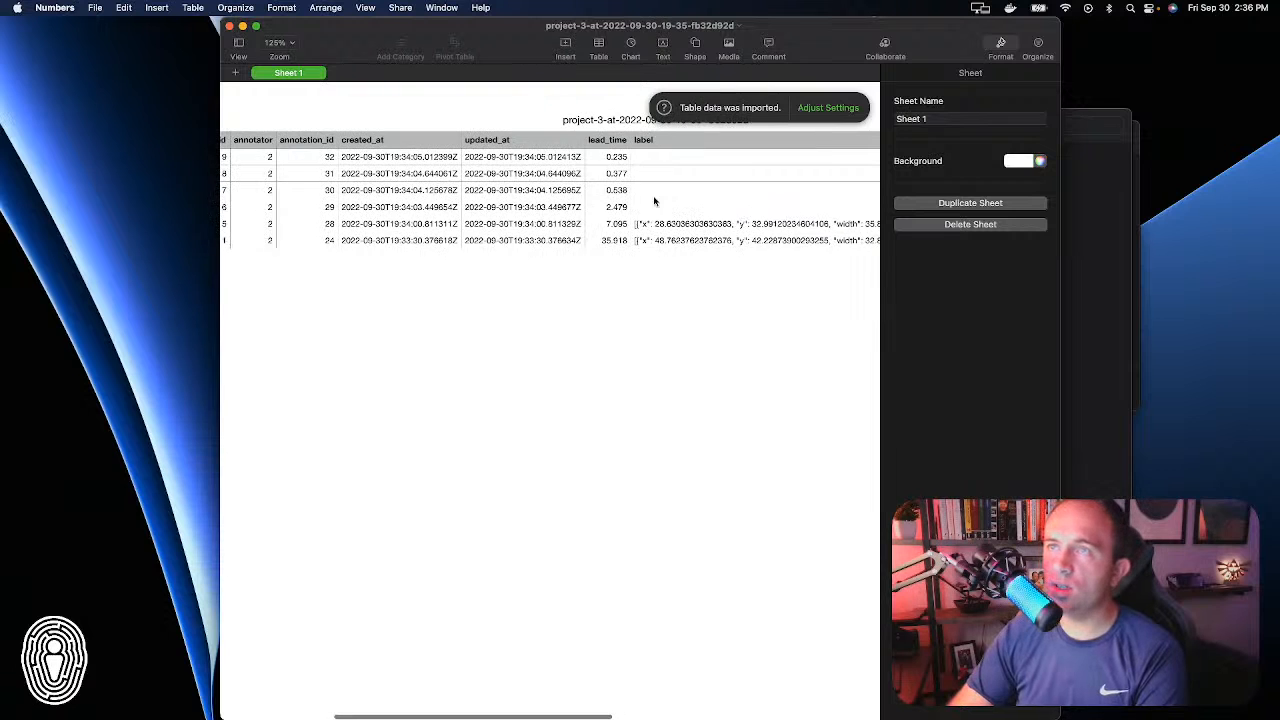
scroll(651, 204, left, 2)
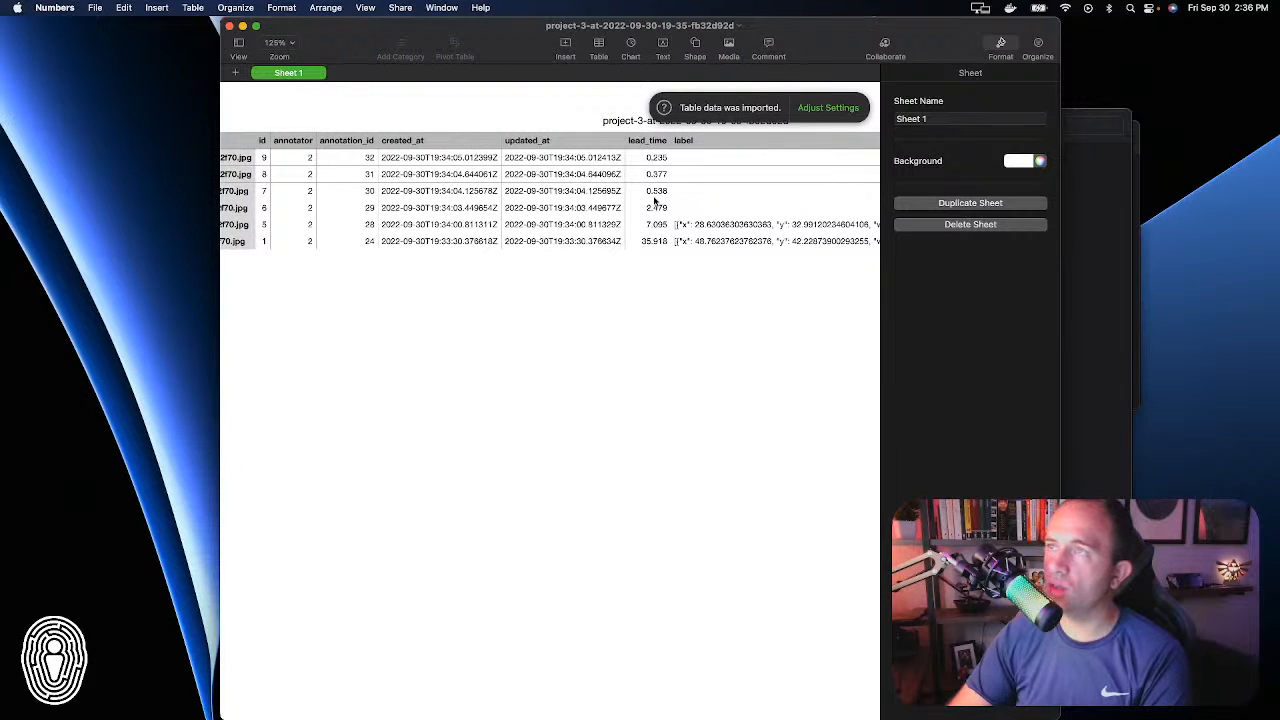
scroll(630, 201, right, 3)
scroll(612, 201, left, 8)
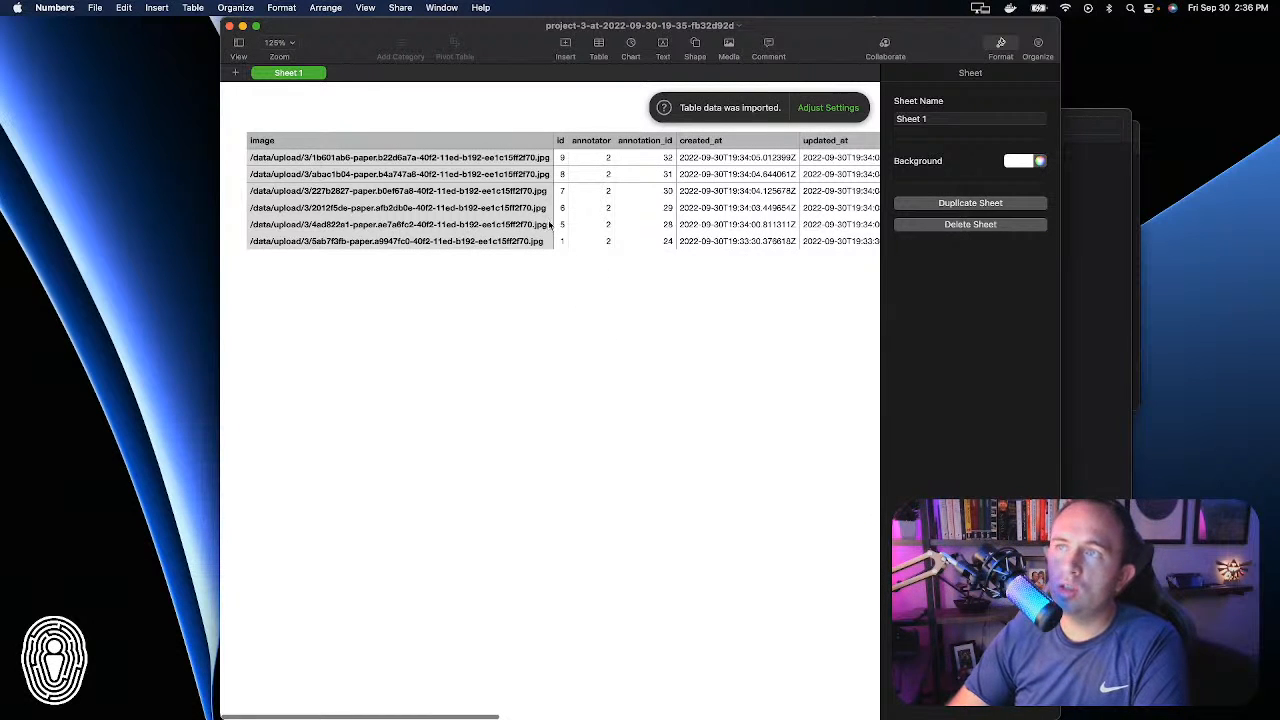
scroll(600, 236, right, 3)
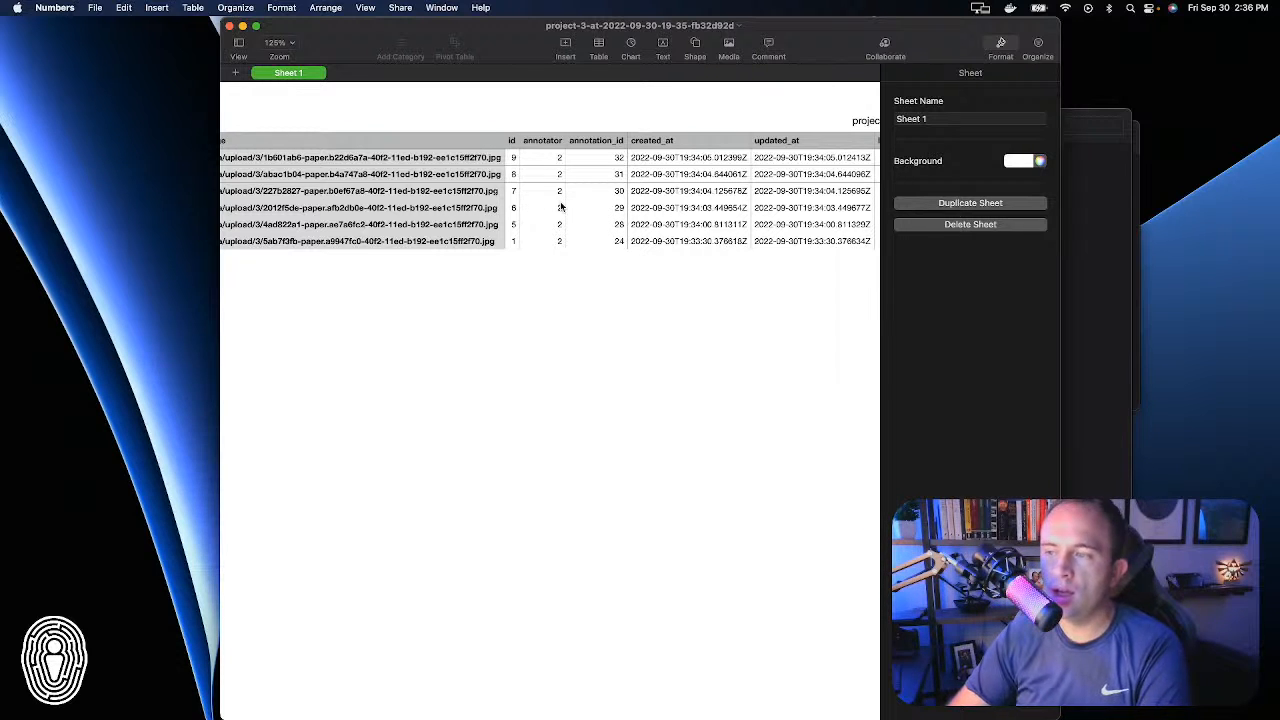
scroll(462, 198, right, 3)
scroll(462, 198, right, 10)
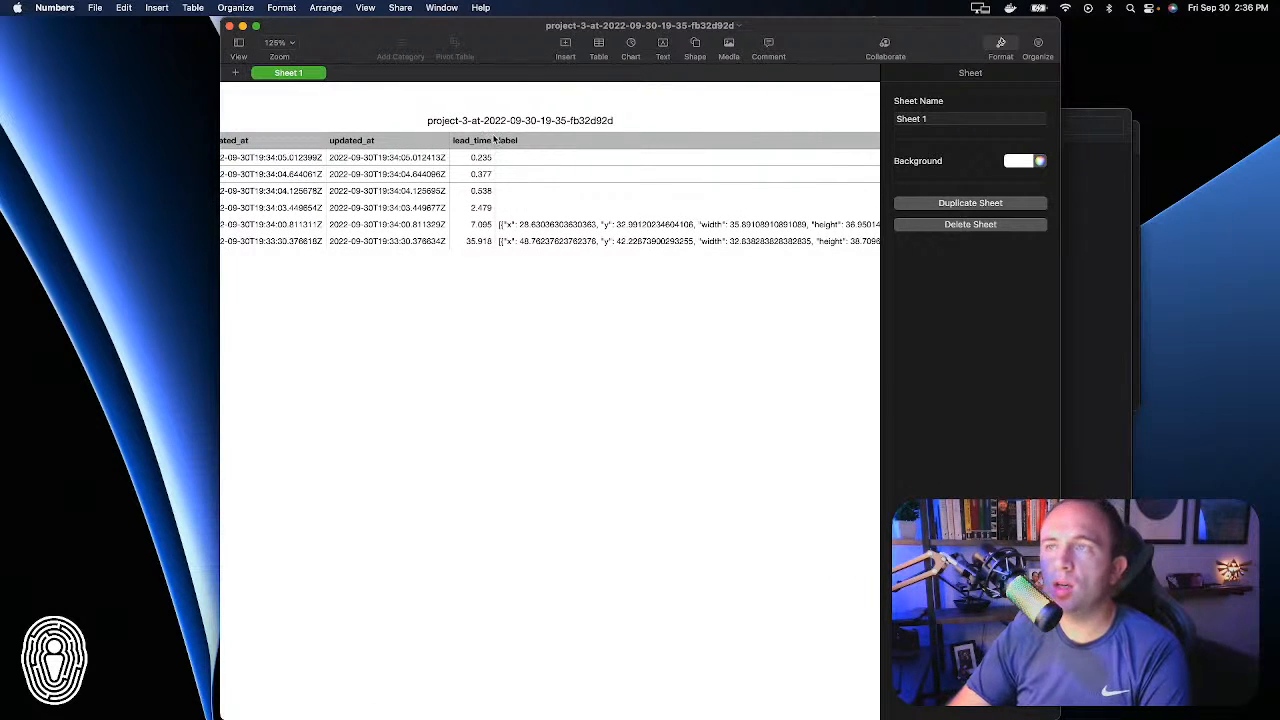
scroll(557, 185, right, 1)
scroll(557, 185, right, 15)
scroll(557, 185, left, 12)
scroll(557, 185, left, 3)
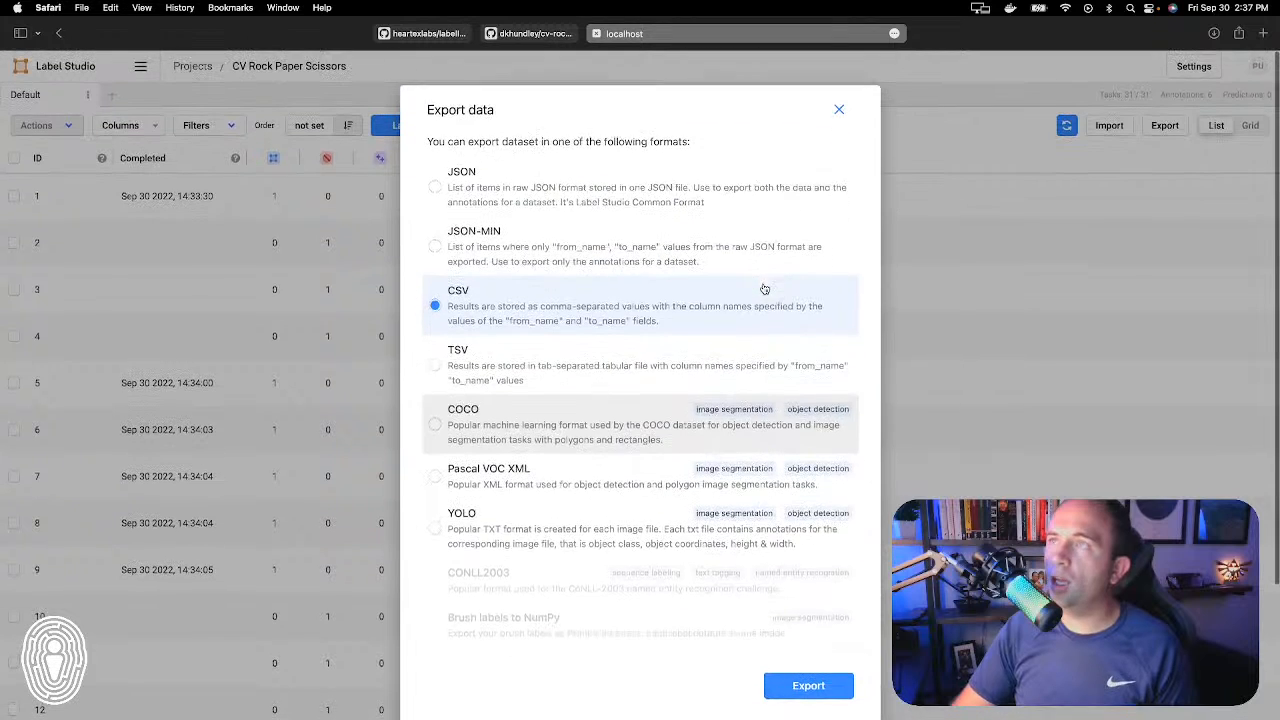
Return to Label Studio in Safari, close the export dialog and look through the project's task list
click(838, 106)
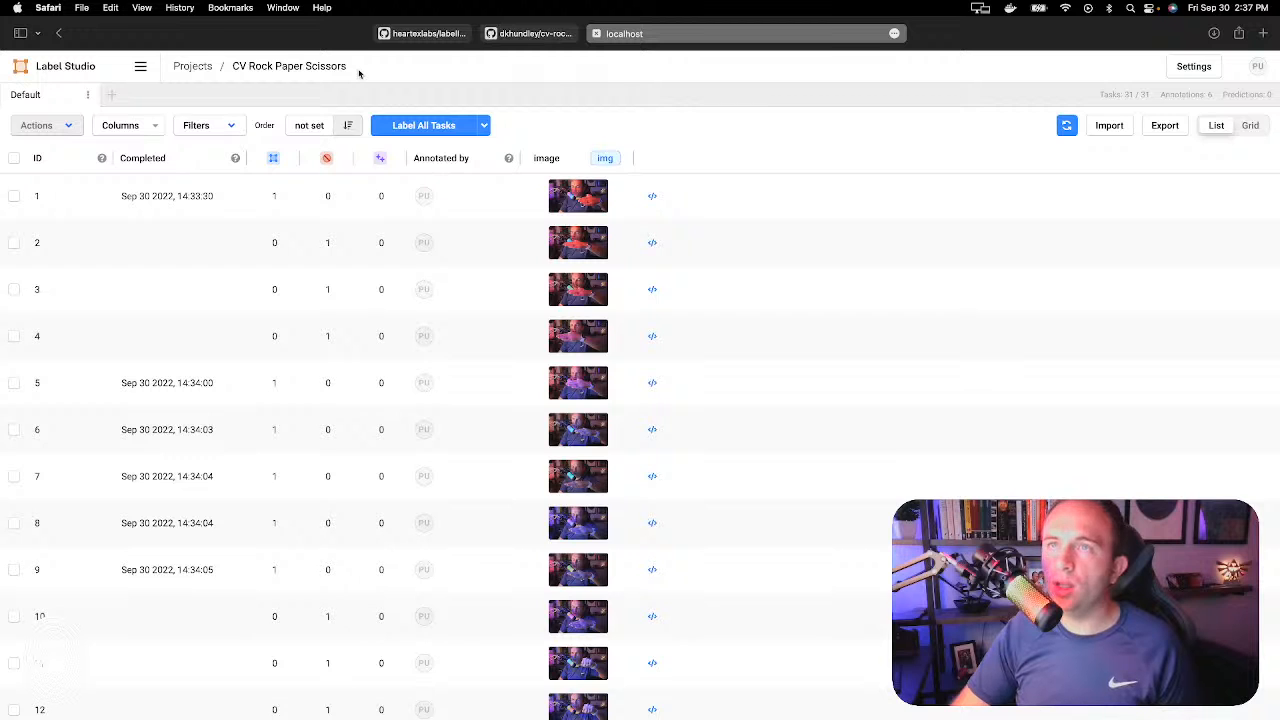
scroll(352, 450, down, 5)
scroll(357, 463, up, 5)
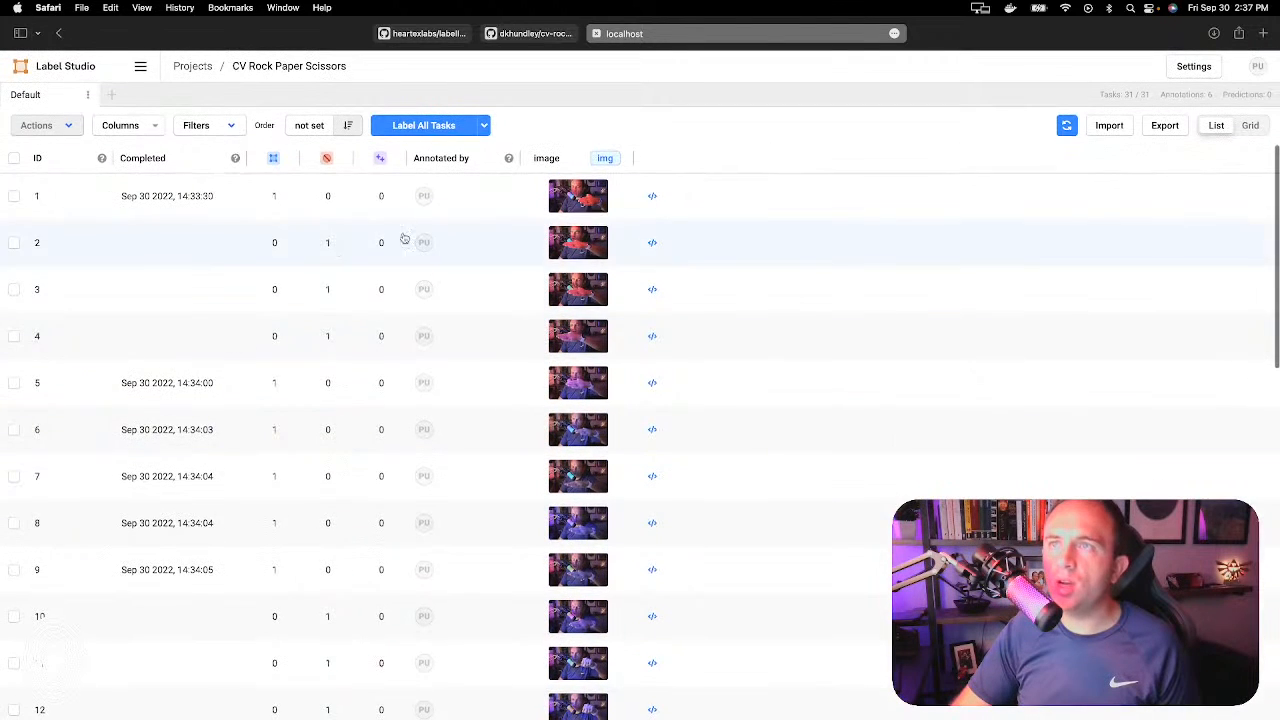
scroll(435, 413, down, 1)
scroll(435, 413, up, 1)
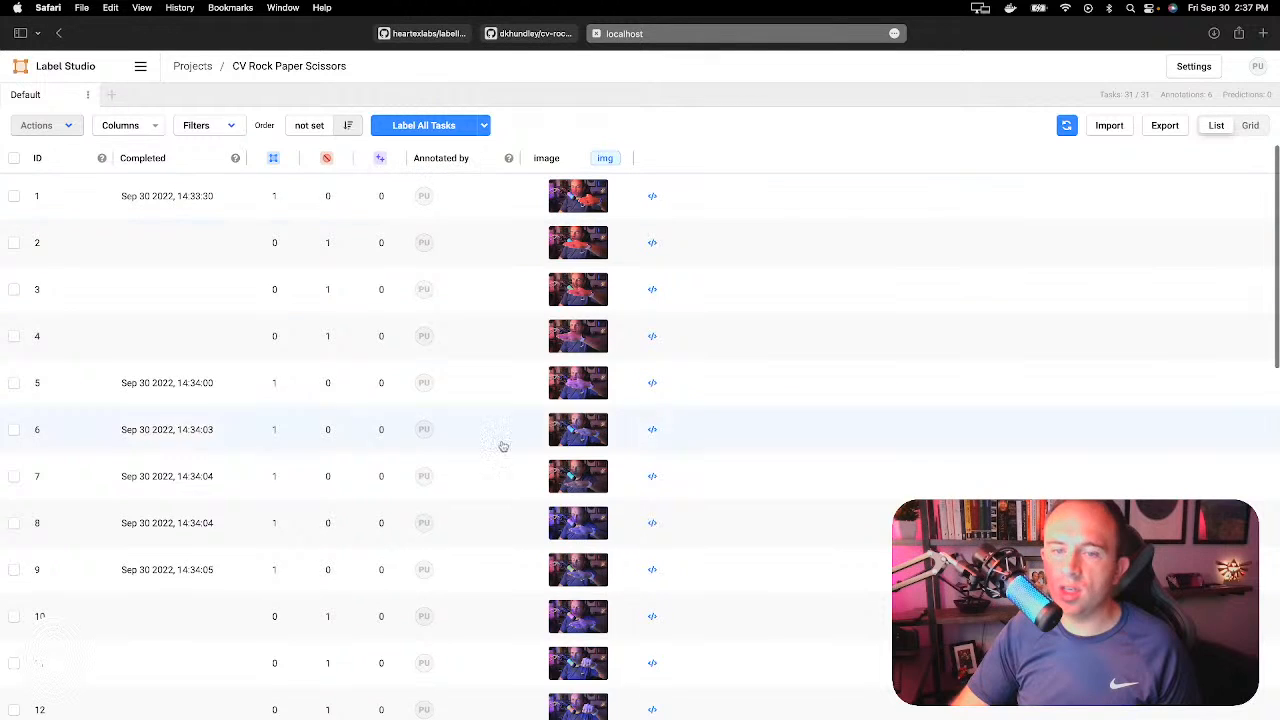
scroll(510, 464, down, 3)
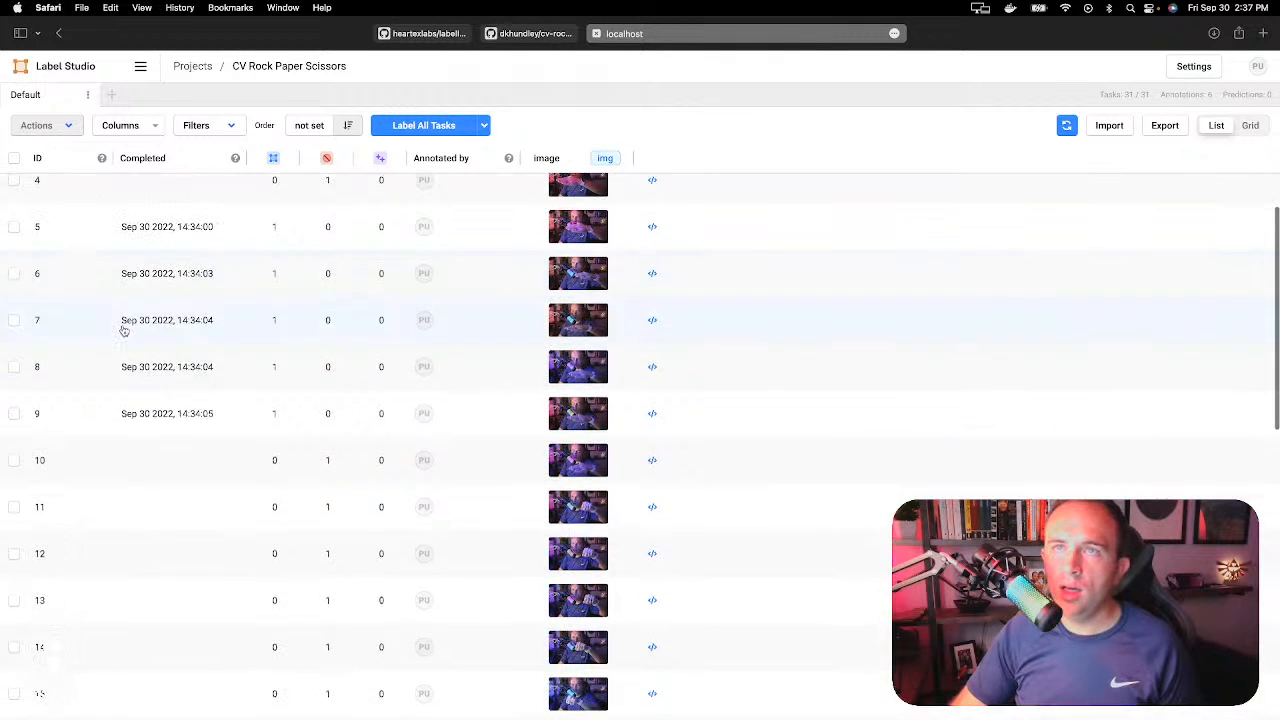
scroll(151, 236, up, 3)
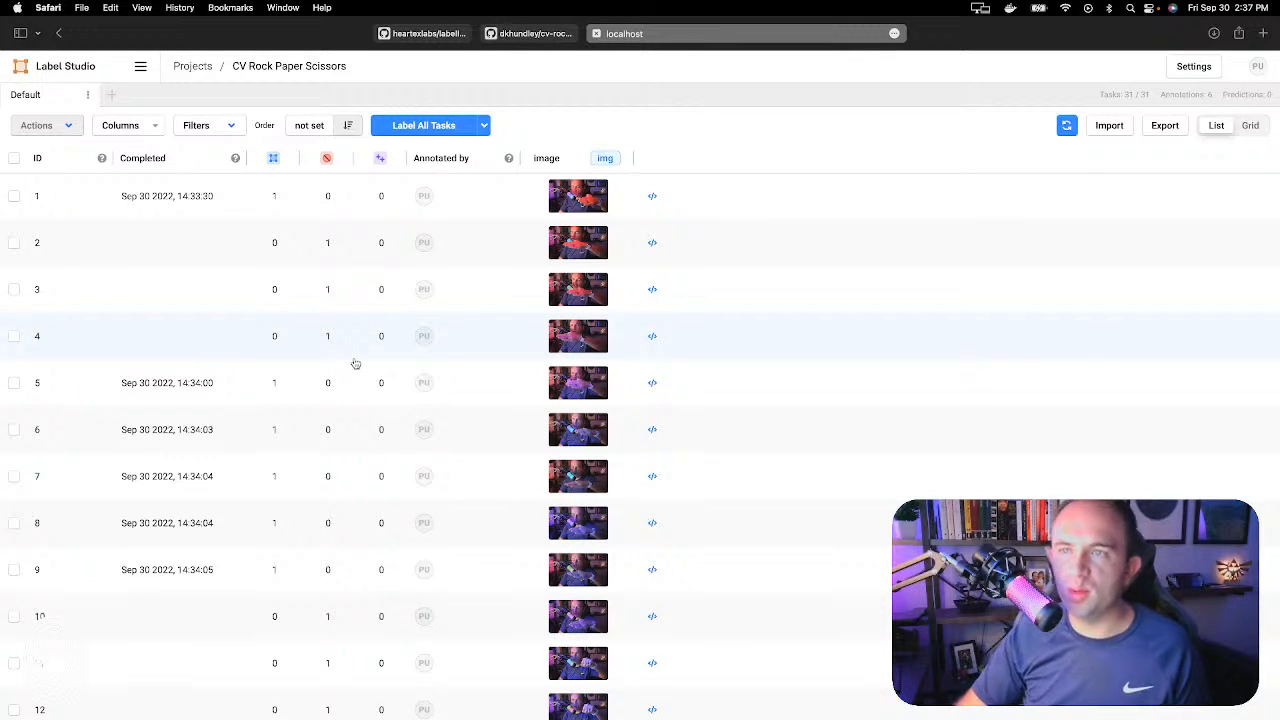
scroll(355, 363, down, 4)
scroll(355, 363, down, 4)
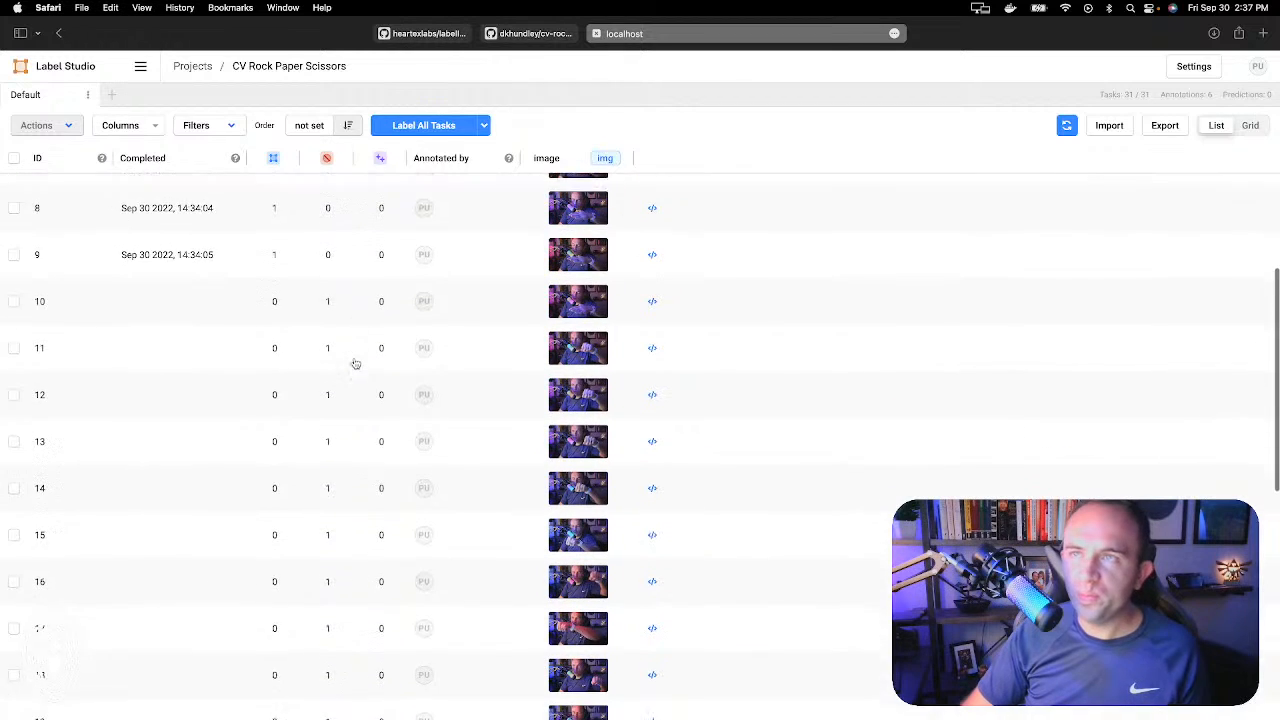
scroll(340, 320, up, 6)
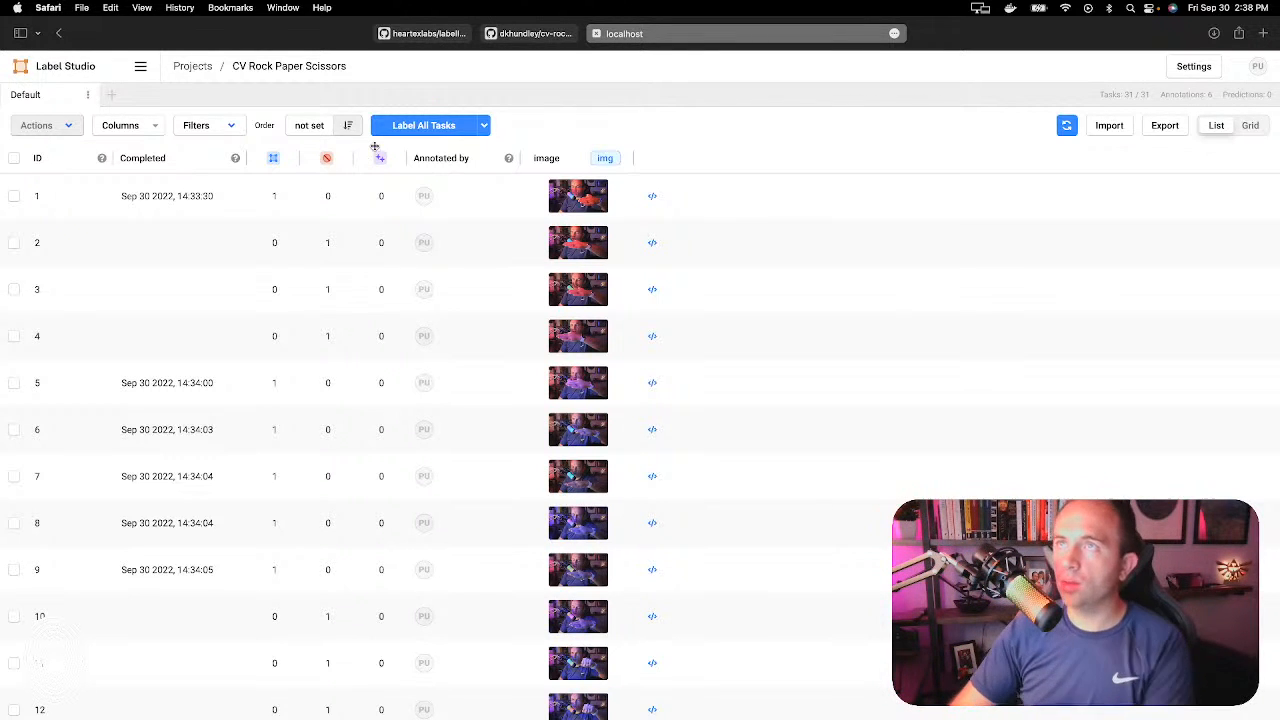
Close the Label Studio and rock-paper-scissors repository pages and go to aws.amazon.com in the remaining browser page
click(571, 35)
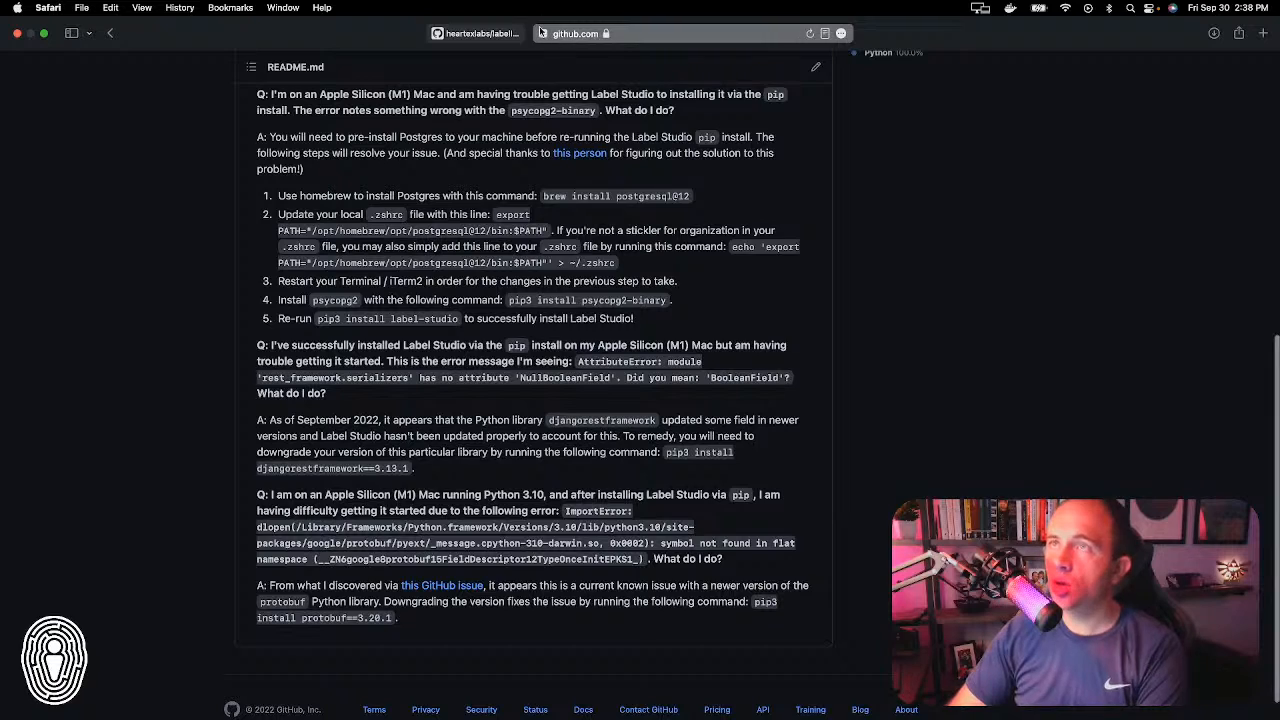
click(547, 35)
click(543, 33)
click(696, 33)
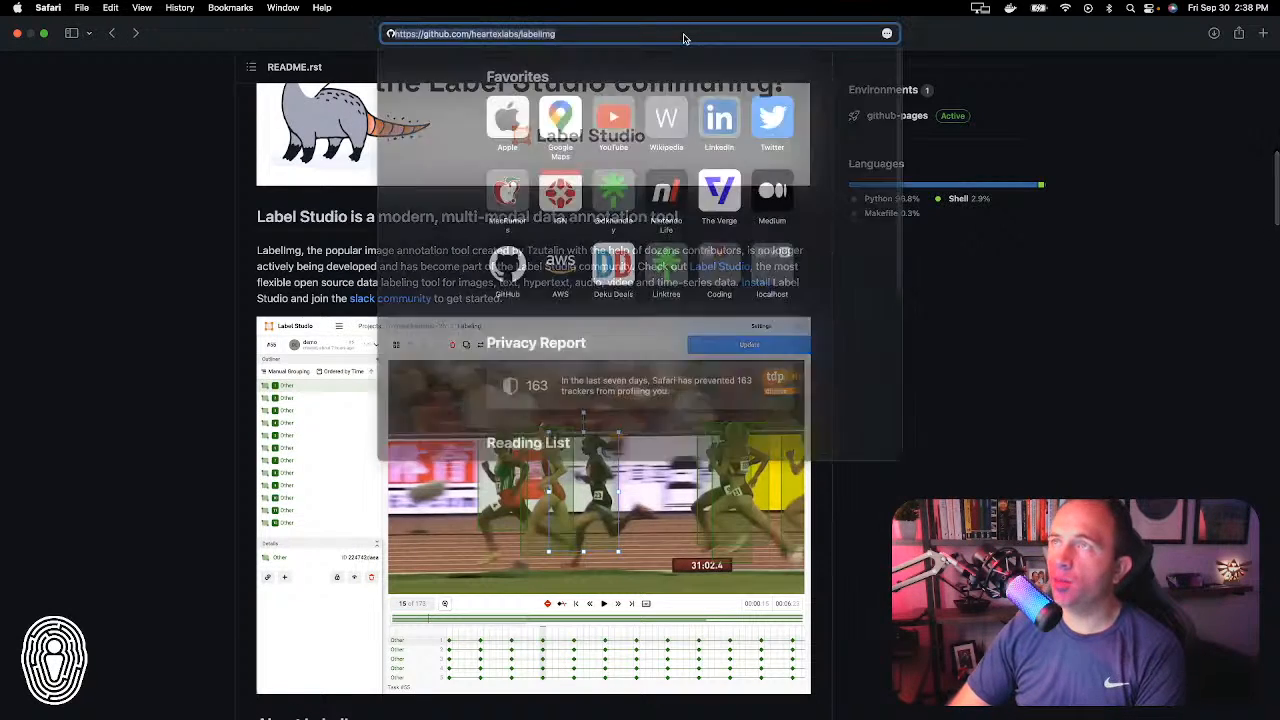
key(Escape)
click(647, 34)
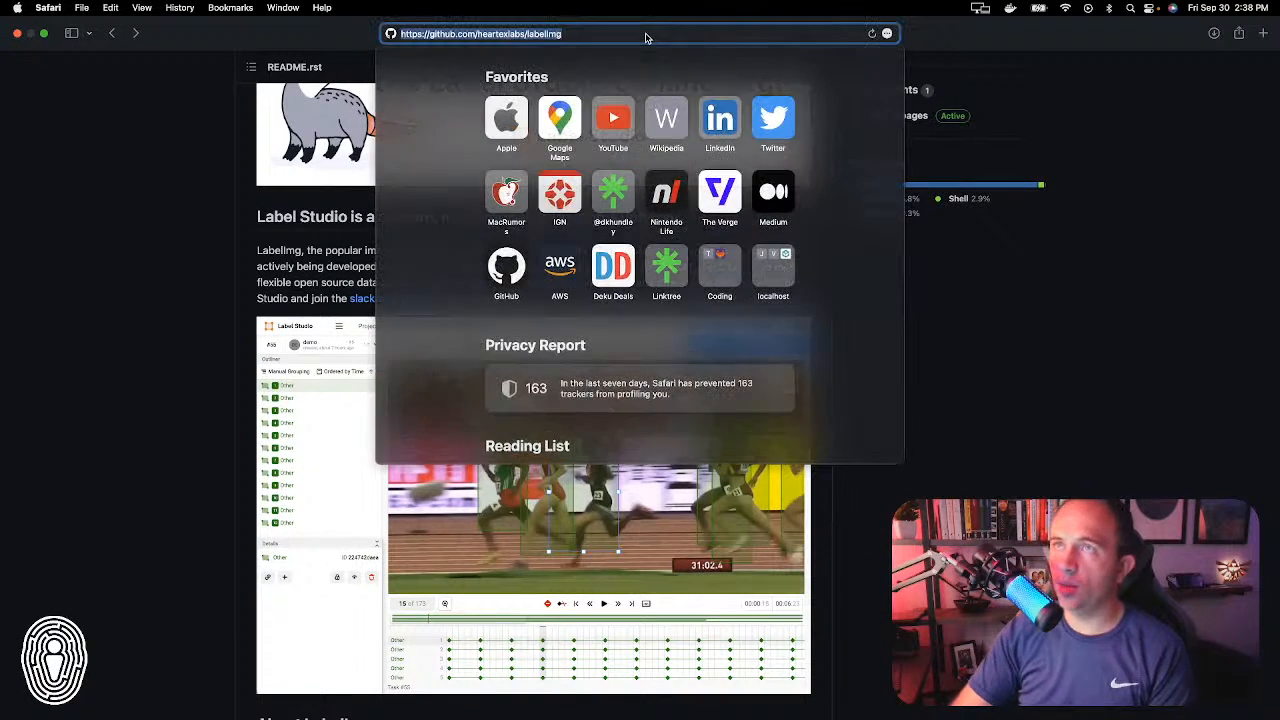
text(aws.amazon.com/)
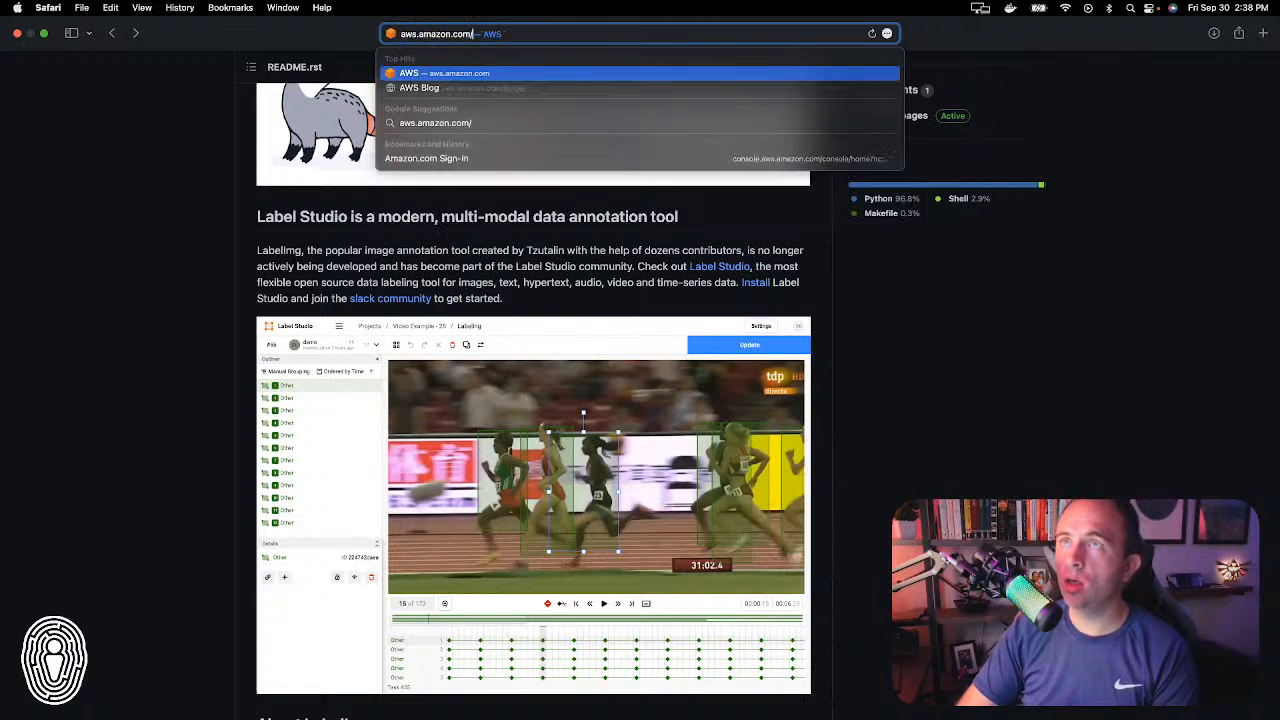
key(Return)
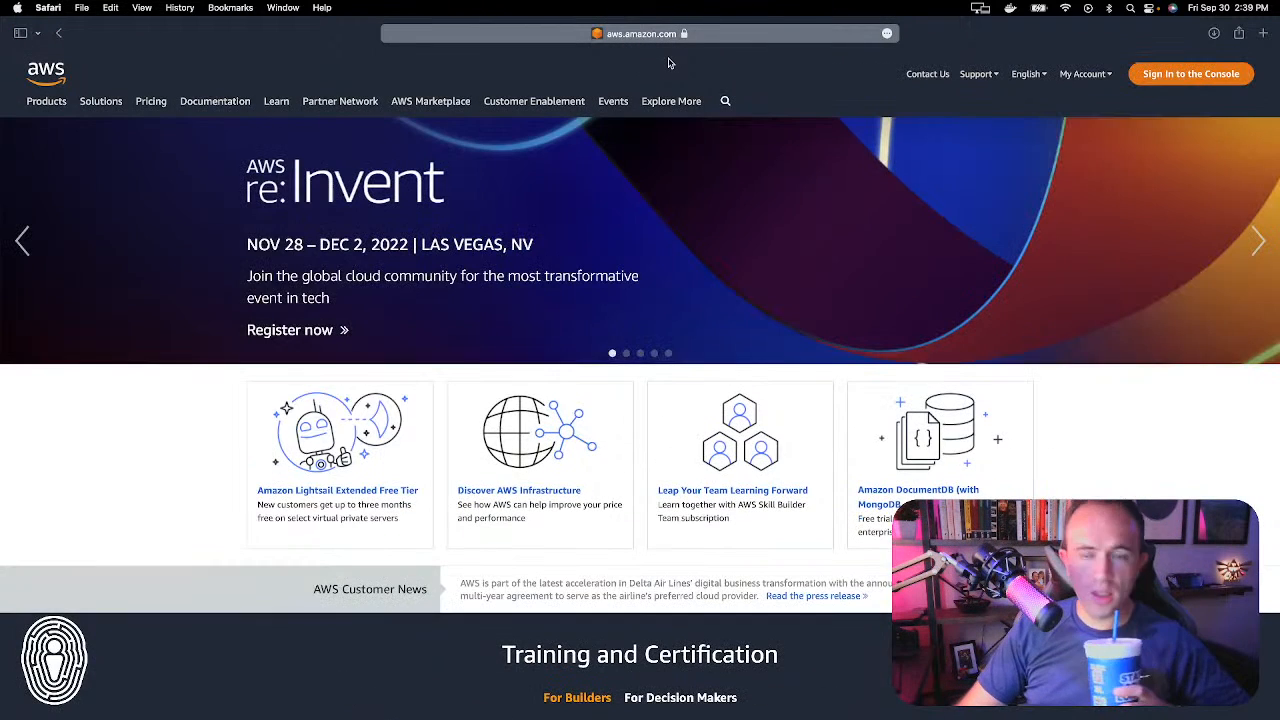
Sign in to the AWS console as root user with the saved account password and the one-time authentication code
click(1180, 85)
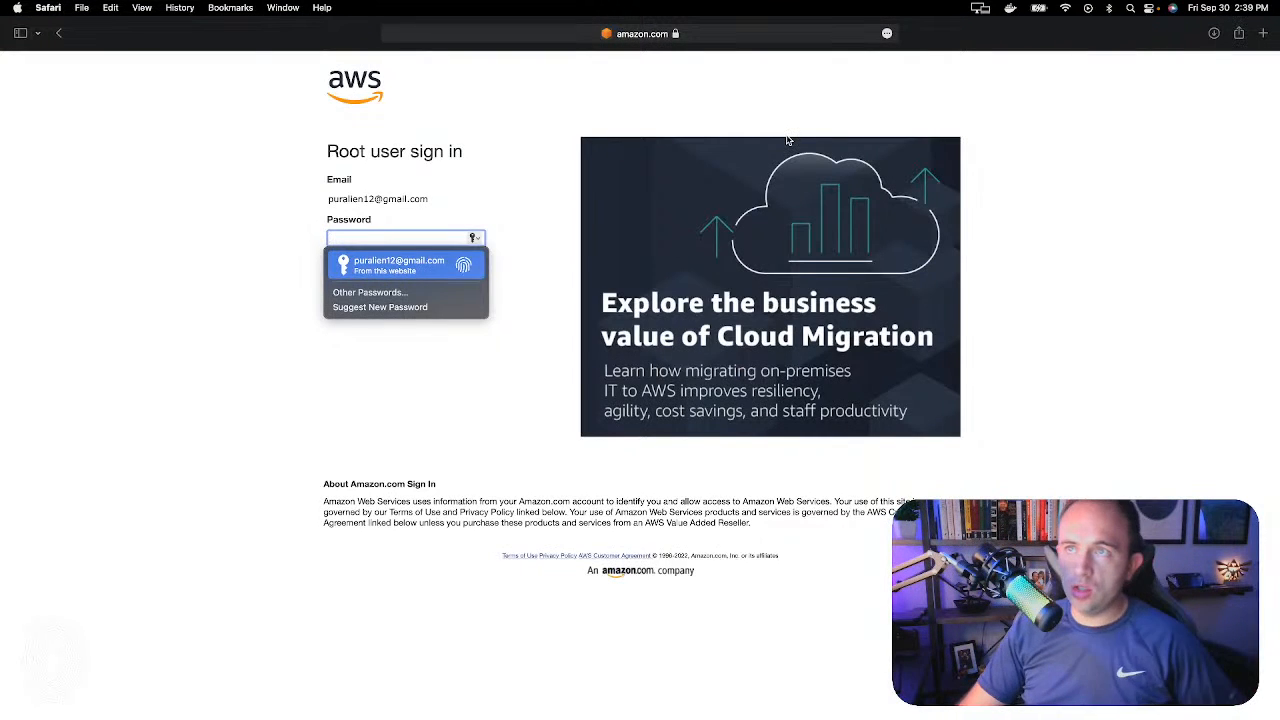
key(Return)
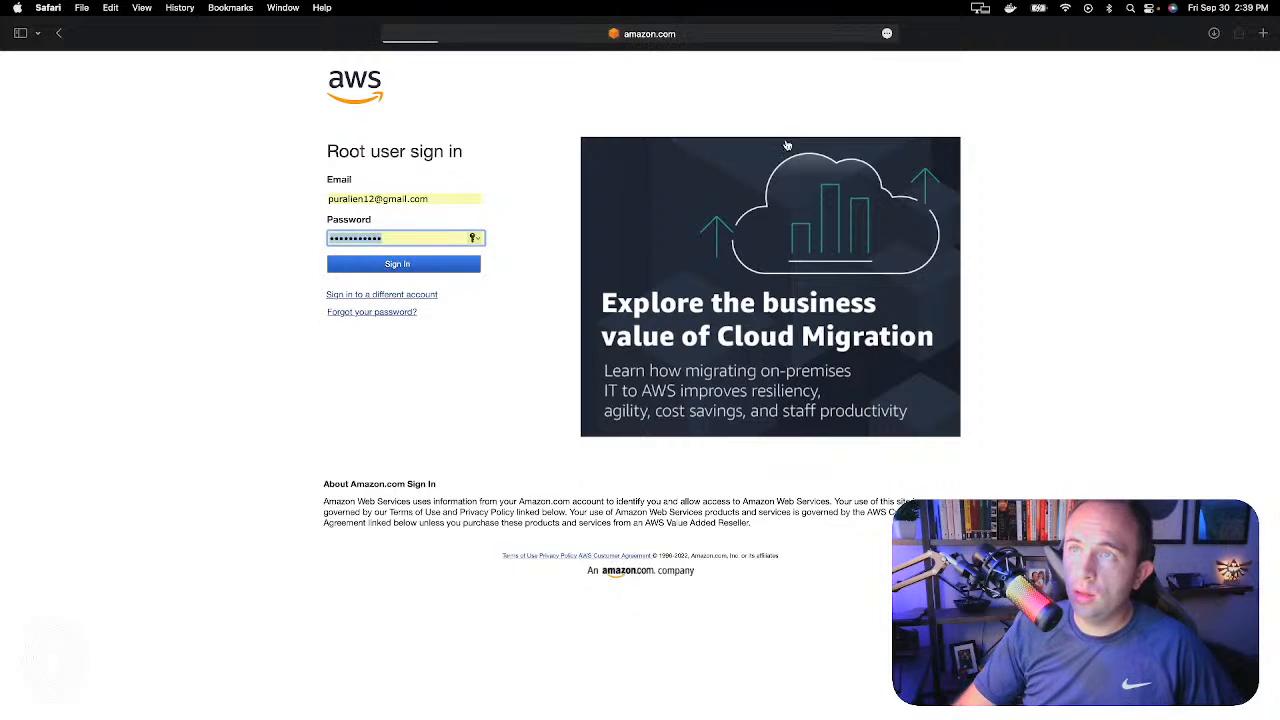
key(Return)
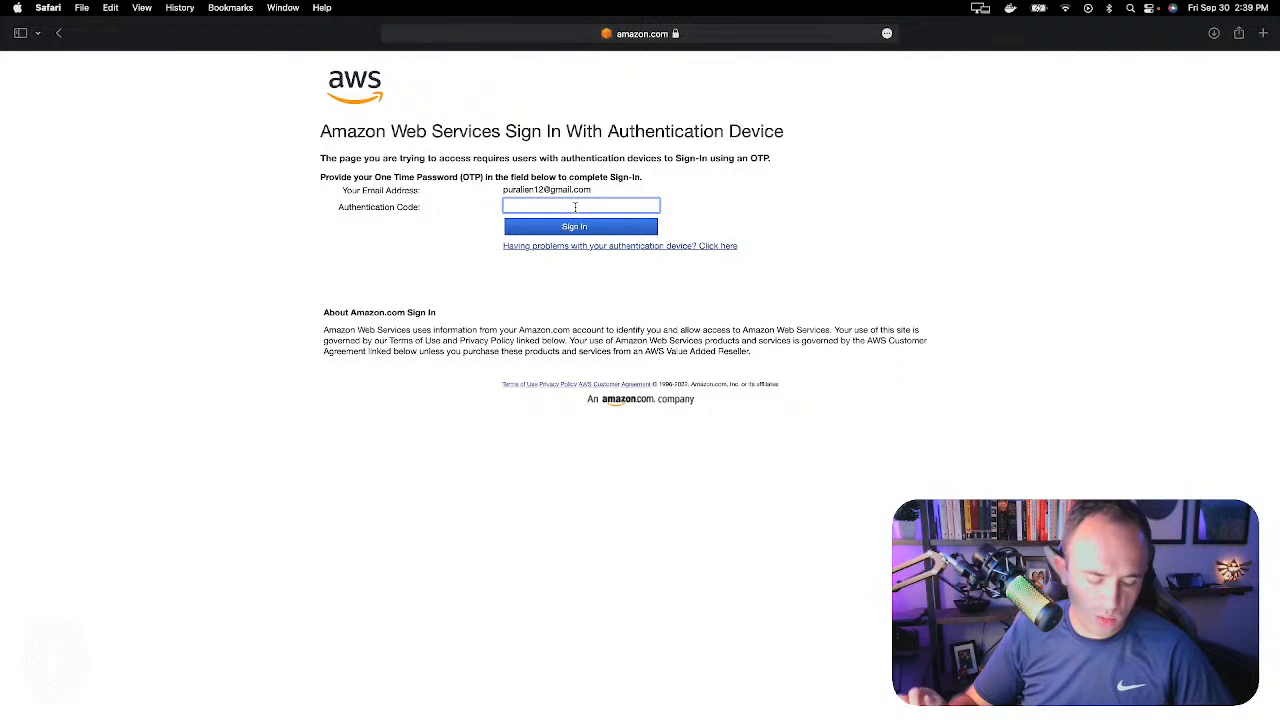
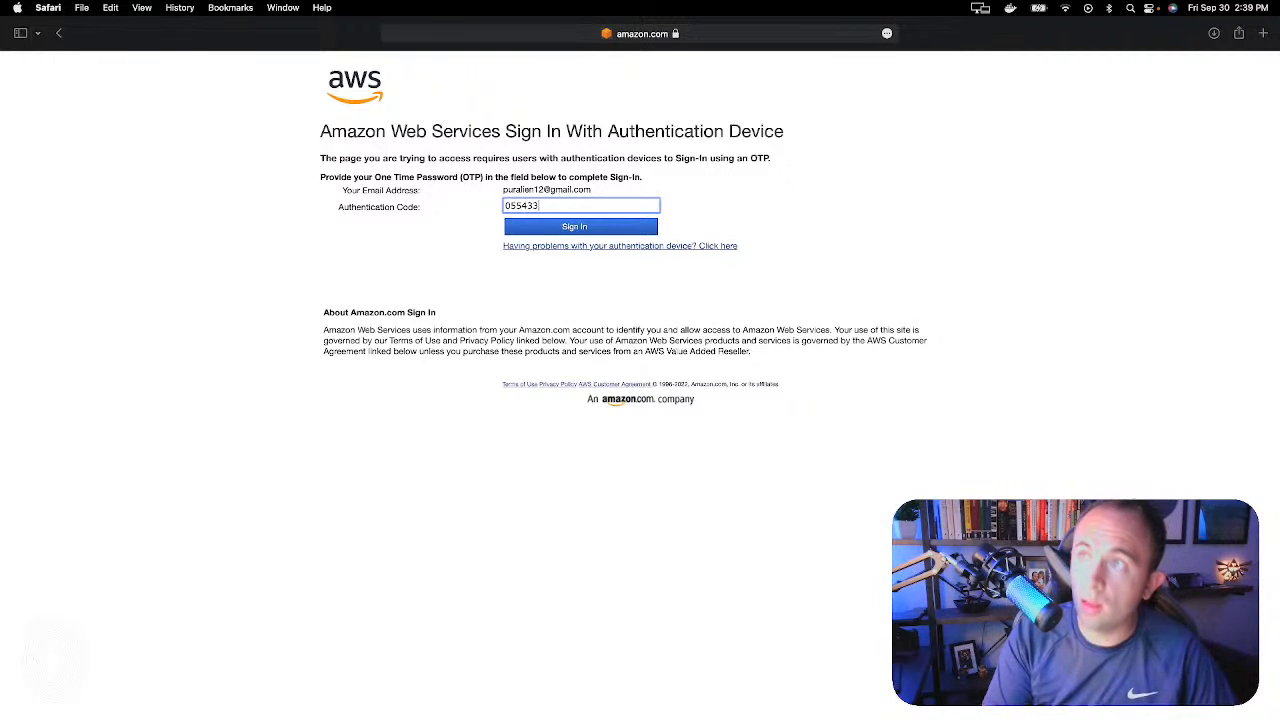
click(584, 229)
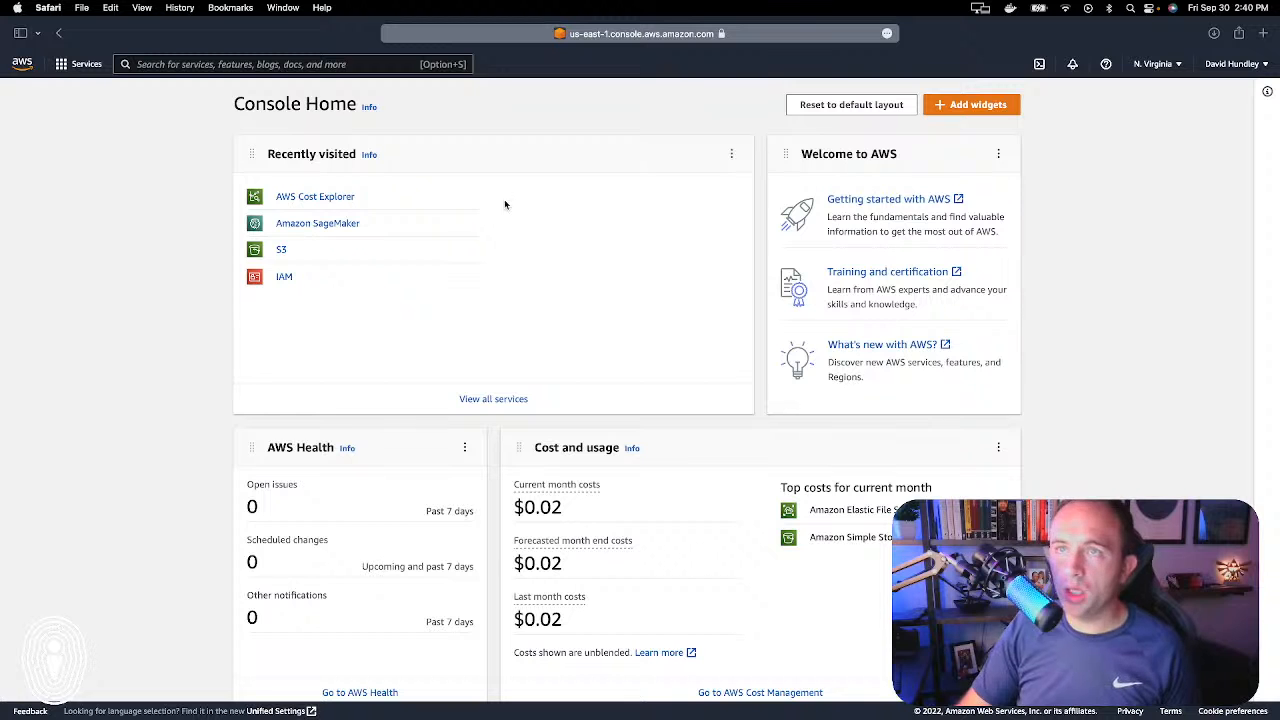
Go to the S3 service and open the bucket whose name ends in cv-rock-paper-scissors
click(283, 251)
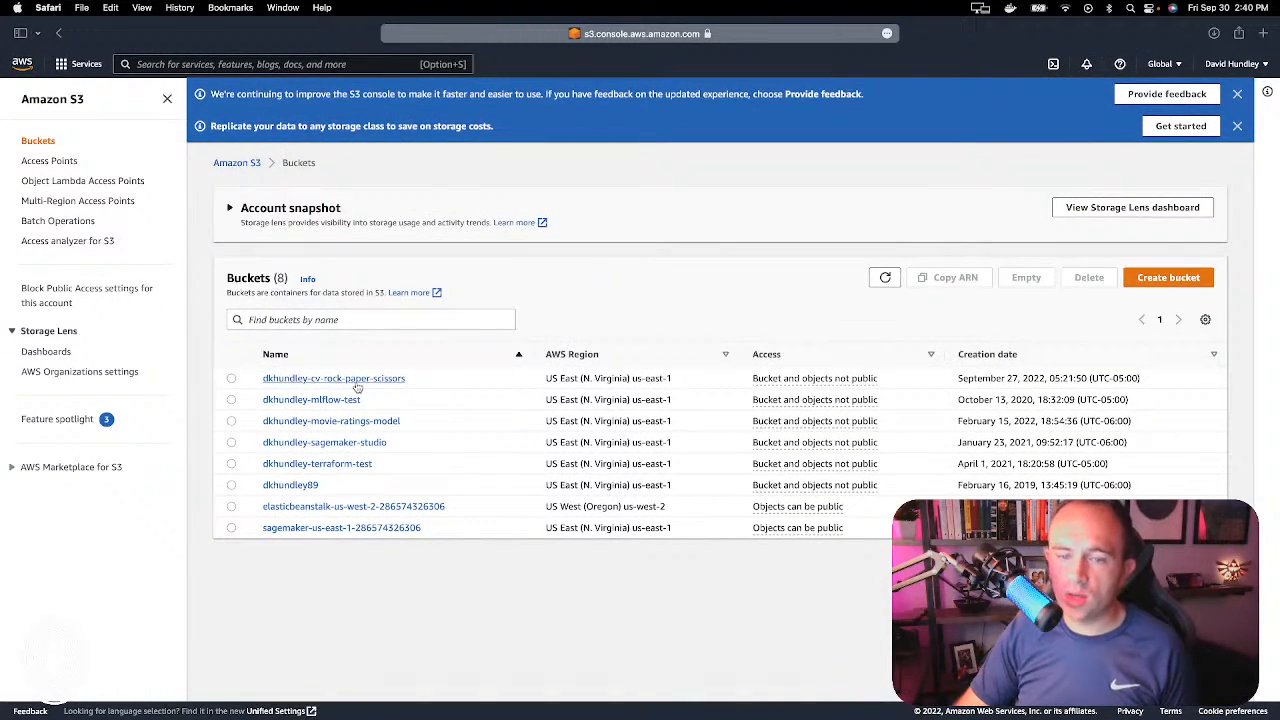
scroll(357, 388, up, 5)
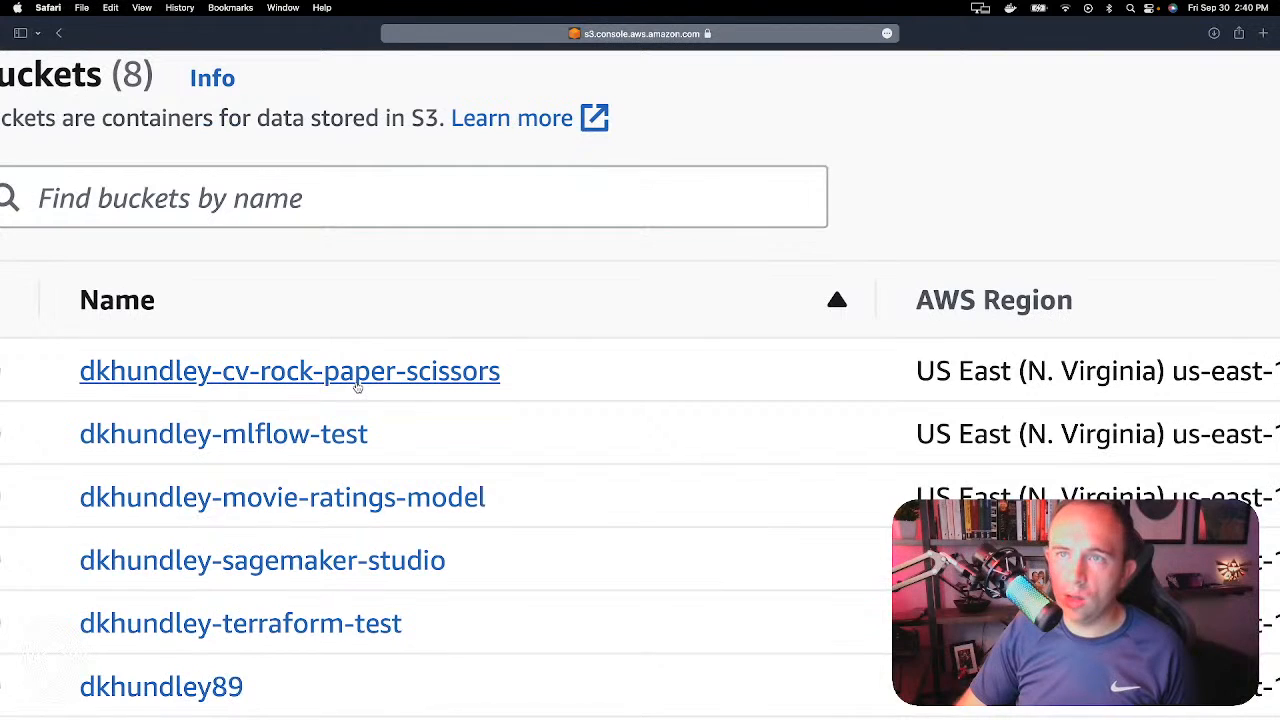
click(357, 385)
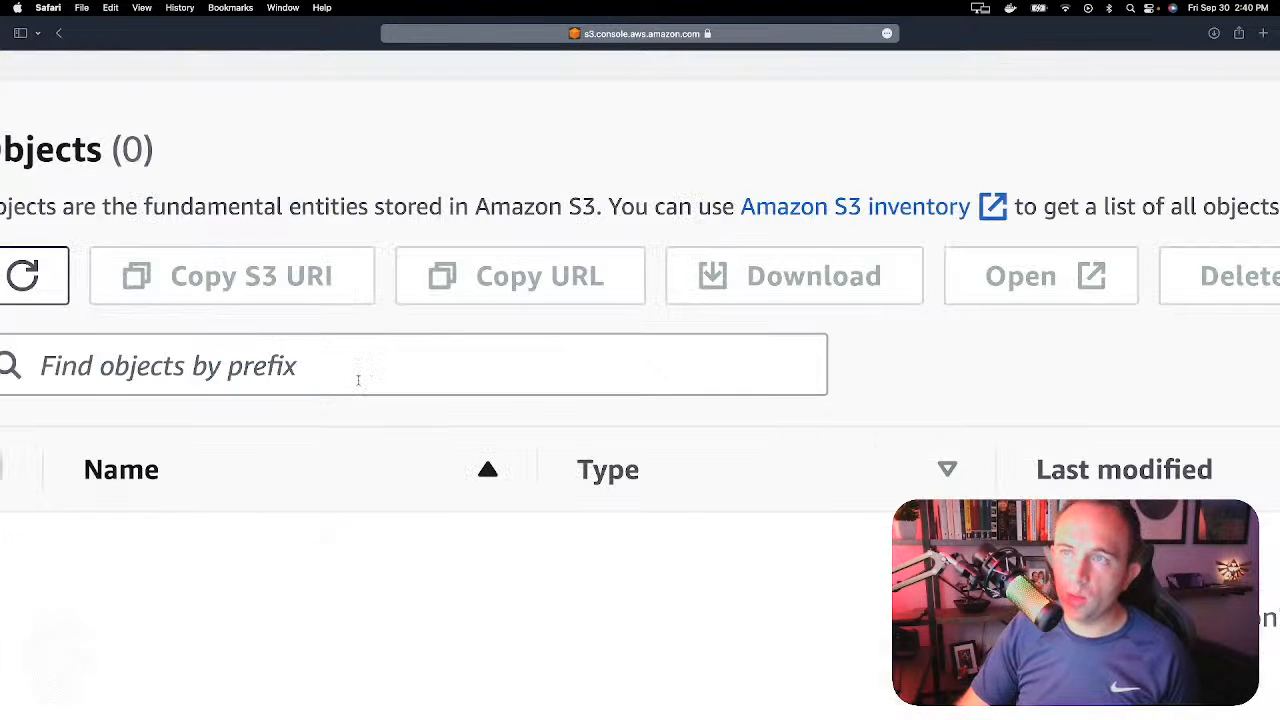
scroll(358, 380, down, 5)
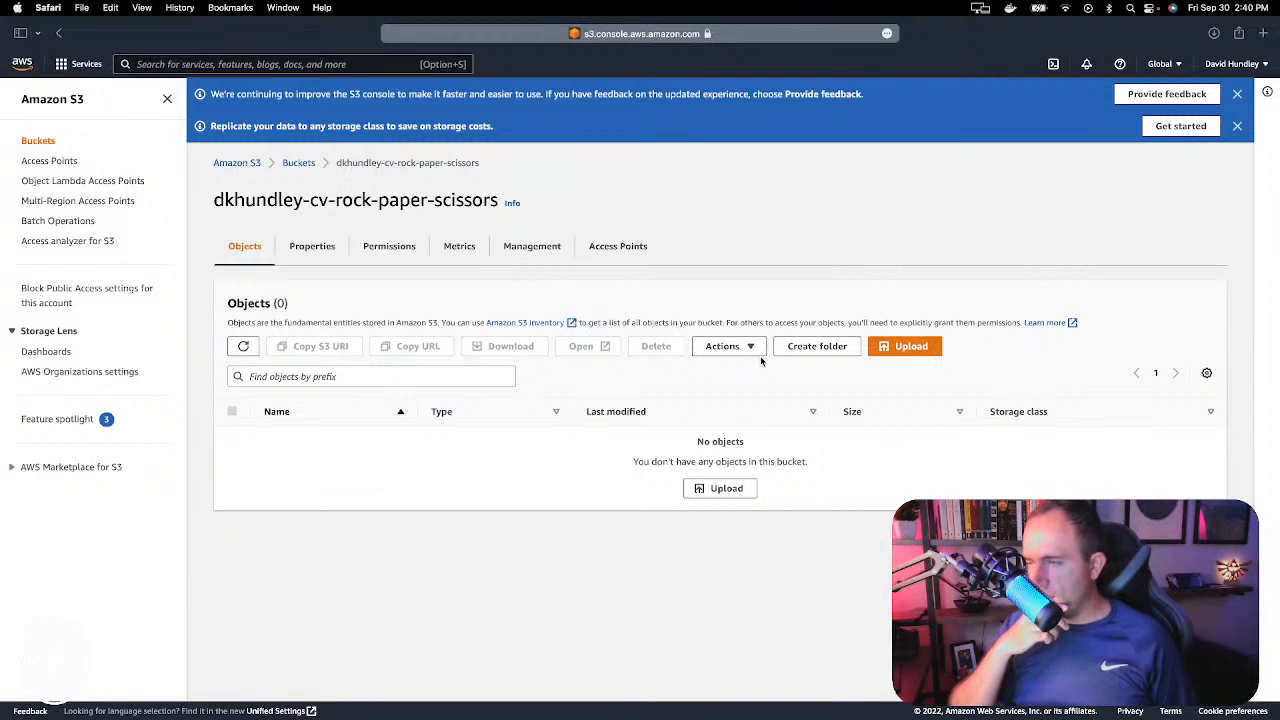
Create two folders named inputs and outputs in the rock-paper-scissors bucket, leaving server-side encryption disabled
click(810, 346)
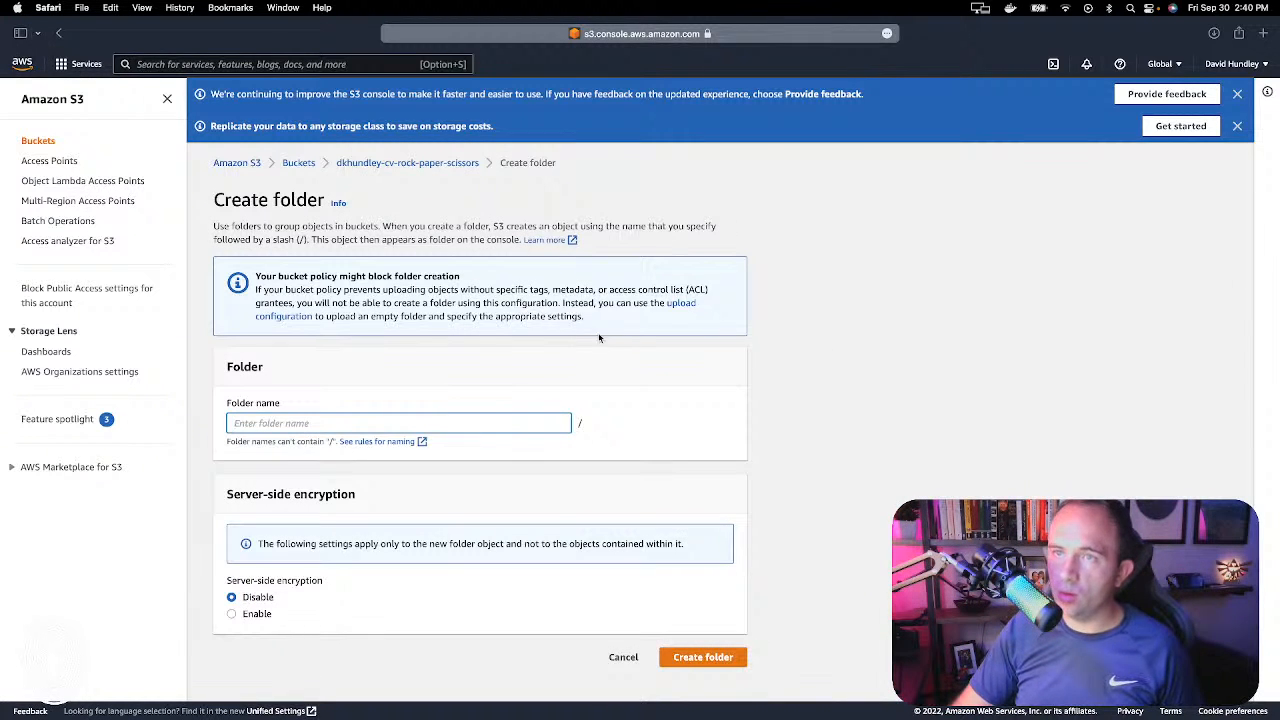
text(inputs)
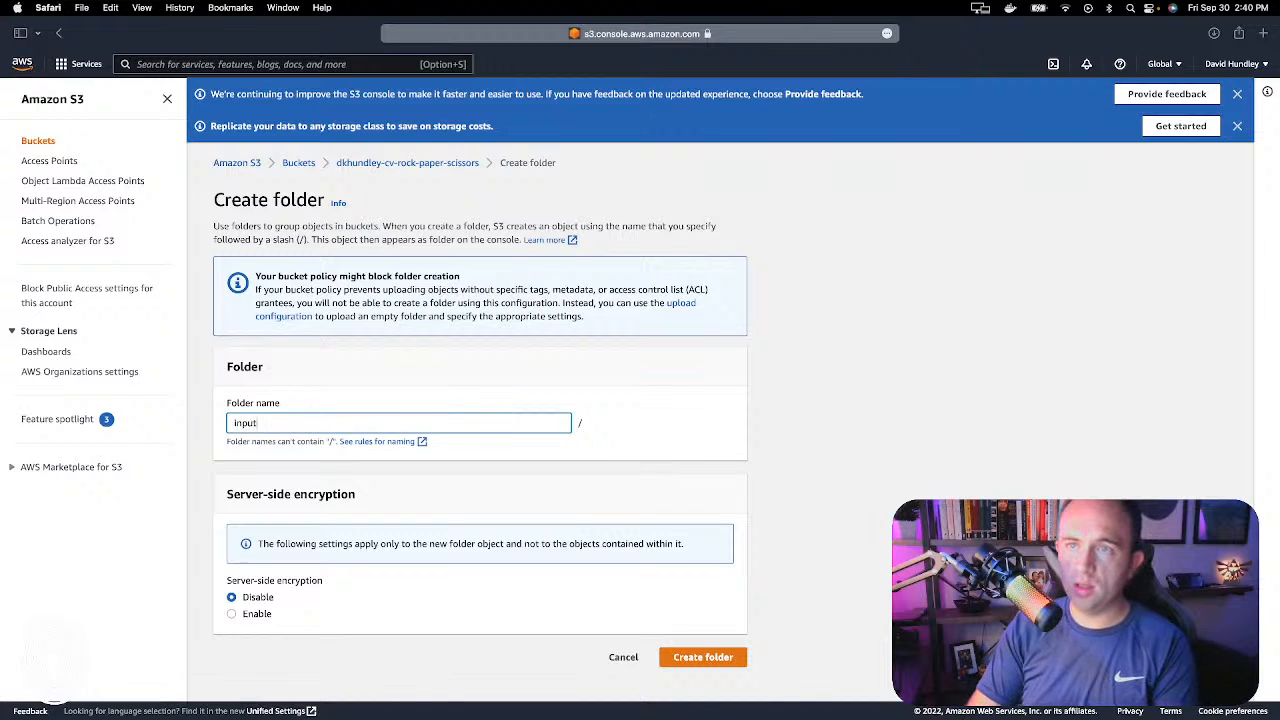
click(704, 664)
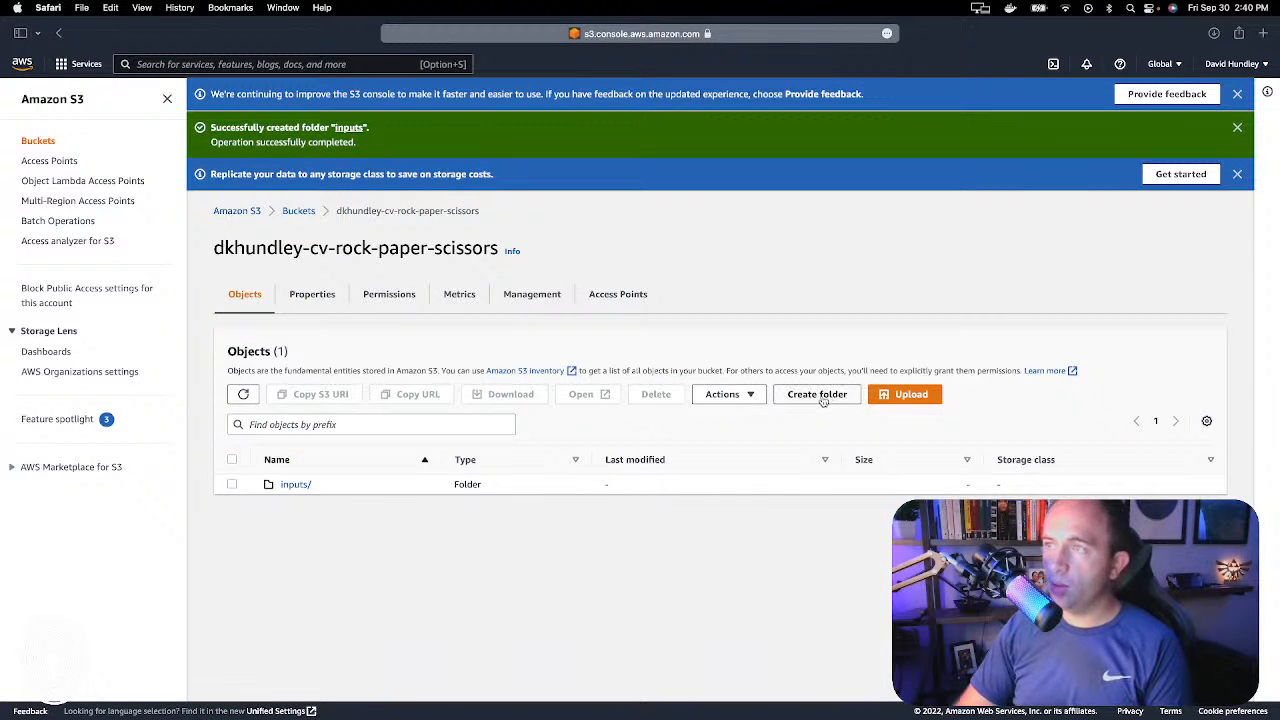
click(822, 396)
text(outputs)
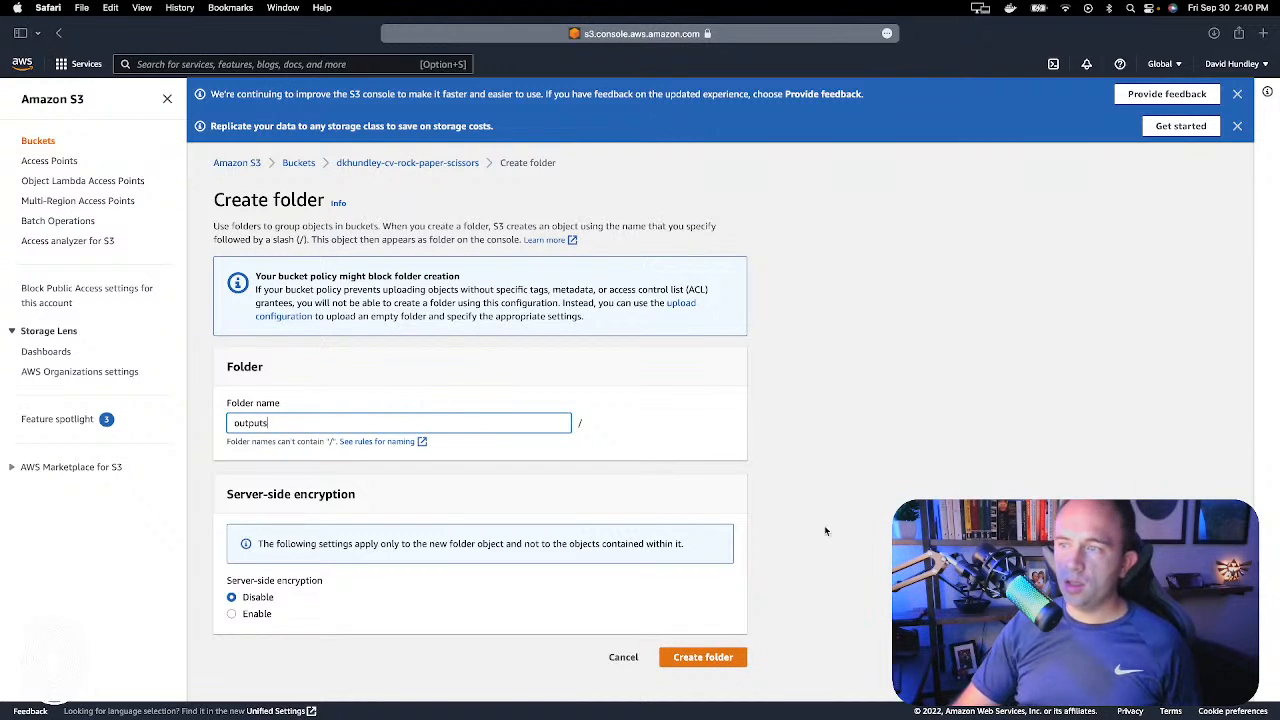
click(712, 658)
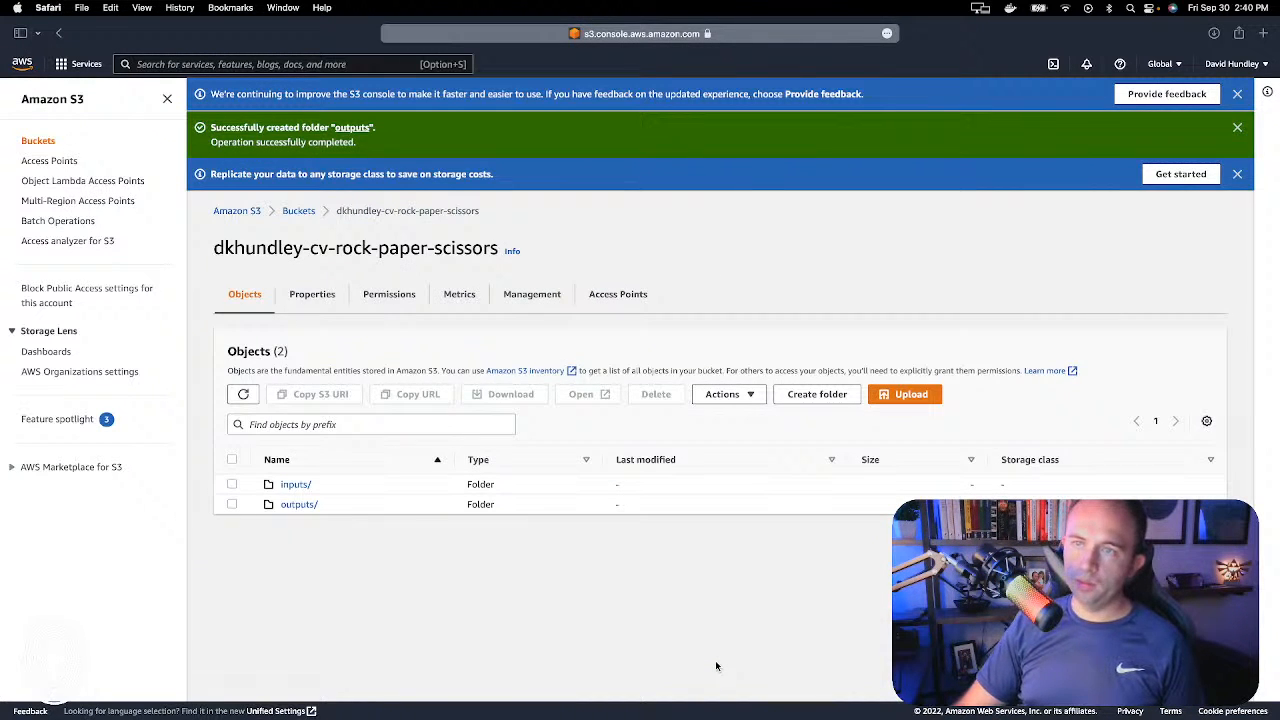
Open the inputs folder, start an upload to it and browse the computer for files to add
click(299, 484)
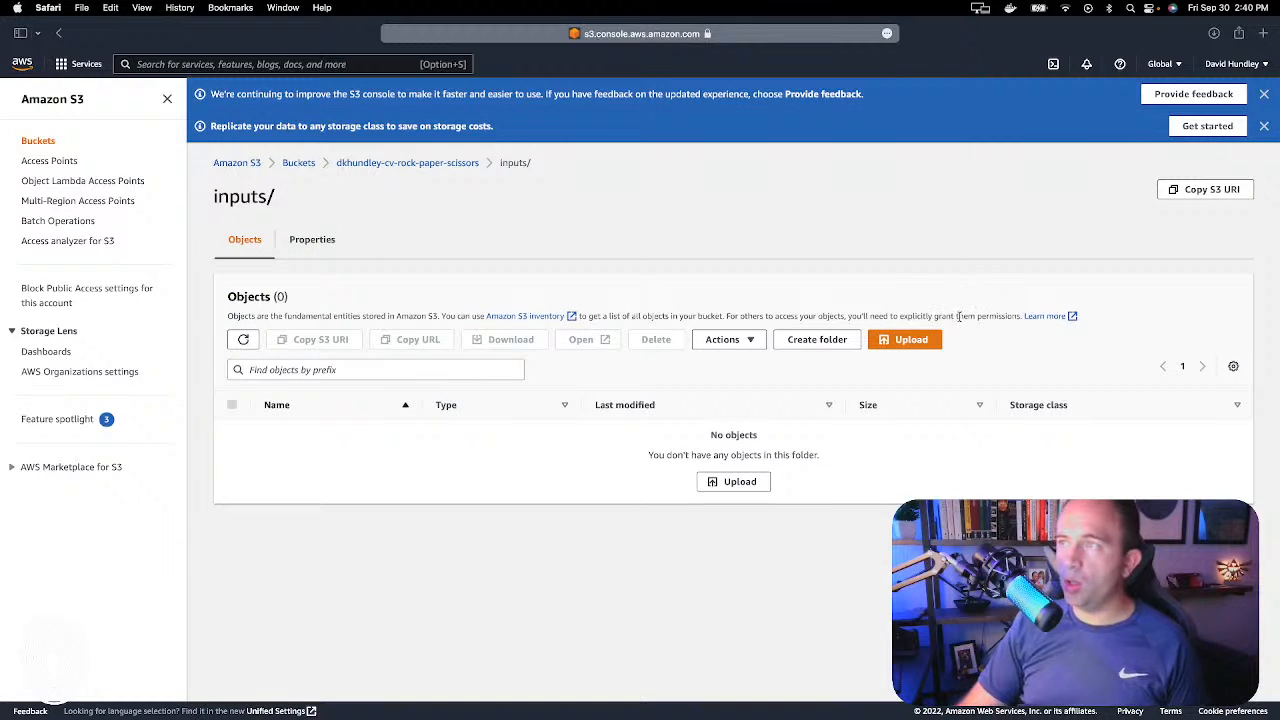
click(900, 340)
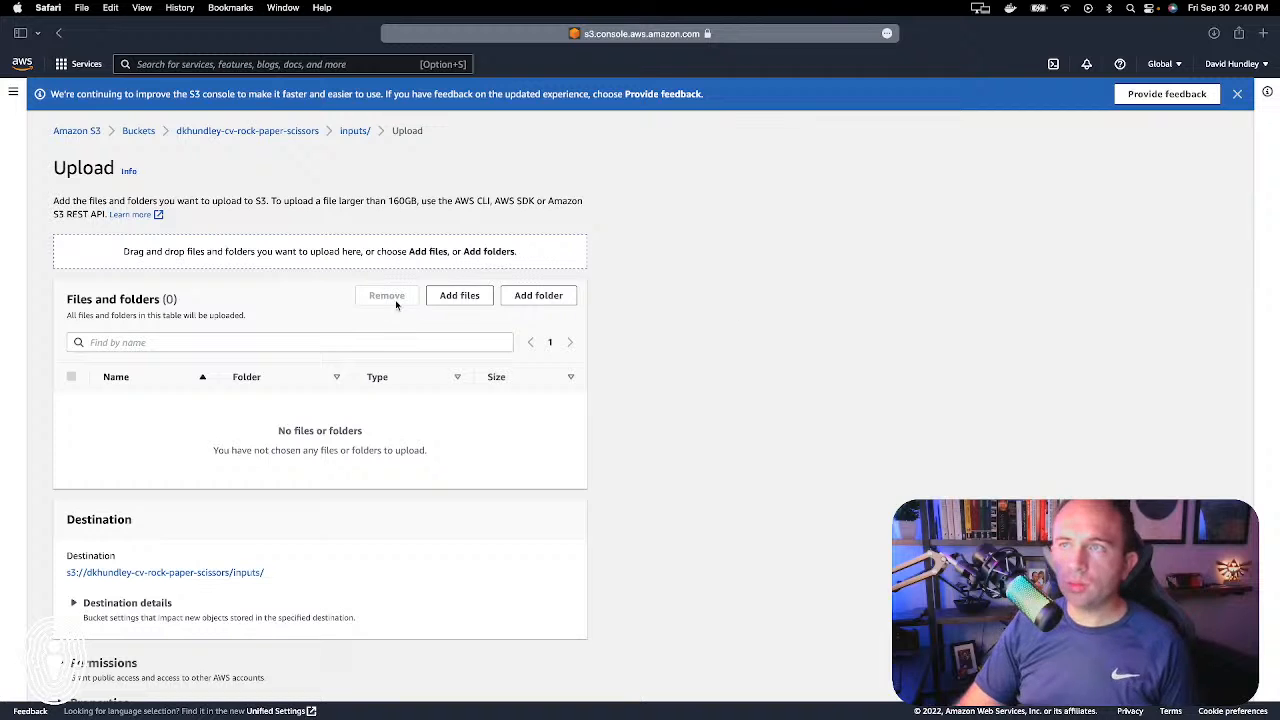
click(473, 300)
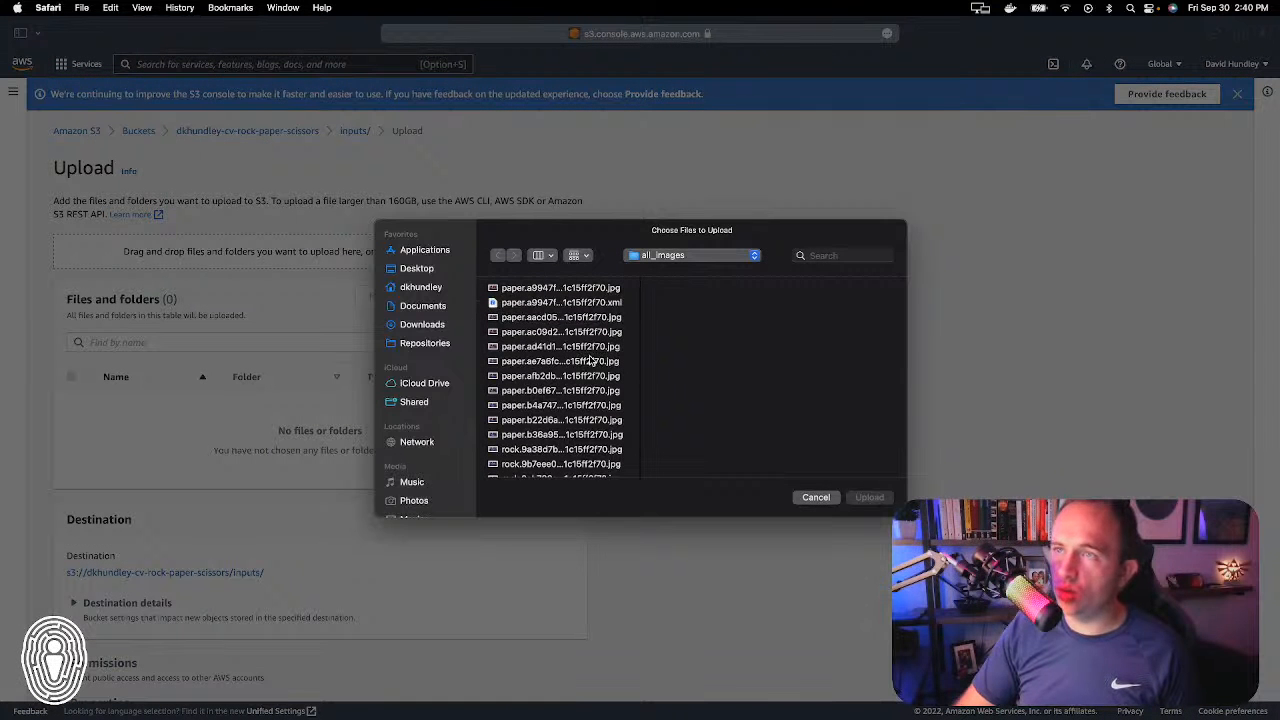
Select the first two paper, first two rock and first two scissors JPG images from all_images and upload them
click(591, 289)
super+click(584, 317)
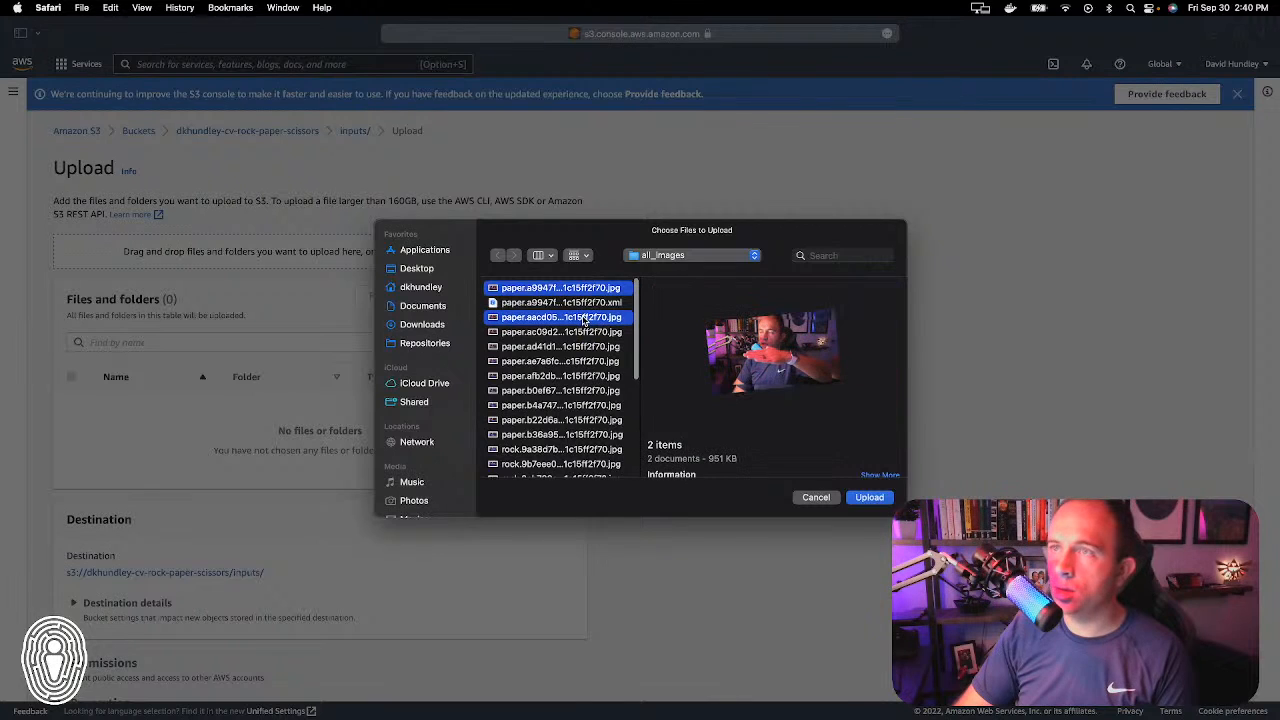
scroll(600, 375, down, 3)
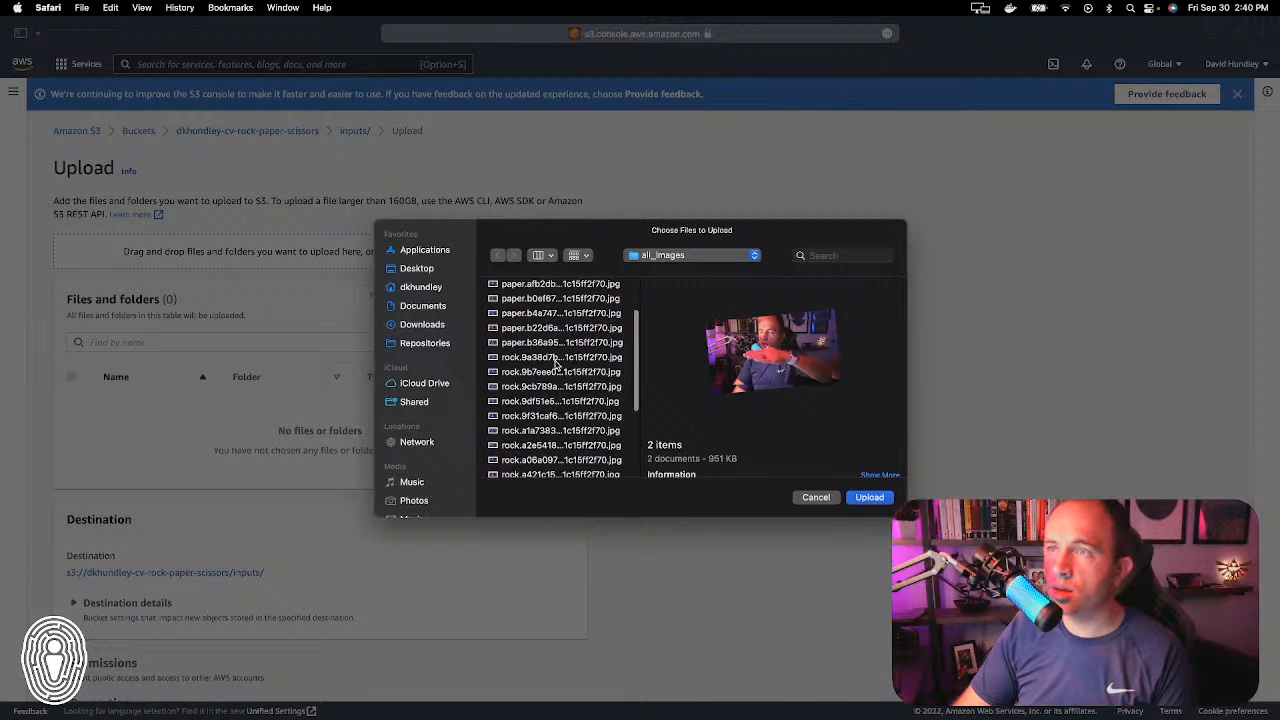
super+click(557, 358)
super+click(557, 372)
scroll(556, 374, down, 3)
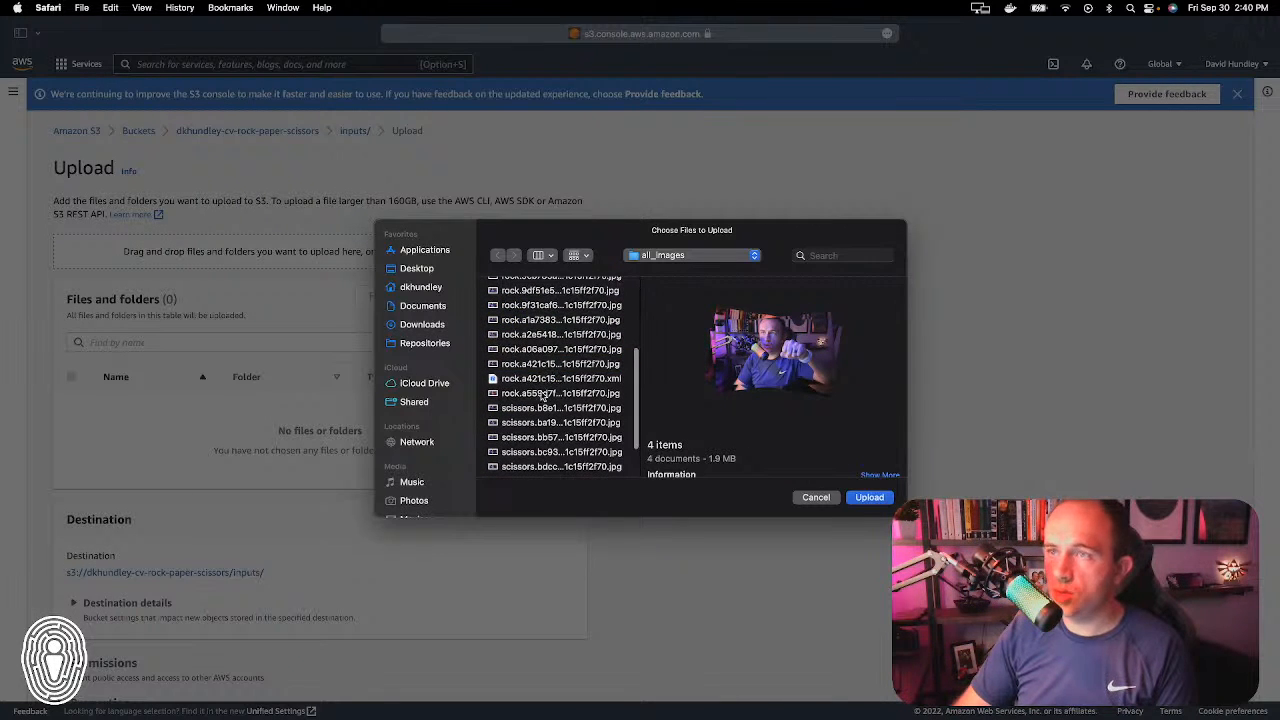
super+click(538, 408)
super+click(534, 423)
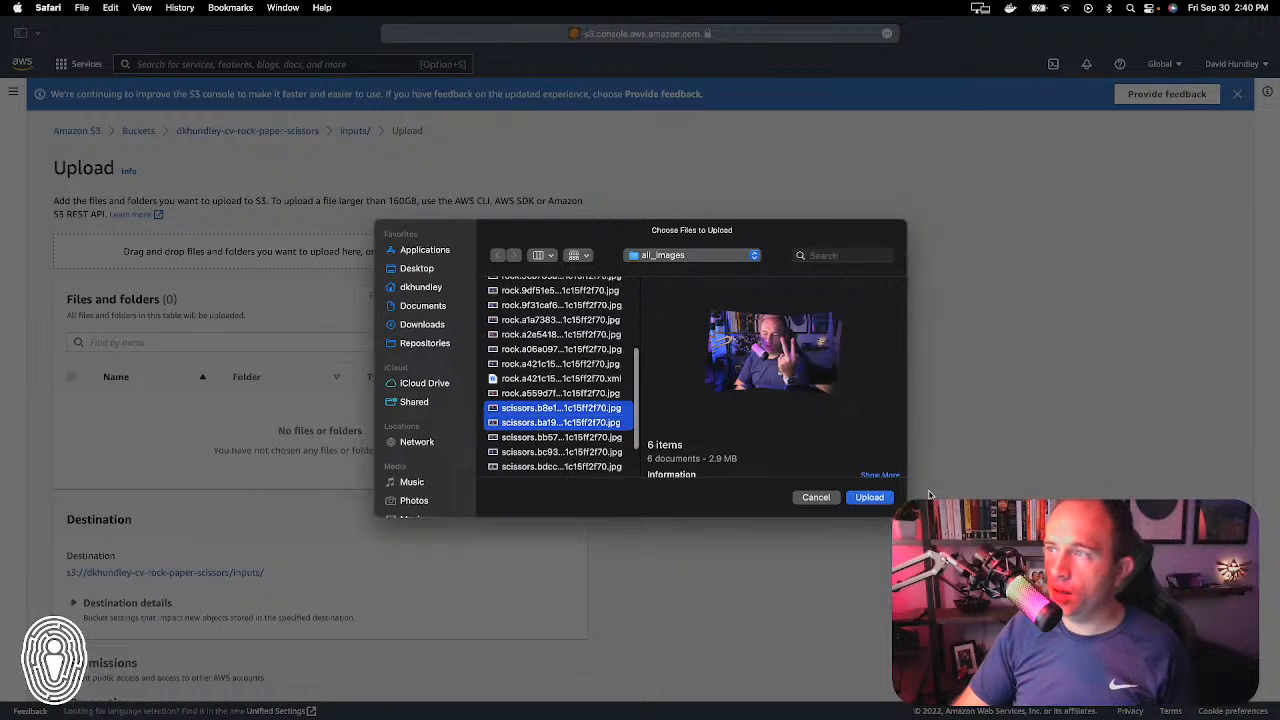
click(873, 499)
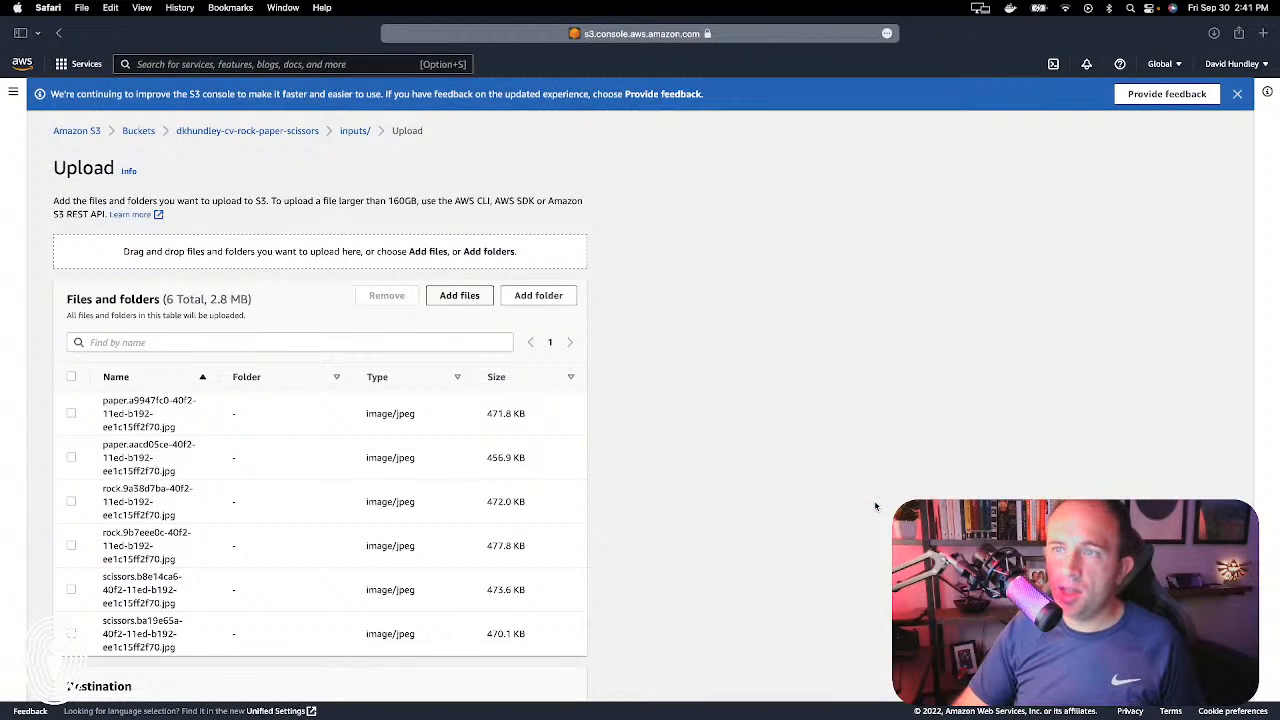
scroll(847, 504, down, 5)
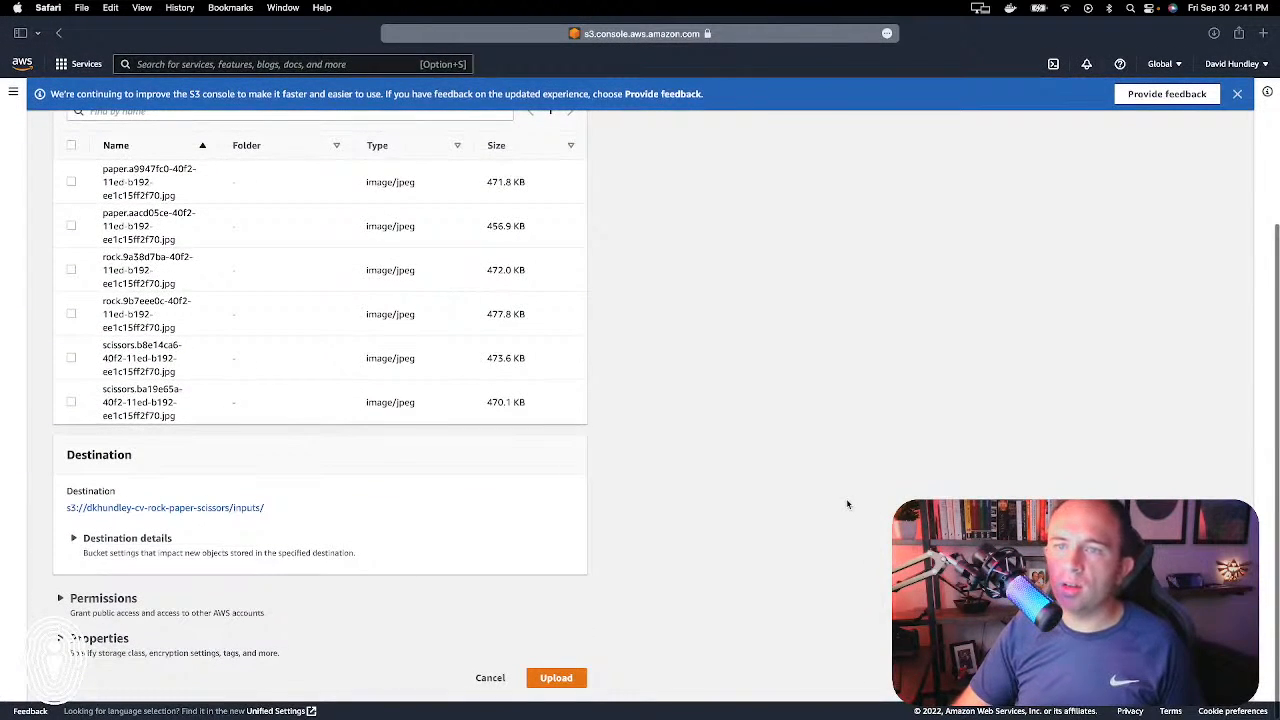
click(552, 678)
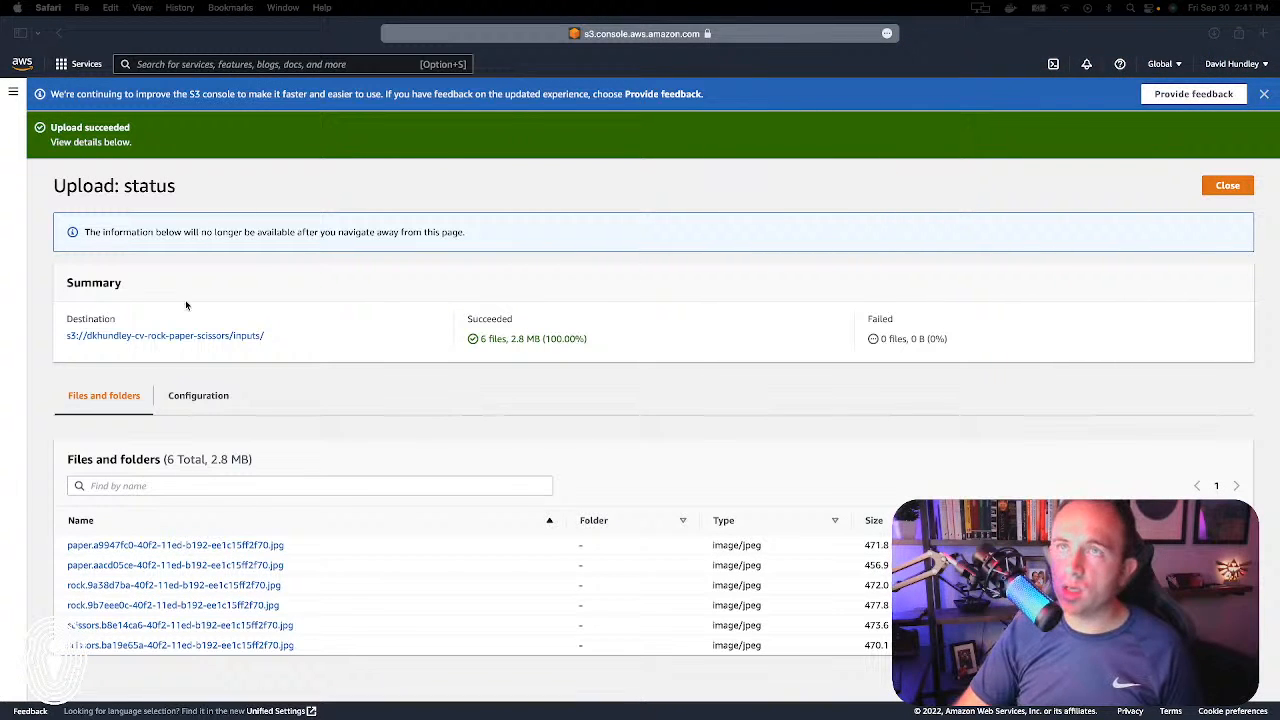
Switch to the Amazon SageMaker service and expand its Ground Truth section
click(67, 64)
click(67, 64)
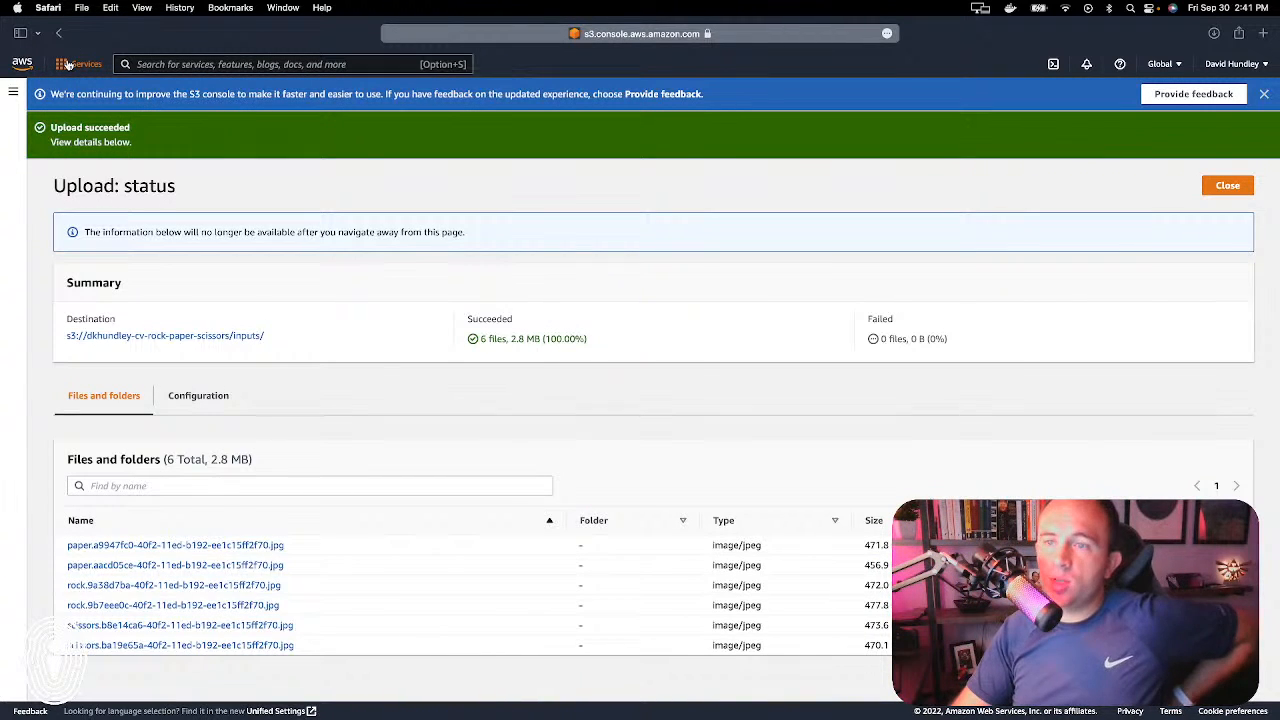
click(67, 64)
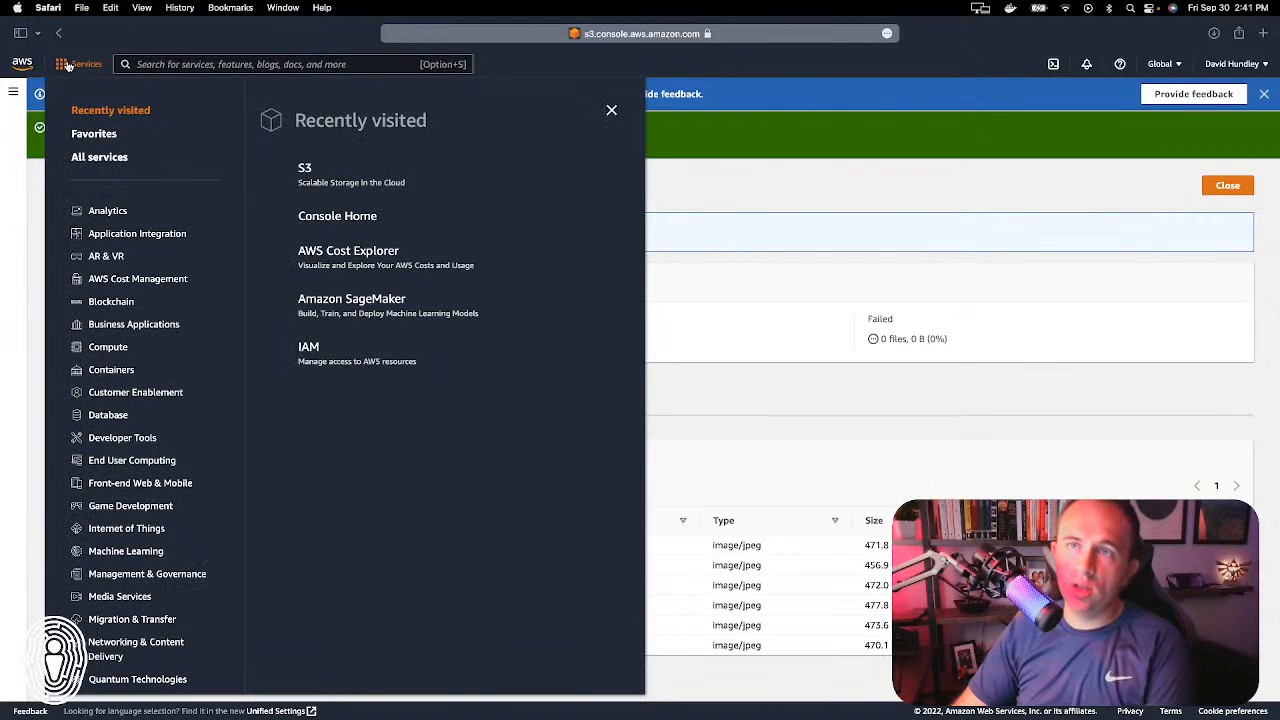
click(371, 299)
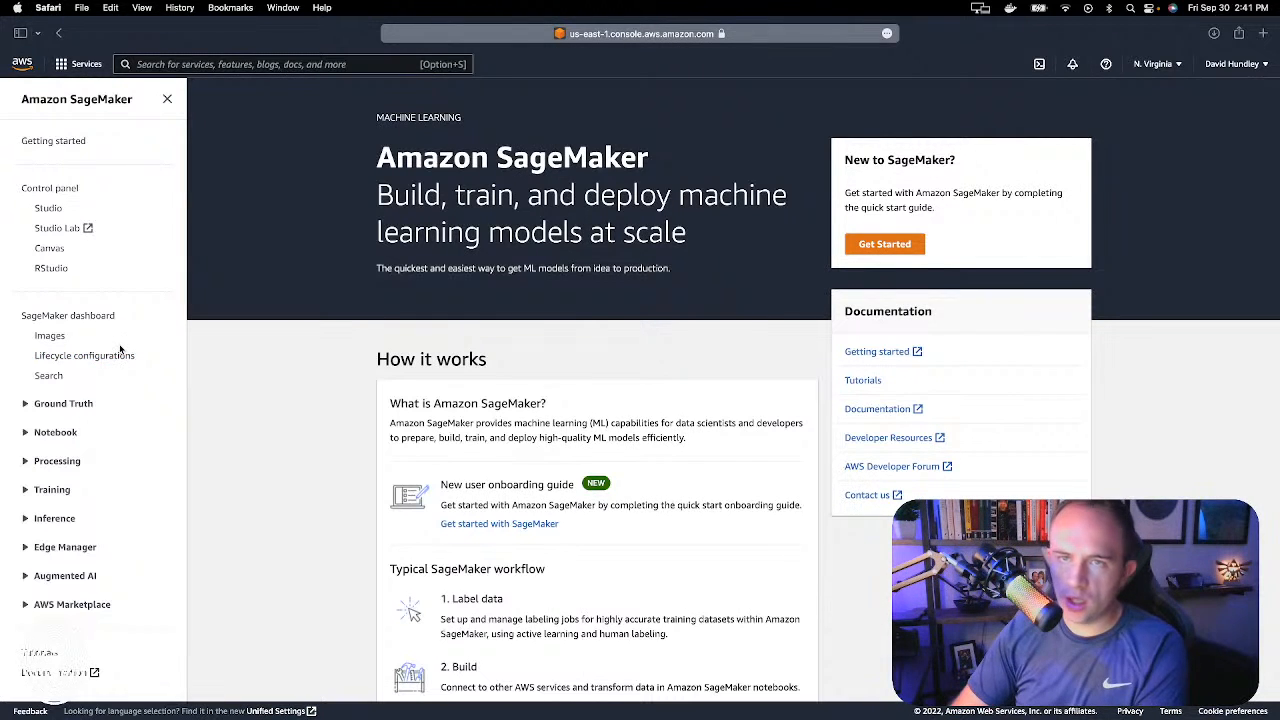
scroll(93, 519, down, 1)
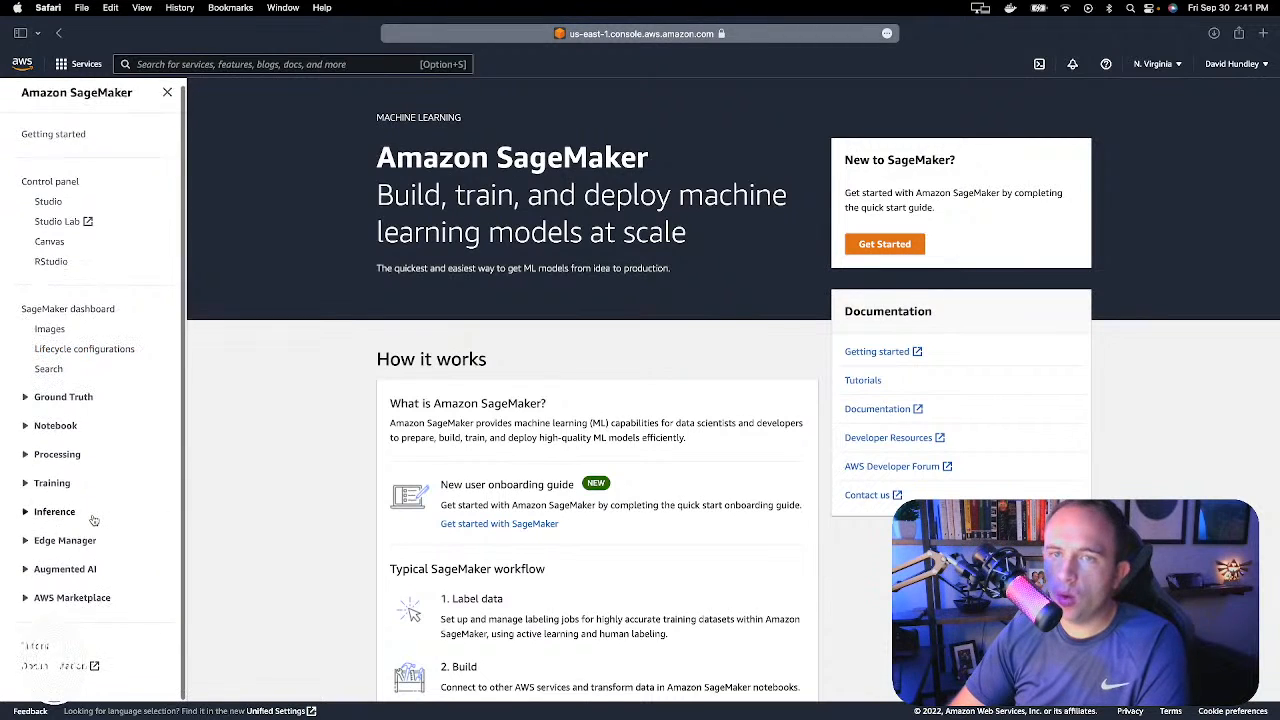
click(25, 400)
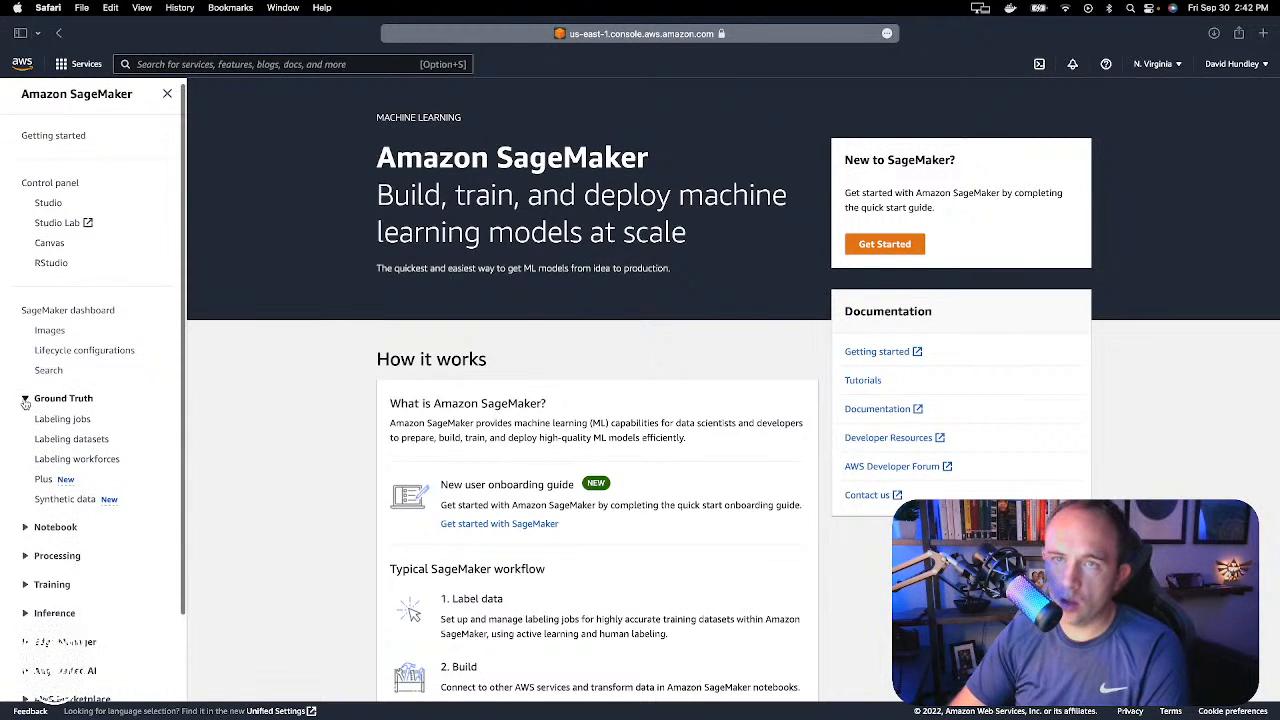
Open the Ground Truth labeling jobs list and start creating a new labeling job
click(86, 418)
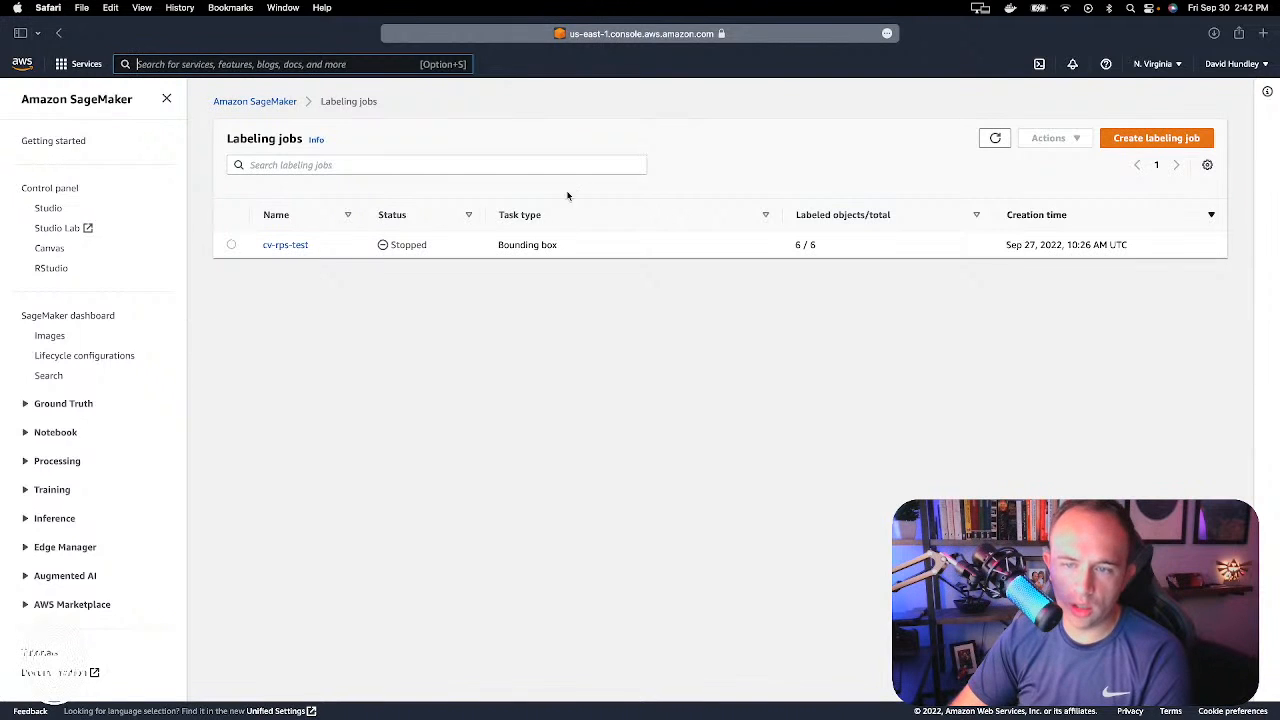
scroll(398, 269, up, 5)
scroll(398, 274, right, 1)
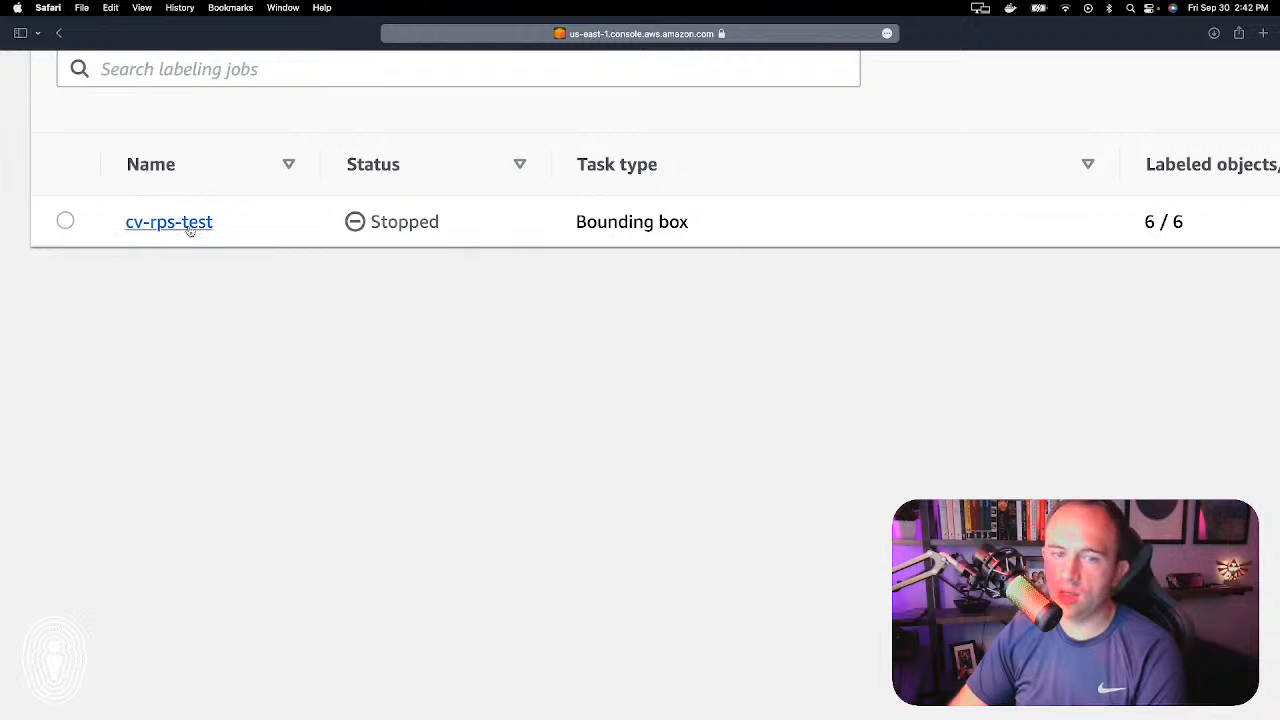
scroll(183, 242, down, 5)
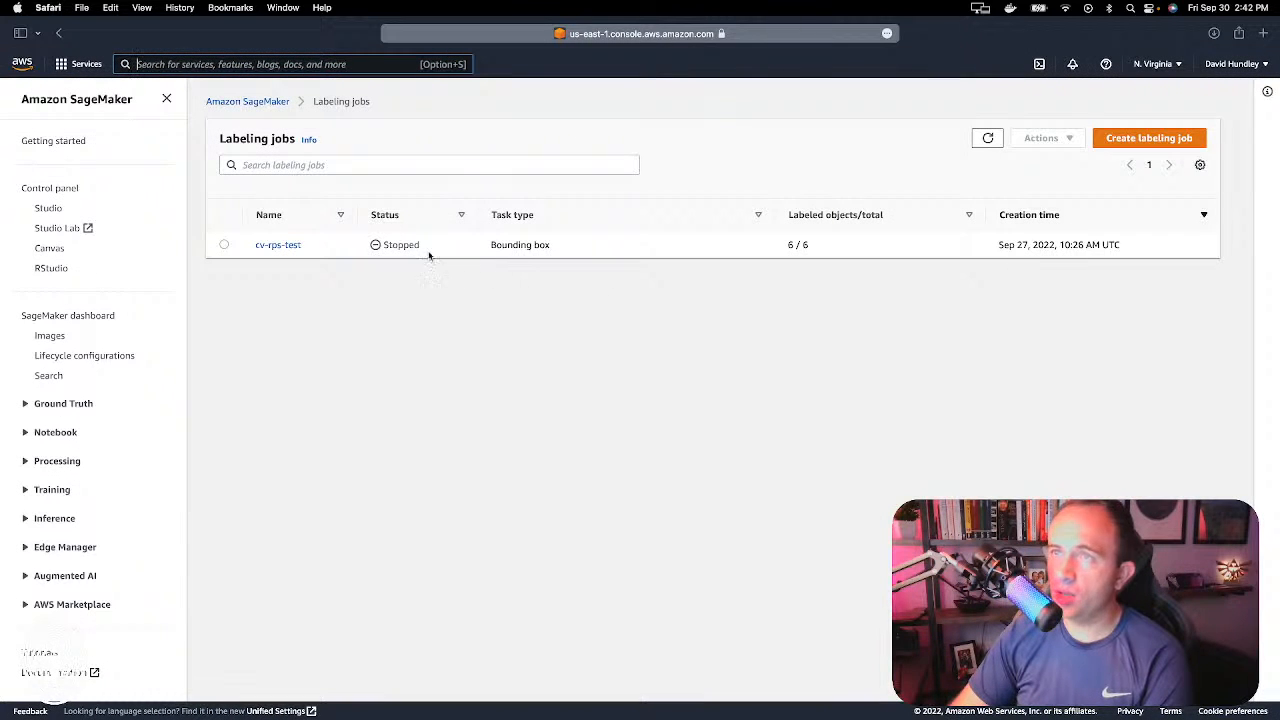
click(223, 244)
click(1035, 142)
click(864, 168)
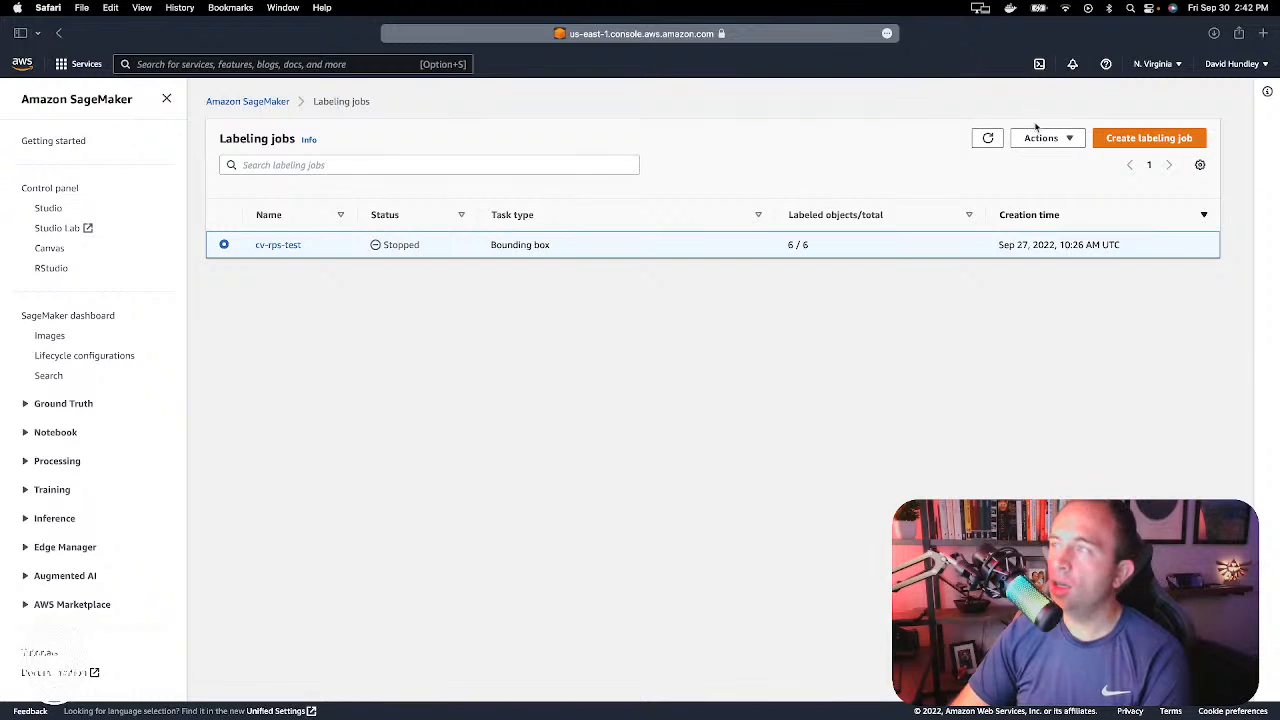
click(1159, 140)
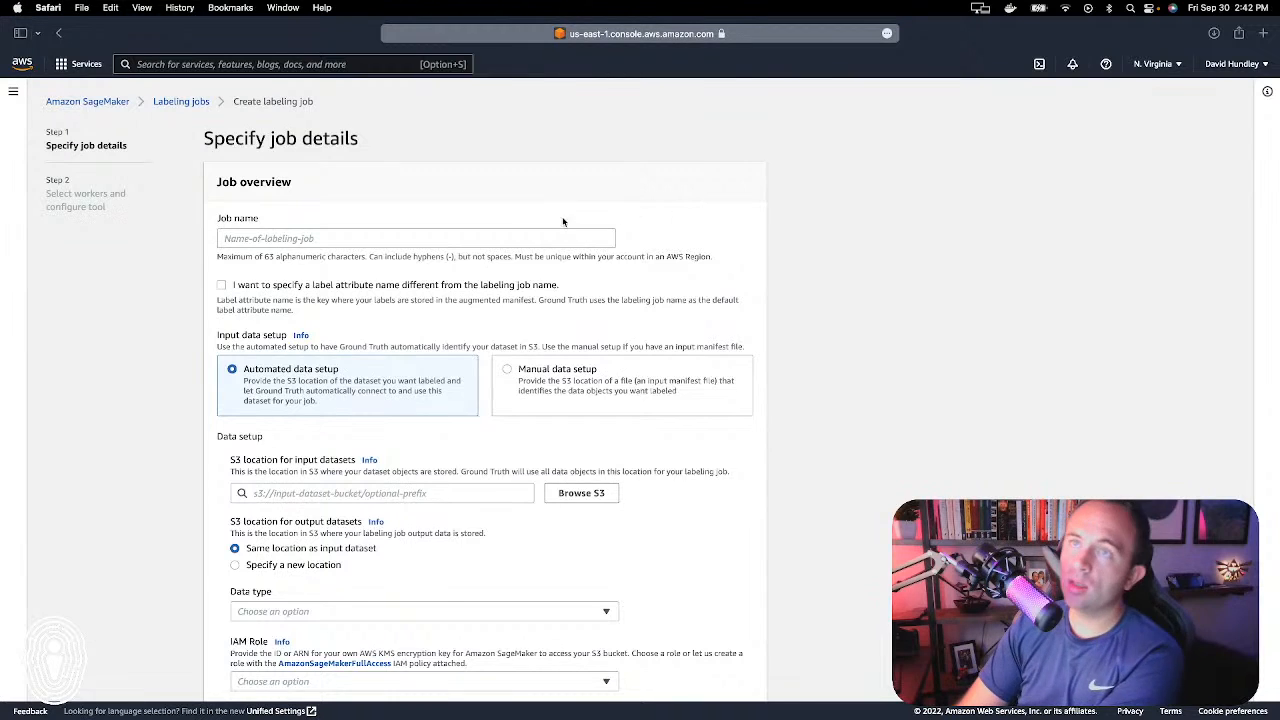
Name the labeling job cv-rock-paper-scissors
click(514, 238)
text(cv)
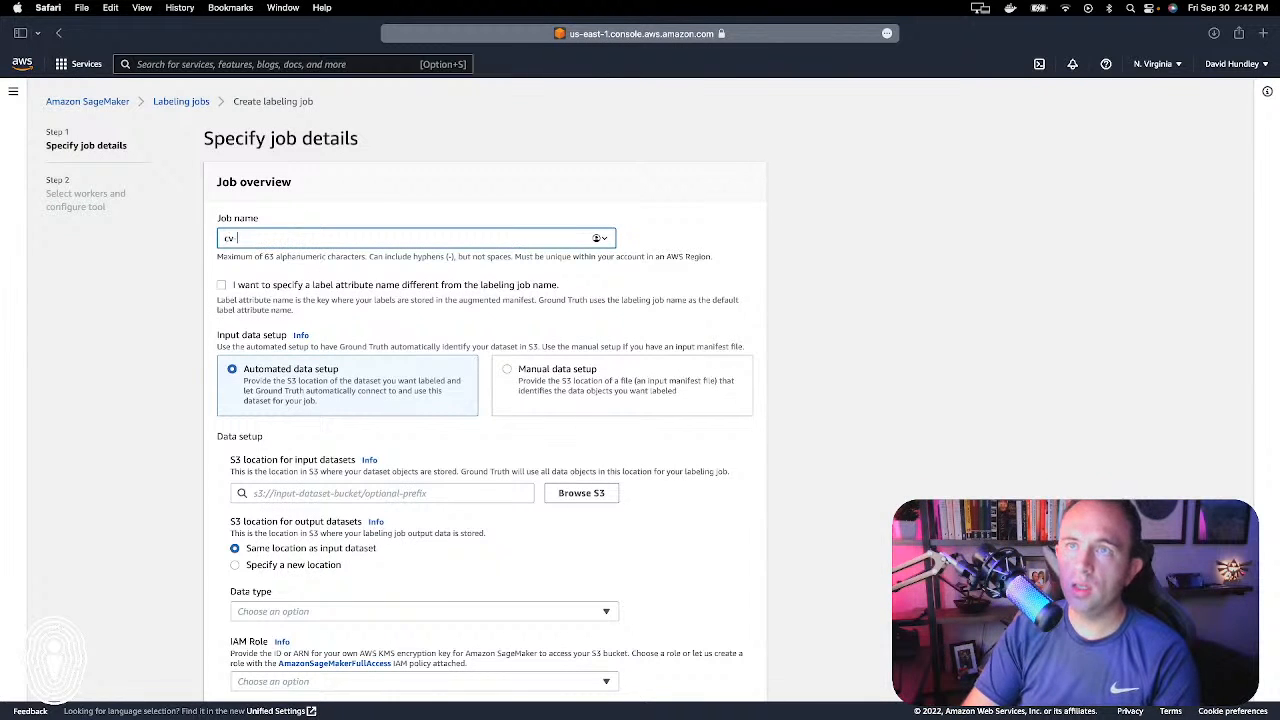
text(-rock-paper-scissors)
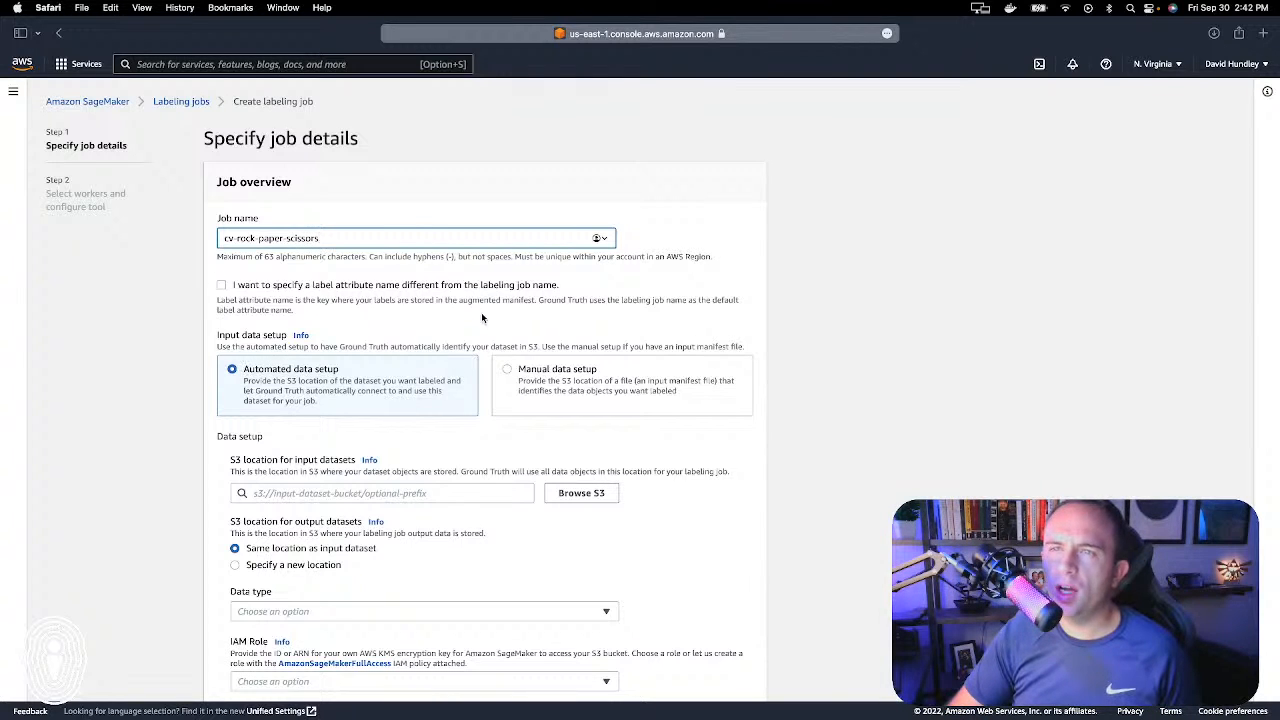
Set the S3 location for input datasets to the inputs folder of the cv-rock-paper-scissors bucket
scroll(432, 334, down, 1)
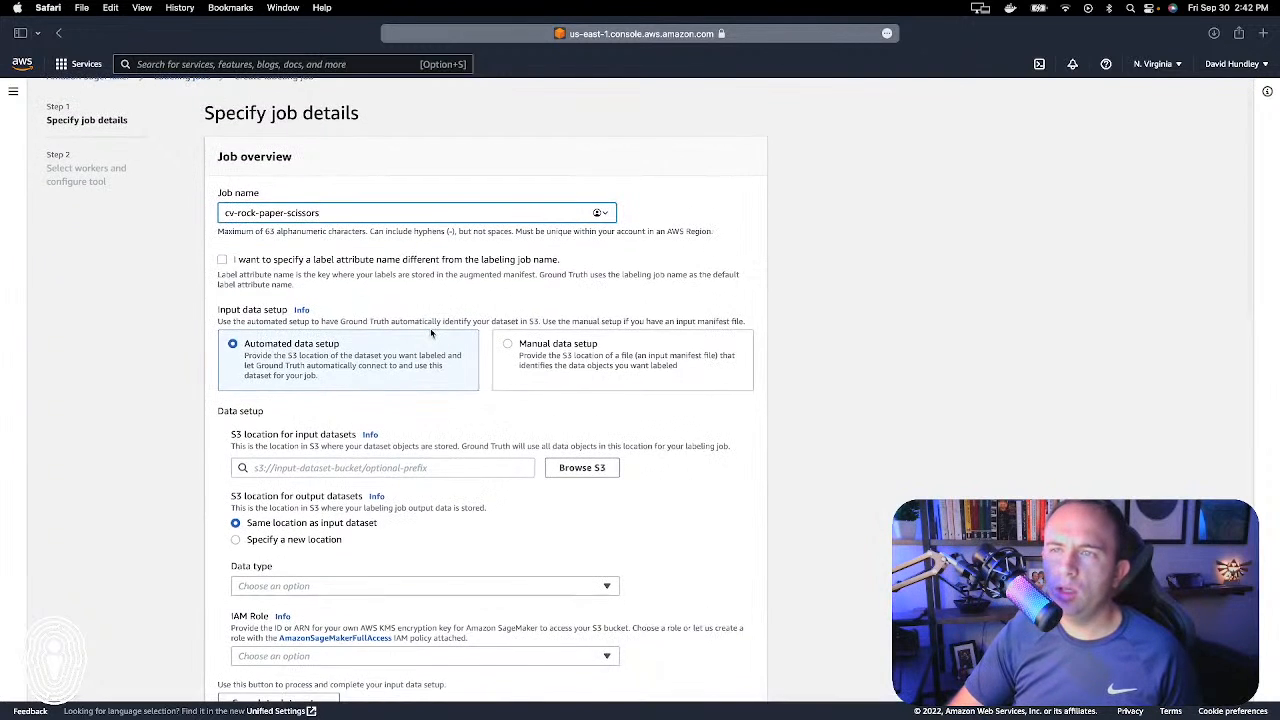
click(566, 470)
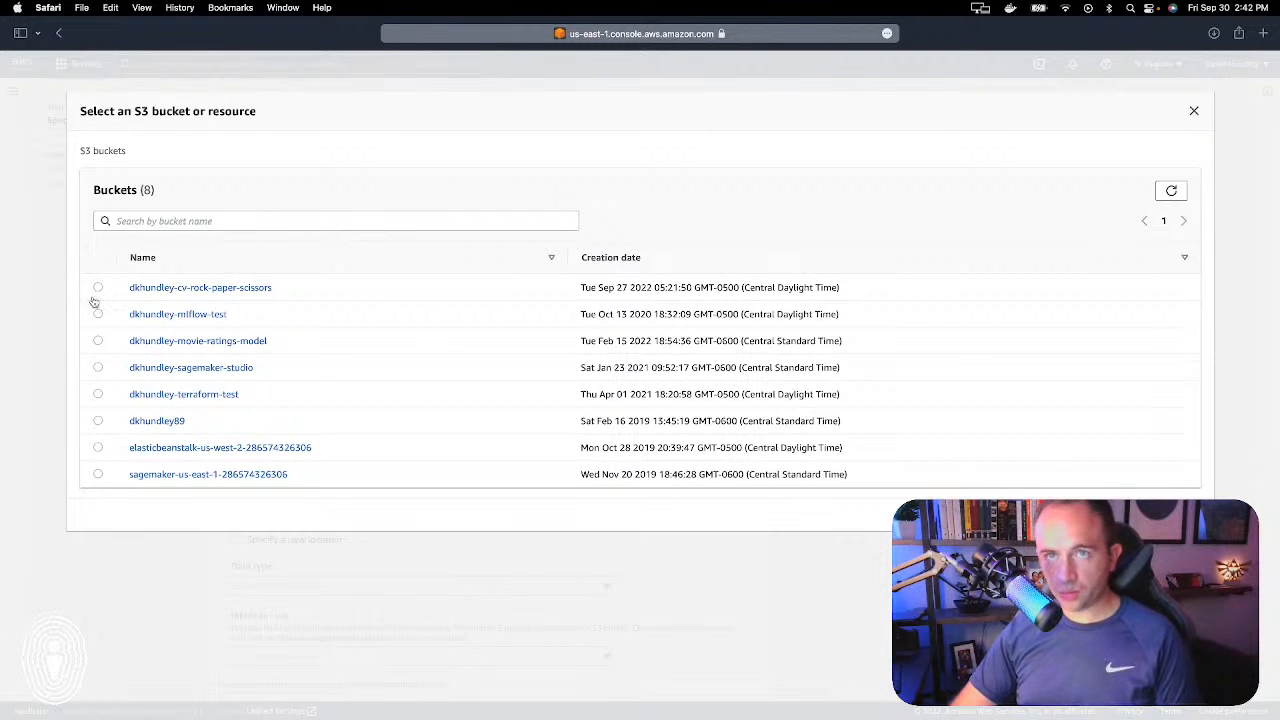
click(184, 290)
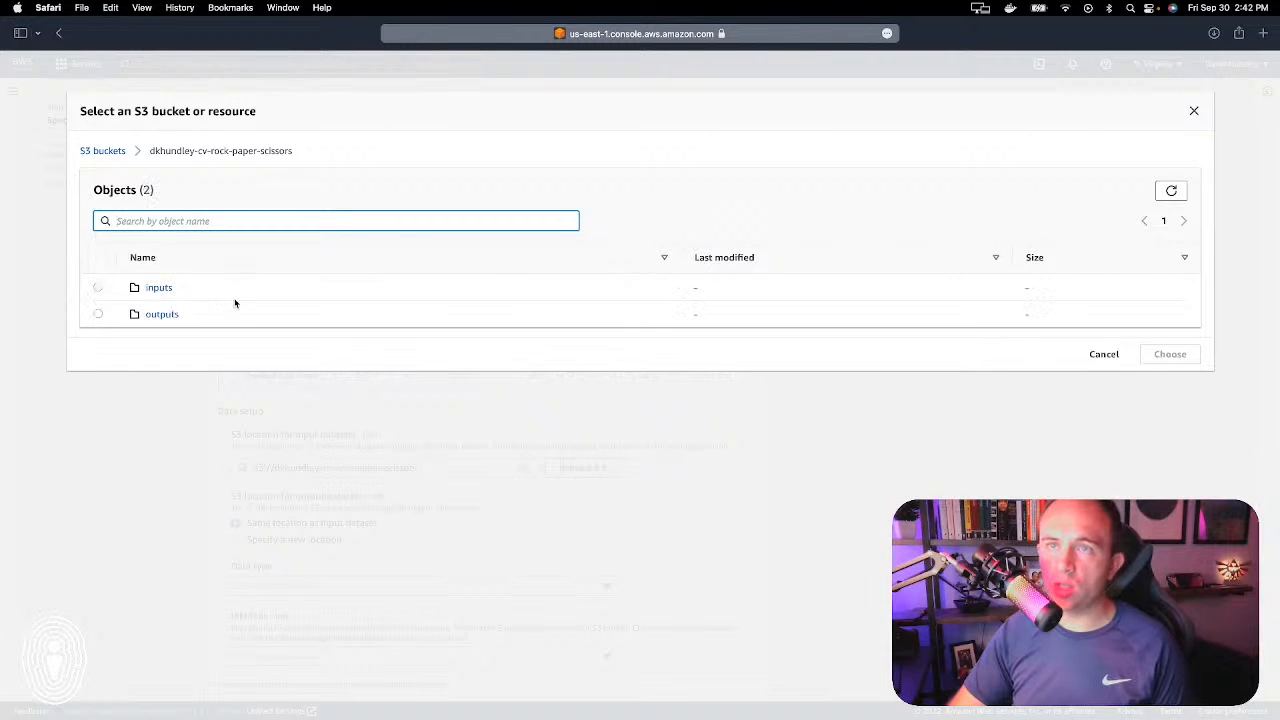
click(97, 288)
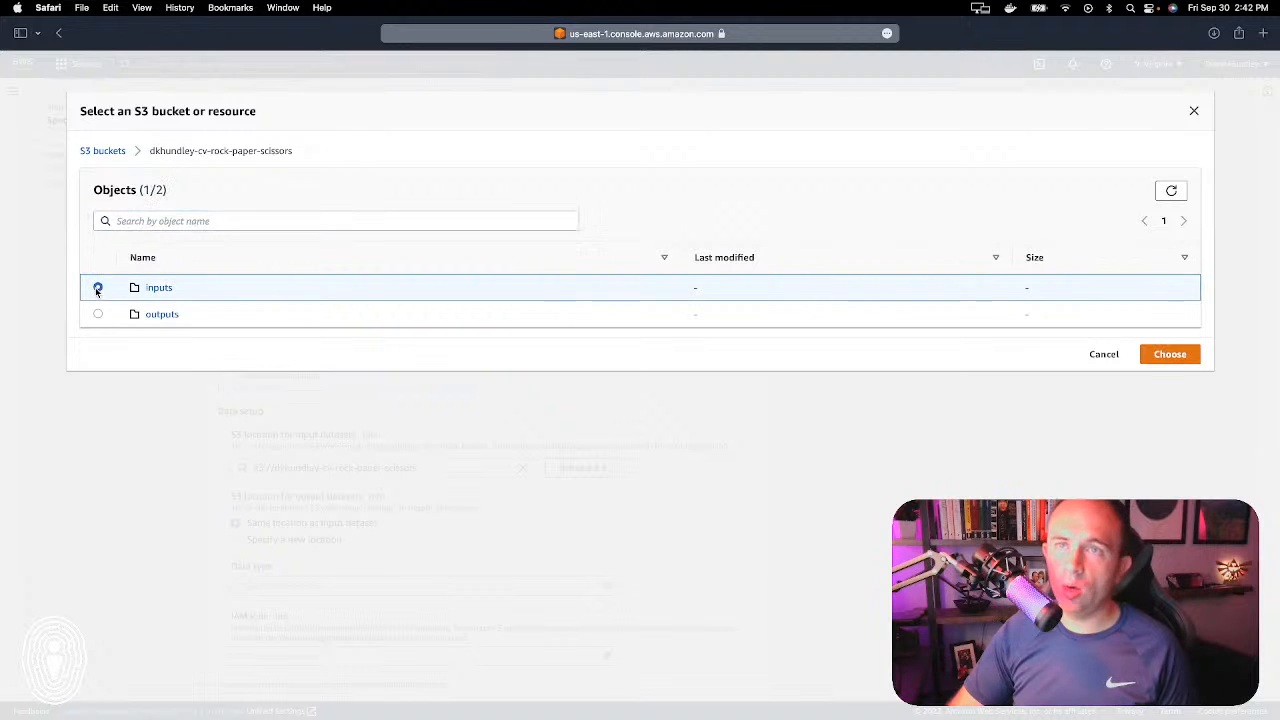
click(1168, 354)
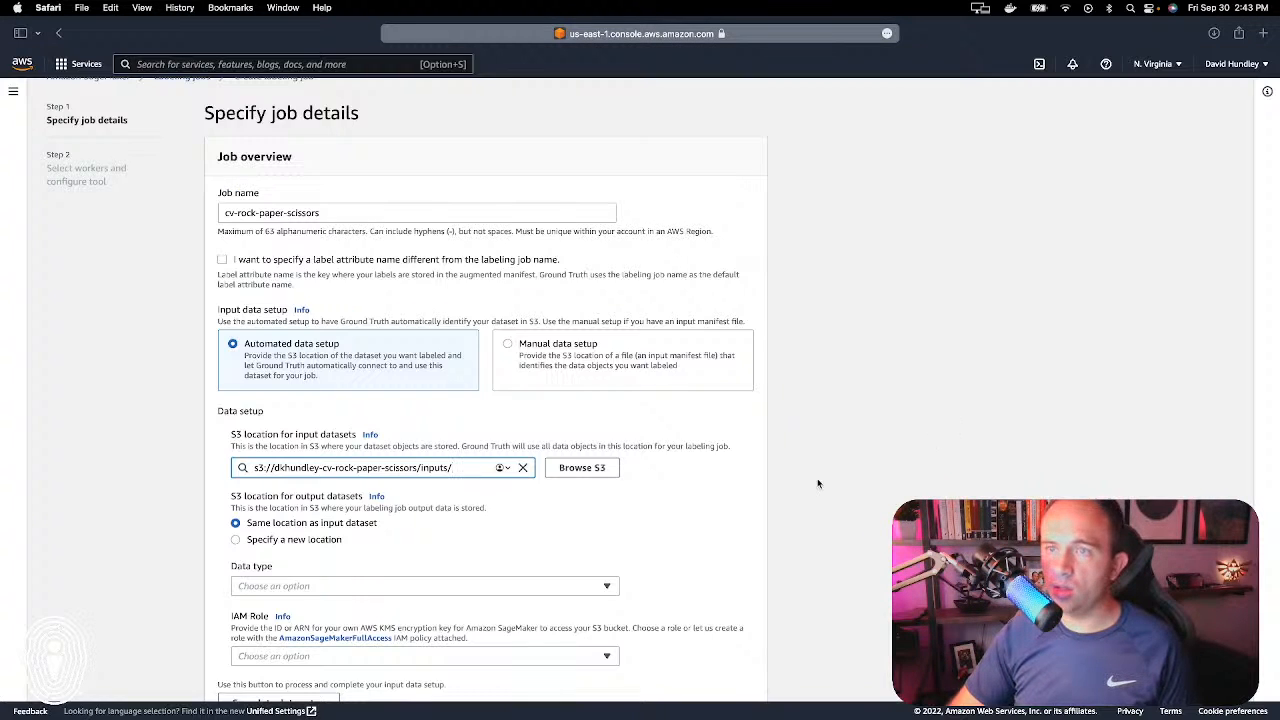
Specify a new S3 location for output datasets, choosing the outputs folder of the cv-rock-paper-scissors bucket
scroll(818, 481, down, 2)
click(303, 450)
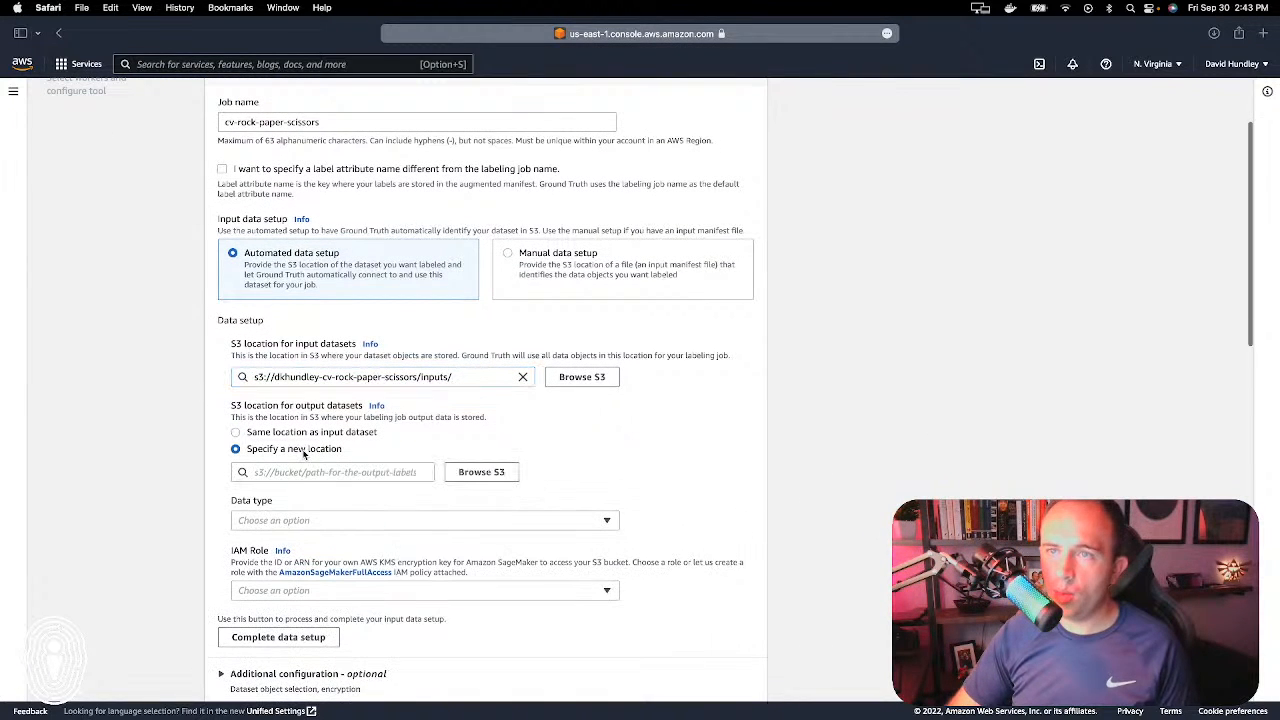
click(482, 473)
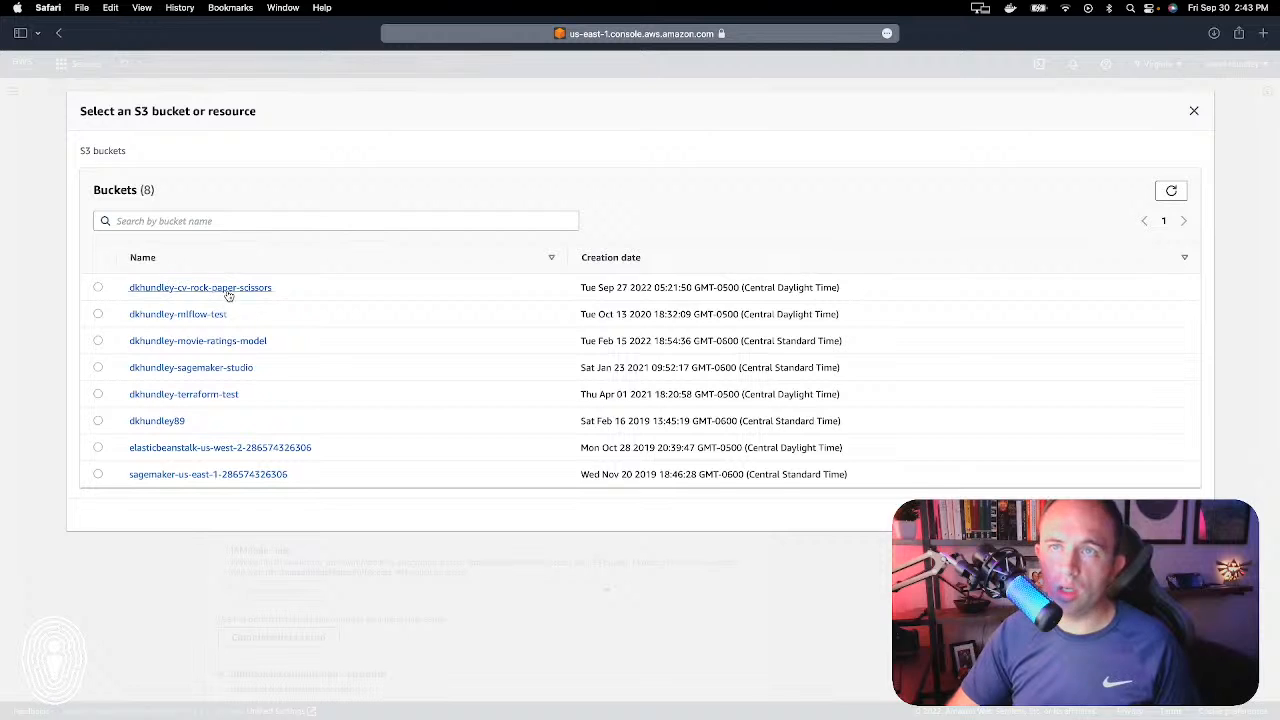
click(228, 290)
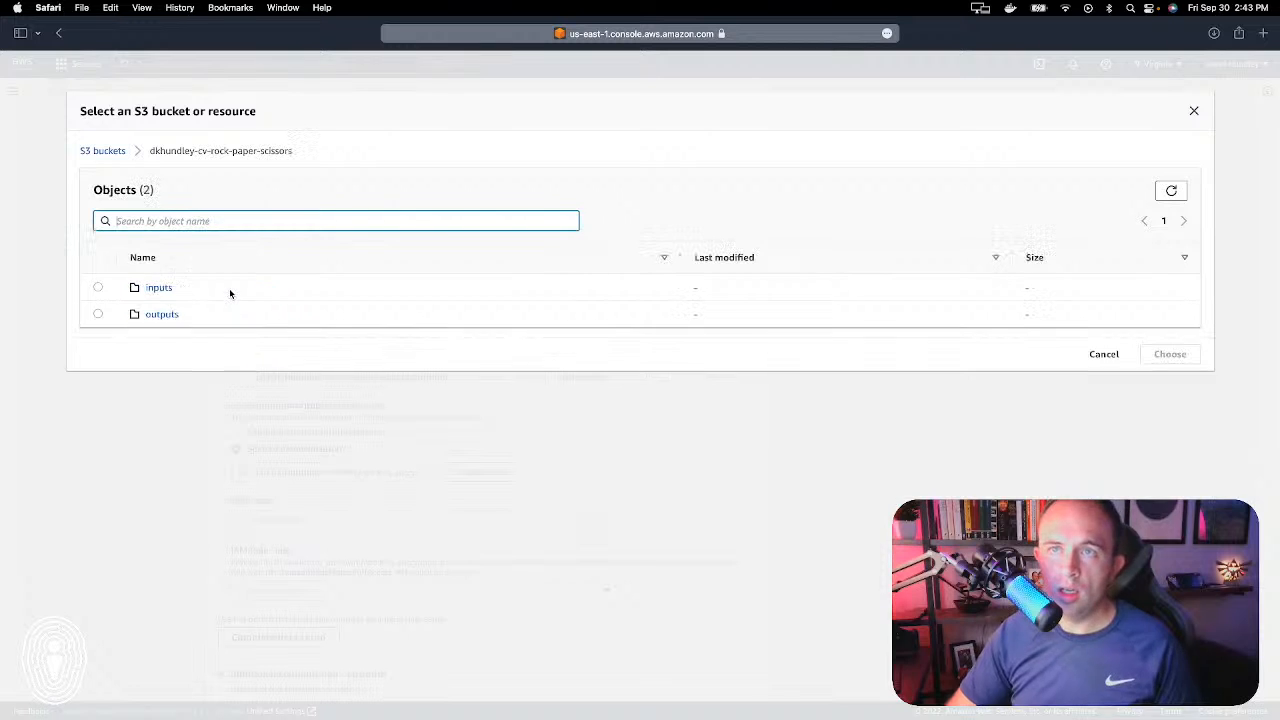
click(98, 315)
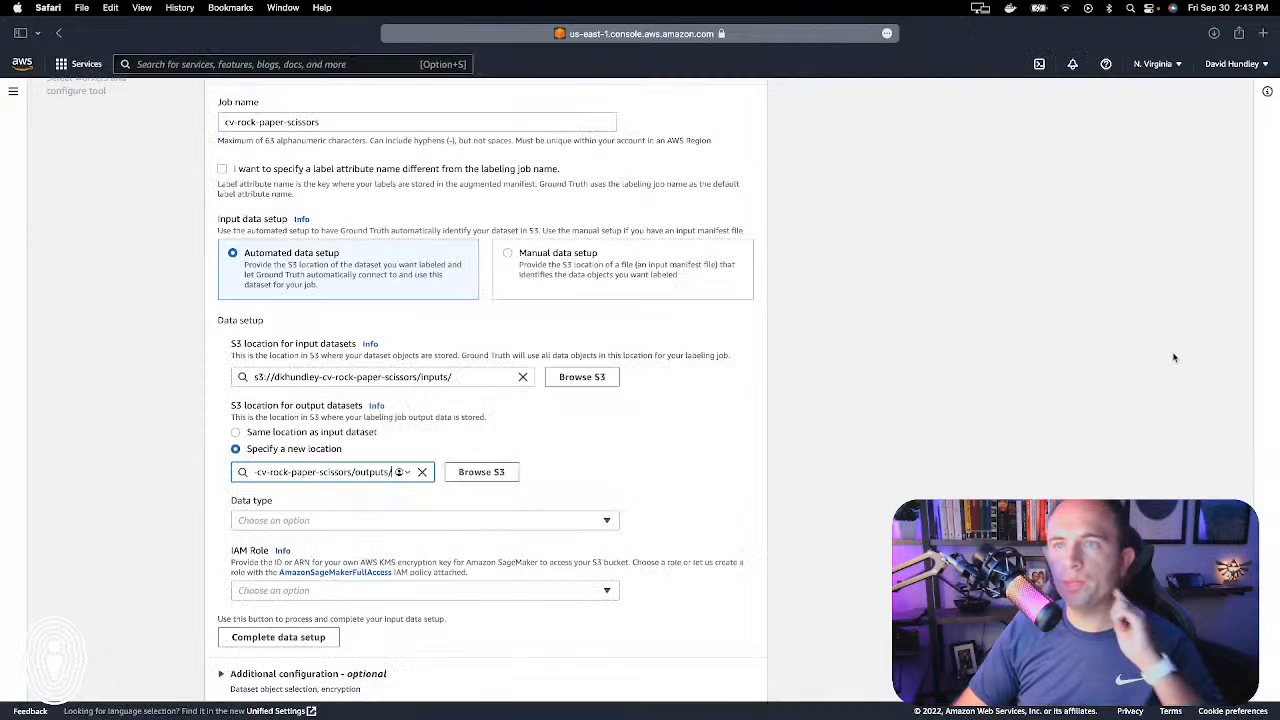
click(1170, 357)
Set the job's data type to Image
scroll(614, 467, down, 2)
click(607, 465)
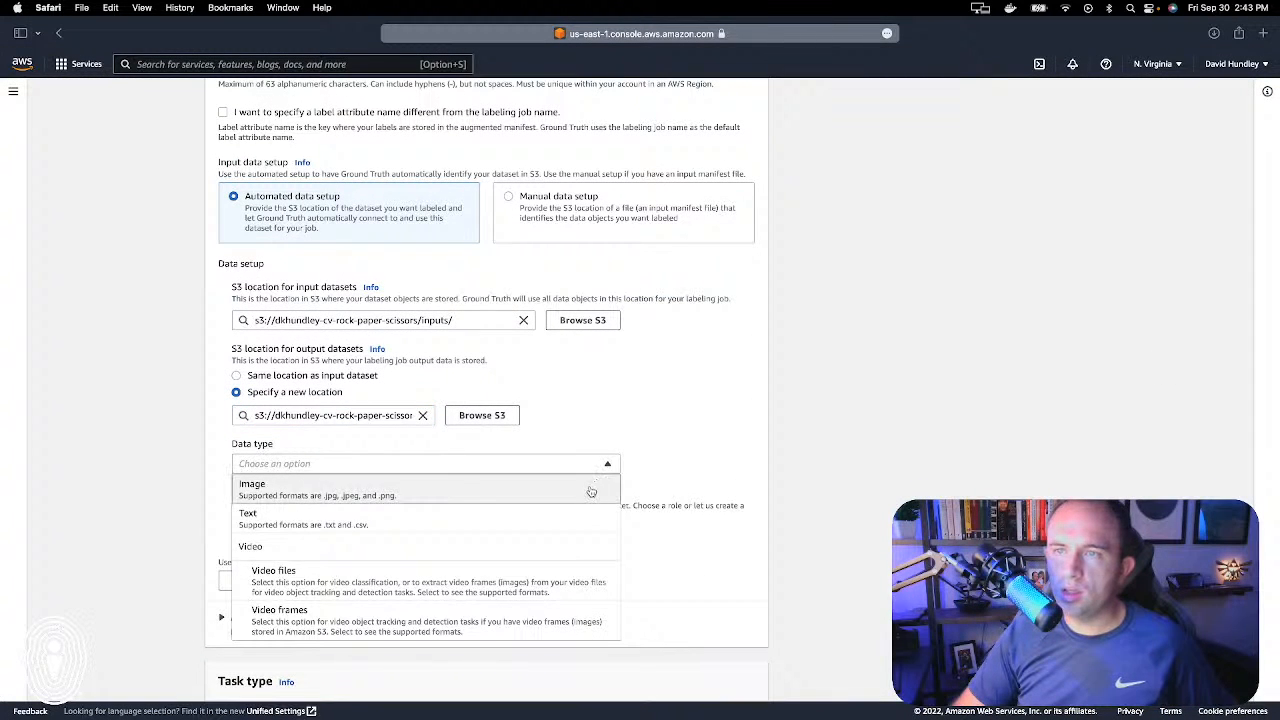
click(589, 489)
Create a new IAM role for the labeling job with access to any S3 bucket
scroll(570, 483, down, 1)
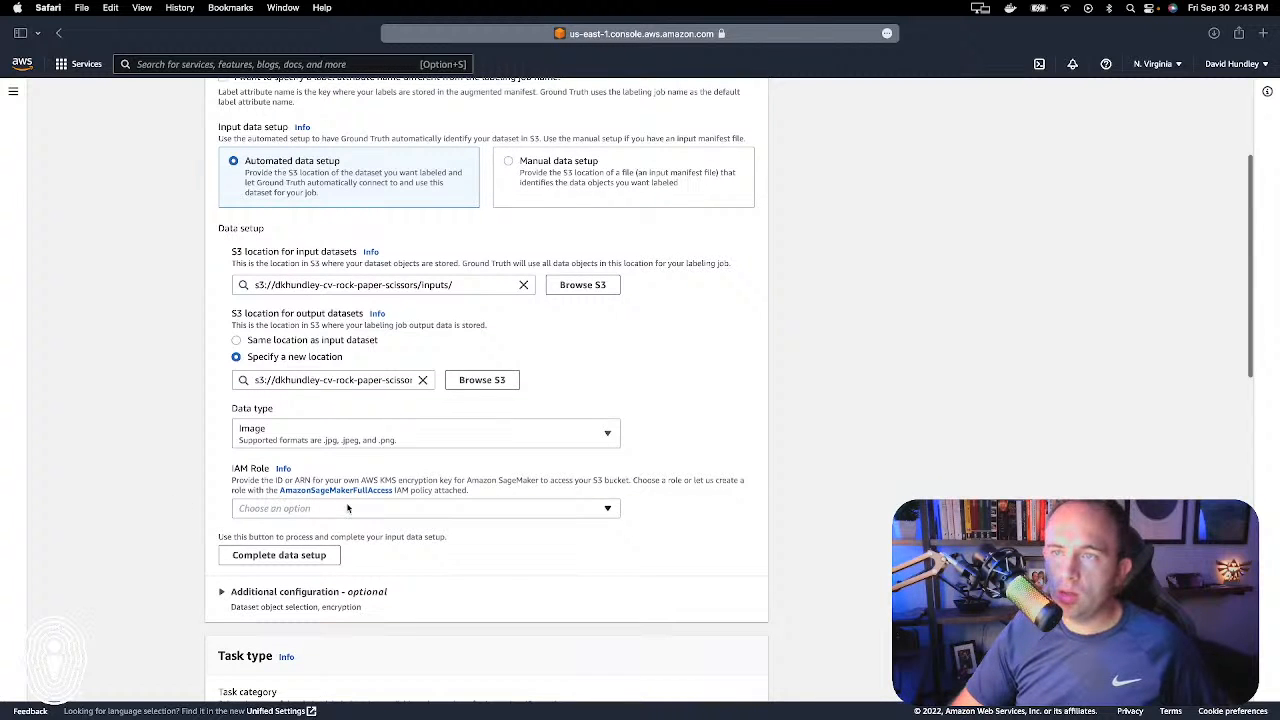
scroll(480, 505, down, 1)
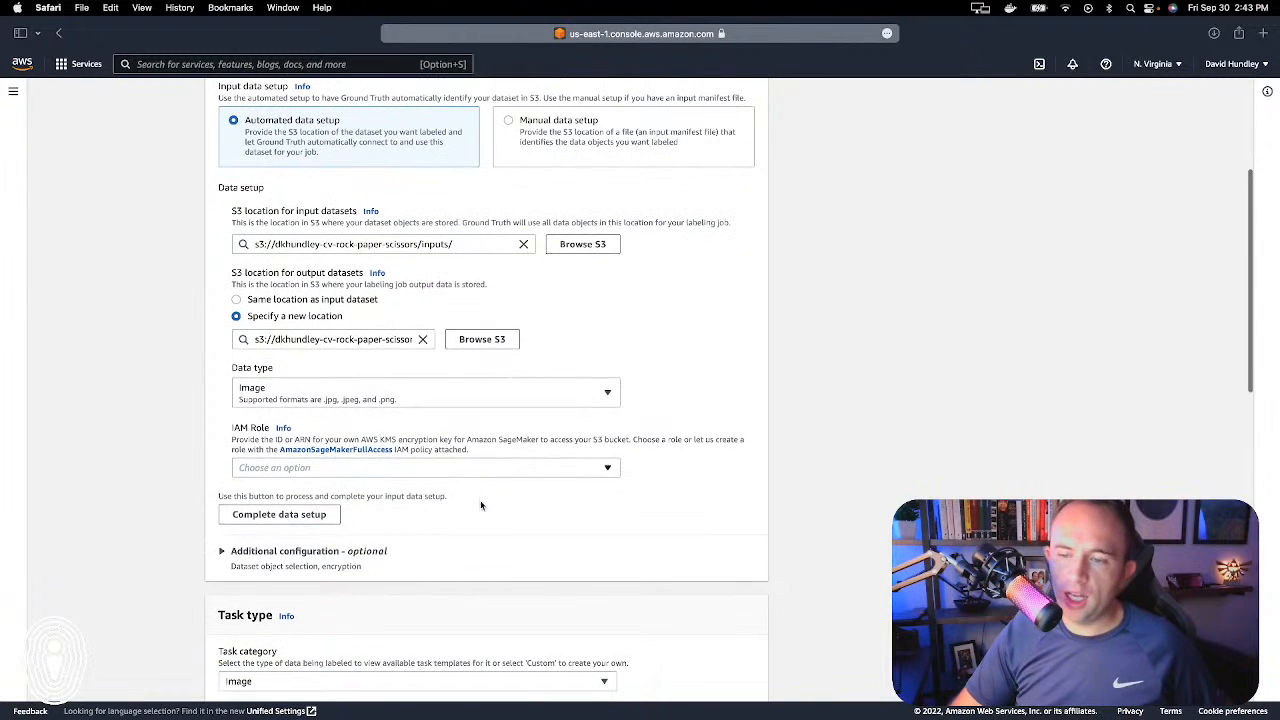
click(490, 472)
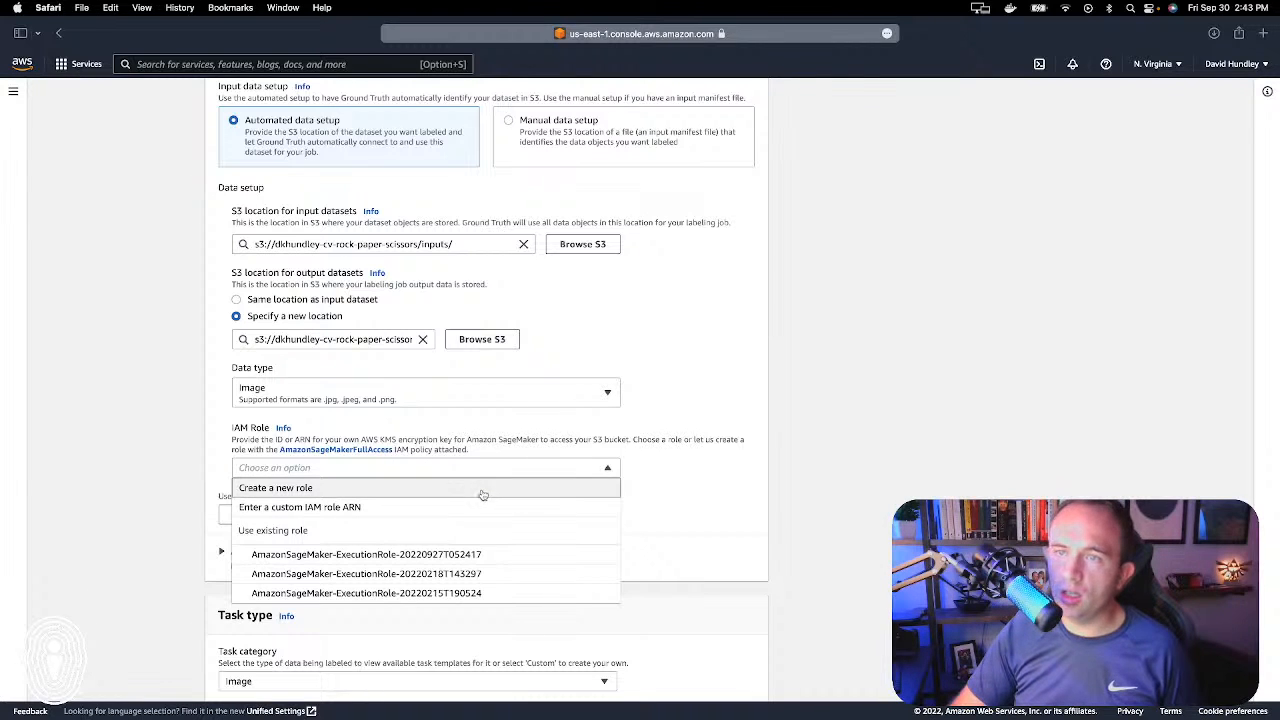
click(478, 488)
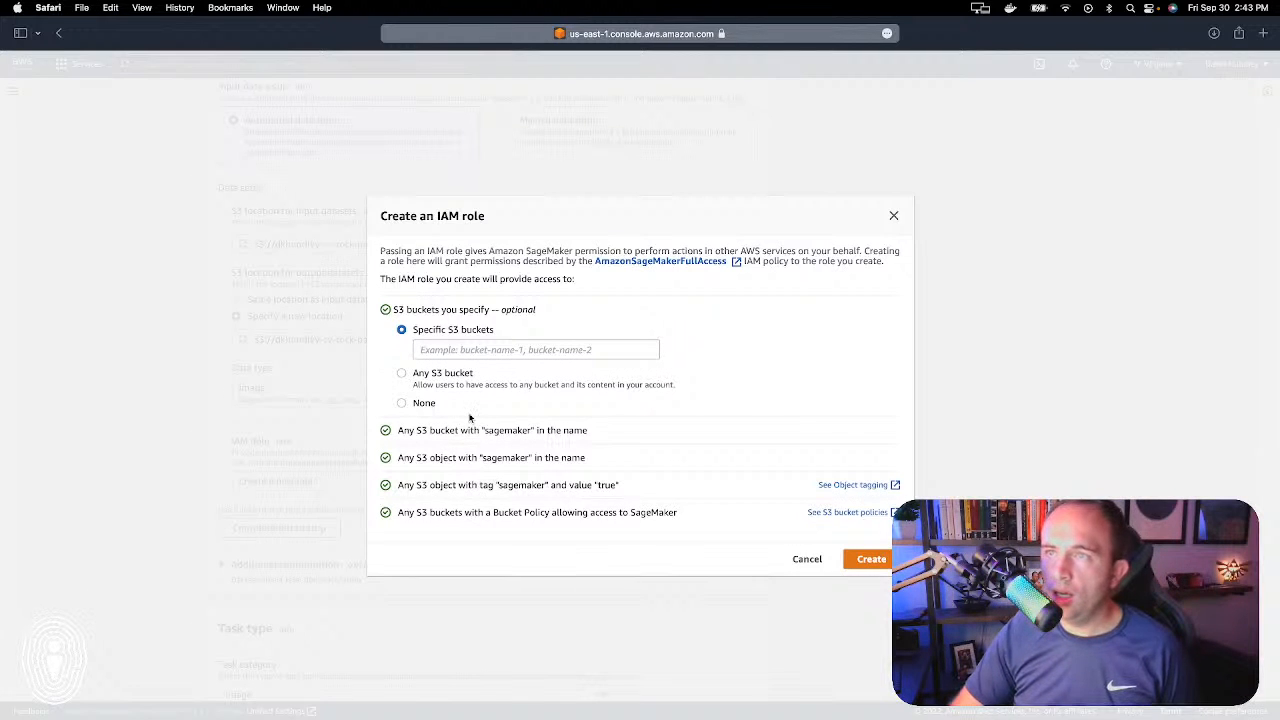
click(402, 376)
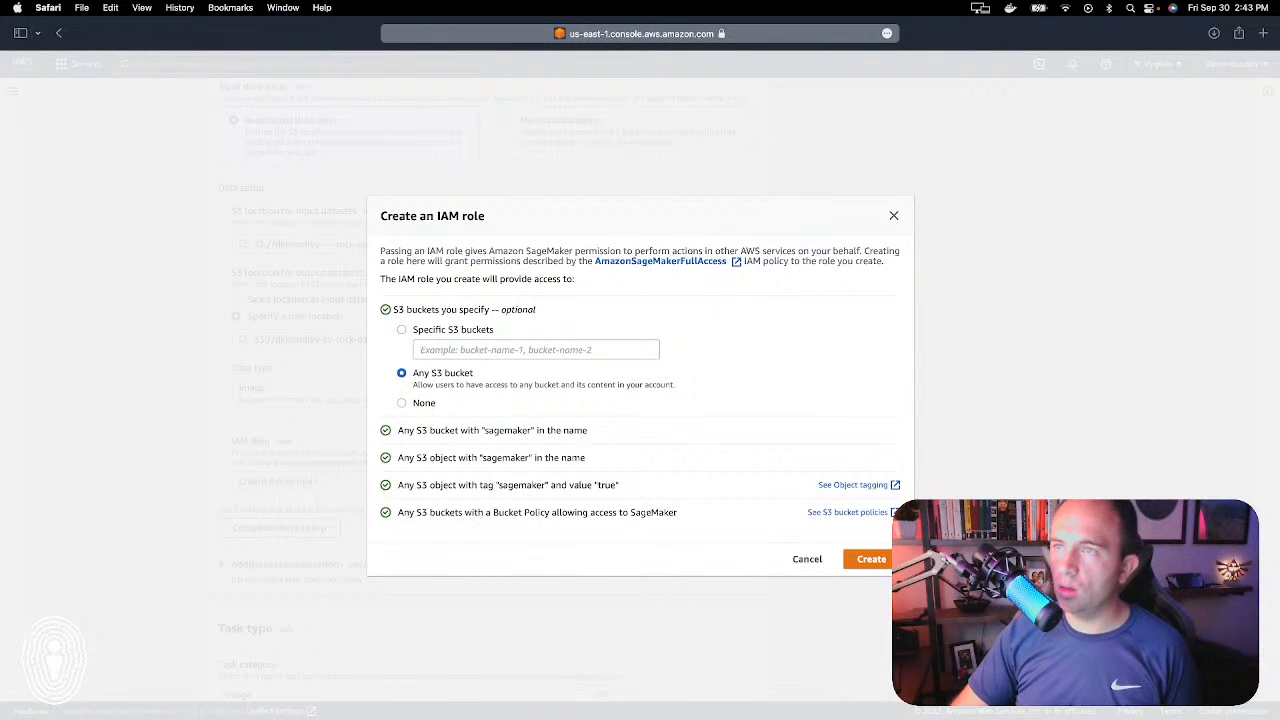
click(860, 565)
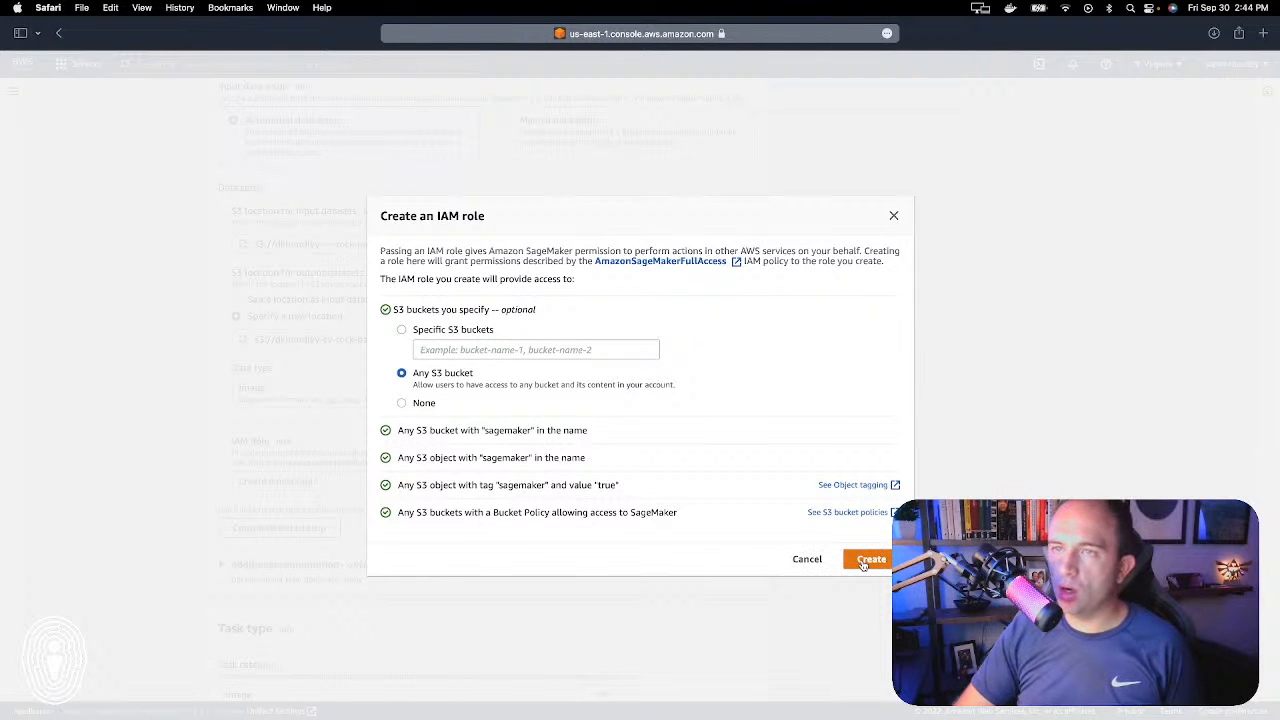
Select Bounding box as the labeling task within the Image task category
scroll(750, 545, down, 6)
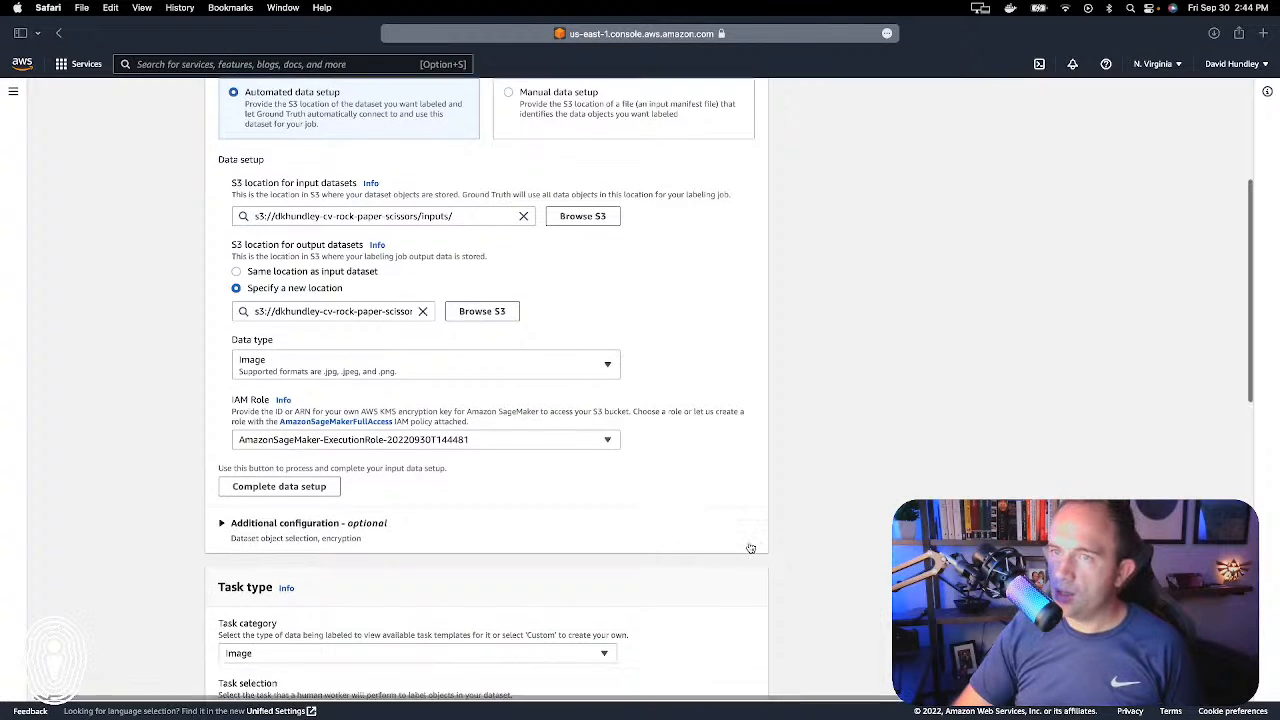
scroll(750, 540, up, 6)
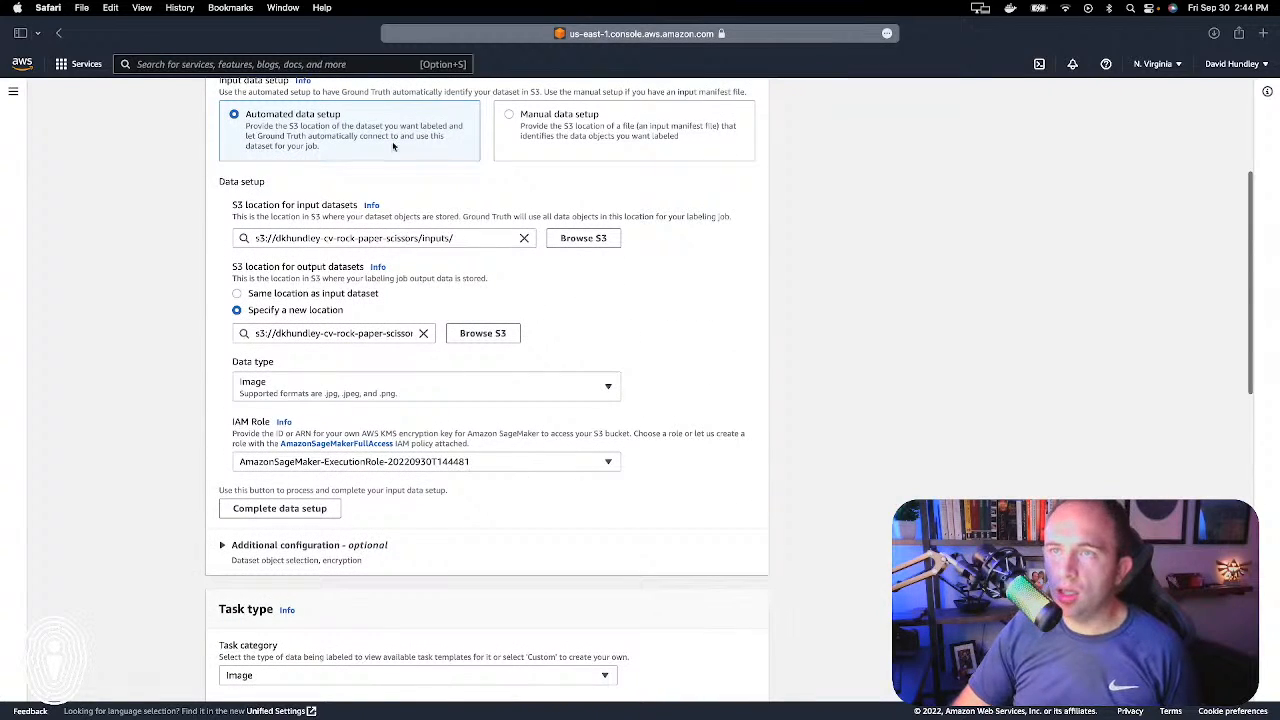
scroll(433, 400, down, 2)
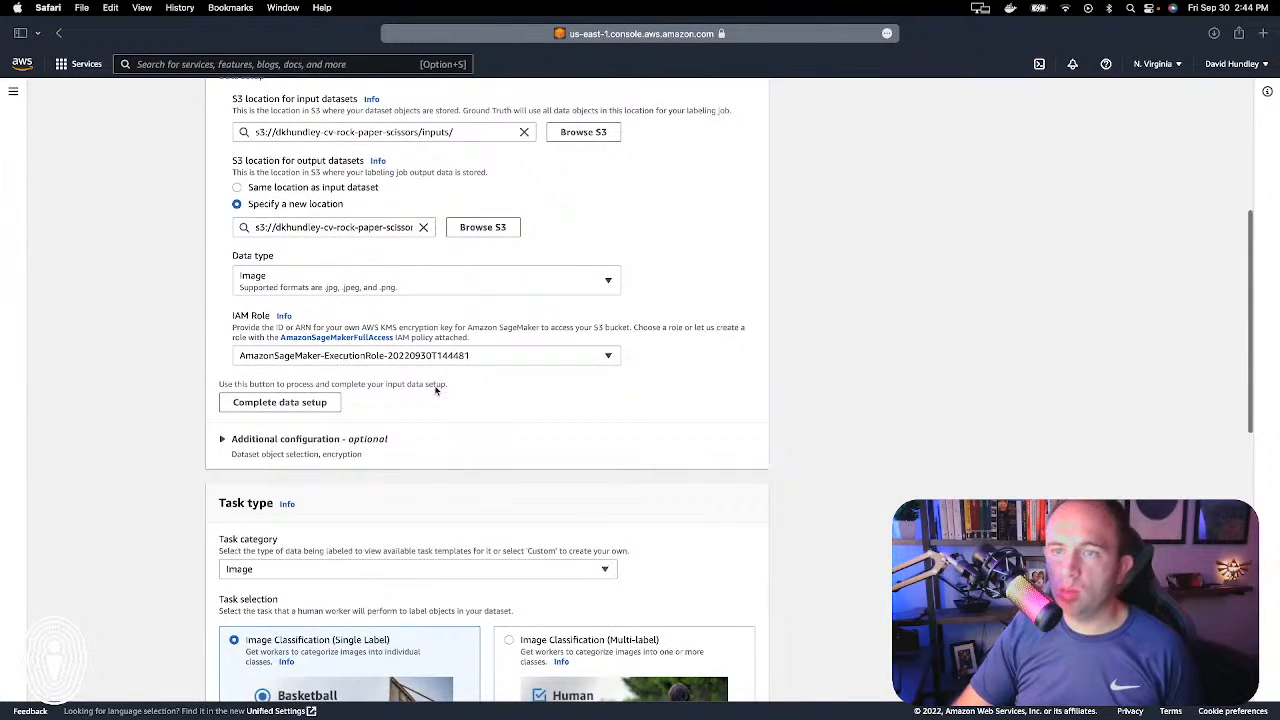
scroll(437, 389, down, 7)
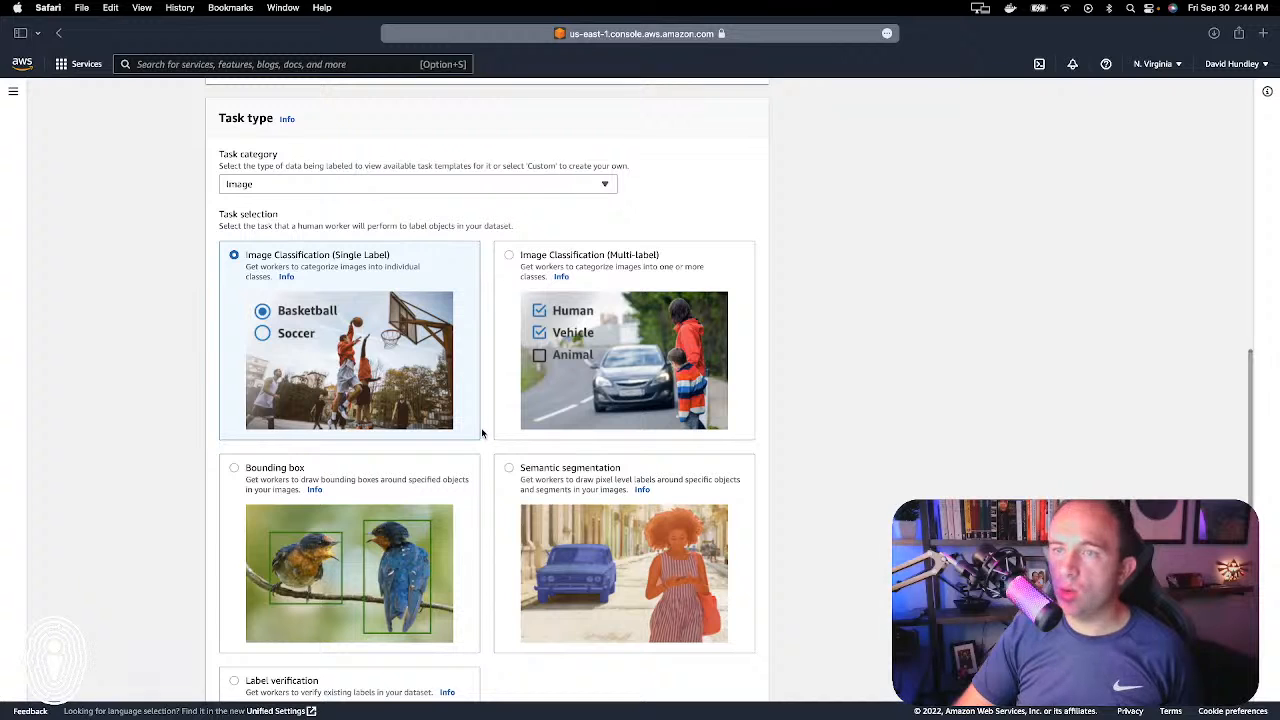
scroll(481, 430, down, 2)
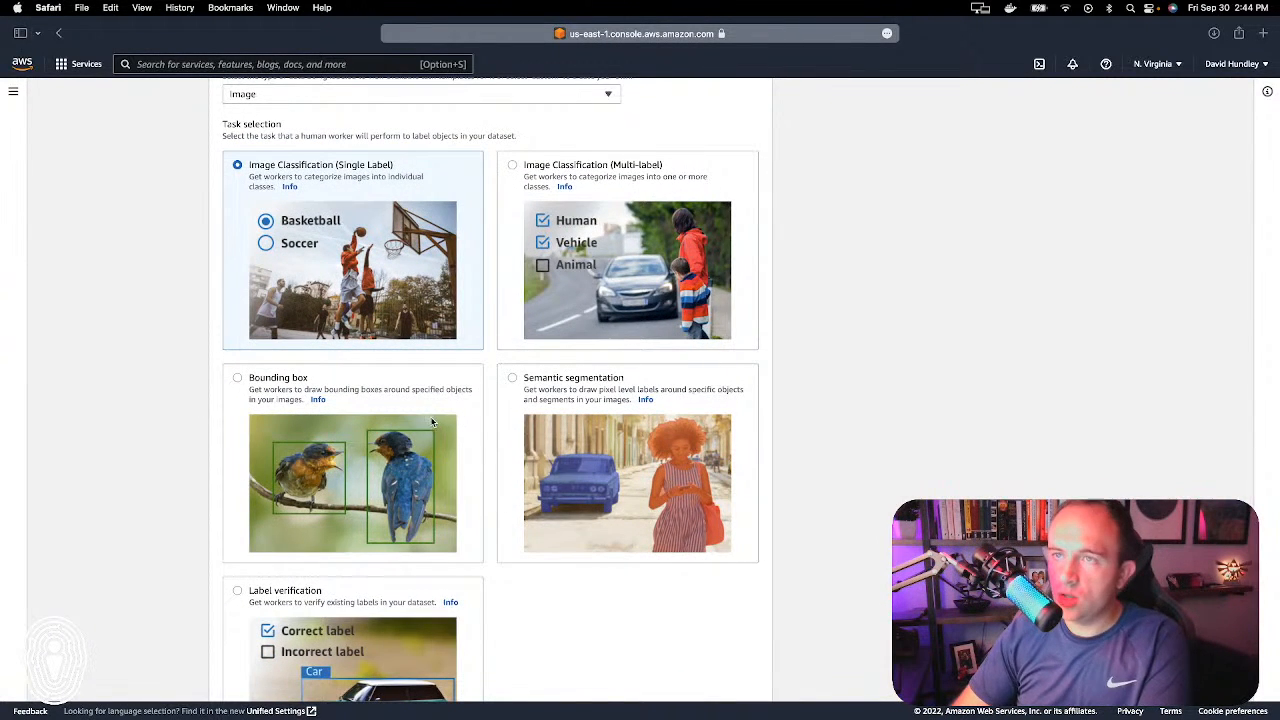
click(388, 462)
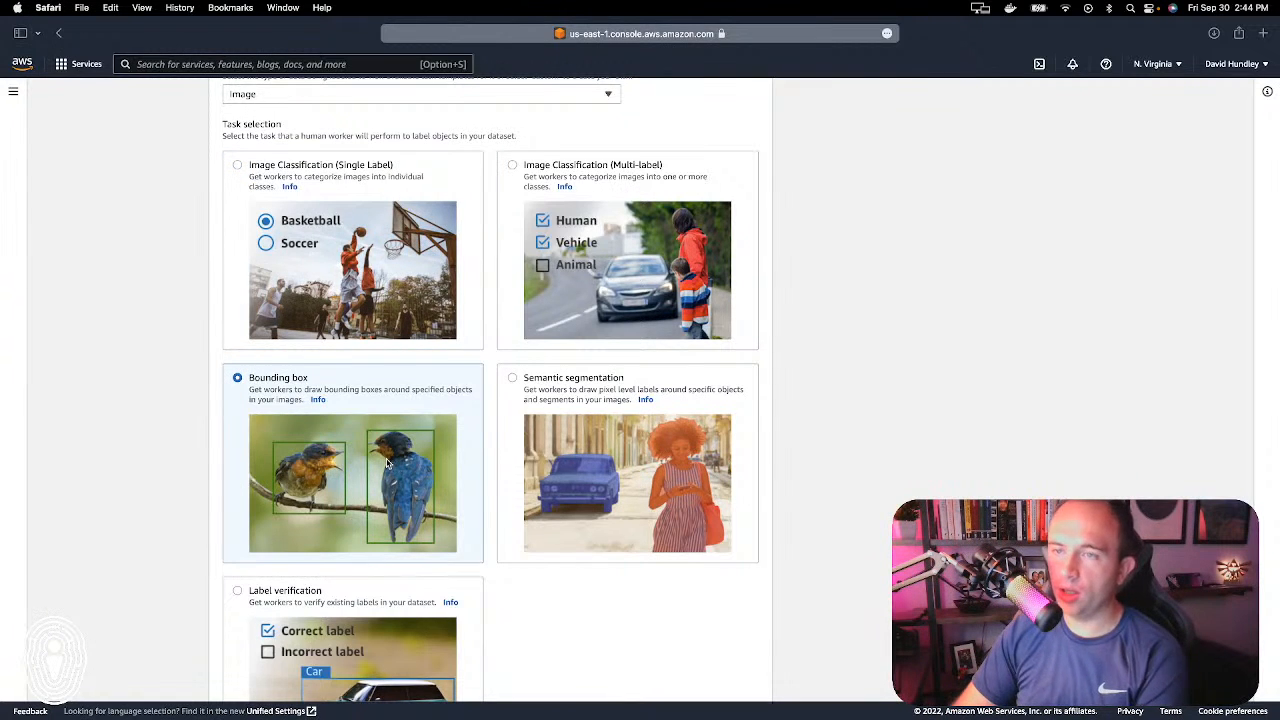
Try to continue to worker selection and tool configuration, and go back to review the job details
scroll(387, 460, down, 3)
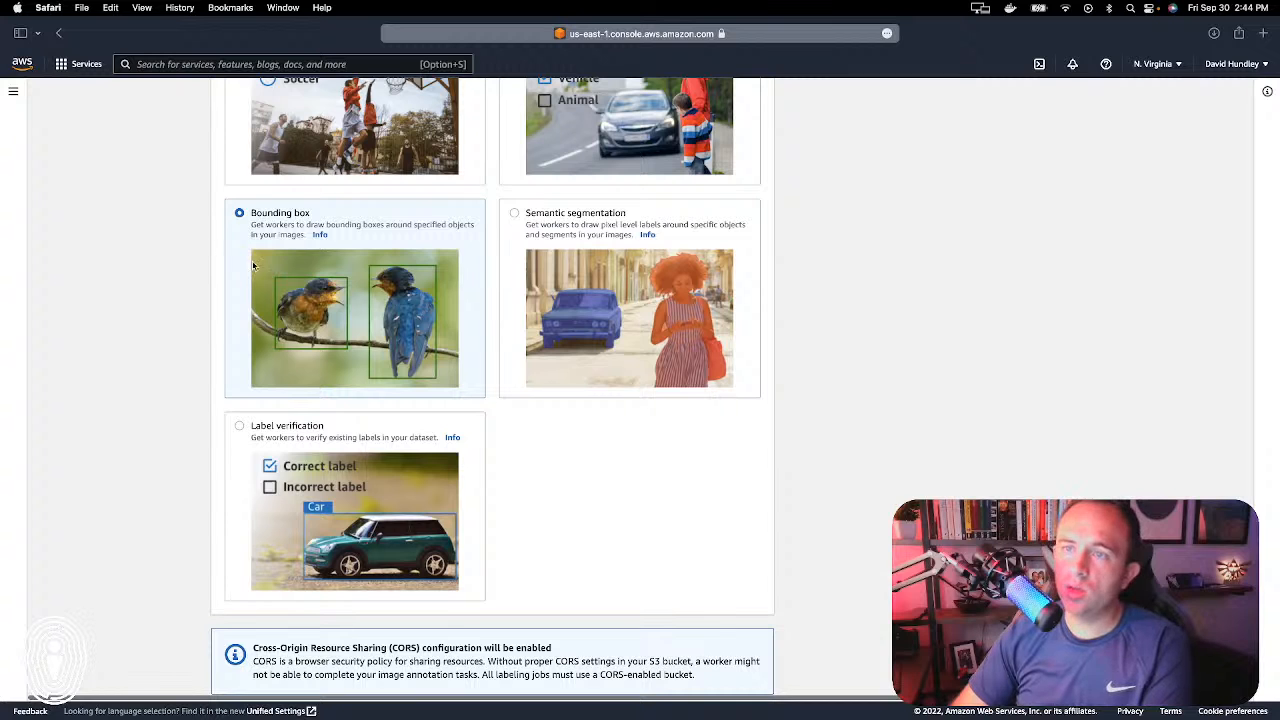
scroll(279, 275, down, 2)
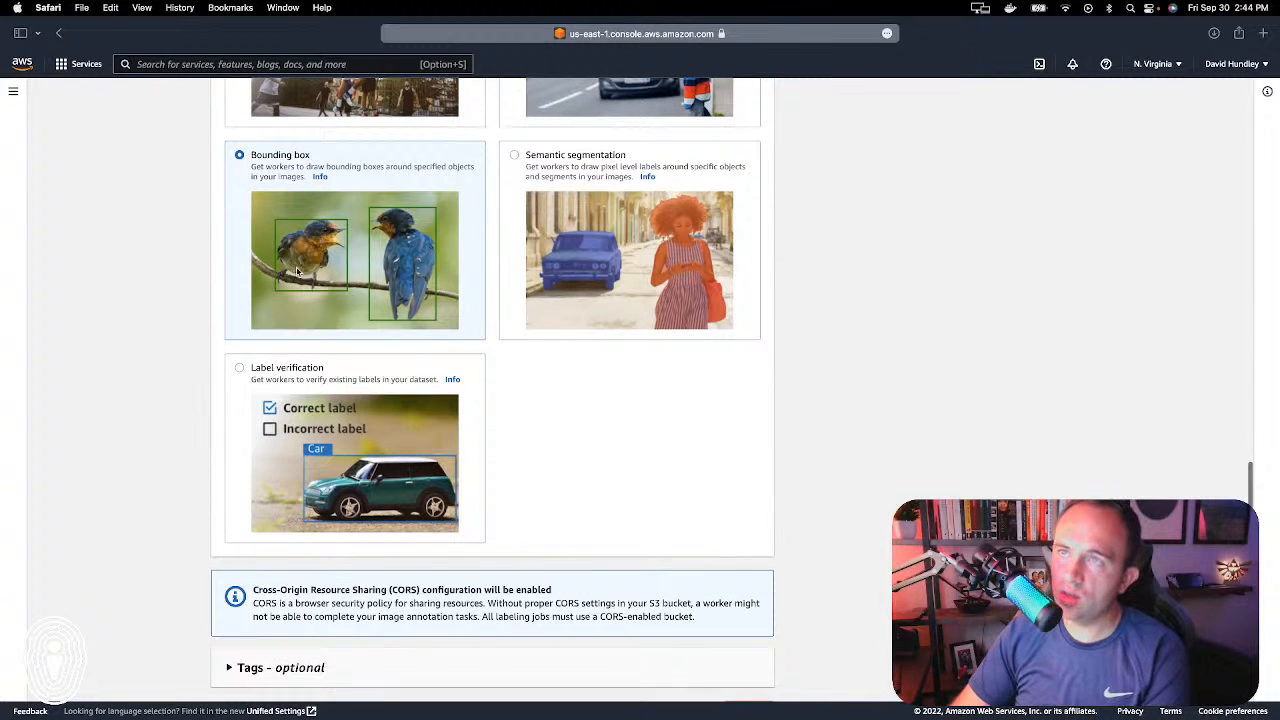
scroll(417, 360, down, 2)
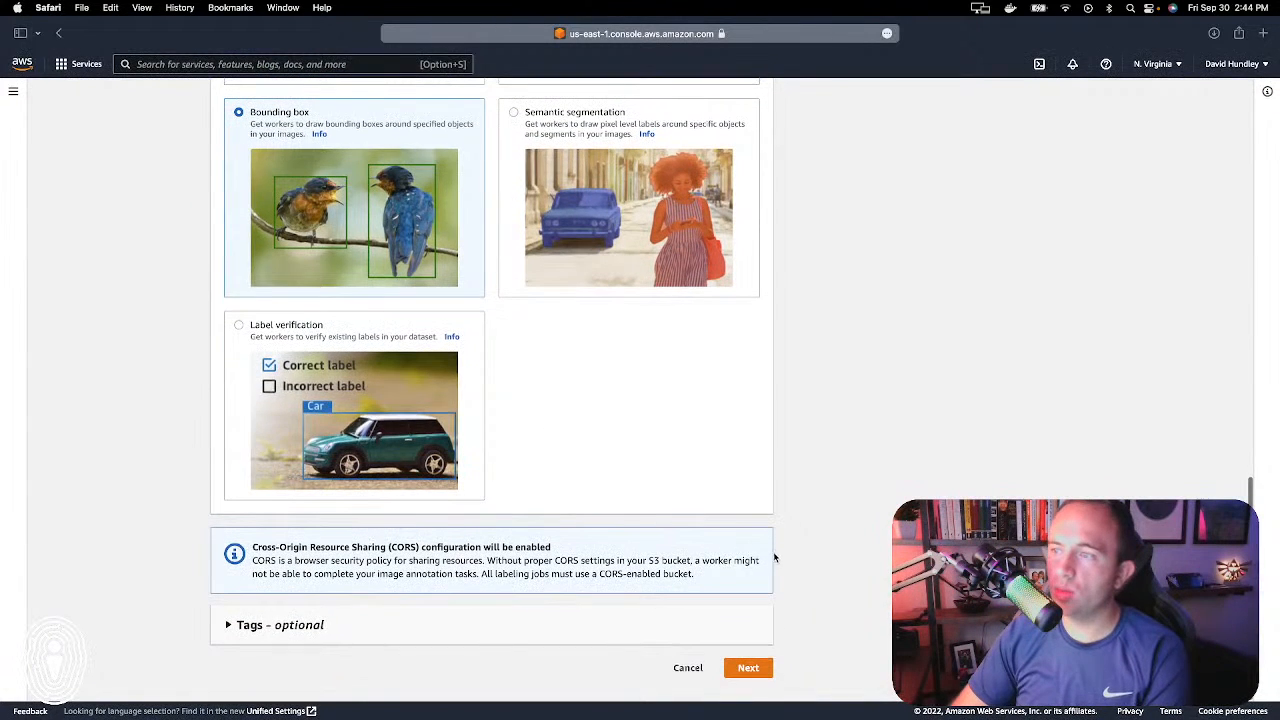
click(748, 668)
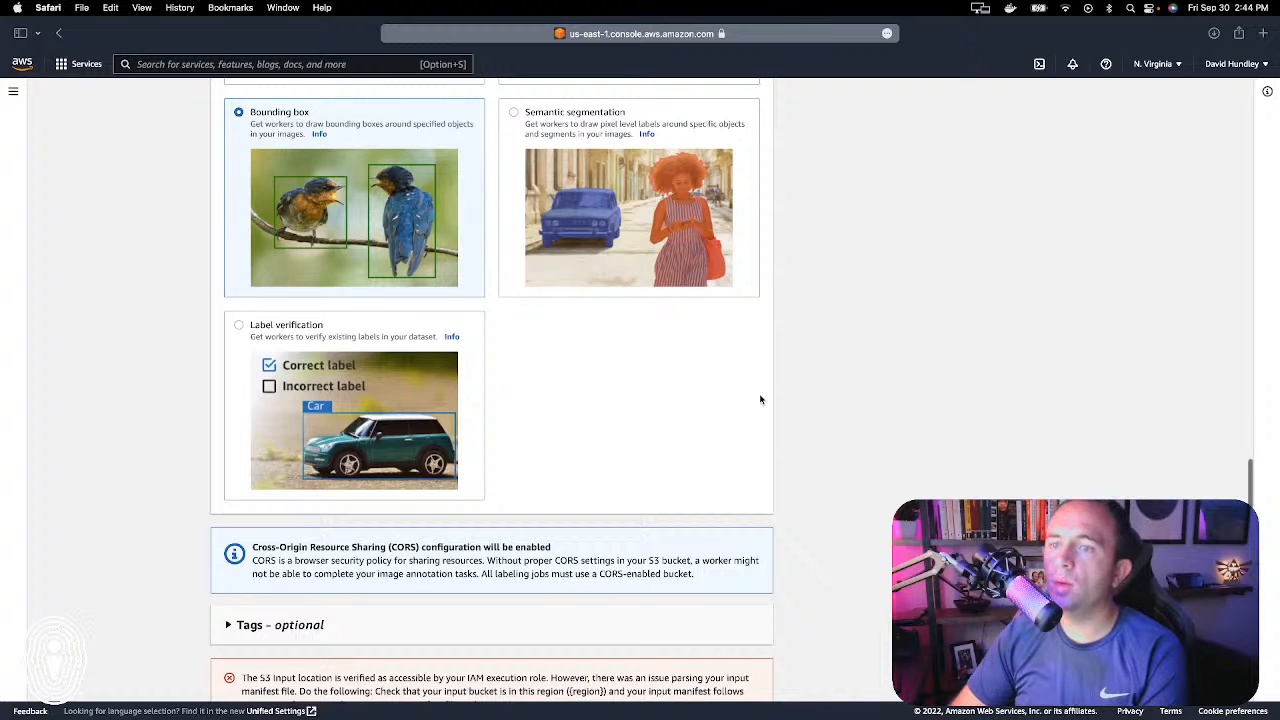
scroll(762, 390, down, 2)
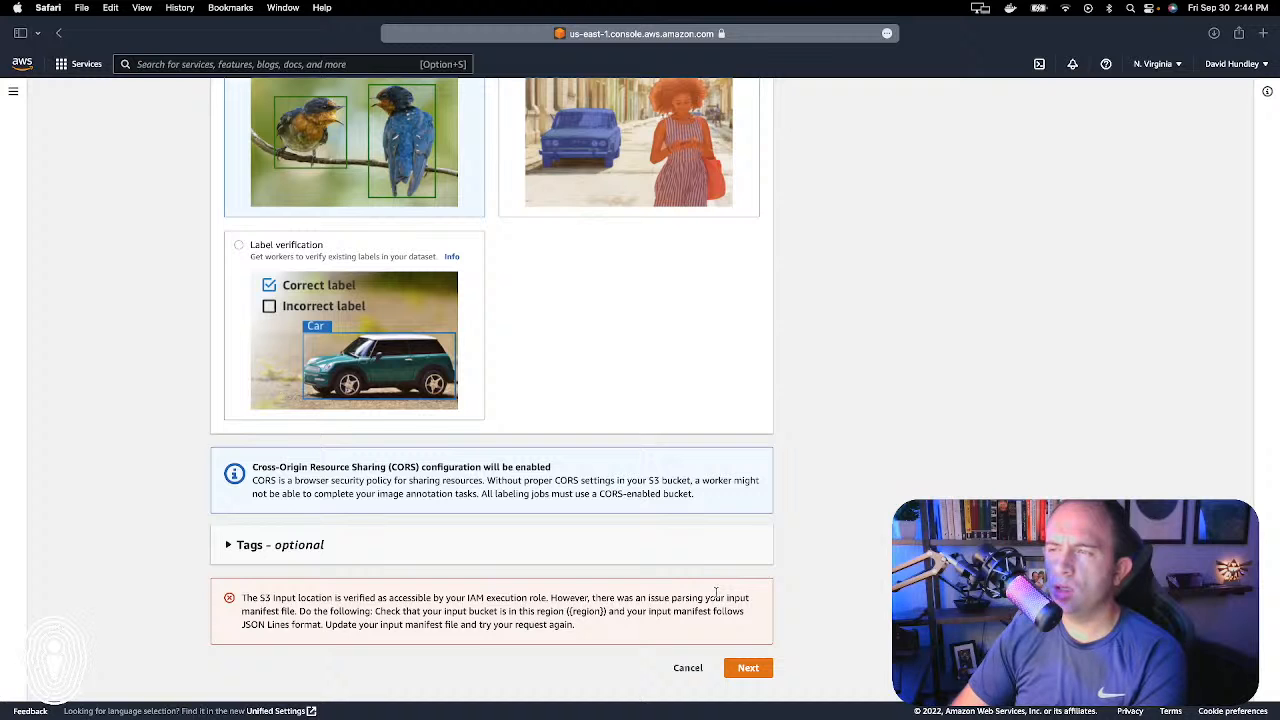
scroll(716, 592, up, 15)
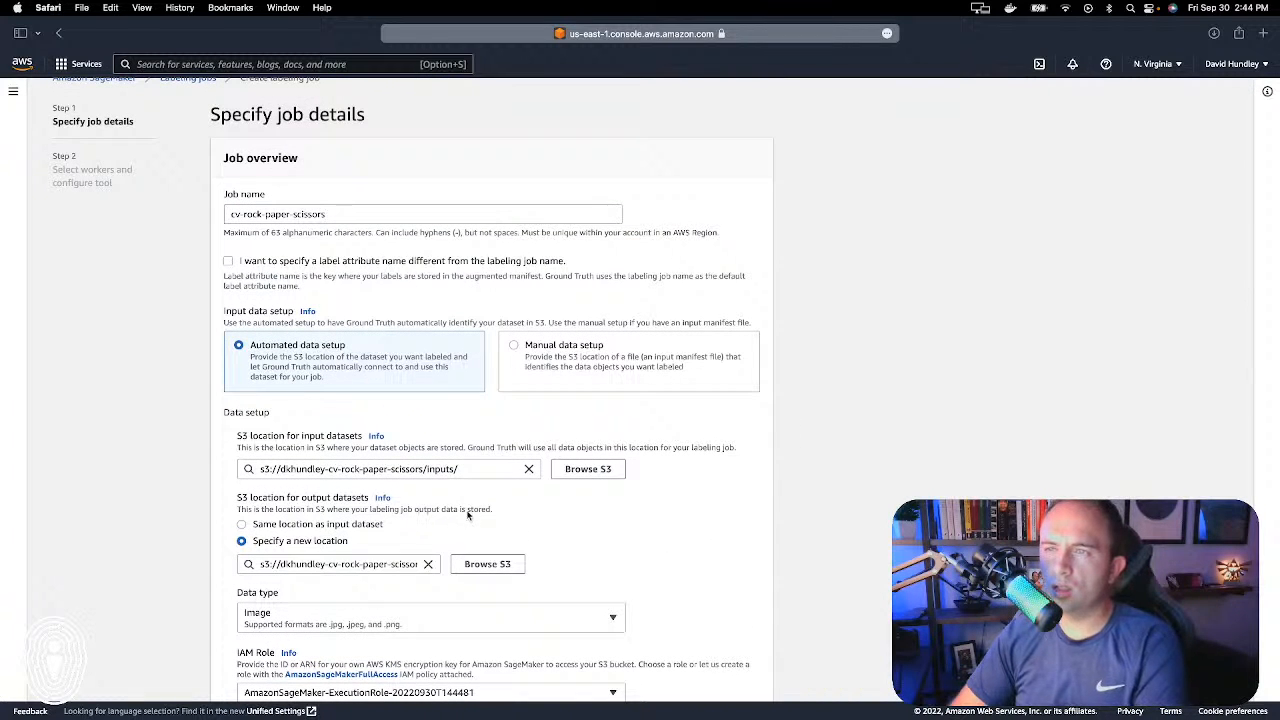
Switch the job's IAM role to AmazonSageMaker-ExecutionRole-20220927T052417 and try to continue to the worker selection step
scroll(460, 515, down, 5)
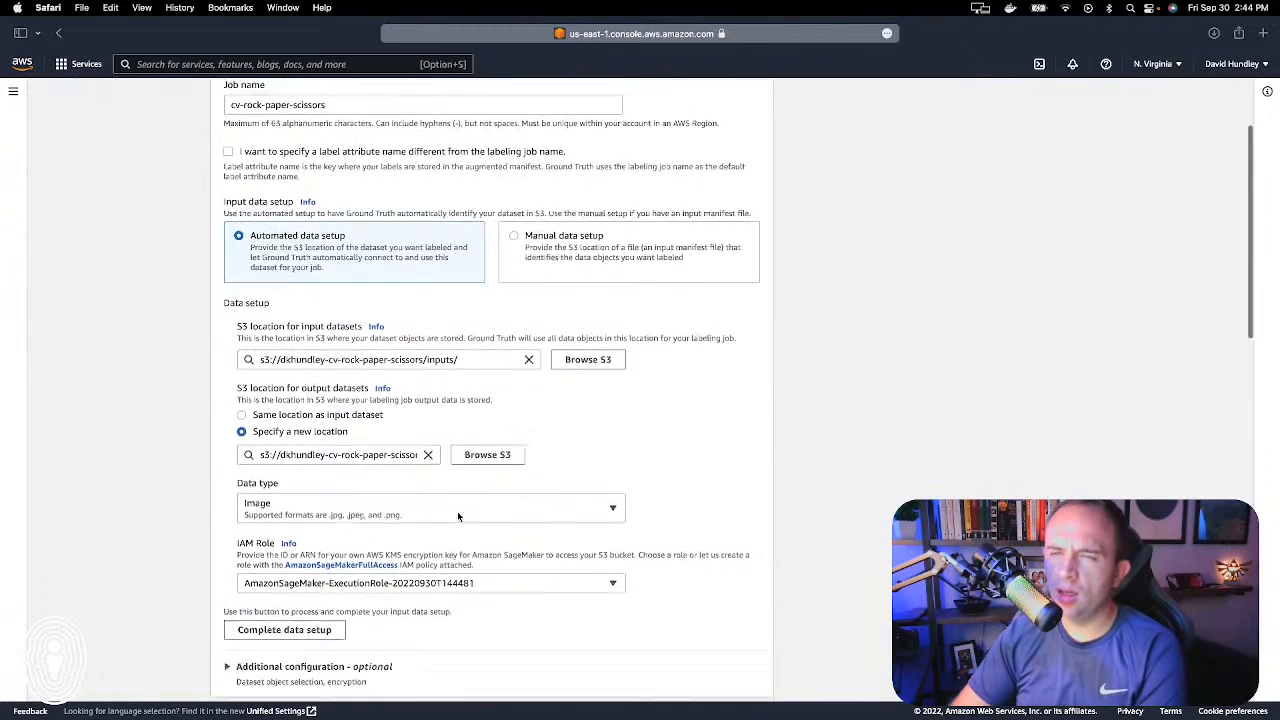
click(435, 482)
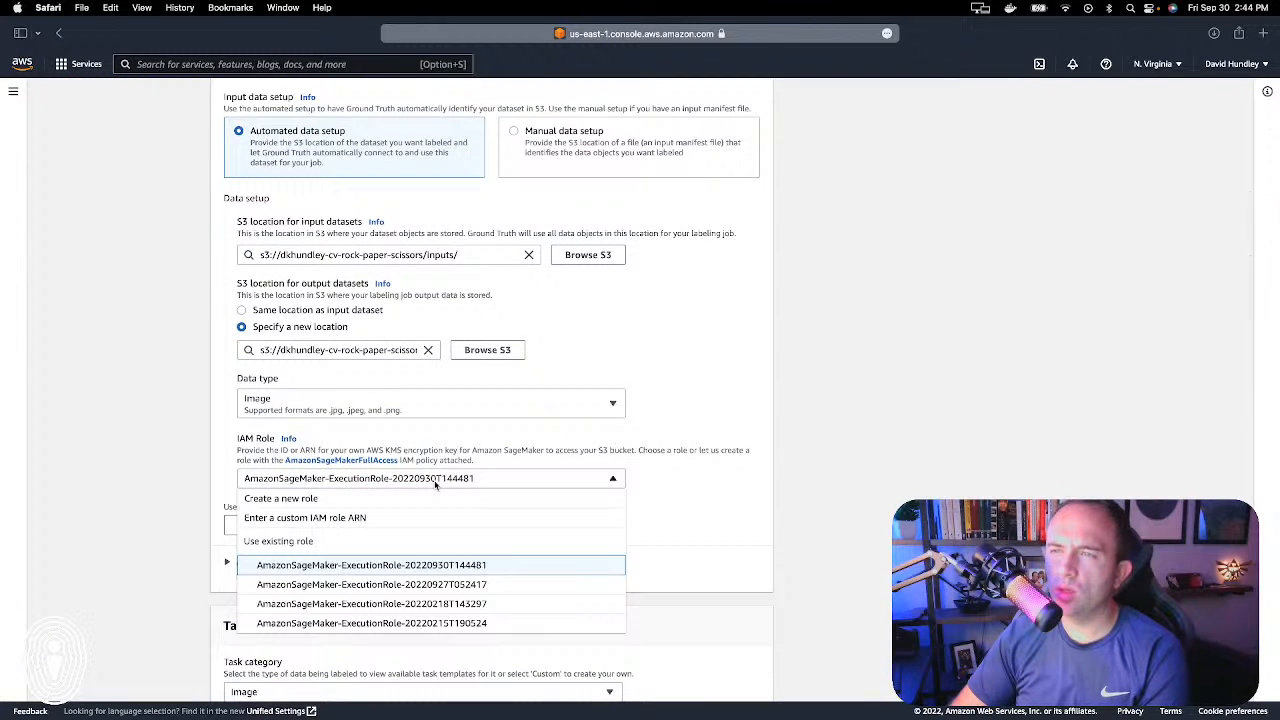
click(452, 584)
scroll(549, 569, down, 10)
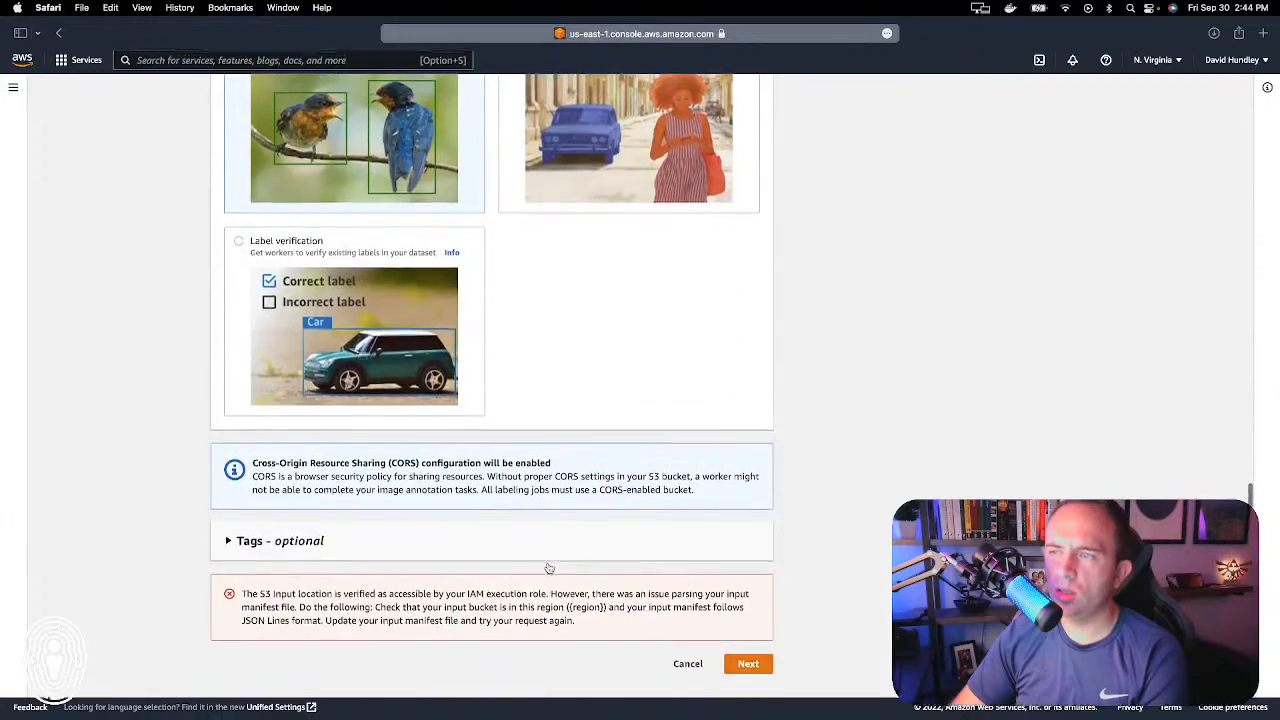
click(752, 668)
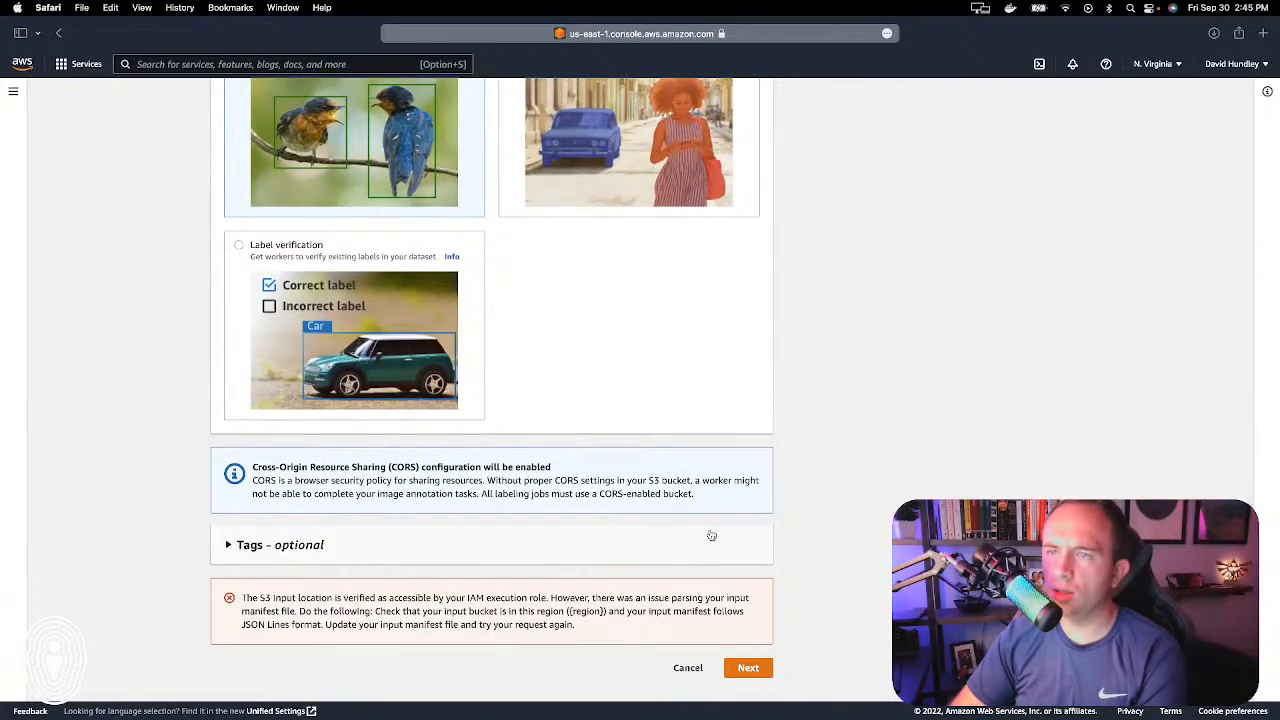
scroll(711, 536, up, 10)
scroll(711, 531, up, 5)
scroll(711, 531, down, 15)
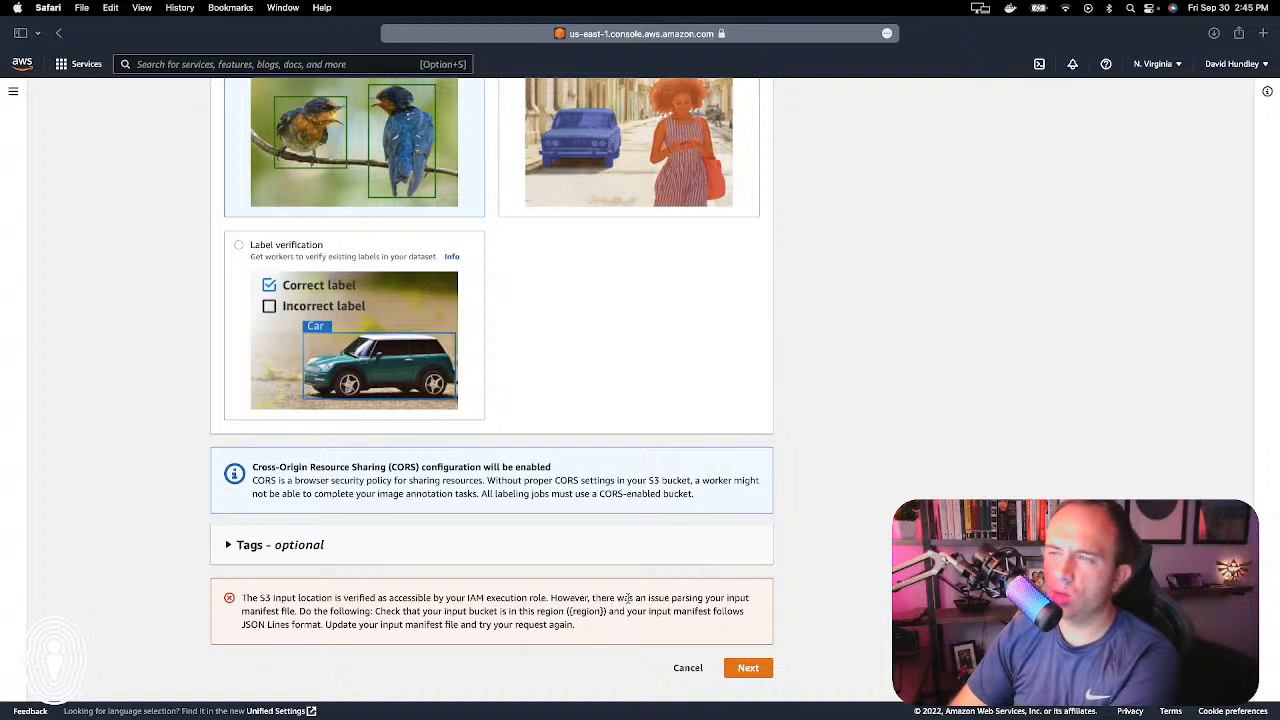
scroll(700, 575, up, 15)
scroll(700, 573, down, 1)
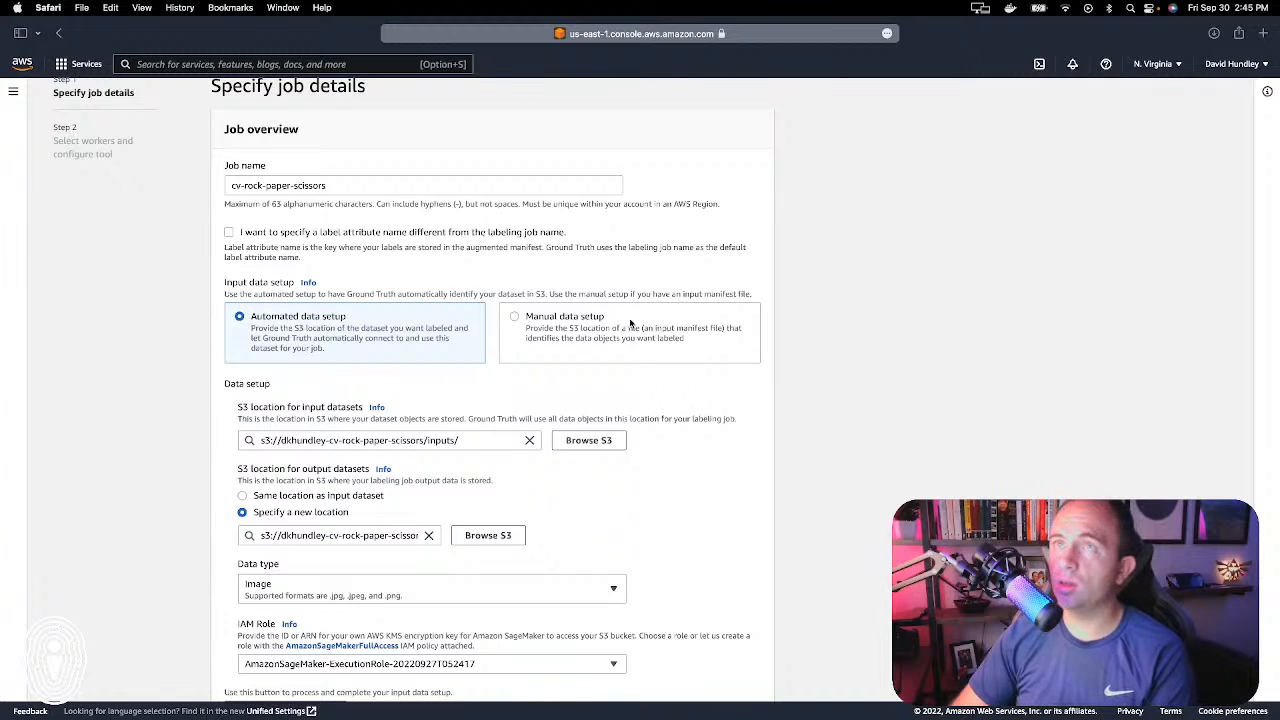
Check the contents of the inputs and outputs folders in the cv-rock-paper-scissors S3 bucket
click(77, 66)
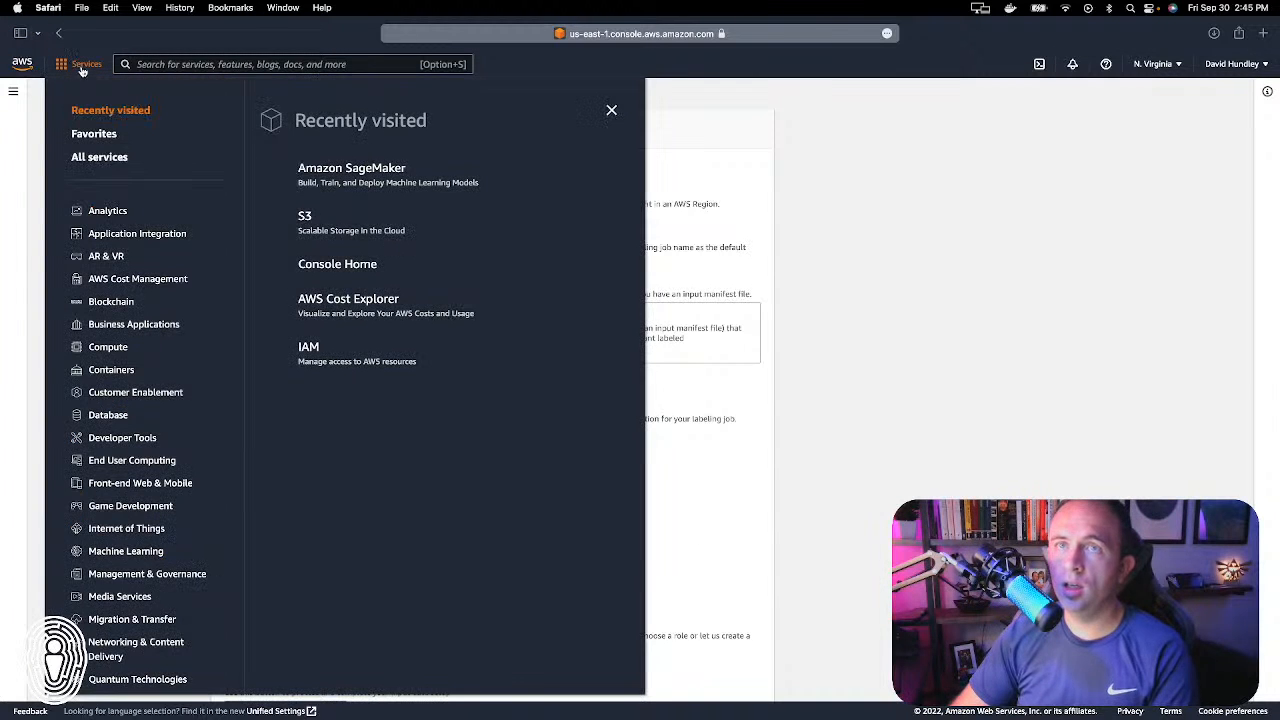
click(326, 228)
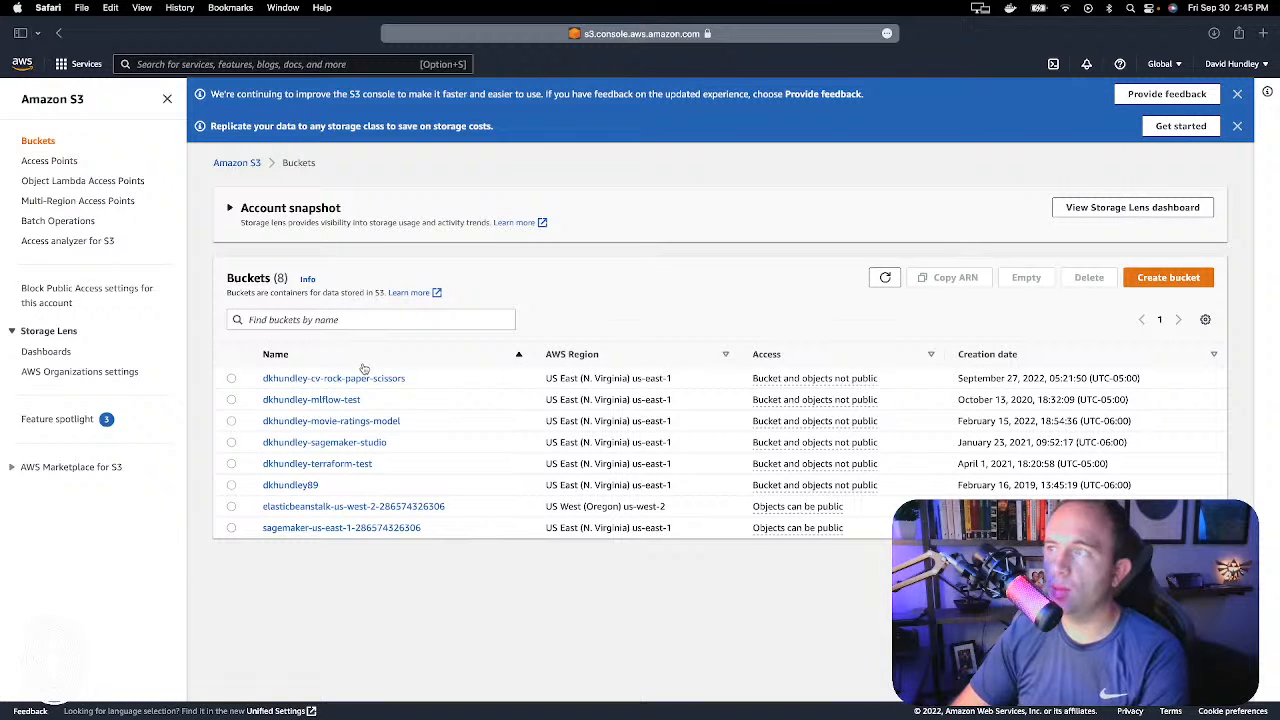
click(360, 378)
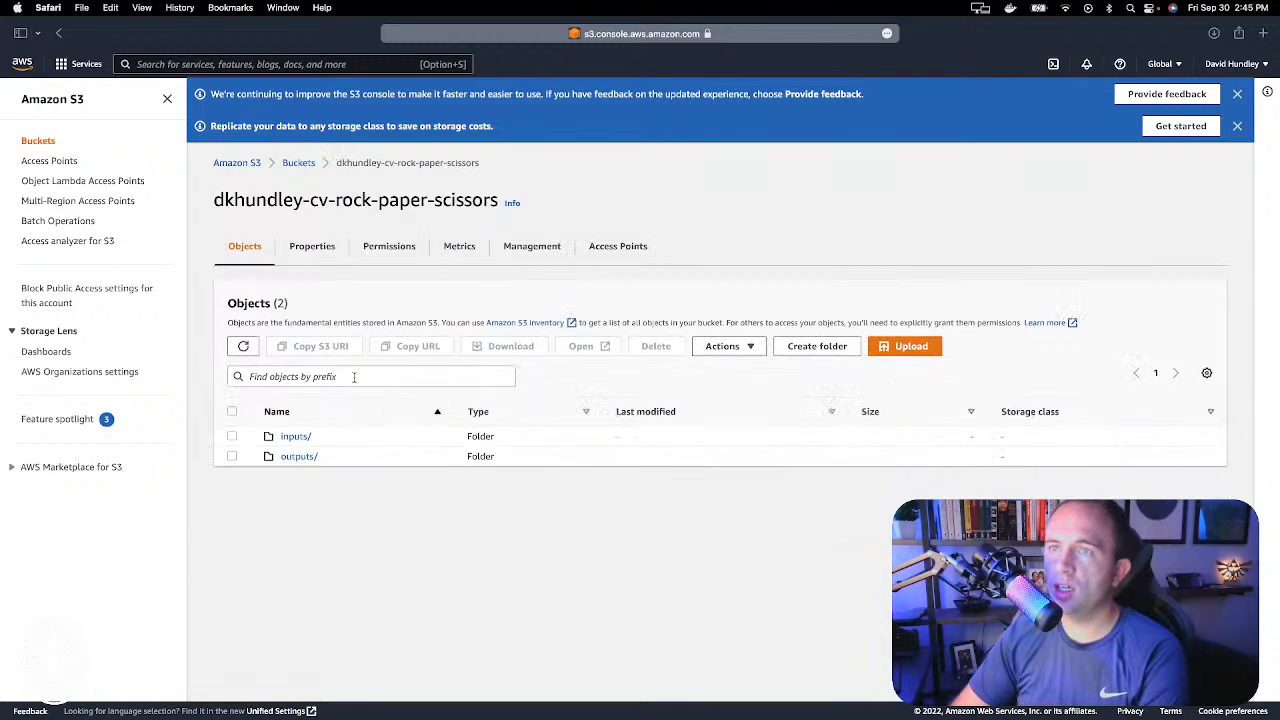
click(296, 437)
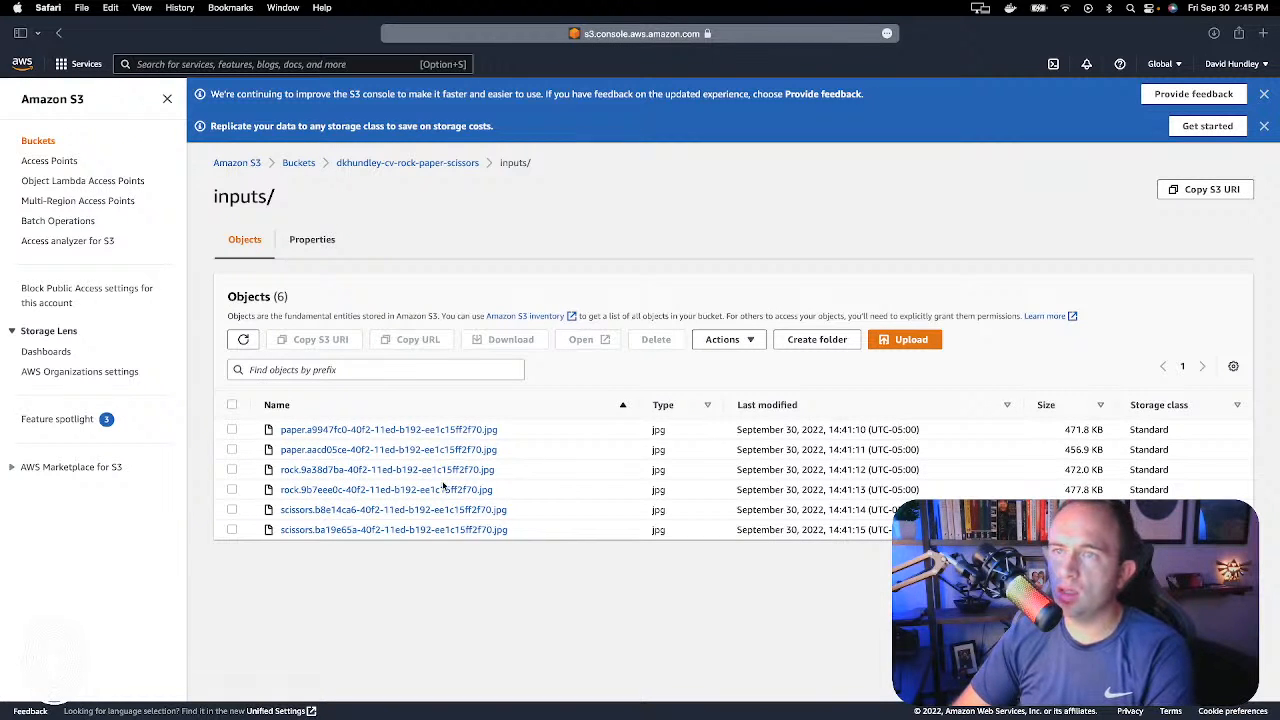
scroll(443, 485, left, 5)
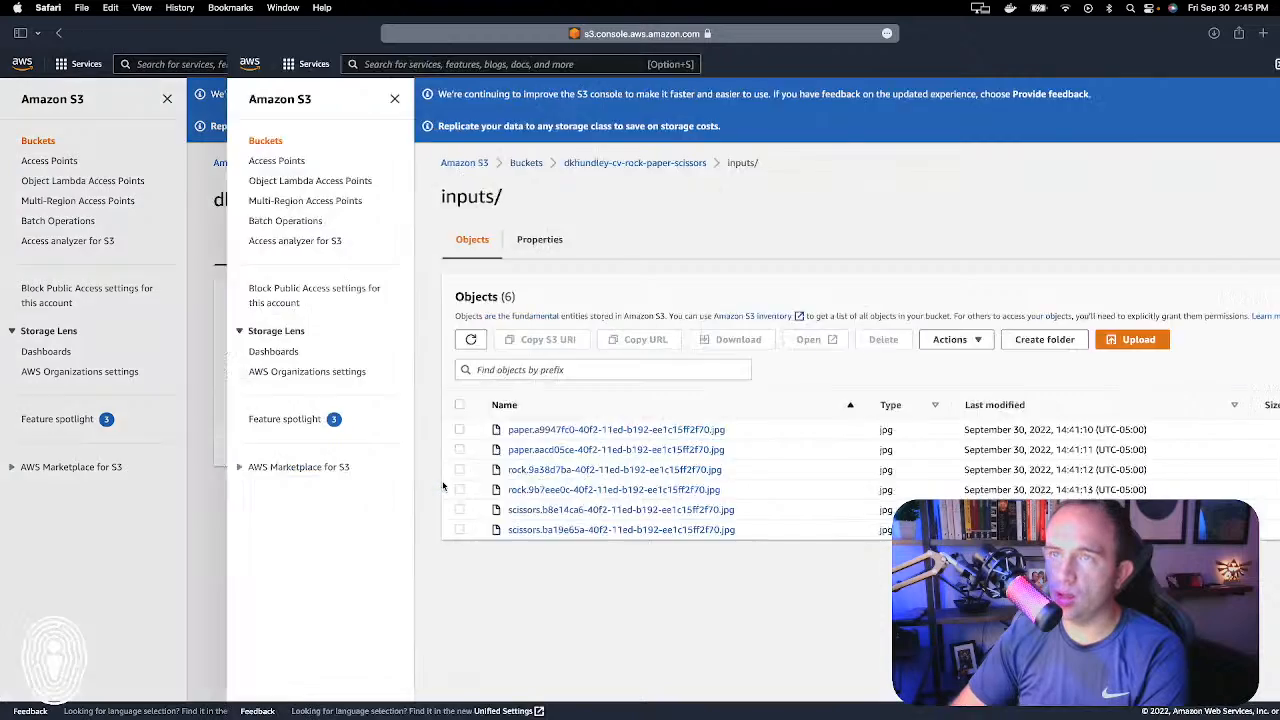
click(288, 458)
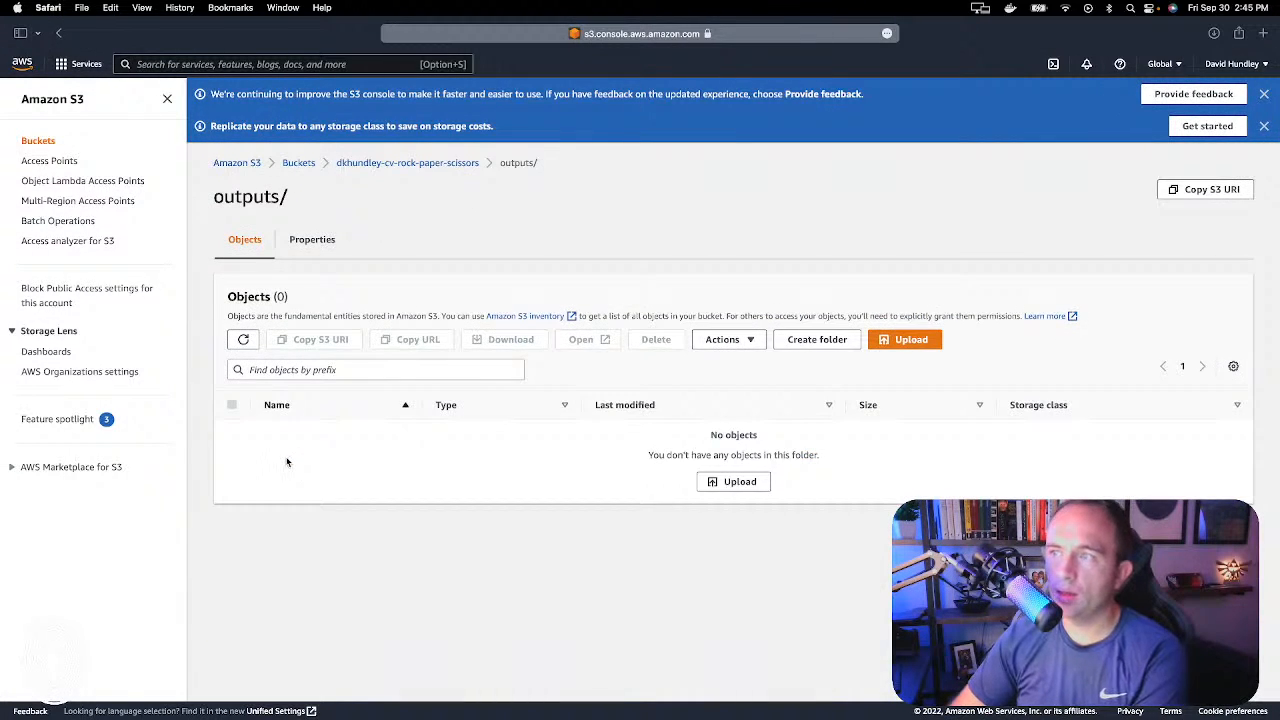
scroll(287, 461, left, 5)
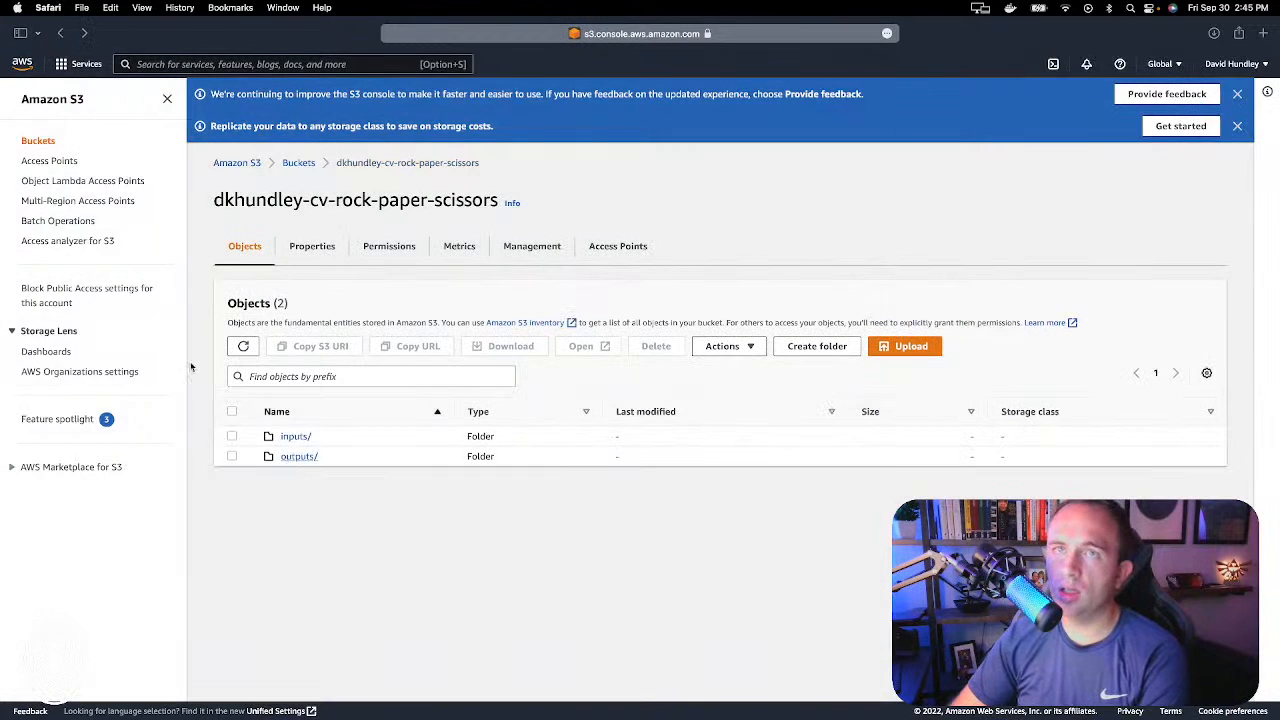
Return to the Ground Truth labeling jobs in SageMaker and examine the dataset locations of the existing cv-rps-test job
click(70, 64)
click(349, 216)
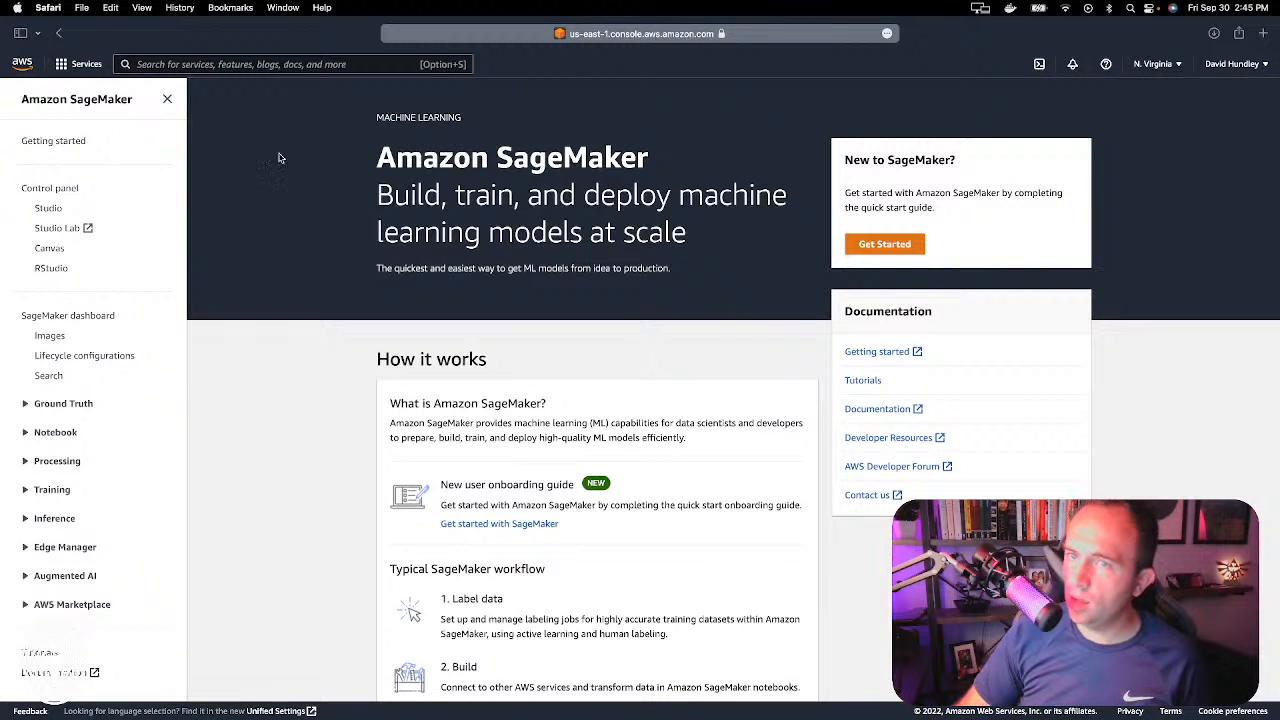
scroll(163, 526, down, 1)
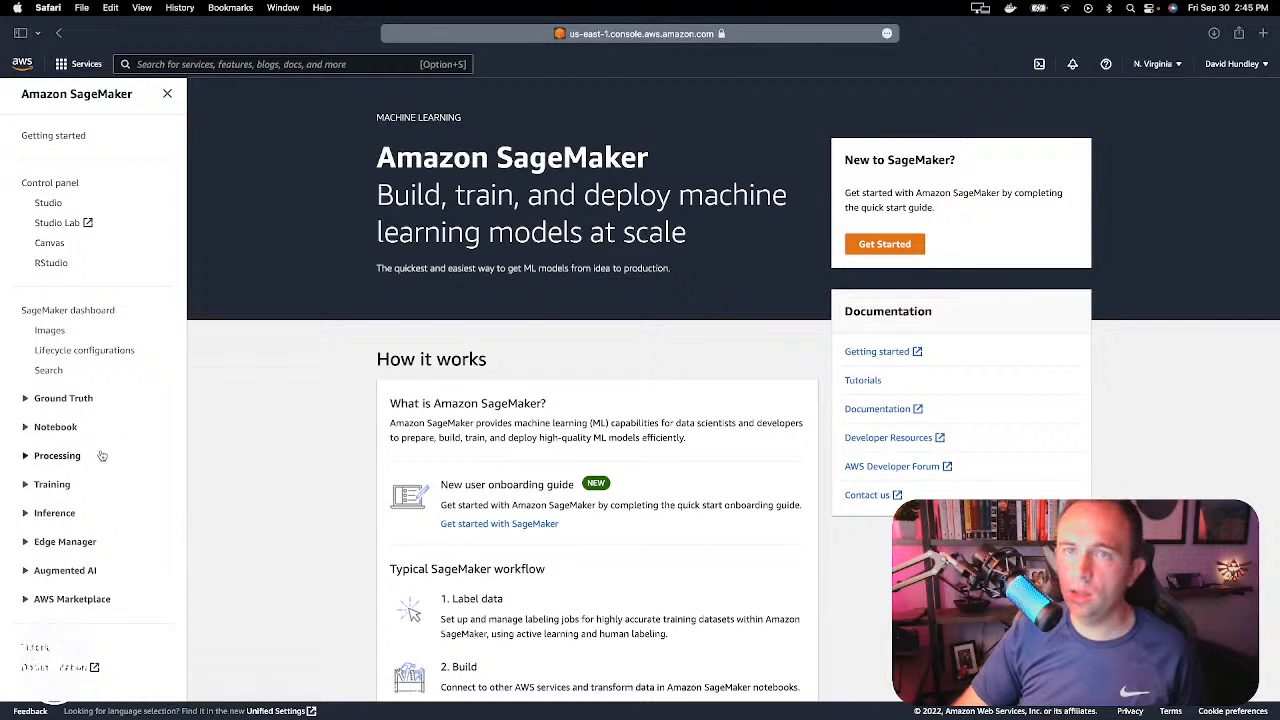
click(63, 398)
click(73, 420)
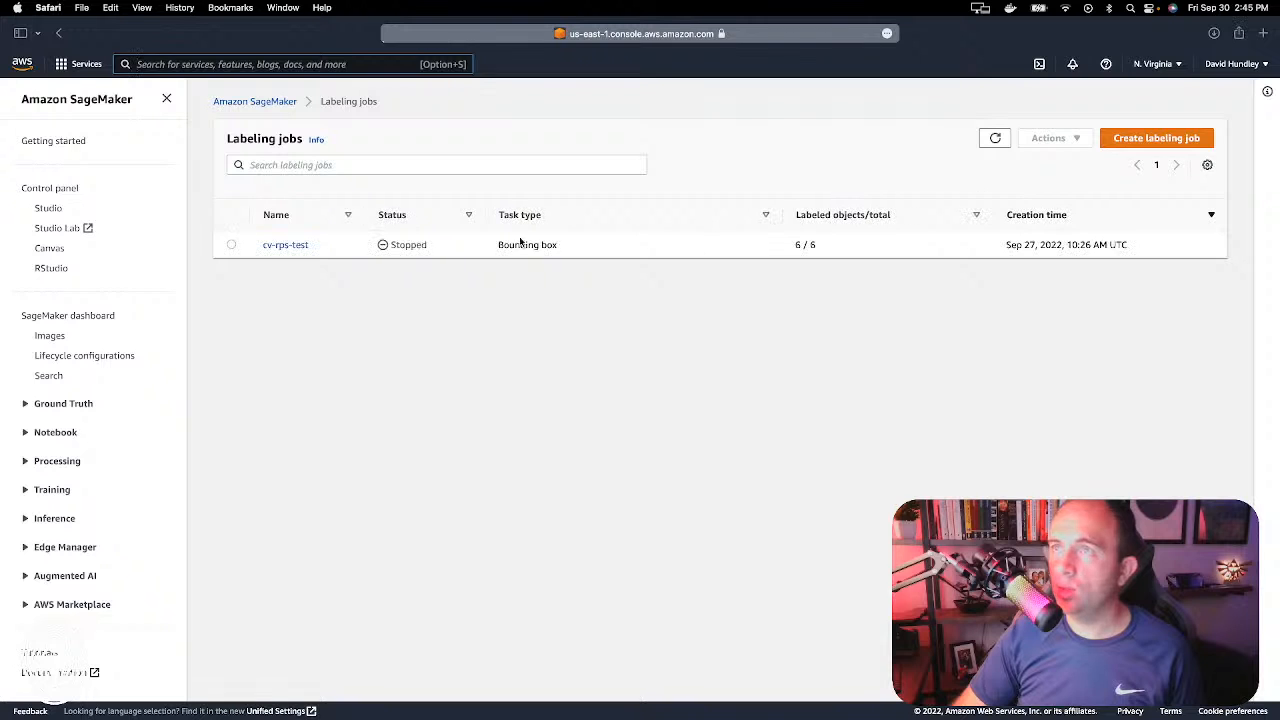
click(299, 248)
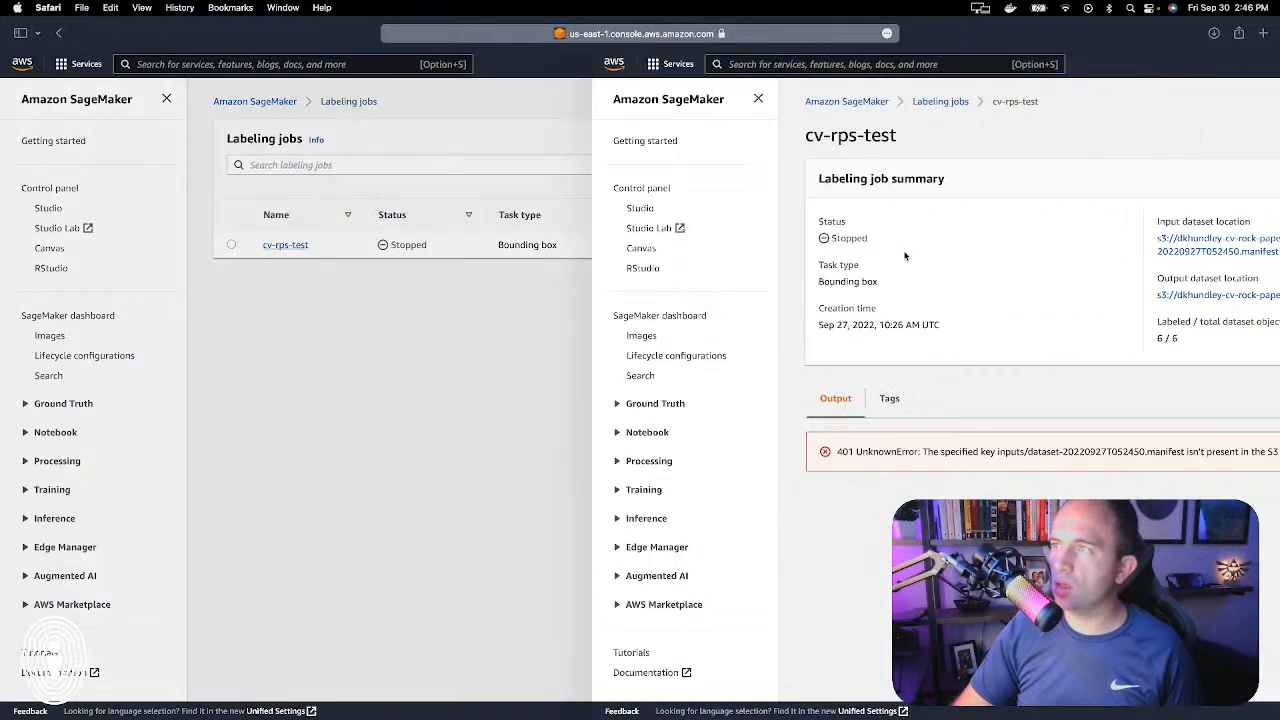
scroll(1238, 112, left, 5)
Start a new labeling job named cv-rock-paper-scissors
click(1166, 138)
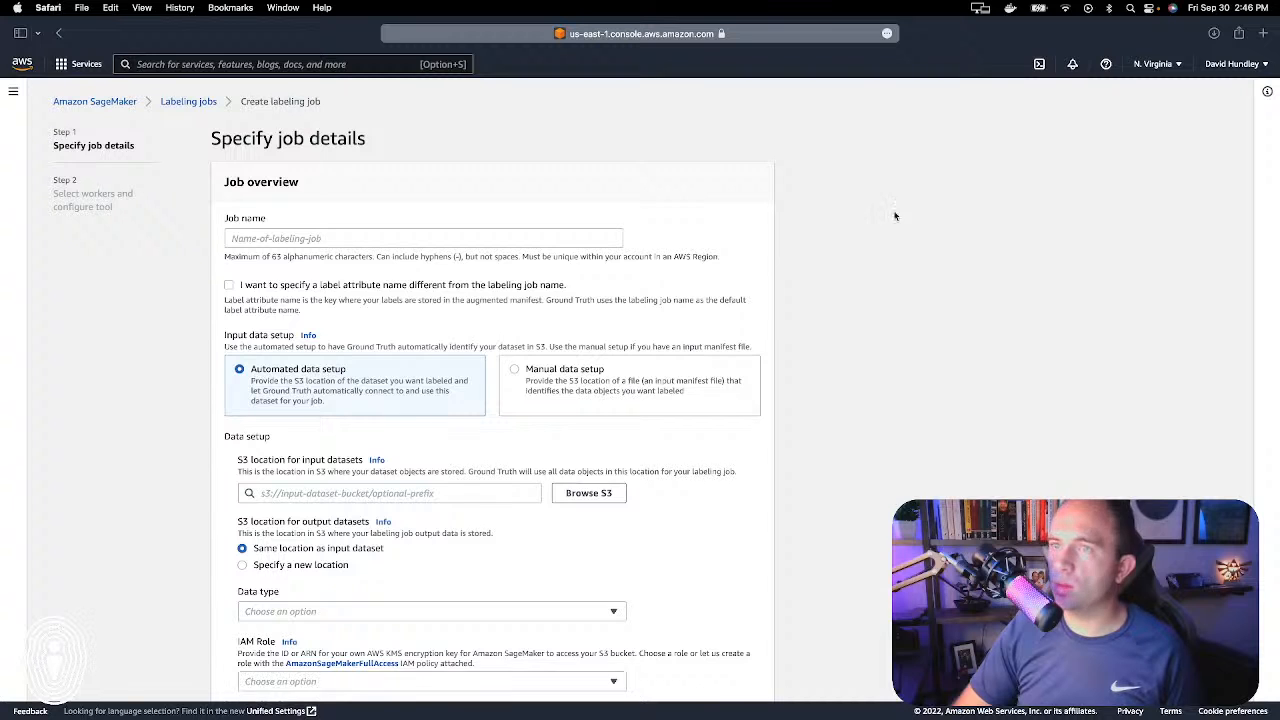
click(364, 239)
text(cv-rocke)
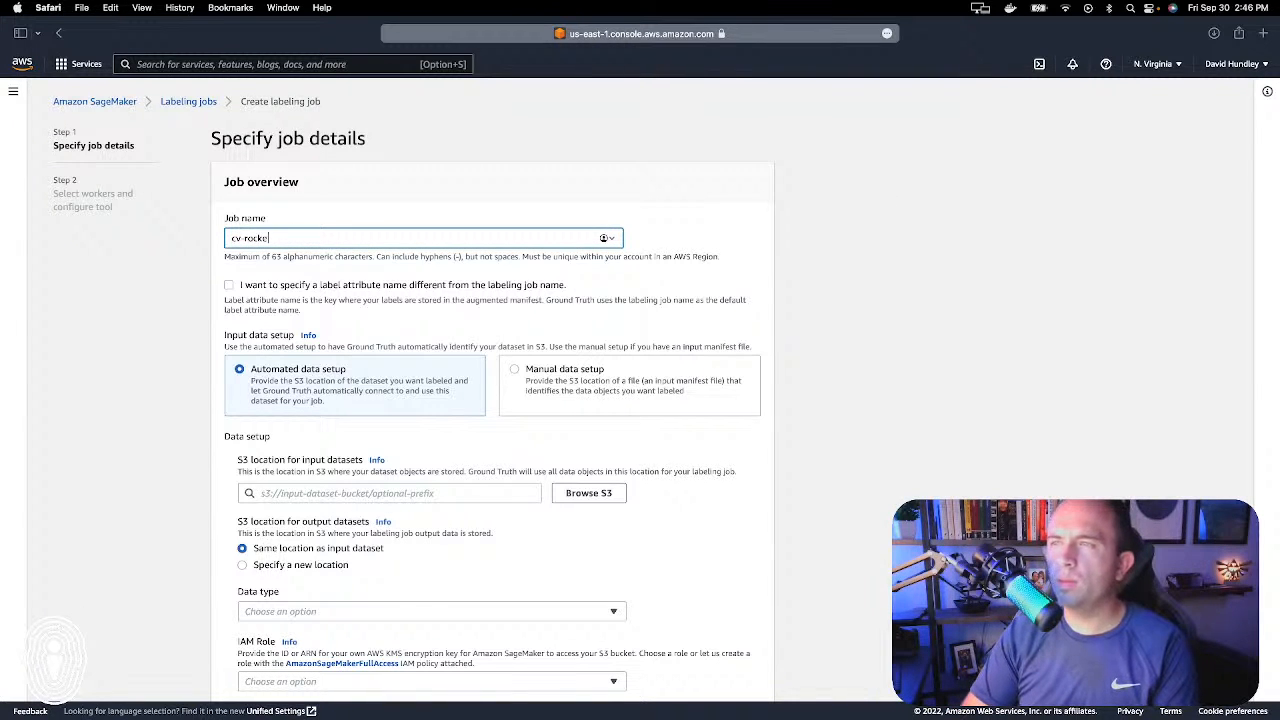
key(BackSpace)
text(-paper-scissors)
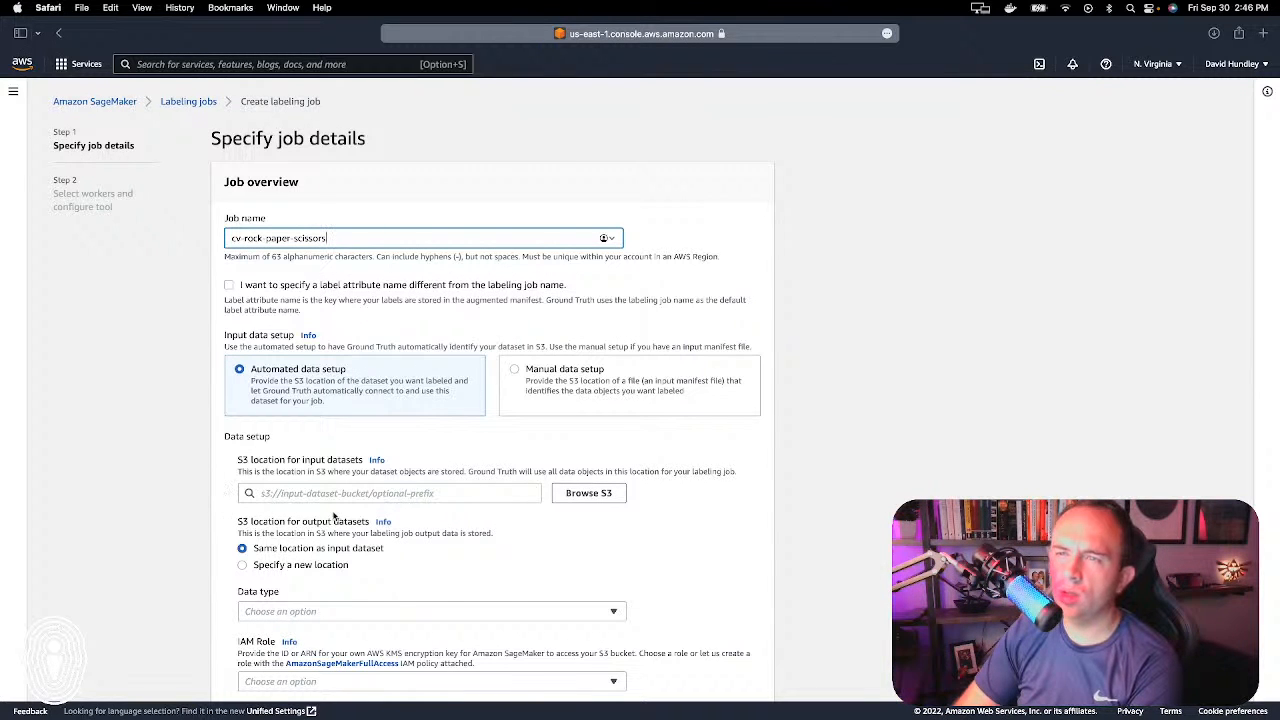
Set the S3 location for input datasets to the inputs folder of the cv-rock-paper-scissors bucket
scroll(336, 518, down, 1)
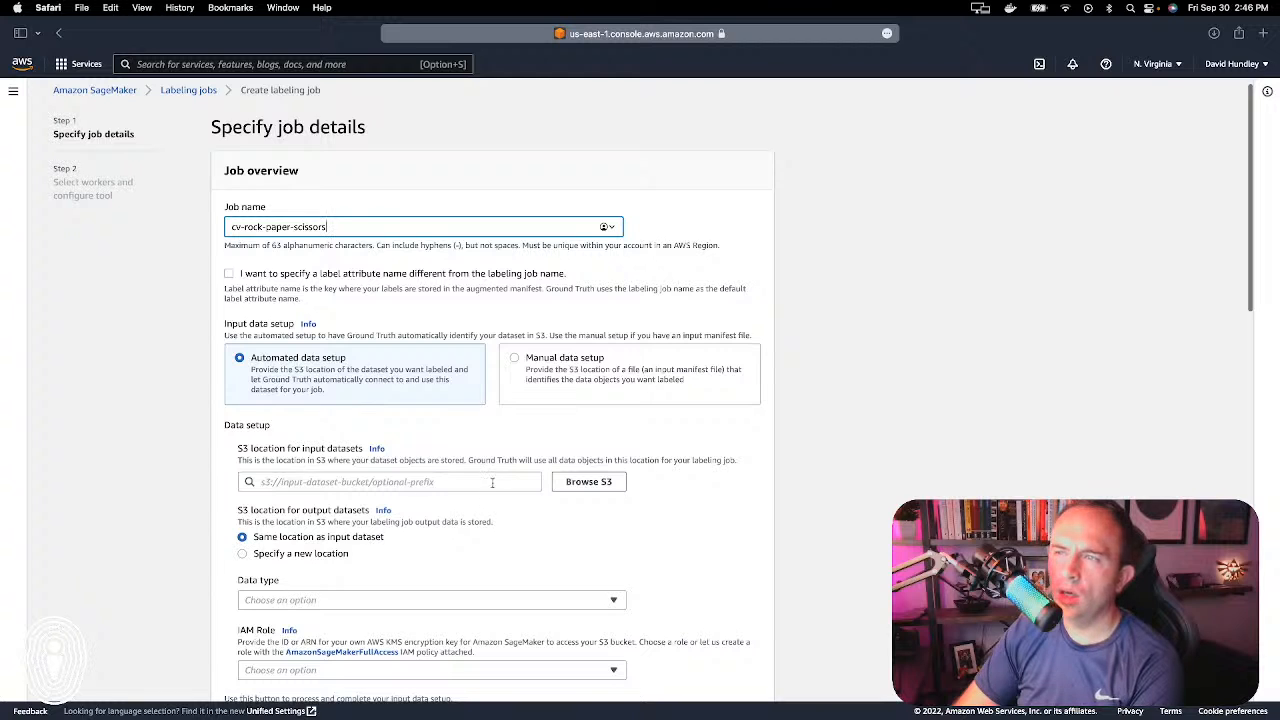
click(588, 482)
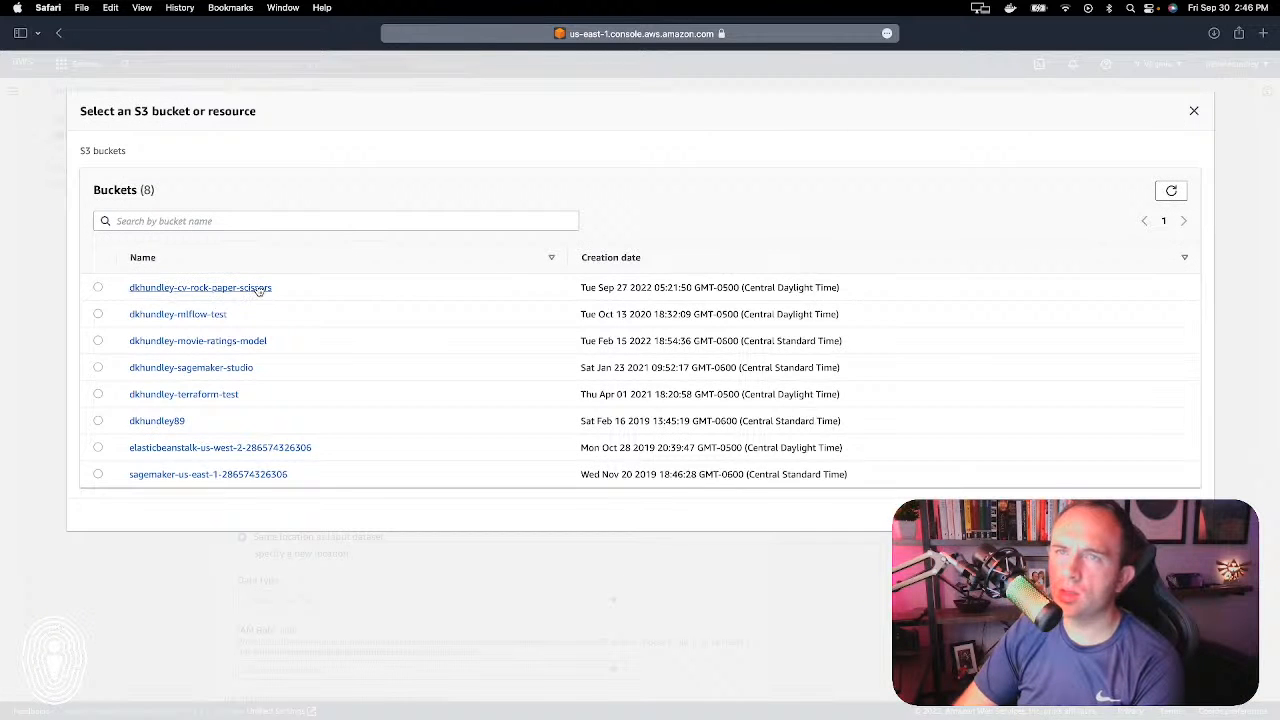
click(258, 288)
click(98, 287)
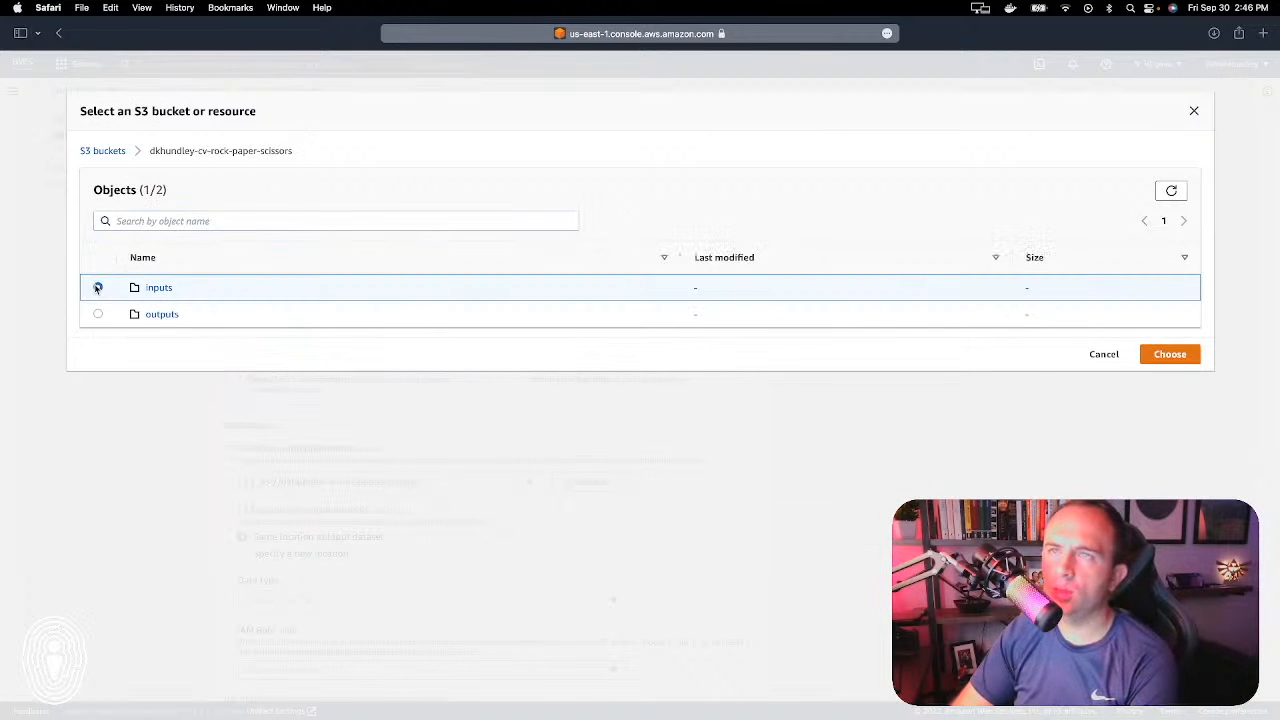
click(1168, 354)
Set the new labeling job's data type to Image
scroll(673, 447, down, 5)
scroll(673, 448, down, 2)
scroll(569, 369, up, 1)
click(511, 345)
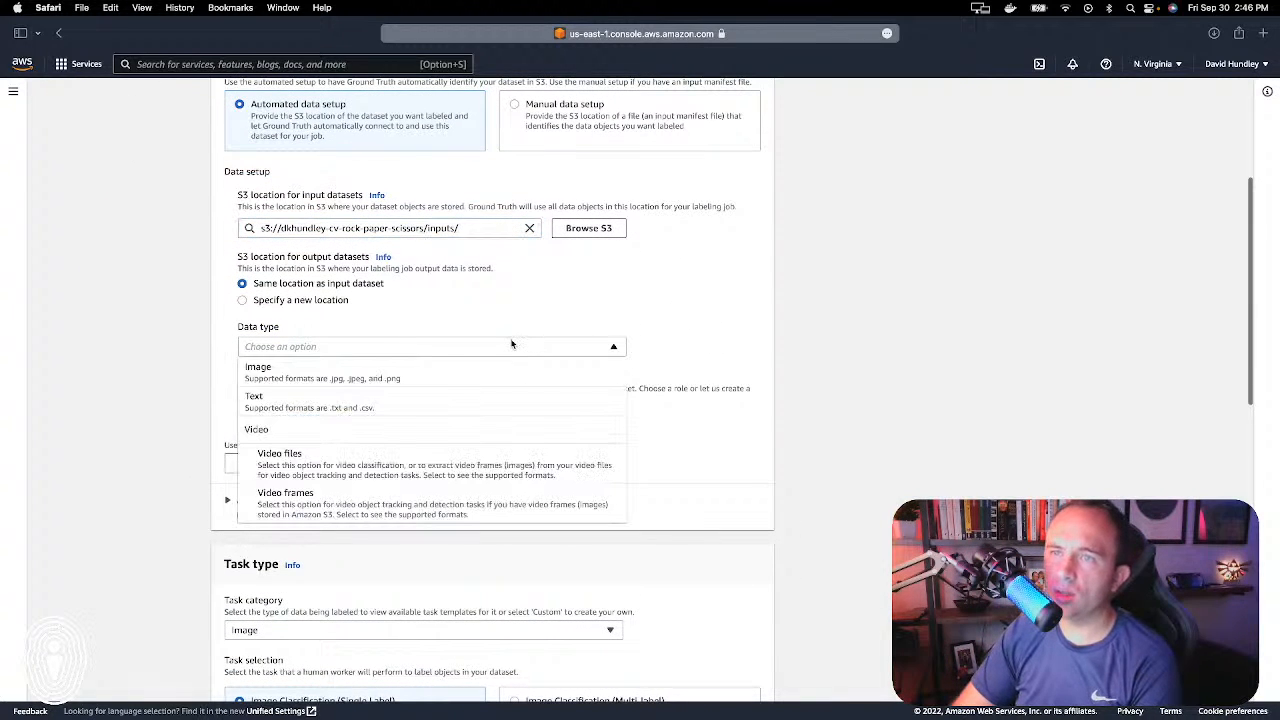
click(514, 368)
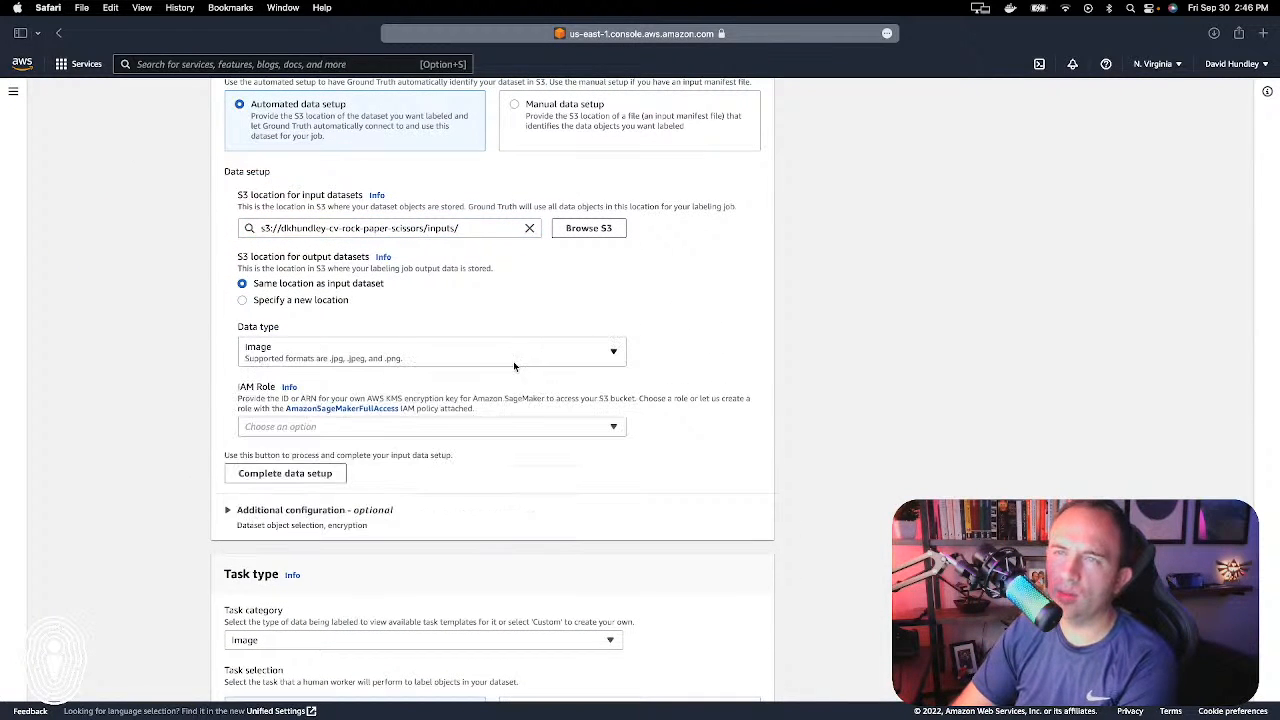
Specify a new location for the output datasets, using the outputs folder of the cv-rock-paper-scissors bucket
click(305, 302)
click(500, 324)
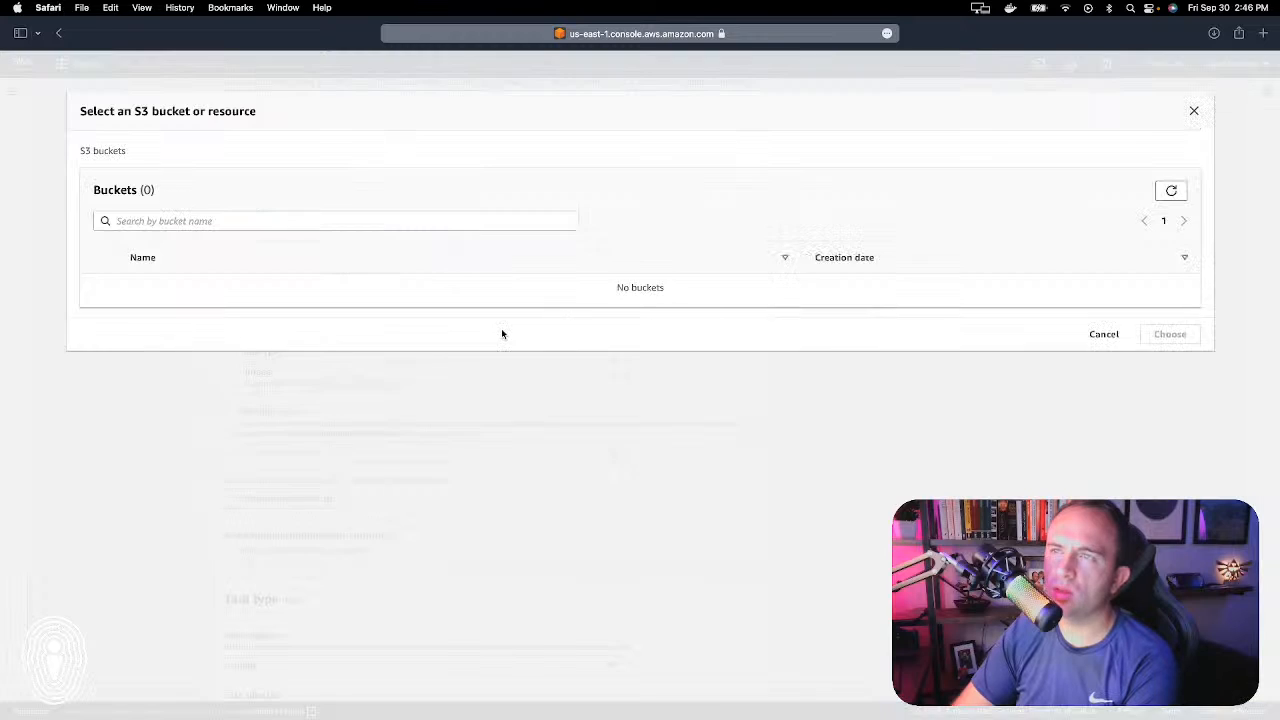
click(245, 288)
click(164, 312)
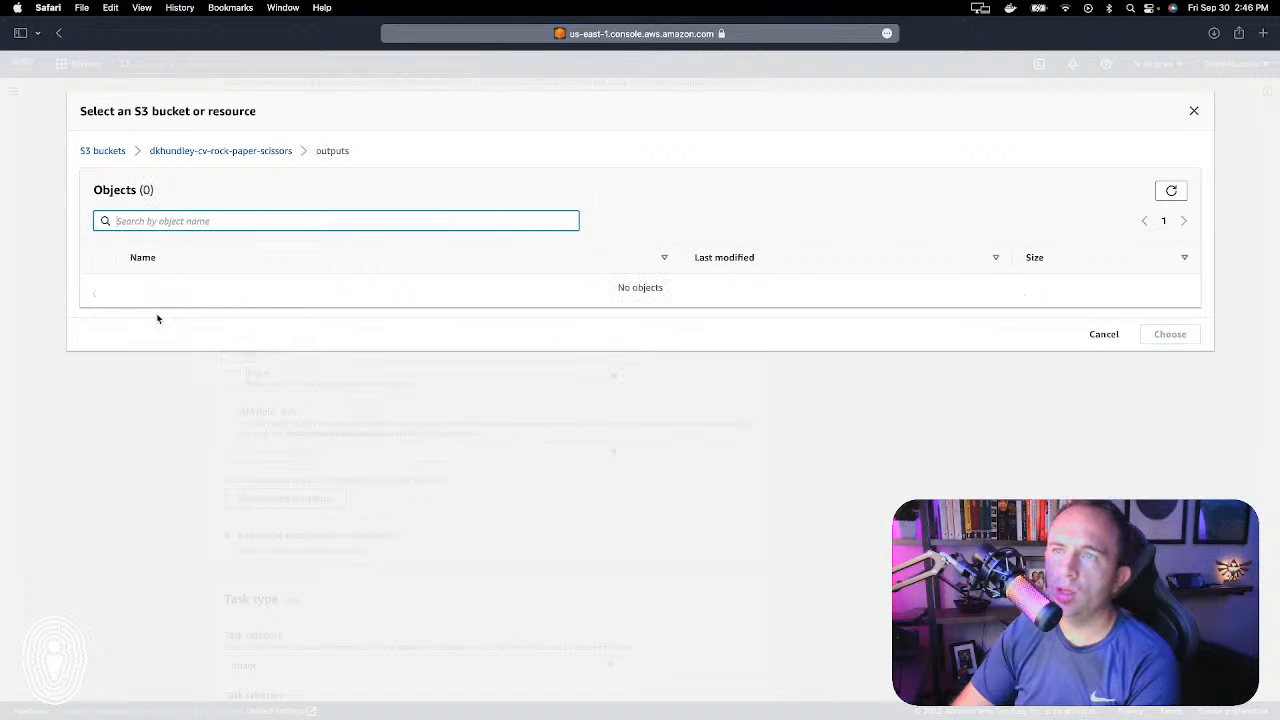
click(234, 152)
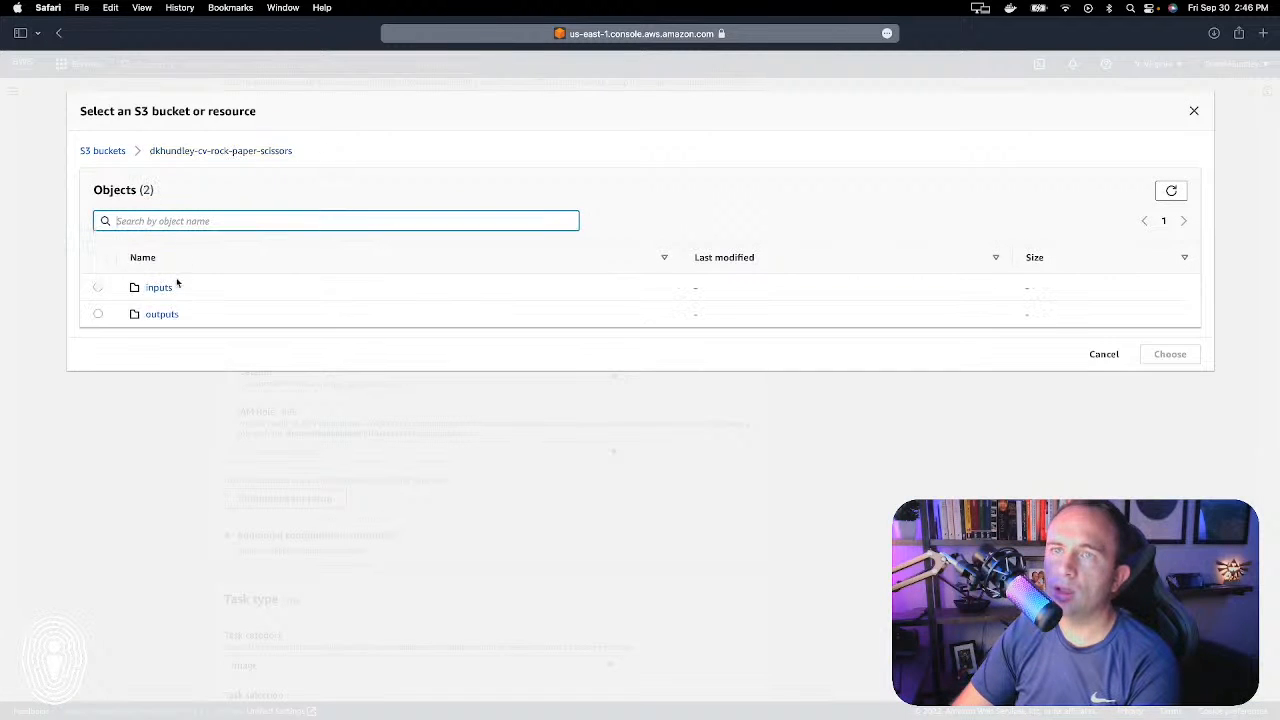
click(98, 314)
click(1150, 354)
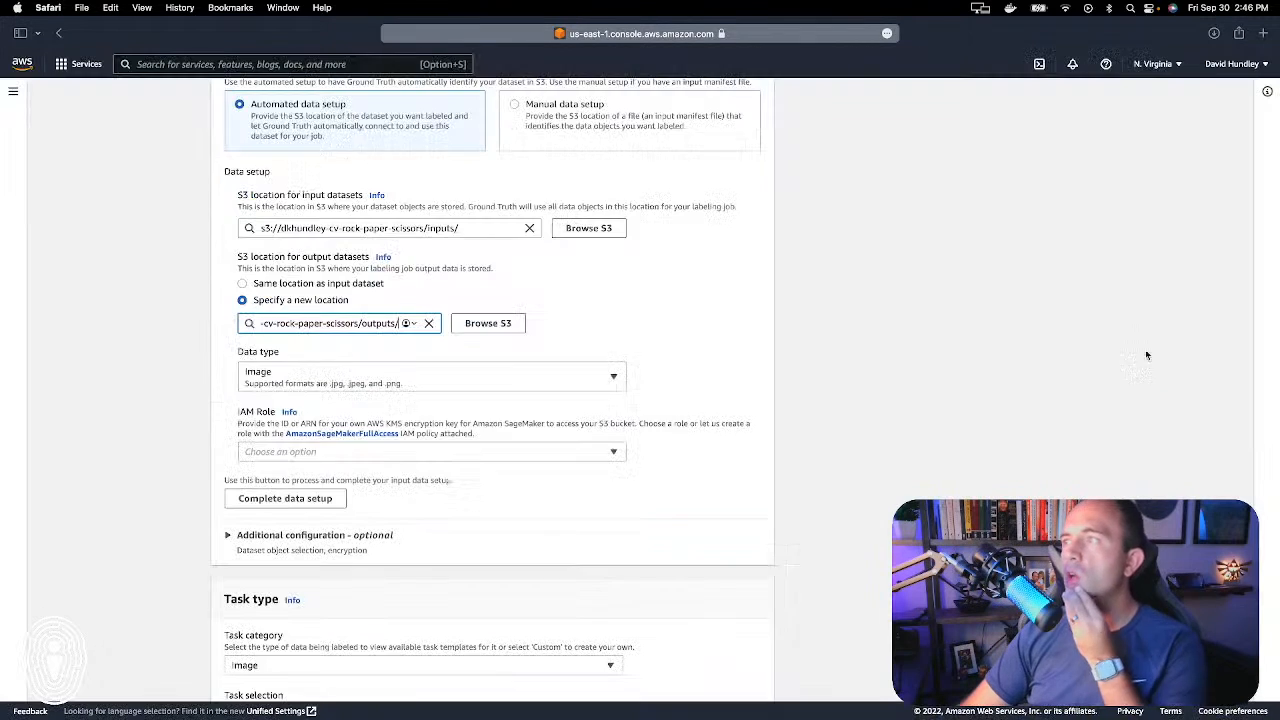
Assign the existing IAM role AmazonSageMaker-ExecutionRole-20220930T144481 to the job and complete the data setup
scroll(668, 420, down, 2)
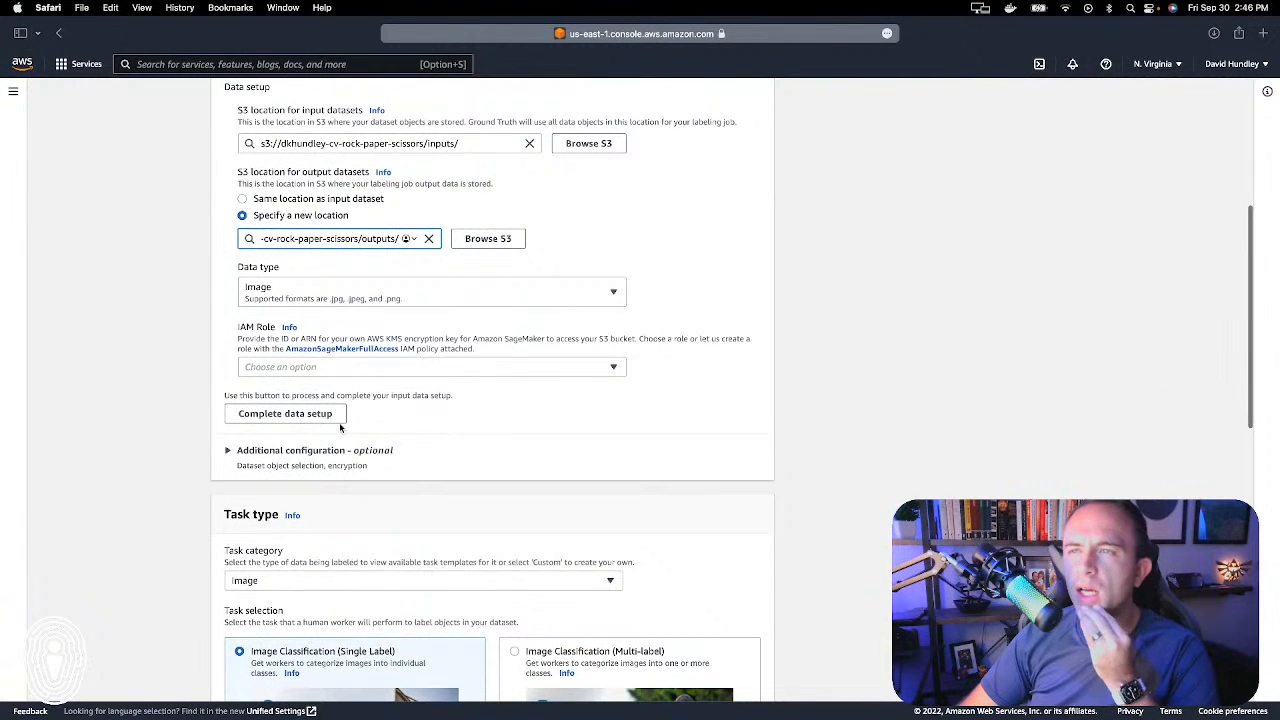
click(331, 418)
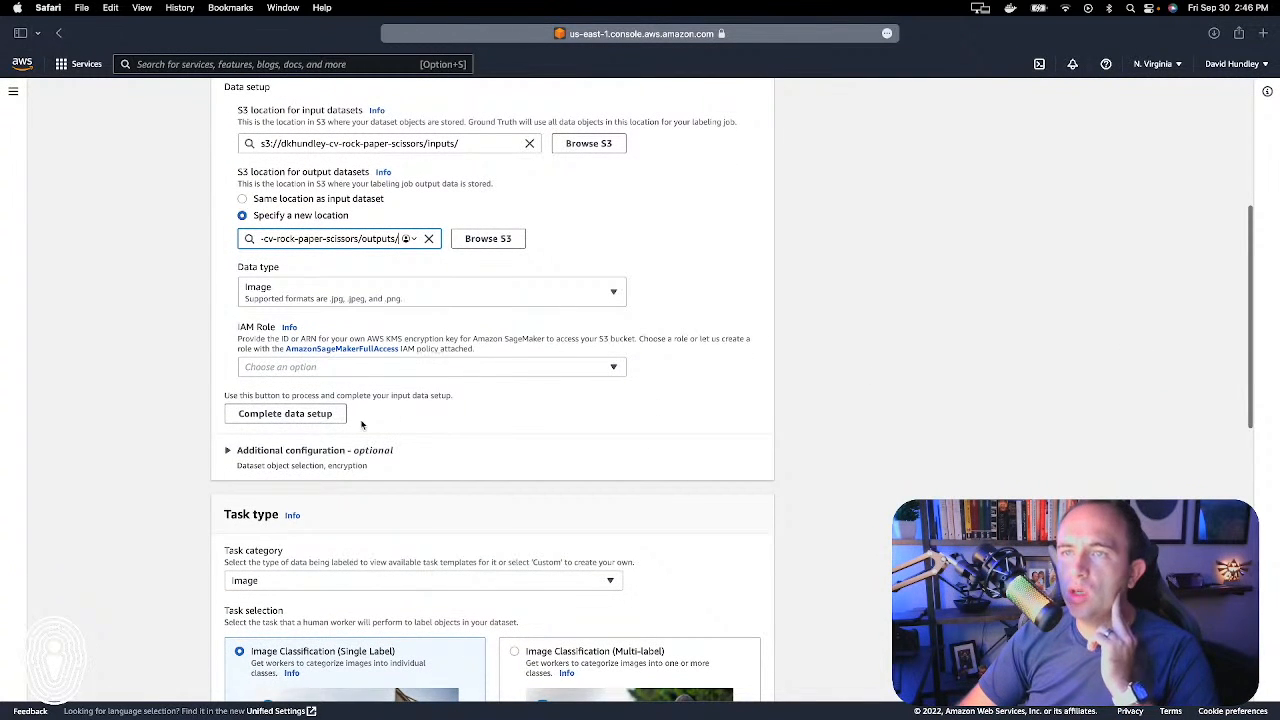
click(390, 437)
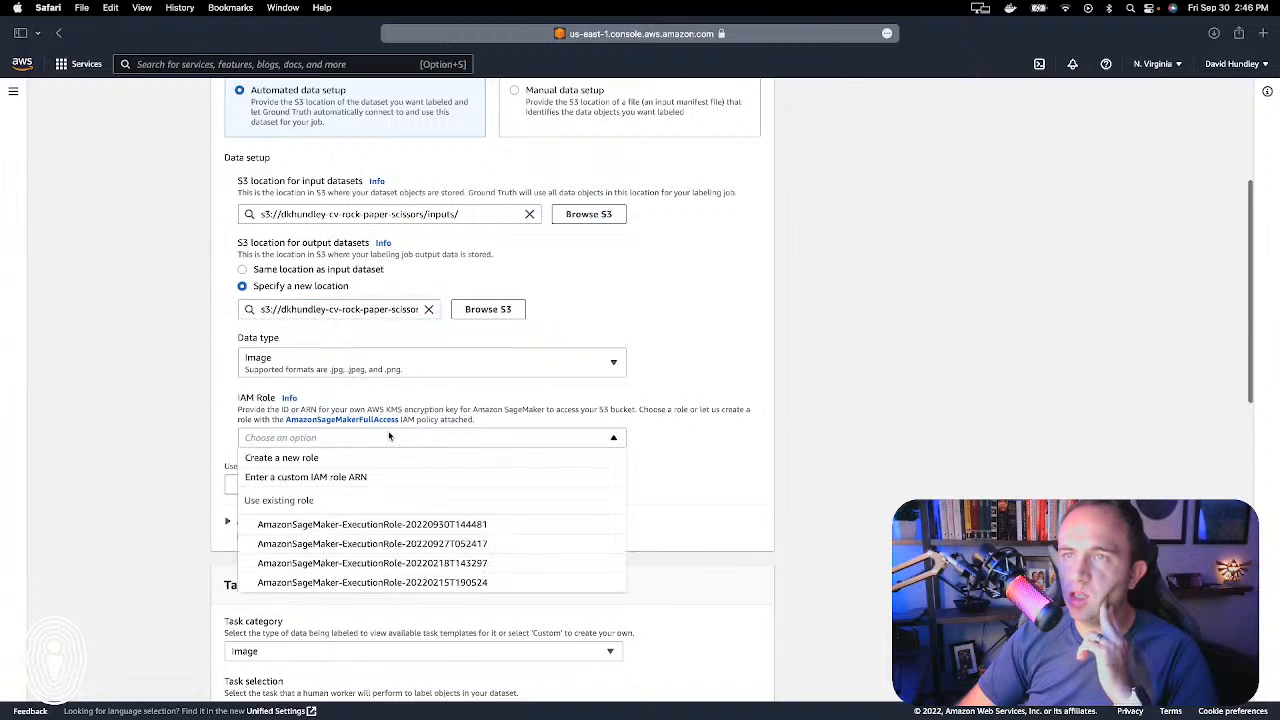
click(403, 526)
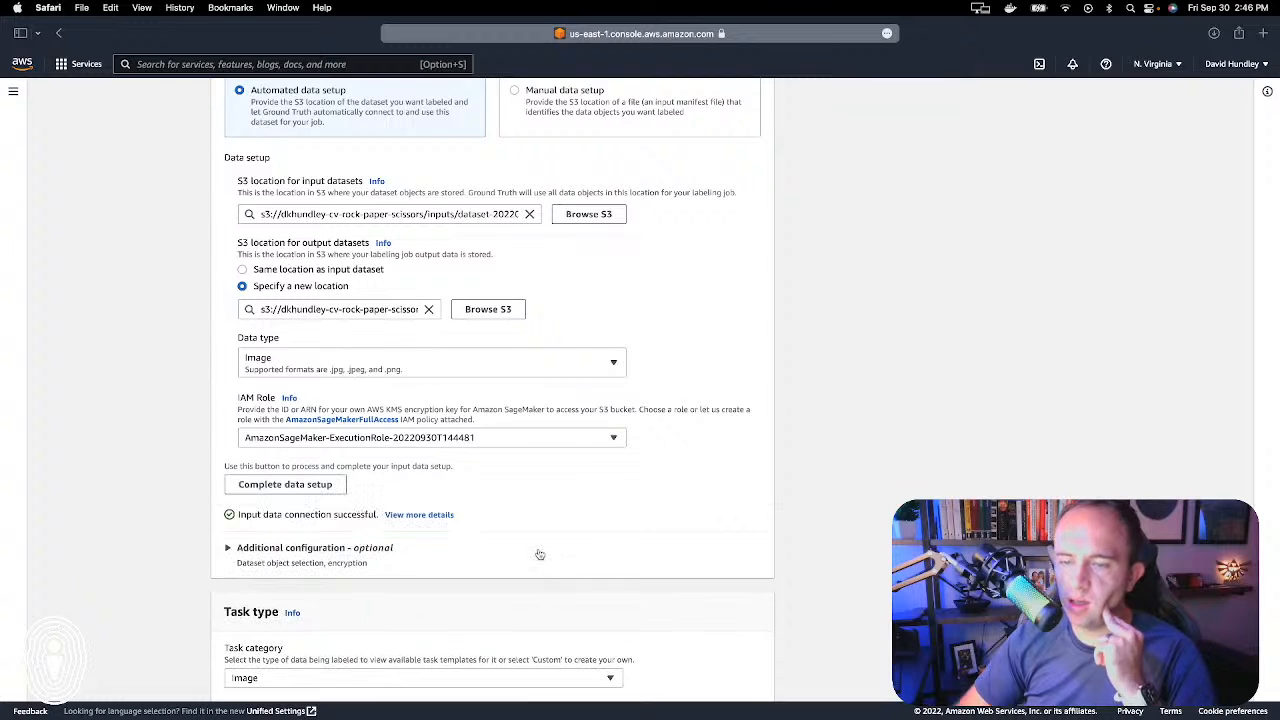
Choose Bounding box as the task selection for the new labeling job
scroll(540, 554, down, 10)
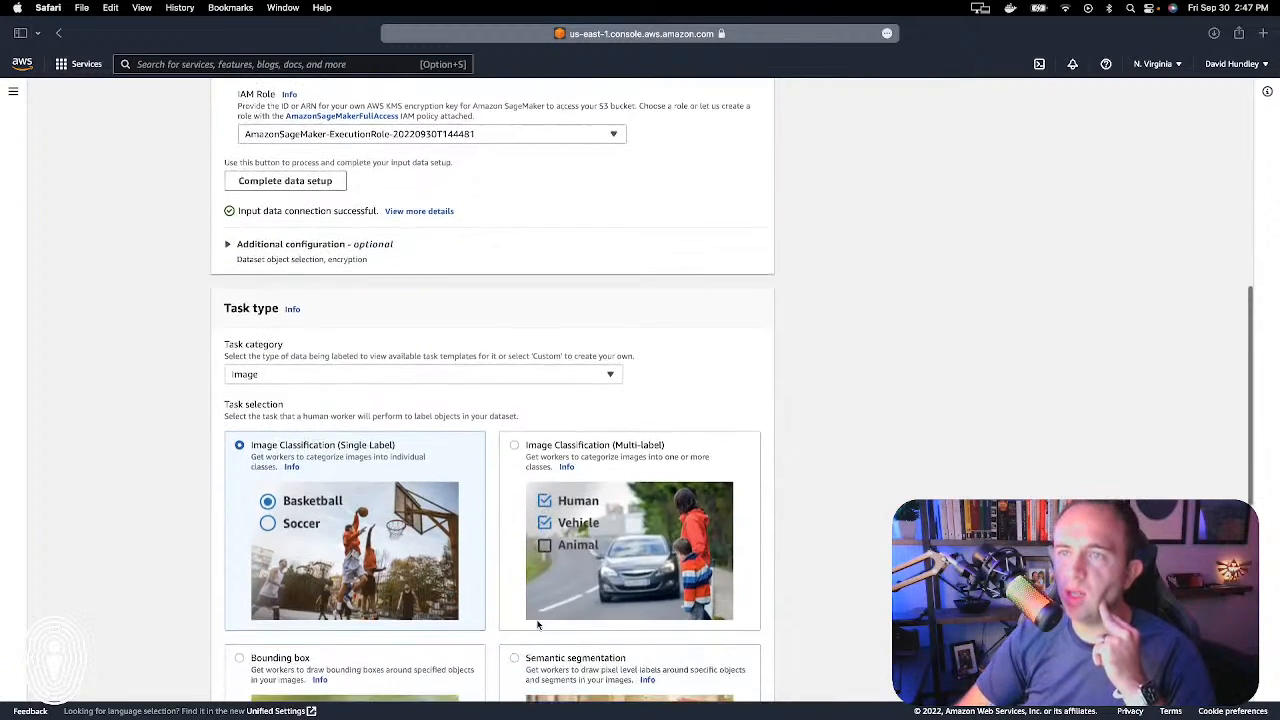
click(281, 287)
scroll(544, 405, down, 2)
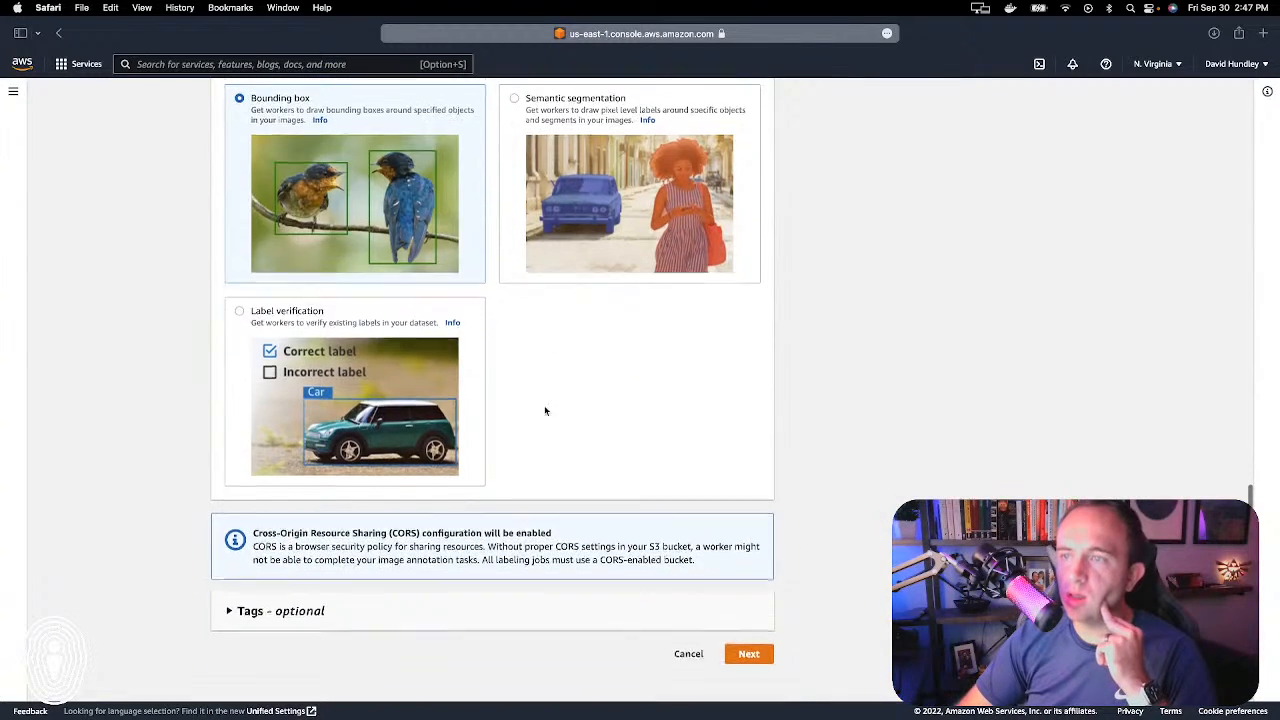
Proceed to the worker selection and tool configuration of the labeling job and review the available worker types
click(752, 668)
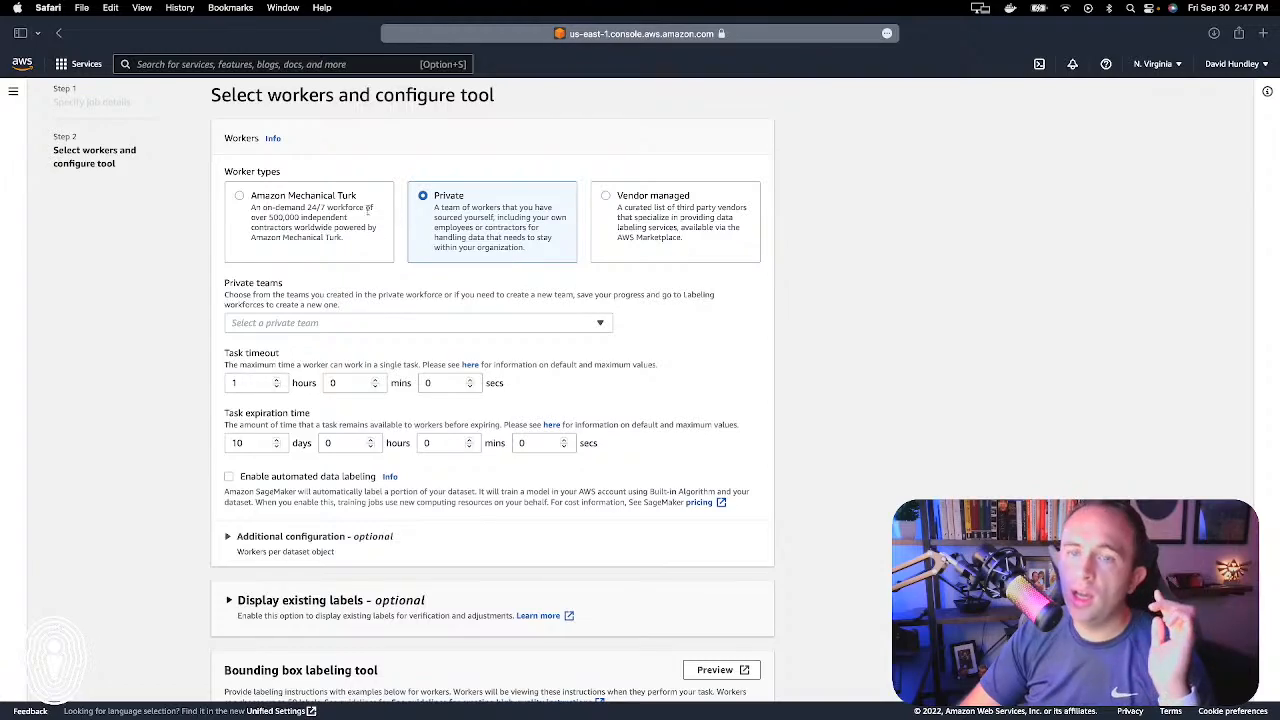
scroll(291, 233, up, 5)
scroll(292, 233, down, 2)
scroll(292, 233, up, 3)
scroll(291, 233, down, 1)
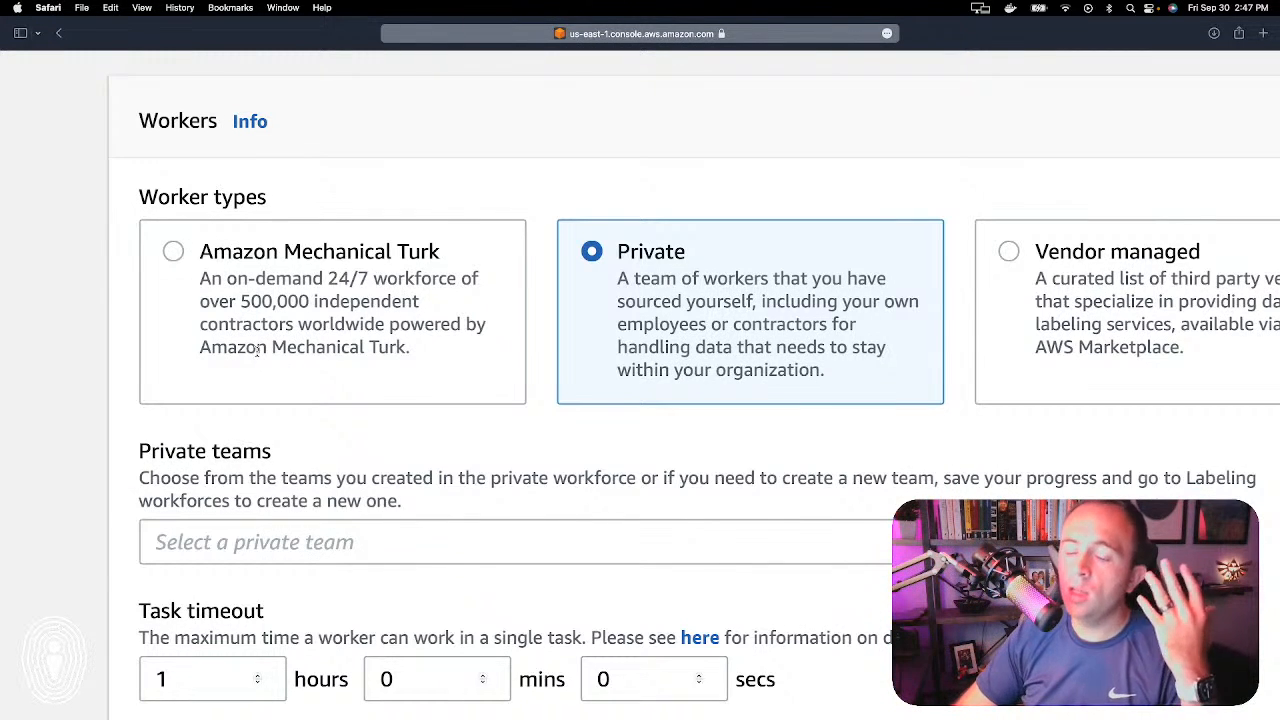
scroll(518, 194, down, 3)
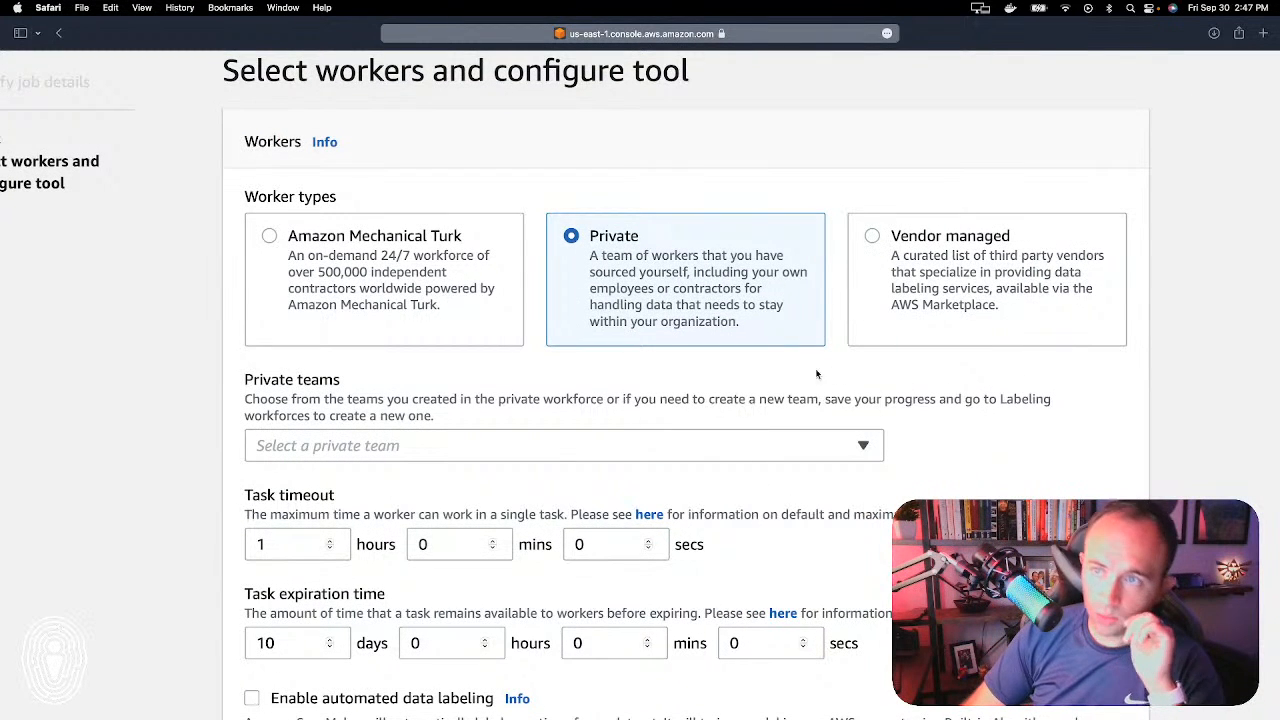
Try to find a private team named cv-rock-paper-scissors-team for the labeling job
click(752, 446)
click(984, 426)
click(812, 445)
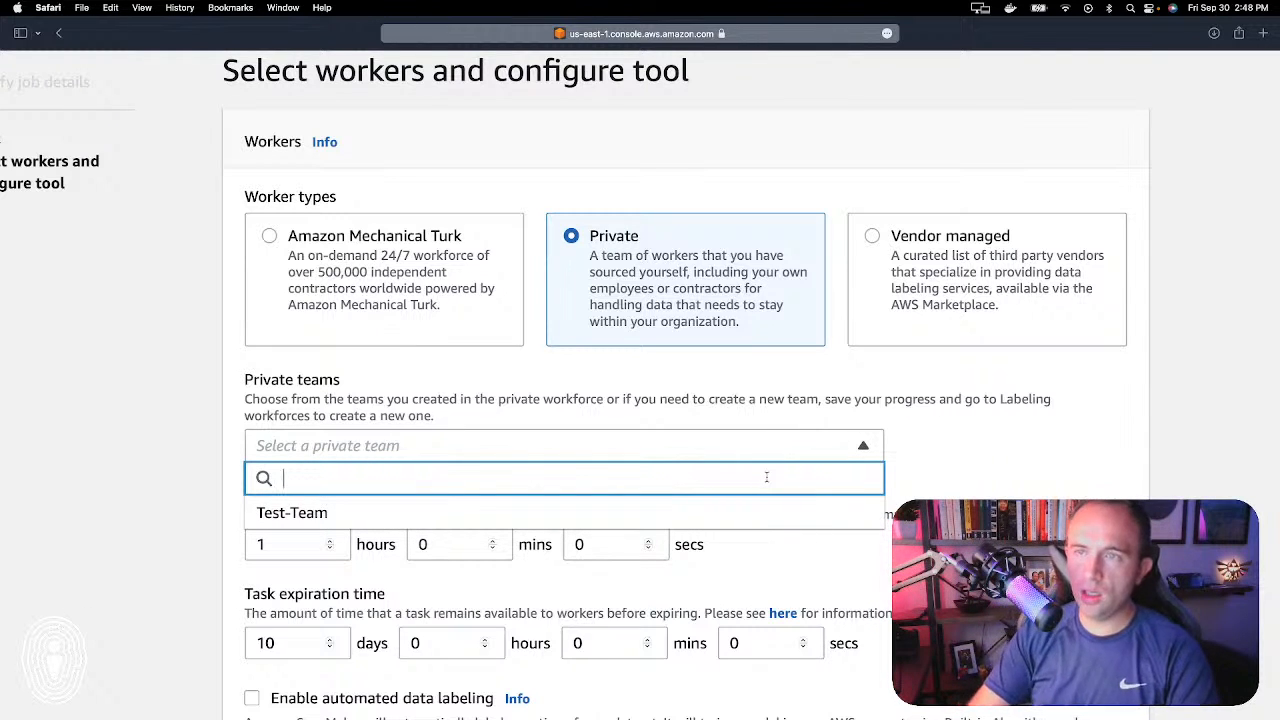
text(cv-rock-paper-sc)
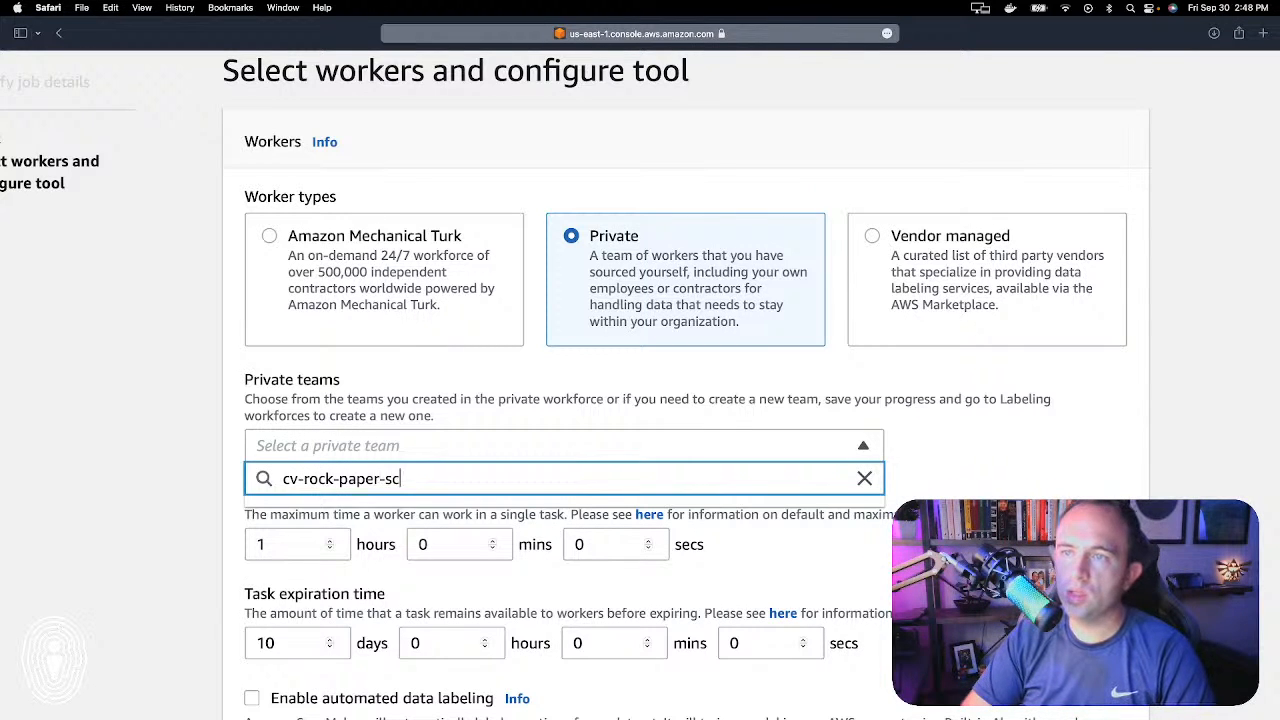
text(issors-team)
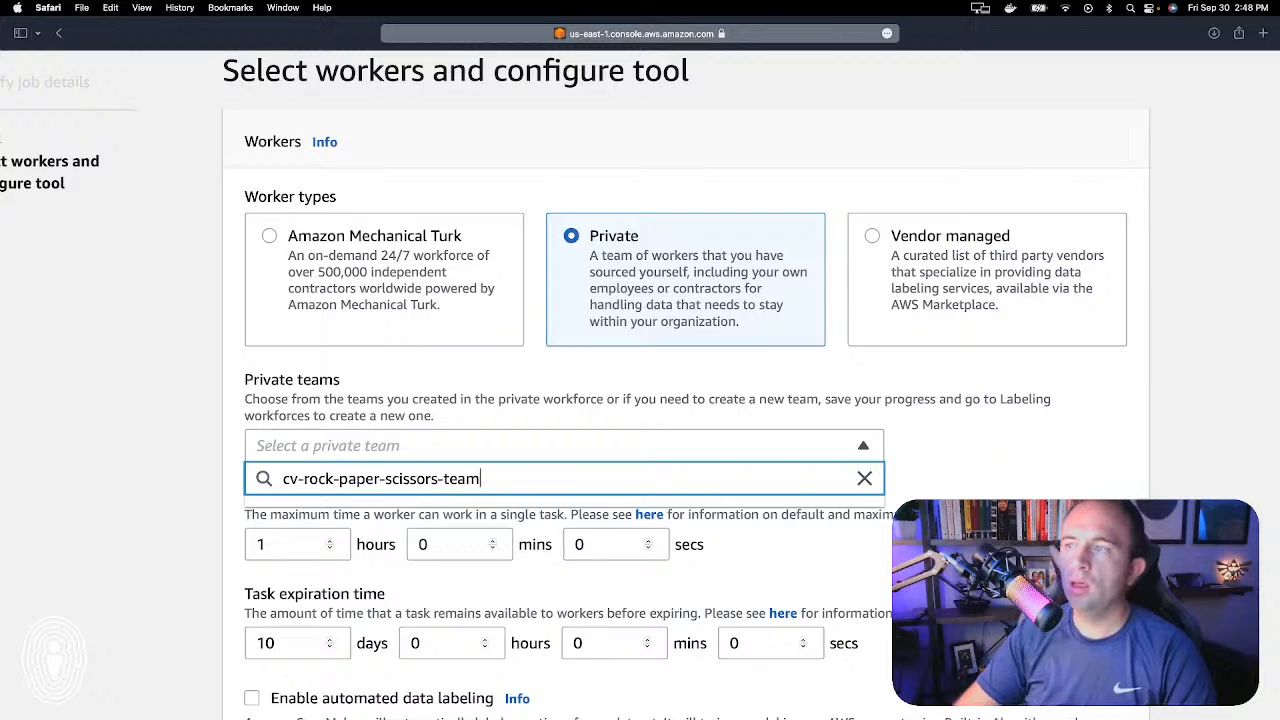
key(Escape)
click(862, 445)
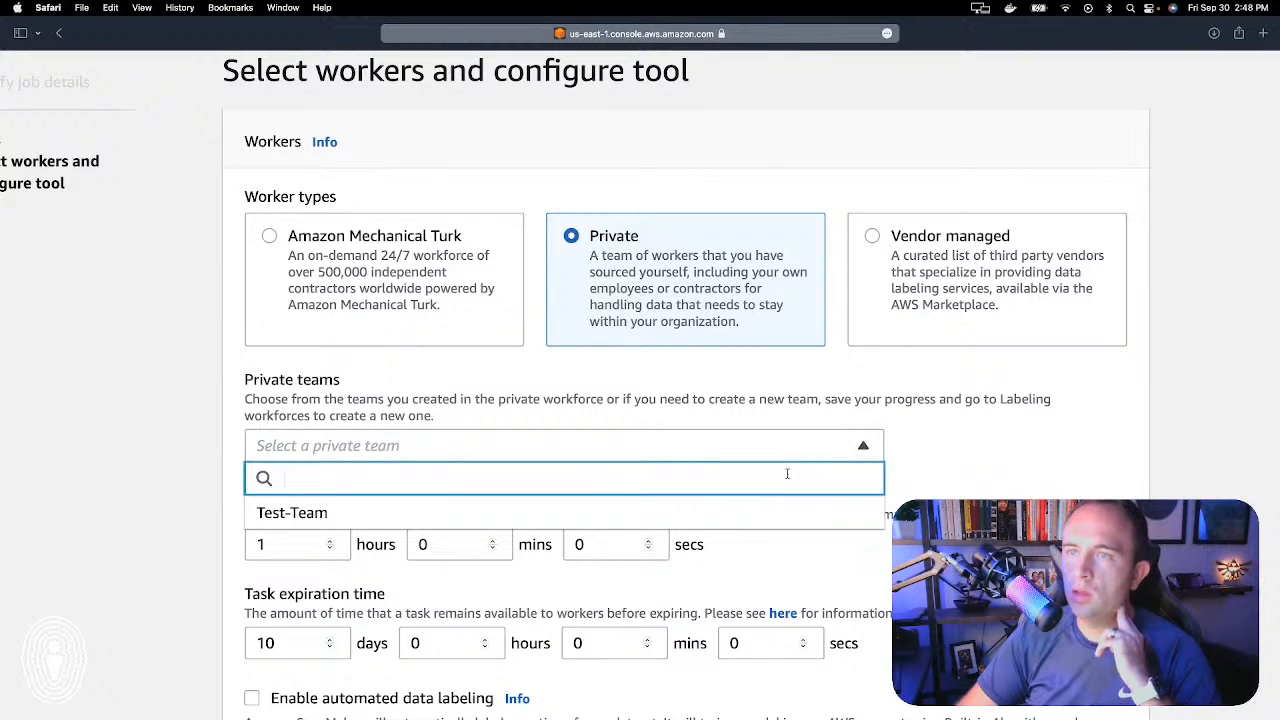
click(1071, 483)
Assign the private team Test-Team to the labeling job
scroll(933, 450, down, 1)
scroll(934, 454, down, 3)
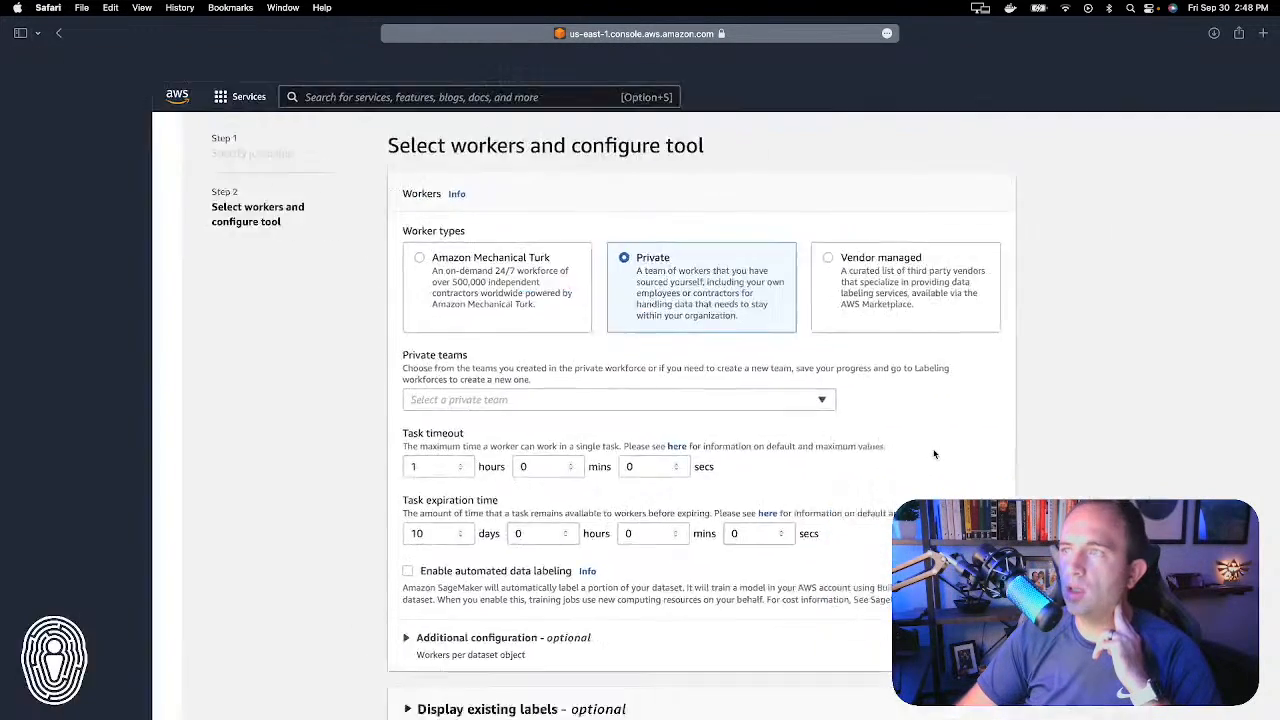
scroll(934, 451, down, 3)
scroll(934, 451, up, 3)
click(636, 397)
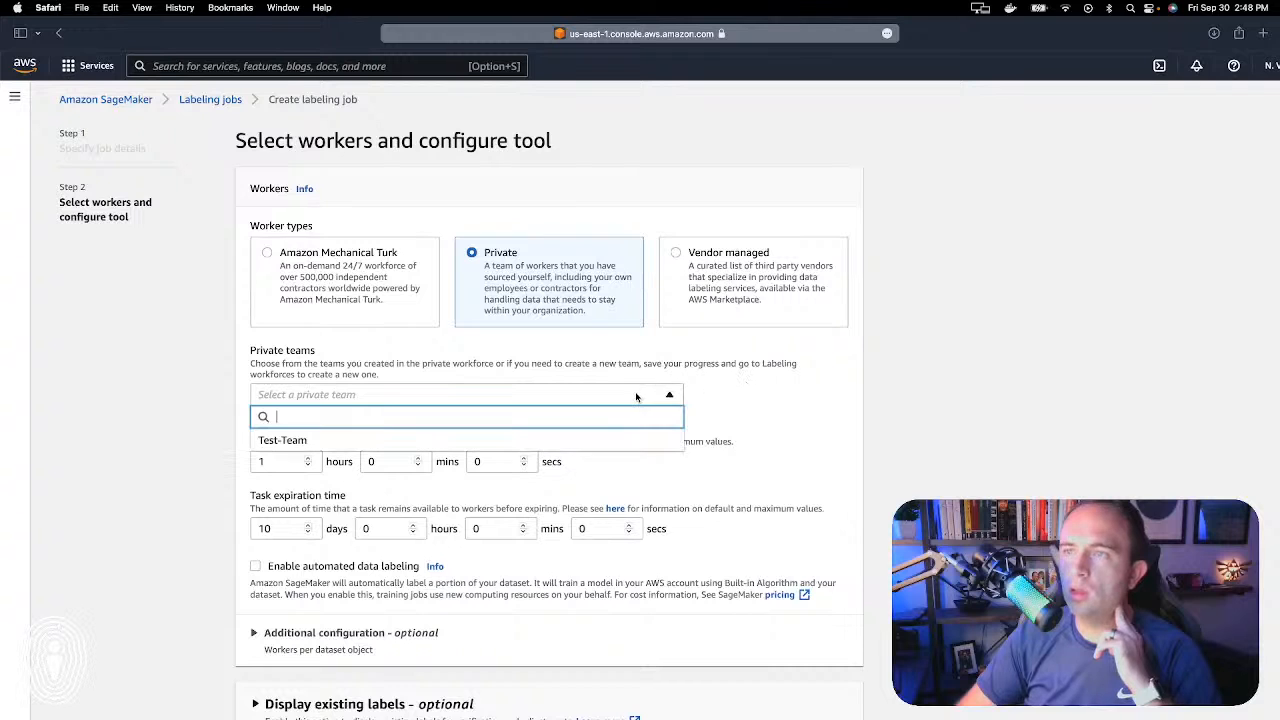
click(586, 441)
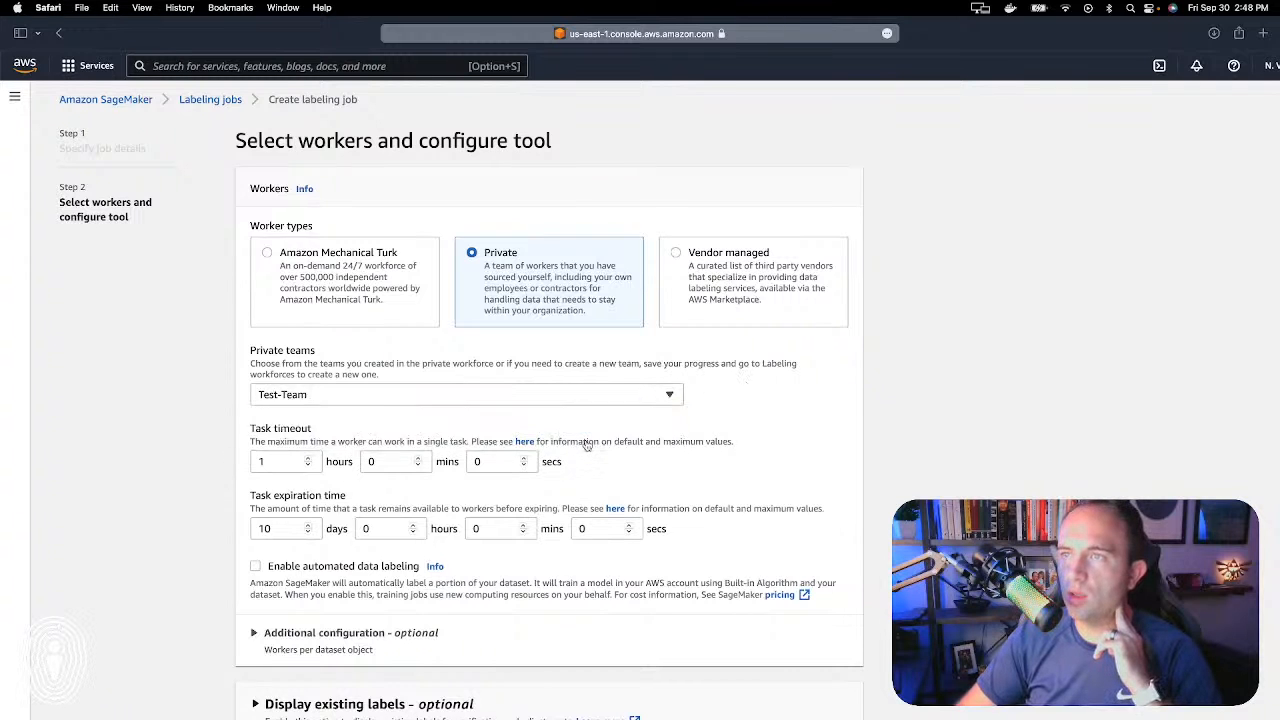
click(520, 398)
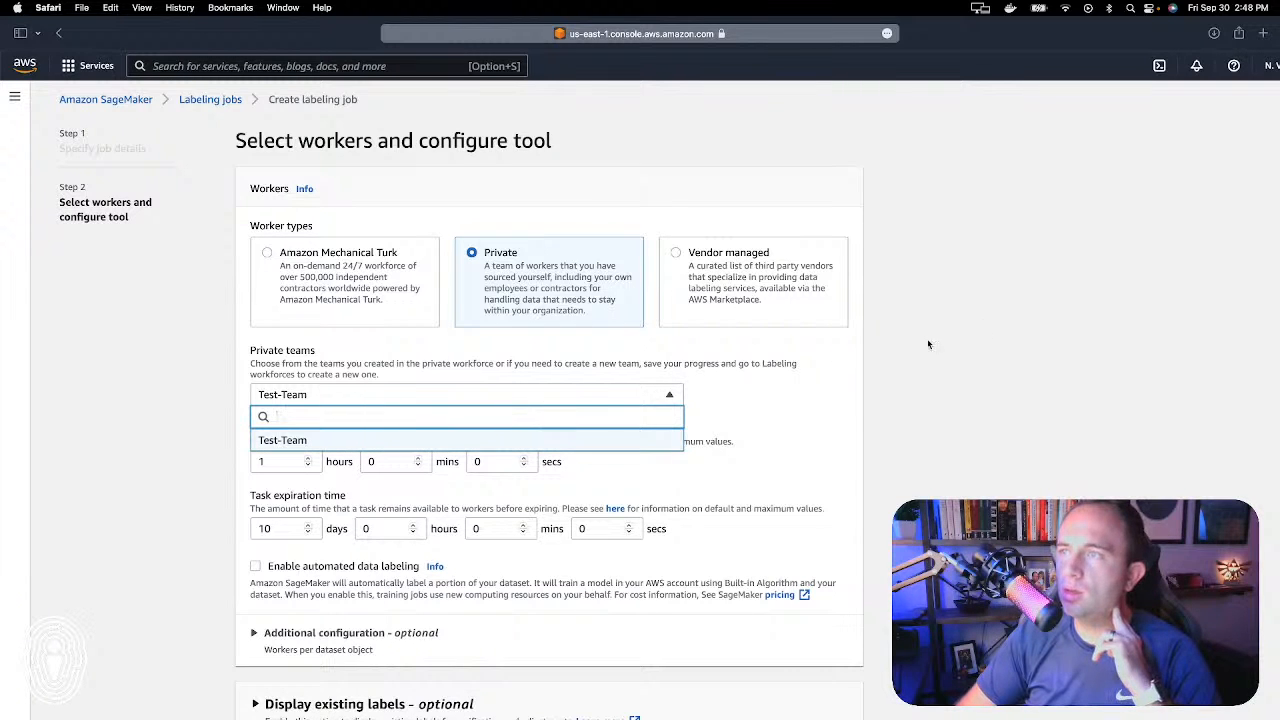
click(869, 371)
Examine the task timeout, task expiration, additional worker configuration and existing label display options
scroll(869, 373, down, 5)
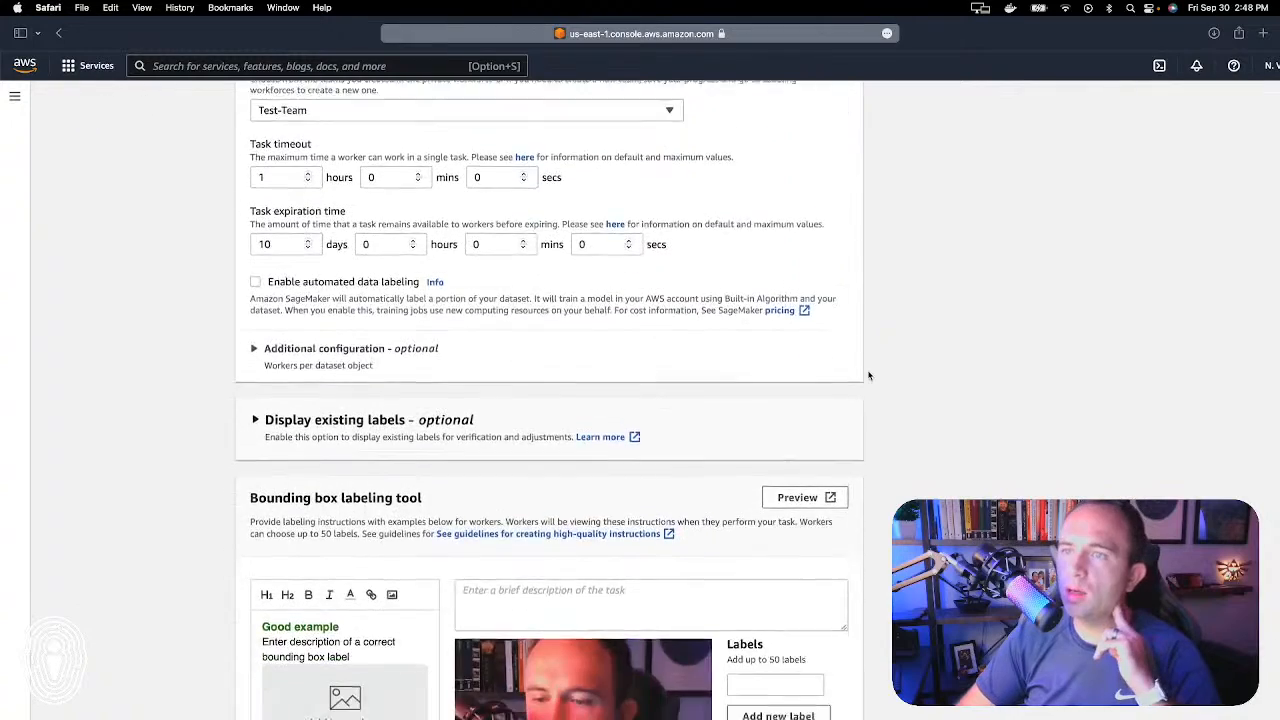
scroll(869, 375, up, 4)
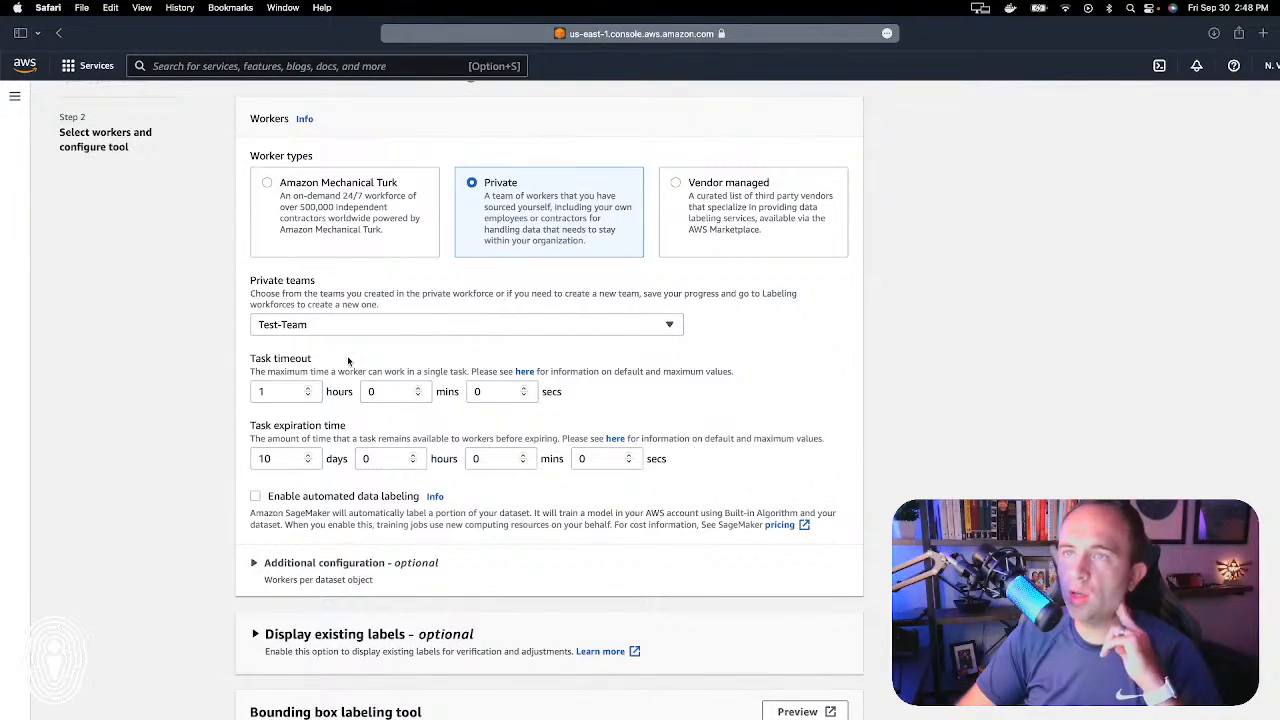
scroll(258, 415, down, 2)
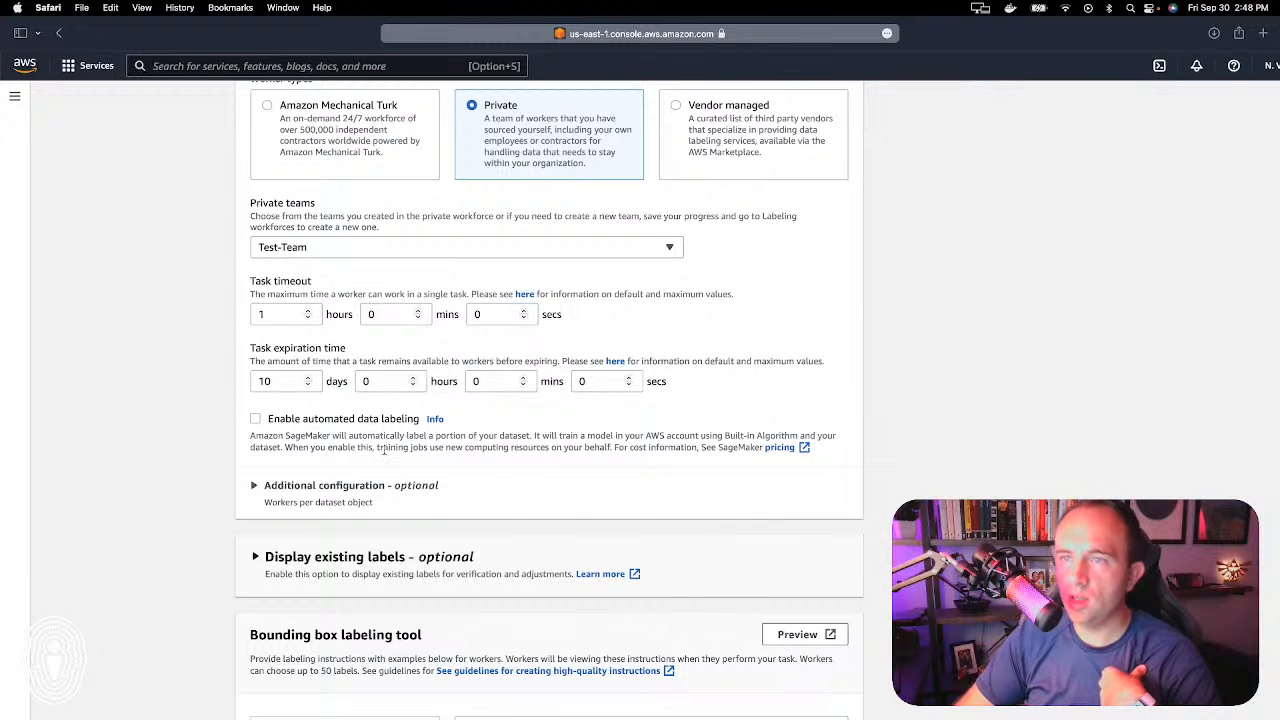
scroll(386, 456, down, 3)
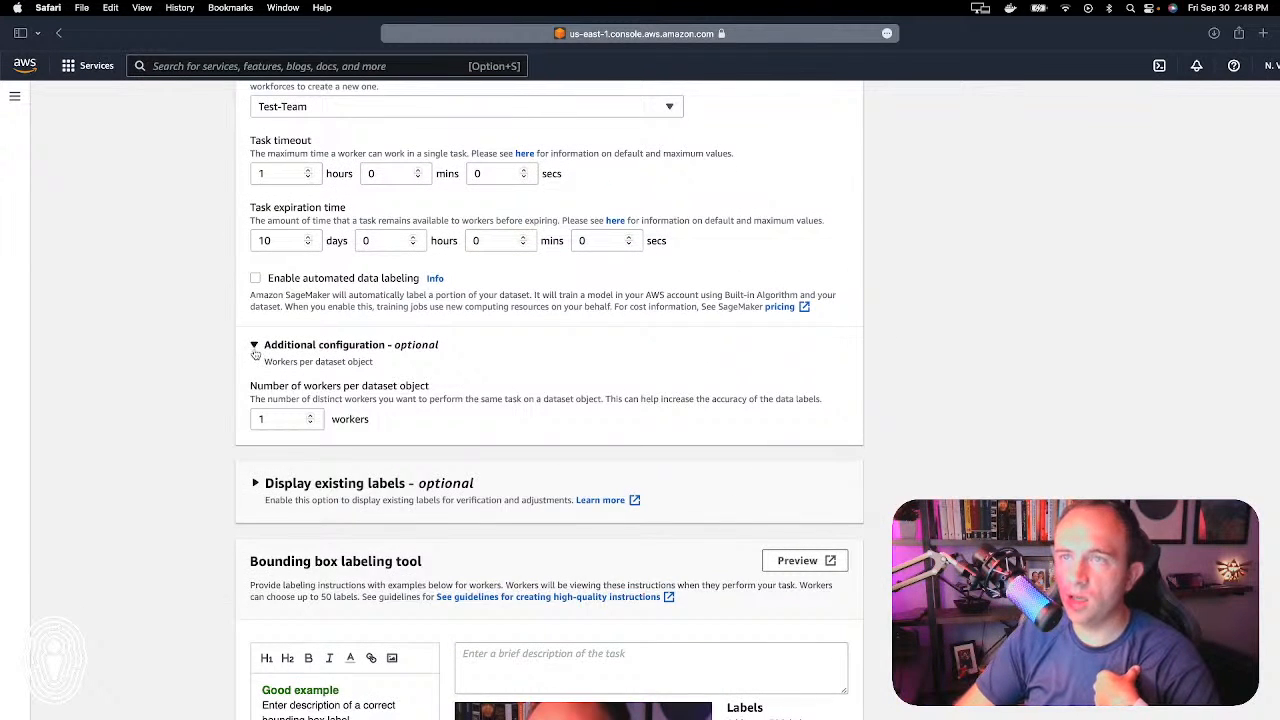
click(254, 345)
scroll(290, 380, down, 1)
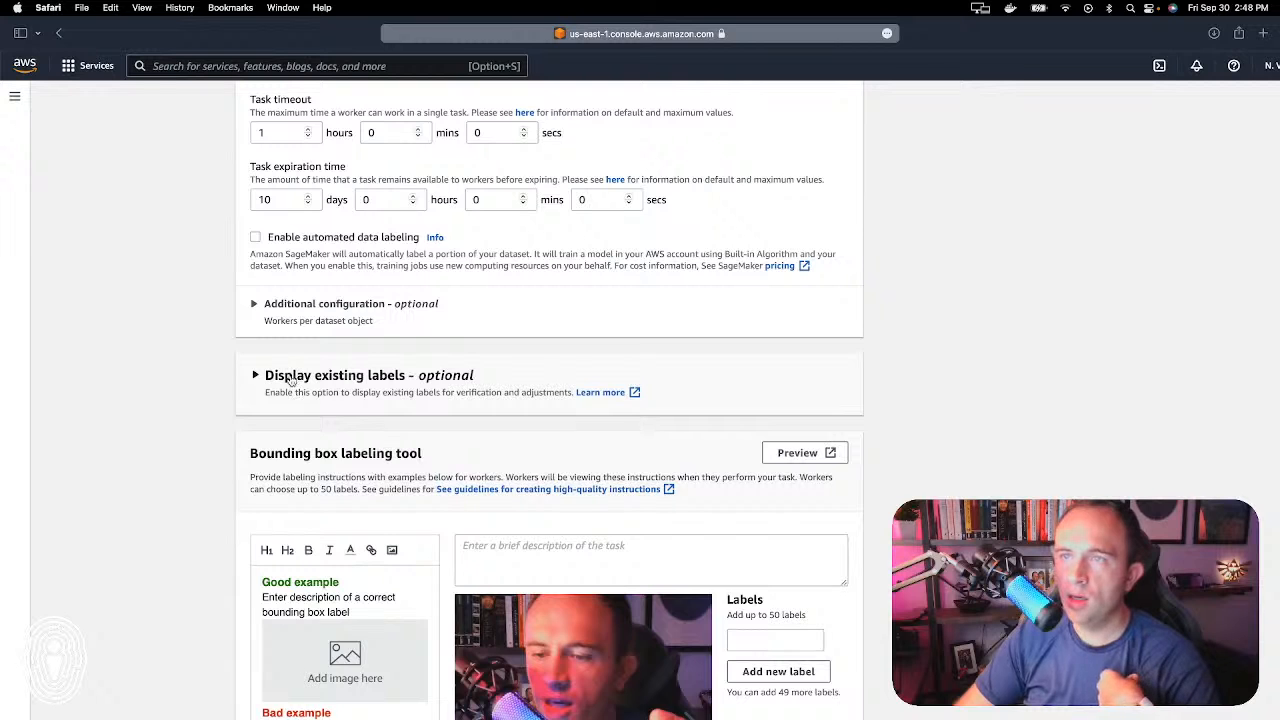
click(289, 380)
click(288, 380)
scroll(322, 424, down, 5)
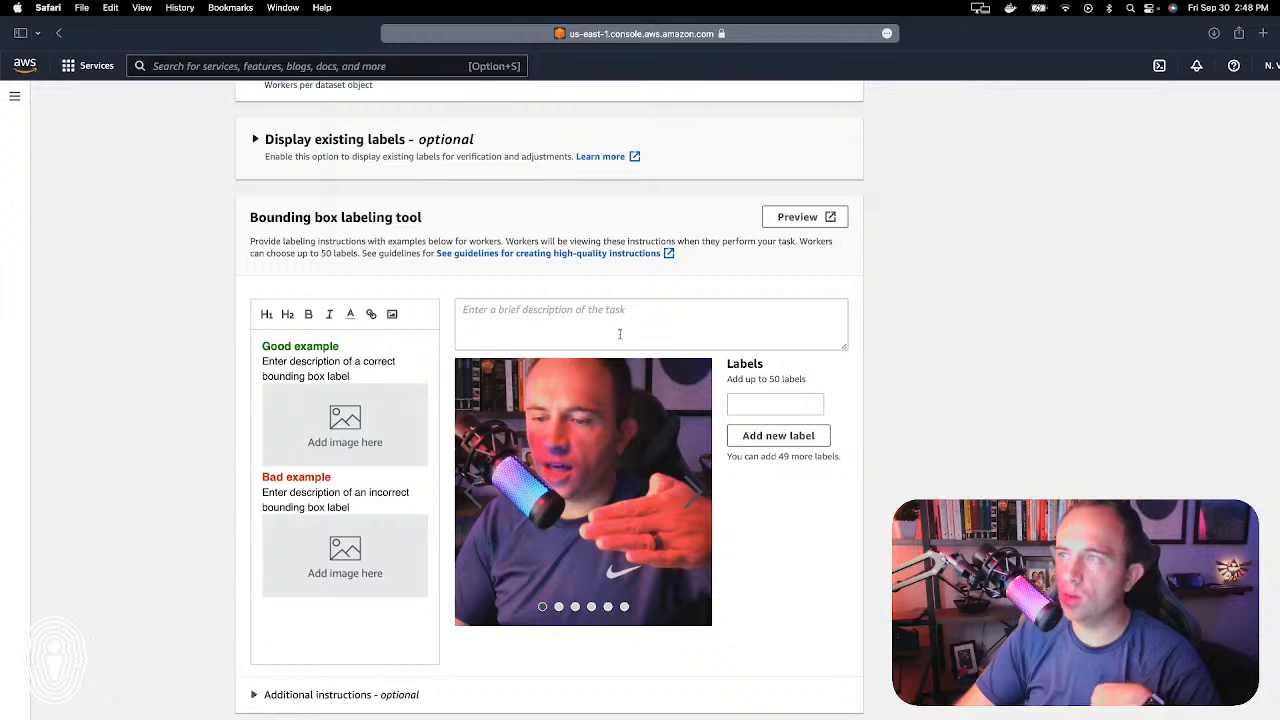
Add the labels rock, paper and scissors to the bounding box labeling tool, leaving no empty label entry
click(783, 402)
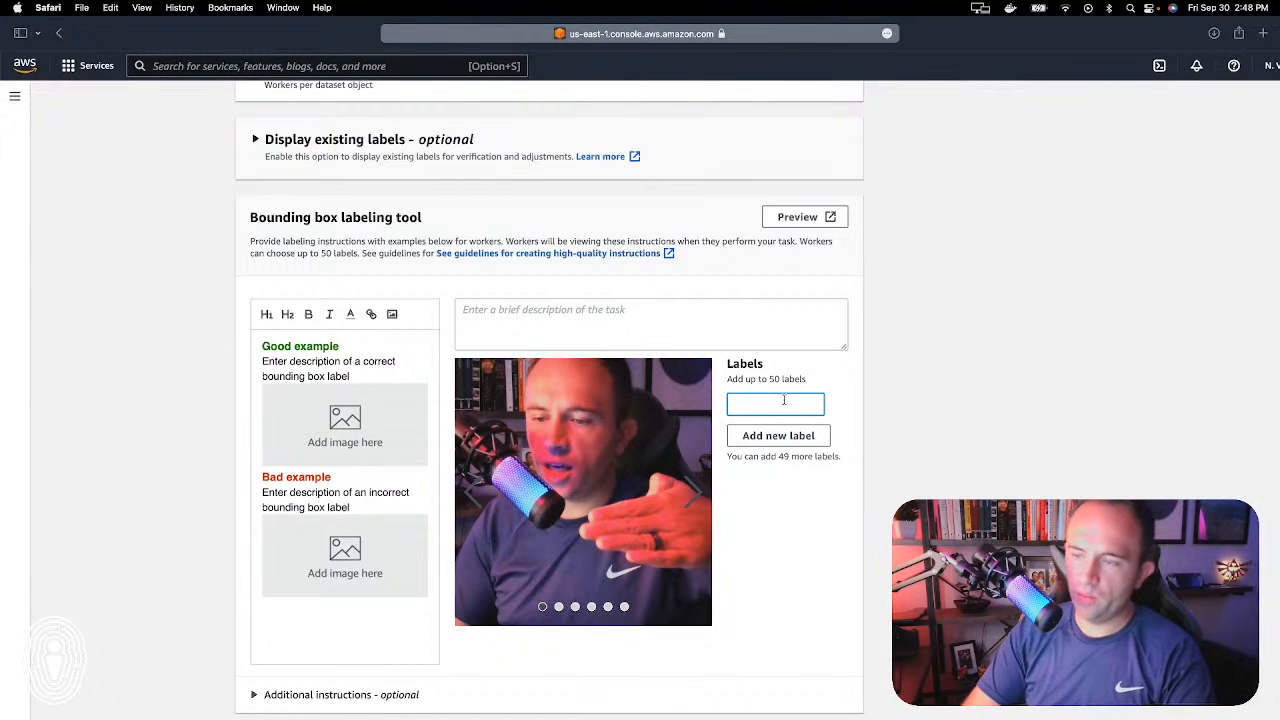
text(rock)
click(814, 436)
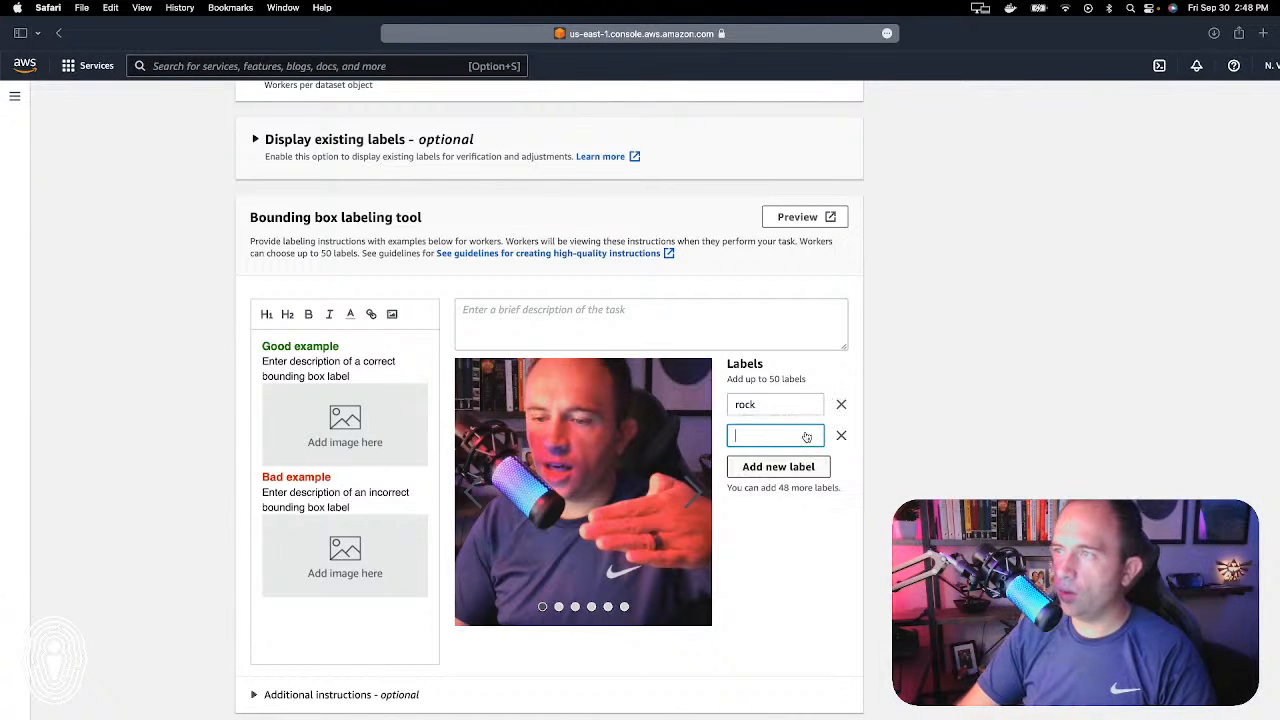
text(paper)
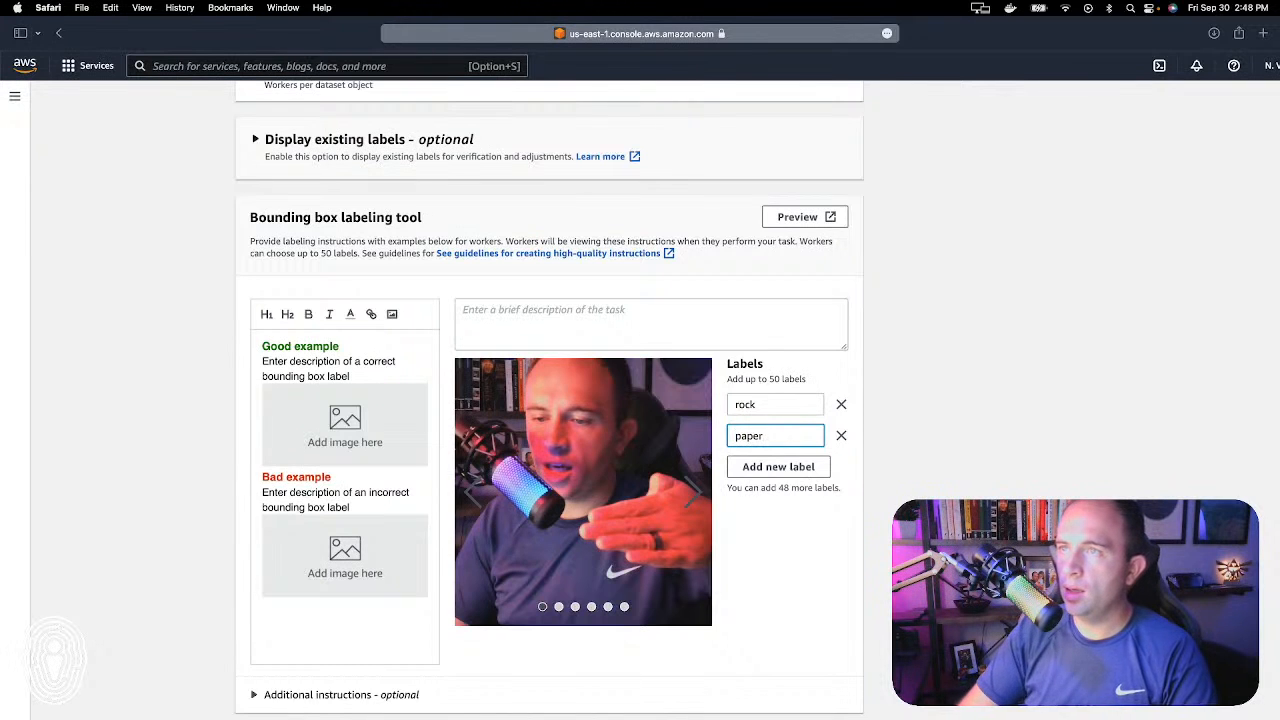
click(768, 469)
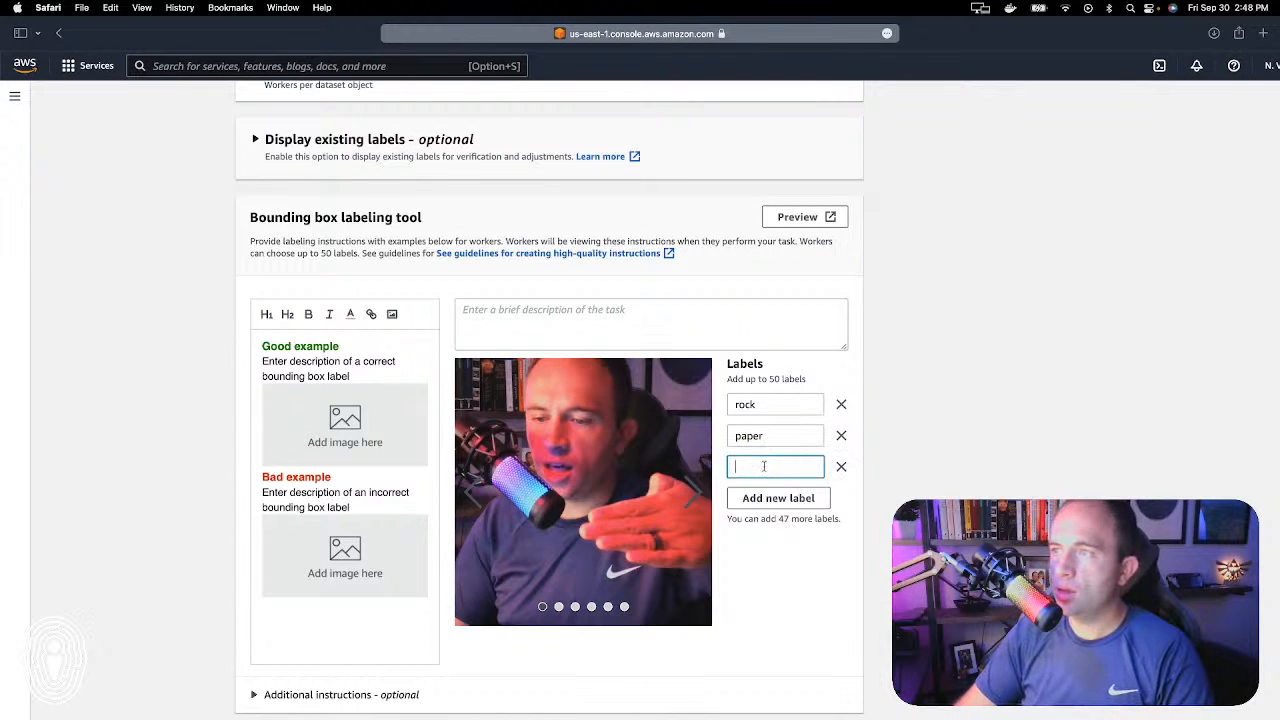
text(scissors)
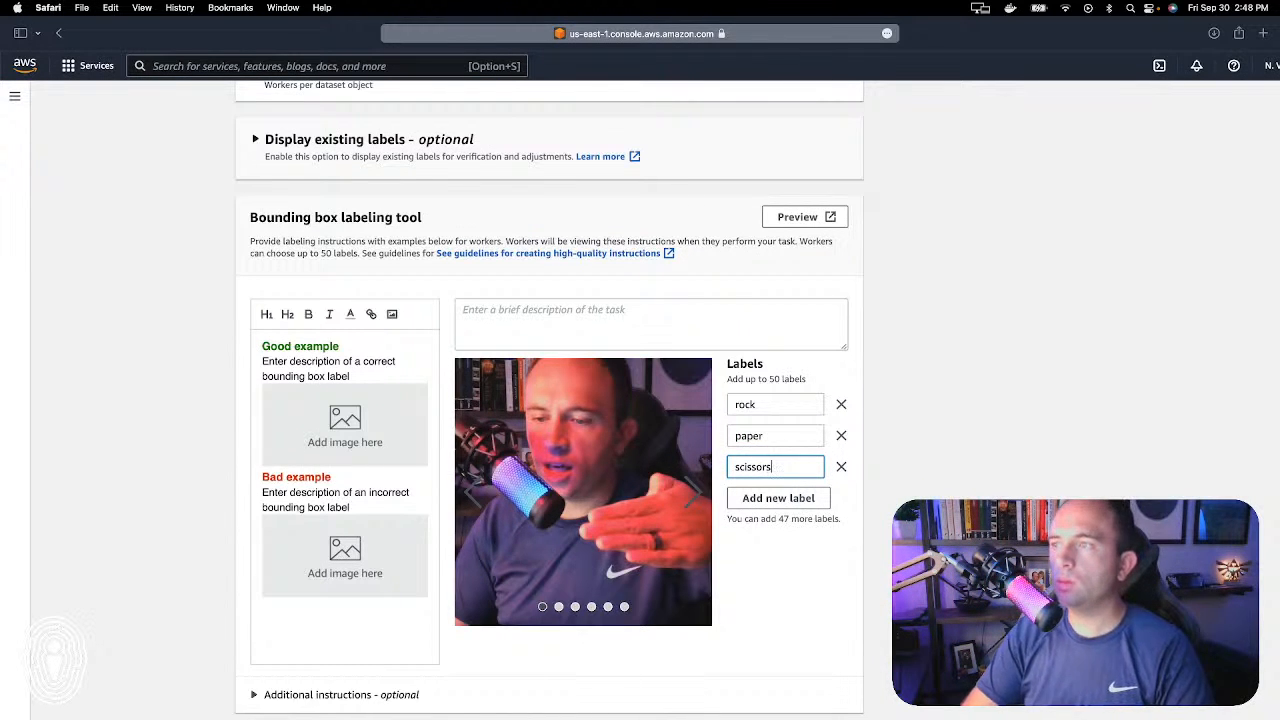
click(775, 507)
click(654, 324)
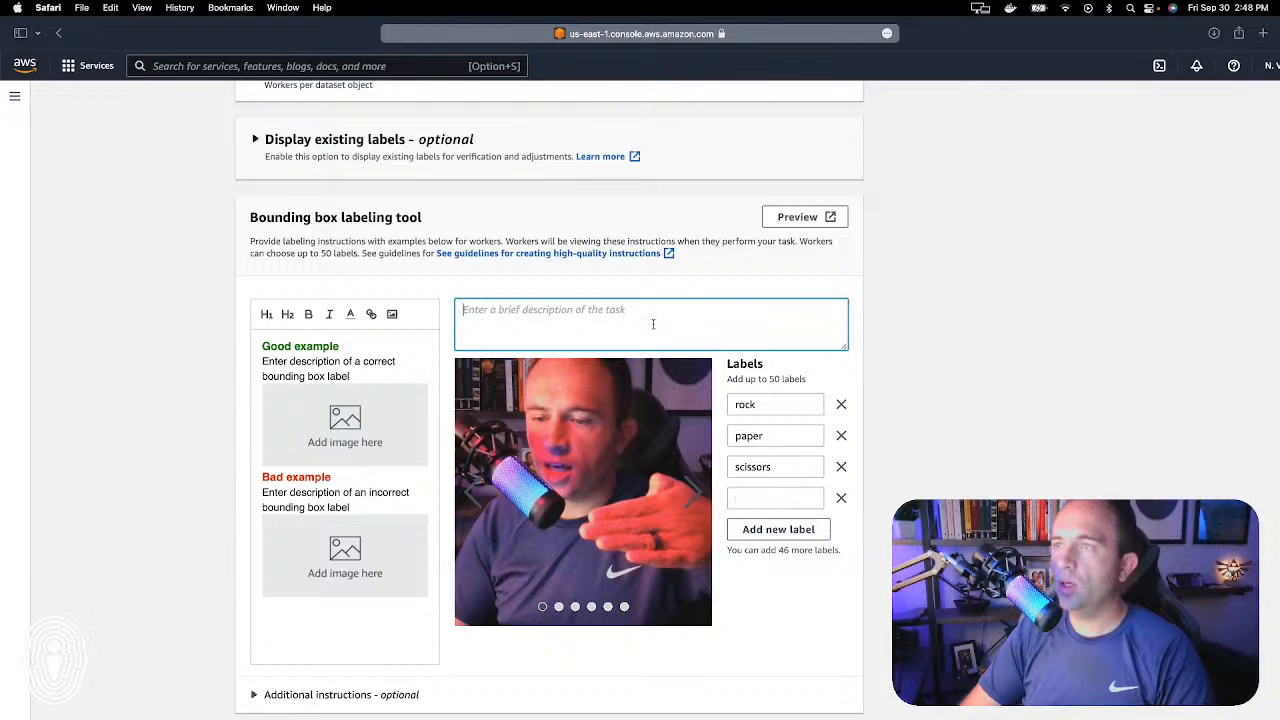
click(840, 496)
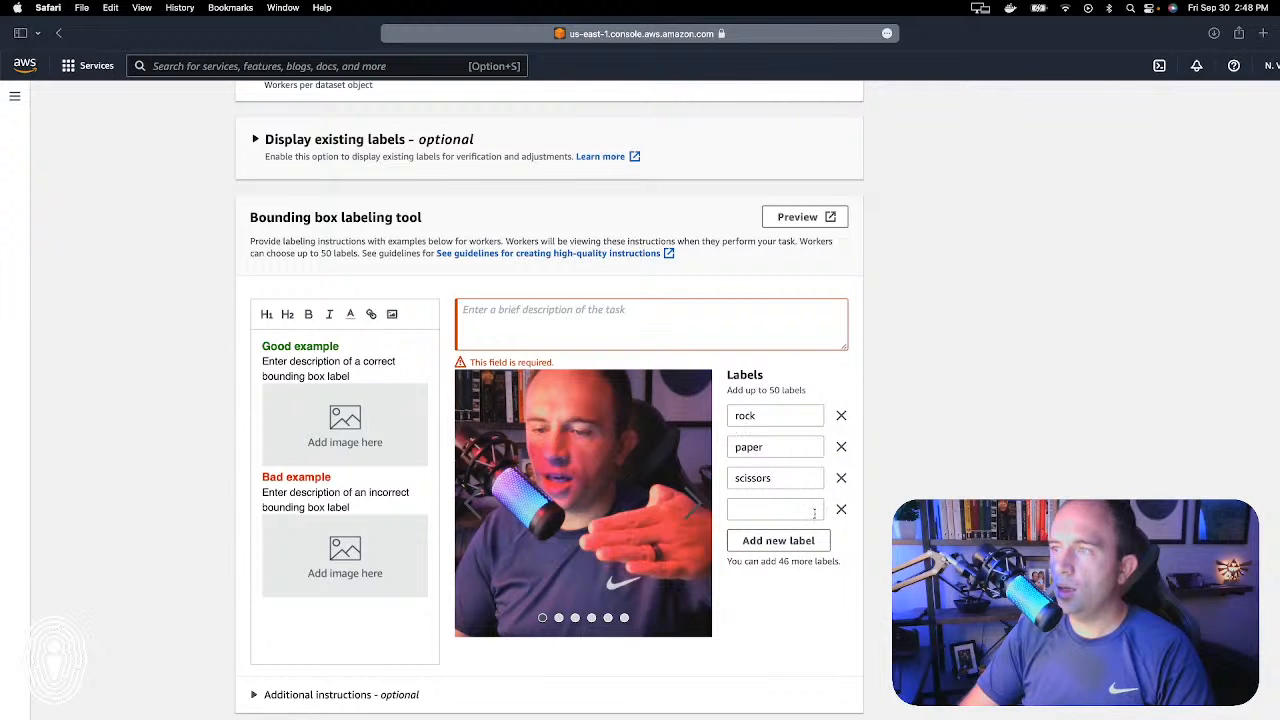
click(841, 509)
Enter the brief task description "Please draw a rectangular bounding box around the image you see"
click(605, 319)
text(Labeli)
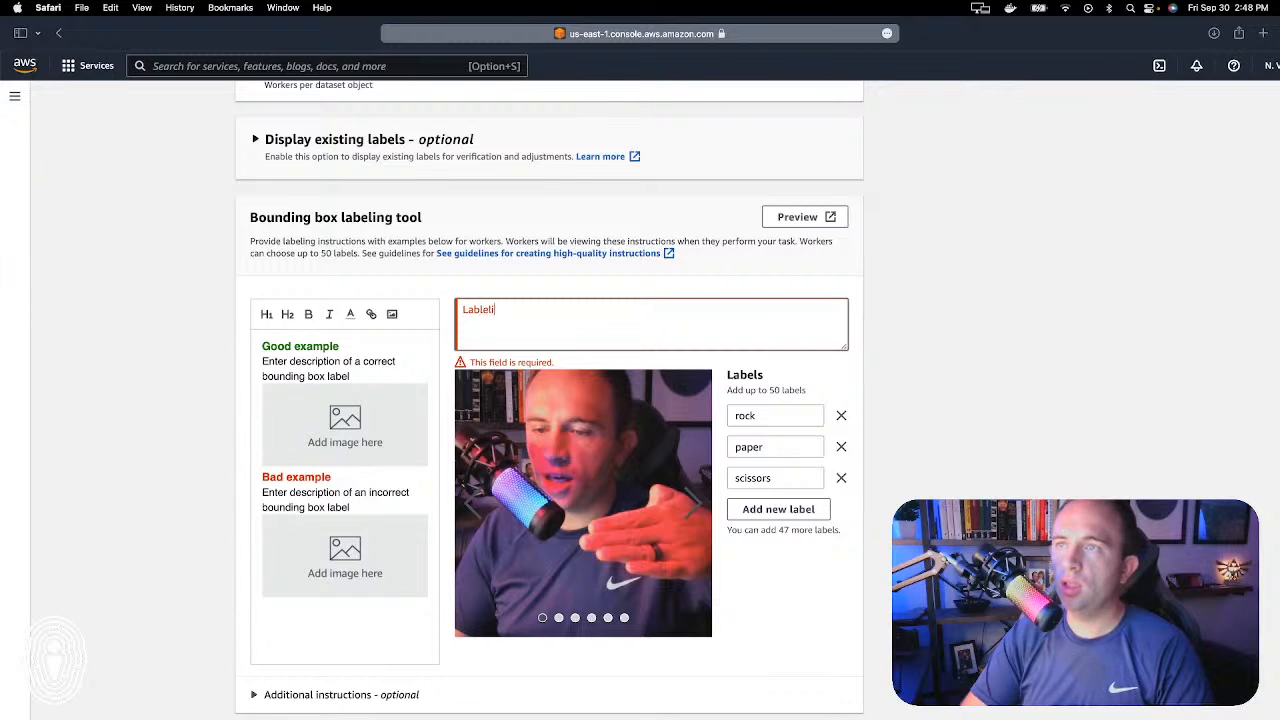
key(BackSpace)
key(BackSpace)
key(BackSpace)
key(BackSpace)
key(BackSpace)
key(BackSpace)
text(Please)
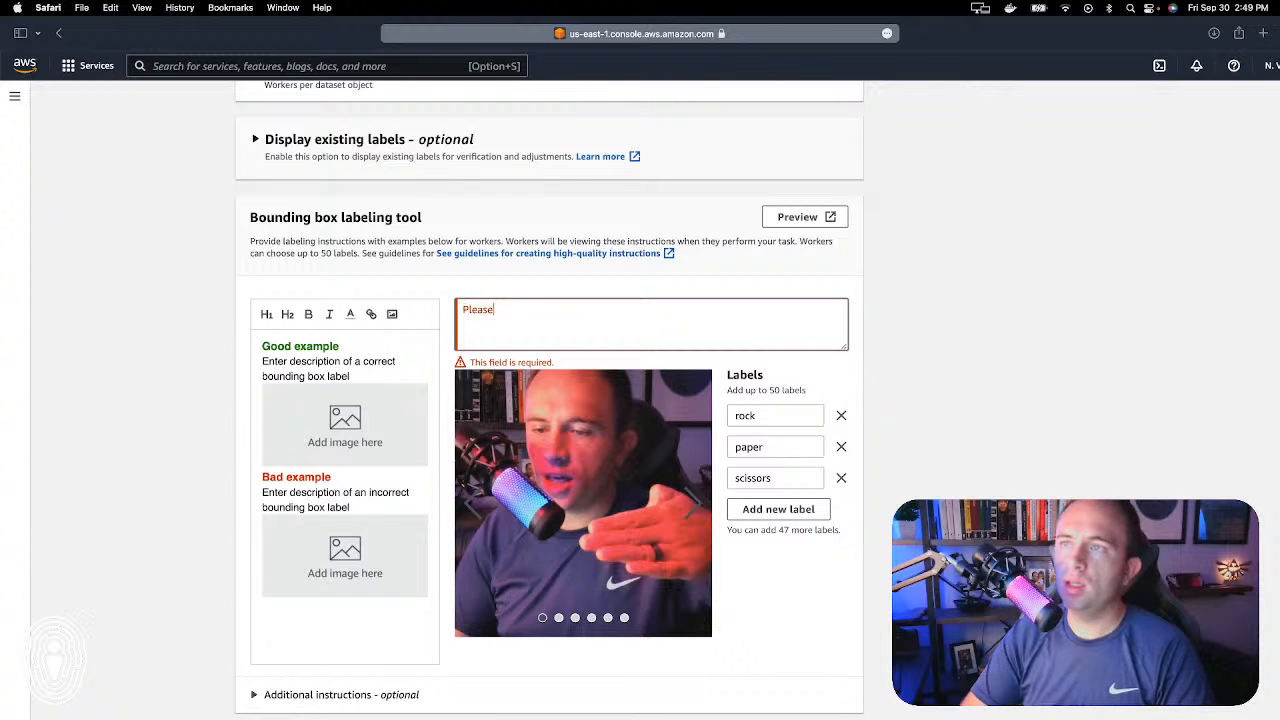
text( draw a )
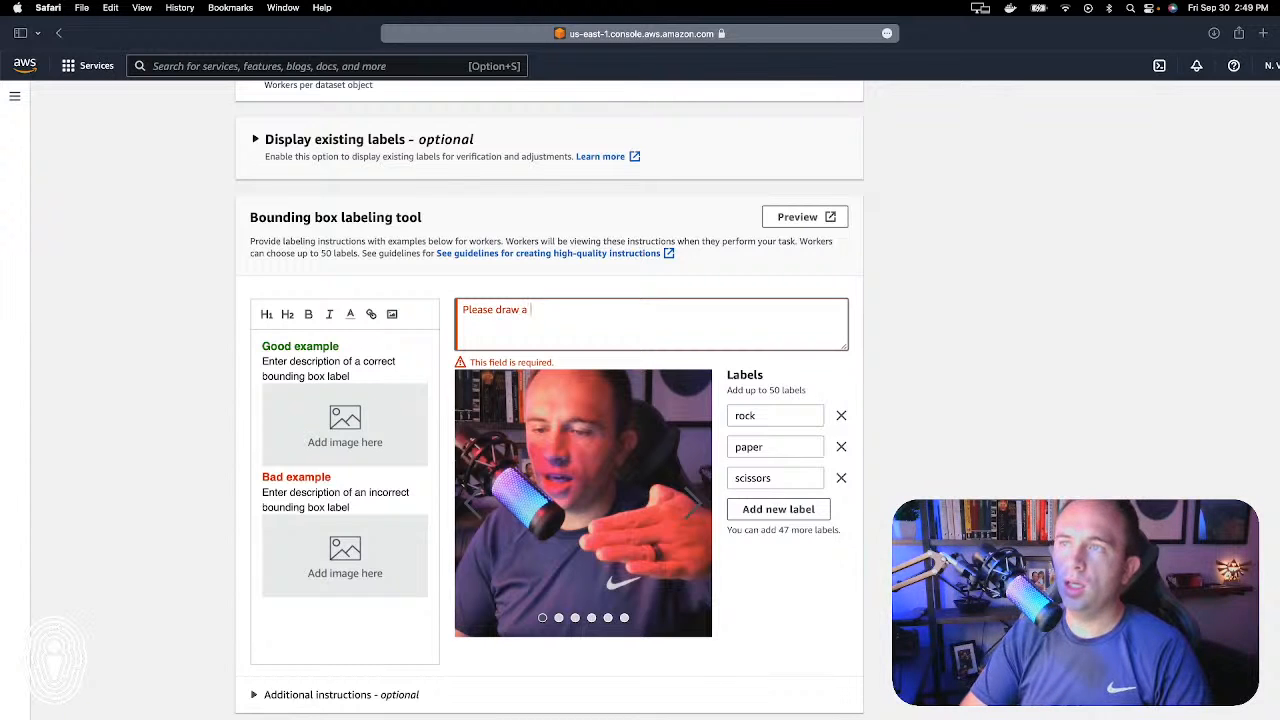
text(rectangular boudnin)
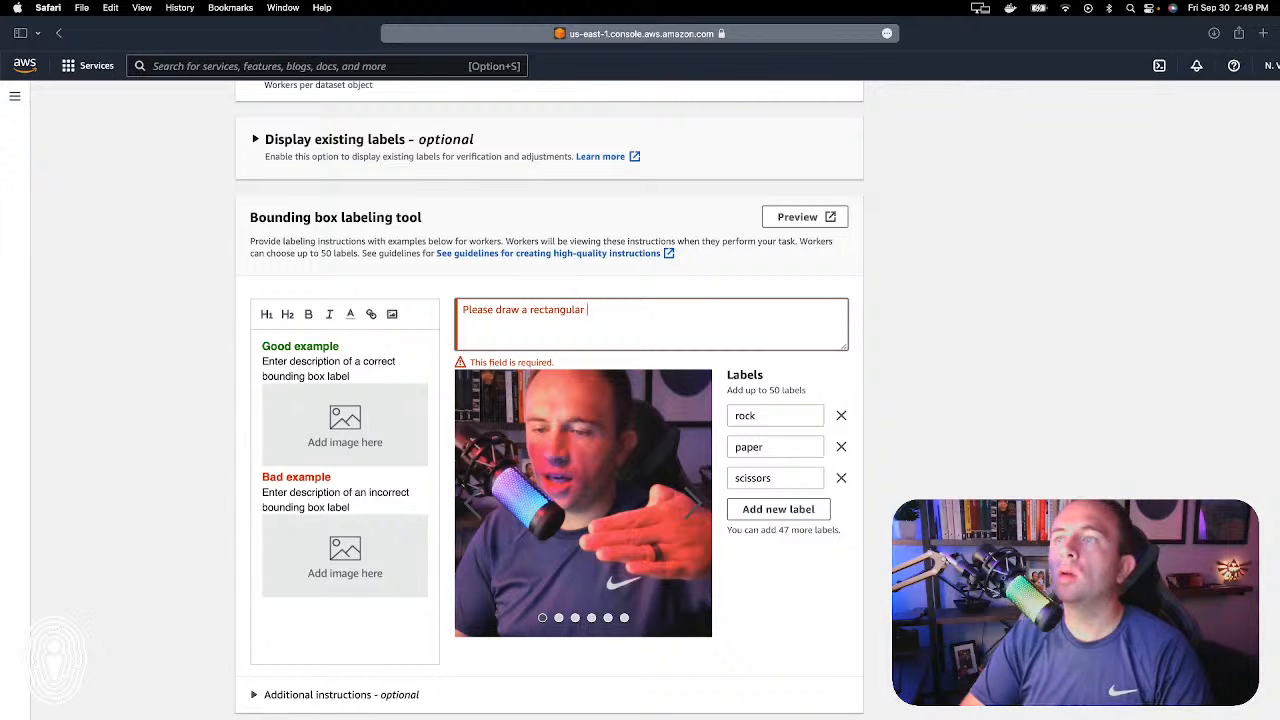
key(BackSpace)
key(BackSpace)
key(BackSpace)
key(BackSpace)
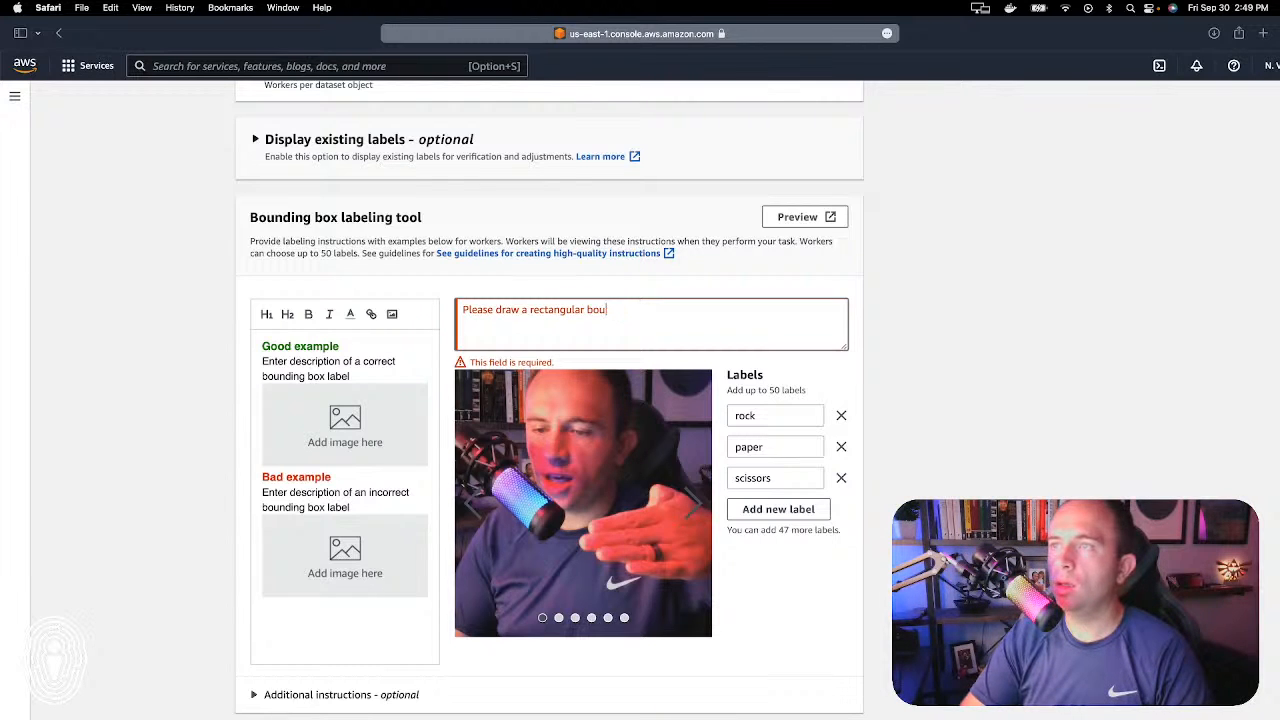
text(nding box around )
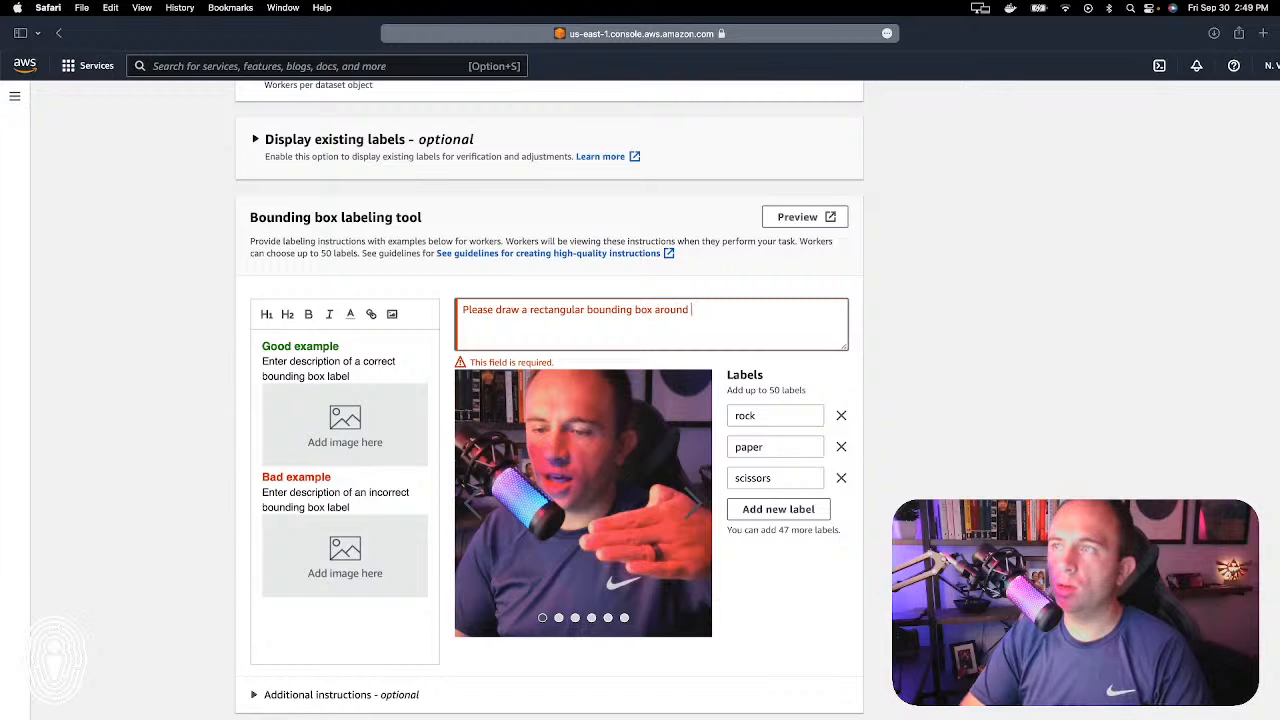
text(the image you see)
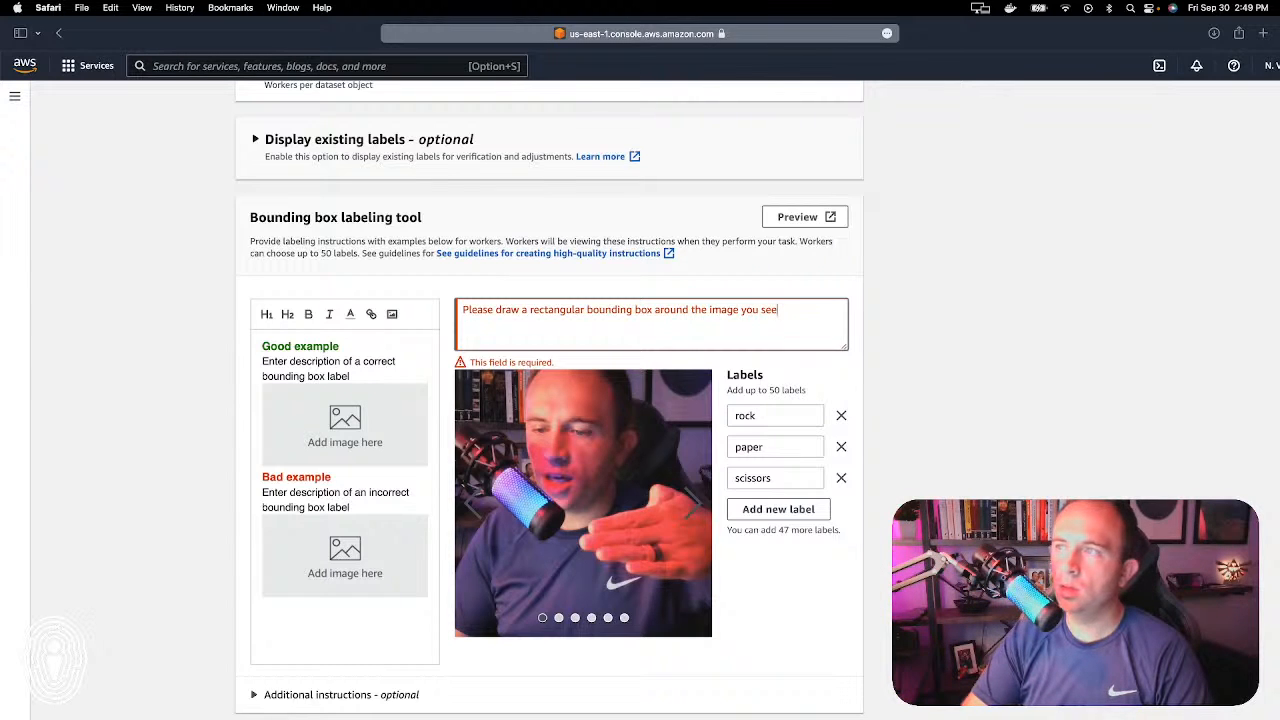
Reword the brief task description as: Please draw a rectangular bounding box around the "object" you see in the image
key(BackSpace)
key(BackSpace)
key(BackSpace)
key(BackSpace)
key(BackSpace)
key(BackSpace)
key(BackSpace)
key(BackSpace)
key(BackSpace)
key(BackSpace)
key(BackSpace)
key(BackSpace)
key(BackSpace)
key(BackSpace)
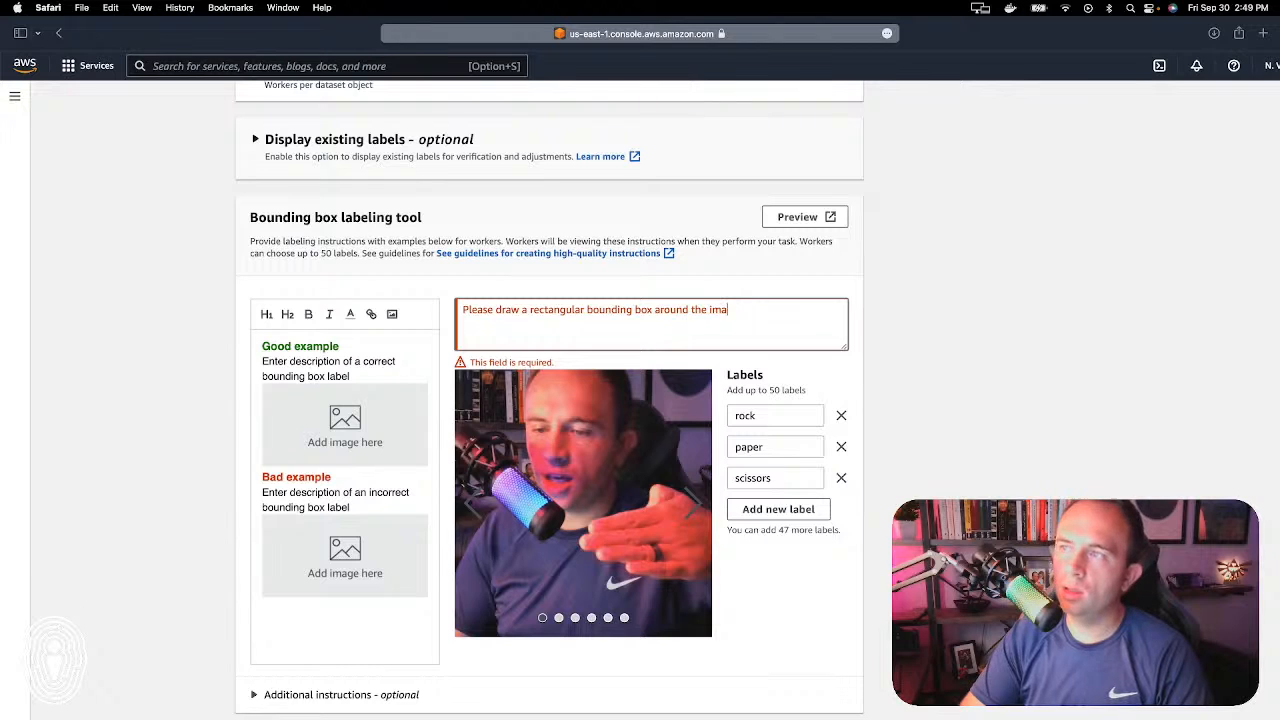
text(oj)
key(BackSpace)
text(bjec)
key(BackSpace)
key(BackSpace)
key(BackSpace)
key(BackSpace)
key(BackSpace)
key(BackSpace)
text("O)
key(BackSpace)
text(objec)
key(BackSpace)
key(BackSpace)
key(BackSpace)
key(BackSpace)
text(bject you see)
key(BackSpace)
key(BackSpace)
key(BackSpace)
key(BackSpace)
key(BackSpace)
key(BackSpace)
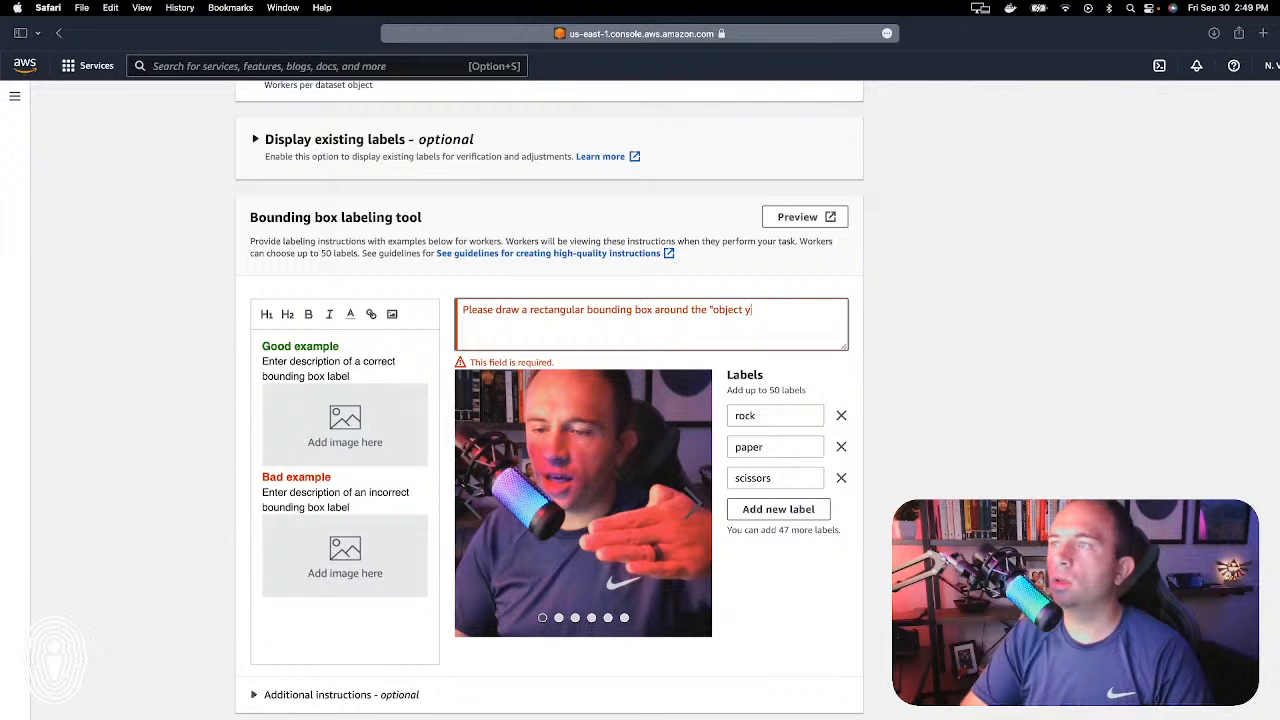
text(you)
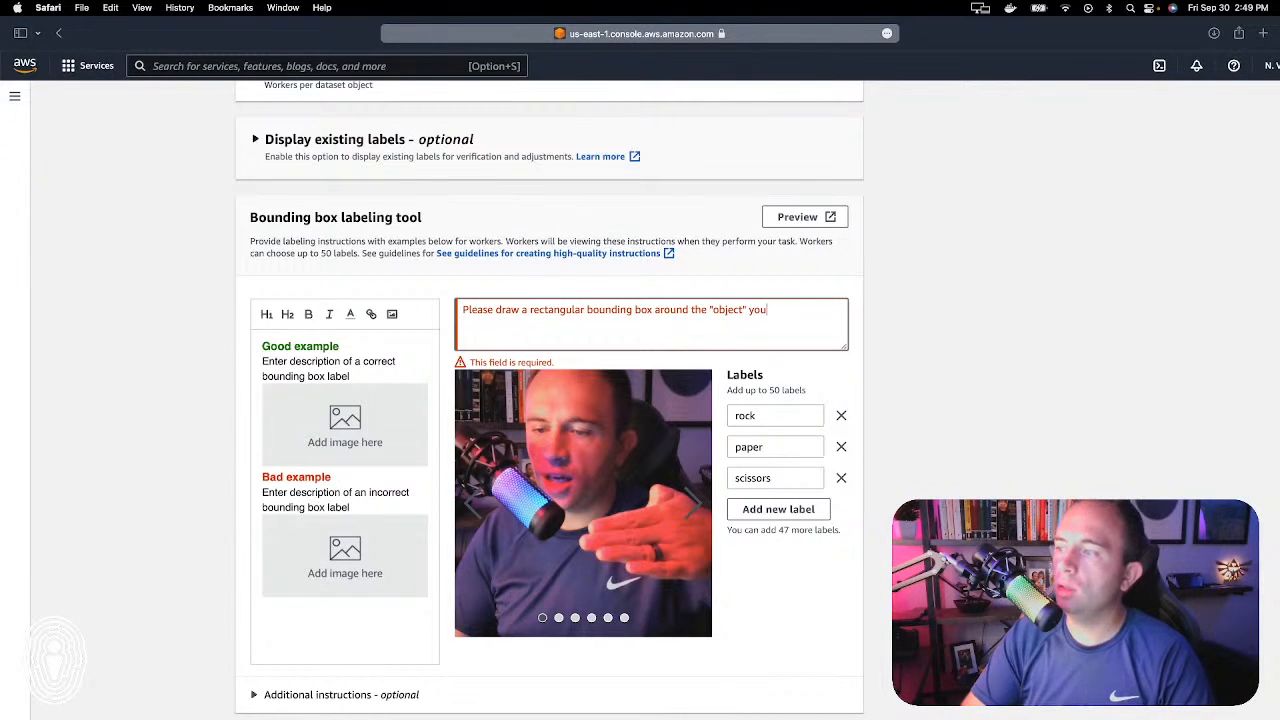
text( see in the image)
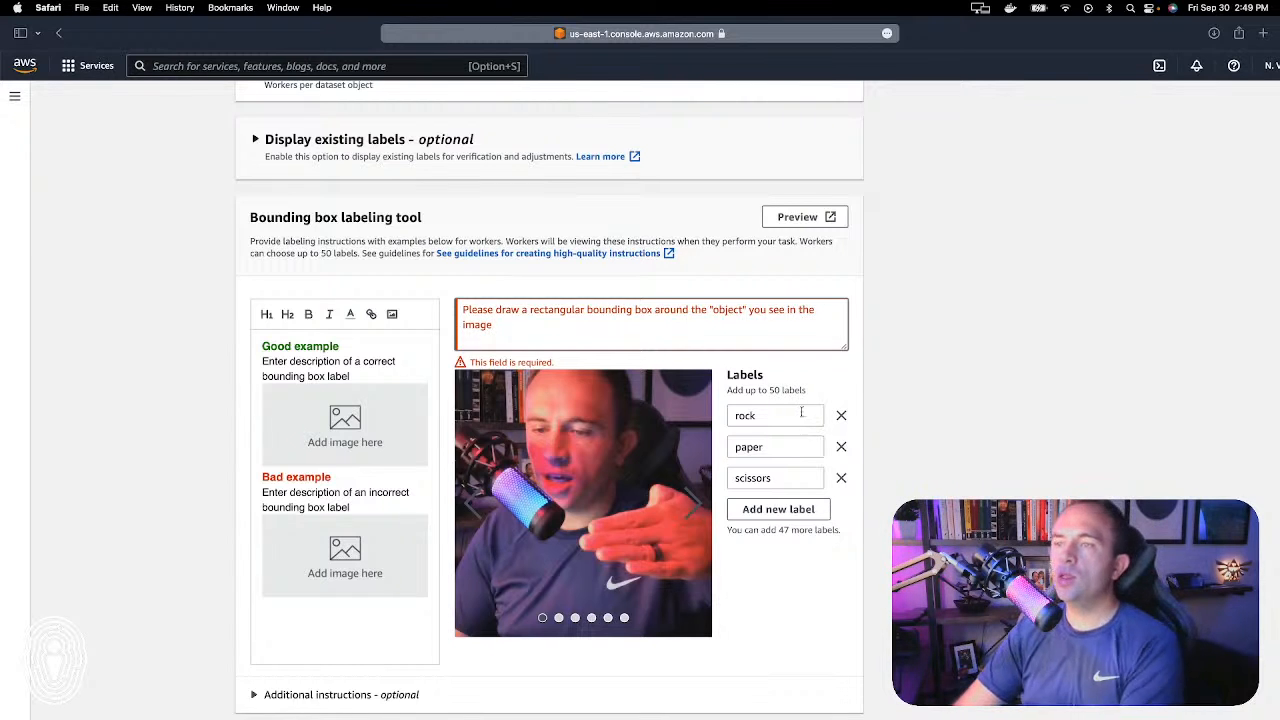
Browse through several sample dataset images in the bounding box labeling tool
scroll(801, 411, down, 2)
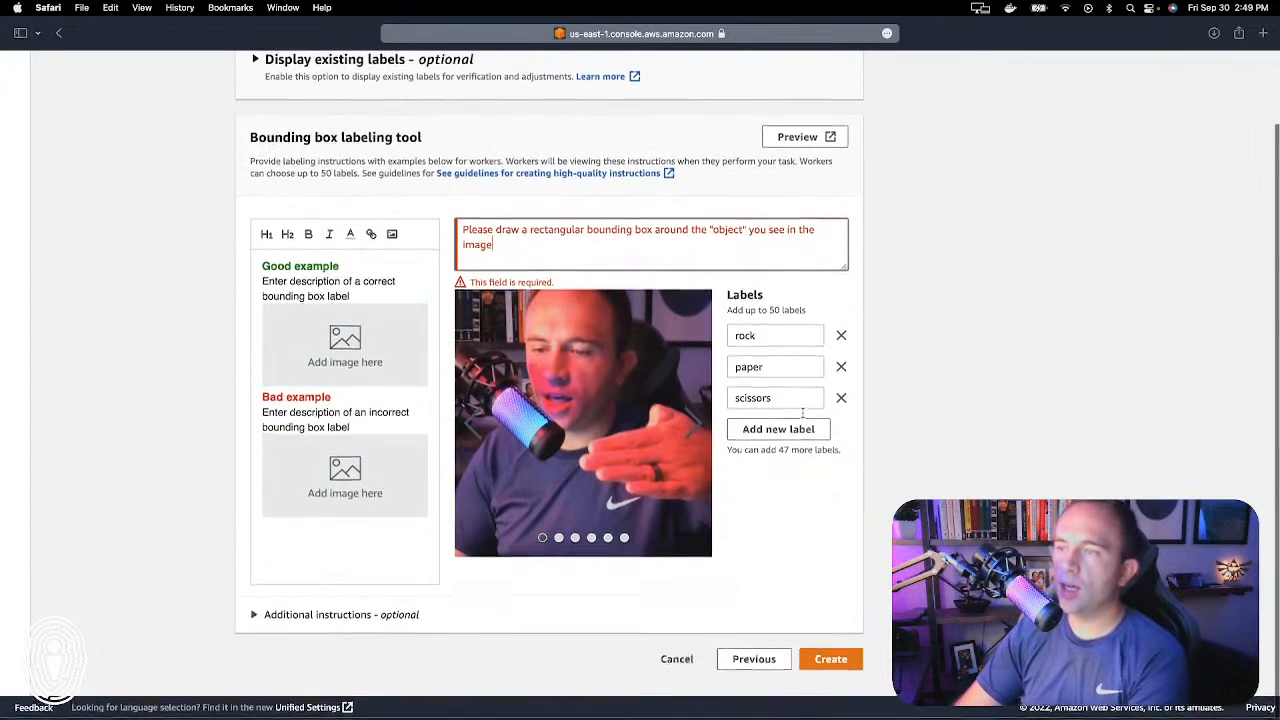
click(574, 532)
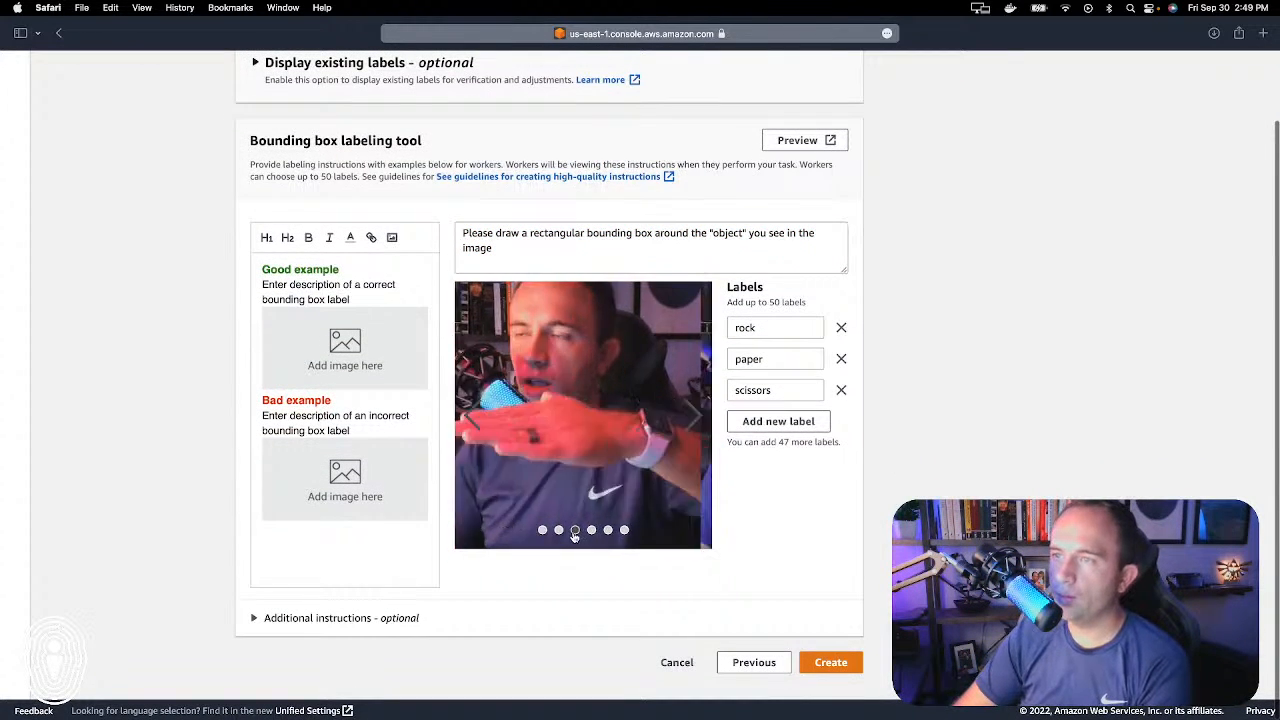
click(592, 531)
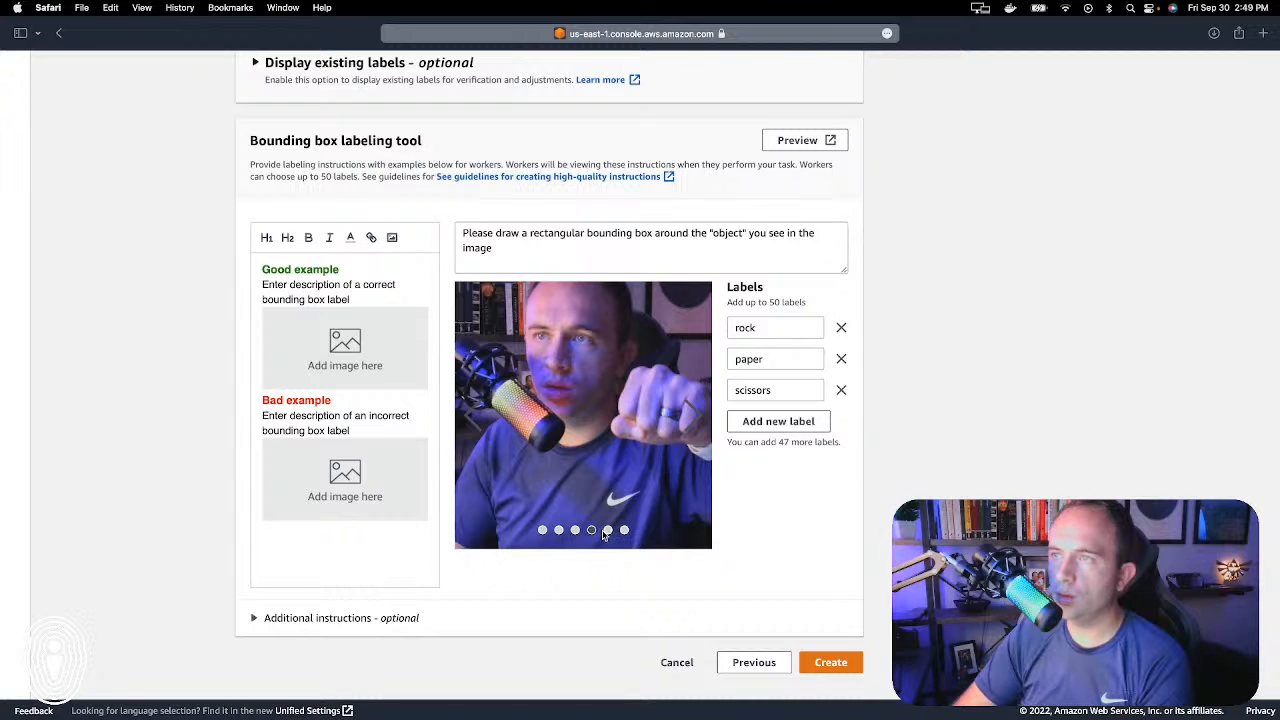
click(623, 531)
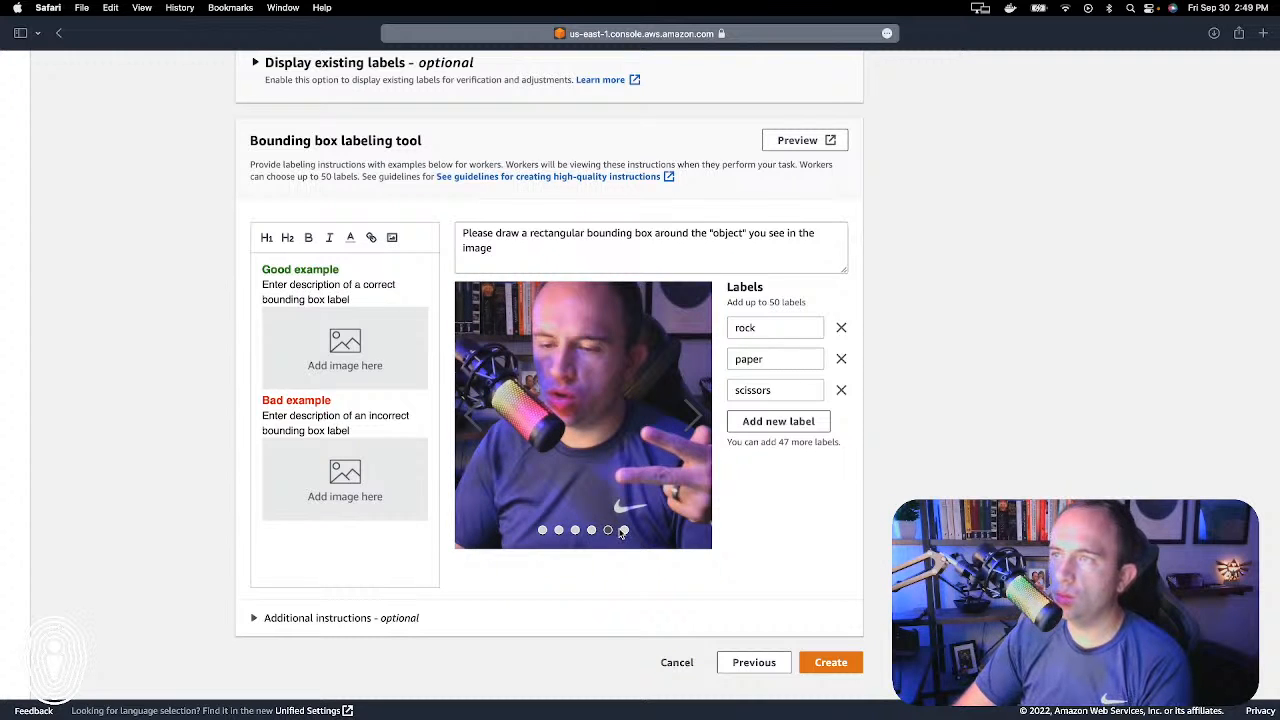
Expand and review the optional additional instructions with their good and bad examples, and create the labeling job
click(346, 618)
scroll(345, 617, down, 5)
scroll(344, 617, down, 3)
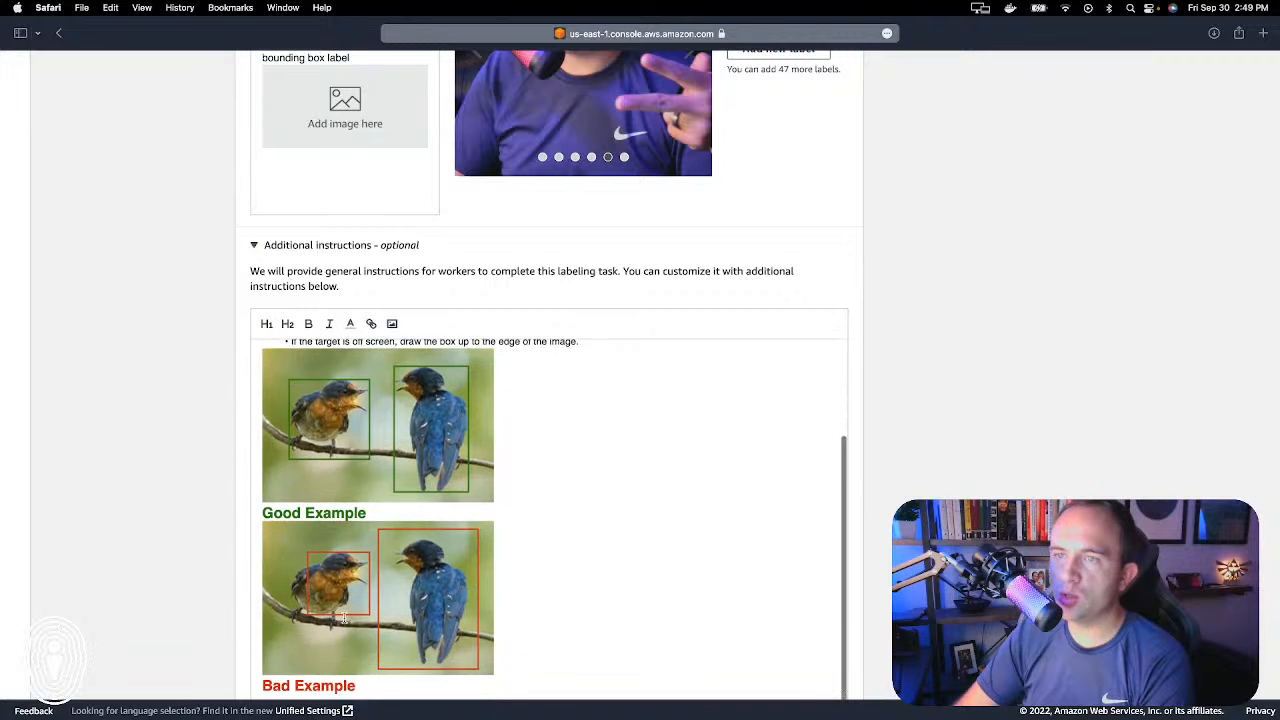
scroll(203, 517, down, 2)
scroll(436, 418, up, 4)
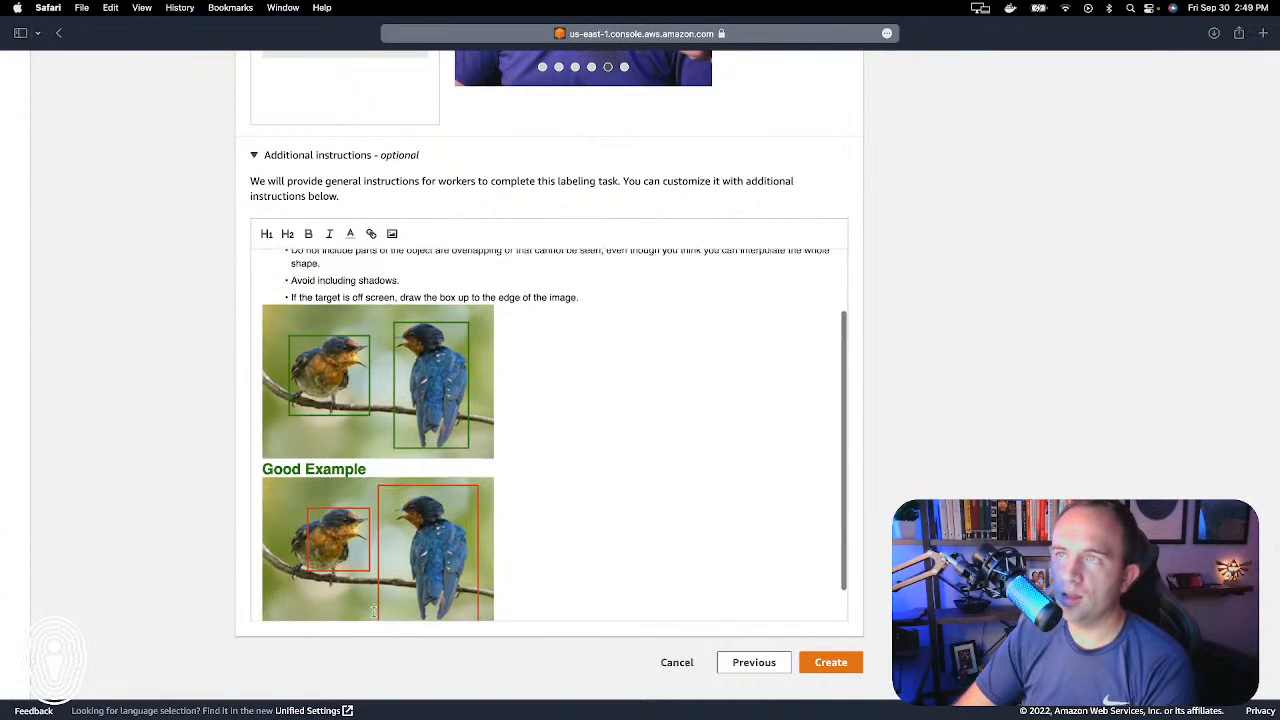
scroll(158, 467, up, 1)
scroll(158, 467, down, 1)
click(824, 662)
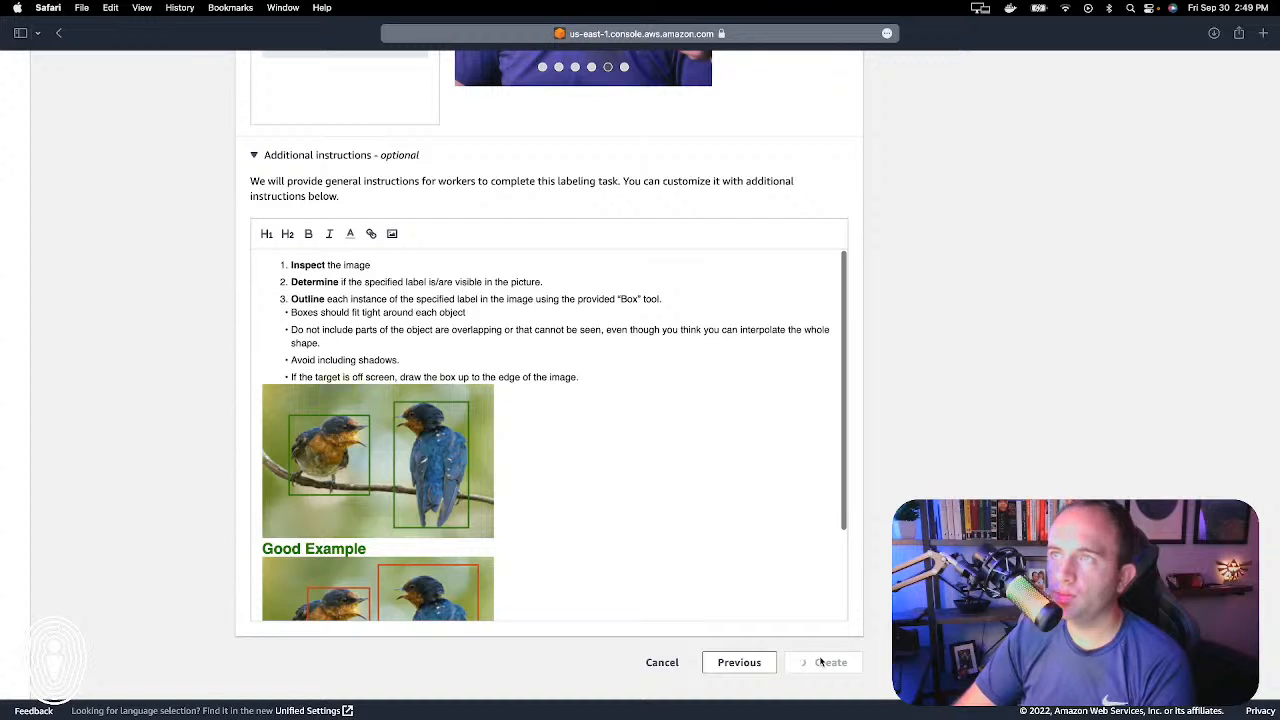
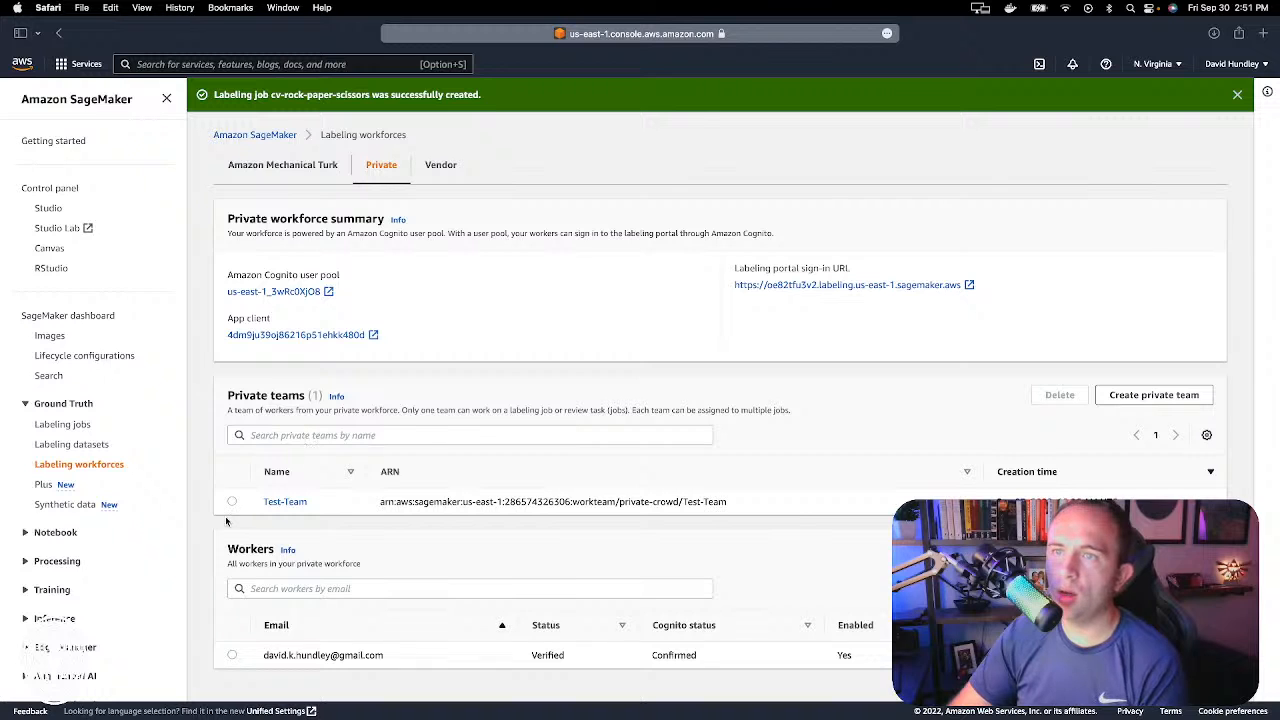
Delete the private team Test-Team and disable the existing worker in the private workforce
click(231, 503)
click(1060, 395)
scroll(565, 406, down, 2)
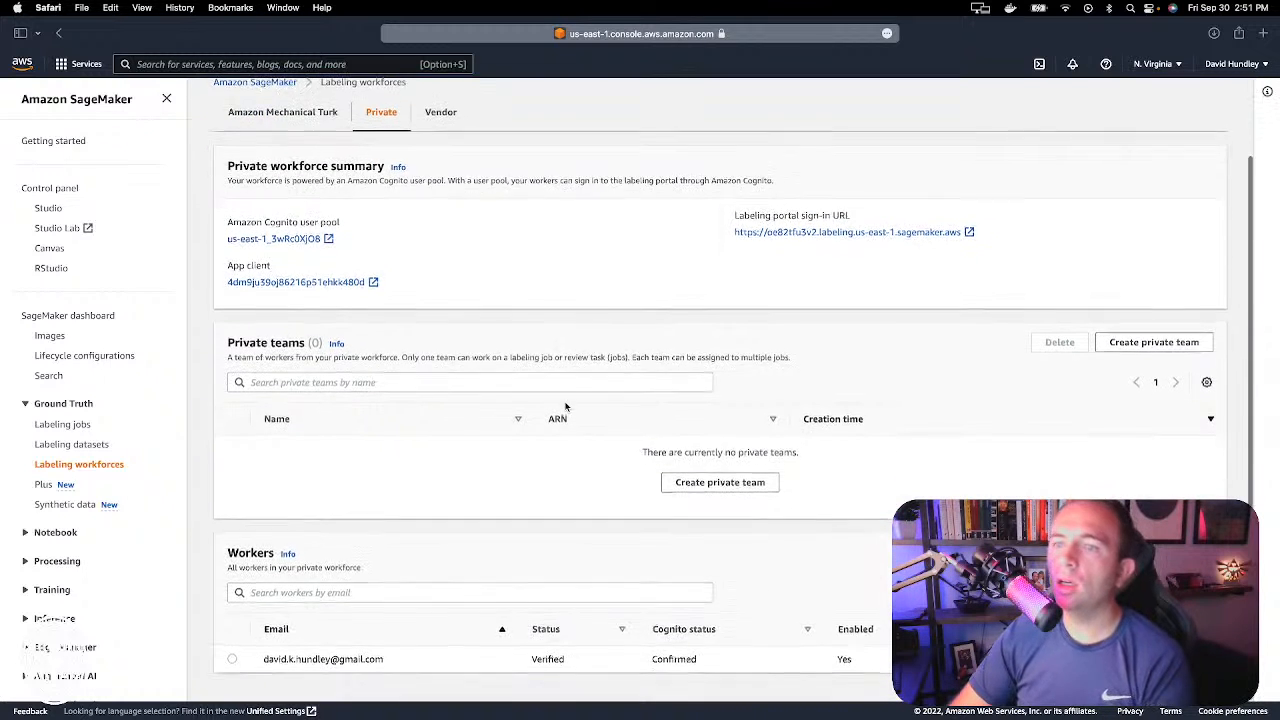
click(232, 661)
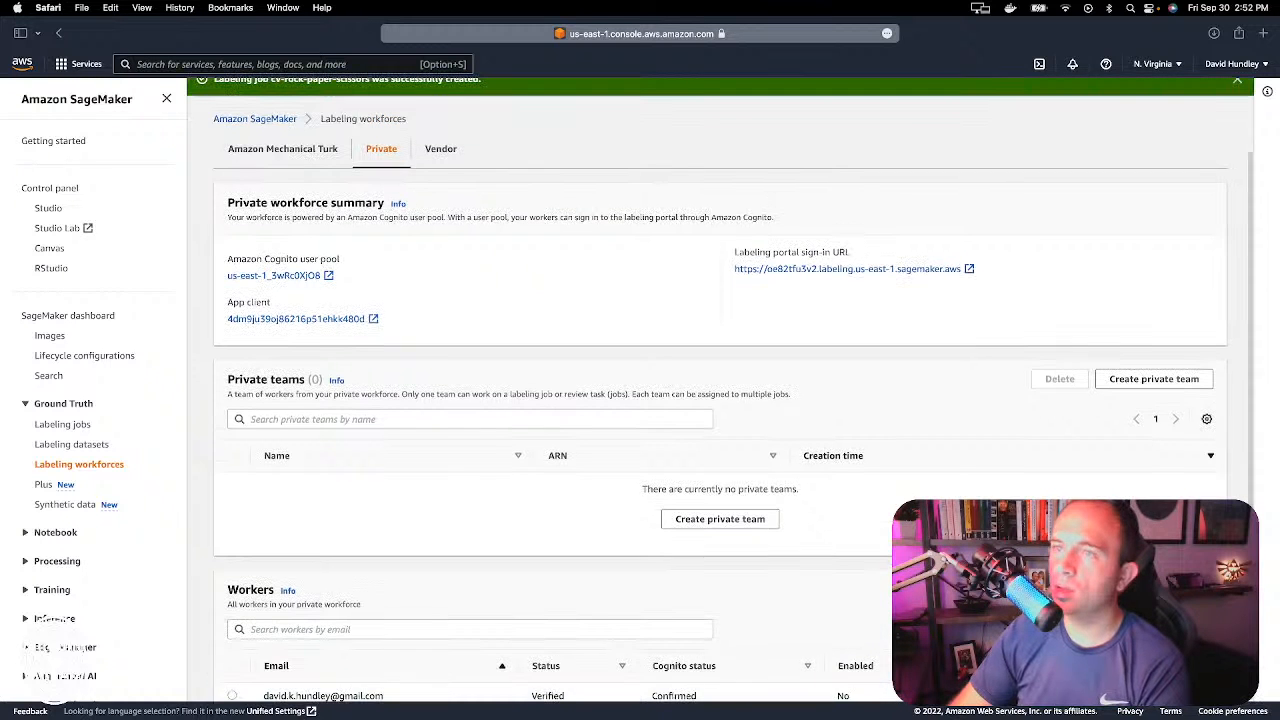
scroll(716, 481, up, 2)
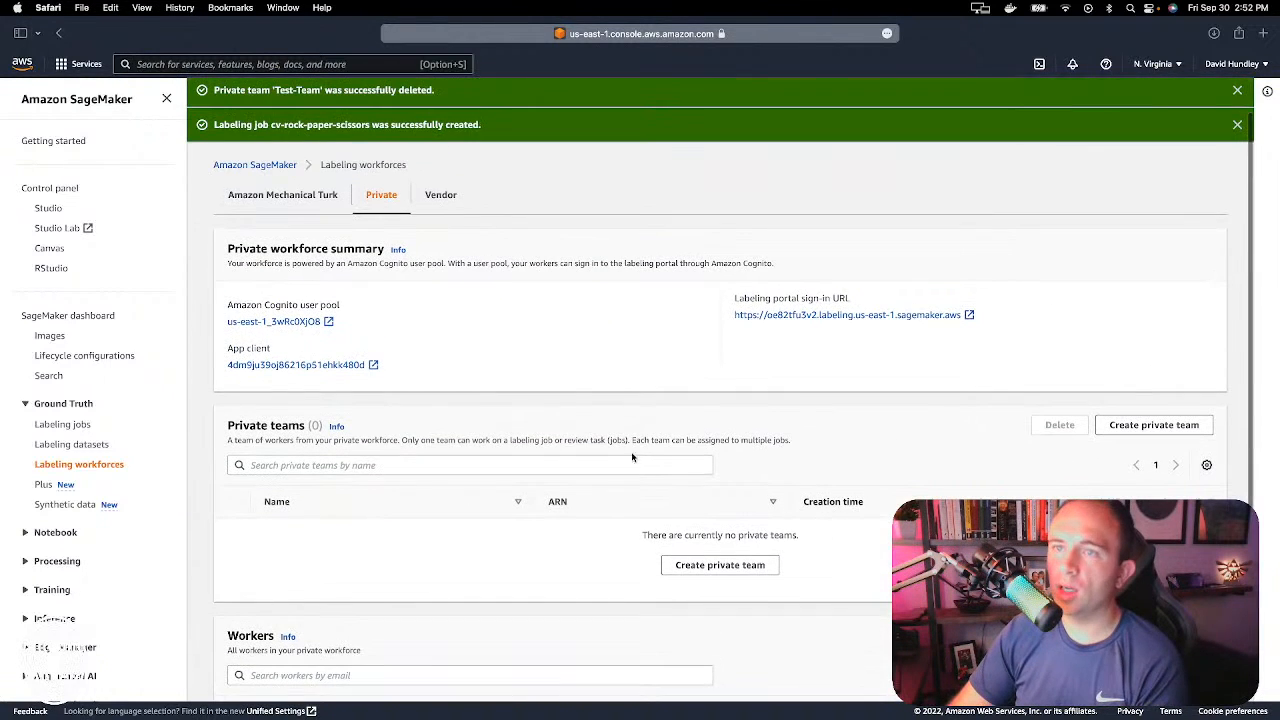
Start a new private team and name it my-cv-rps-team
click(538, 464)
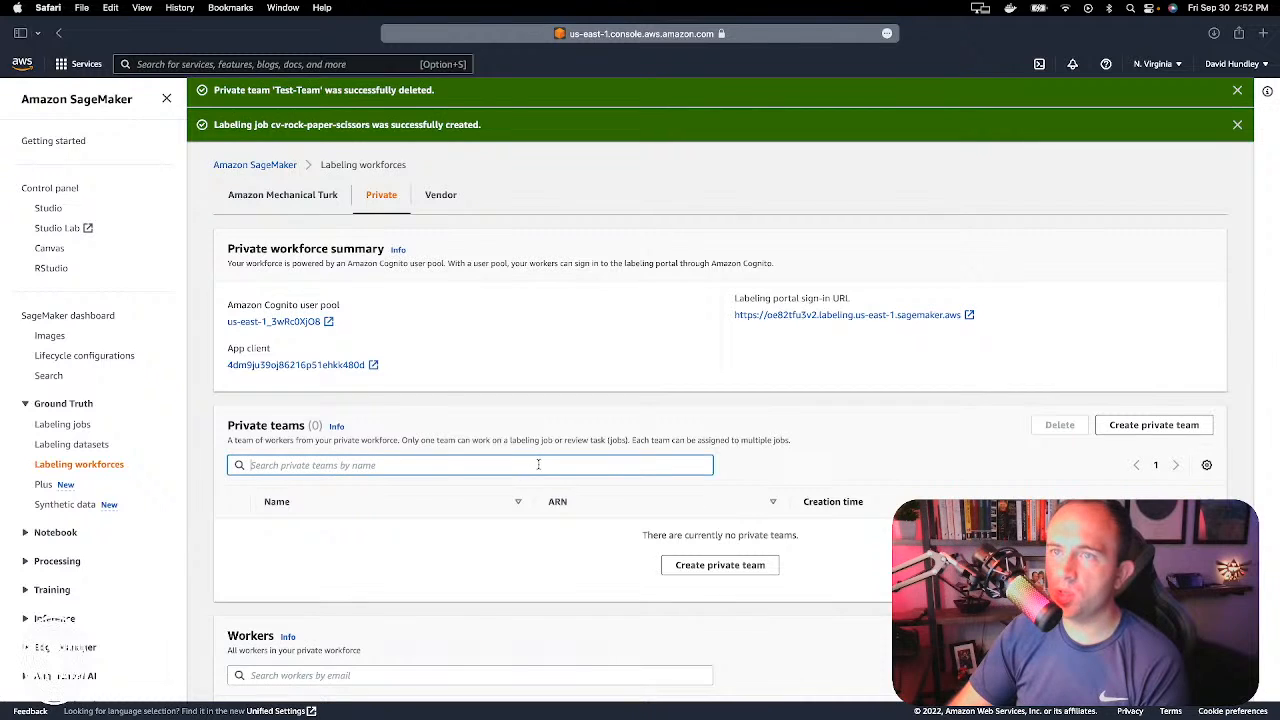
click(722, 566)
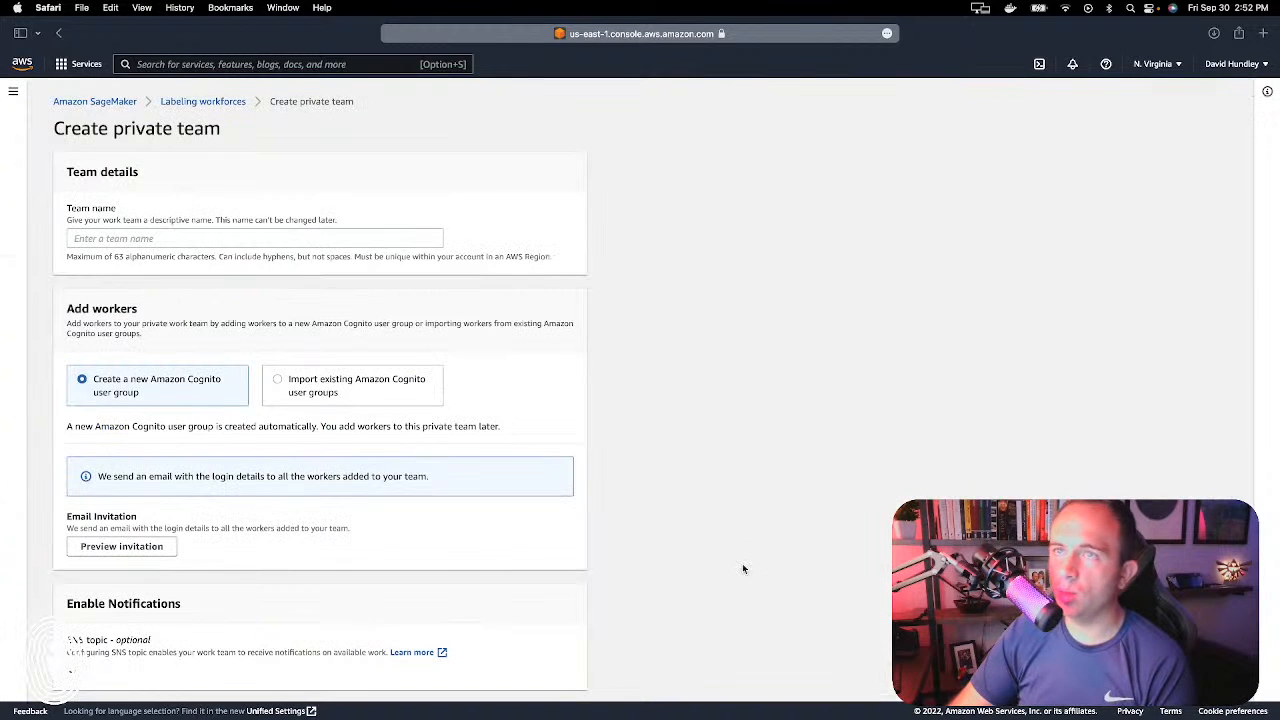
click(231, 237)
text(my-cv)
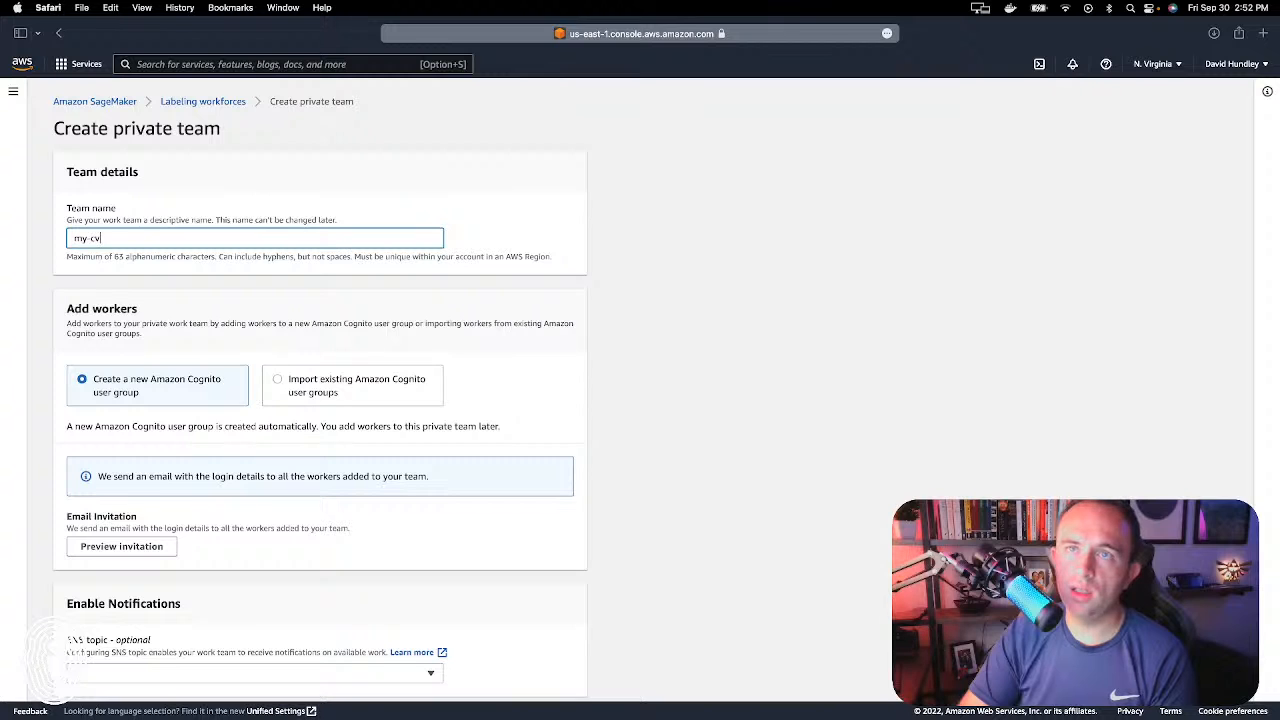
text(-rps-team)
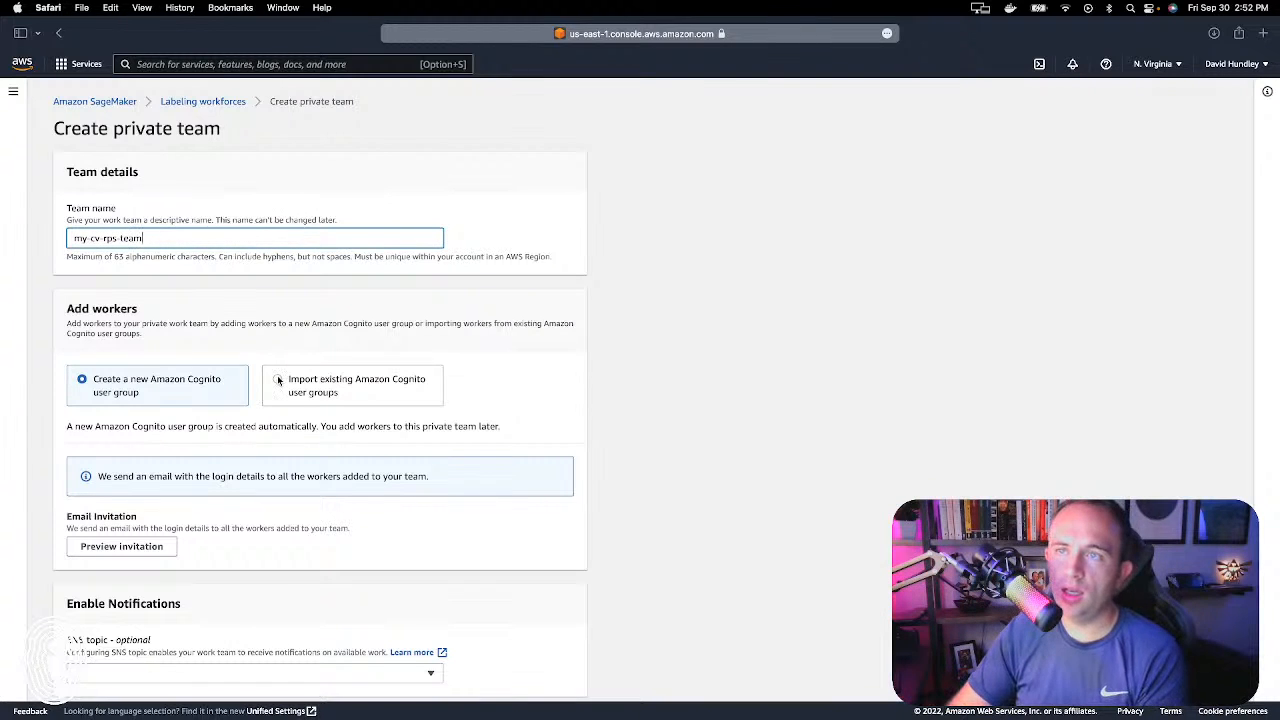
Preview the worker invitation email, and create the private team with a new Amazon Cognito user group
scroll(320, 391, down, 2)
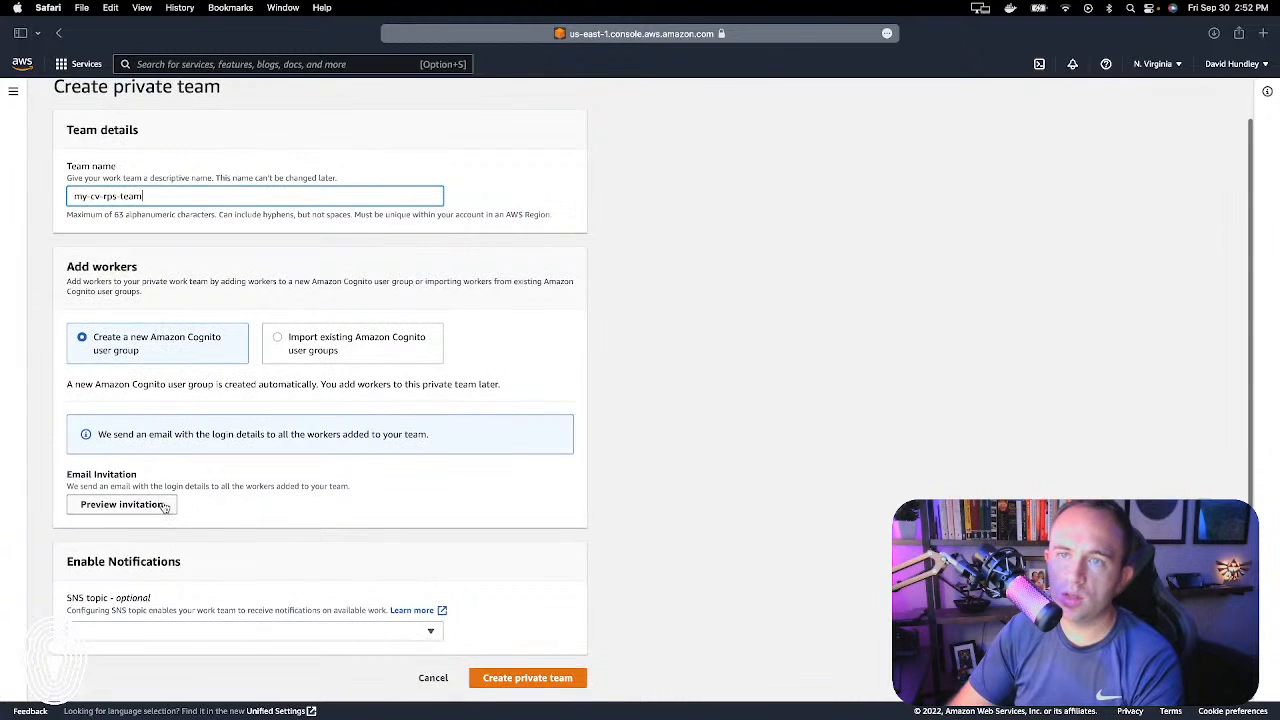
click(161, 504)
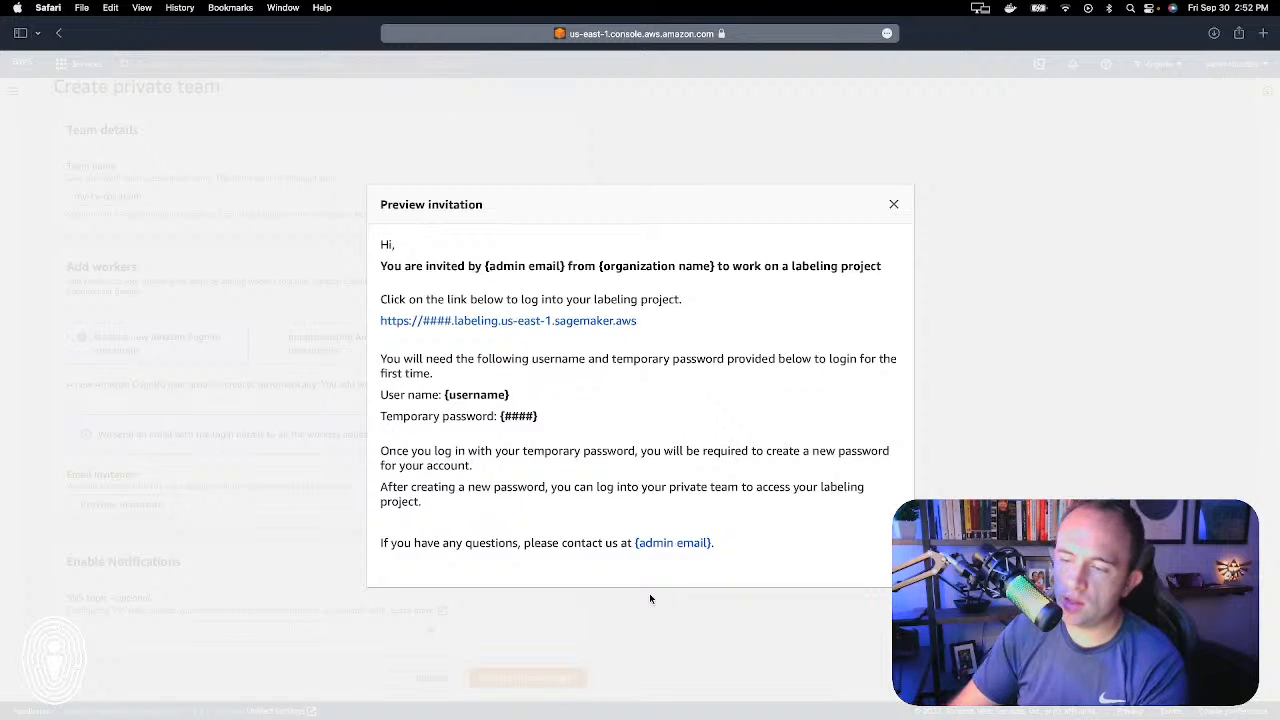
click(894, 204)
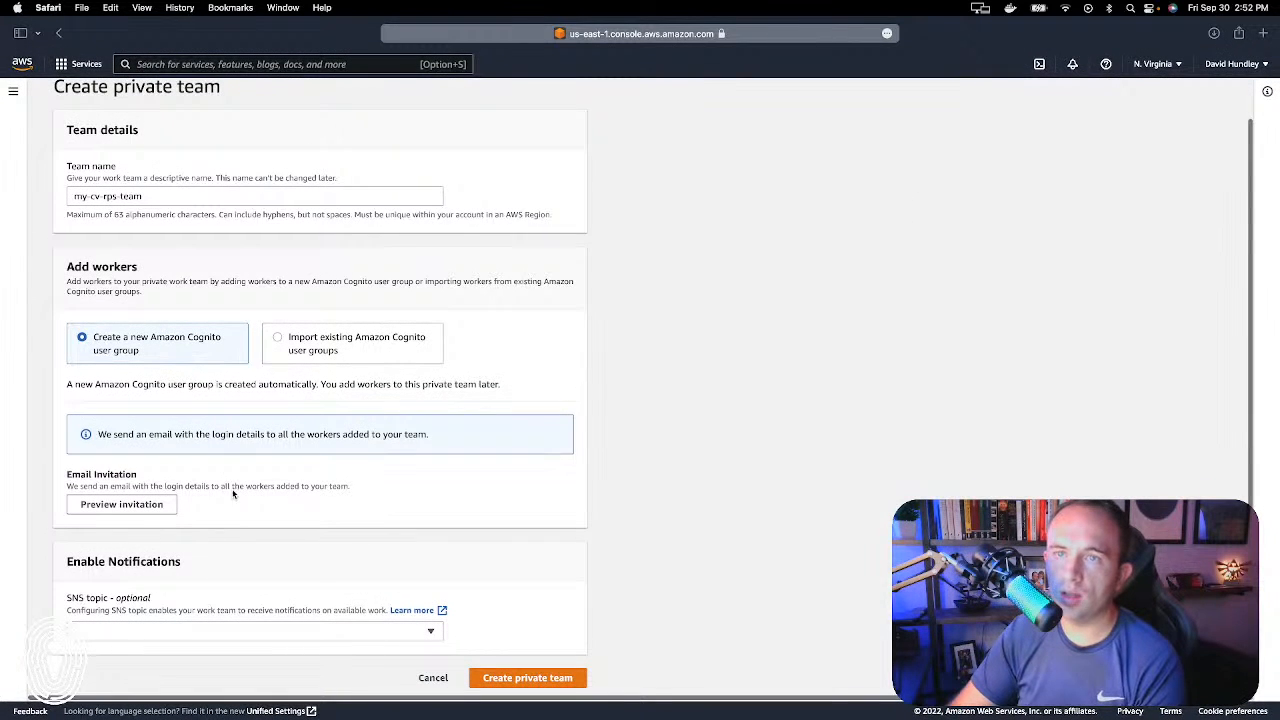
click(556, 674)
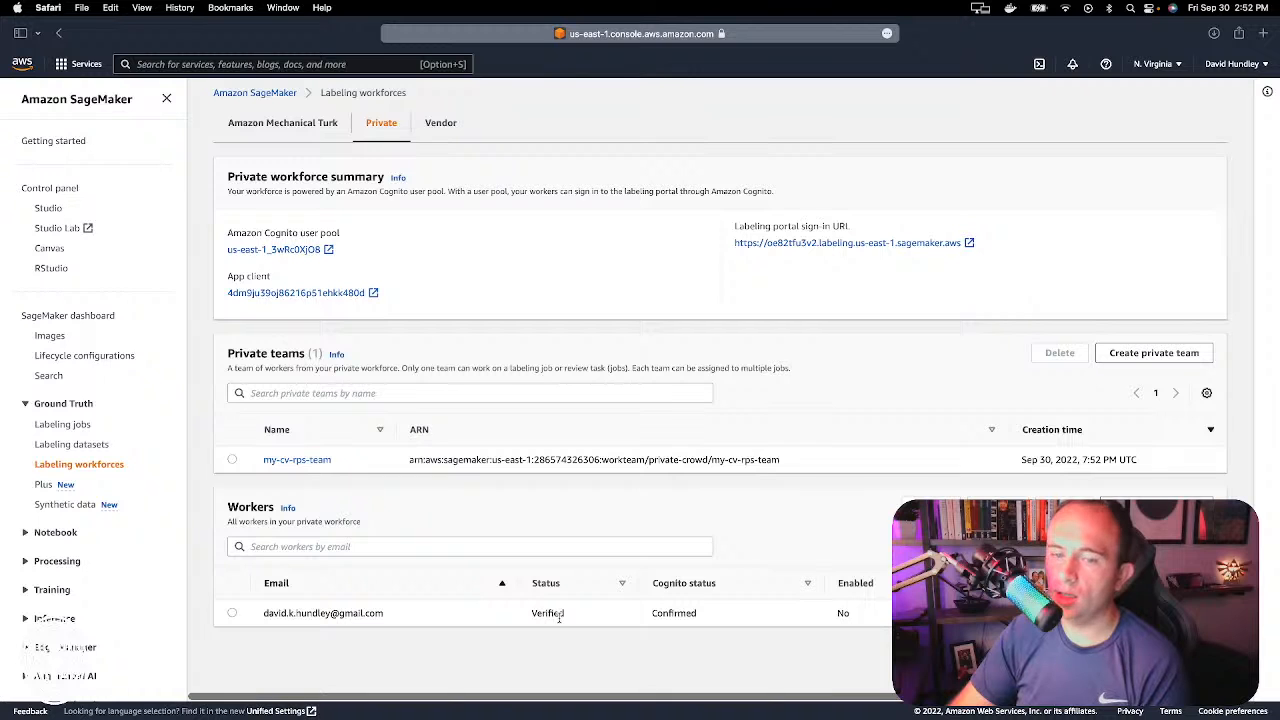
Delete the disabled worker from the private workforce
click(232, 613)
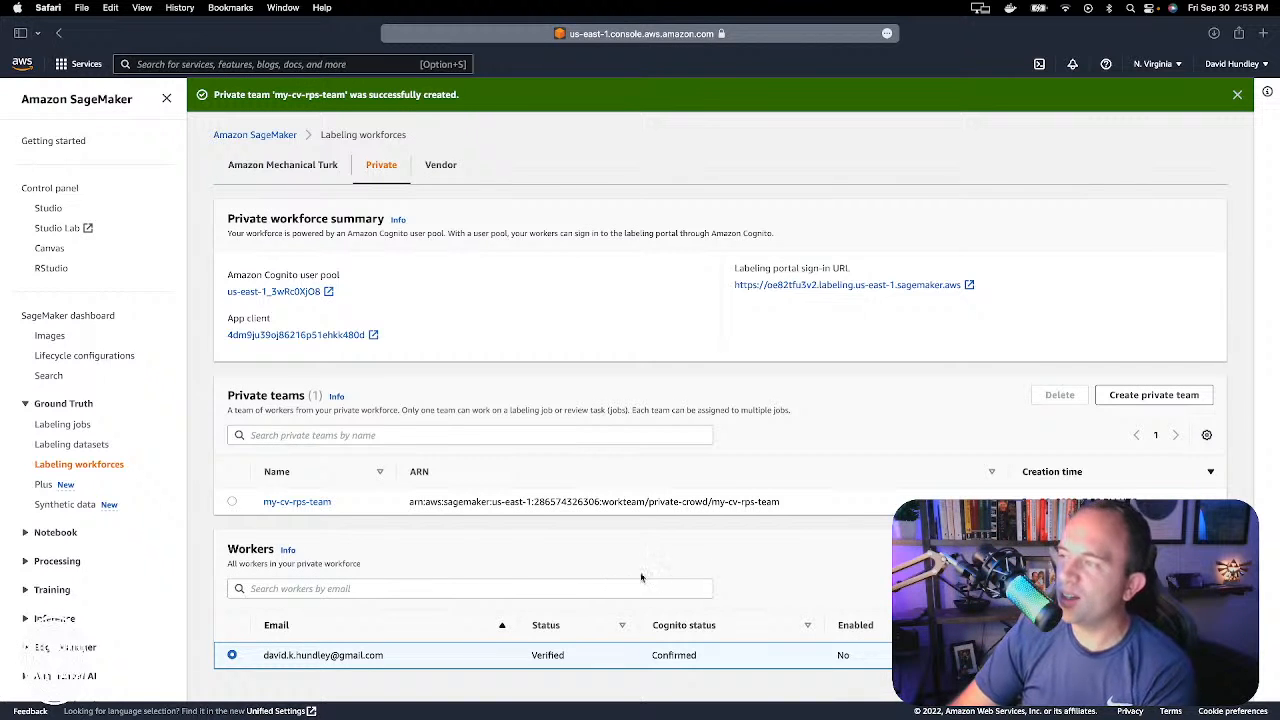
click(1040, 549)
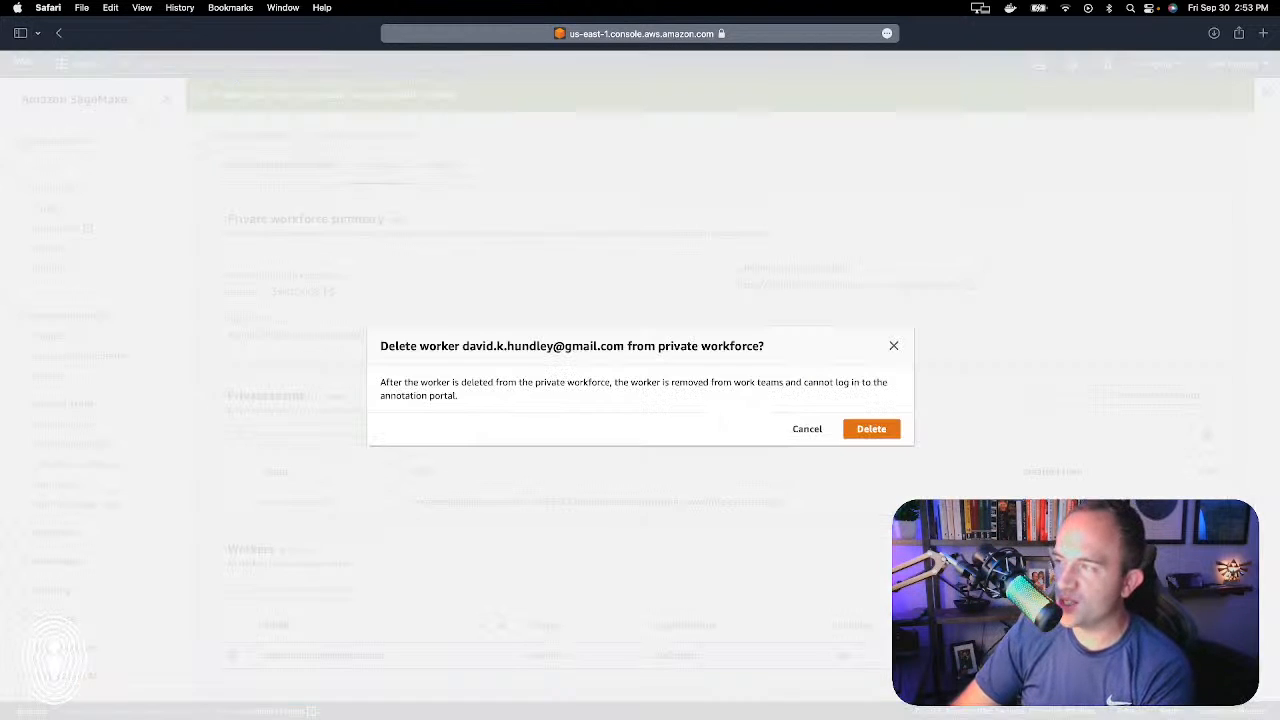
click(871, 429)
scroll(766, 503, down, 2)
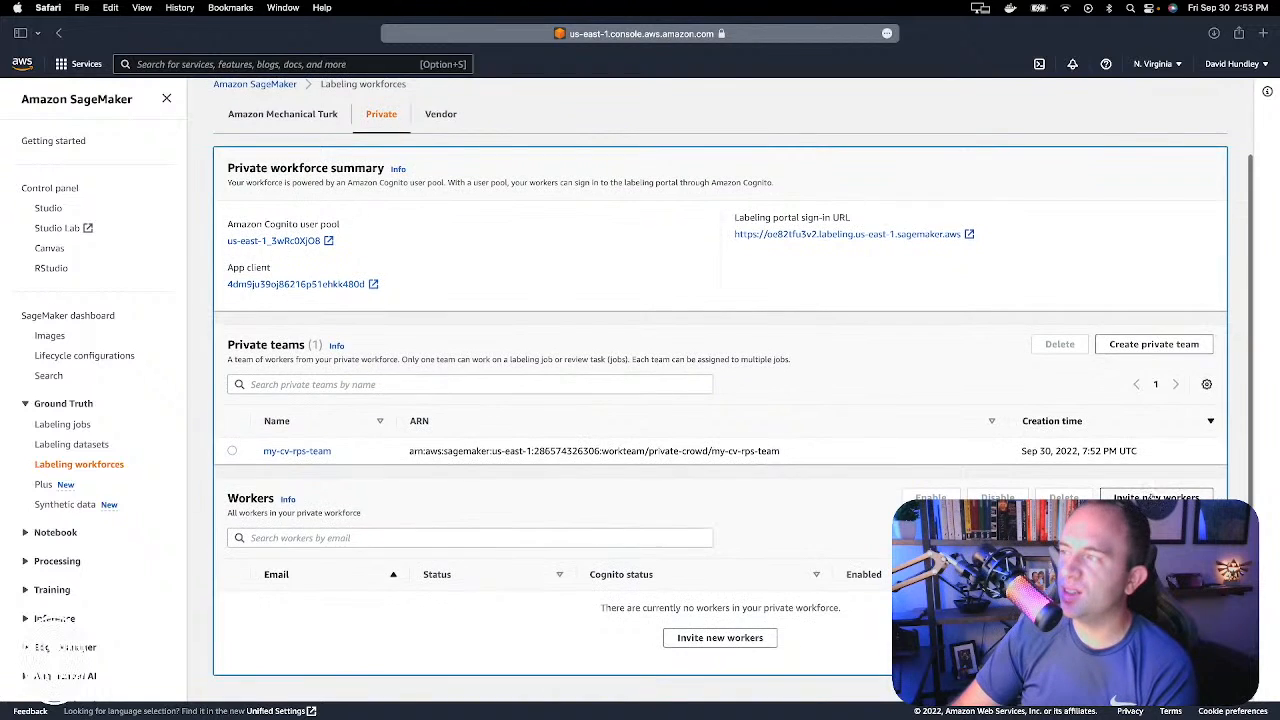
Invite a new worker to the private workforce by entering the worker's email address
click(1195, 494)
click(262, 247)
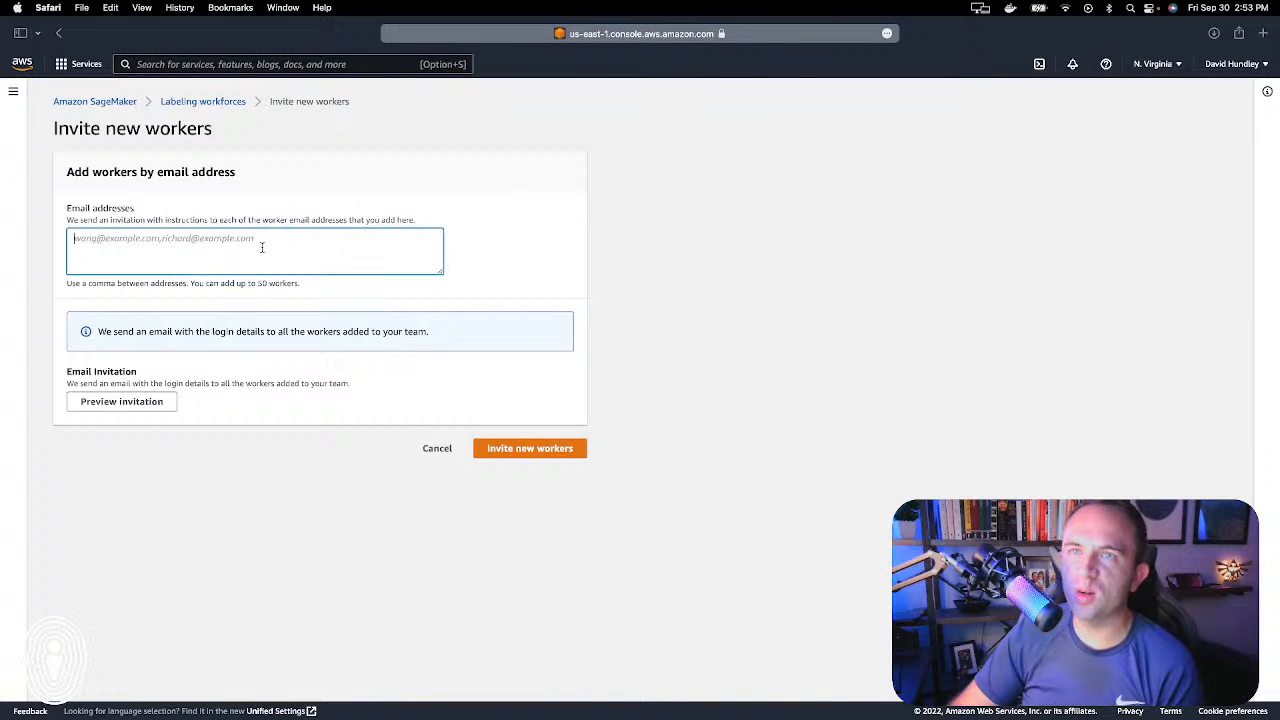
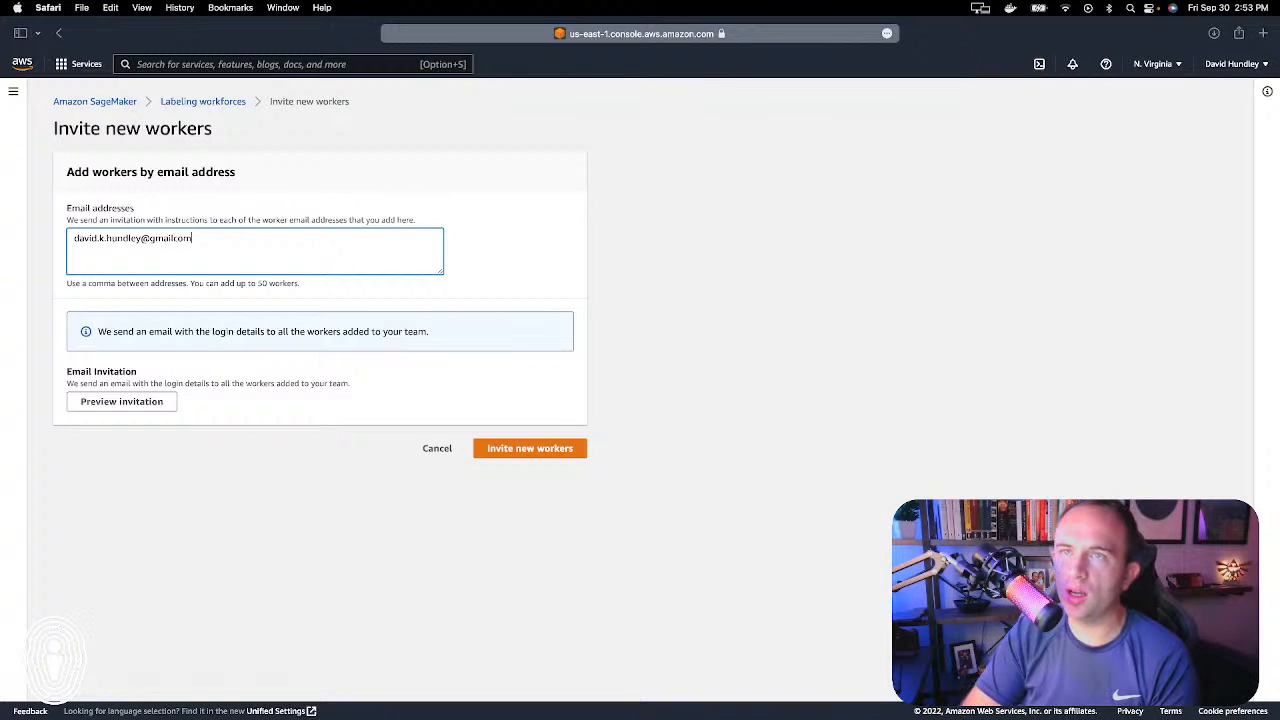
click(509, 452)
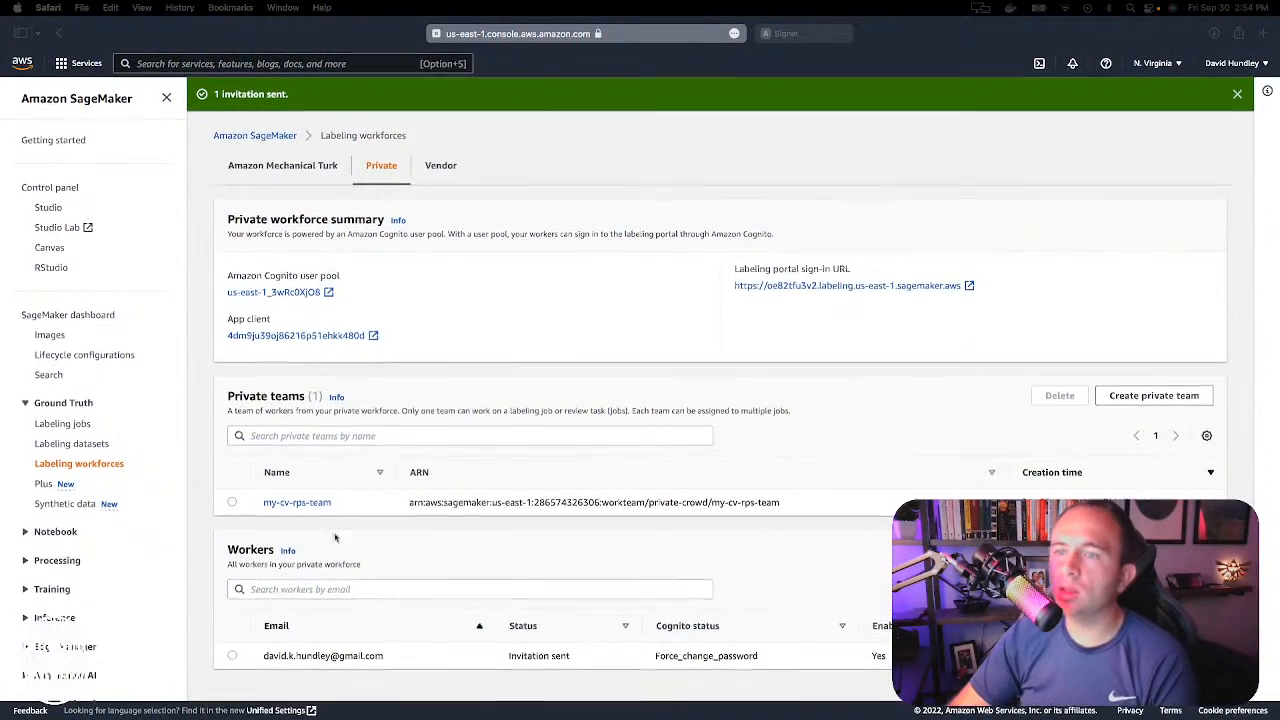
Add the invited worker to the private team my-cv-rps-team
click(305, 503)
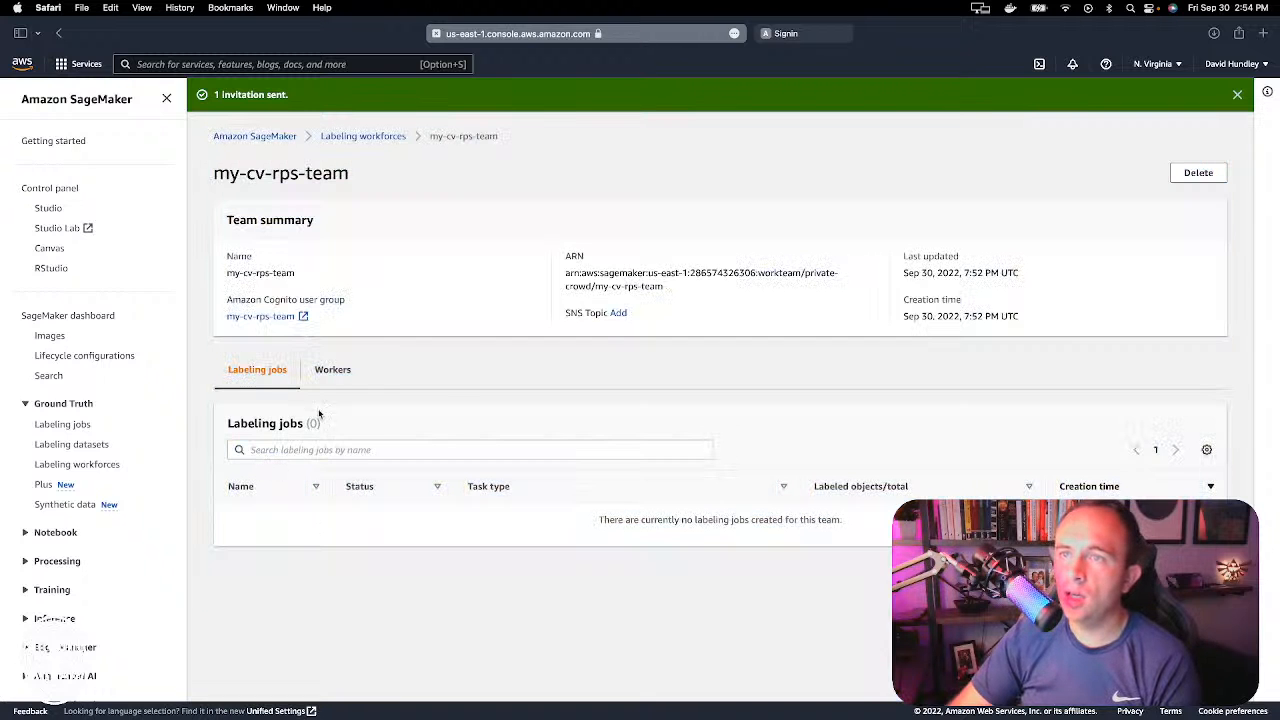
click(332, 370)
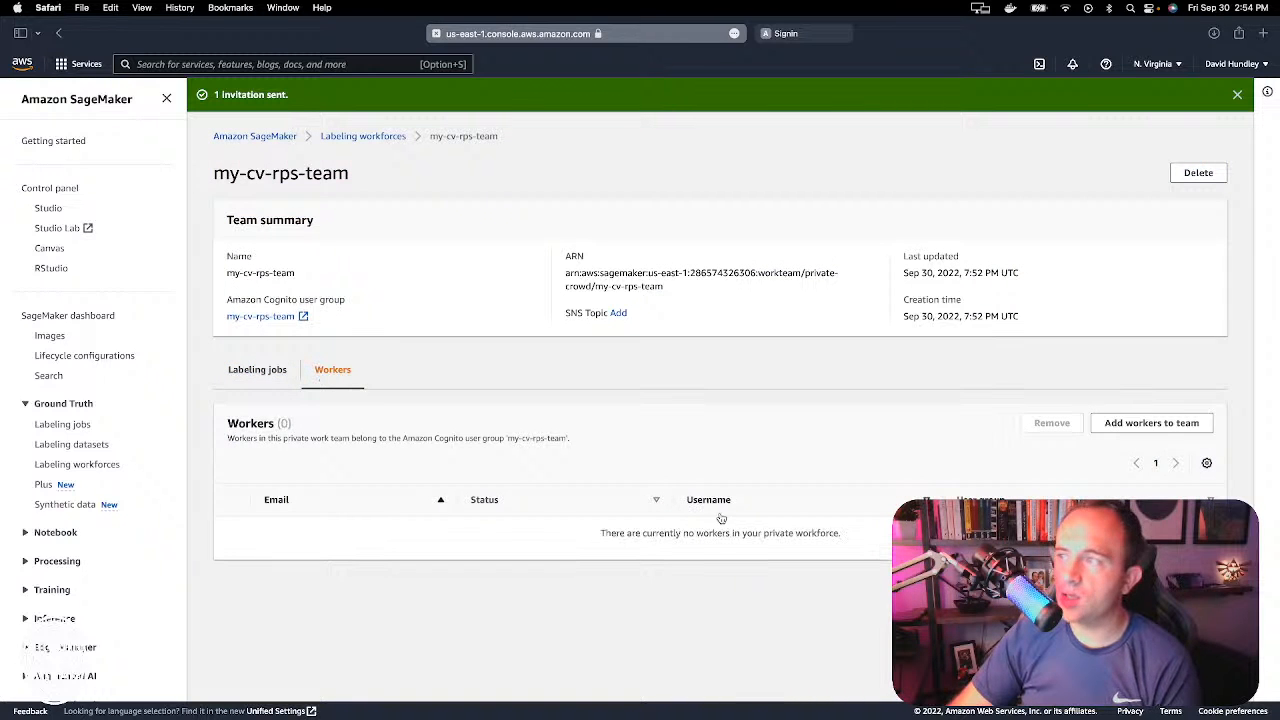
click(1145, 422)
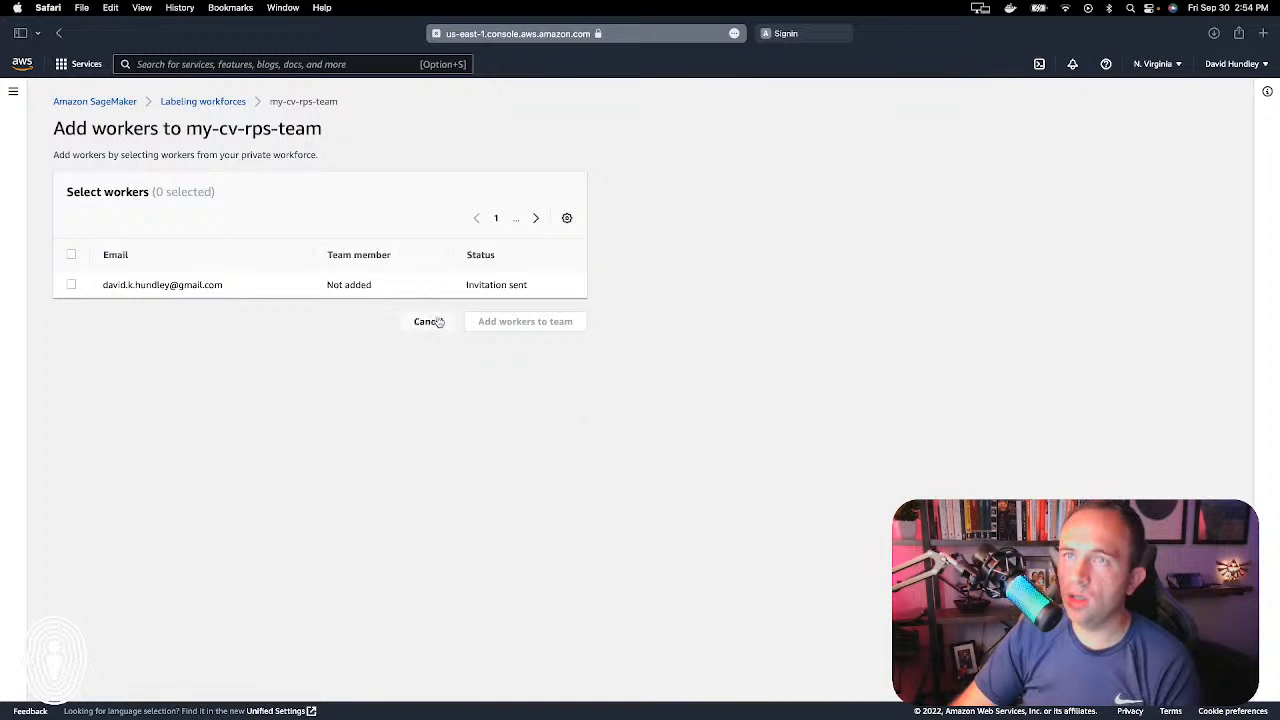
click(70, 286)
click(508, 321)
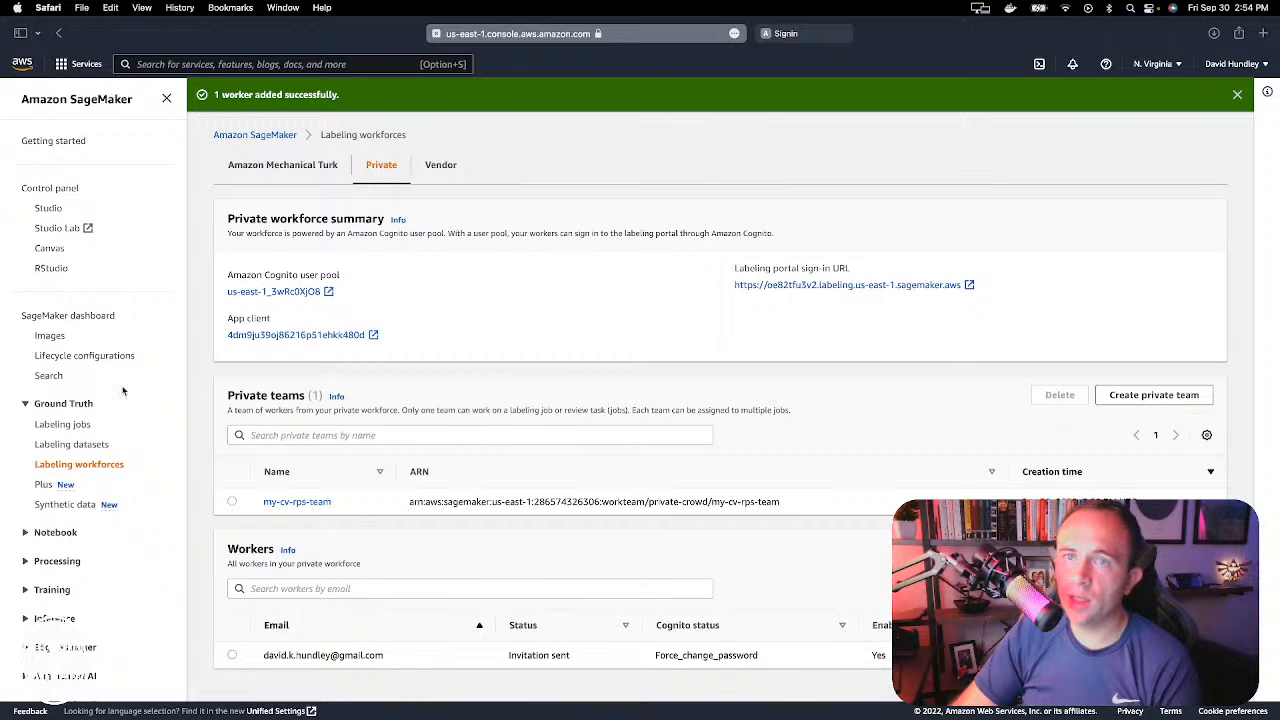
Start a new Ground Truth labeling job and name it cv-rock-paper-scissors
click(75, 428)
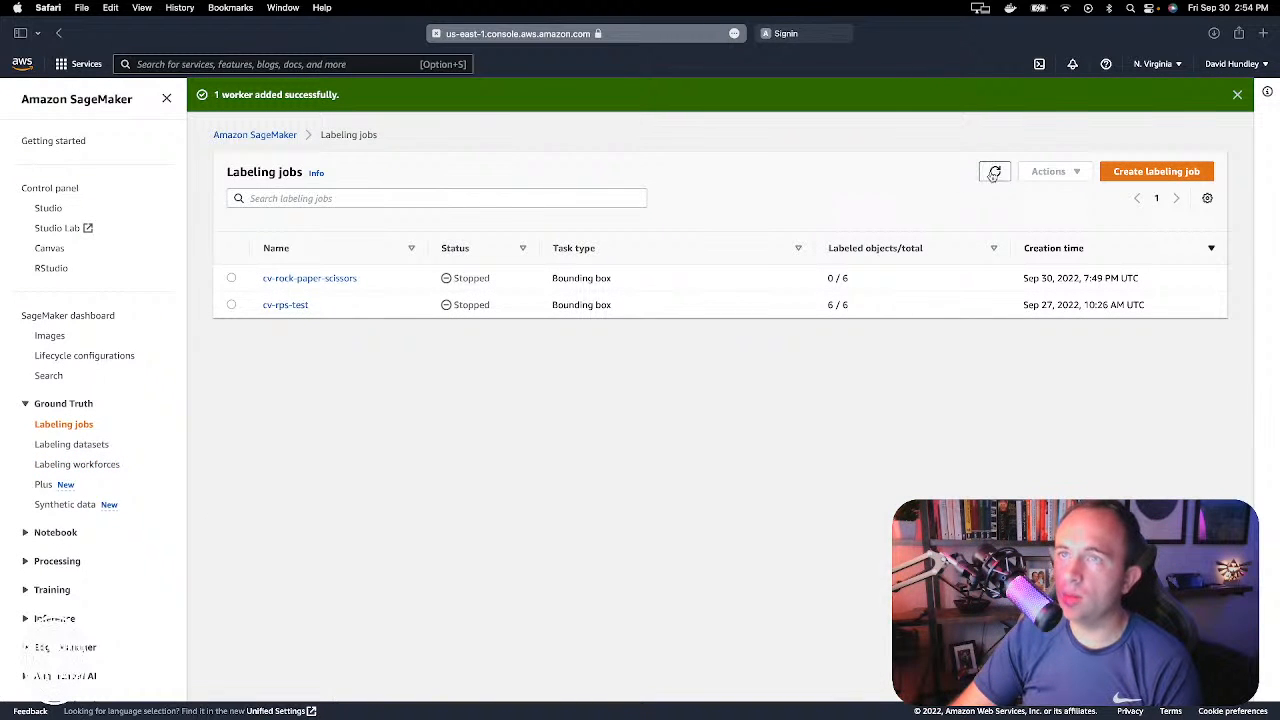
click(1126, 172)
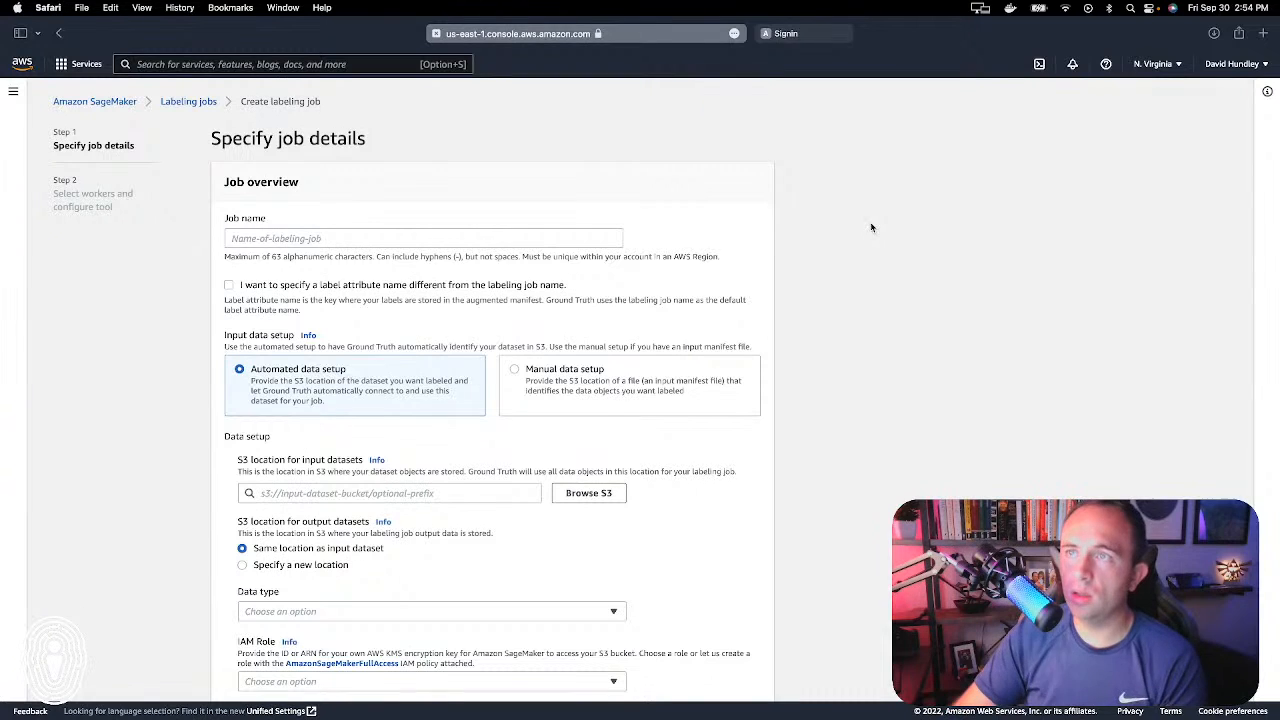
click(570, 241)
text(cv-rock-paper)
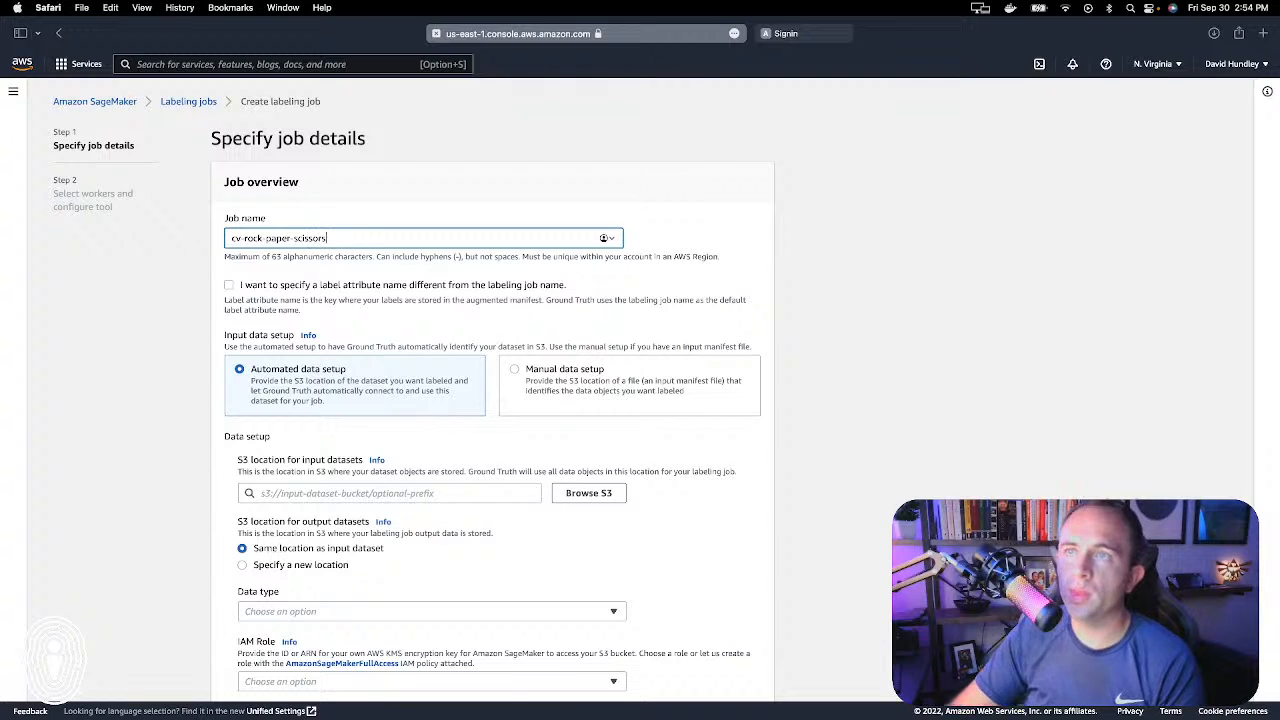
text(-scissors)
click(1044, 358)
Set the S3 location for input datasets to the inputs folder in the rock-paper-scissors bucket
scroll(333, 528, down, 2)
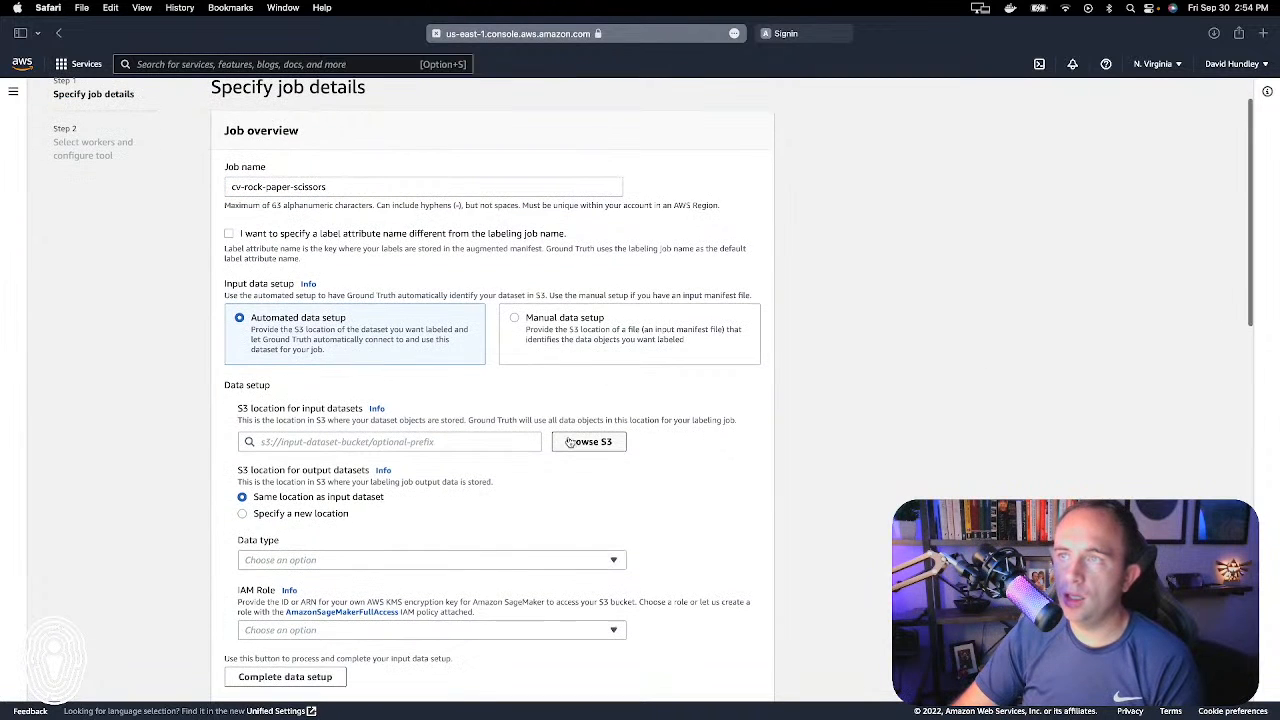
click(568, 443)
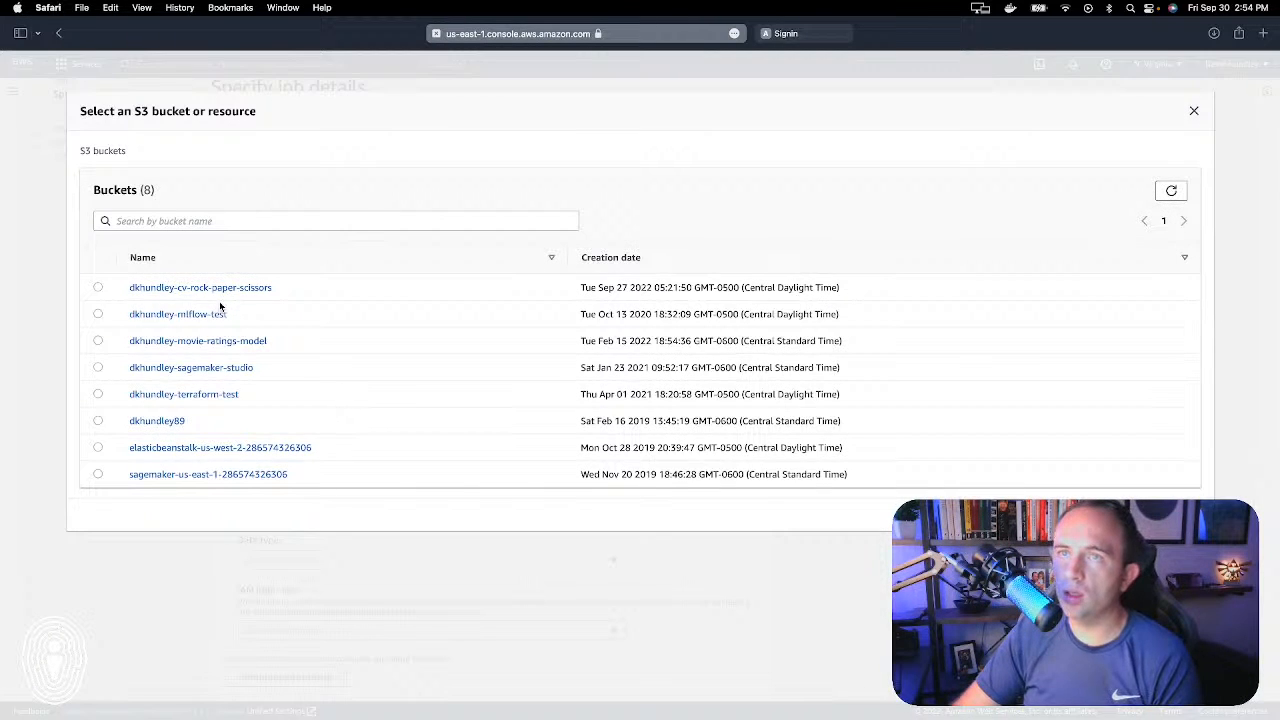
click(212, 288)
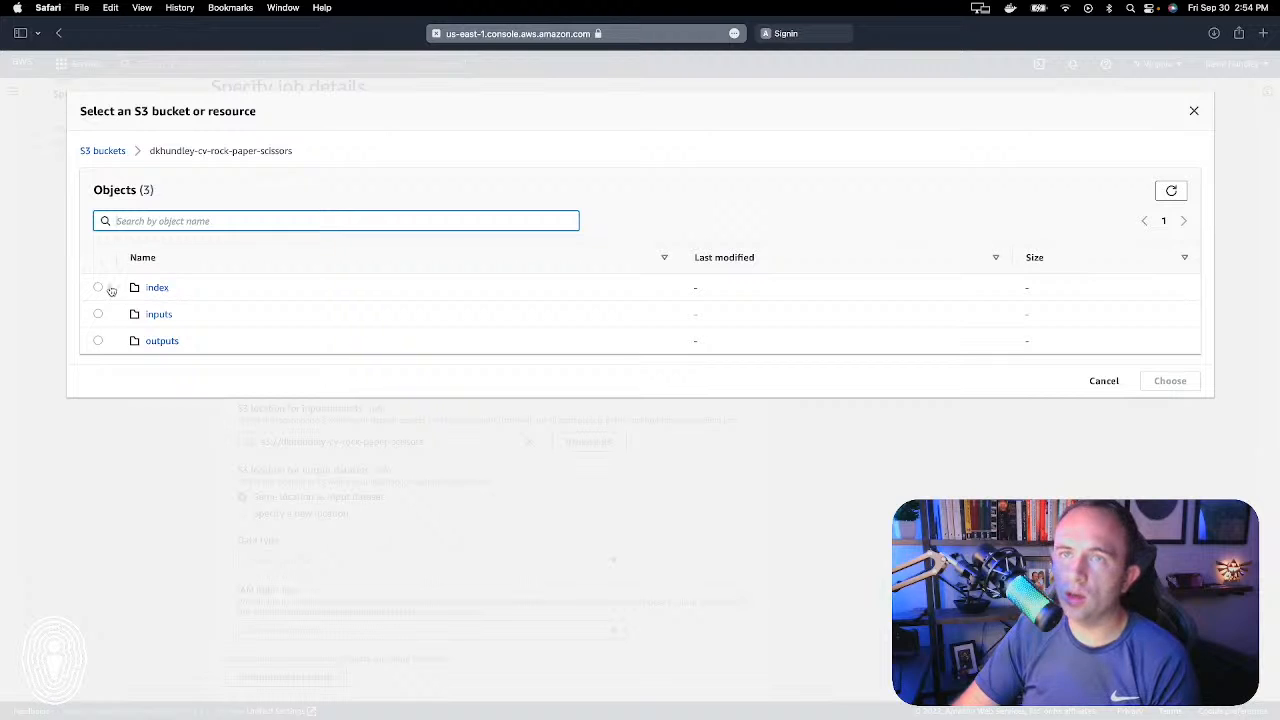
click(155, 315)
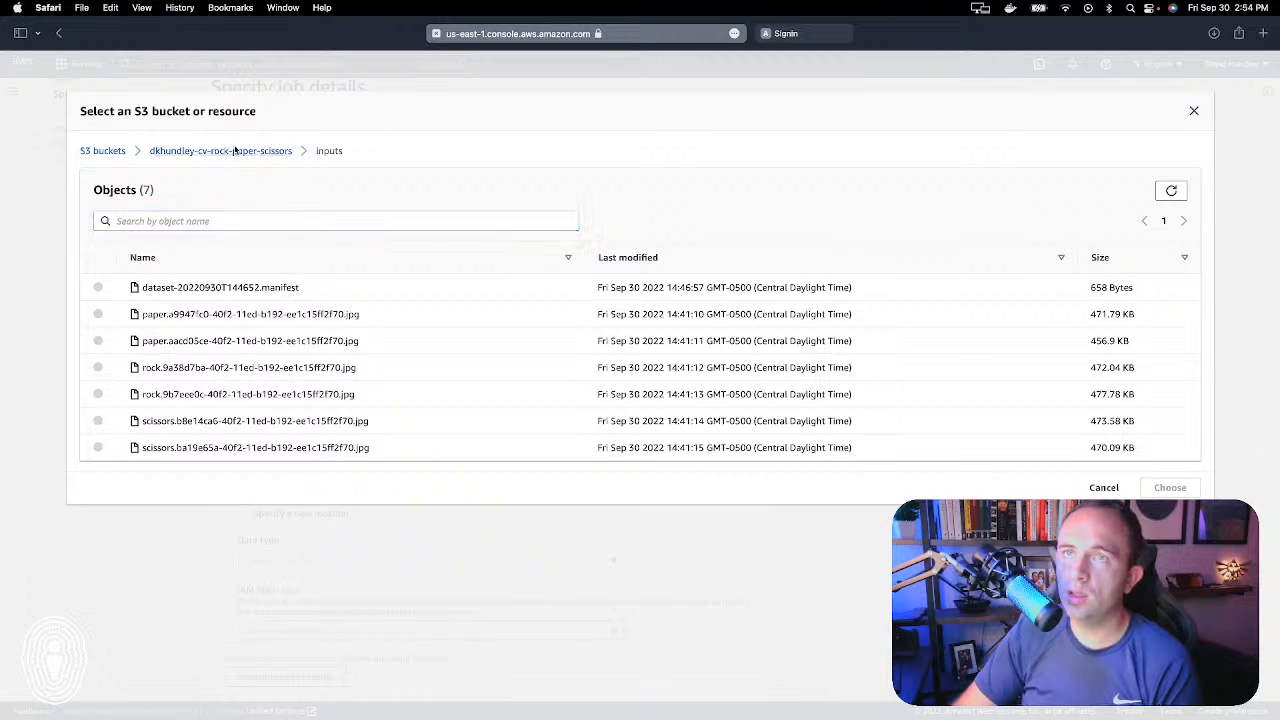
click(236, 151)
click(98, 314)
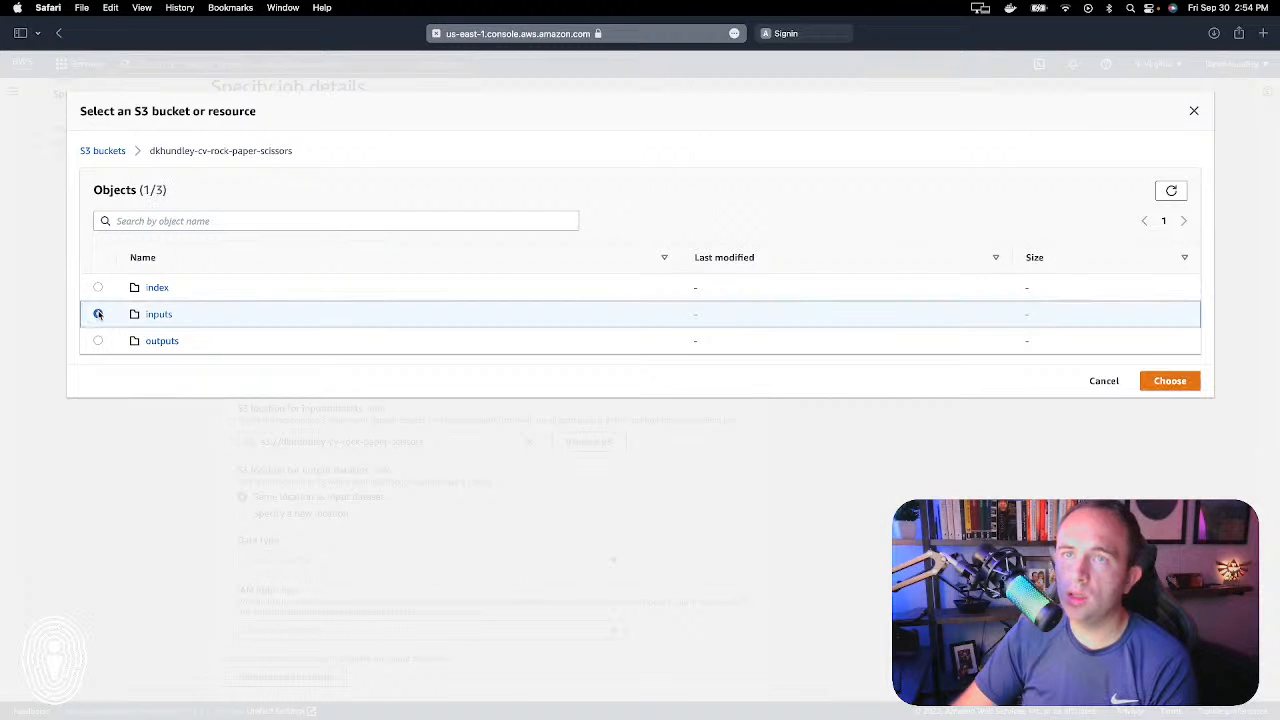
click(1152, 382)
Specify a new S3 location for output datasets and set it to the outputs folder in the rock-paper-scissors bucket
scroll(327, 373, down, 4)
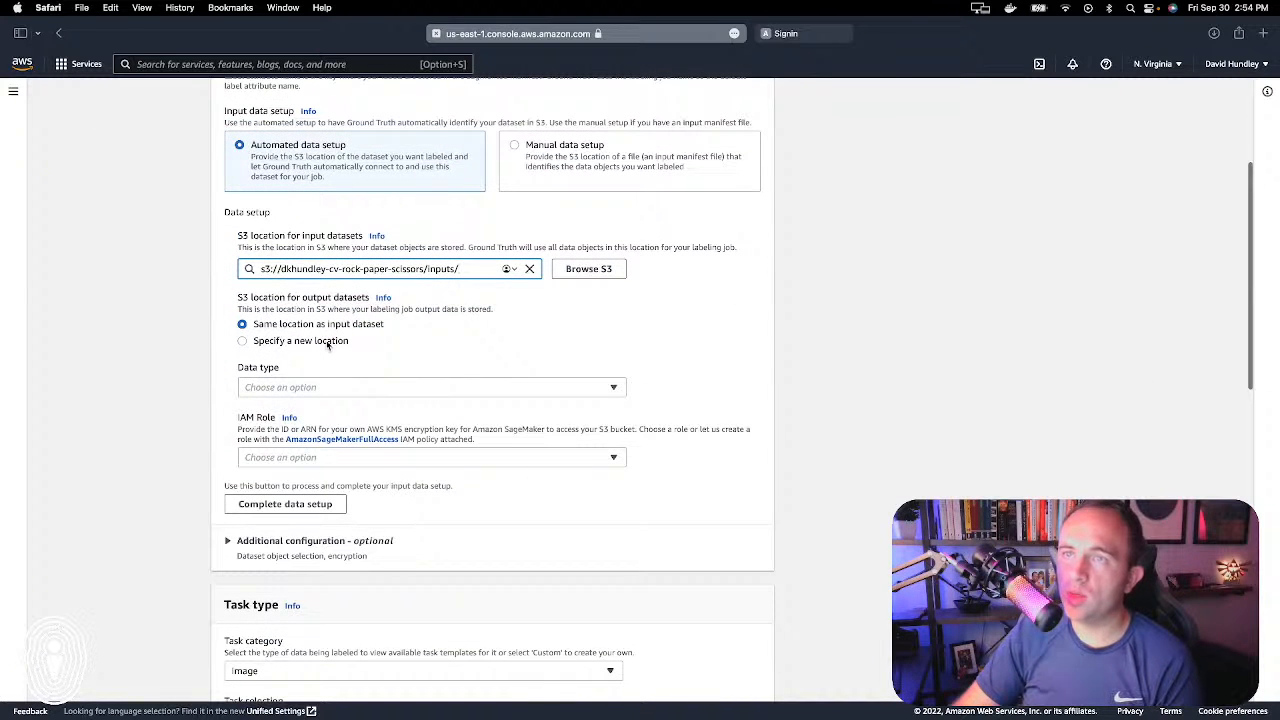
click(328, 344)
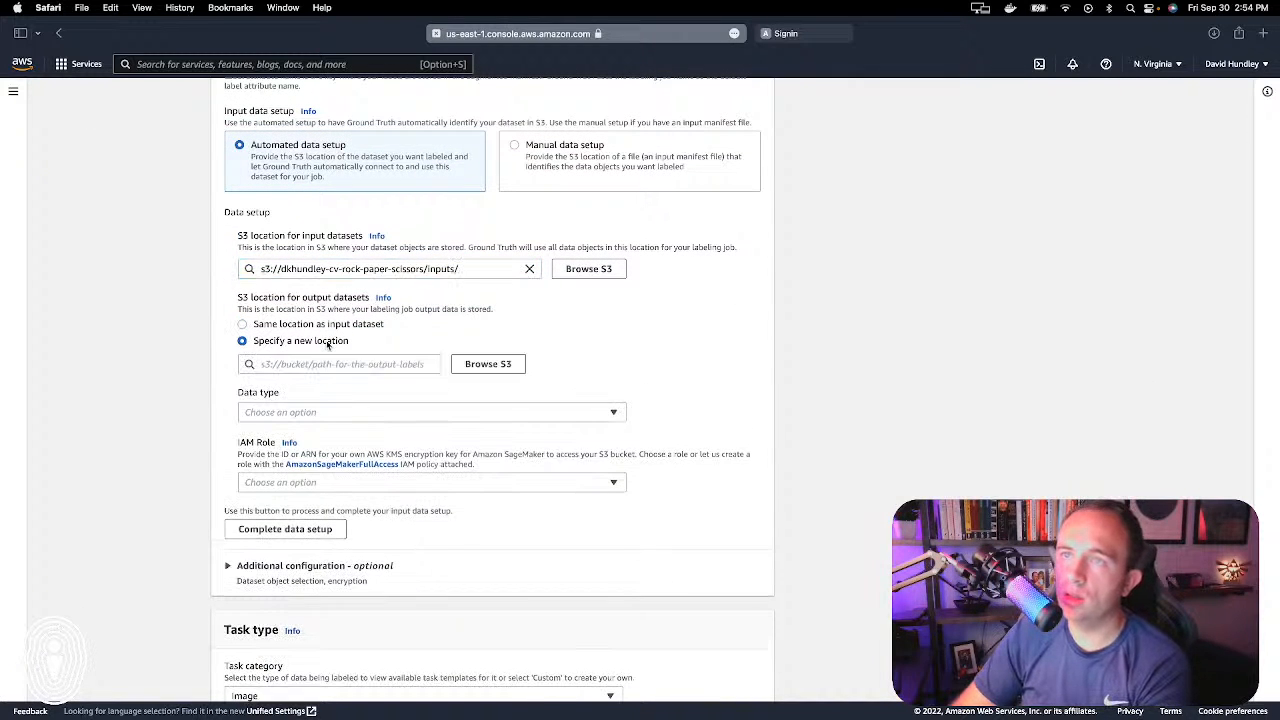
click(496, 366)
click(223, 288)
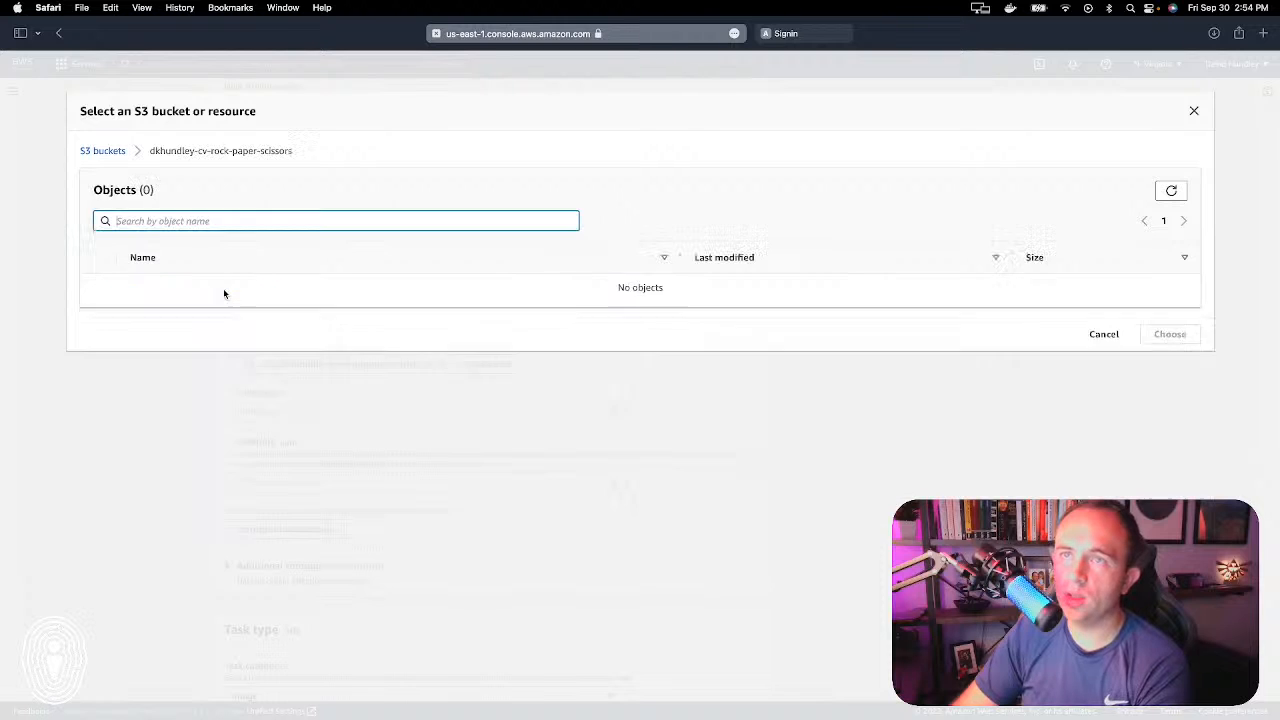
click(170, 341)
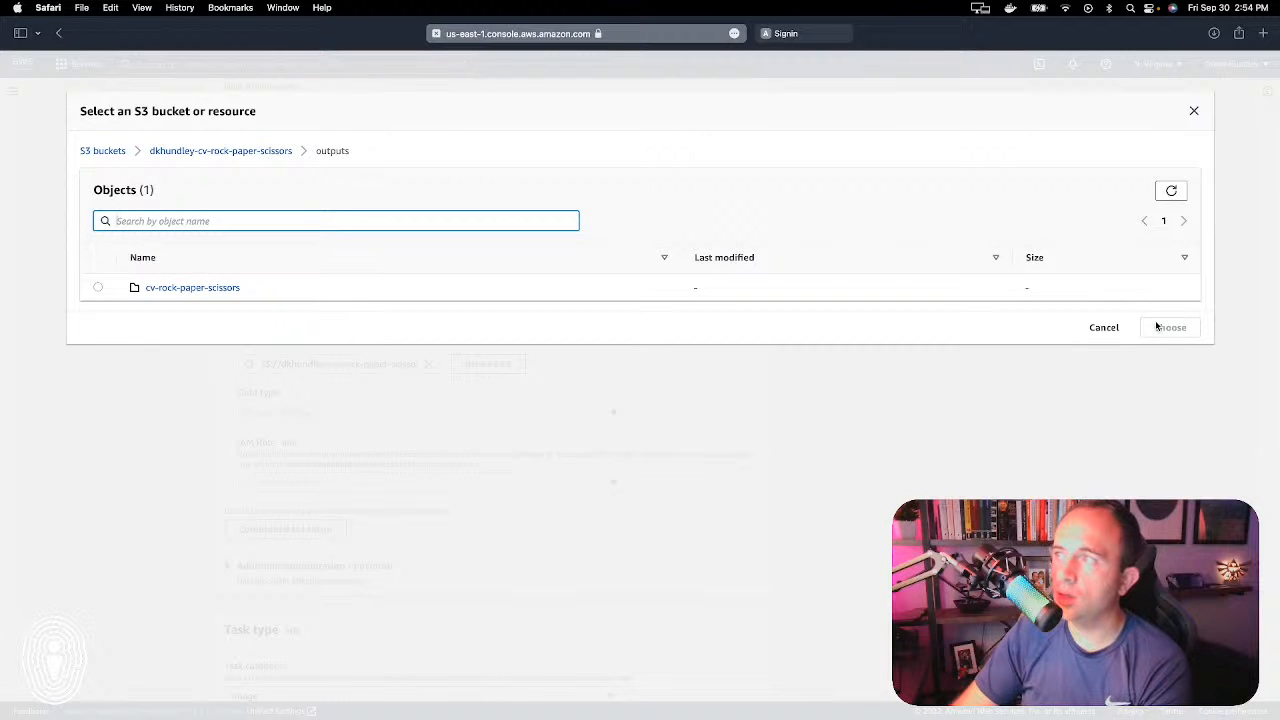
click(194, 288)
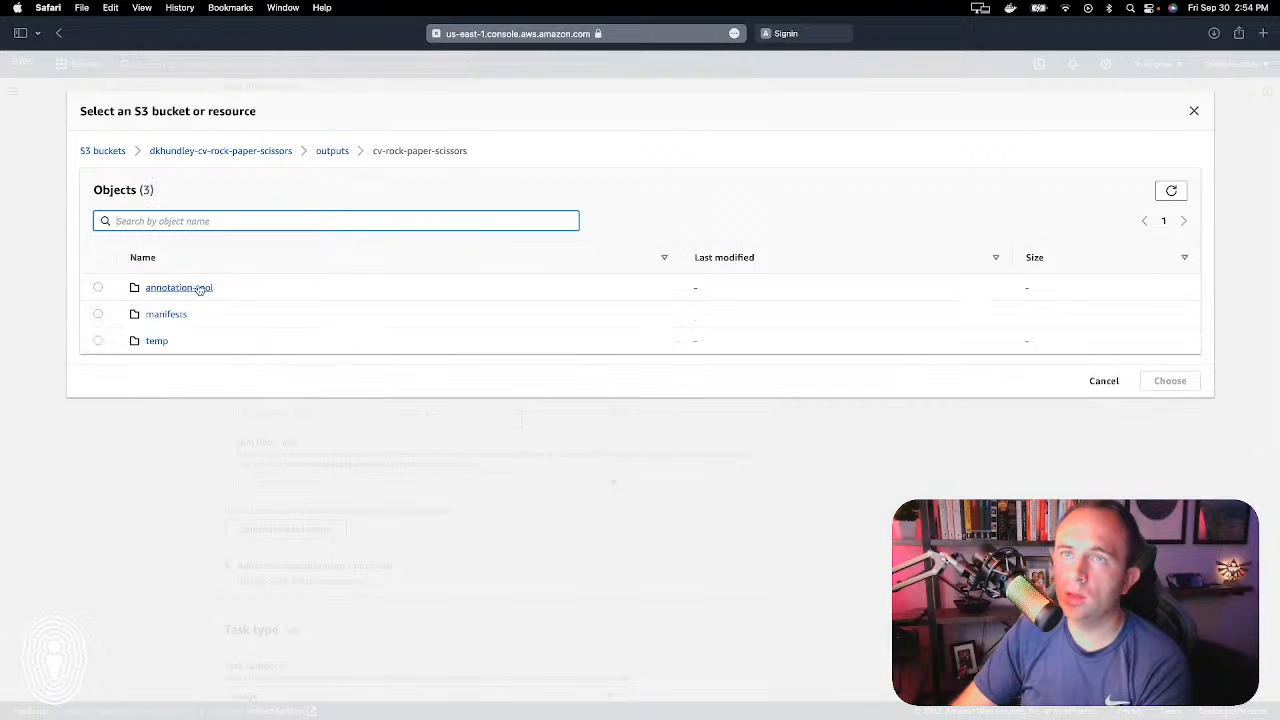
click(327, 151)
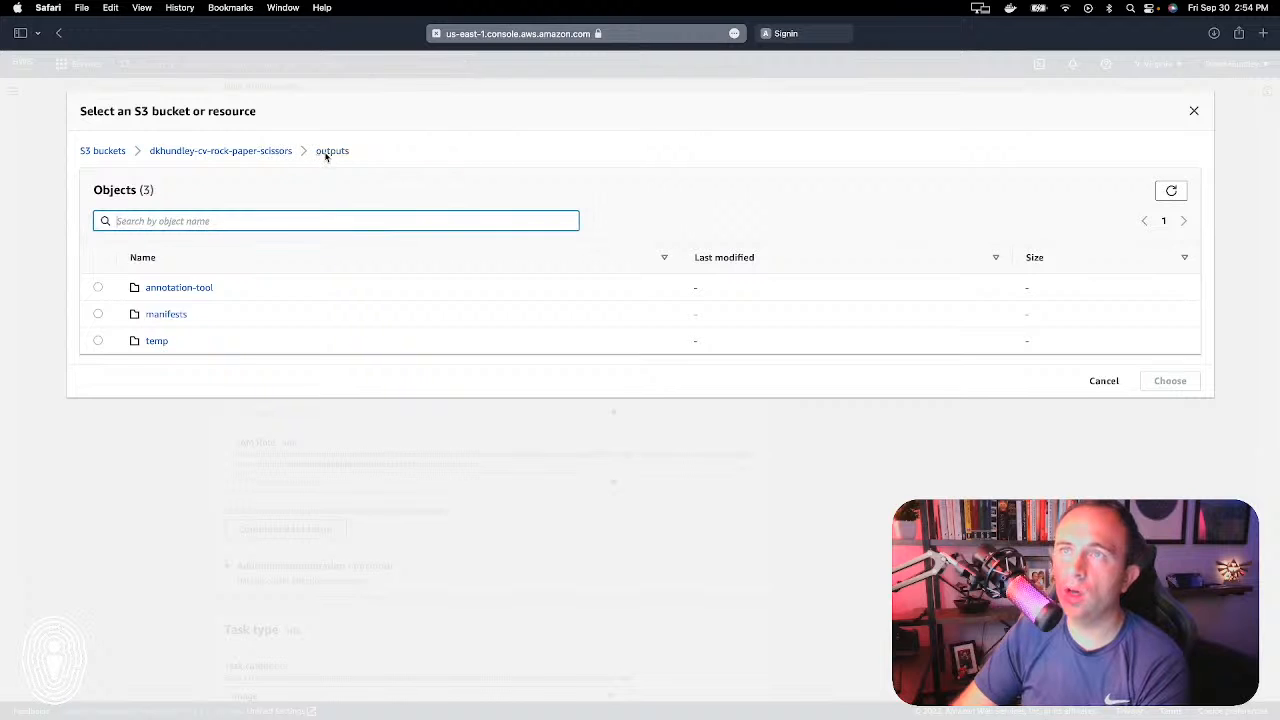
click(246, 151)
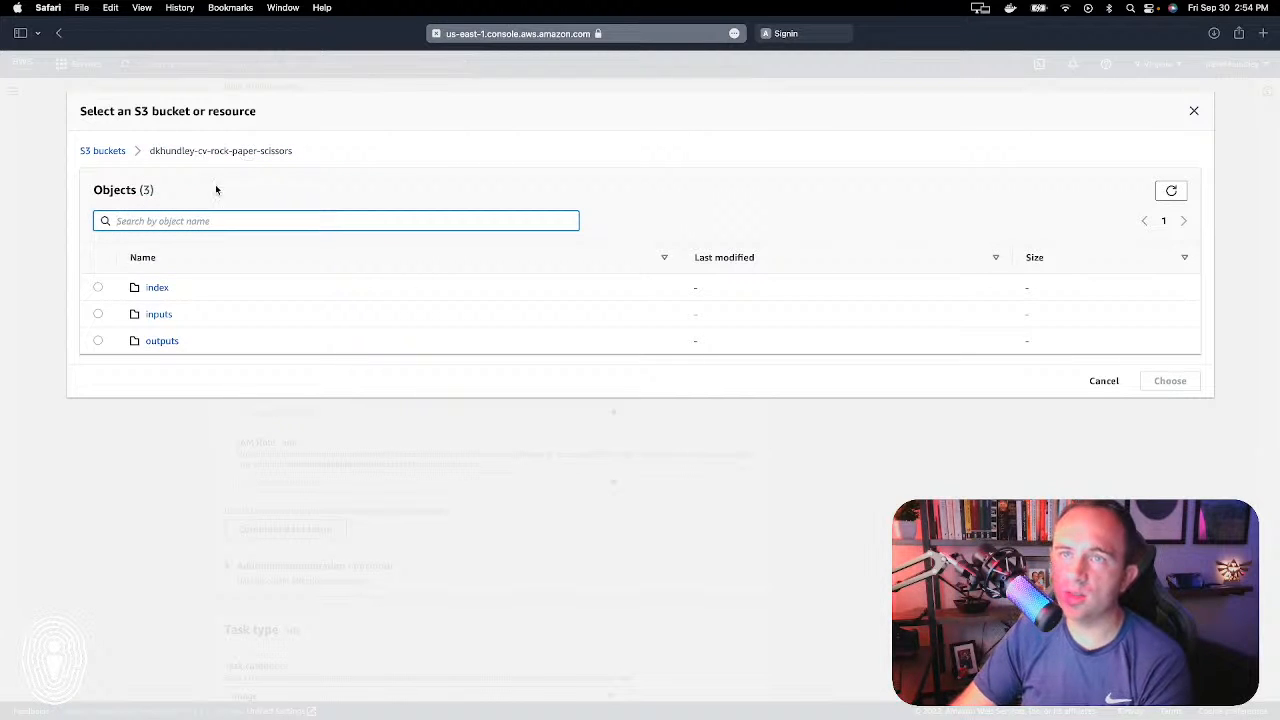
click(98, 341)
click(1175, 377)
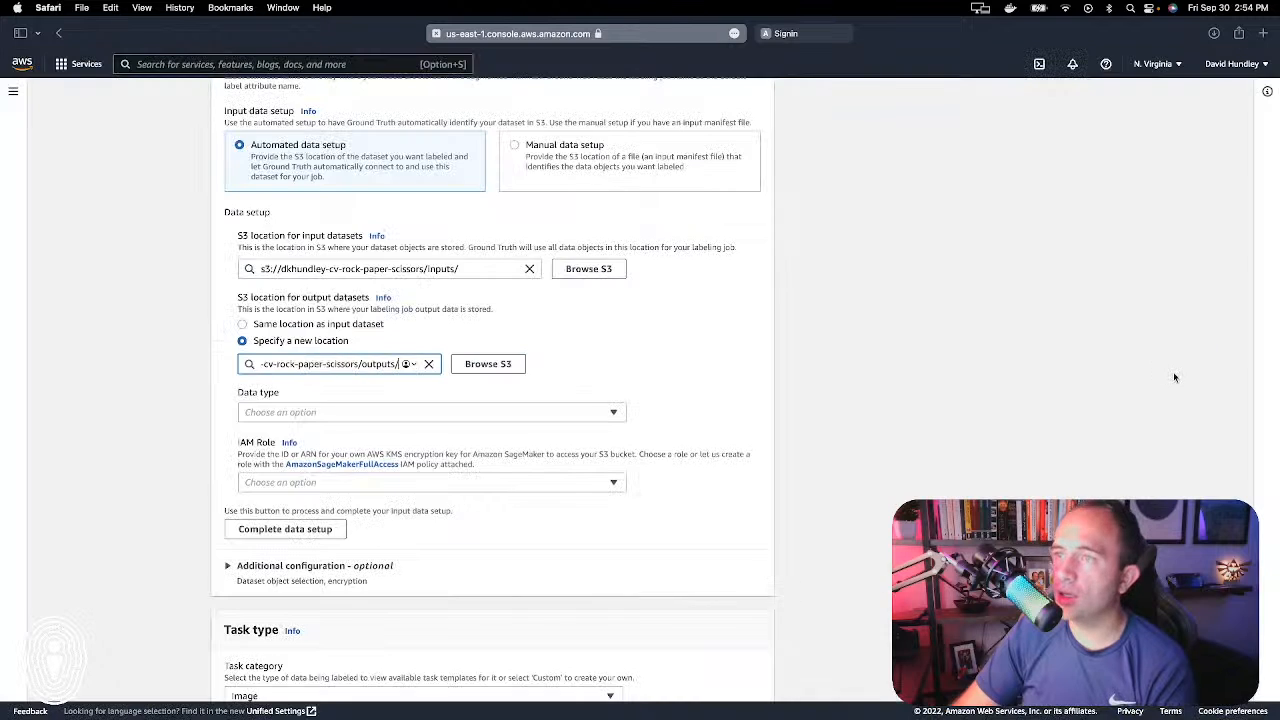
Set the data type to Image, assign IAM role AmazonSageMaker-ExecutionRole-20220930T144481, and complete the data setup
scroll(678, 464, down, 1)
click(565, 376)
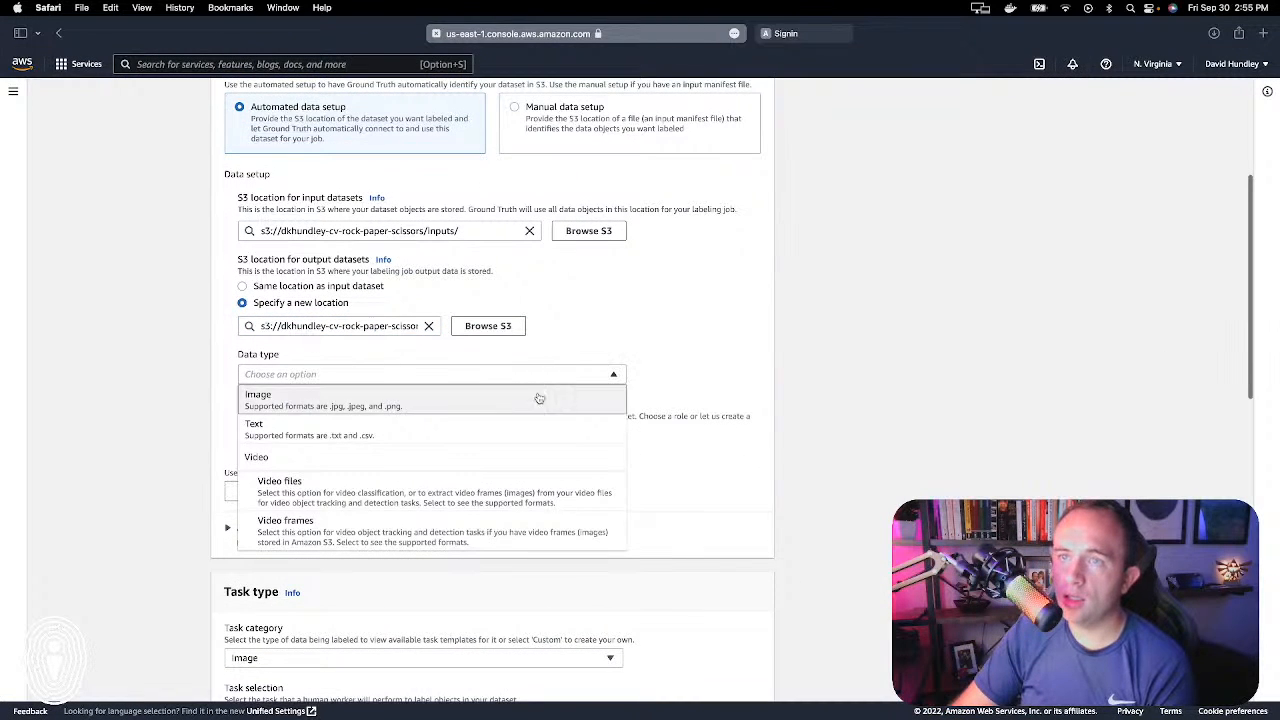
click(525, 402)
click(306, 455)
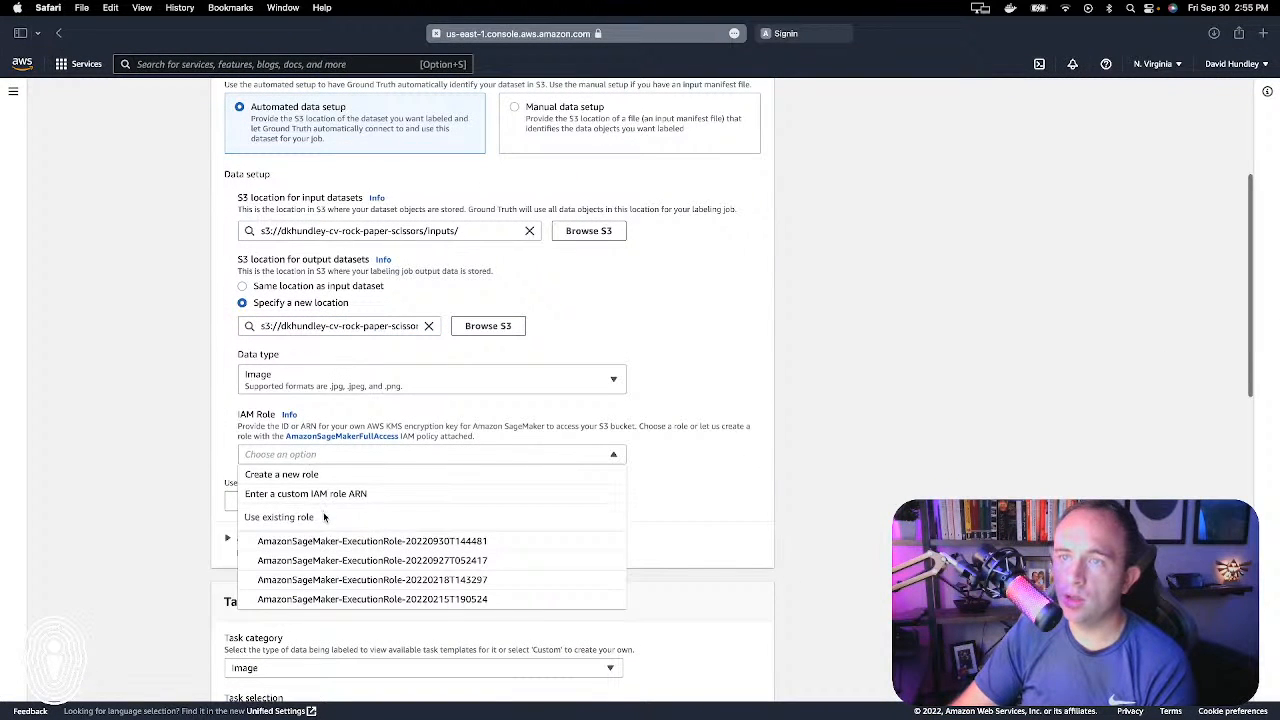
click(337, 540)
click(299, 502)
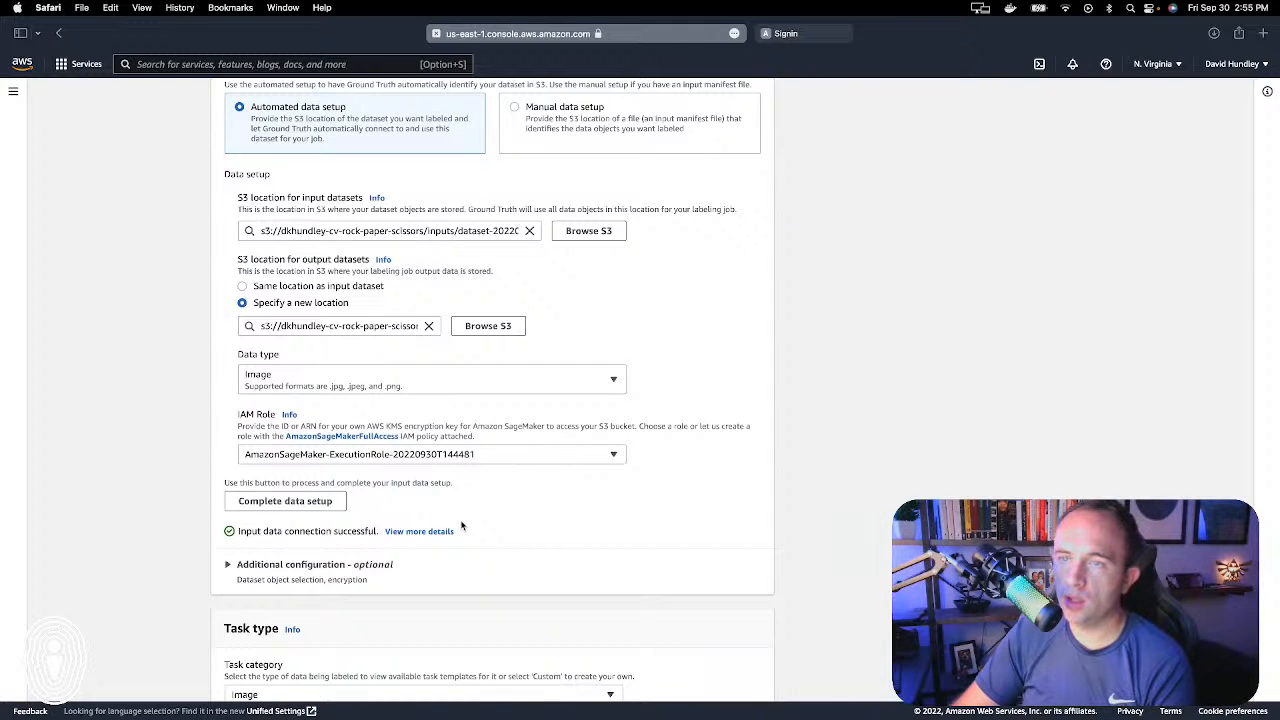
Select Bounding box as the labeling task and assign the job to the private team my-cv-rps-team
scroll(461, 525, down, 5)
scroll(461, 525, down, 6)
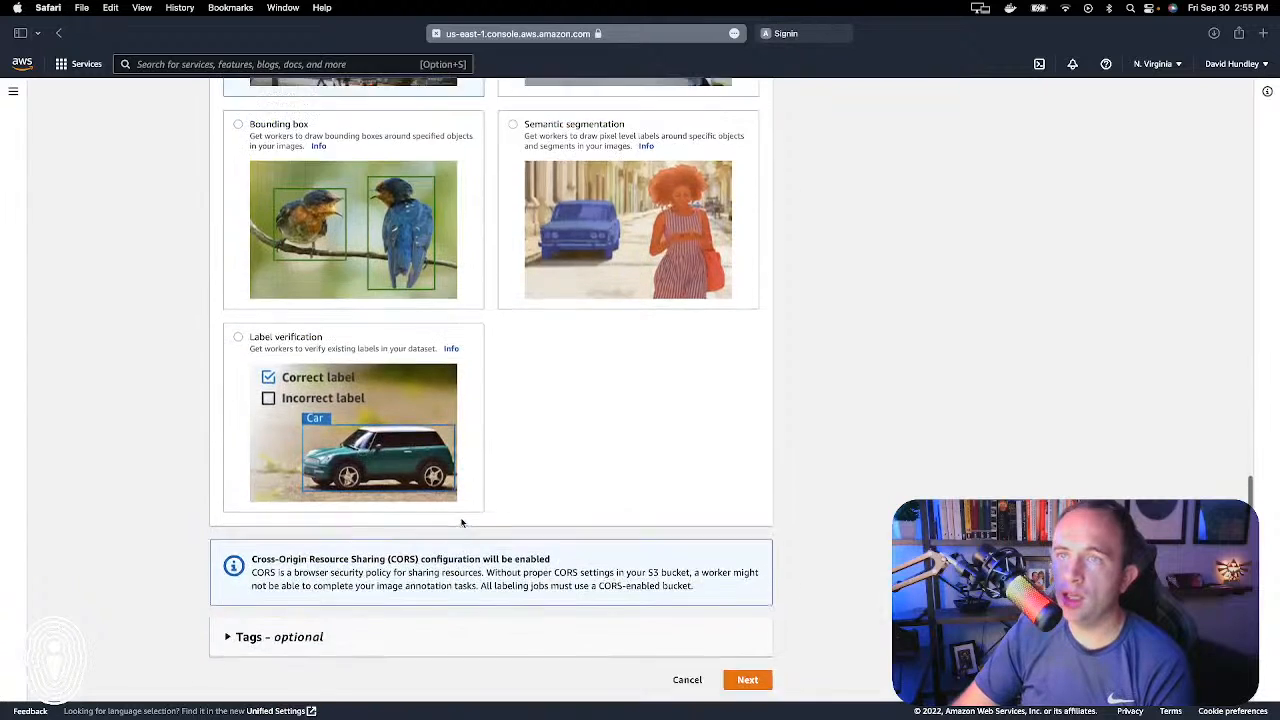
scroll(461, 525, up, 2)
click(379, 396)
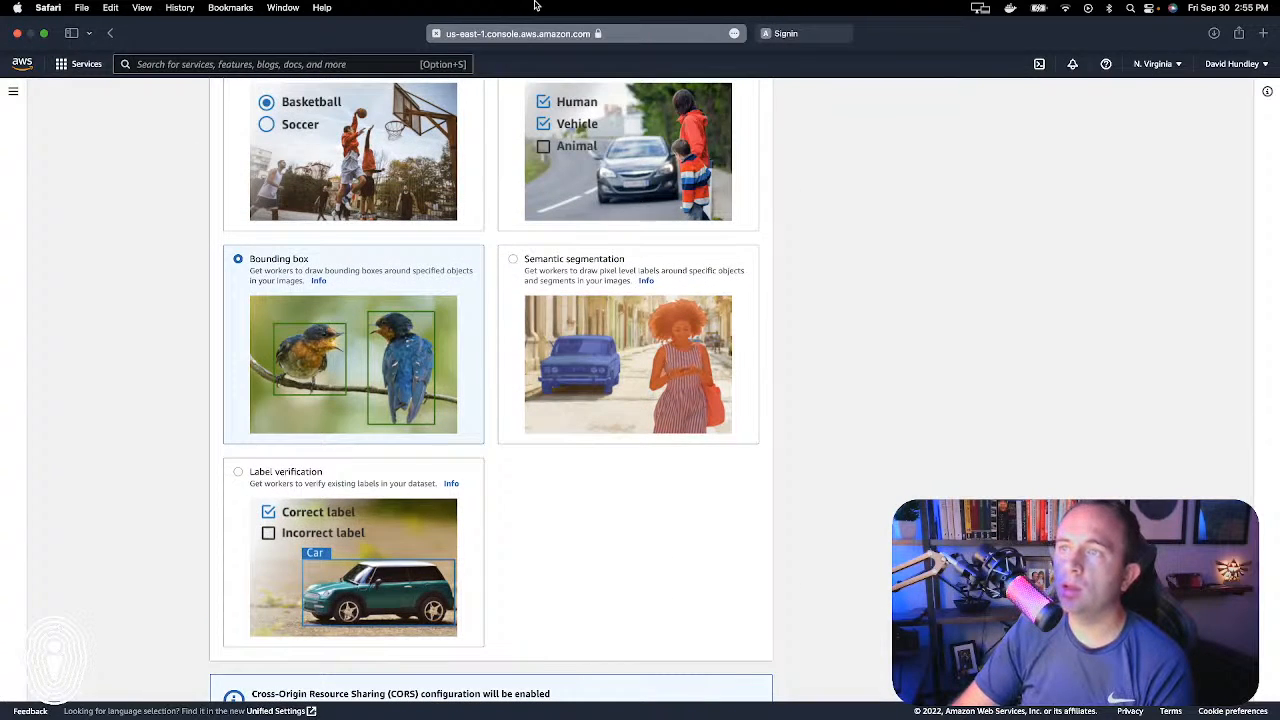
scroll(714, 646, down, 3)
click(756, 676)
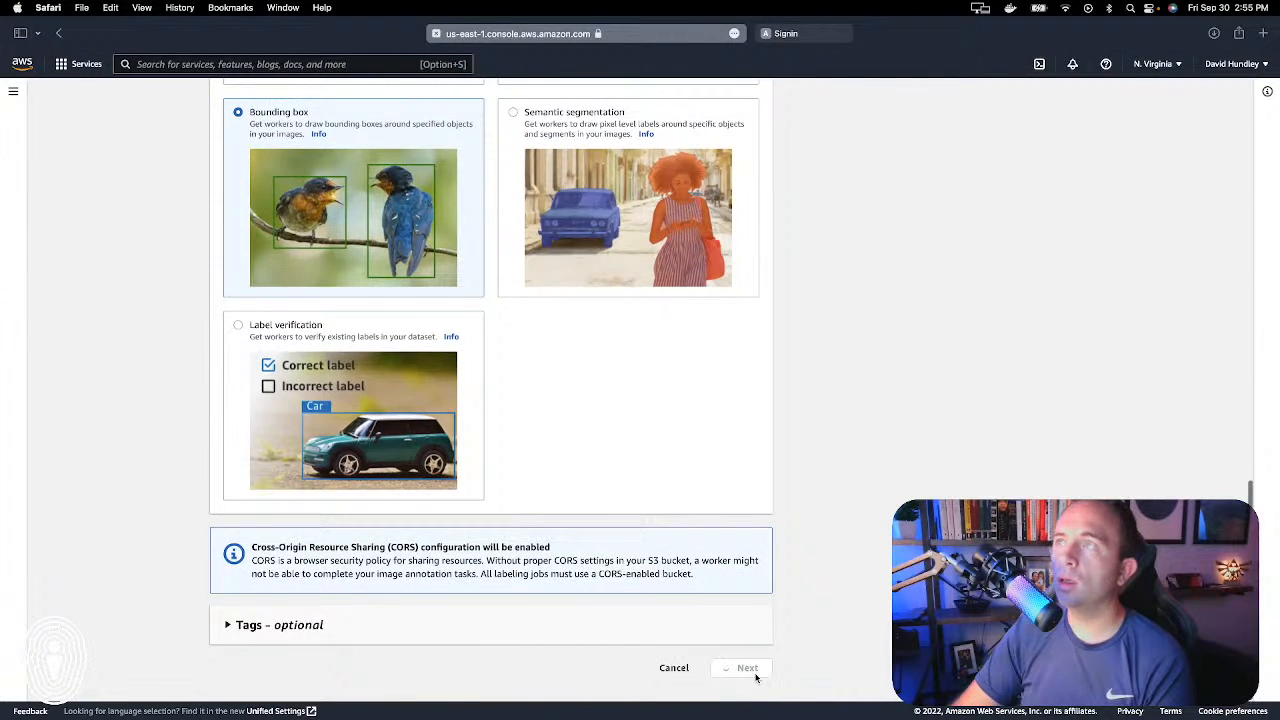
click(332, 325)
click(334, 363)
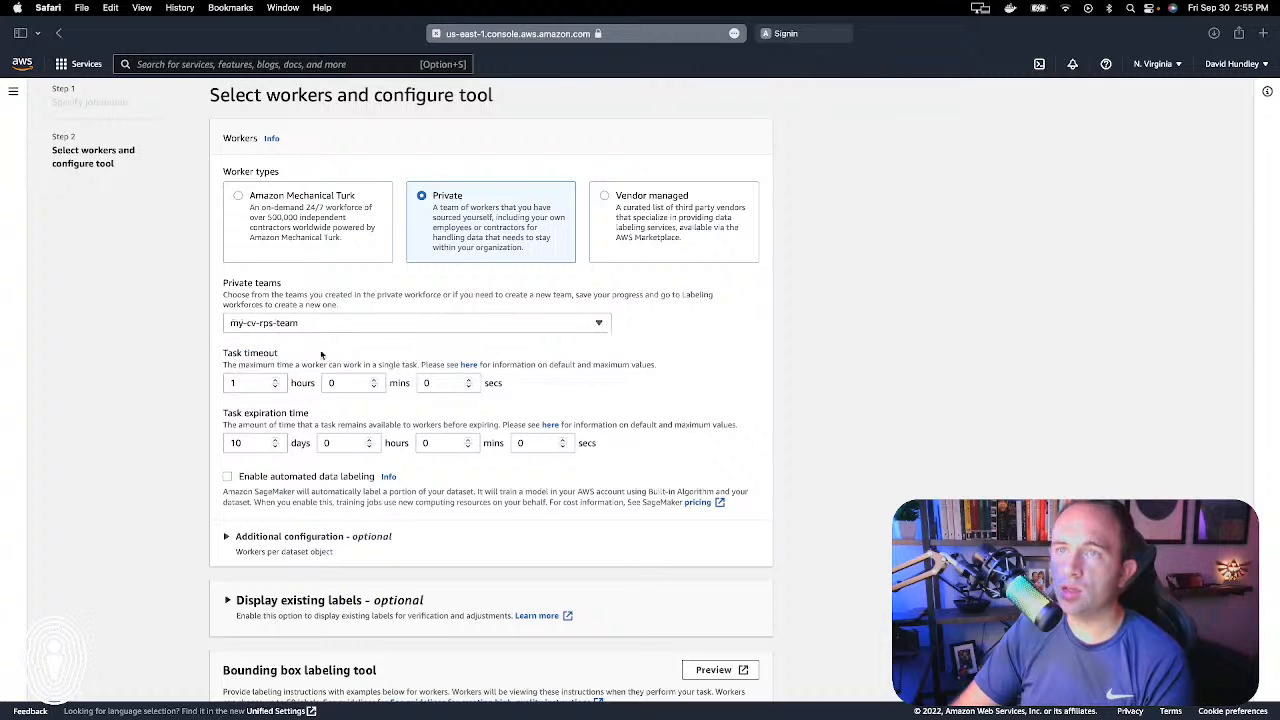
Add the labels rock, paper and scissors to the bounding box labeling tool
scroll(396, 378, down, 8)
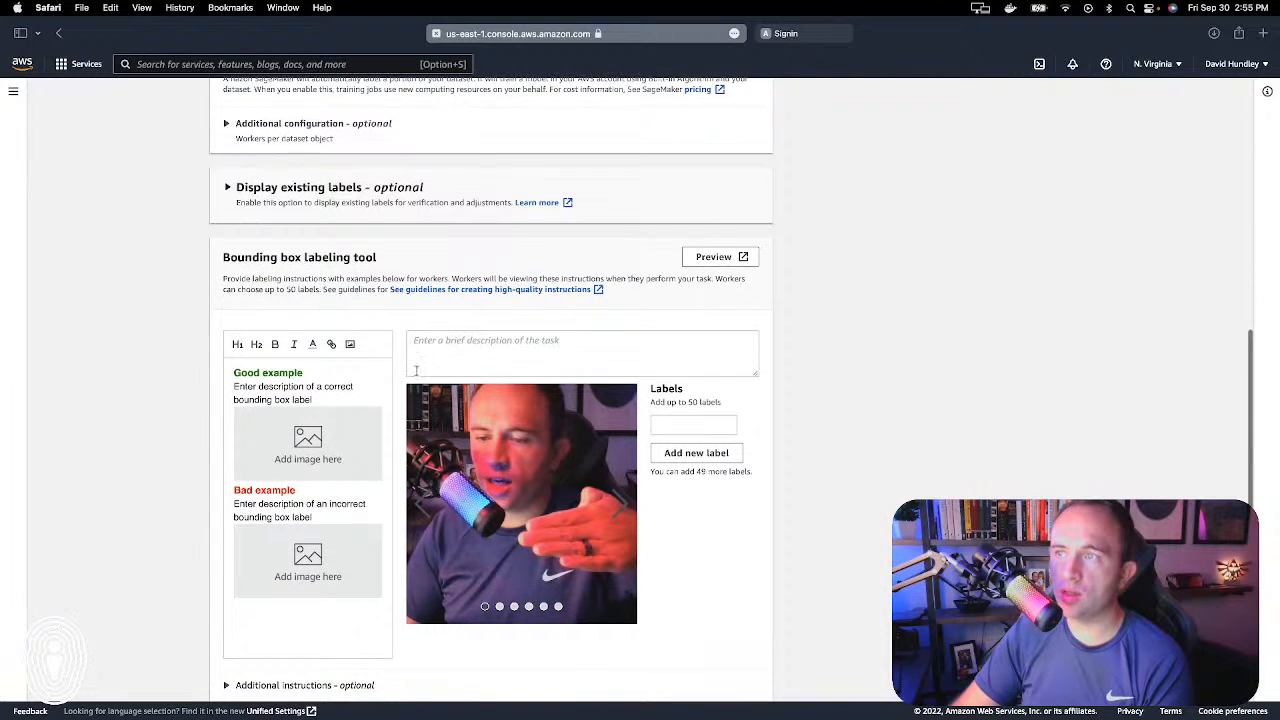
text(rock)
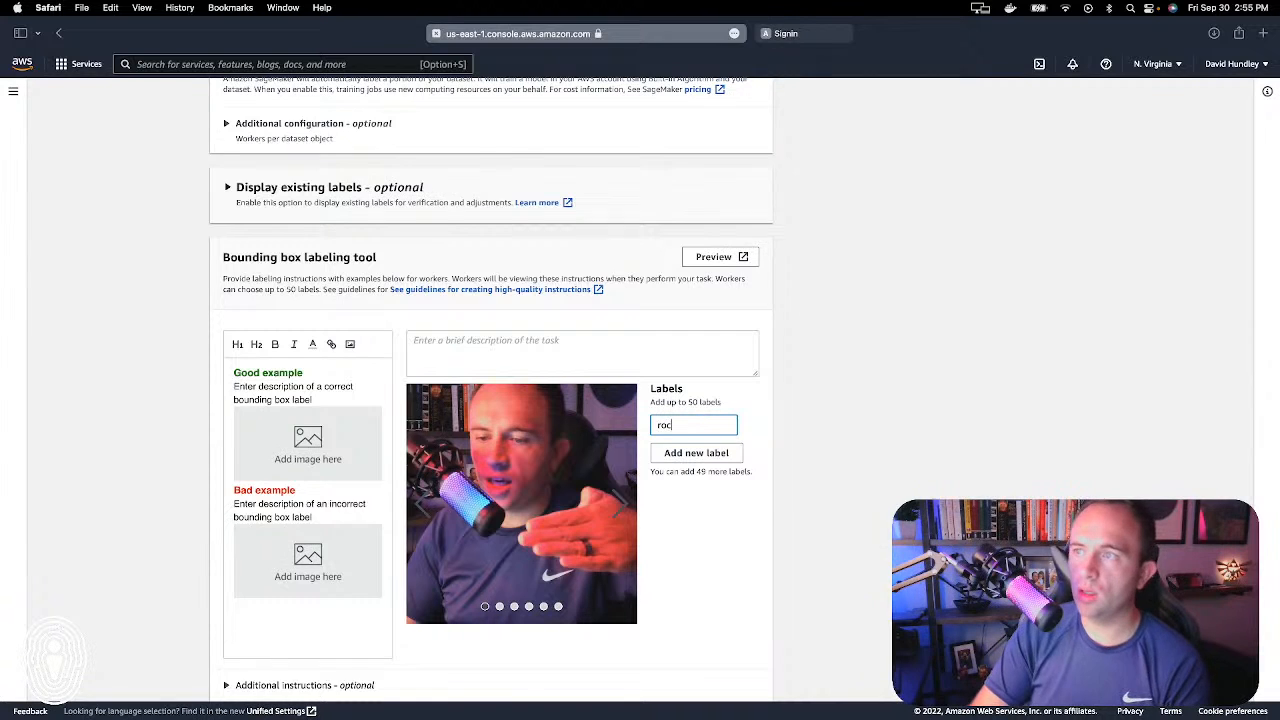
click(715, 456)
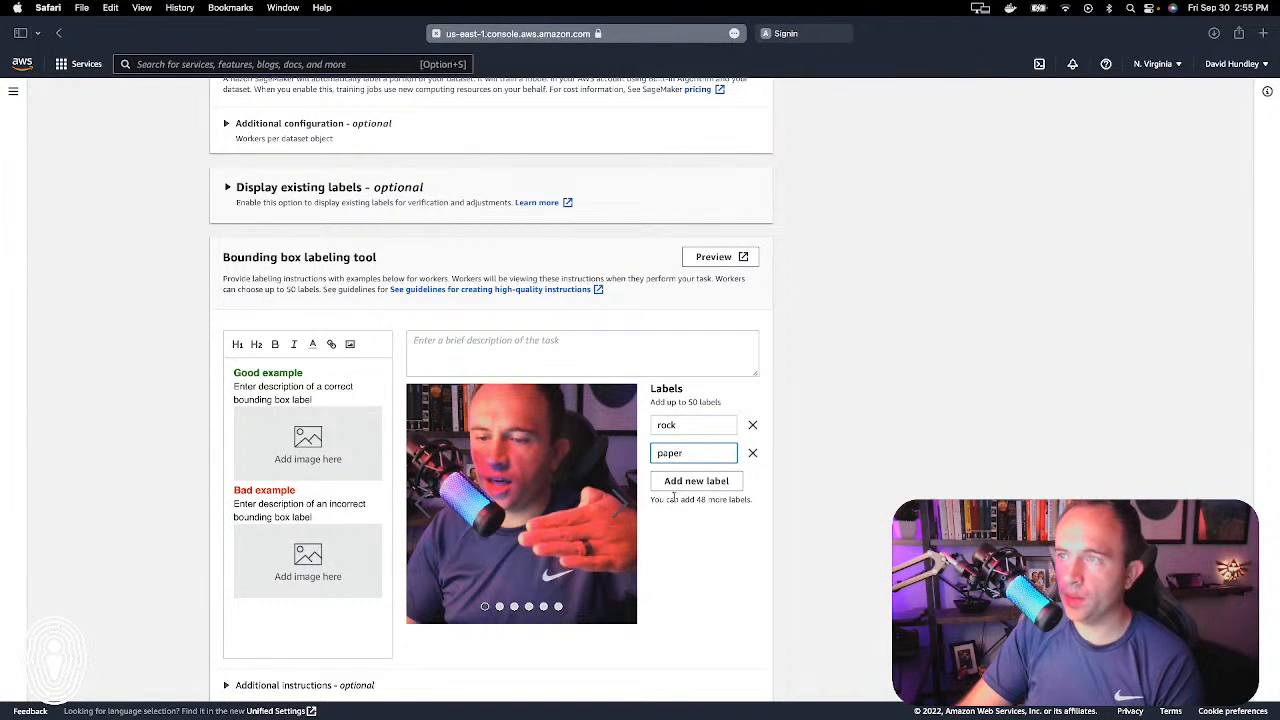
click(678, 483)
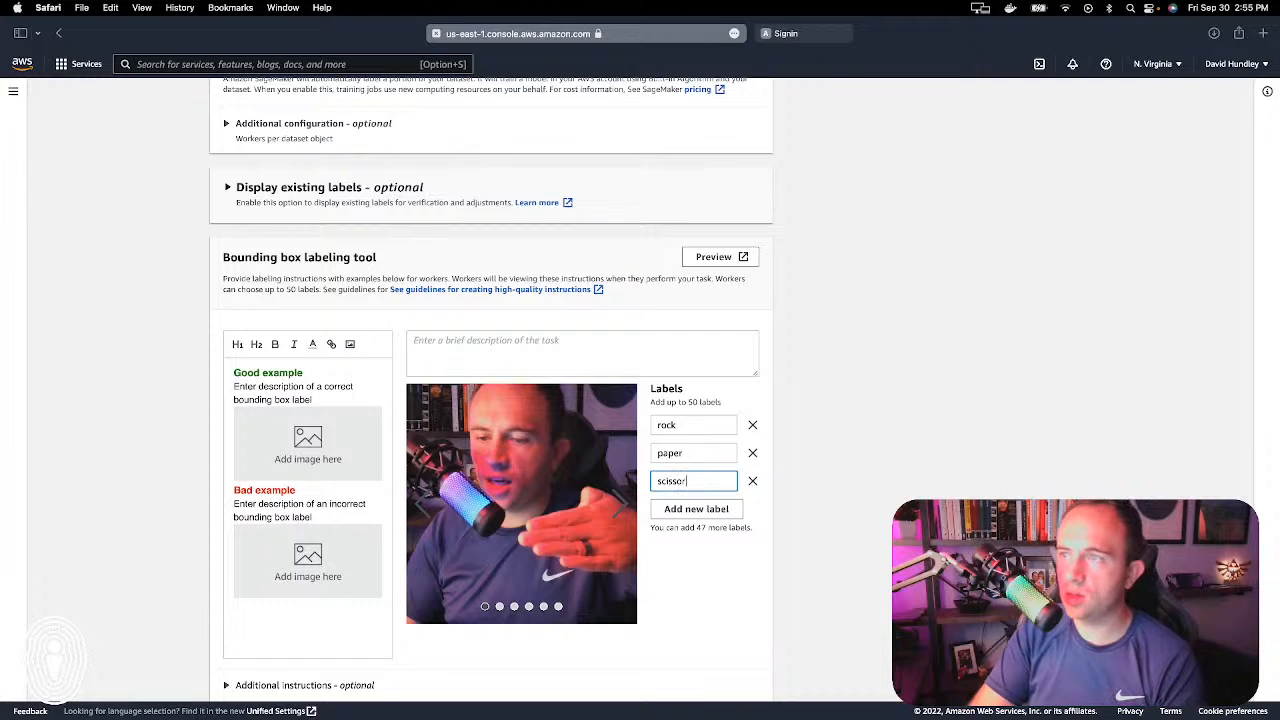
Enter "Label the image!" as the task description and try to create the labeling job
click(608, 340)
text(L)
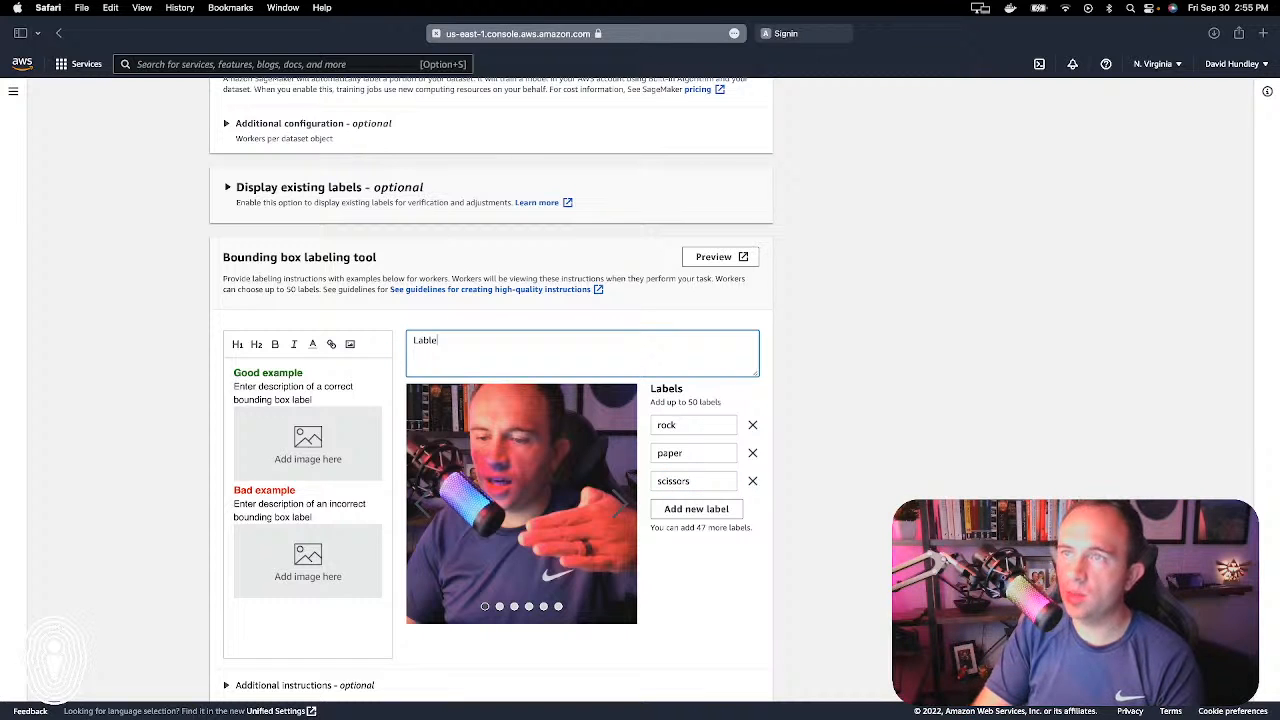
text(abel the image!)
scroll(680, 414, down, 2)
click(743, 667)
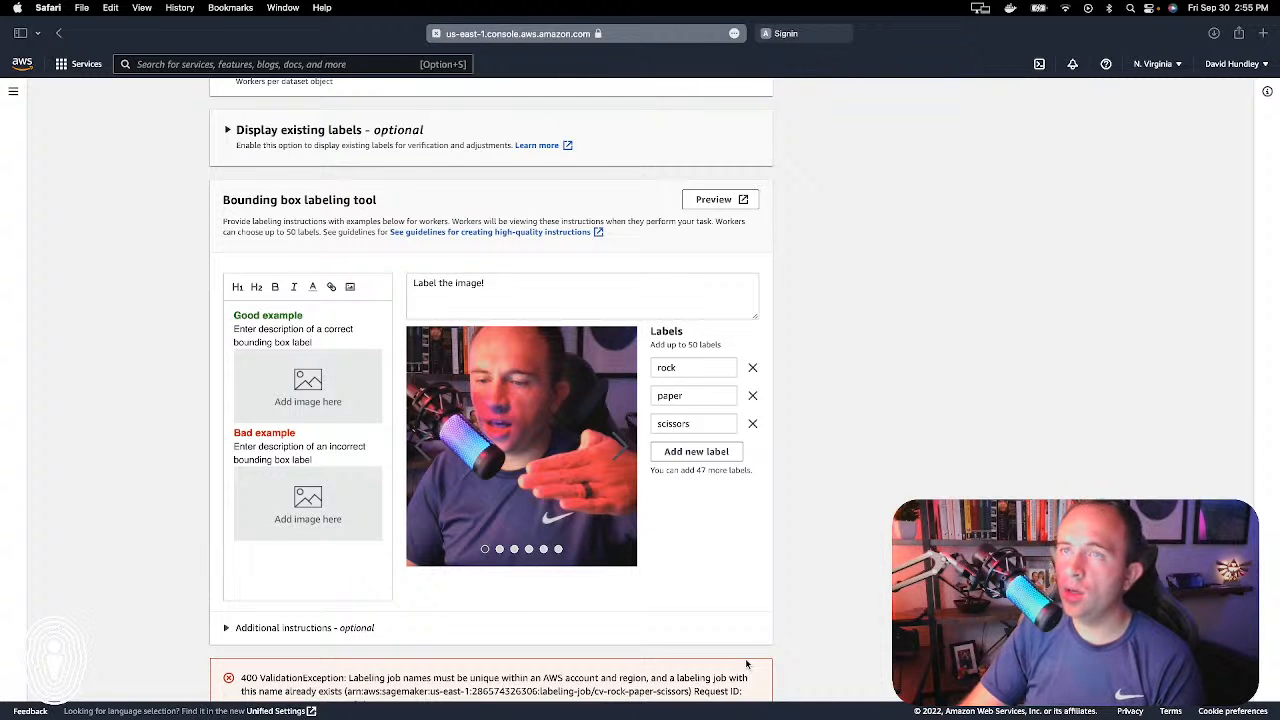
Sign in to the worker labeling portal with the worker's username and password, and set a new account password
click(801, 36)
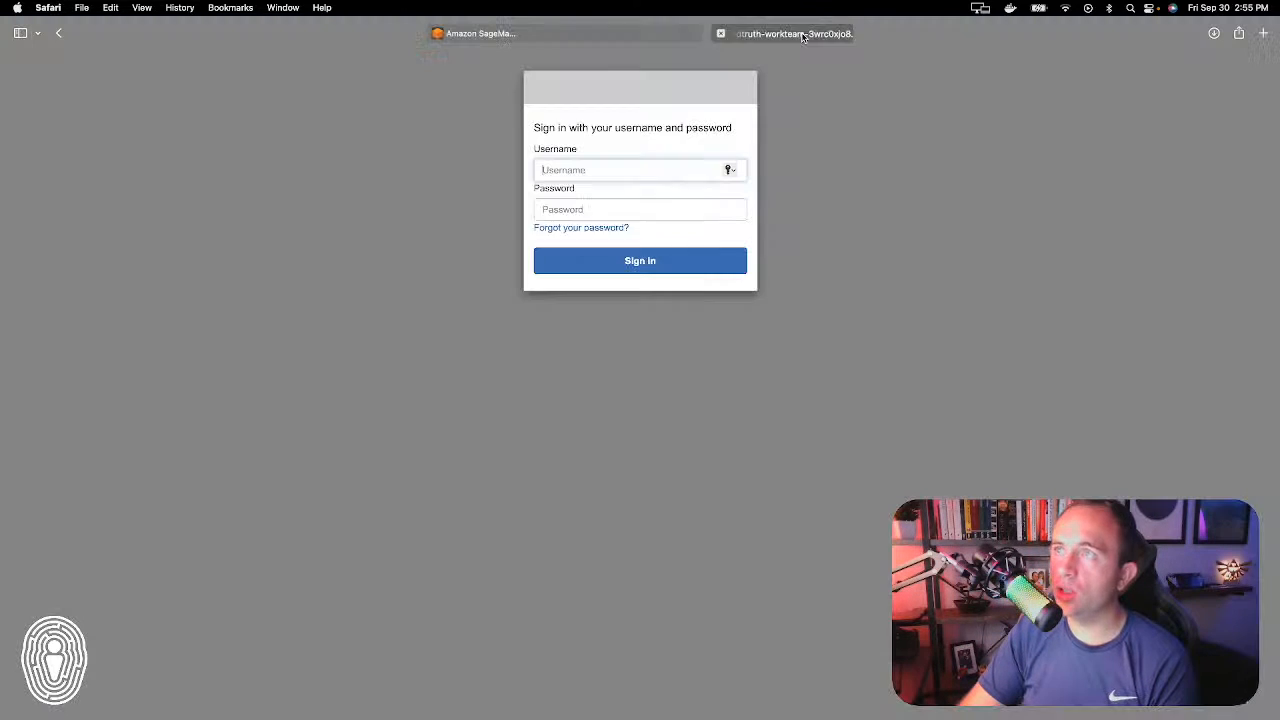
click(593, 152)
click(592, 169)
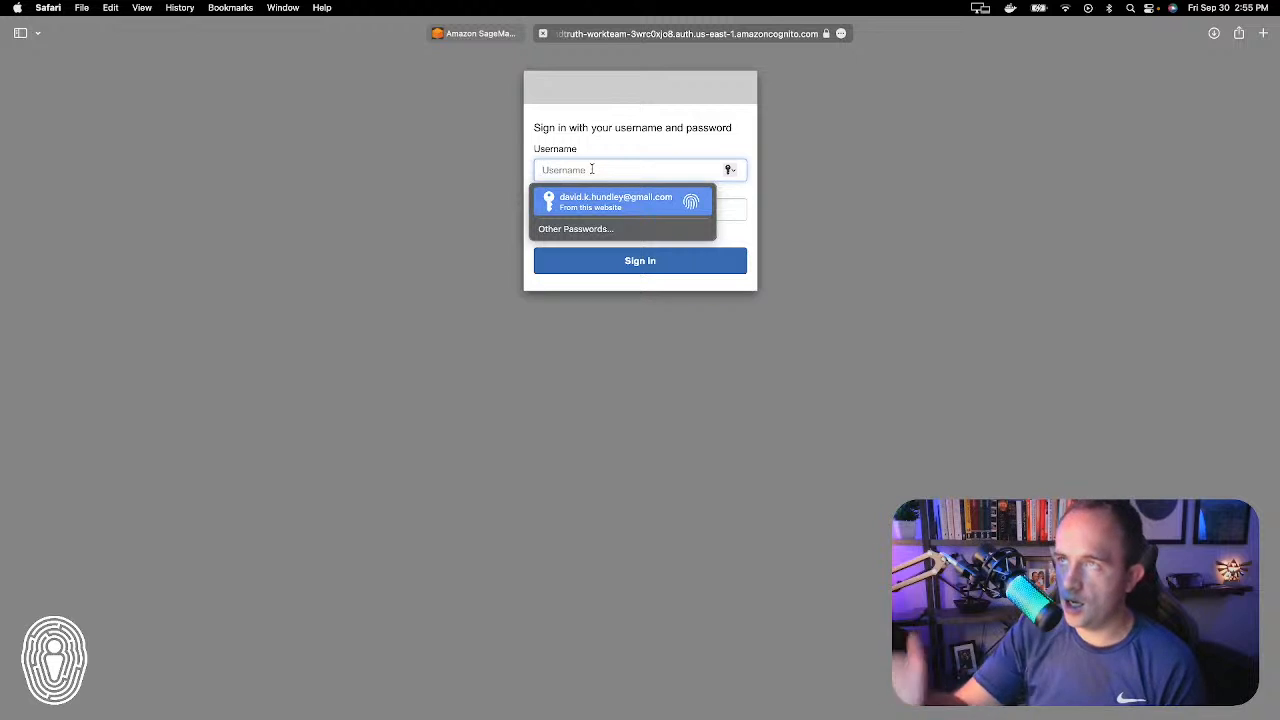
key(ctrl+Right)
key(ctrl+Left)
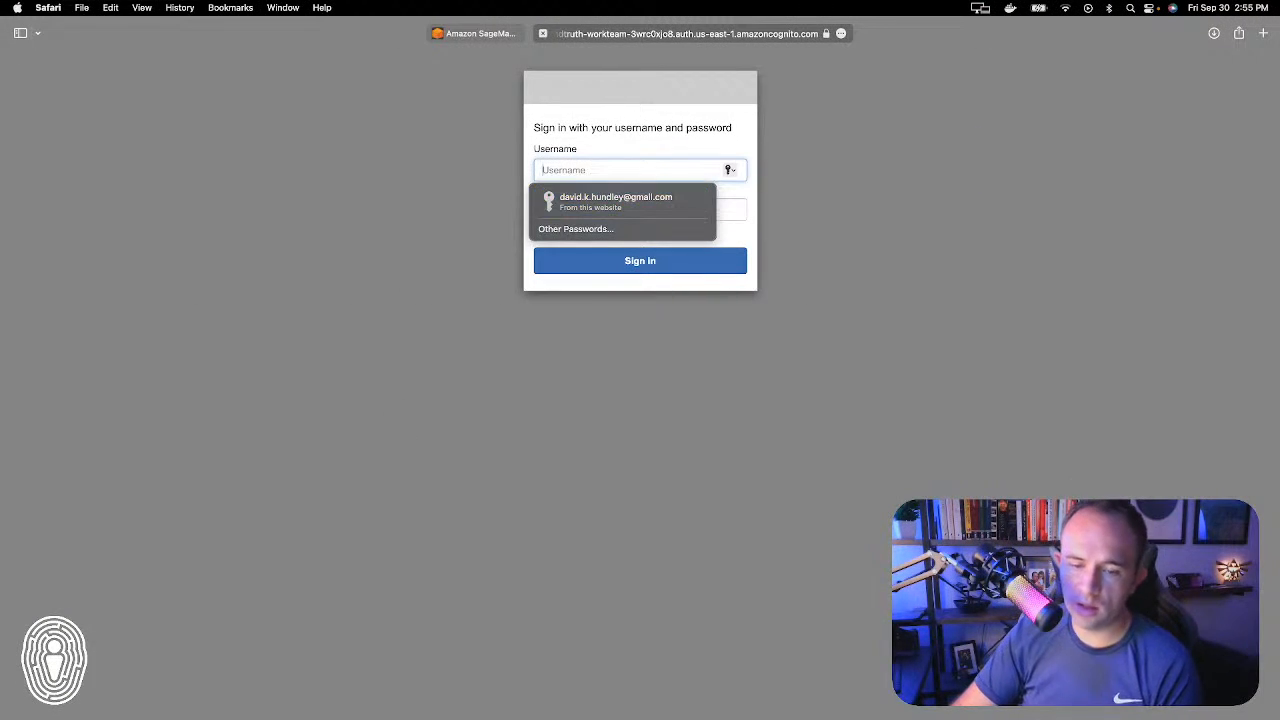
key(Escape)
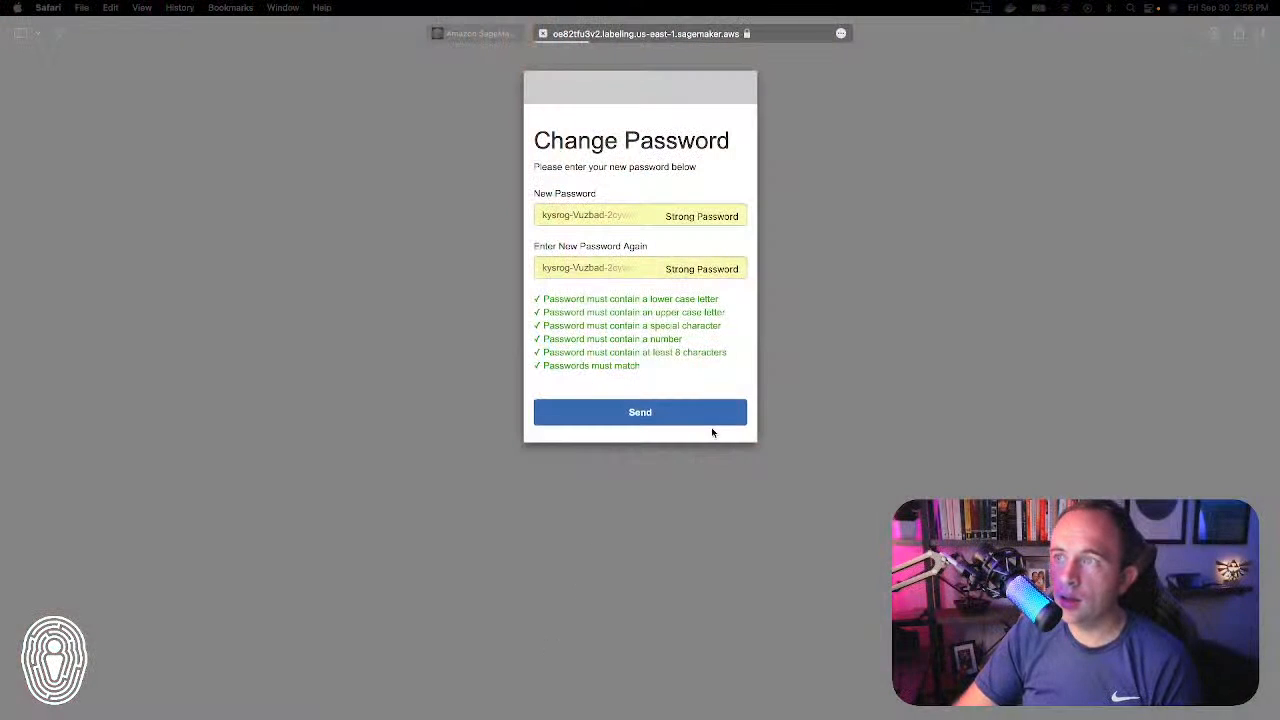
click(695, 412)
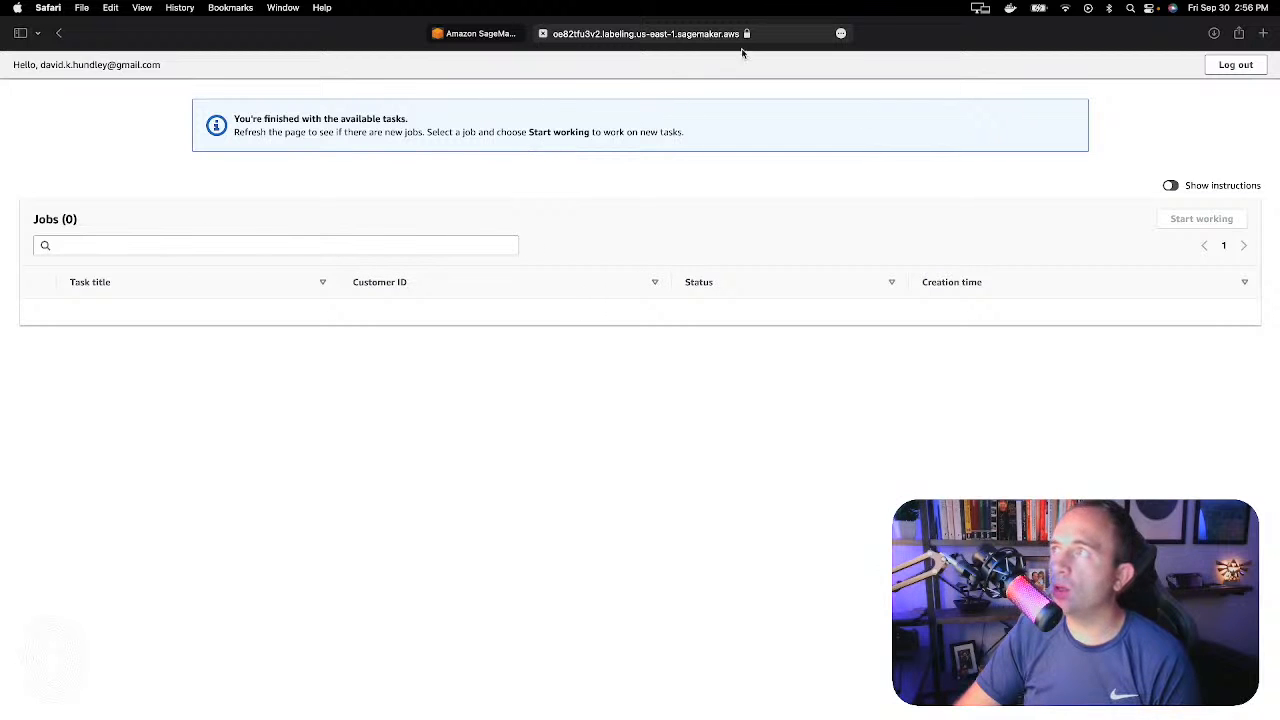
Return to the labeling job's details in the SageMaker console and rename the job cv-rock-paper-scissors-2
click(486, 35)
scroll(658, 462, down, 2)
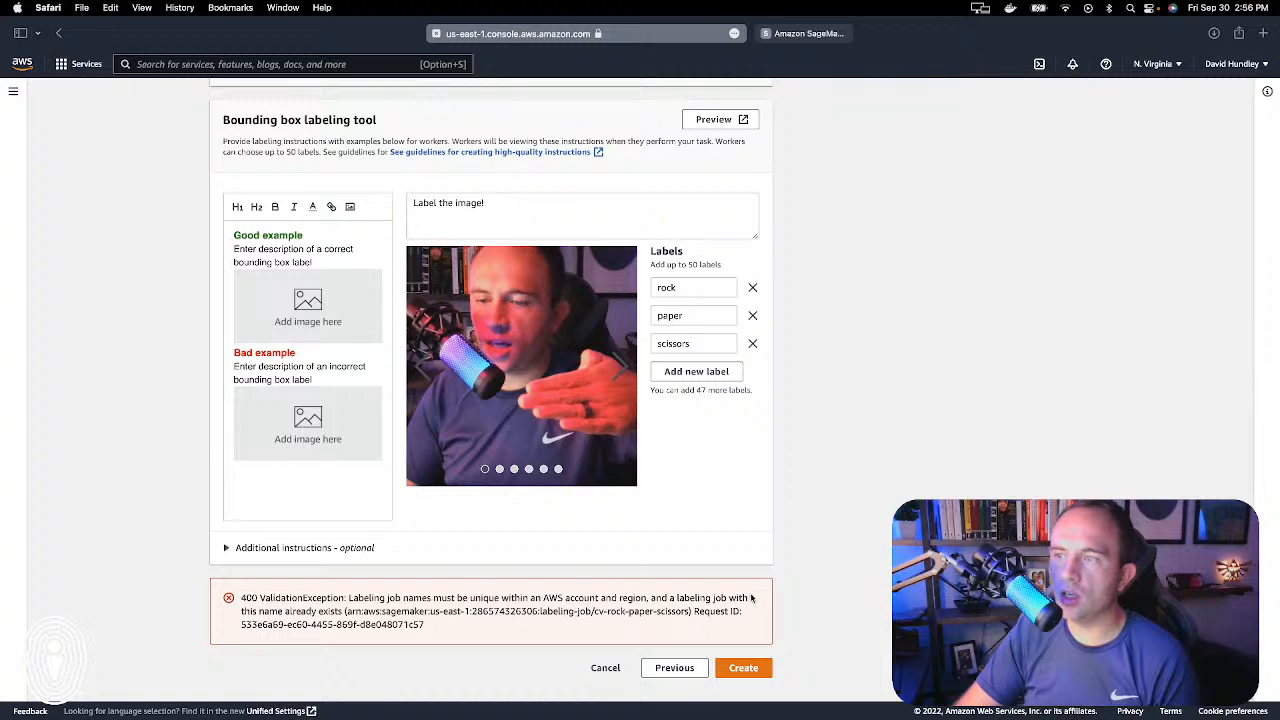
scroll(367, 298, up, 15)
scroll(428, 334, down, 15)
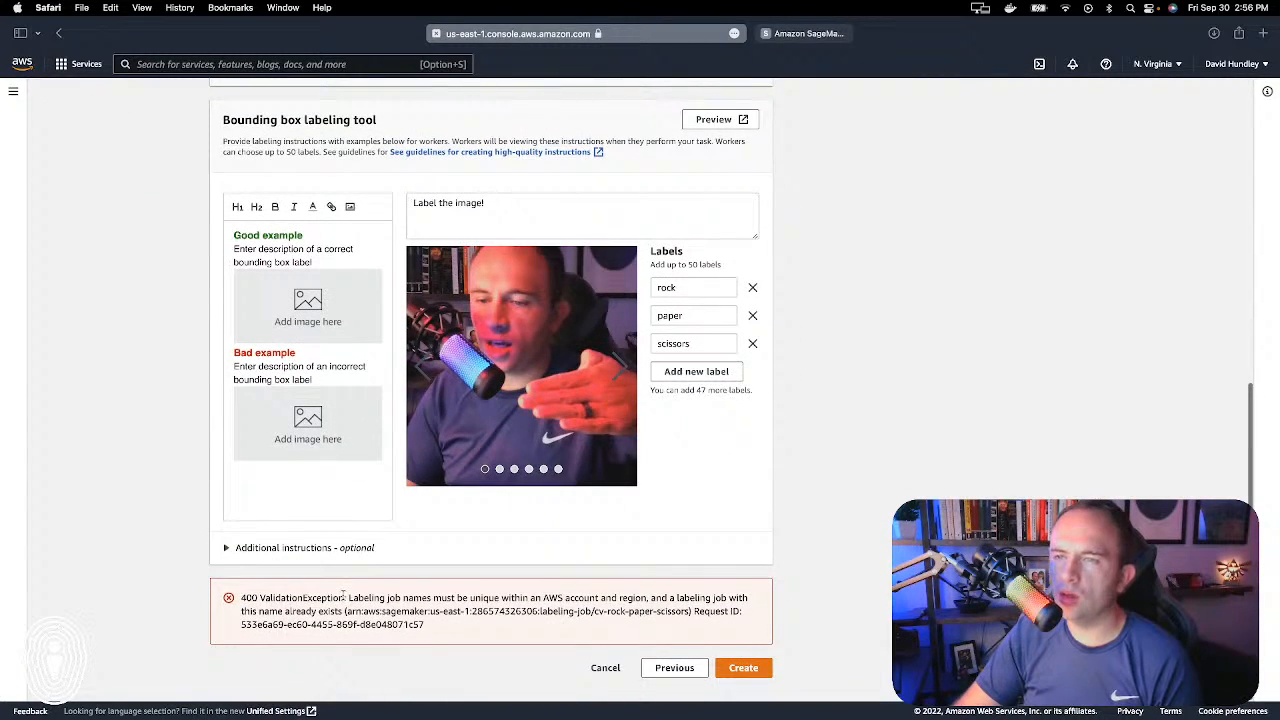
click(675, 667)
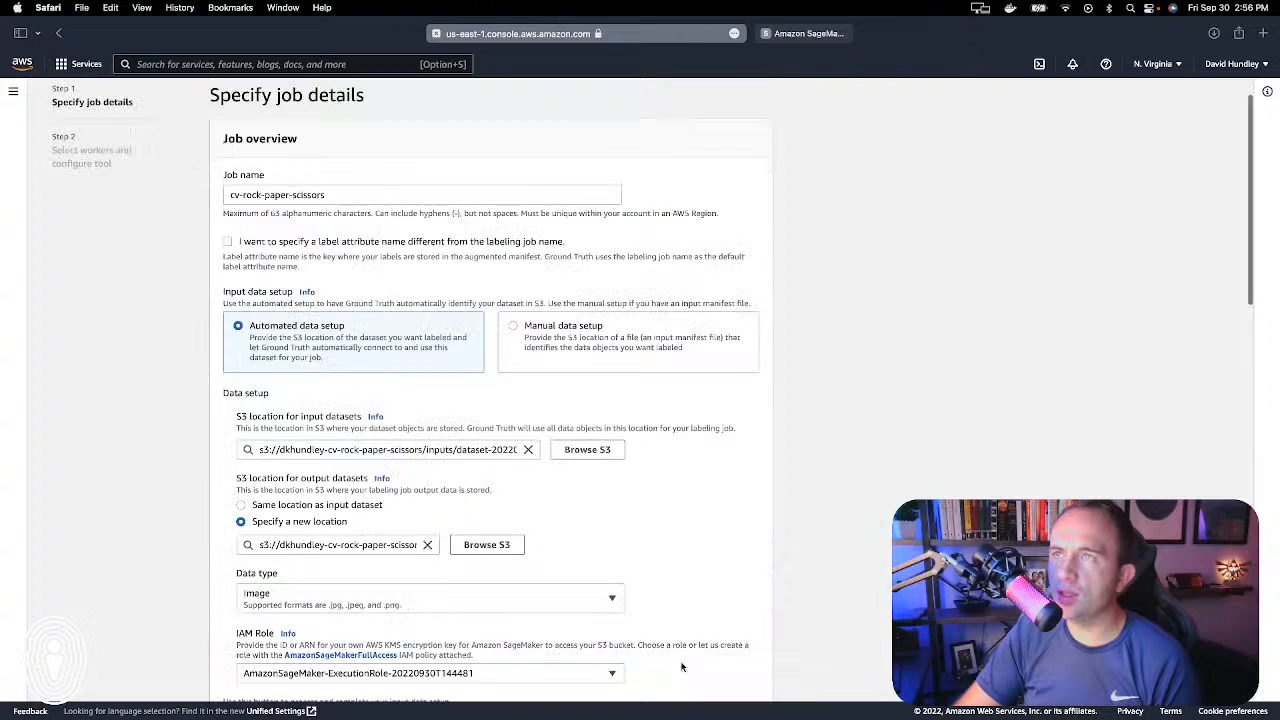
click(381, 195)
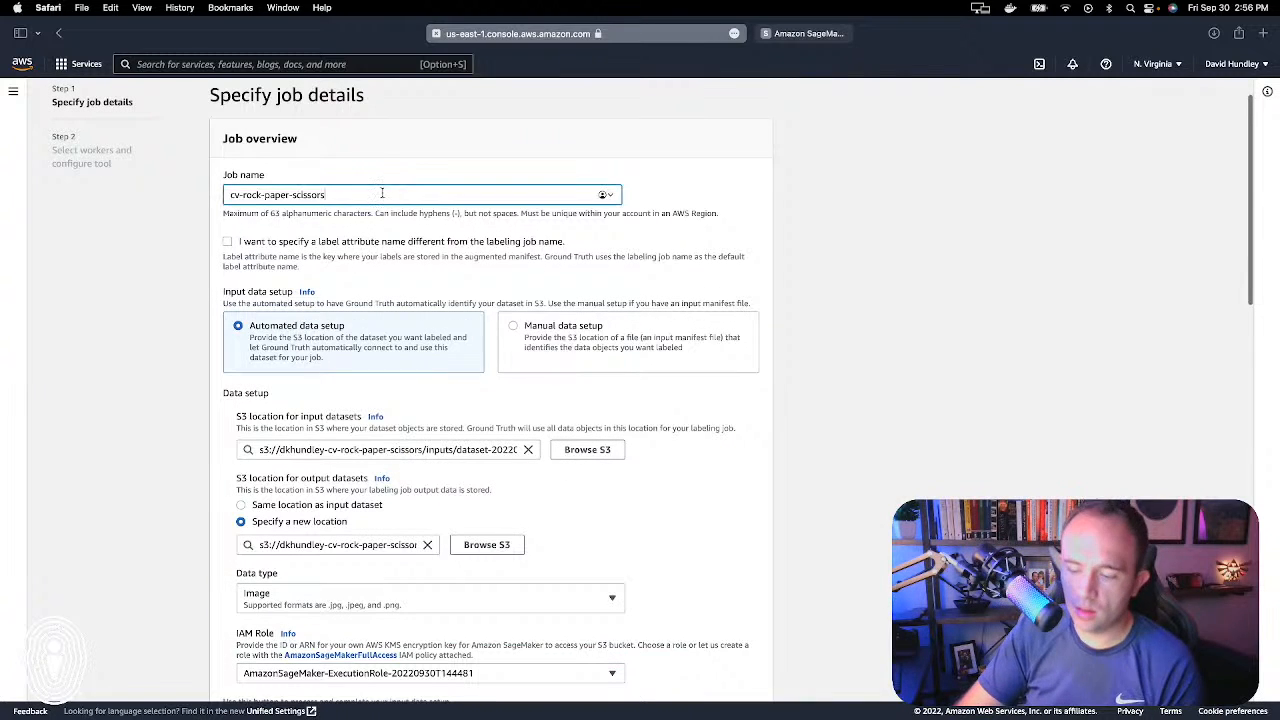
Continue past the job details and worker configuration, and create the renamed labeling job
scroll(738, 347, down, 20)
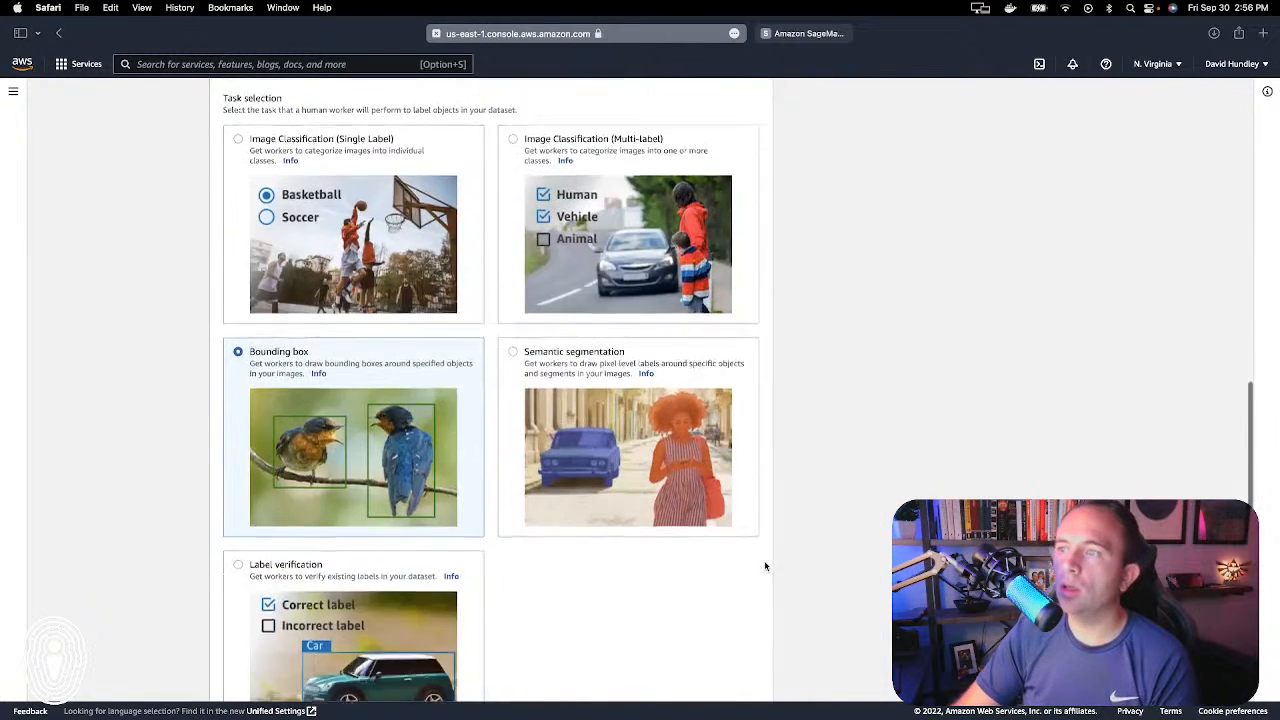
click(749, 660)
scroll(747, 676, down, 10)
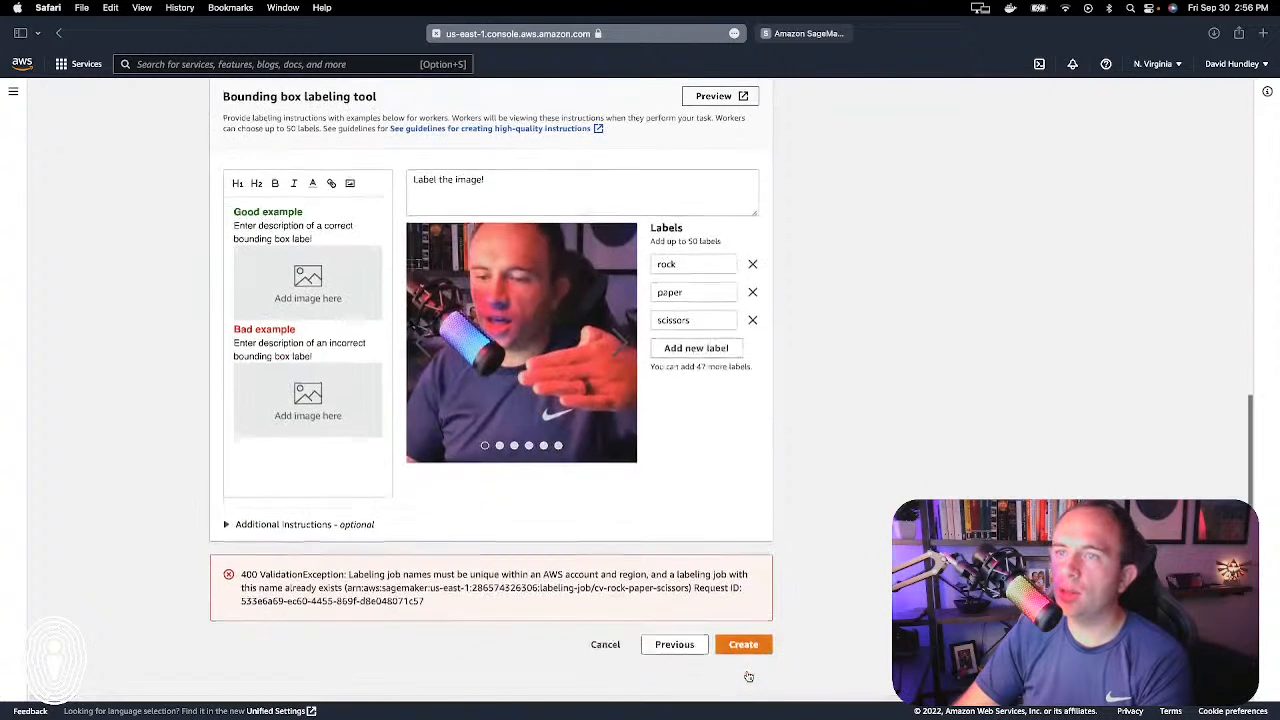
click(751, 670)
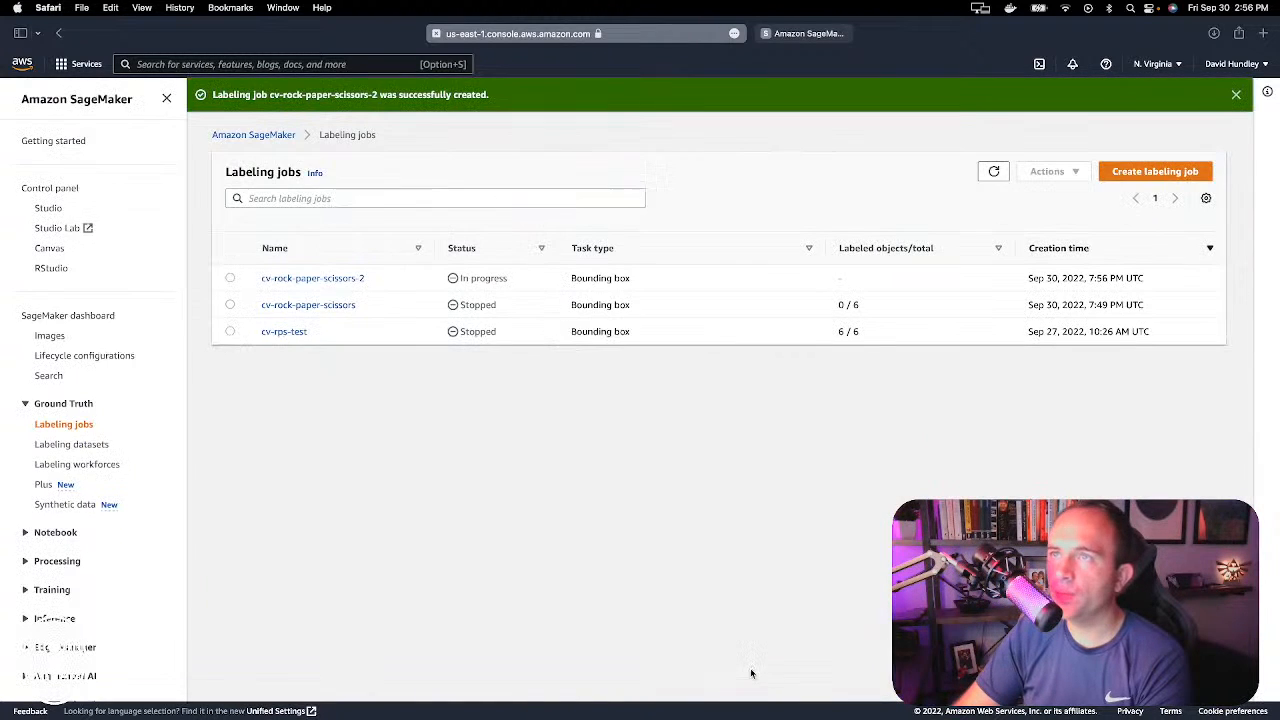
Switch to the worker labeling portal and refresh its jobs list to check for the new labeling job
click(791, 38)
key(super+r)
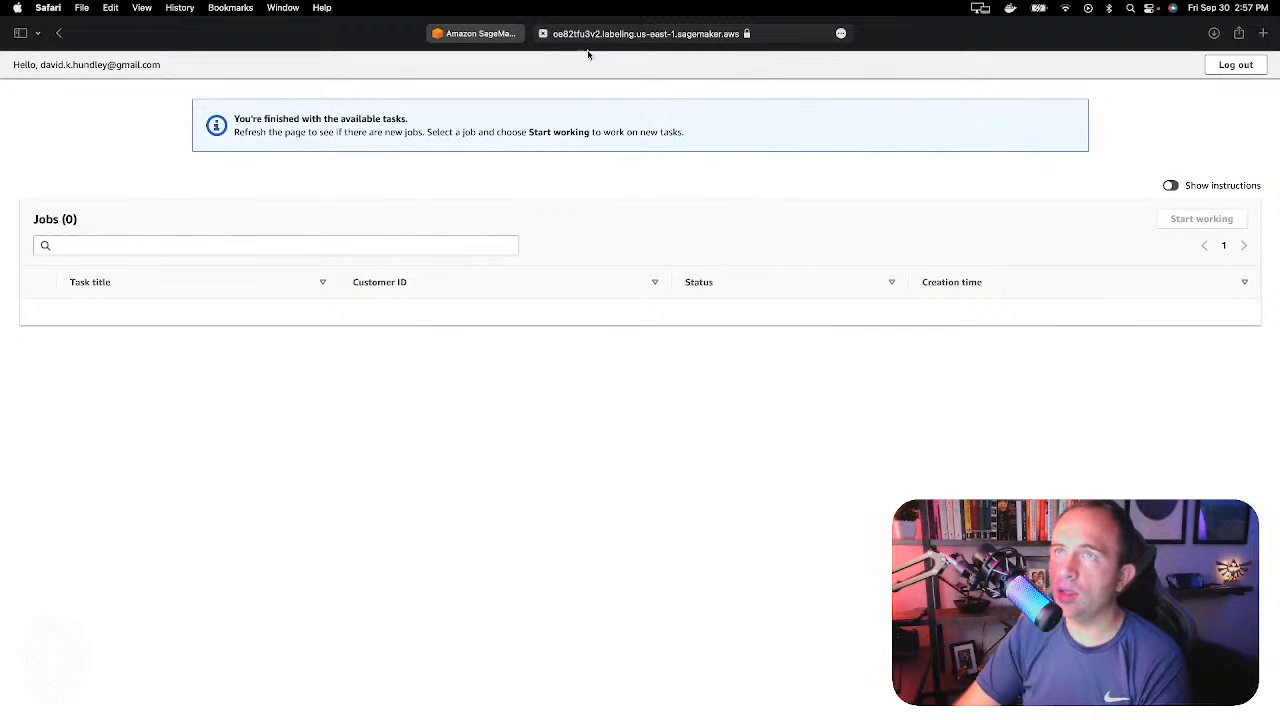
click(824, 35)
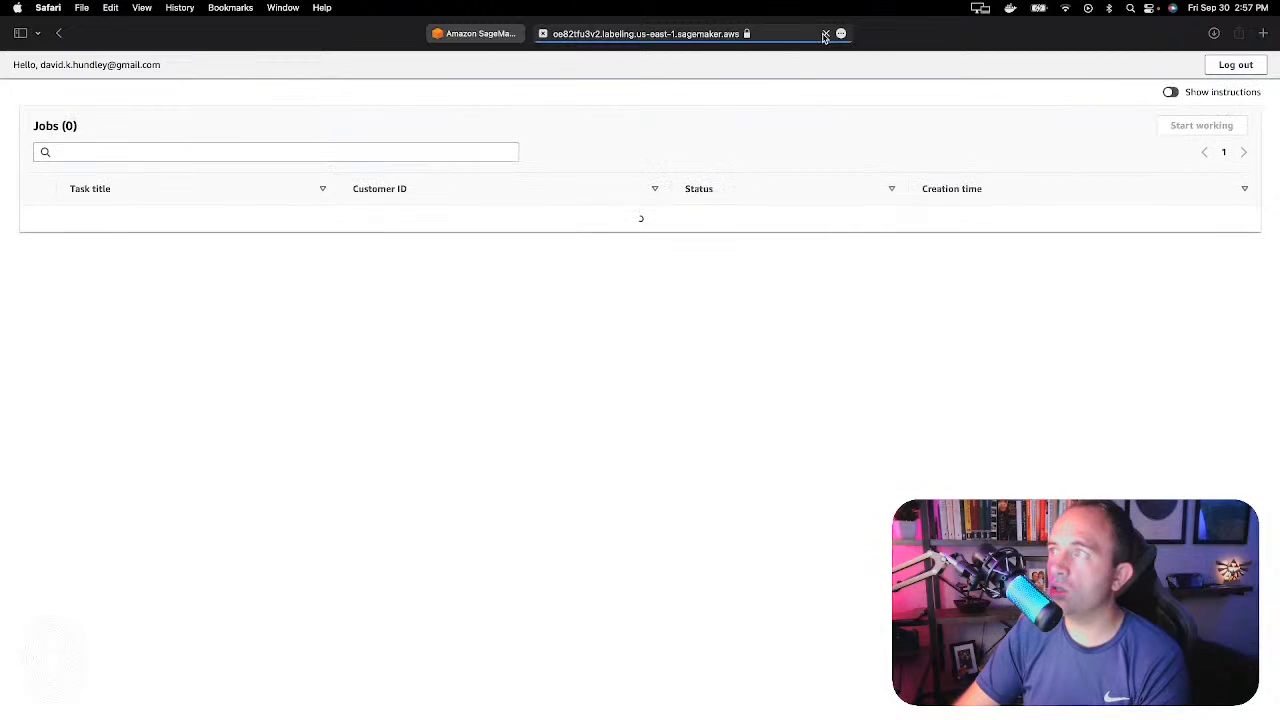
Refresh the worker portal's jobs list again and toggle the instructions display on and back off
click(824, 35)
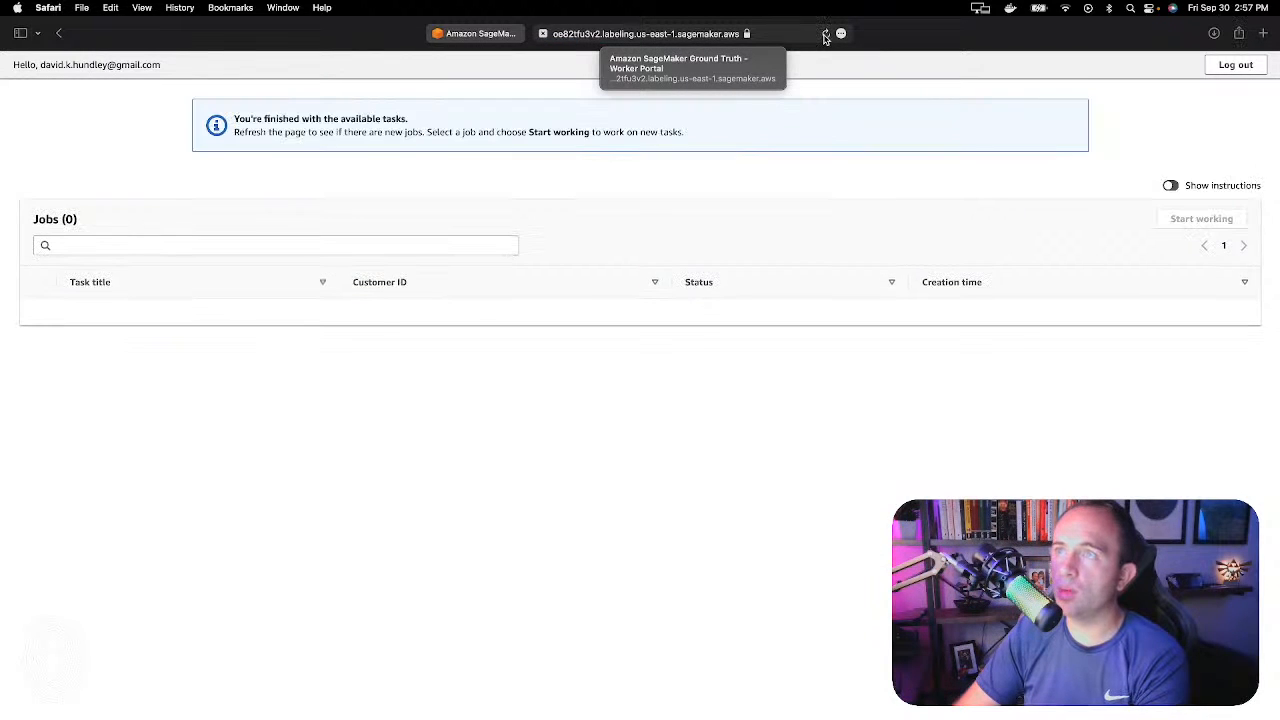
click(825, 35)
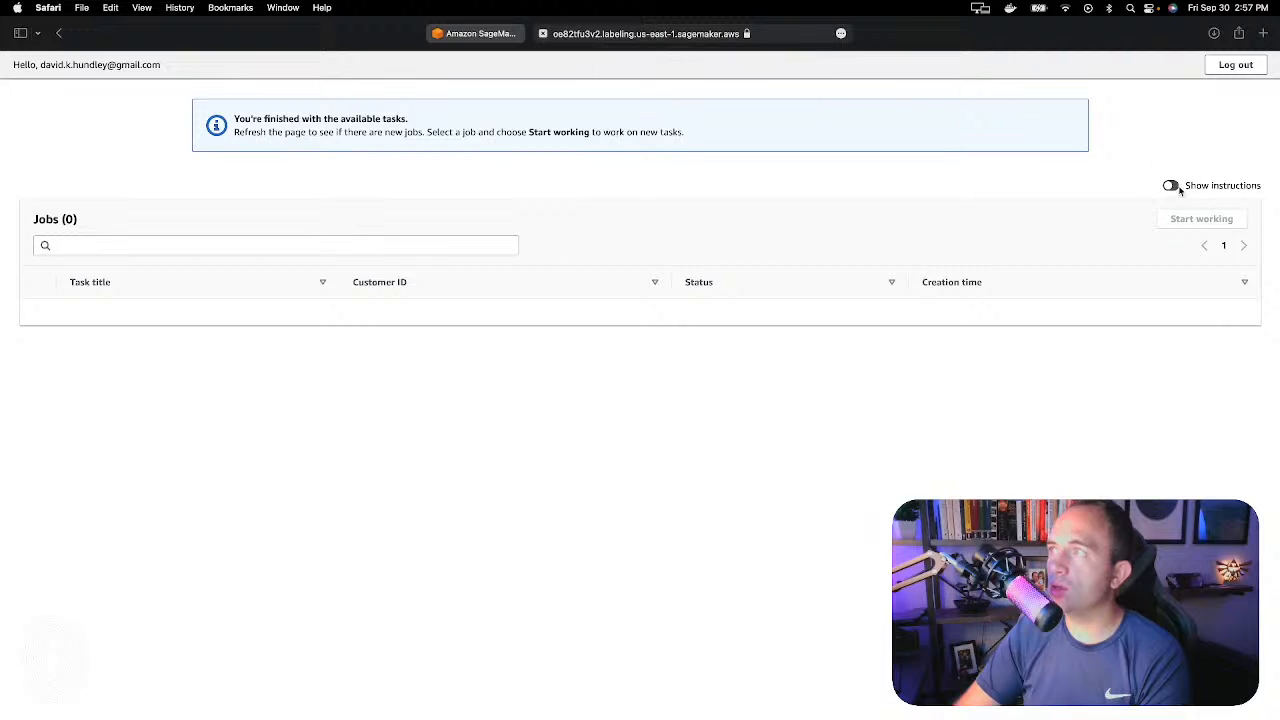
click(1171, 186)
click(1171, 186)
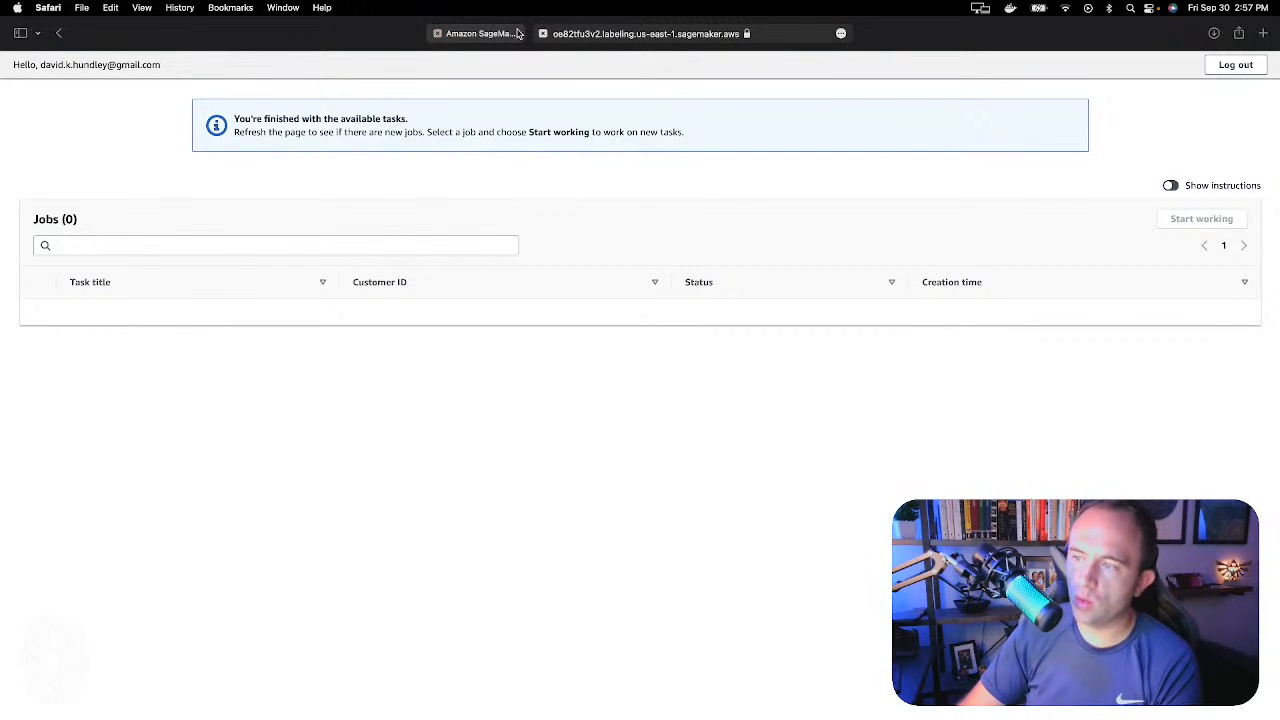
Open the cv-rock-paper-scissors-2 job in the SageMaker console, then return to the worker portal and refresh its jobs list
click(478, 34)
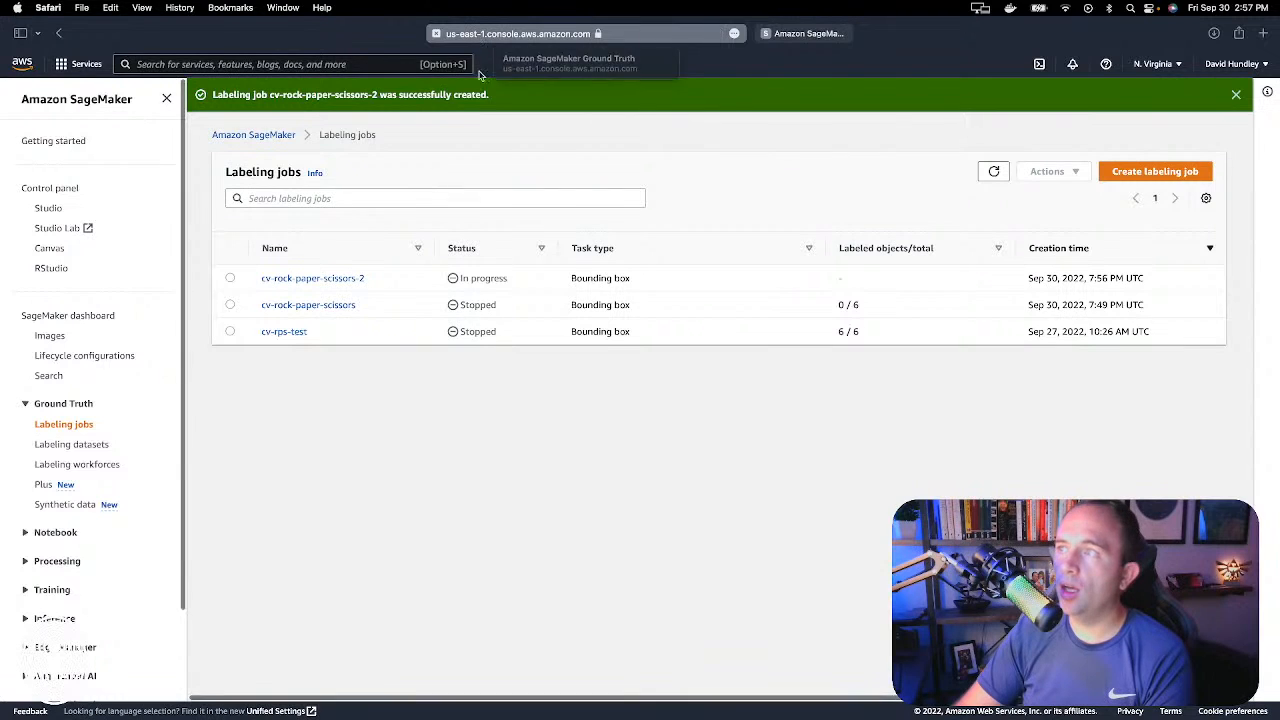
click(322, 280)
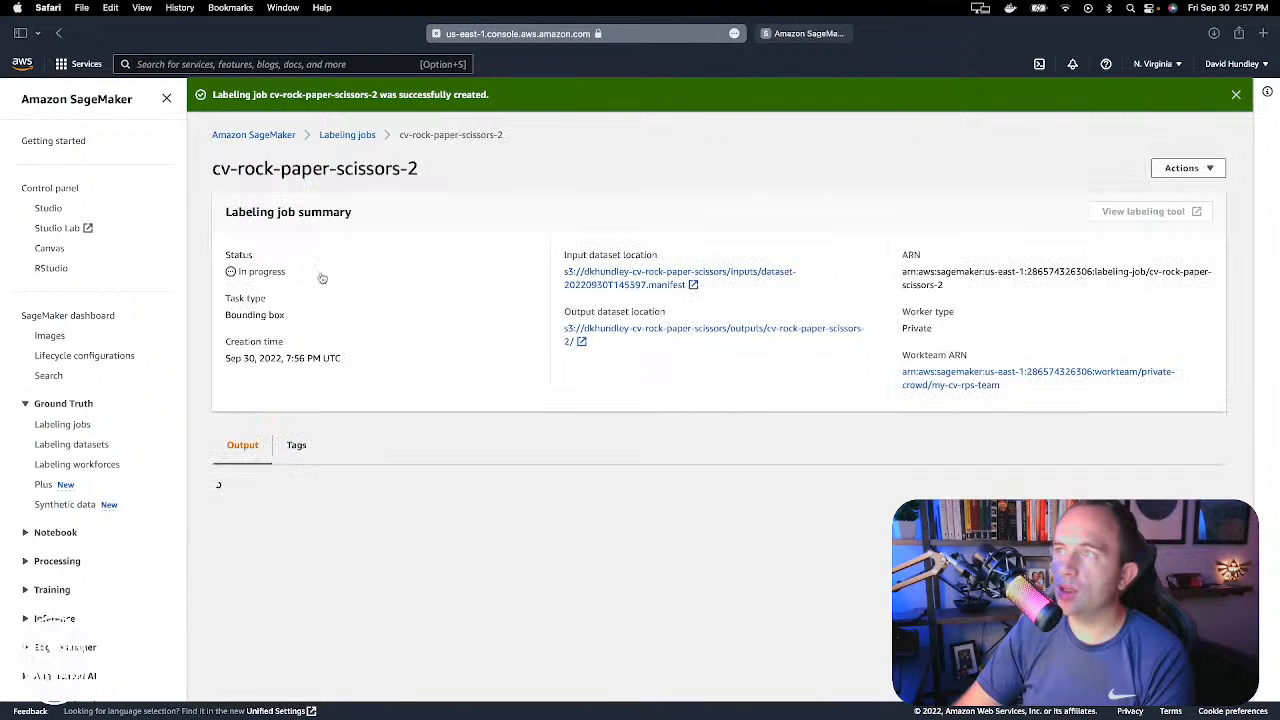
click(825, 36)
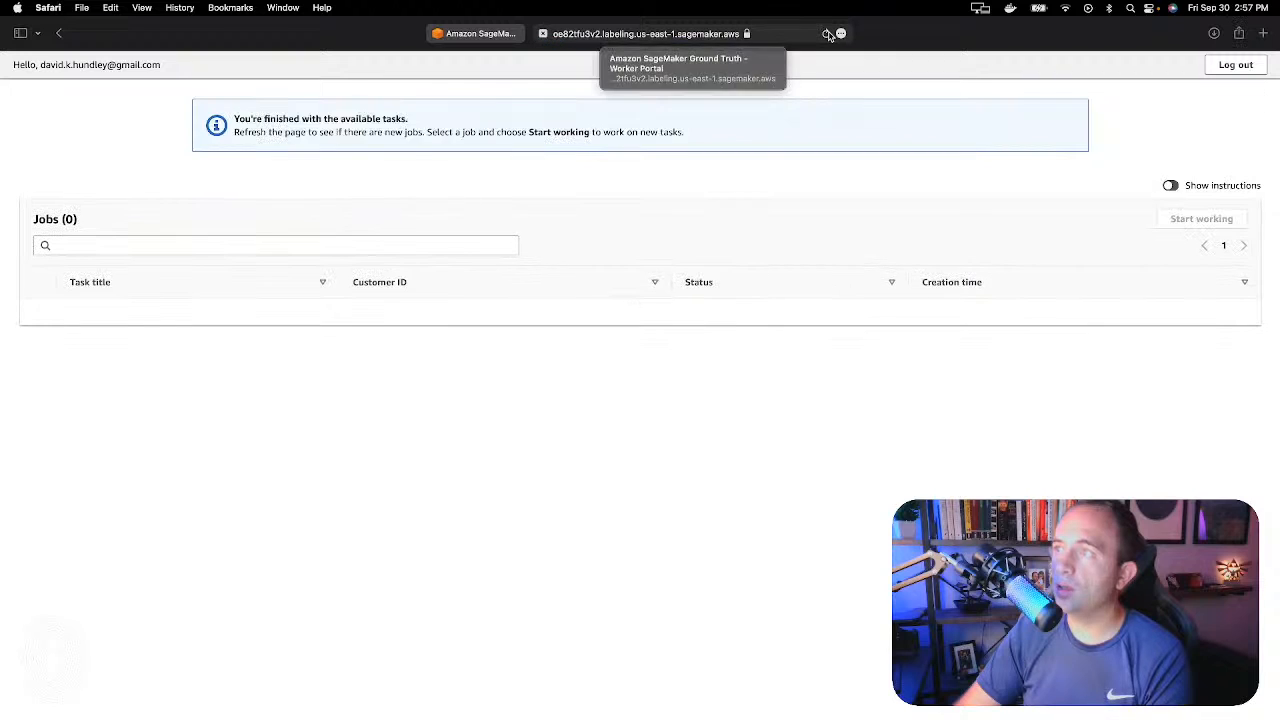
click(826, 35)
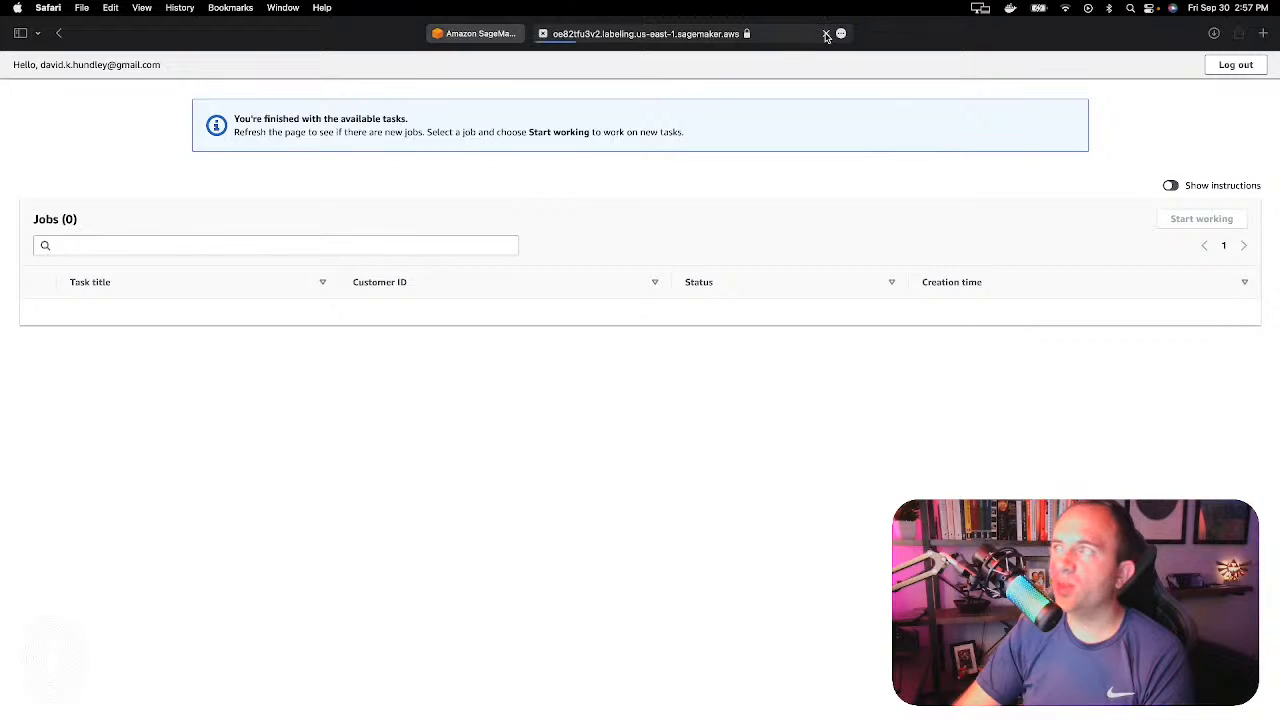
Review the cv-rock-paper-scissors-2 job's summary and dataset images in the console, and recheck the worker portal for available jobs
click(485, 34)
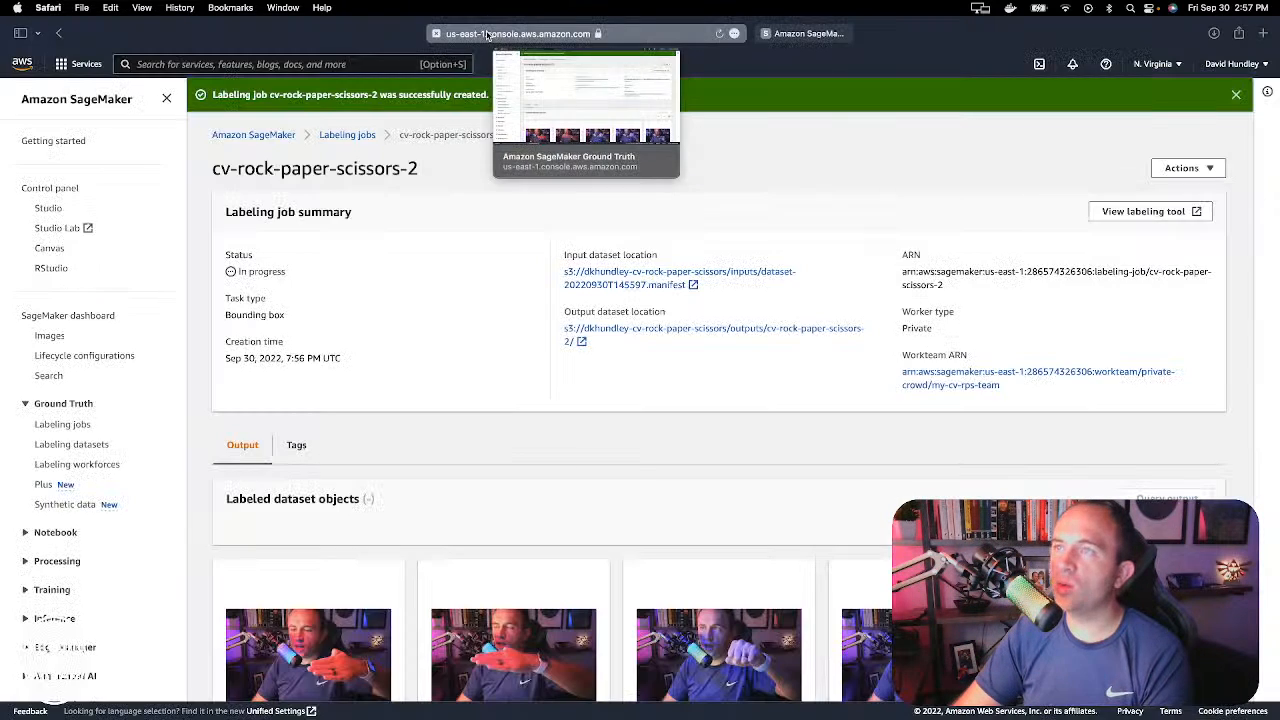
scroll(780, 409, down, 5)
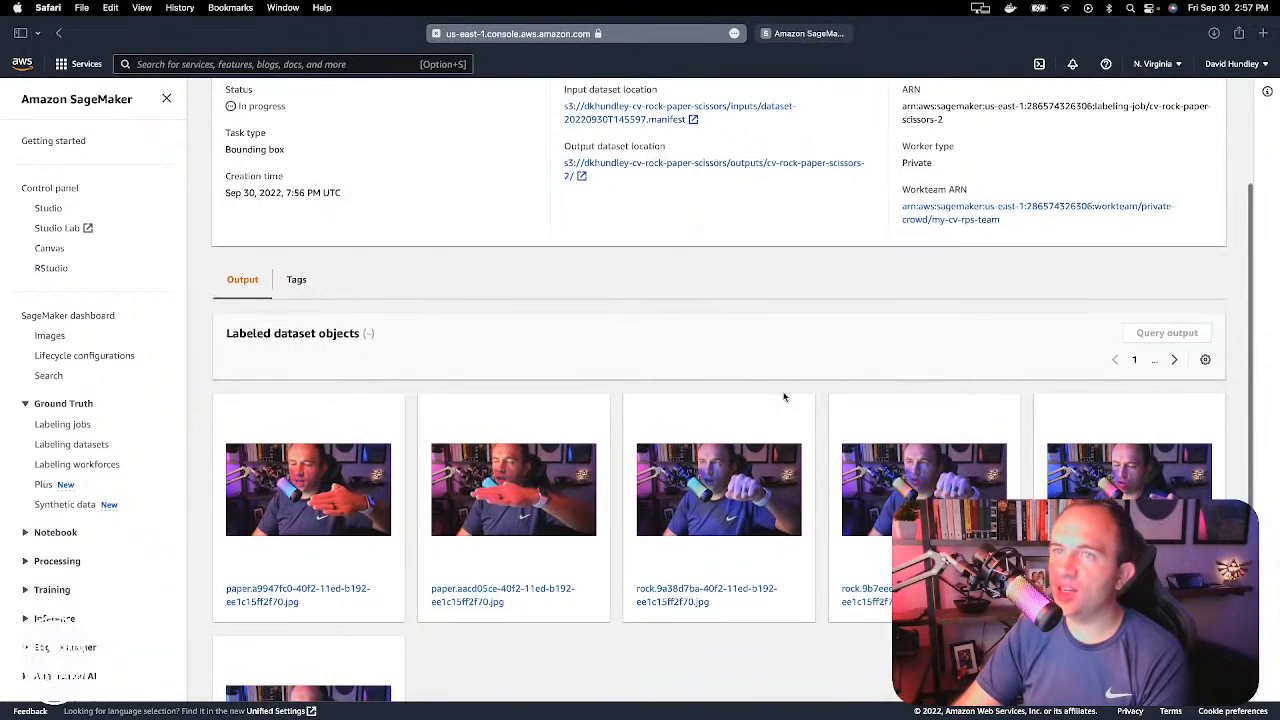
scroll(784, 398, up, 5)
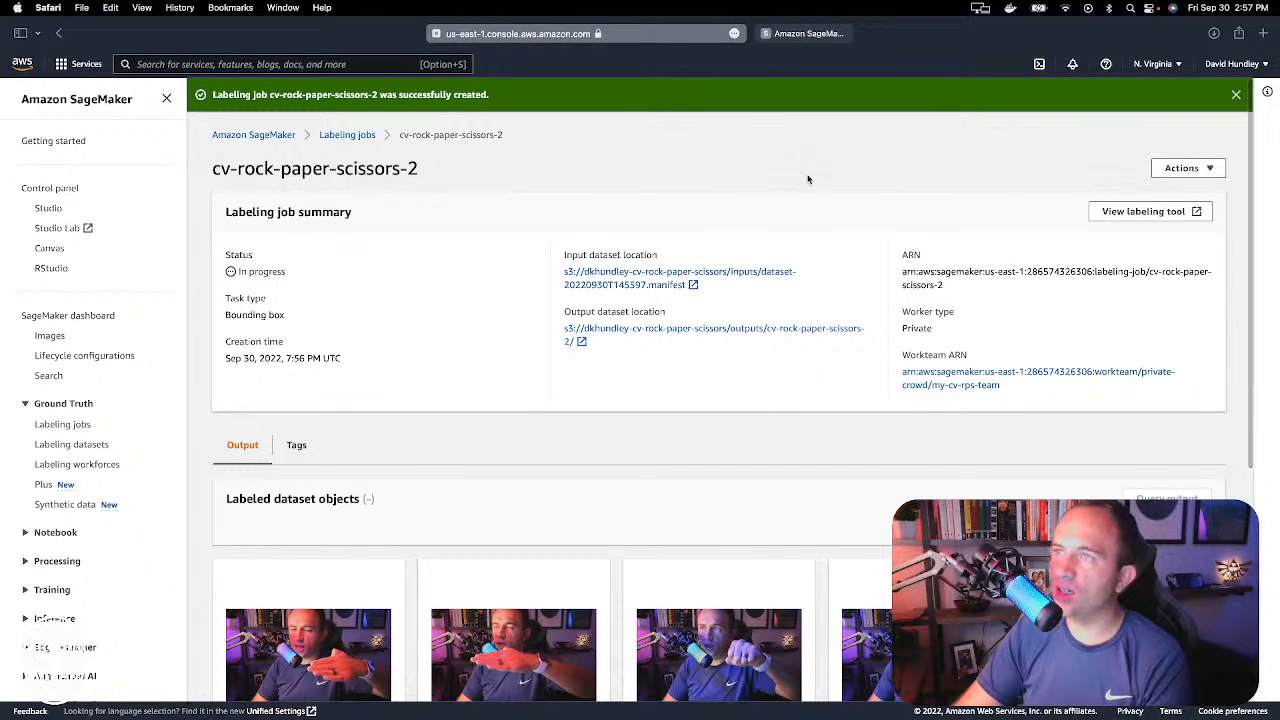
click(803, 36)
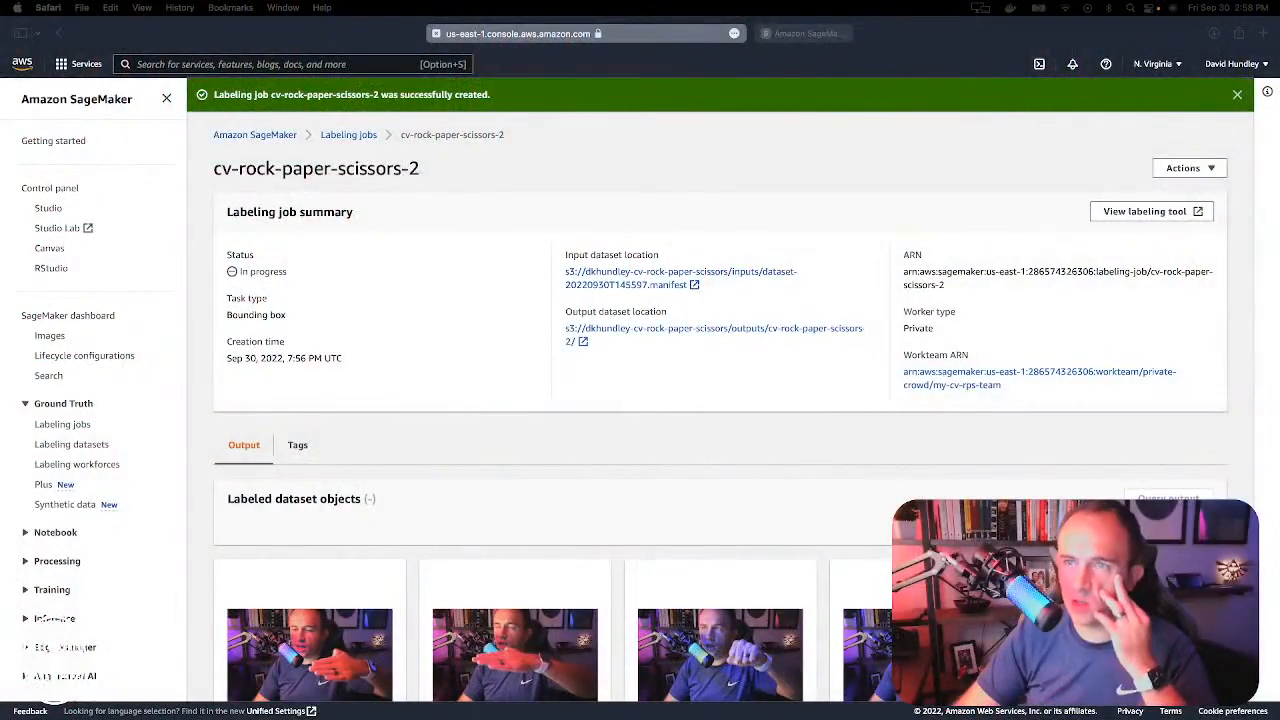
scroll(408, 493, down, 1)
scroll(408, 493, down, 3)
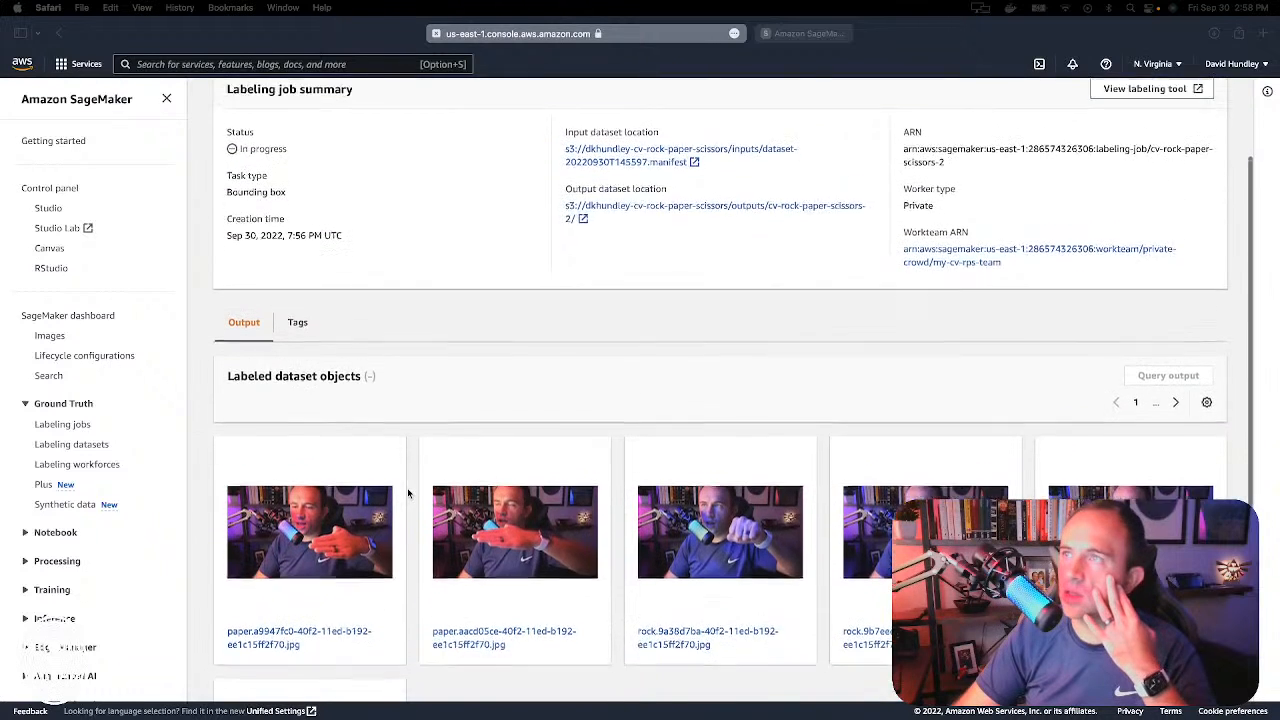
click(798, 36)
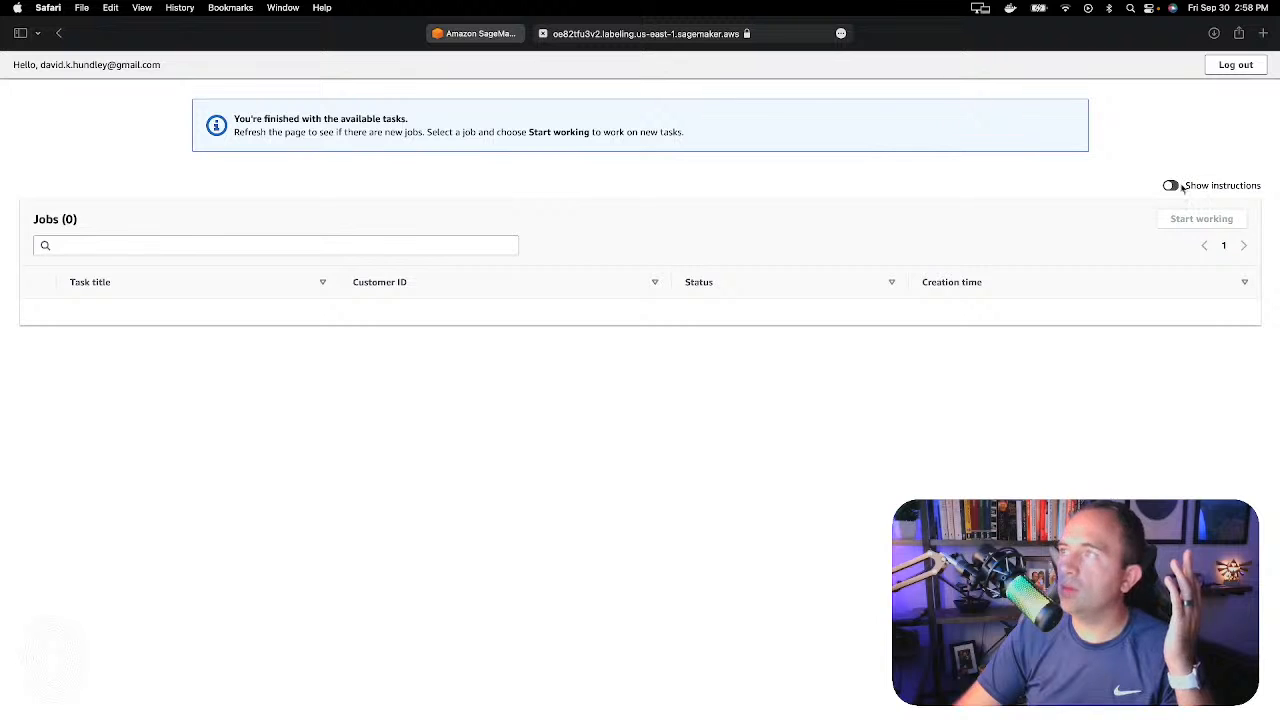
click(390, 282)
Check the labeling jobs and workers of my-cv-rps-team from the job's workteam link, and reopen the cv-rock-paper-scissors-2 job to inspect its dataset objects
click(475, 33)
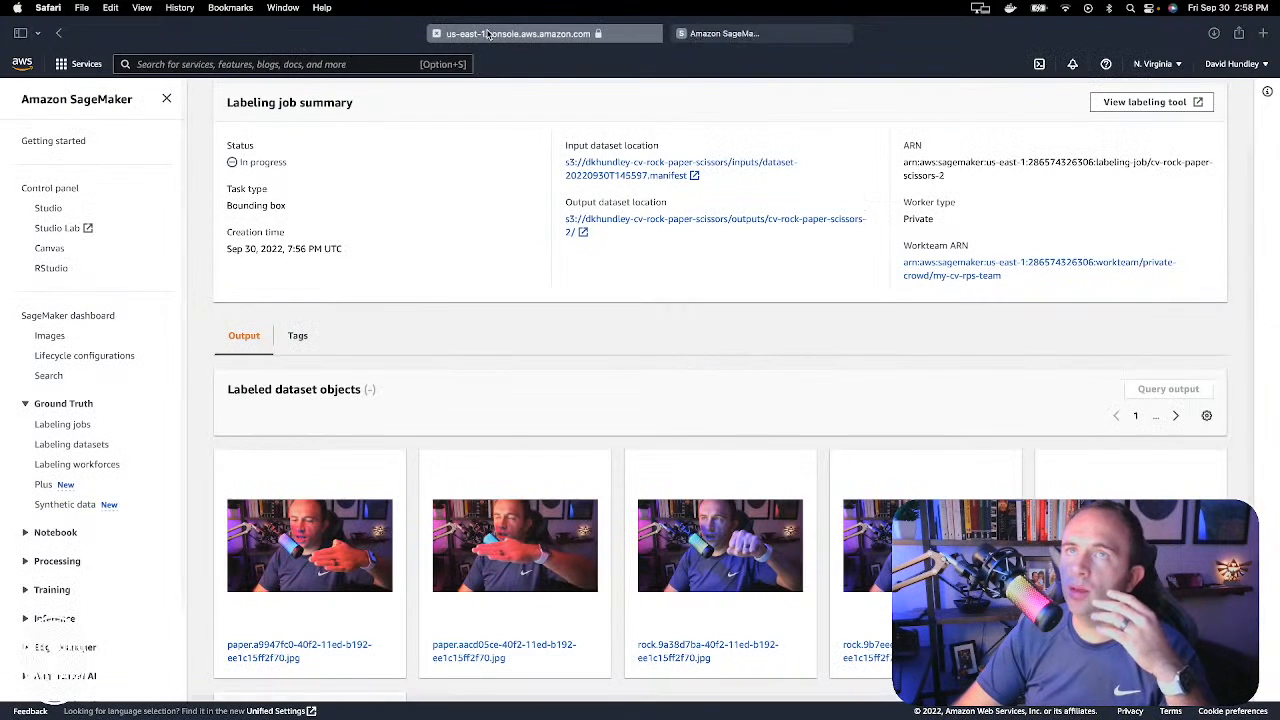
scroll(612, 256, down, 3)
scroll(612, 256, up, 5)
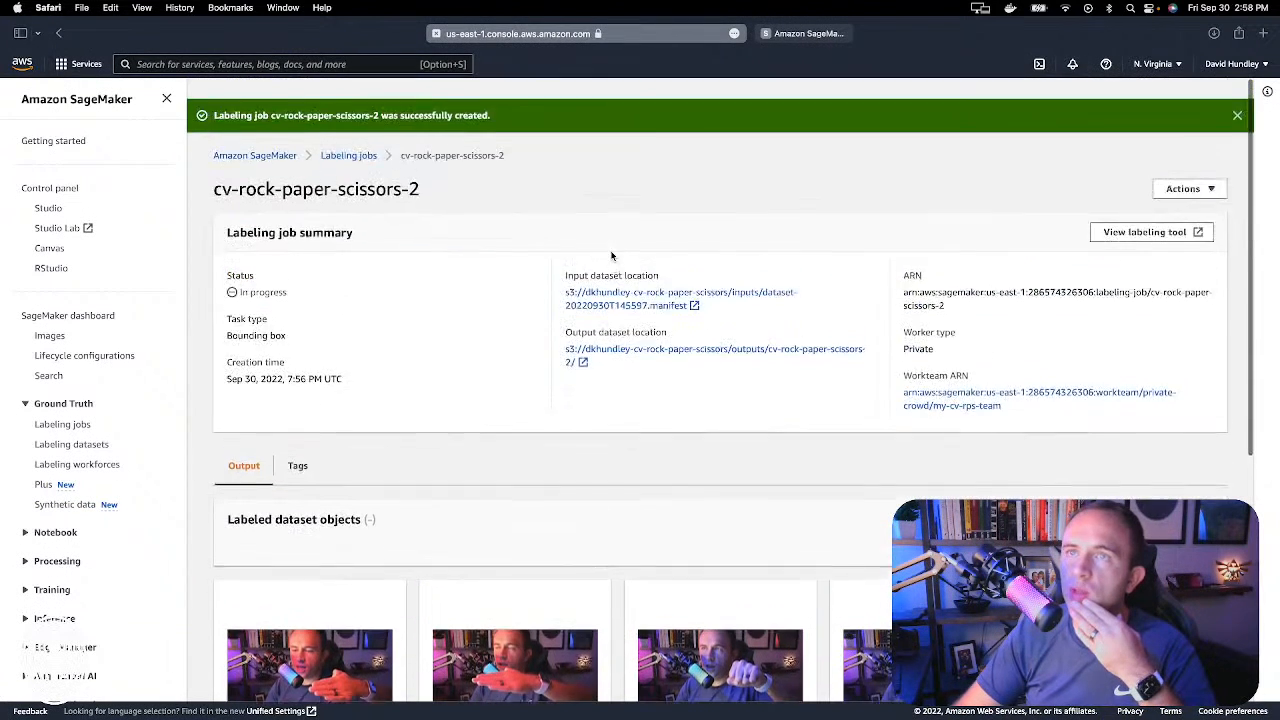
click(958, 384)
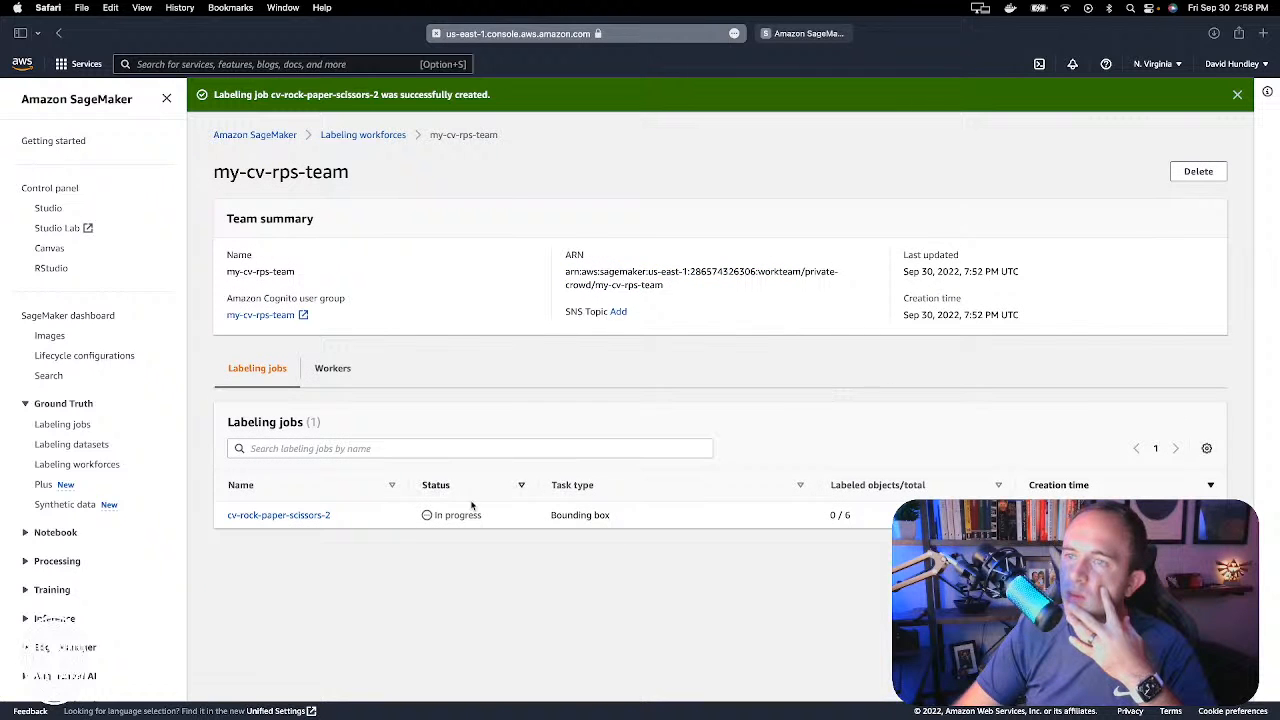
click(313, 516)
key(super+bracketleft)
click(334, 369)
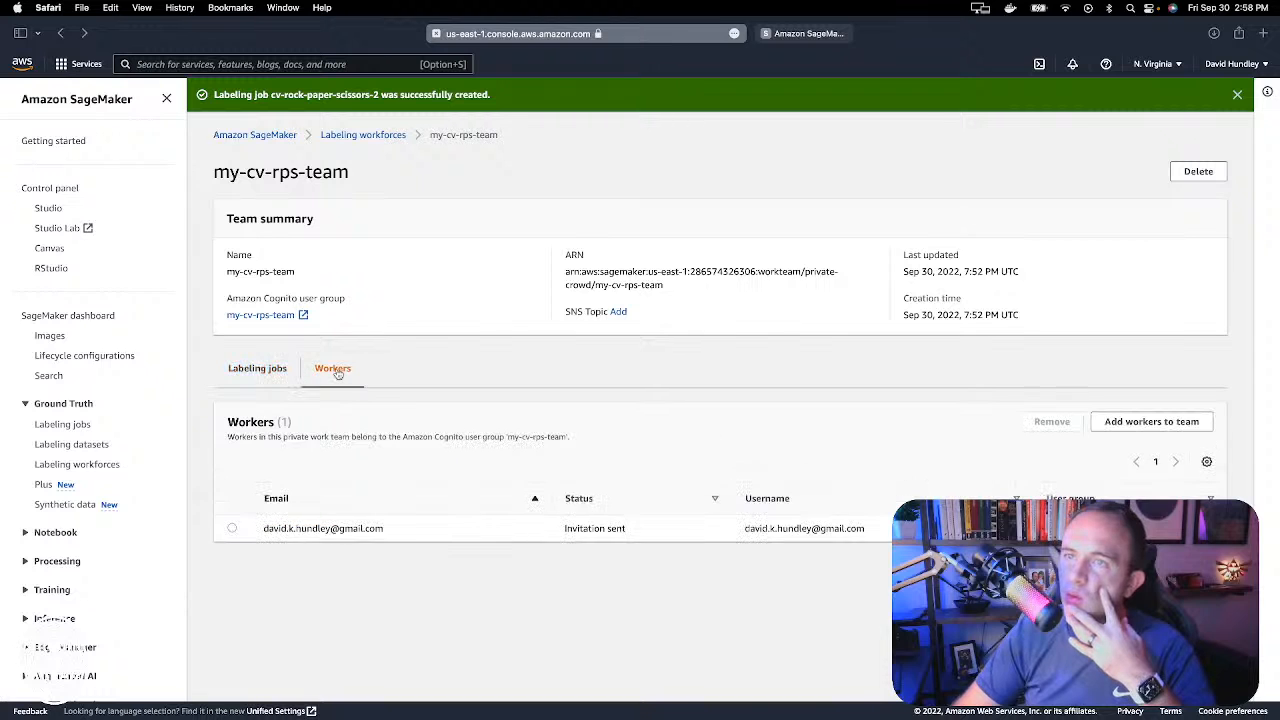
click(236, 371)
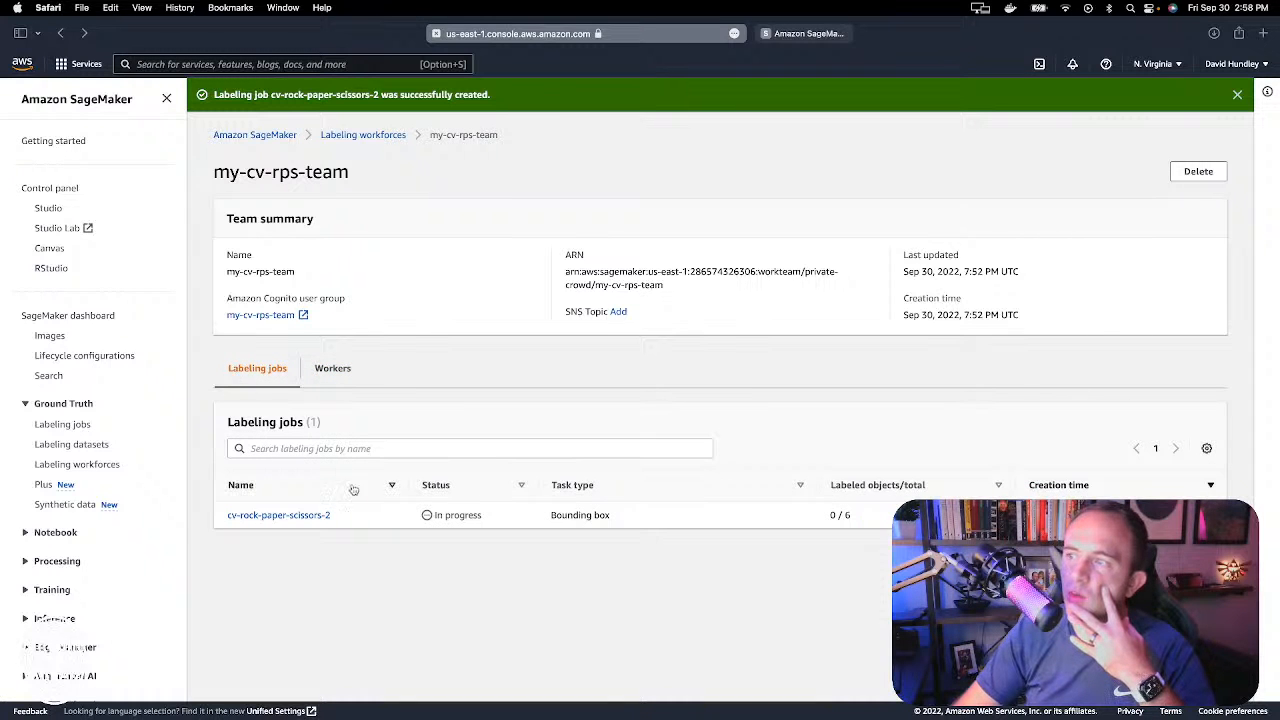
click(323, 516)
scroll(323, 516, down, 5)
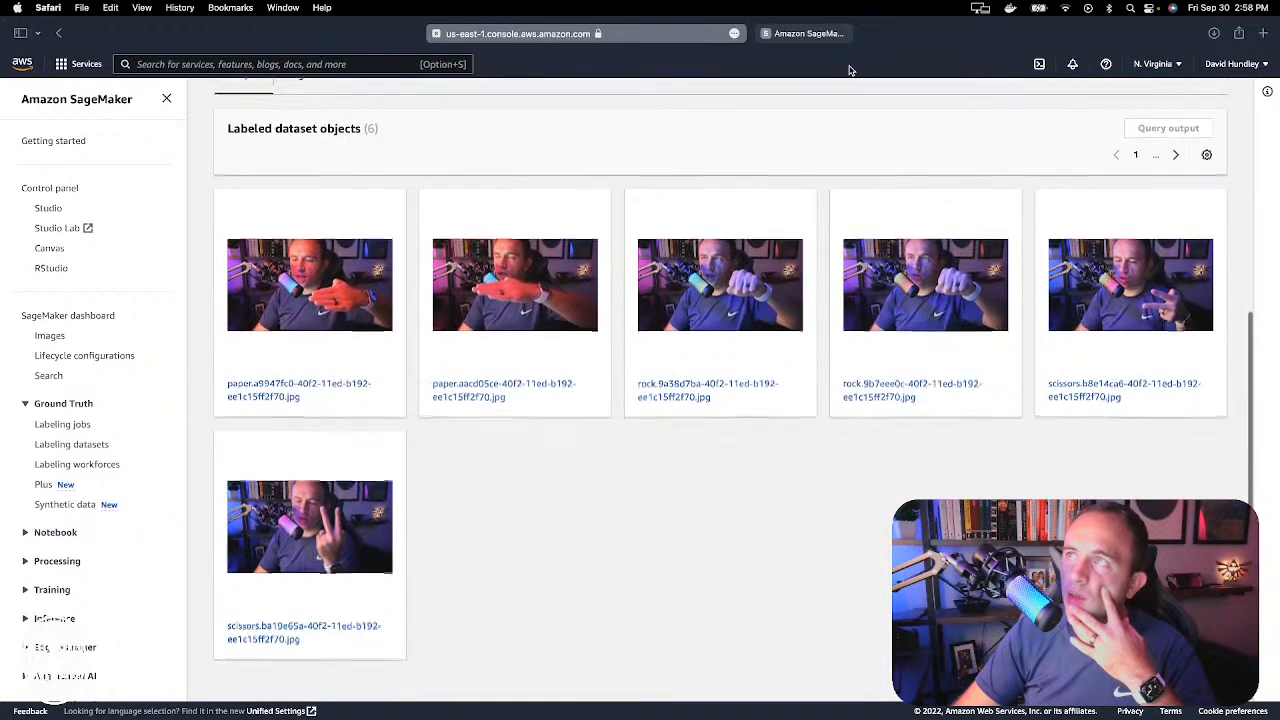
Log out of the worker portal and sign back in with the saved username and password
click(828, 37)
click(1235, 64)
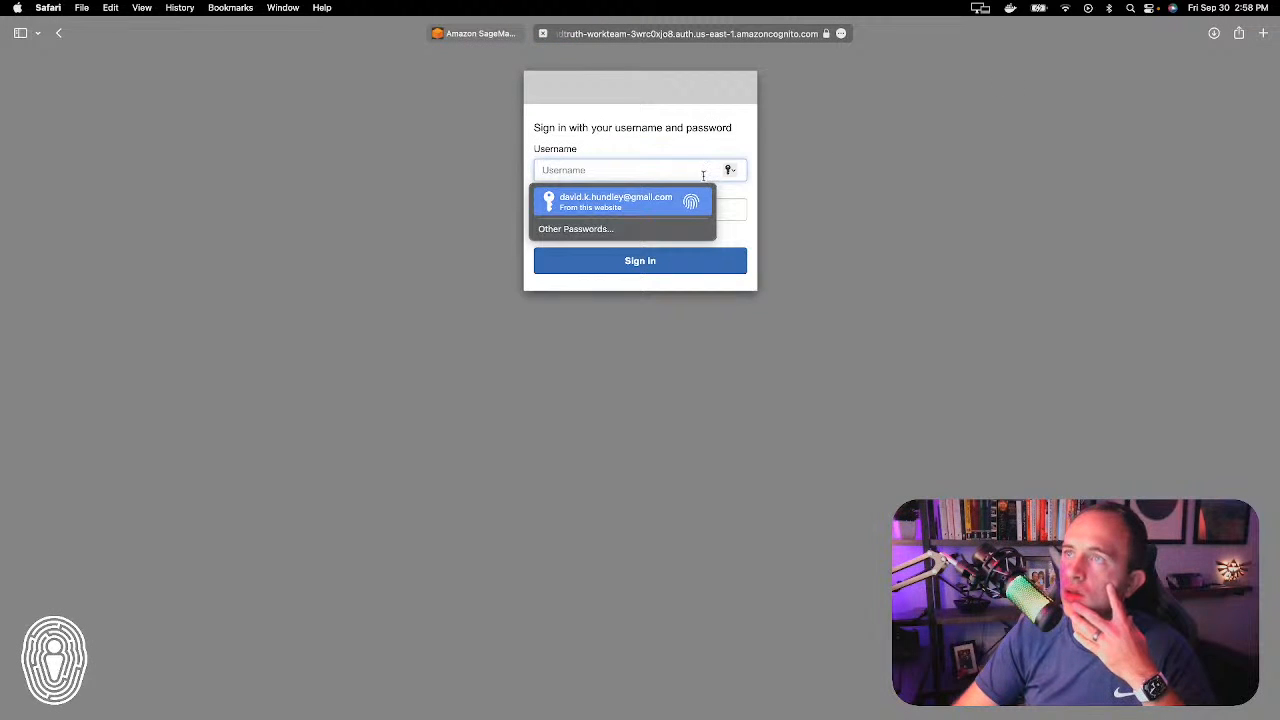
click(700, 198)
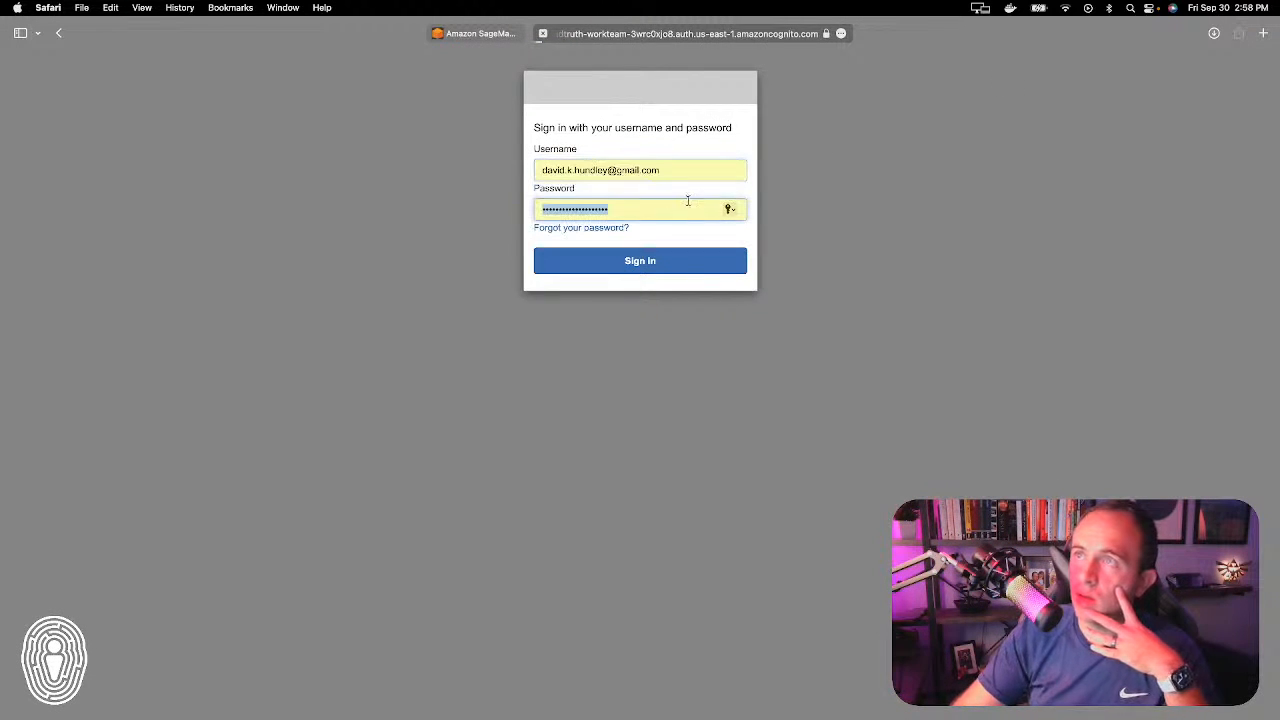
click(647, 266)
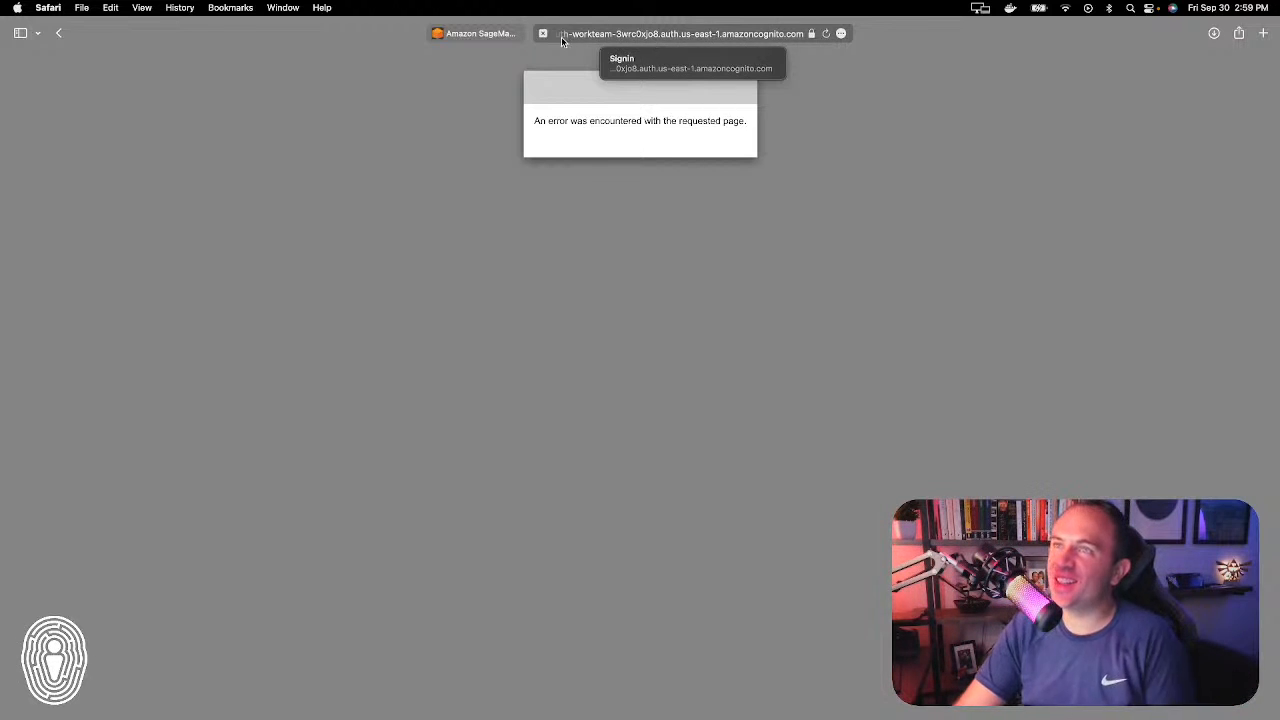
Close the worker portal's sign-in tab and return to the cv-rock-paper-scissors-2 job's details in the console
click(493, 37)
click(765, 35)
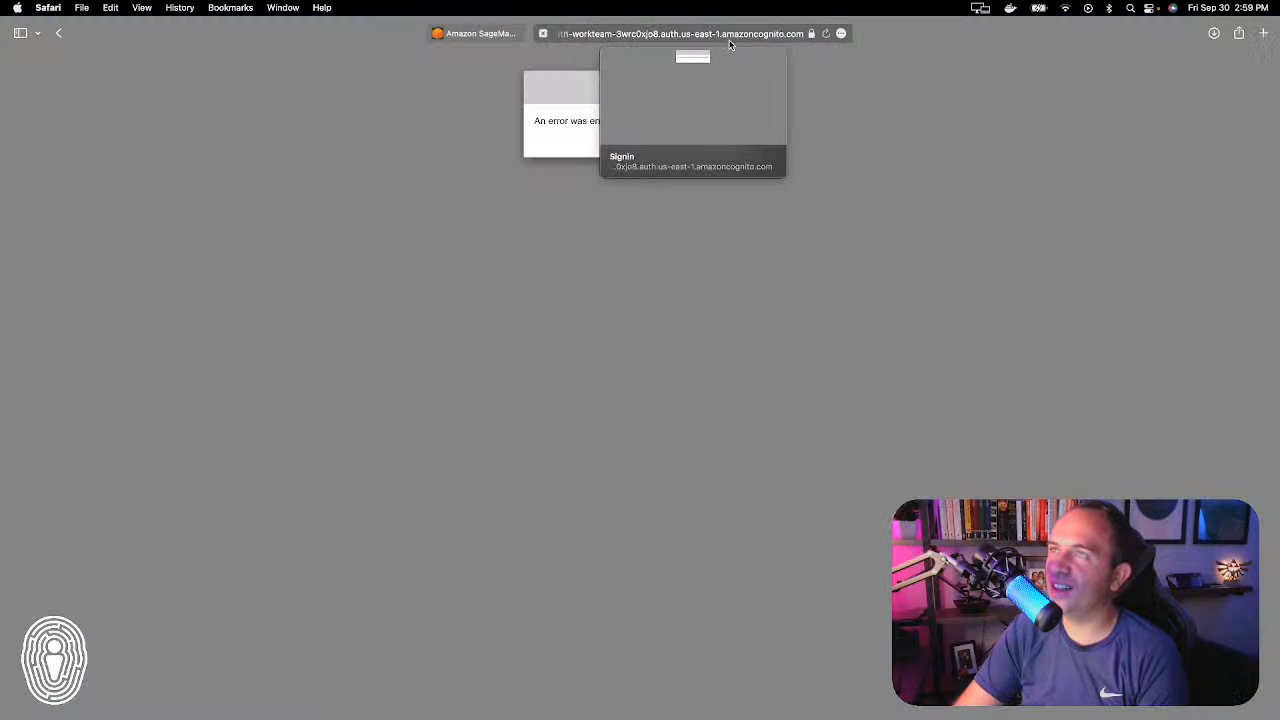
click(543, 33)
scroll(628, 385, up, 5)
scroll(627, 377, down, 1)
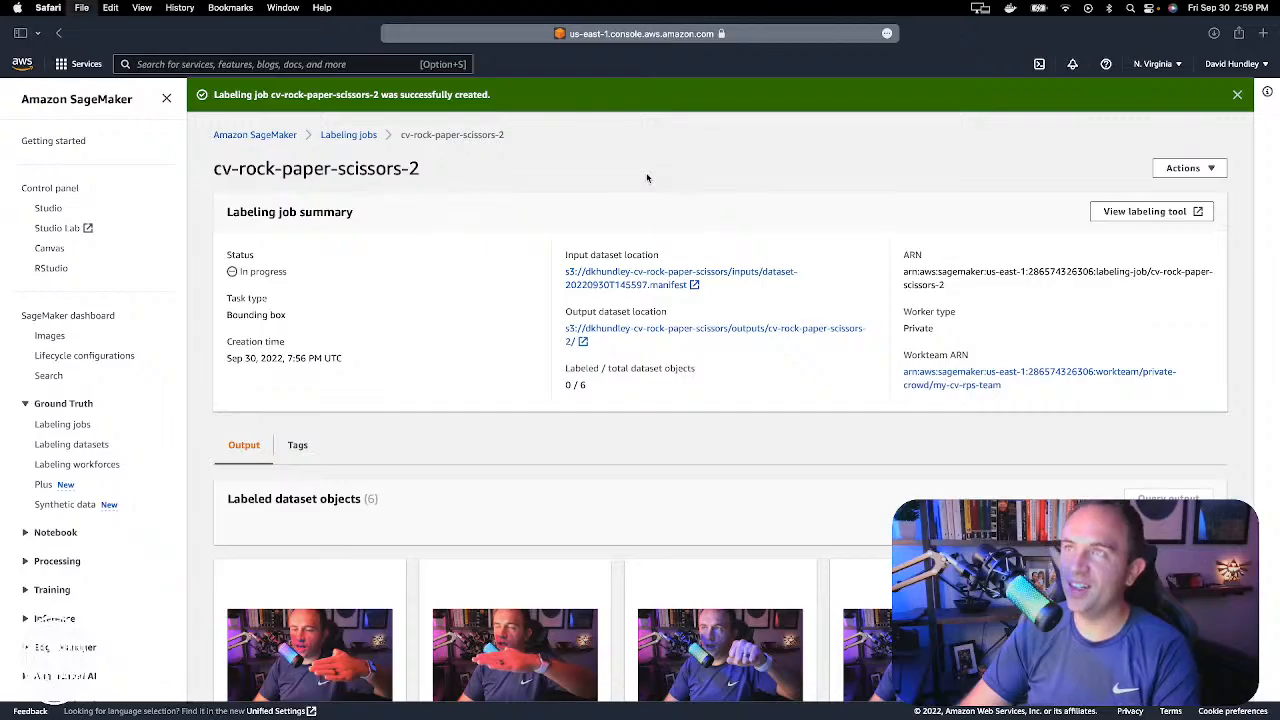
Reopen the worker portal in a new tab and start working on the "Bounding boxes: Label the image!" job
key(super+t)
key(ctrl+Left)
key(ctrl+Right)
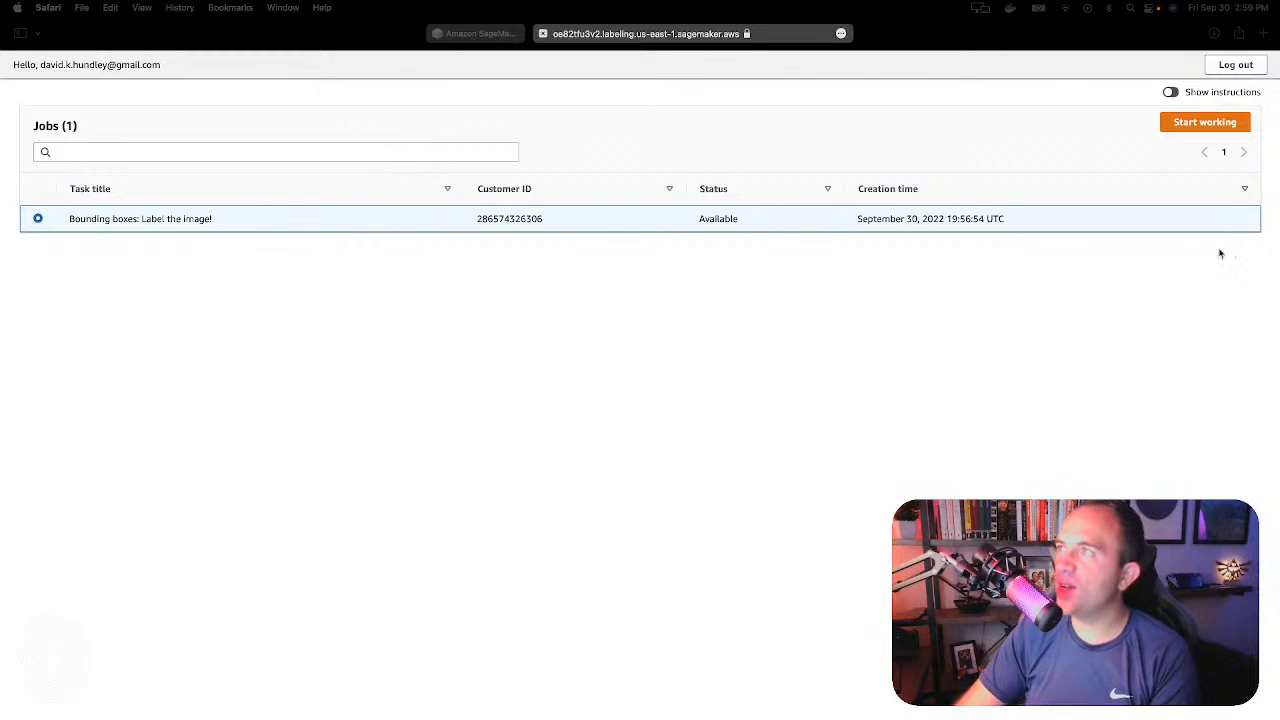
click(1207, 122)
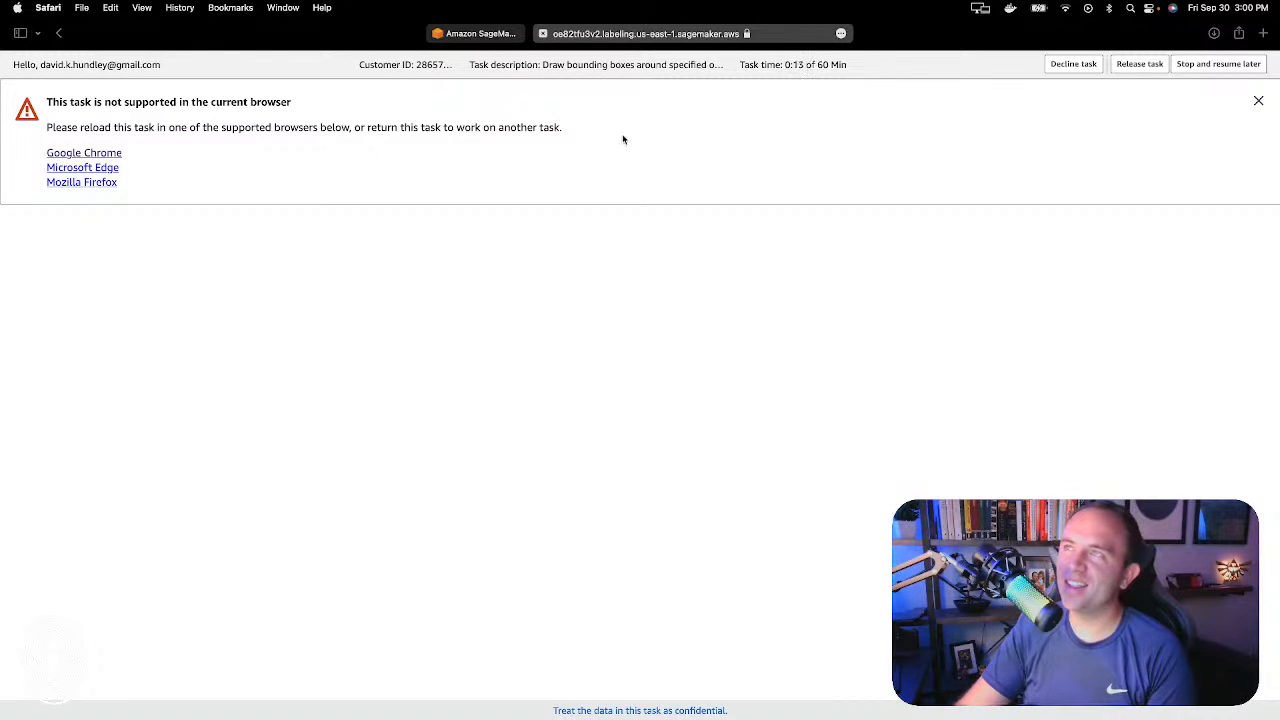
Copy the labeling task's URL, switch to Google Chrome, and load the URL there in a full-screen window
click(645, 37)
key(super+c)
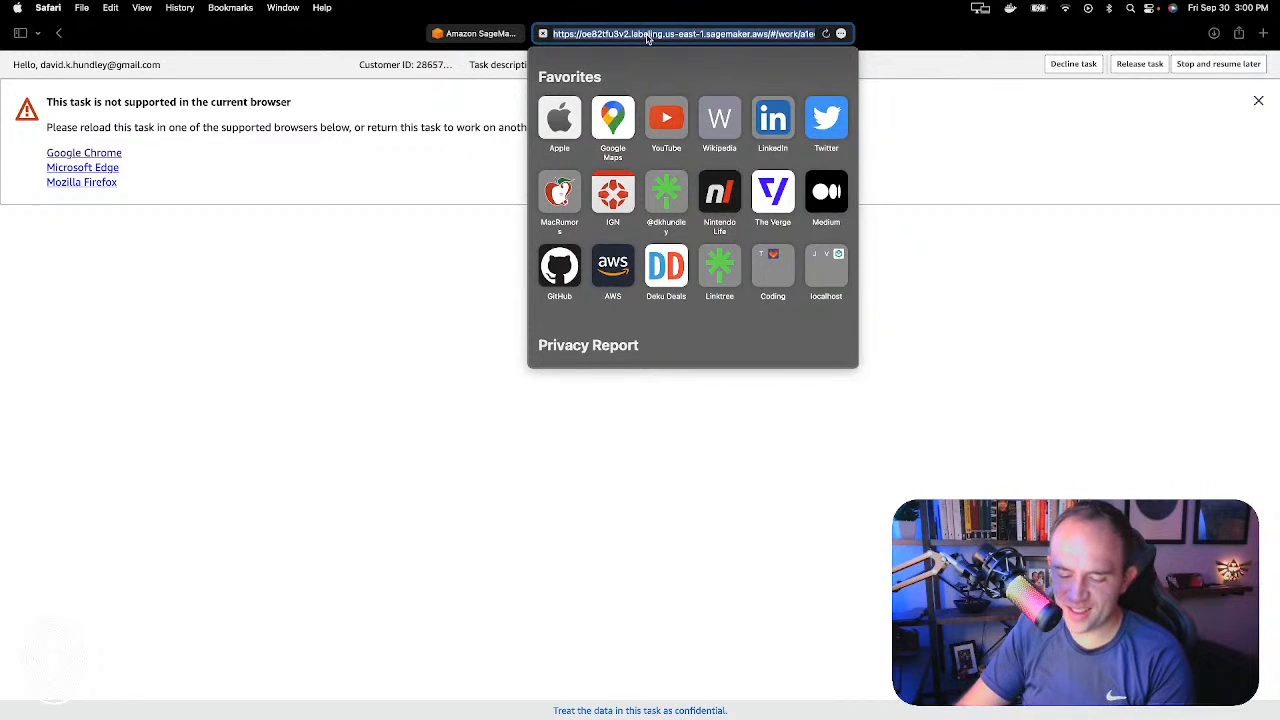
click(393, 456)
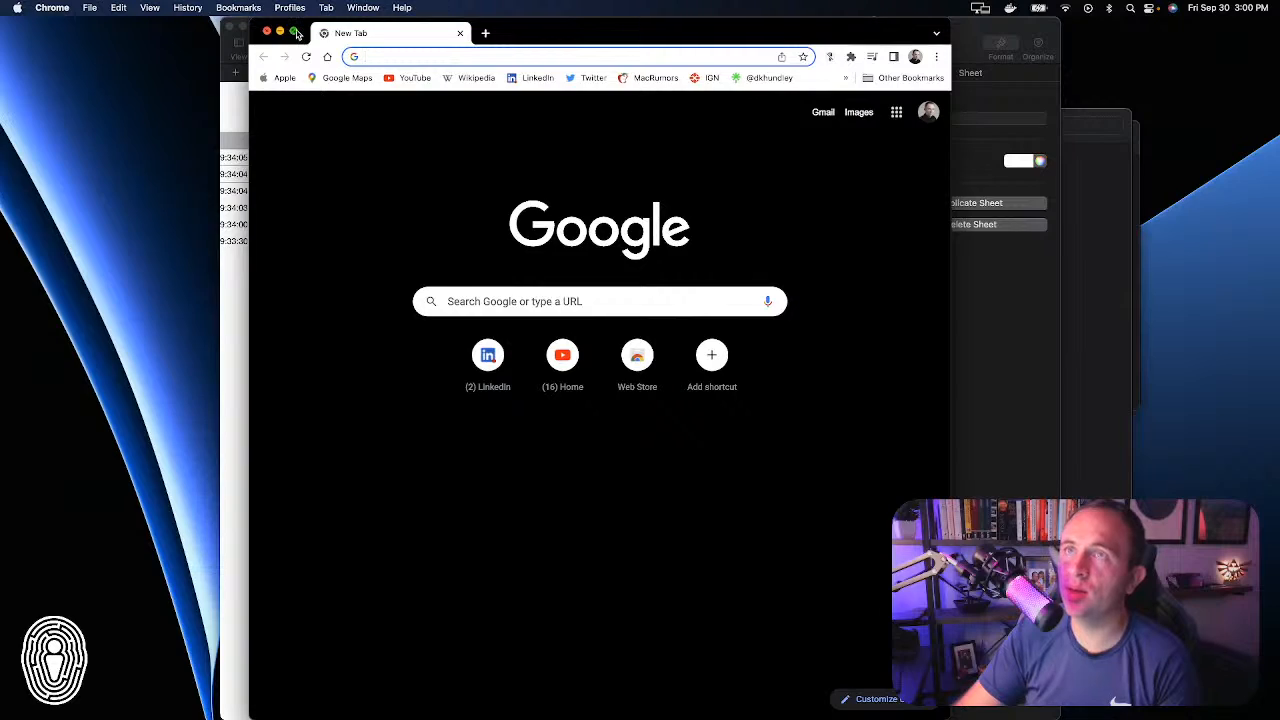
click(294, 33)
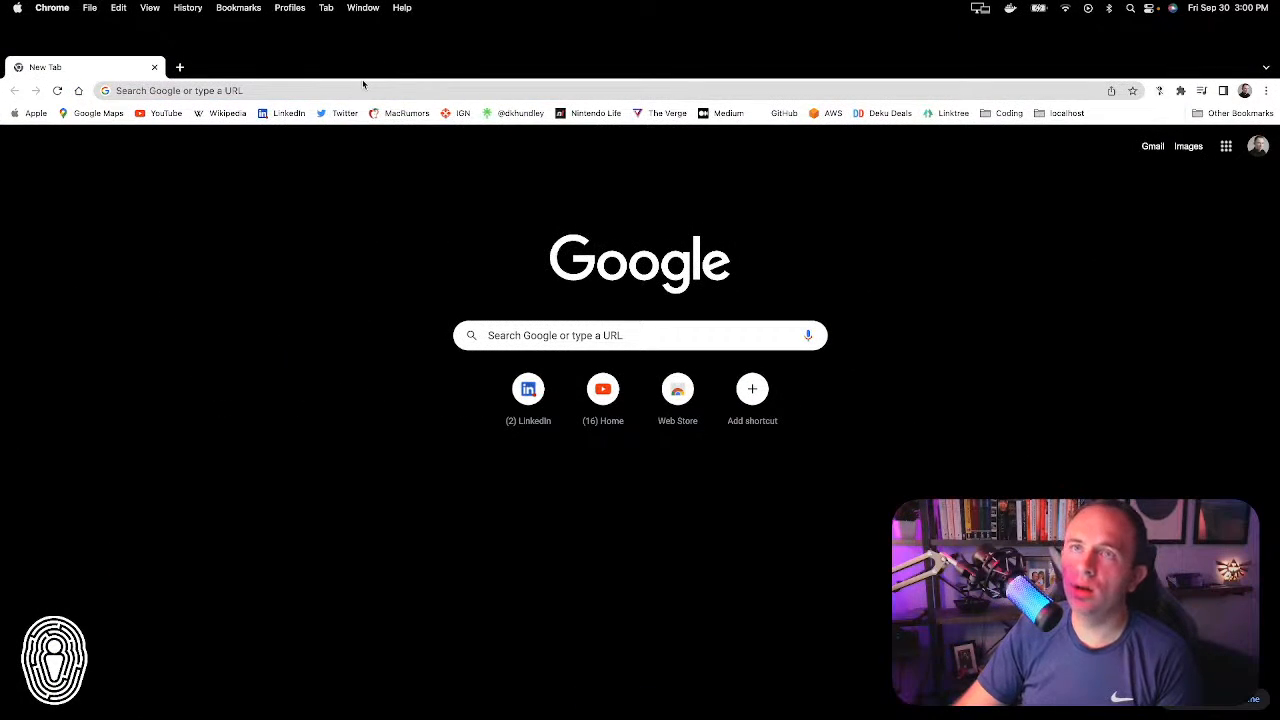
click(355, 88)
key(super+v)
key(Return)
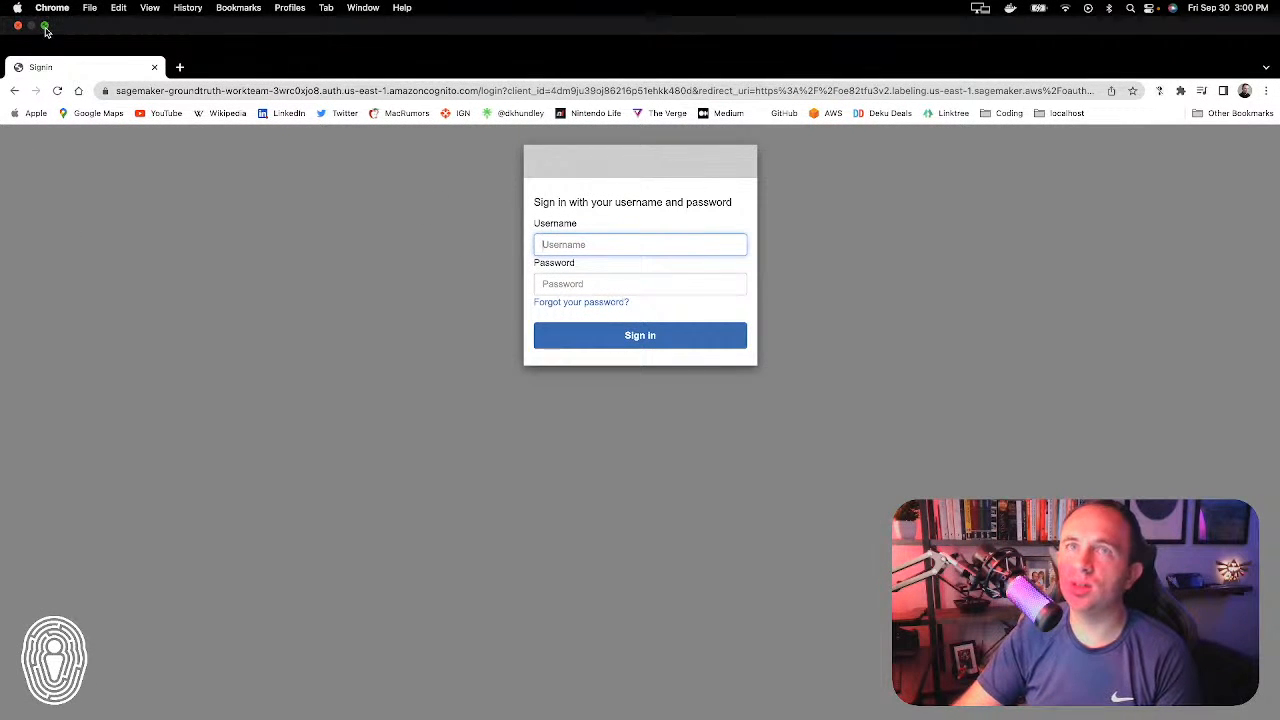
click(44, 25)
click(293, 33)
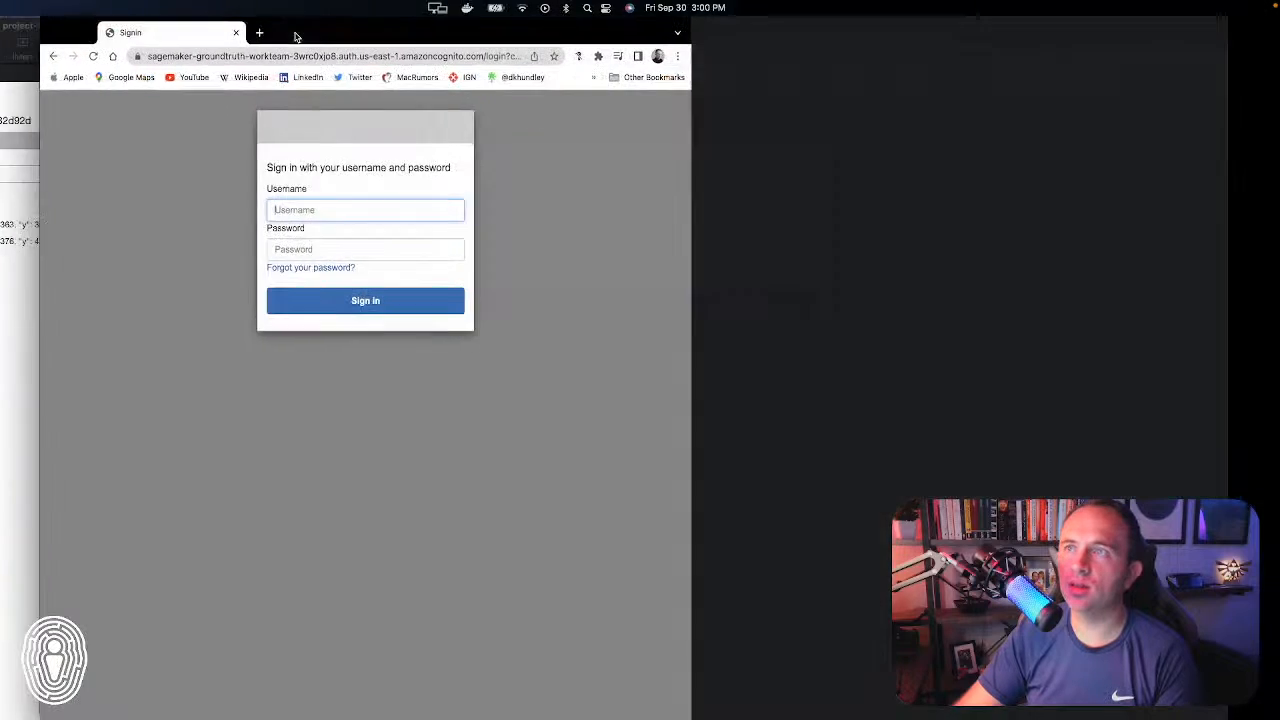
Fill in the worker's username on the portal's sign-in form
click(576, 240)
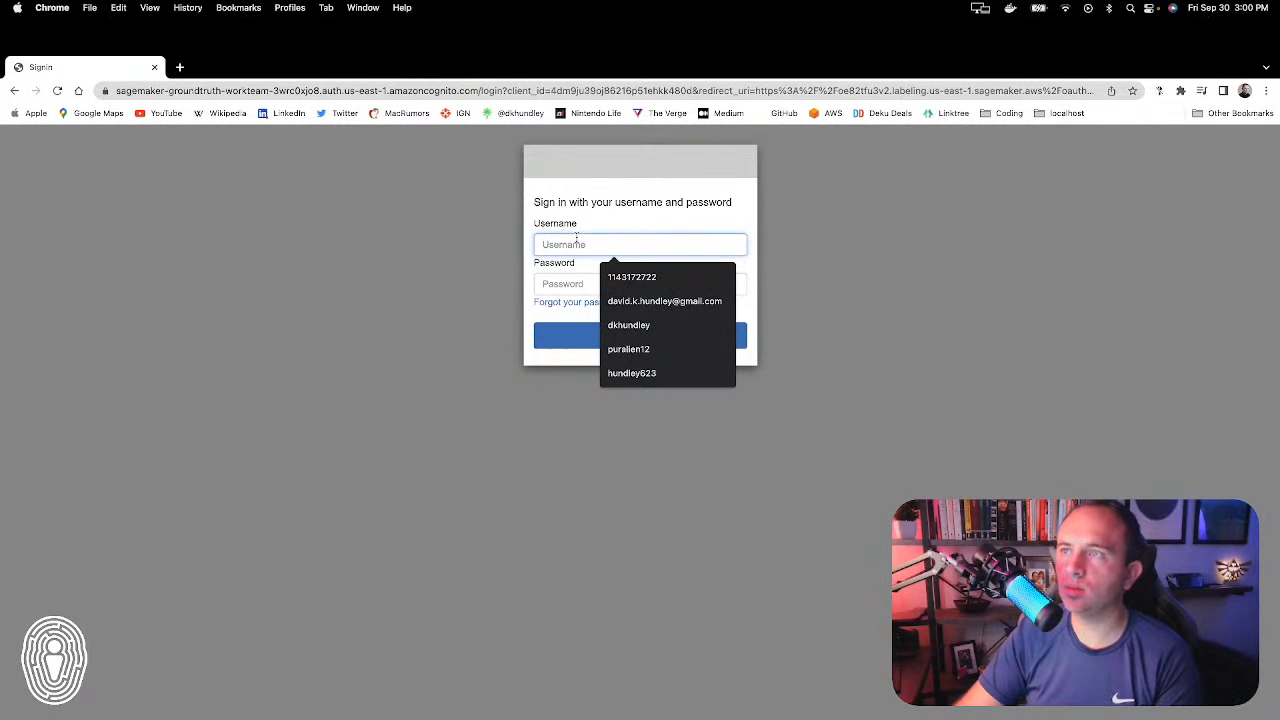
click(712, 302)
click(701, 289)
triple_click(709, 244)
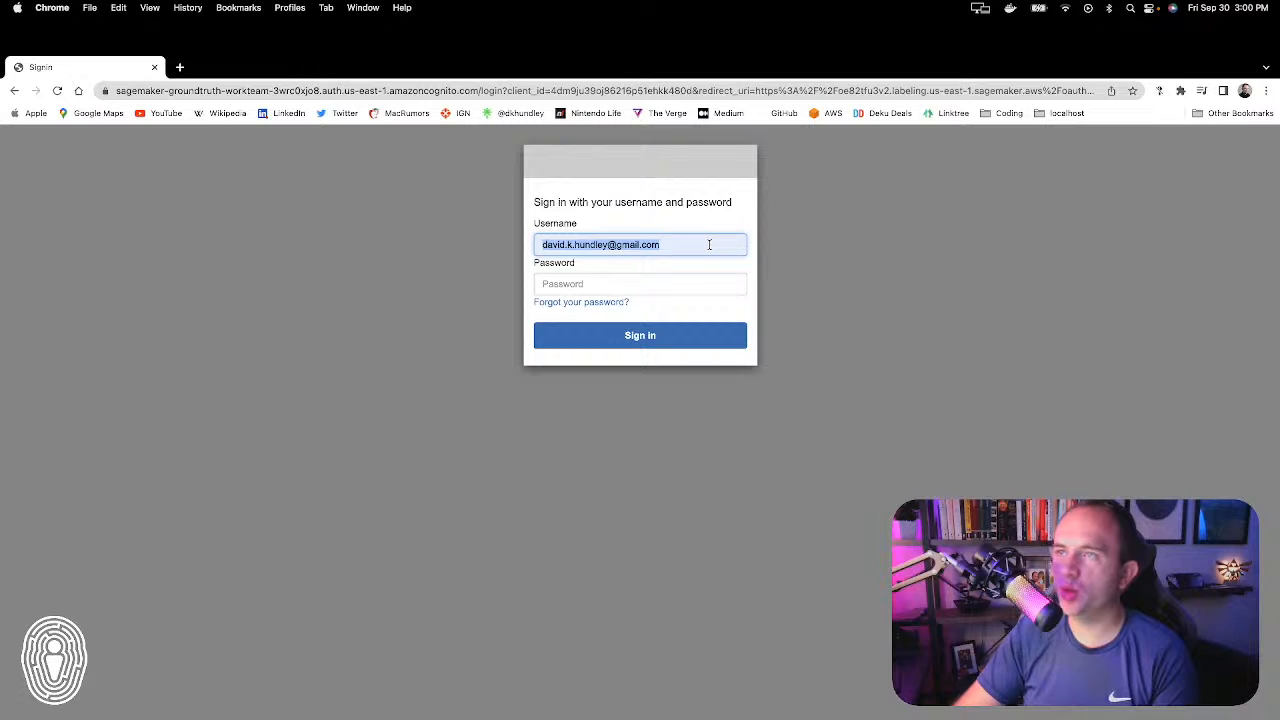
Open the forgotten-password form, enter the worker's username, and request a password reset
click(616, 303)
click(615, 311)
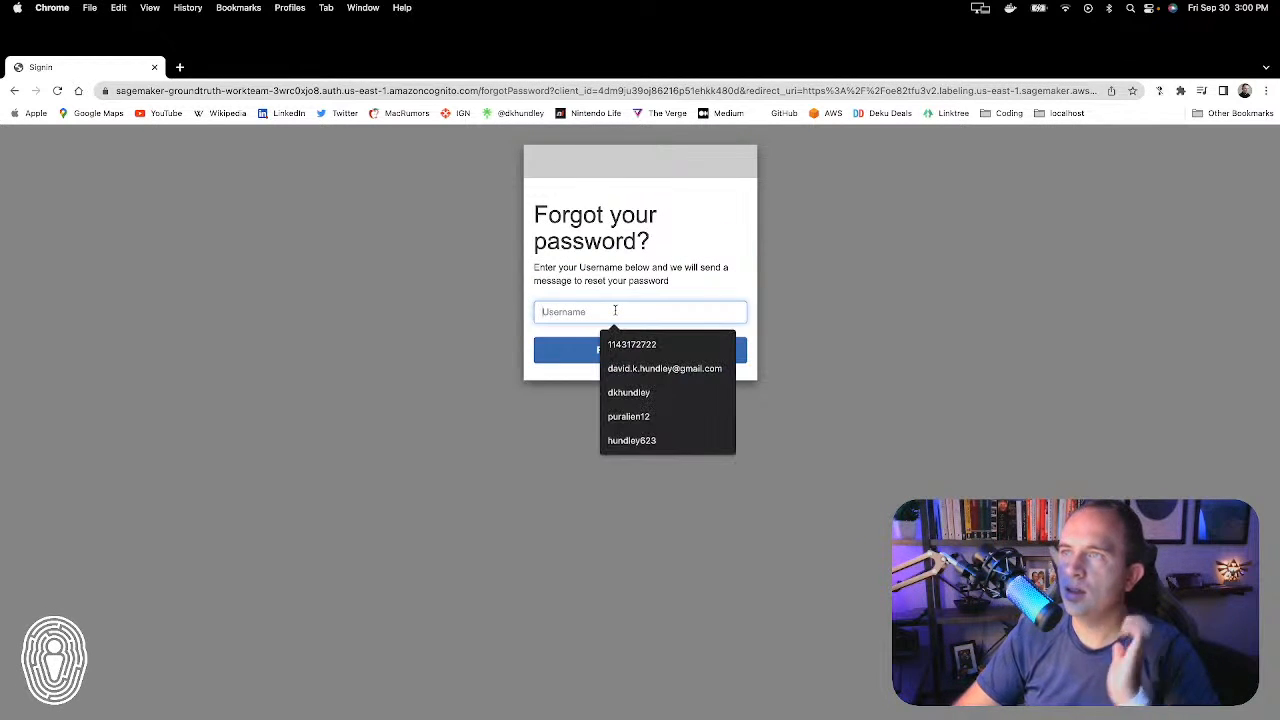
click(677, 365)
click(677, 358)
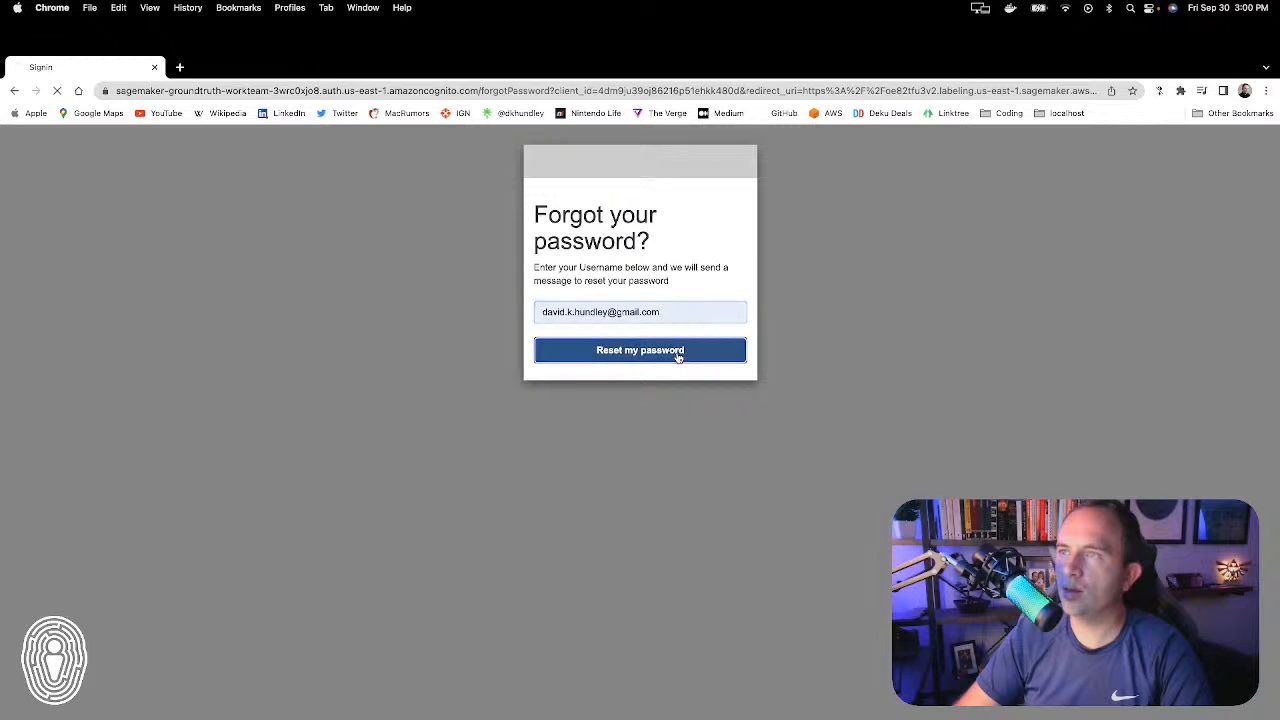
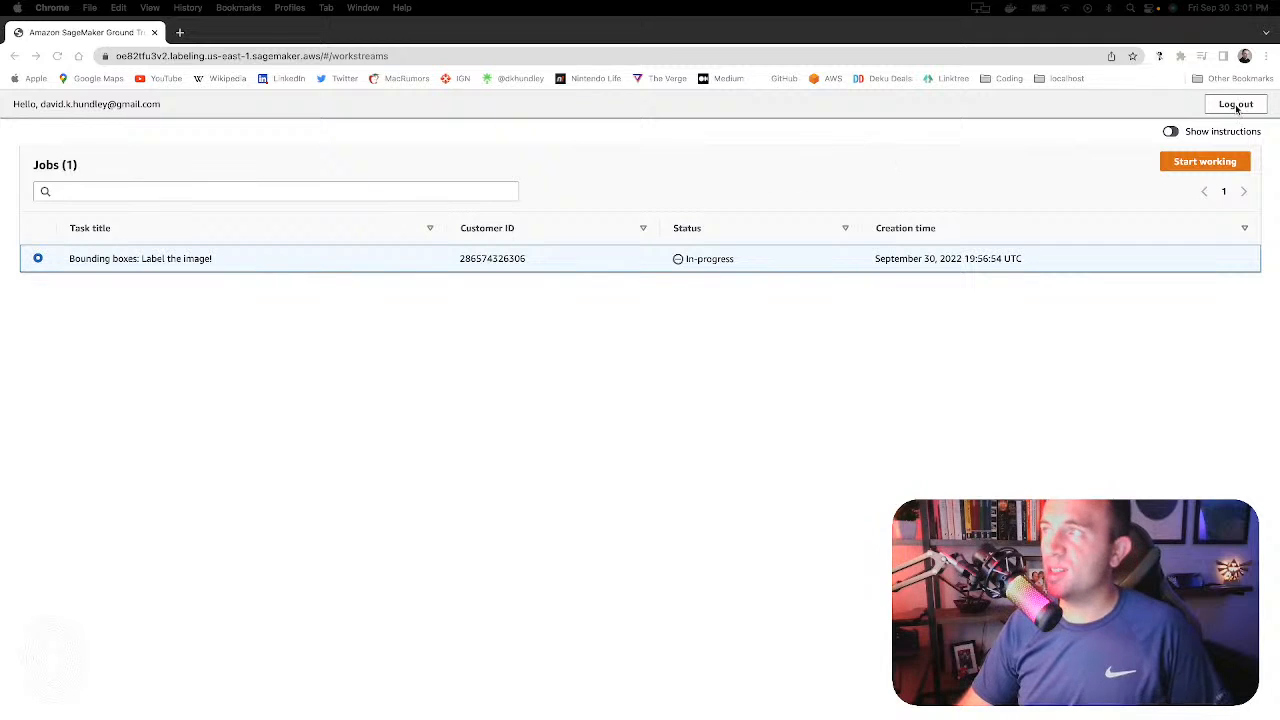
Start working on the labeling job, draw a scissors bounding box around the upright two-finger hand, and submit the task
click(1181, 157)
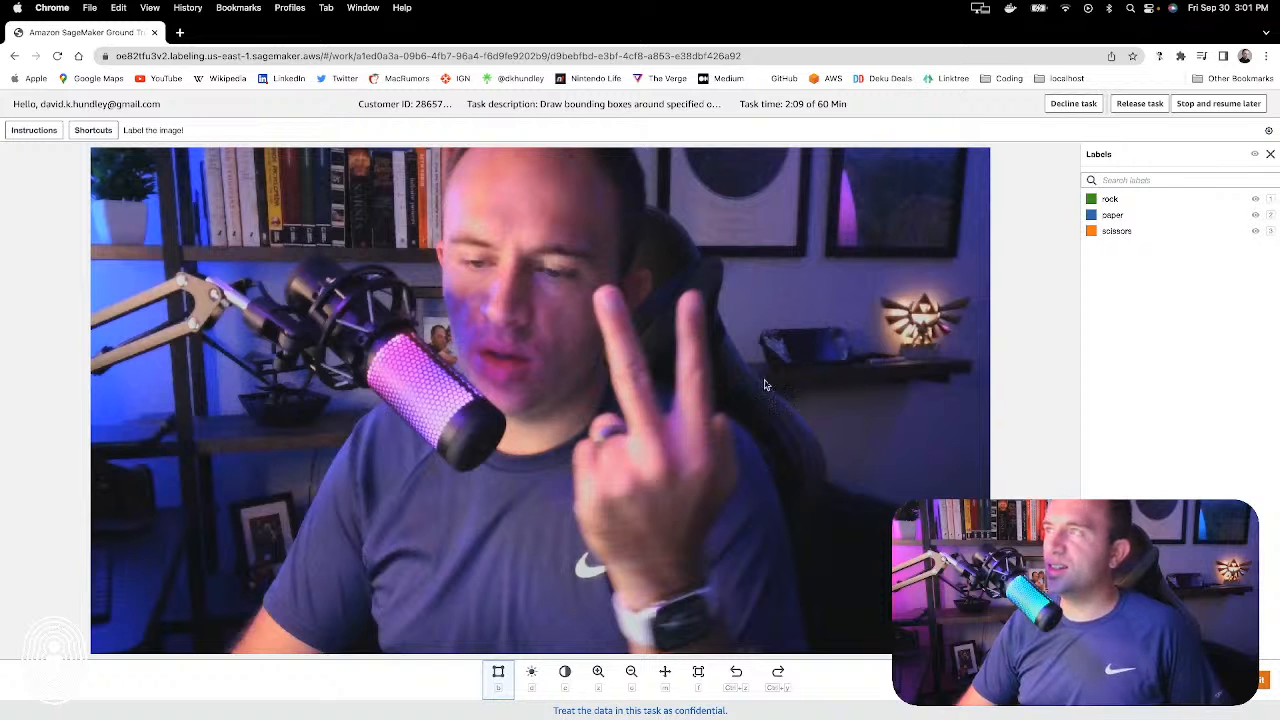
click(1116, 231)
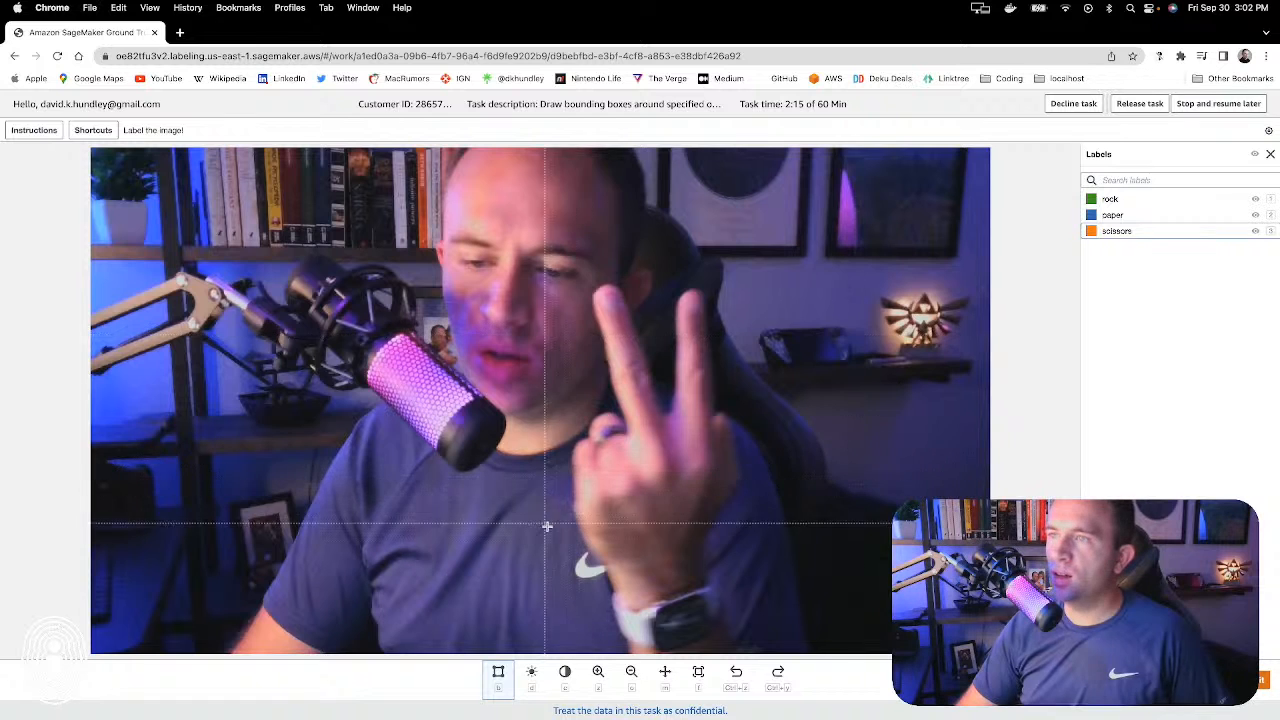
drag(569, 572, 734, 288)
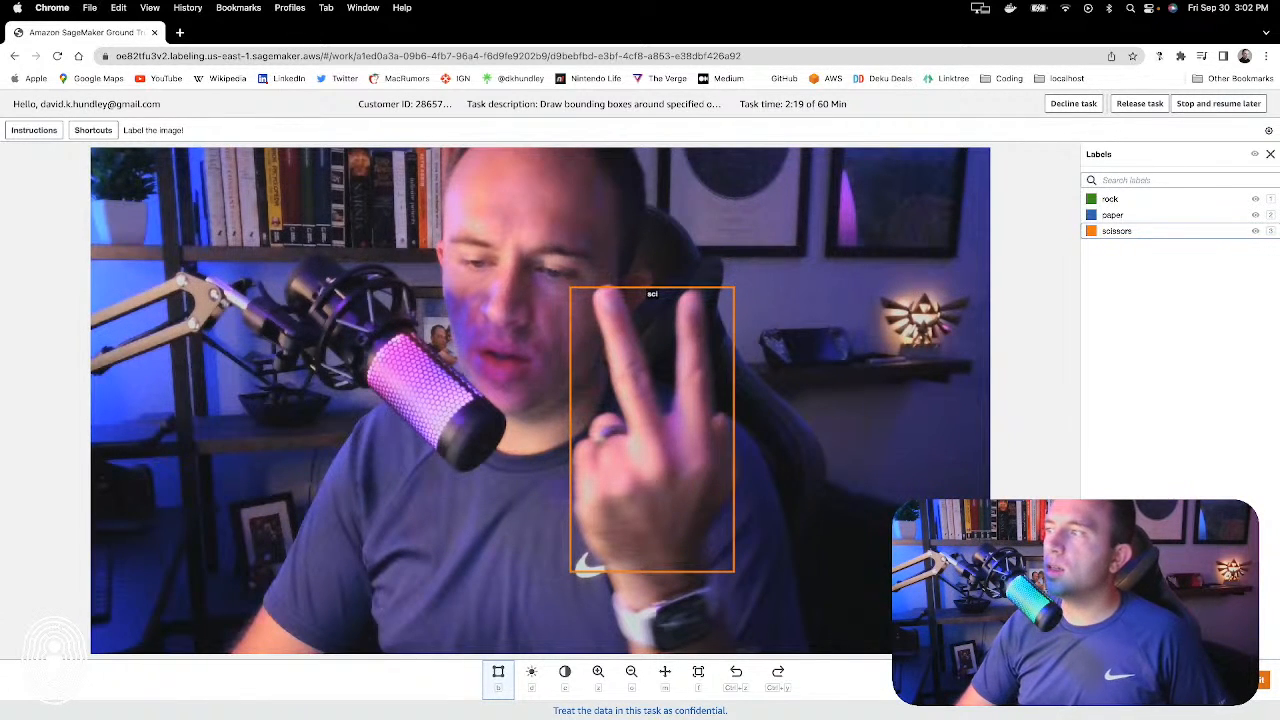
click(1248, 680)
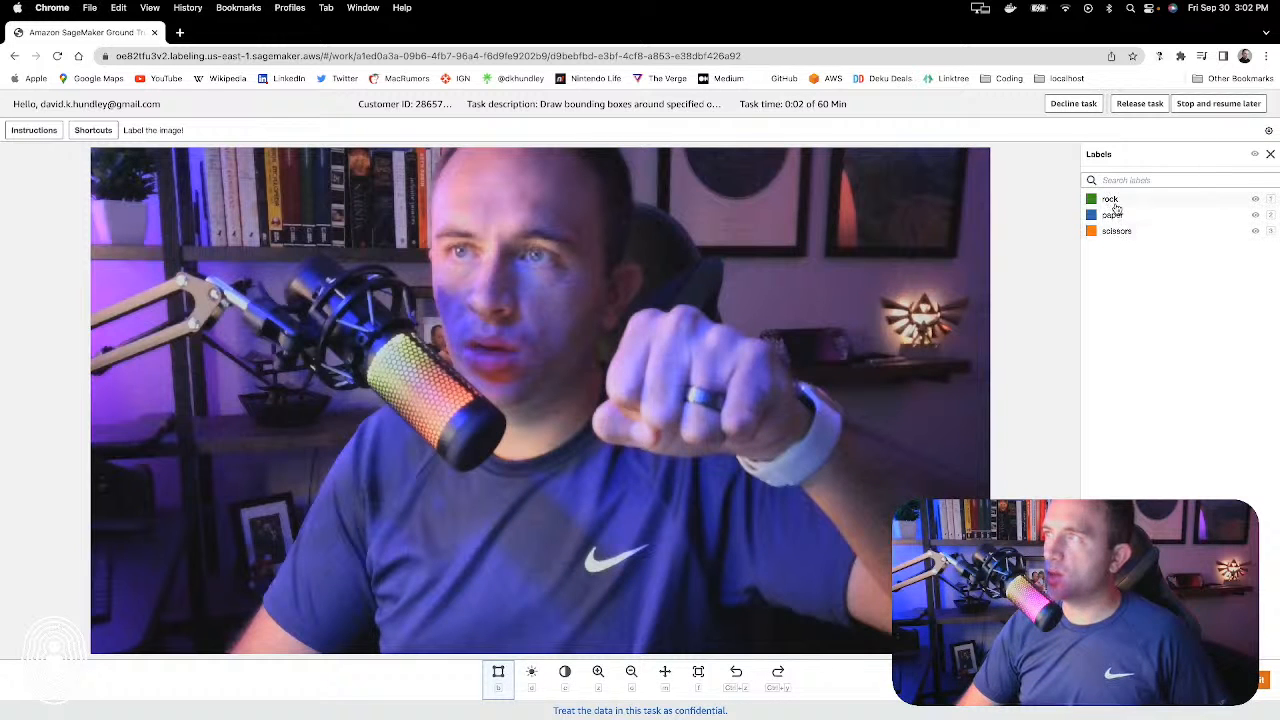
Draw a rock bounding box around the fist in each of the next two images and submit both
click(1110, 199)
drag(588, 452, 792, 320)
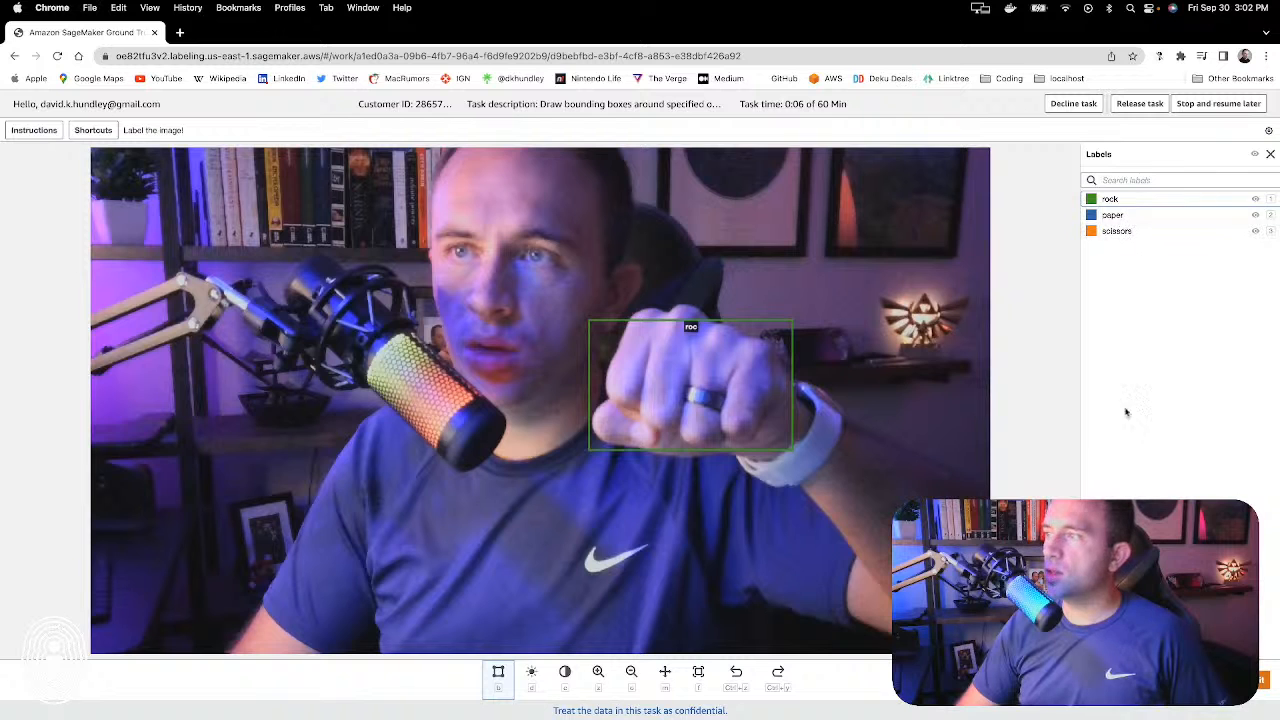
click(1248, 680)
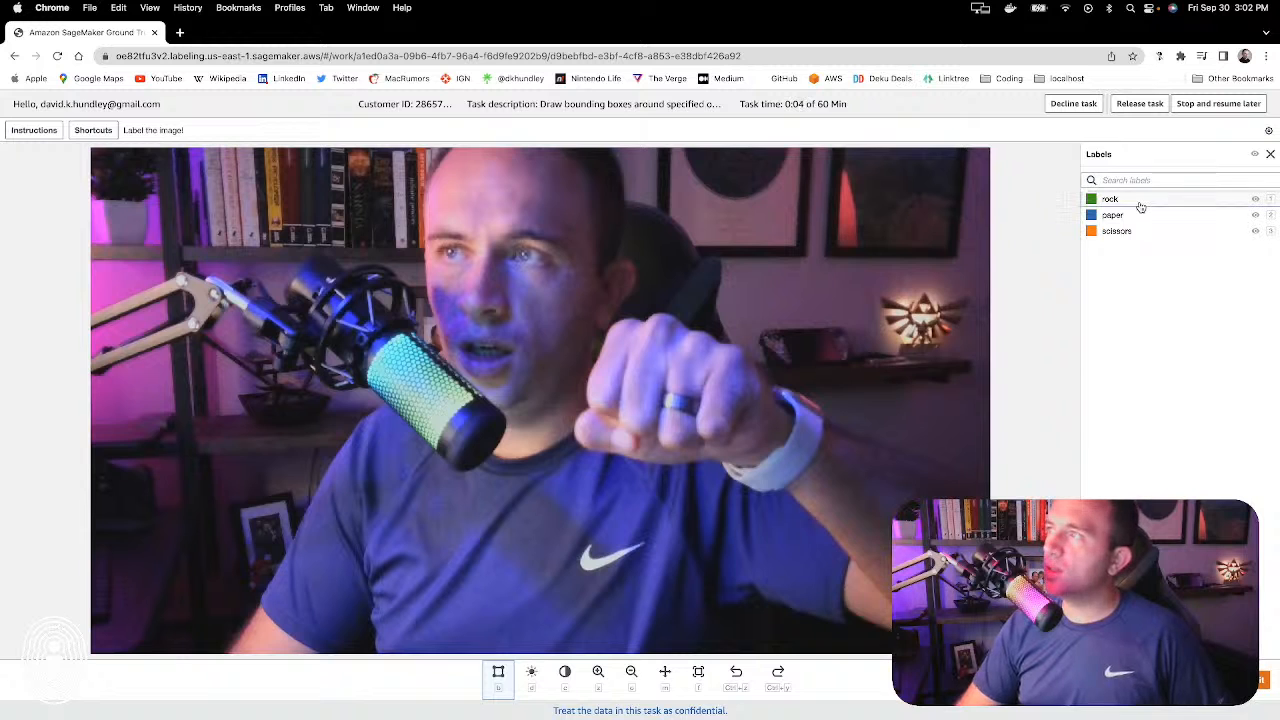
drag(572, 459, 772, 311)
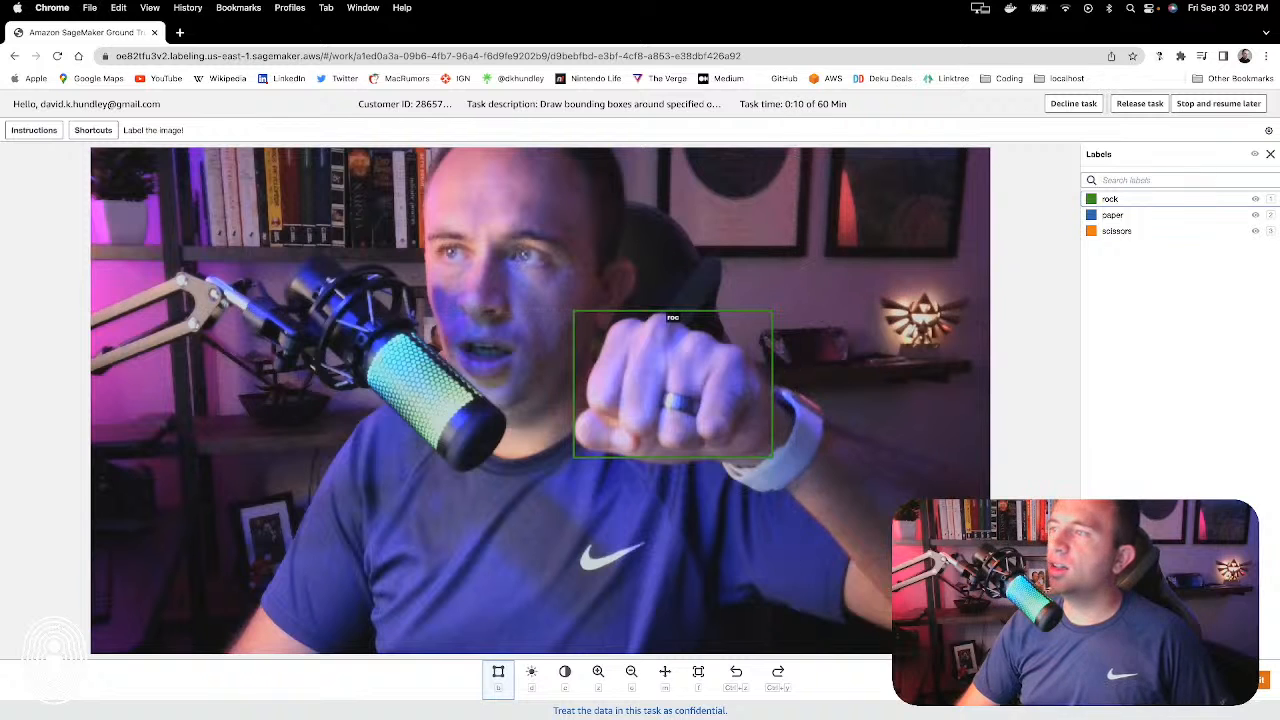
click(1250, 680)
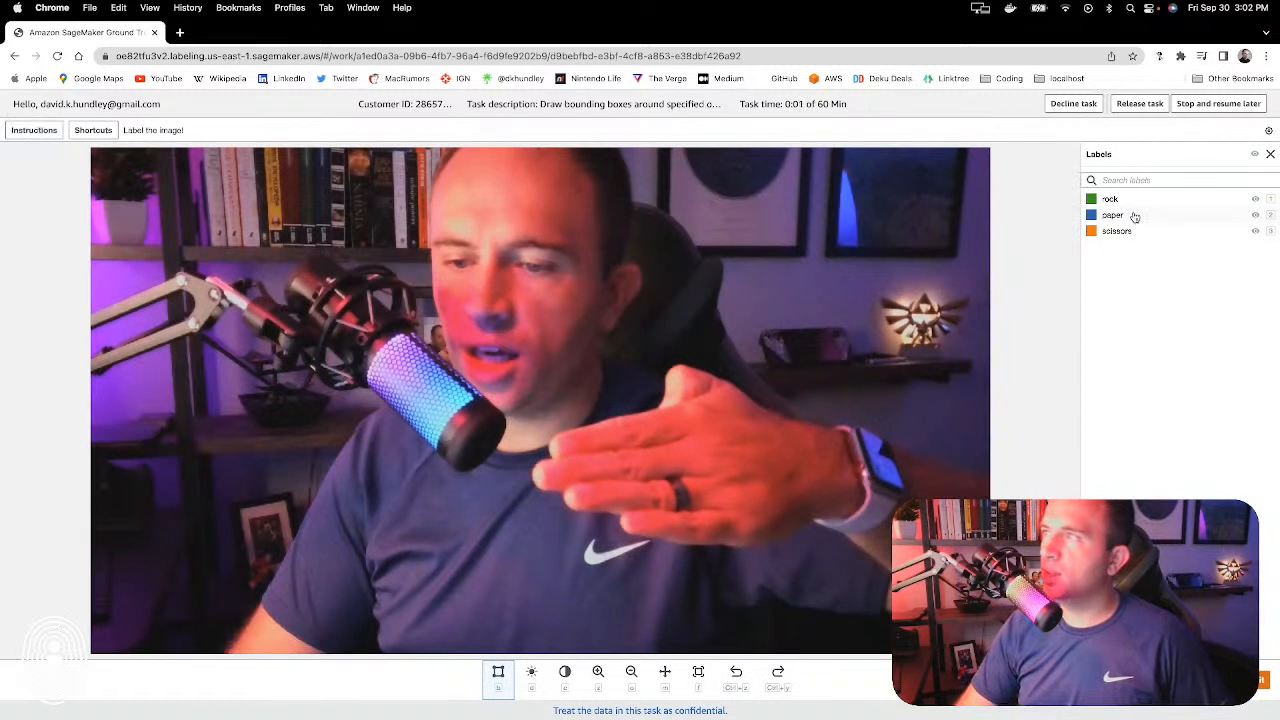
Draw a paper bounding box around the flat hand in front of the chest and submit the image
click(1131, 215)
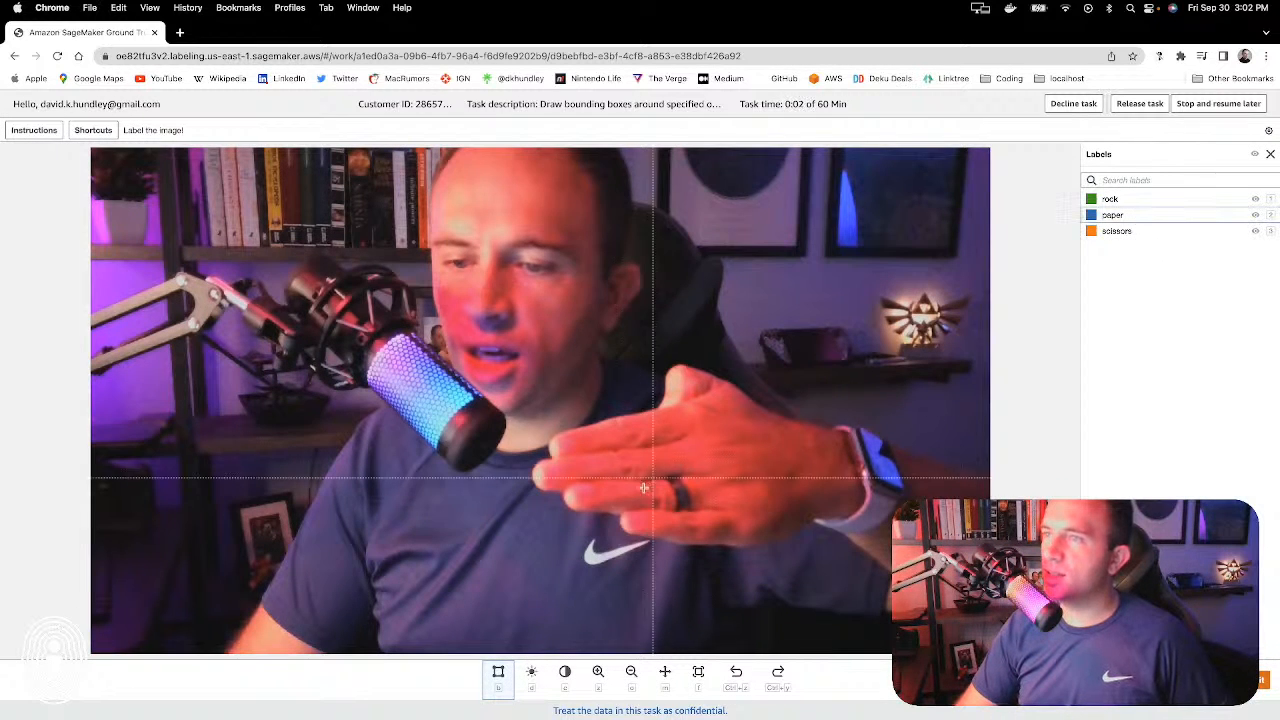
drag(534, 552, 829, 366)
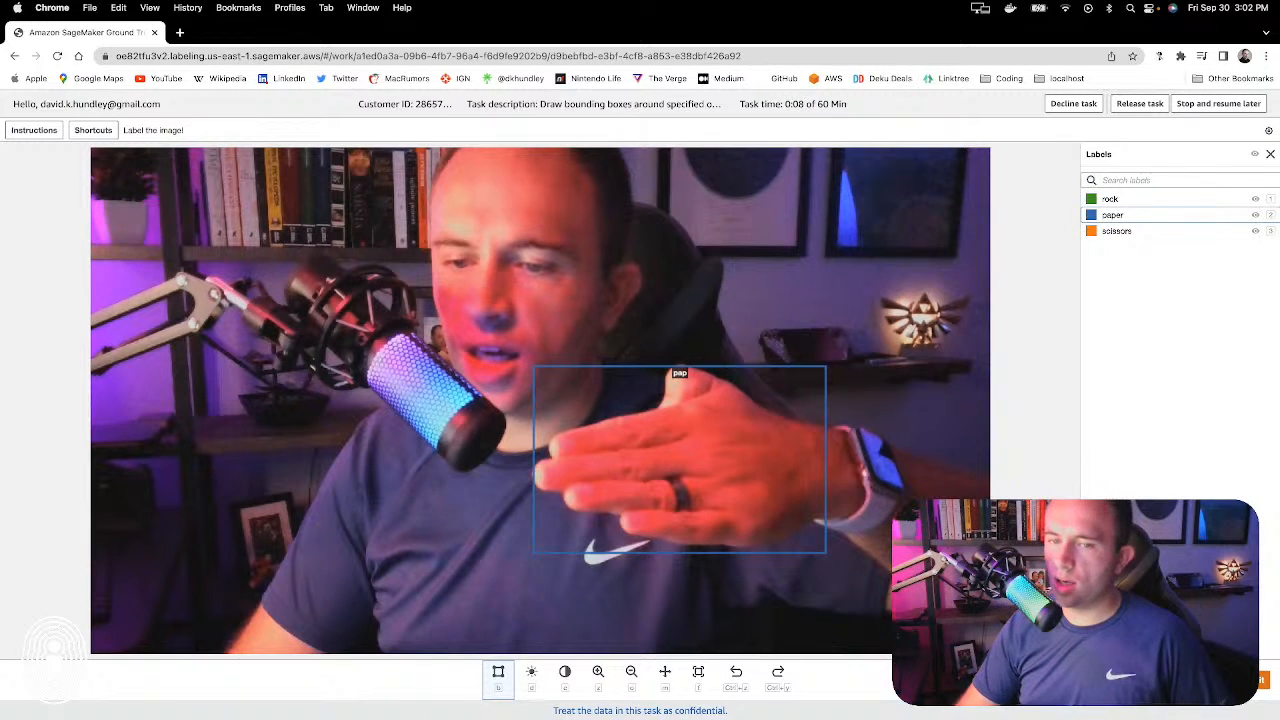
click(1246, 680)
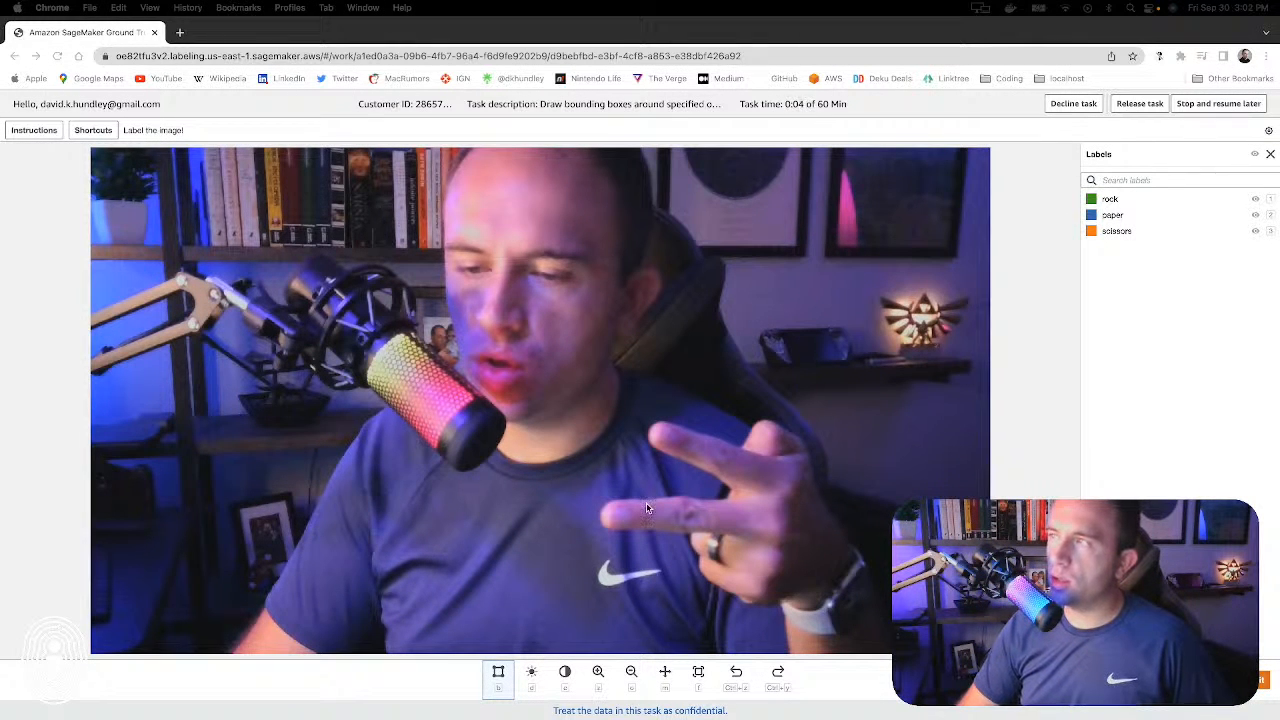
Draw a scissors bounding box around the sideways two-finger hand and submit the image
click(1175, 234)
click(1147, 237)
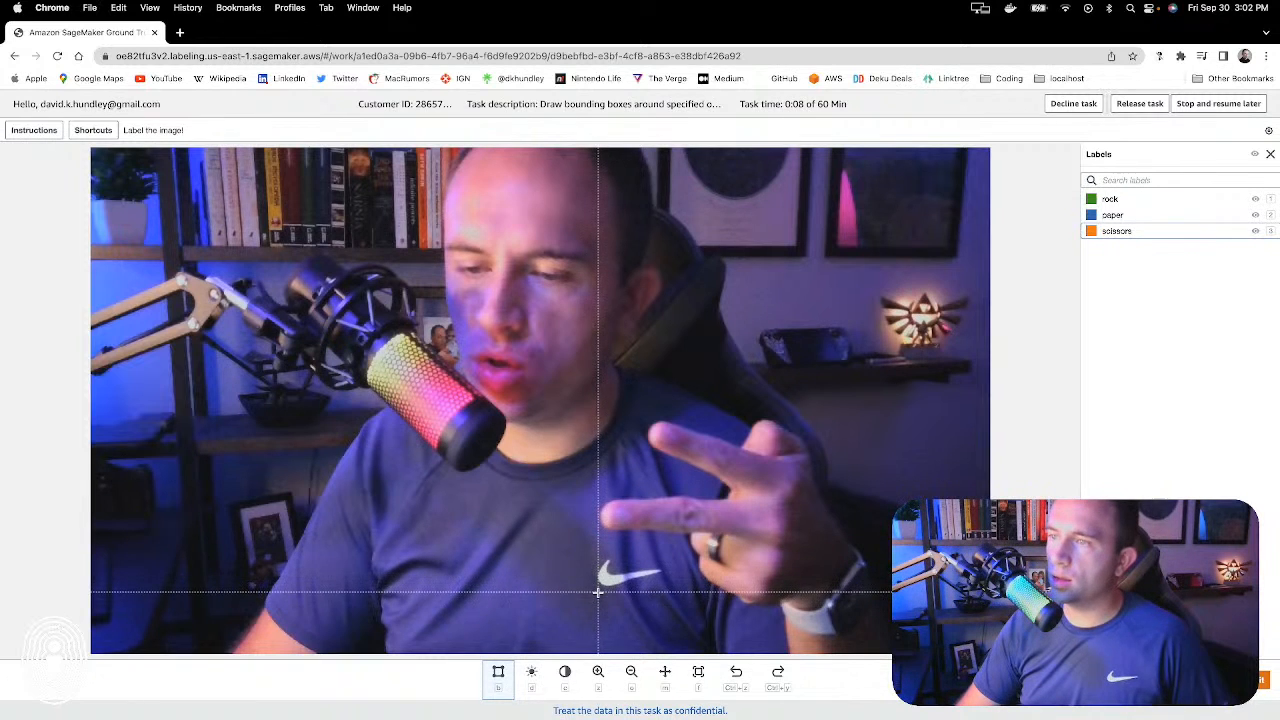
mouse_move(597, 598)
mouse_down()
mouse_move(644, 500)
mouse_move(820, 400)
mouse_move(827, 420)
mouse_up()
click(1245, 680)
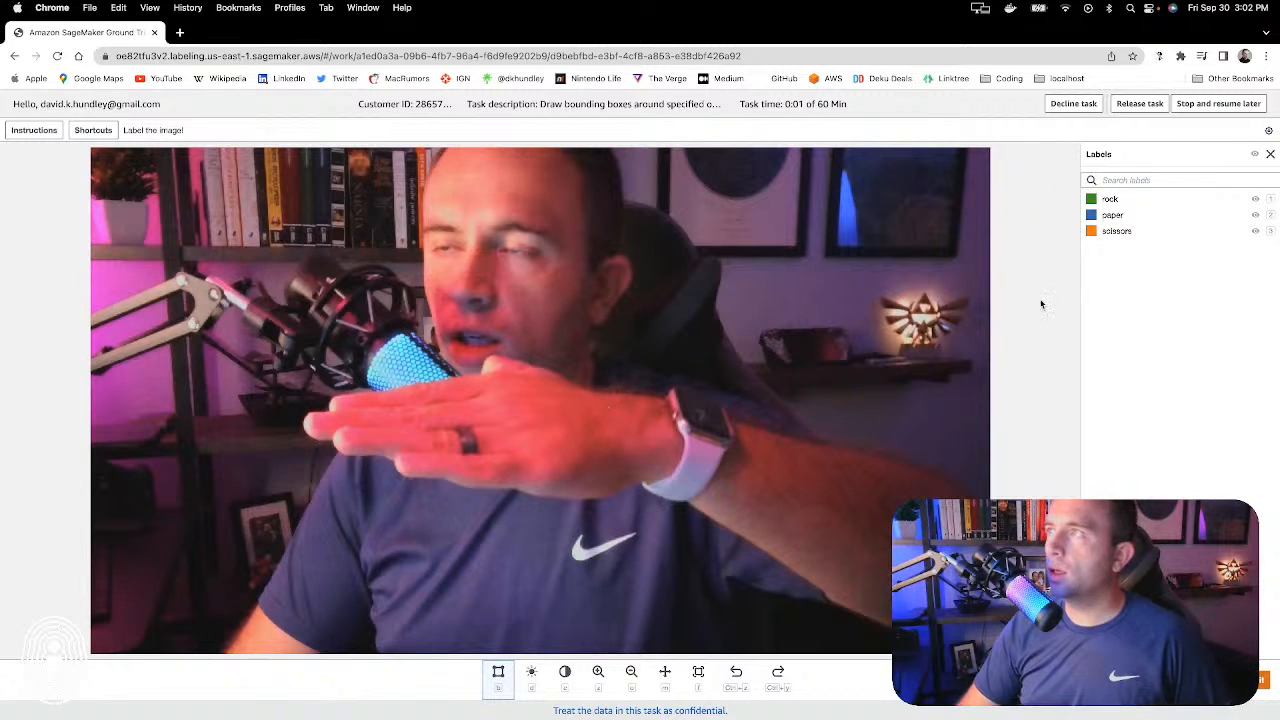
Draw a paper bounding box around the flat hand overlapping the microphone and submit the image
click(1138, 215)
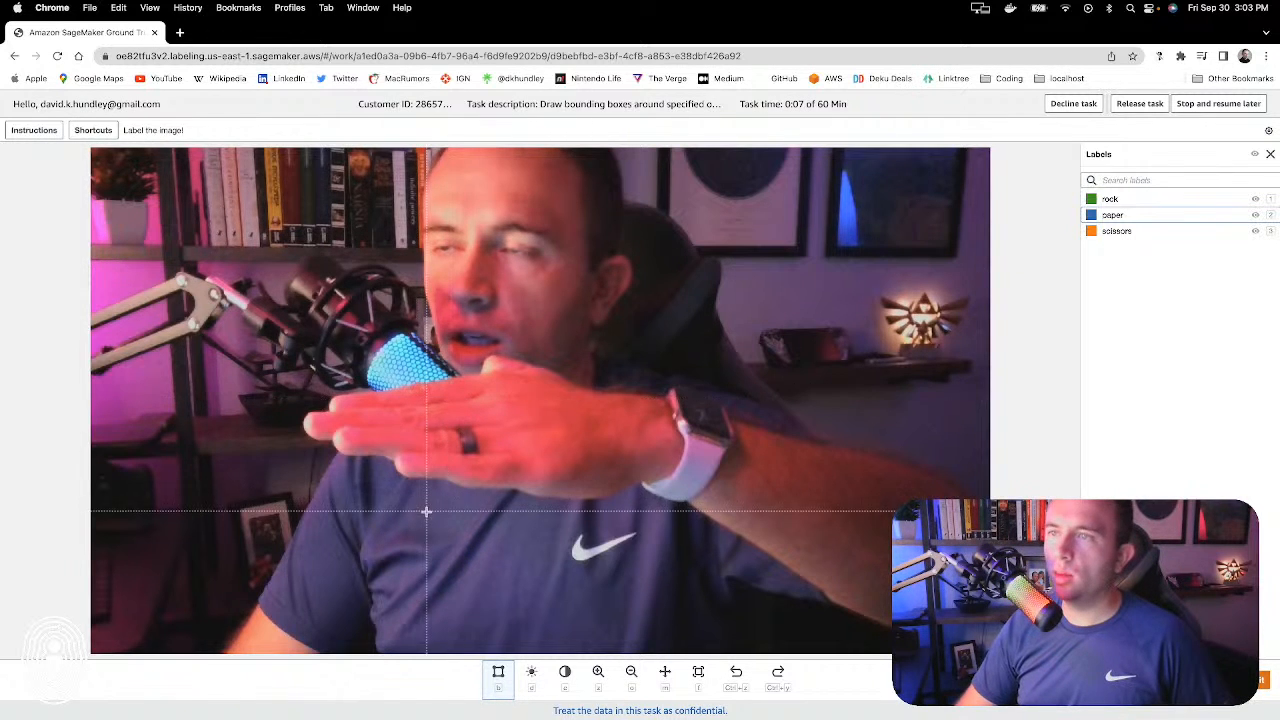
mouse_move(298, 508)
mouse_down()
mouse_move(655, 337)
mouse_move(640, 336)
mouse_up()
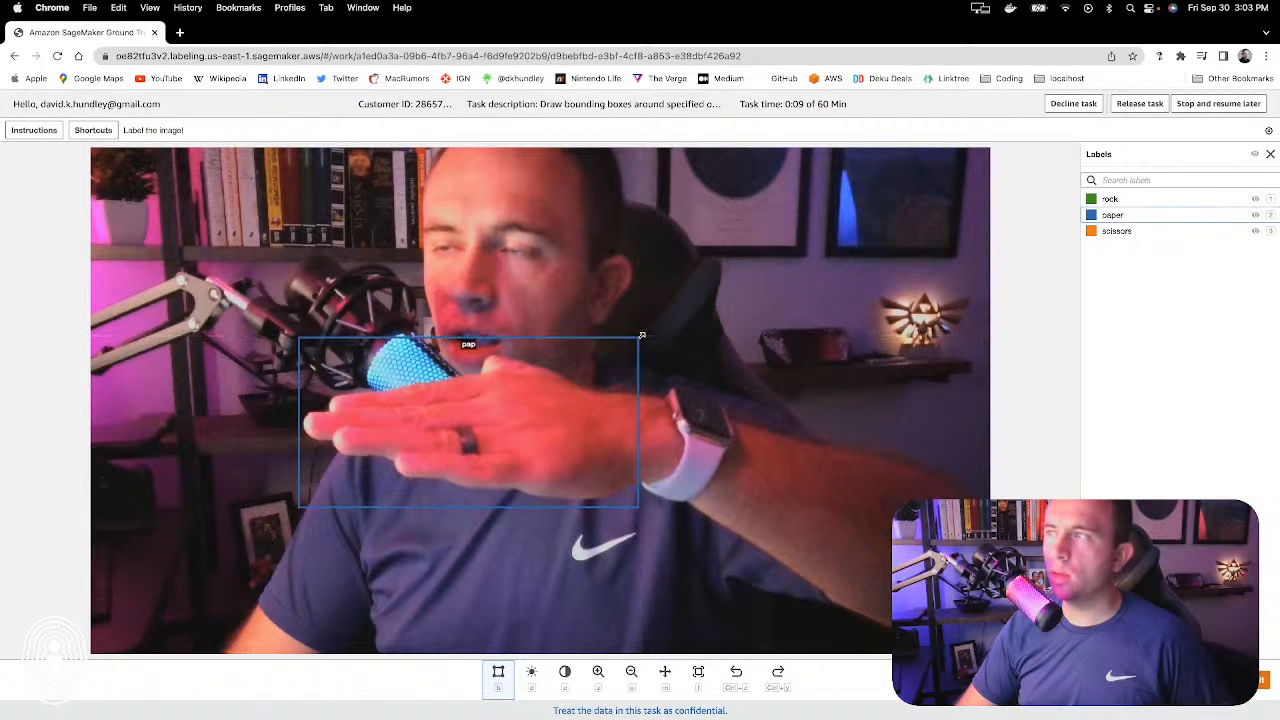
click(1250, 680)
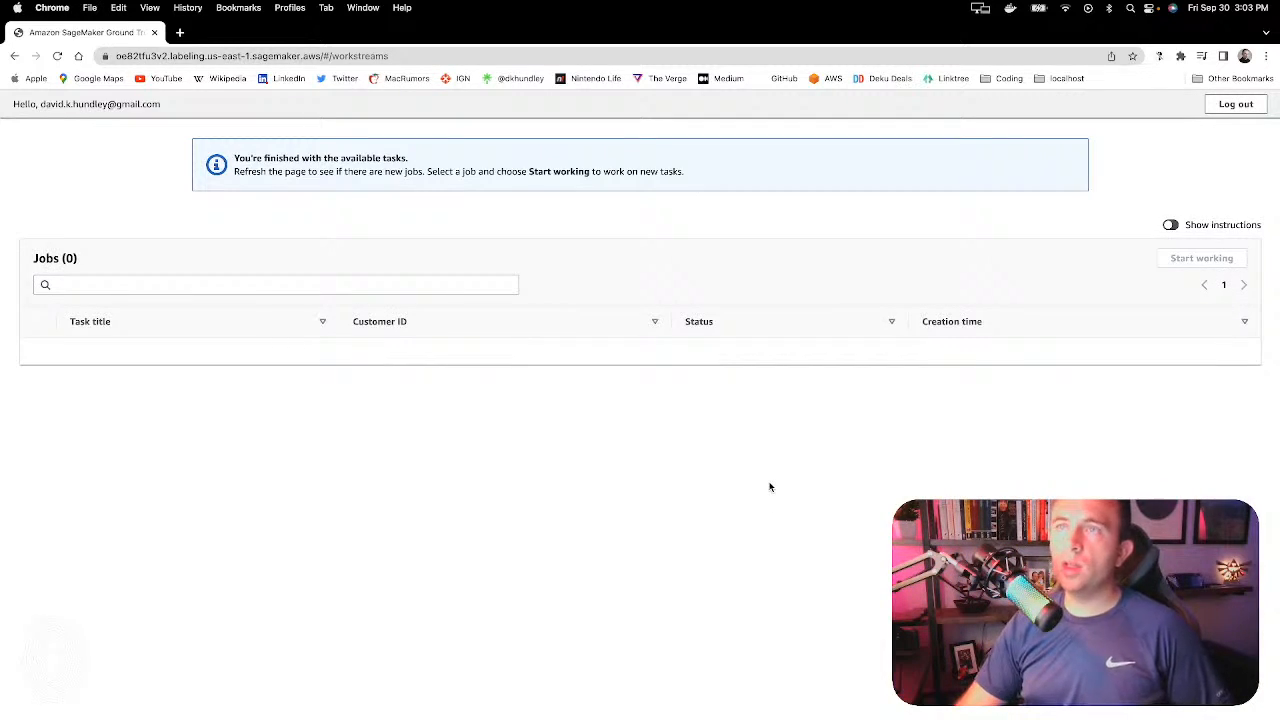
Switch to the SageMaker console in Safari, open the labeling jobs list, select cv-rock-paper-scissors-2, and refresh its progress
key(ctrl+Right)
key(ctrl+Right)
key(ctrl+Right)
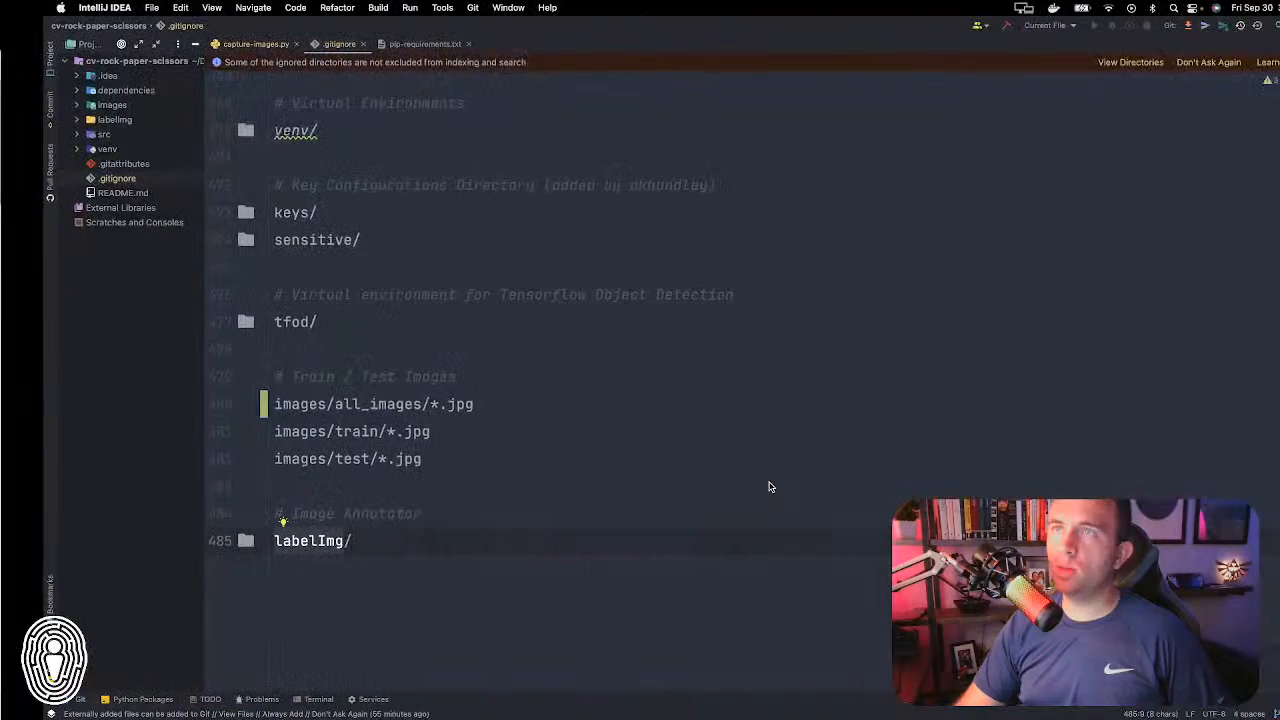
key(ctrl+Left)
click(475, 33)
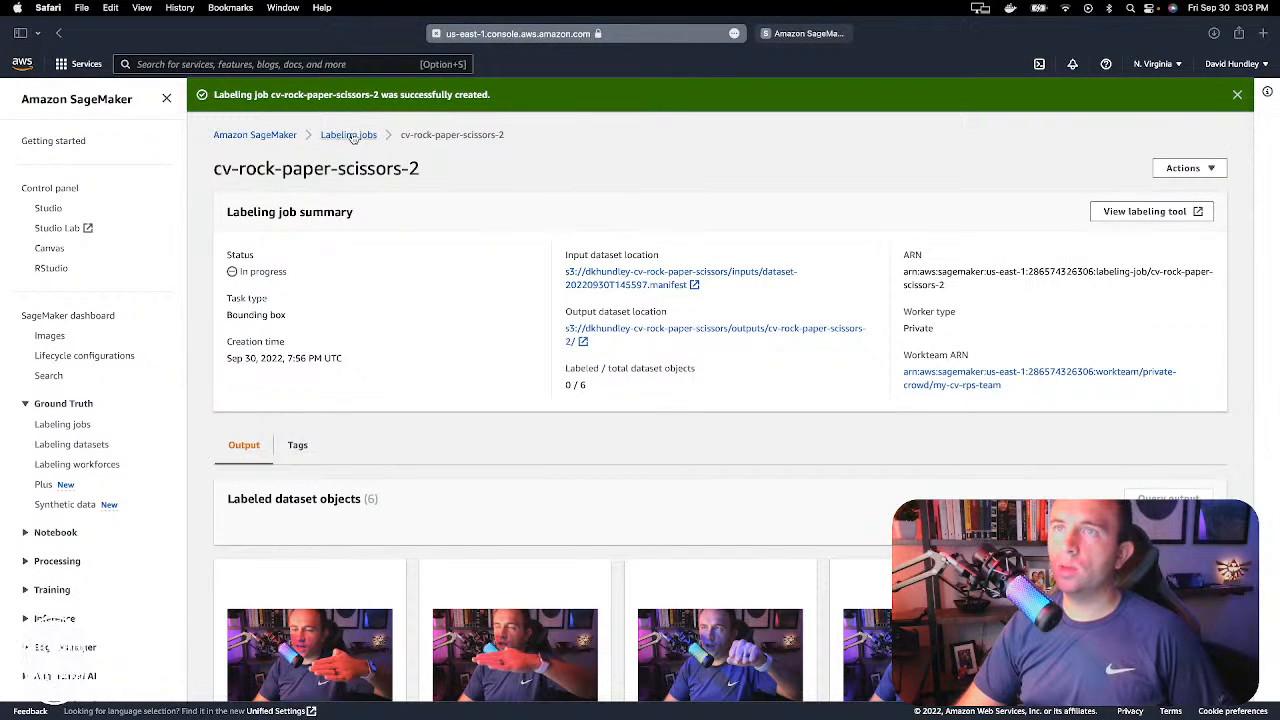
click(358, 137)
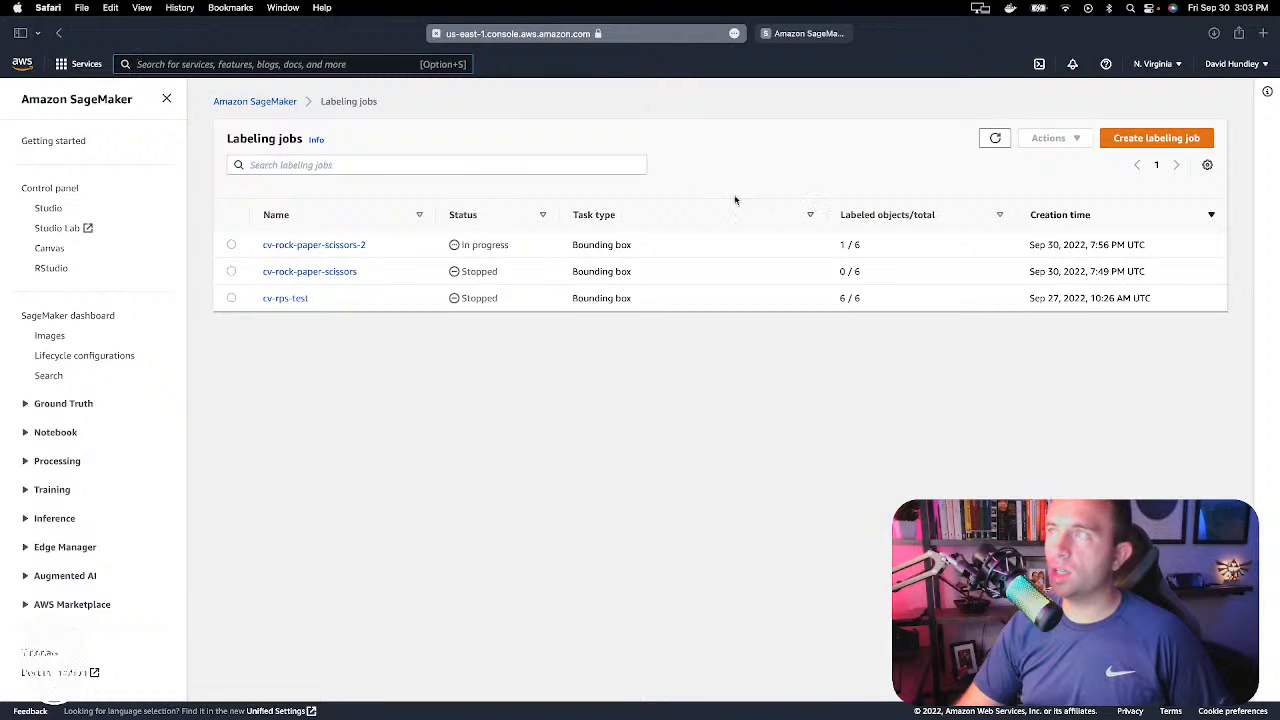
click(232, 246)
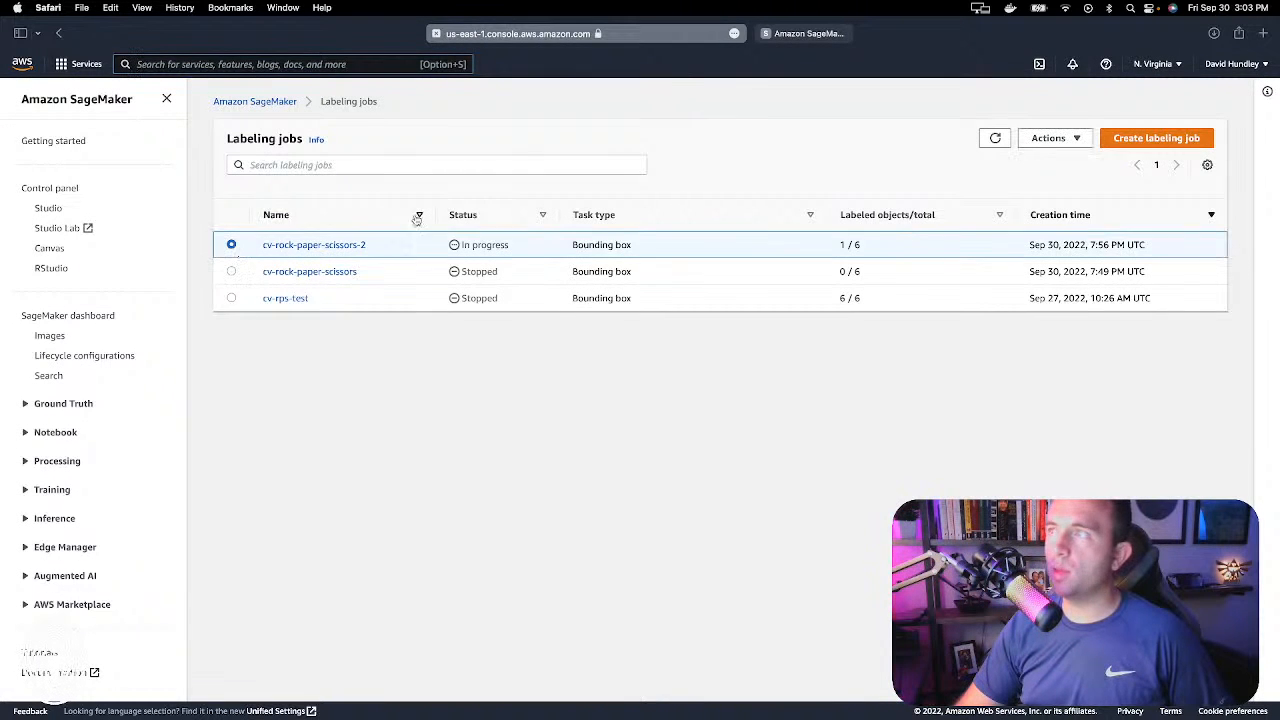
click(995, 141)
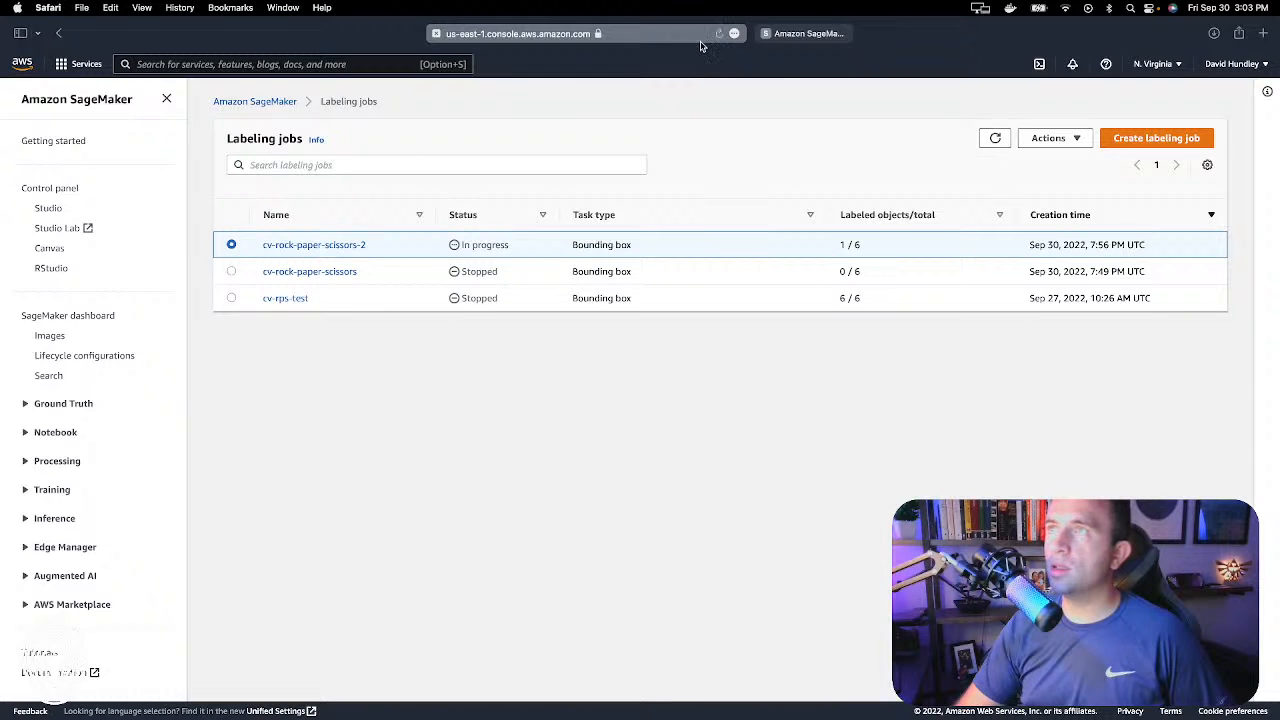
Load the AWS console in the browser tab showing the unsupported labeling task and open the S3 service
click(815, 34)
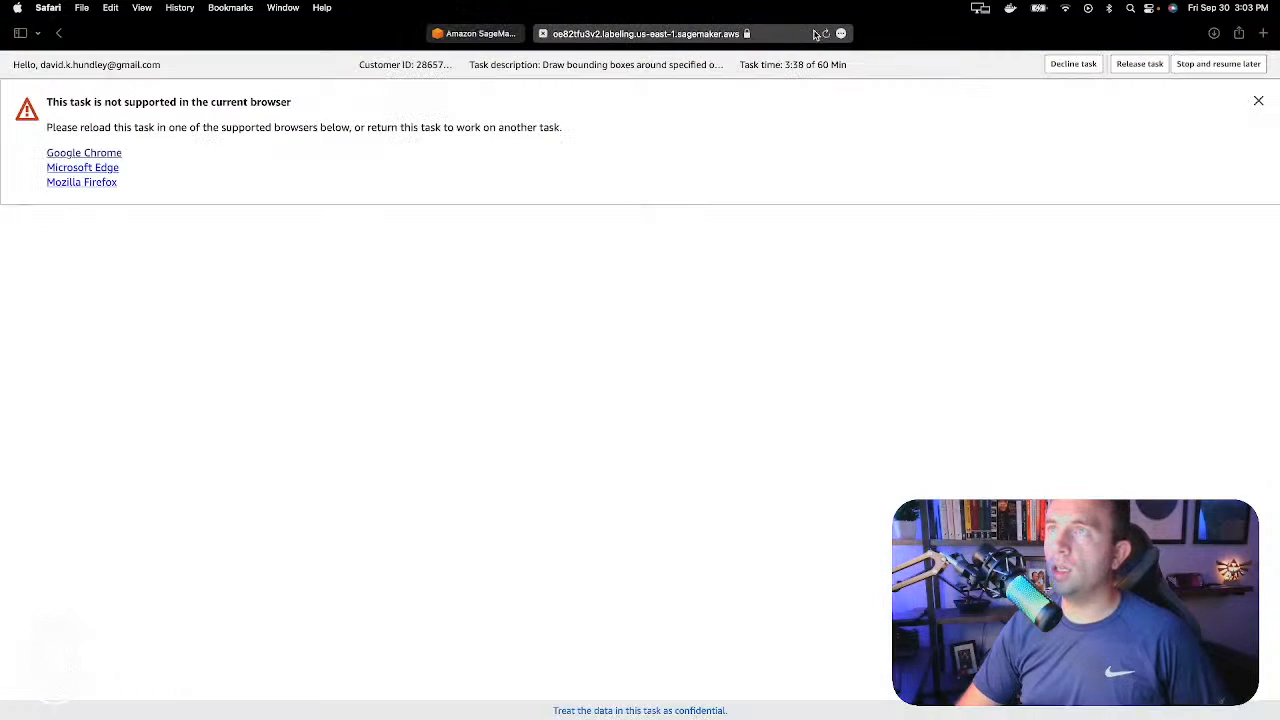
click(673, 34)
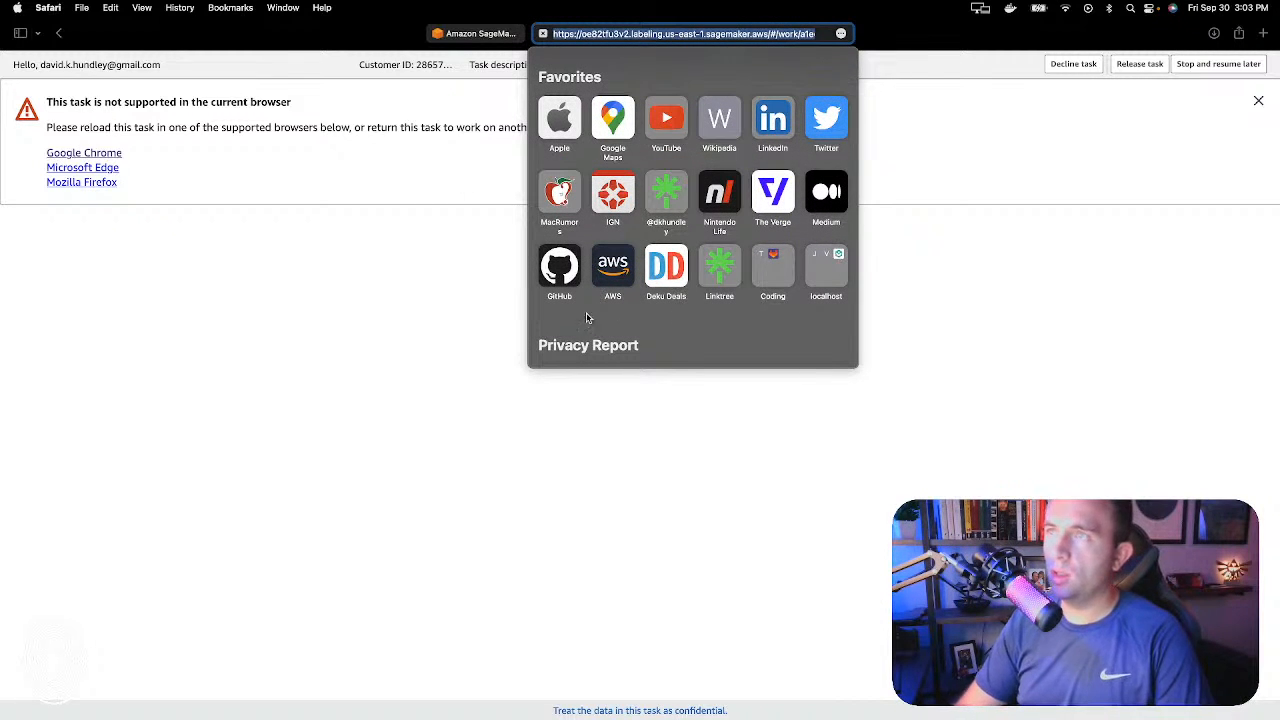
click(610, 272)
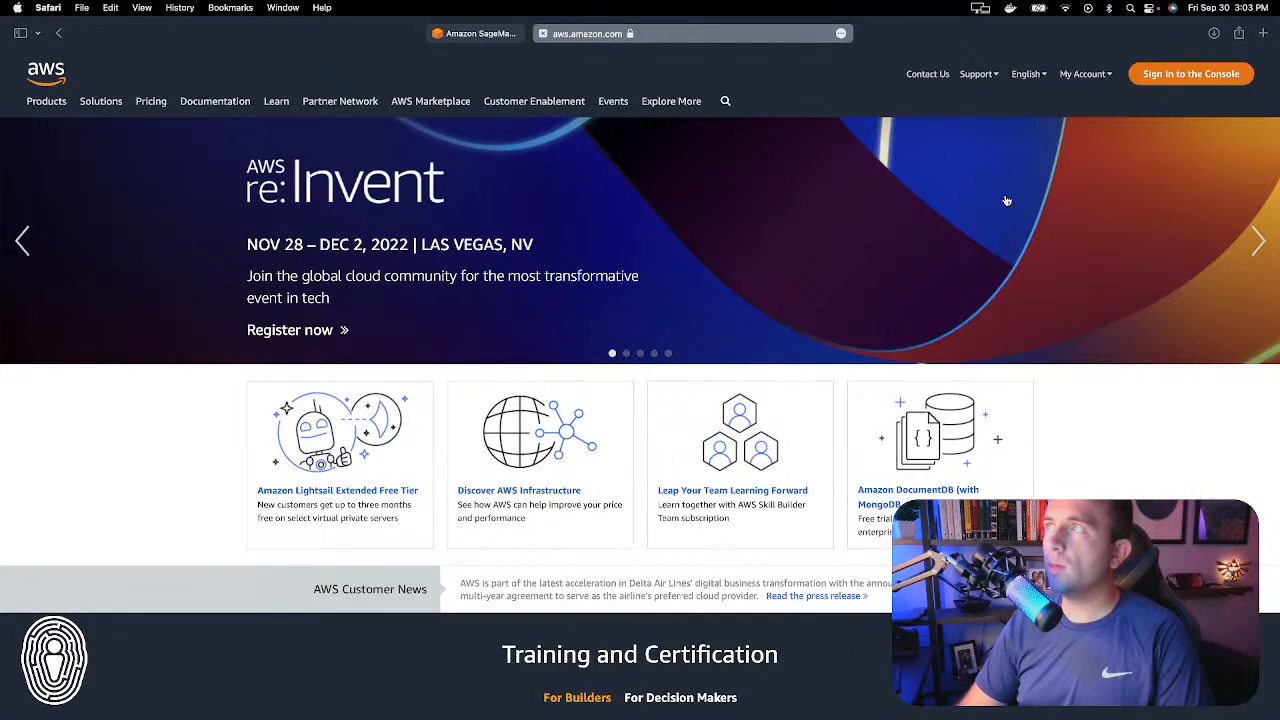
click(1189, 75)
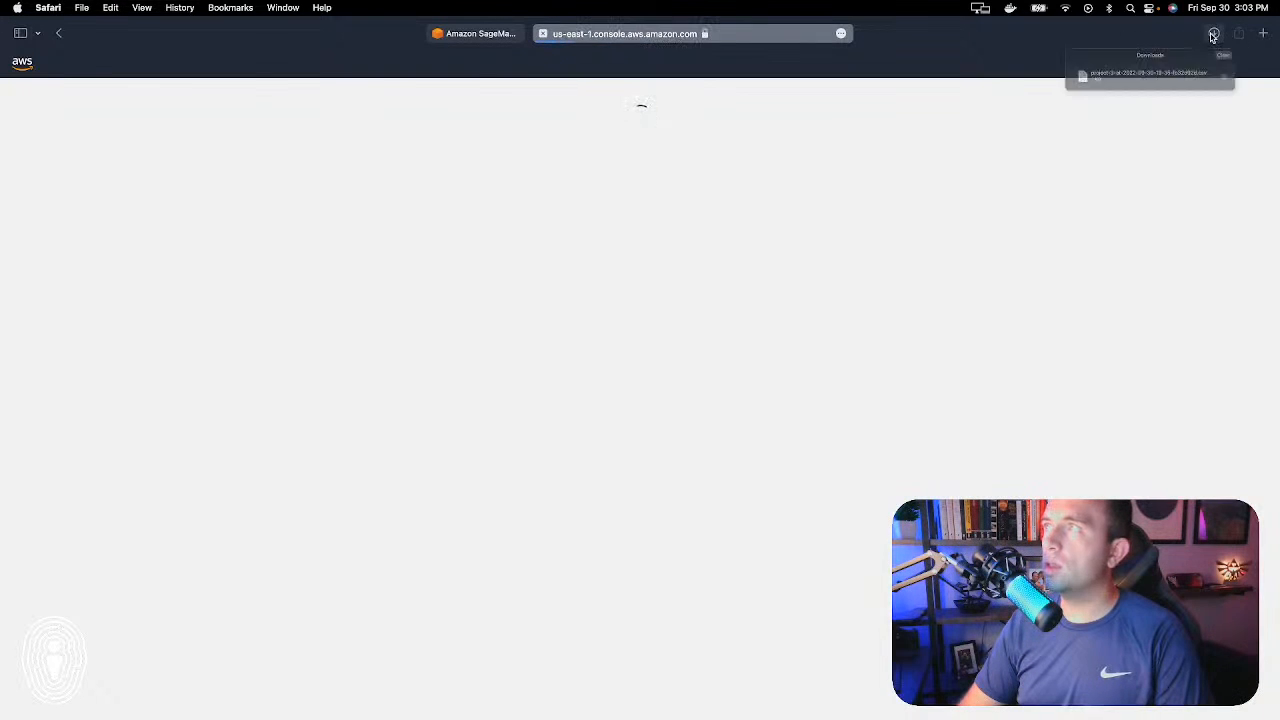
click(1214, 33)
click(1253, 64)
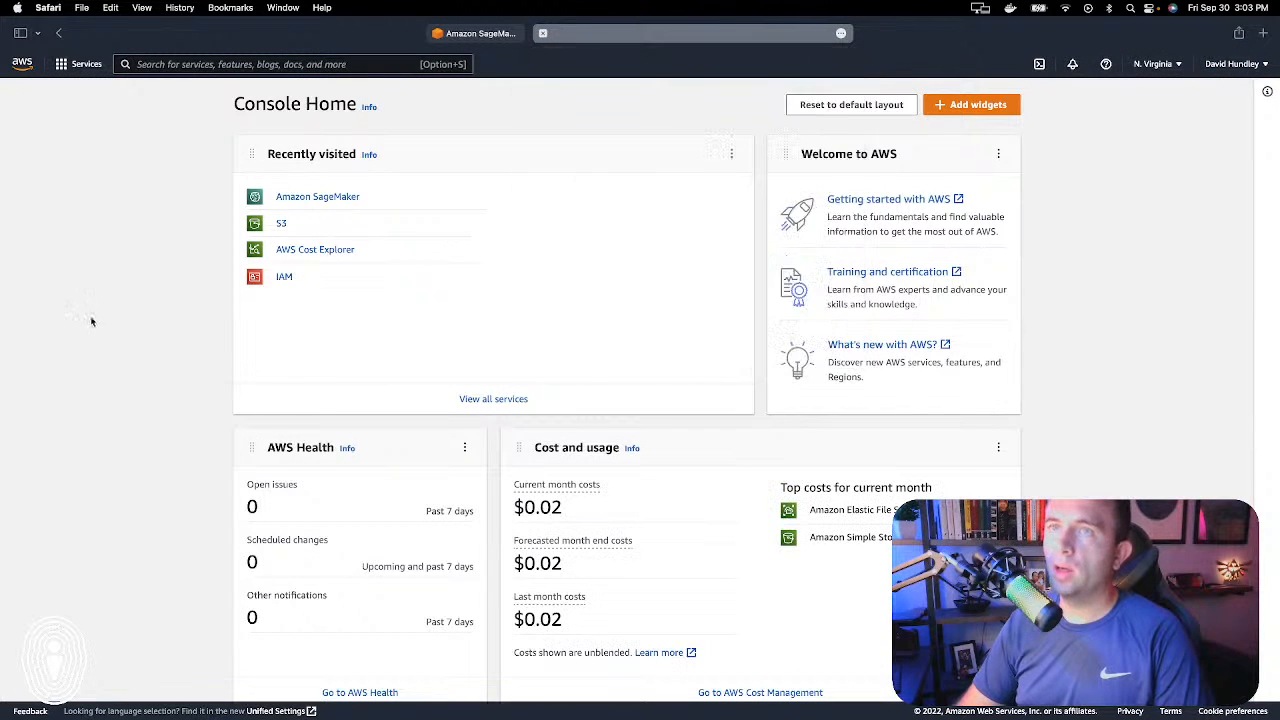
click(281, 224)
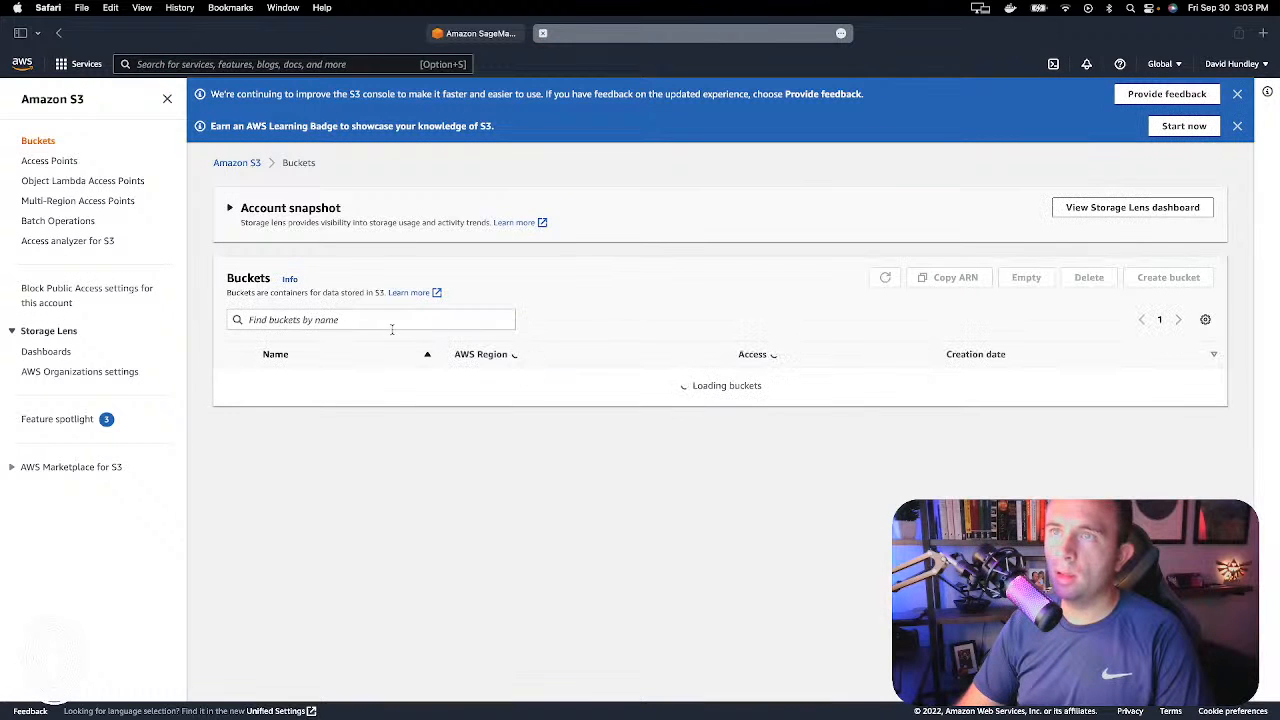
In the rock-paper-scissors S3 bucket, open the outputs/cv-rock-paper-scissors-2/annotations/ folder
click(348, 381)
click(298, 477)
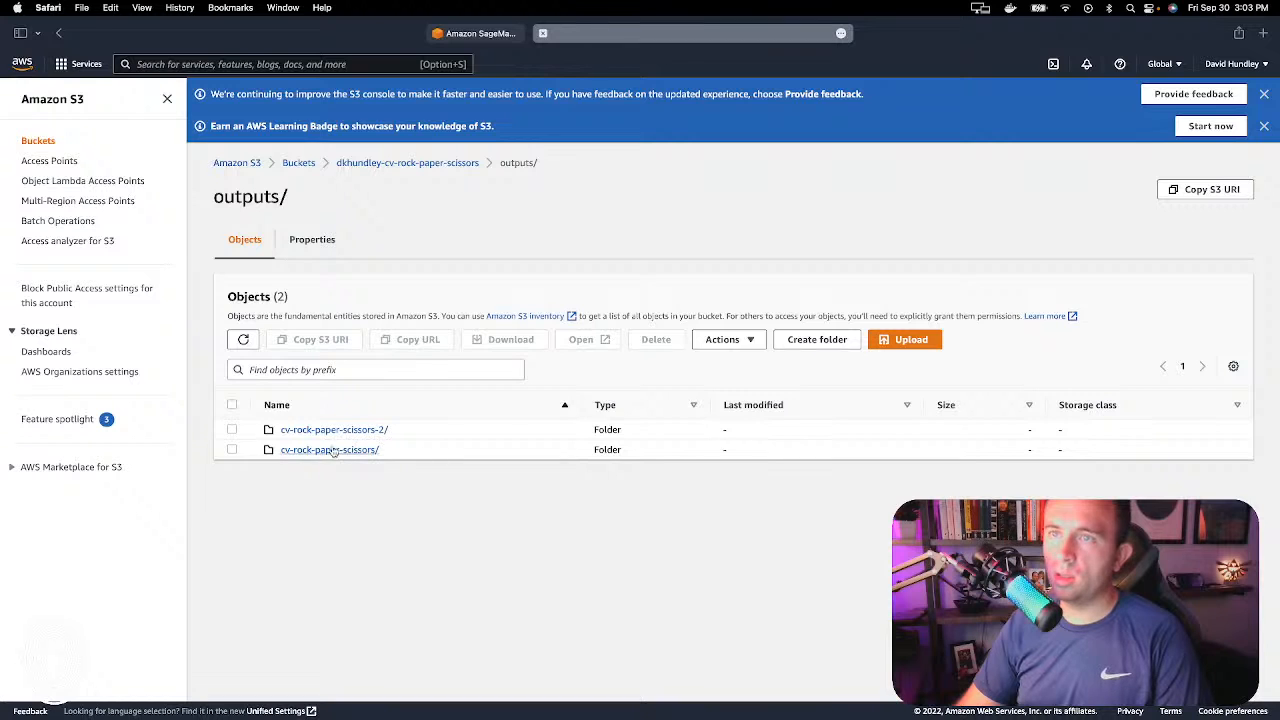
click(345, 432)
click(318, 450)
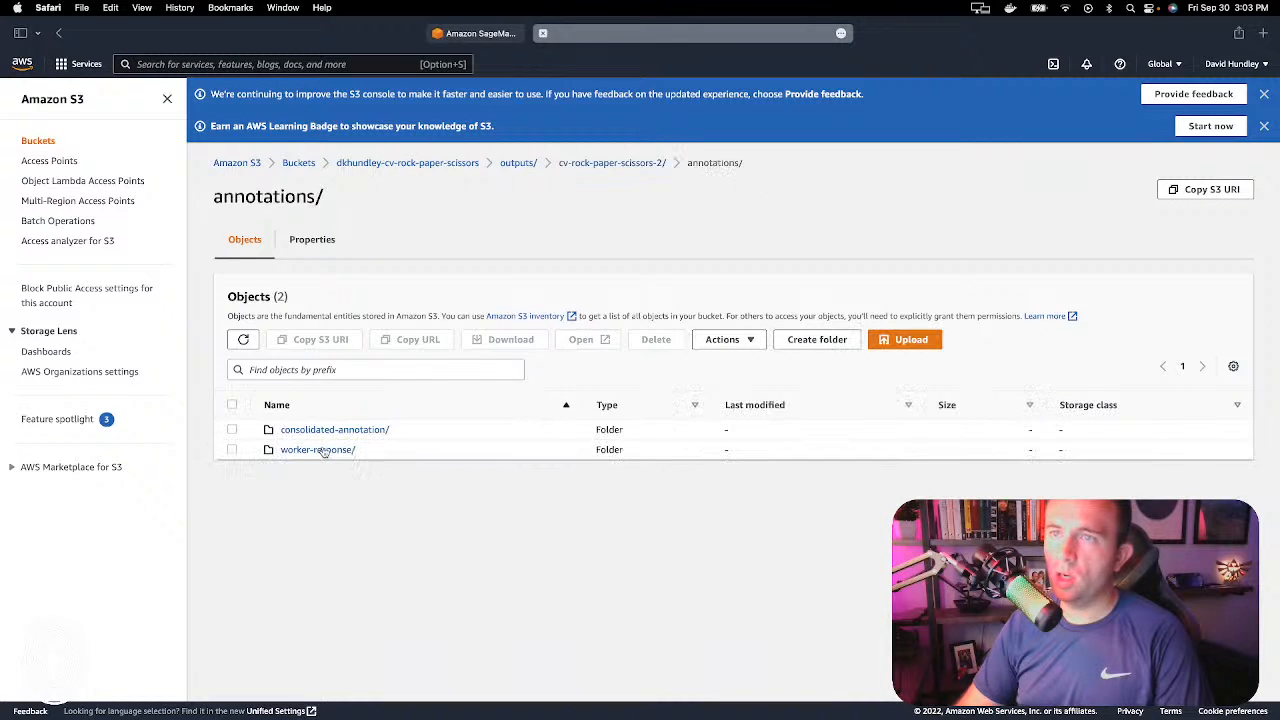
Download 2022-09-30_20:03:25.json from the consolidated-annotation/consolidation-response/iteration-1/ folder
click(351, 431)
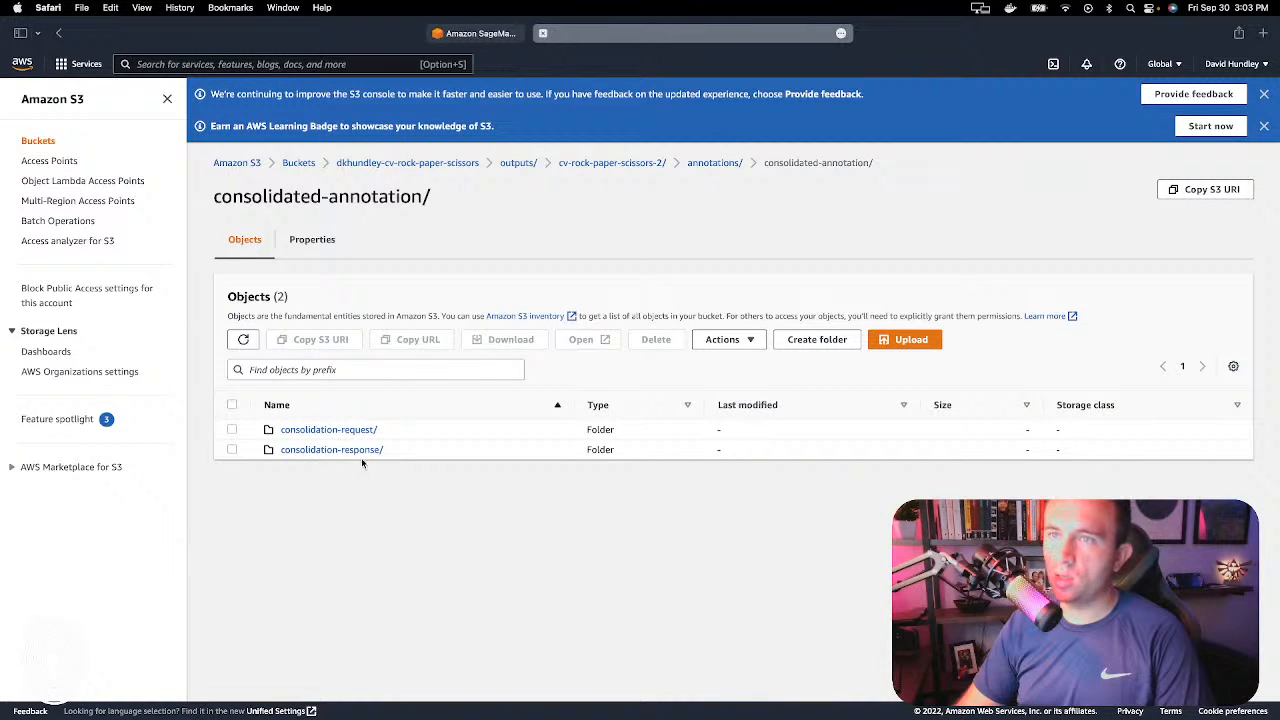
click(363, 450)
click(323, 430)
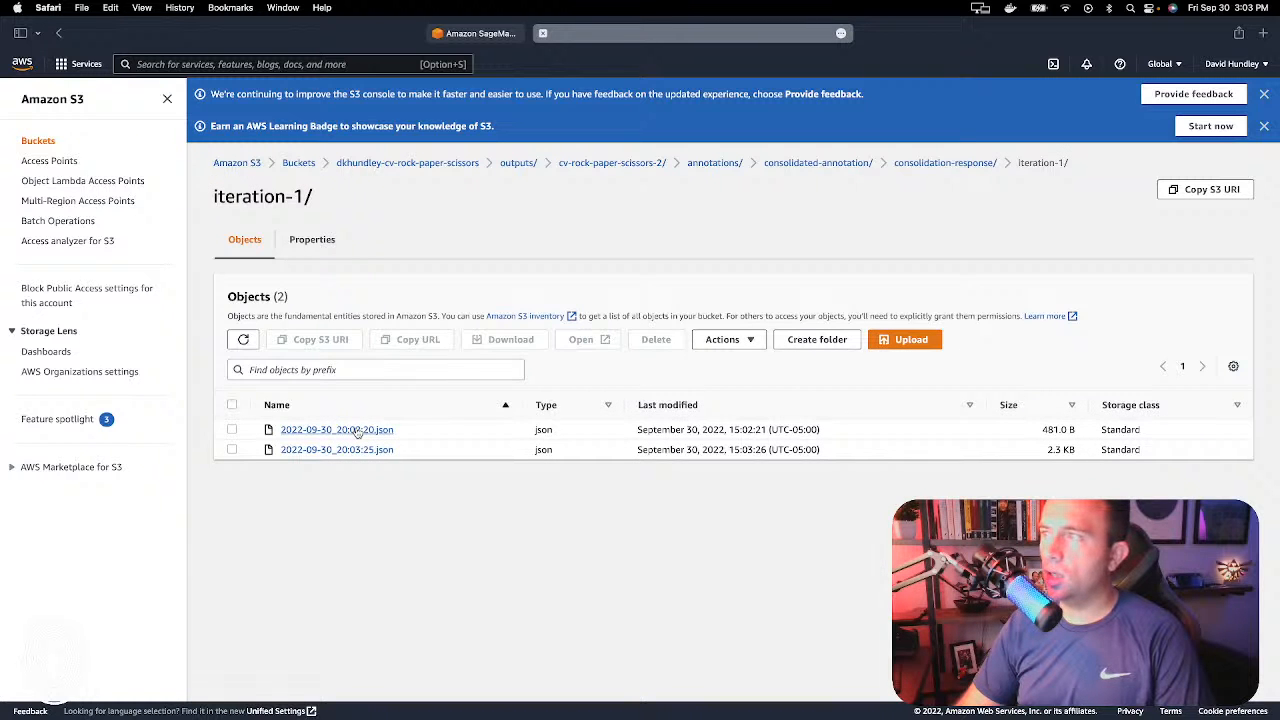
click(300, 449)
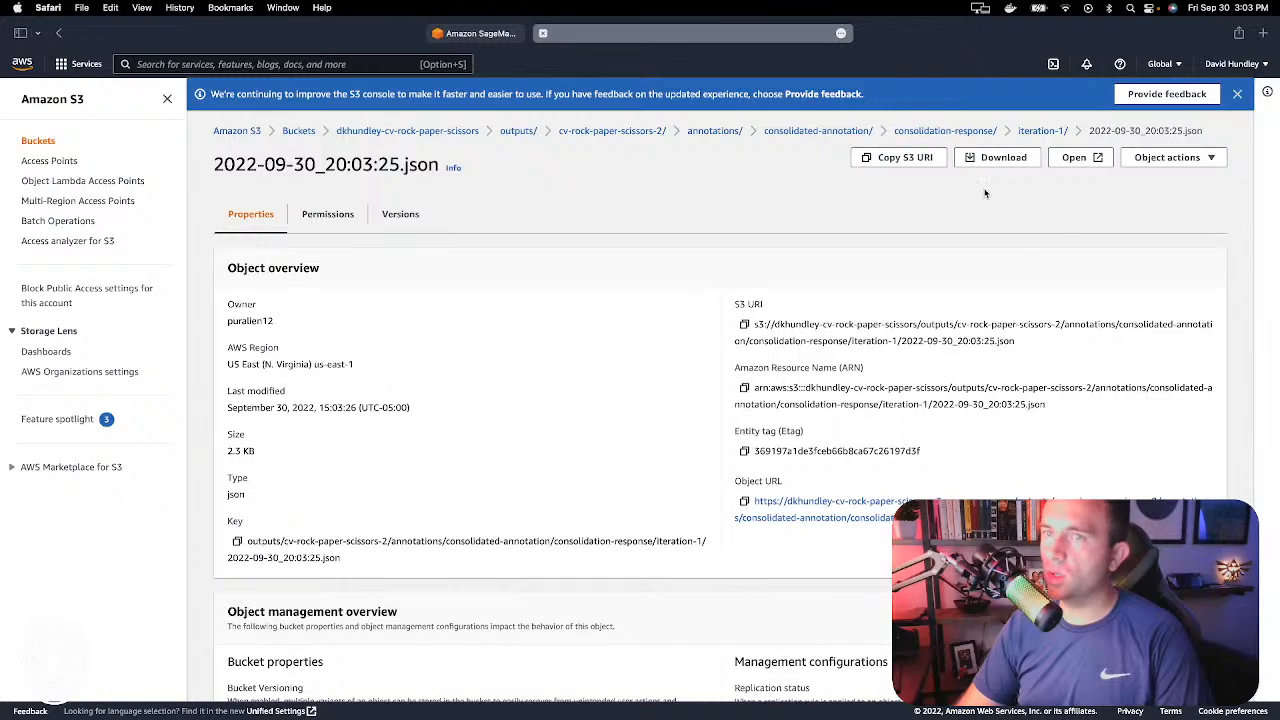
click(995, 157)
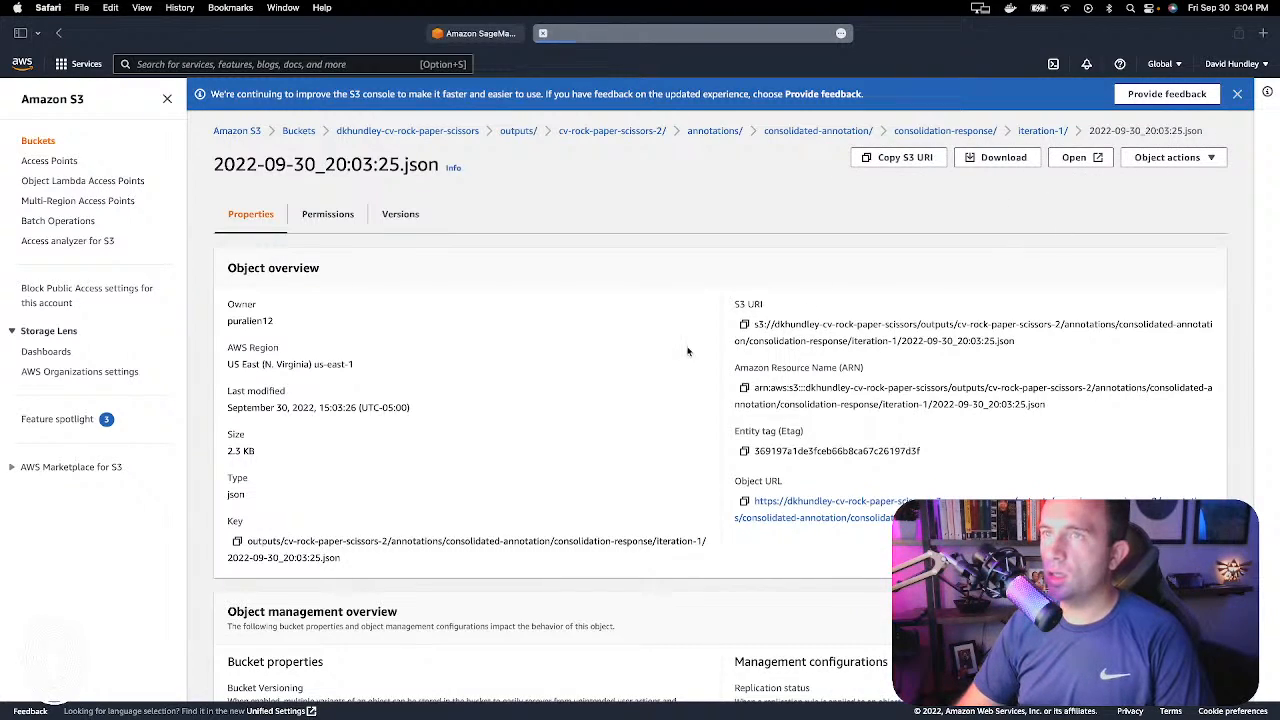
Switch to the desktop, put the Numbers spreadsheet away, and show the Downloads folder in Finder
key(ctrl+Left)
key(ctrl+Left)
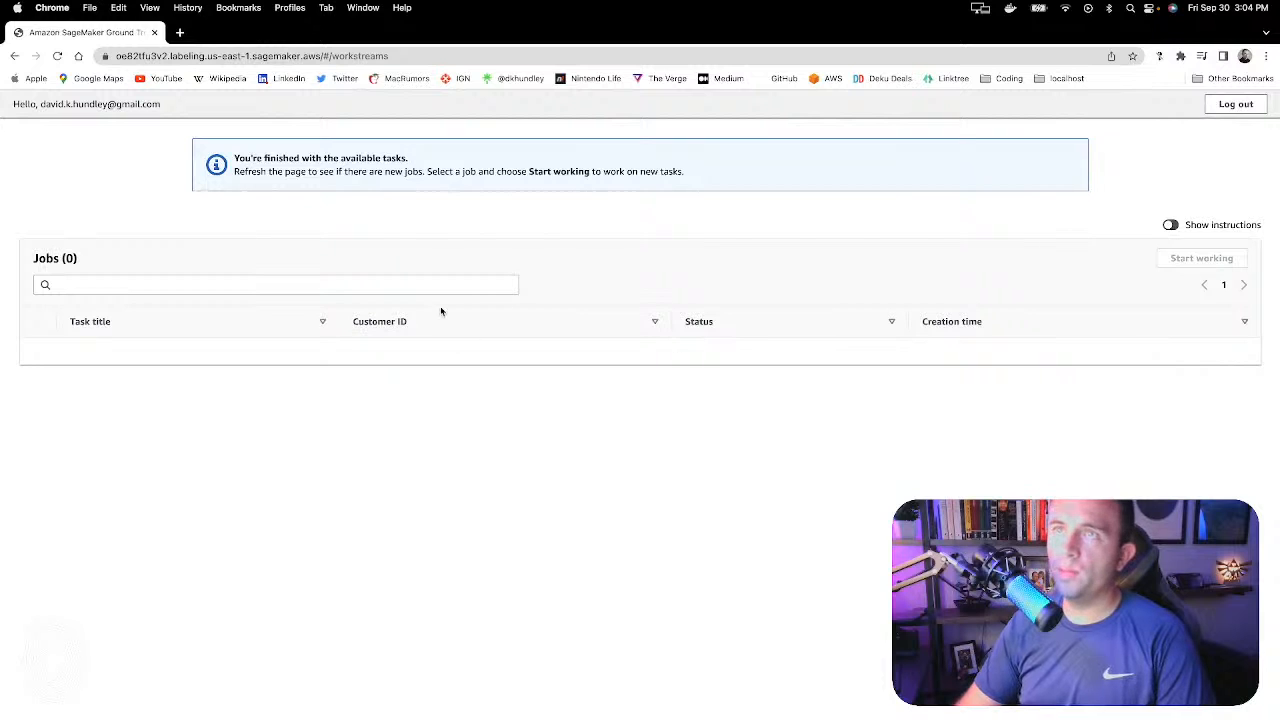
key(ctrl+Left)
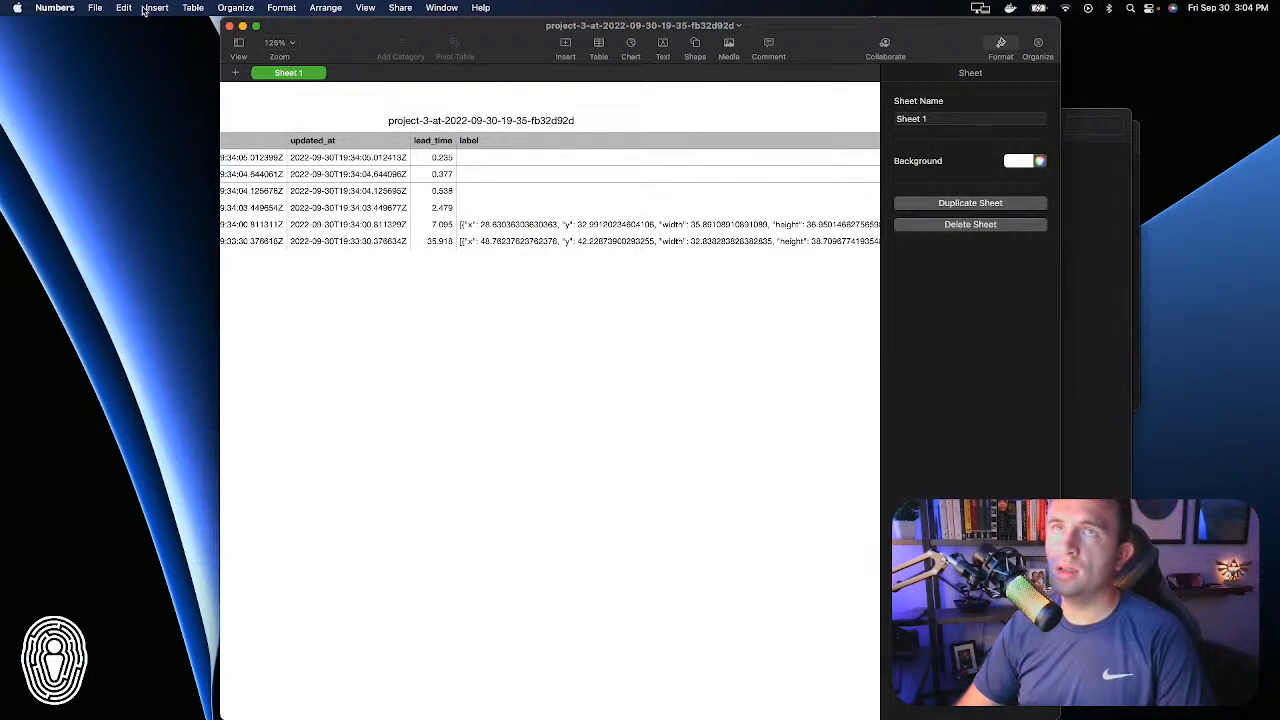
click(68, 7)
click(106, 172)
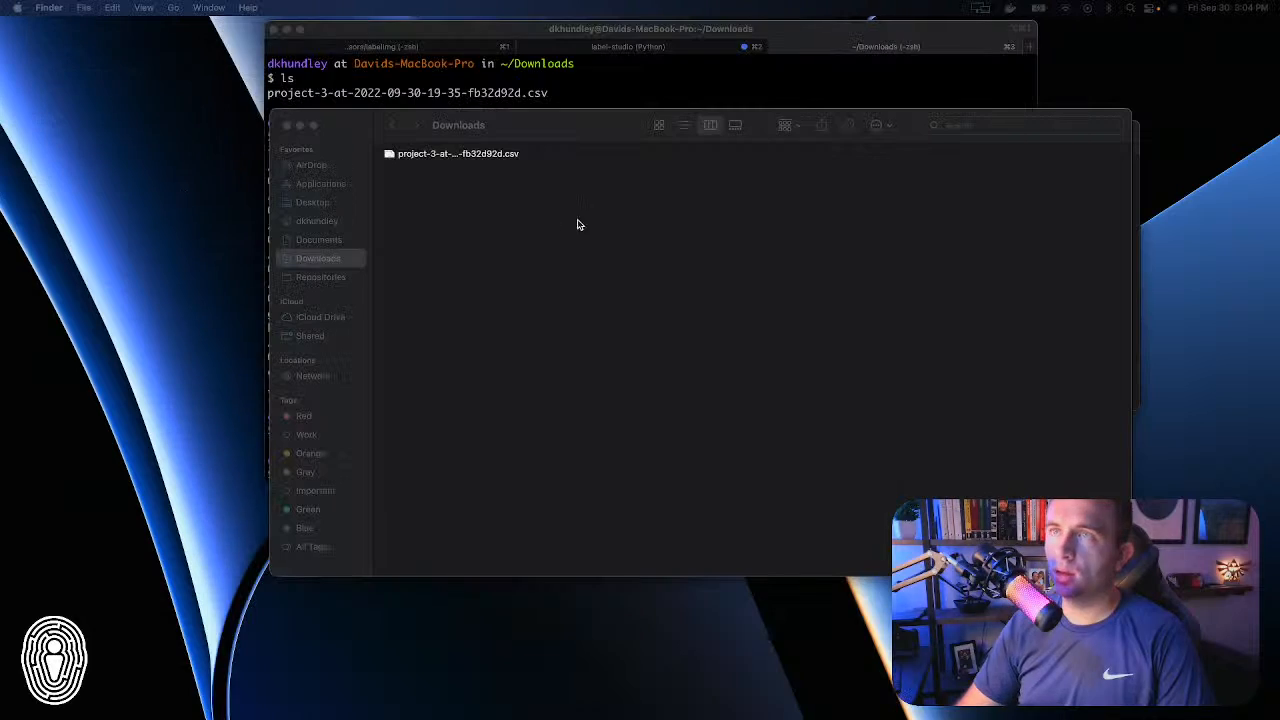
click(320, 241)
click(320, 260)
Allow downloads from s3.console.aws.amazon.com in Safari and return to the Finder window on Desktop 1
key(ctrl+Right)
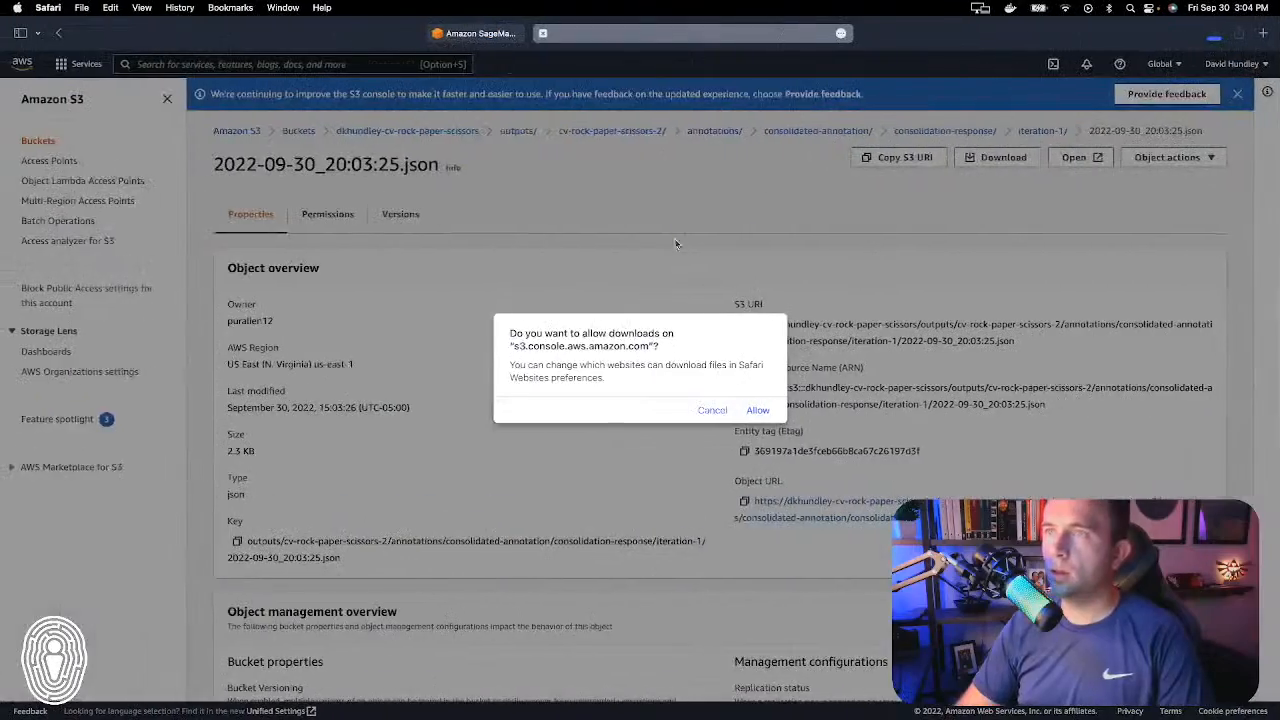
click(763, 411)
key(ctrl+Up)
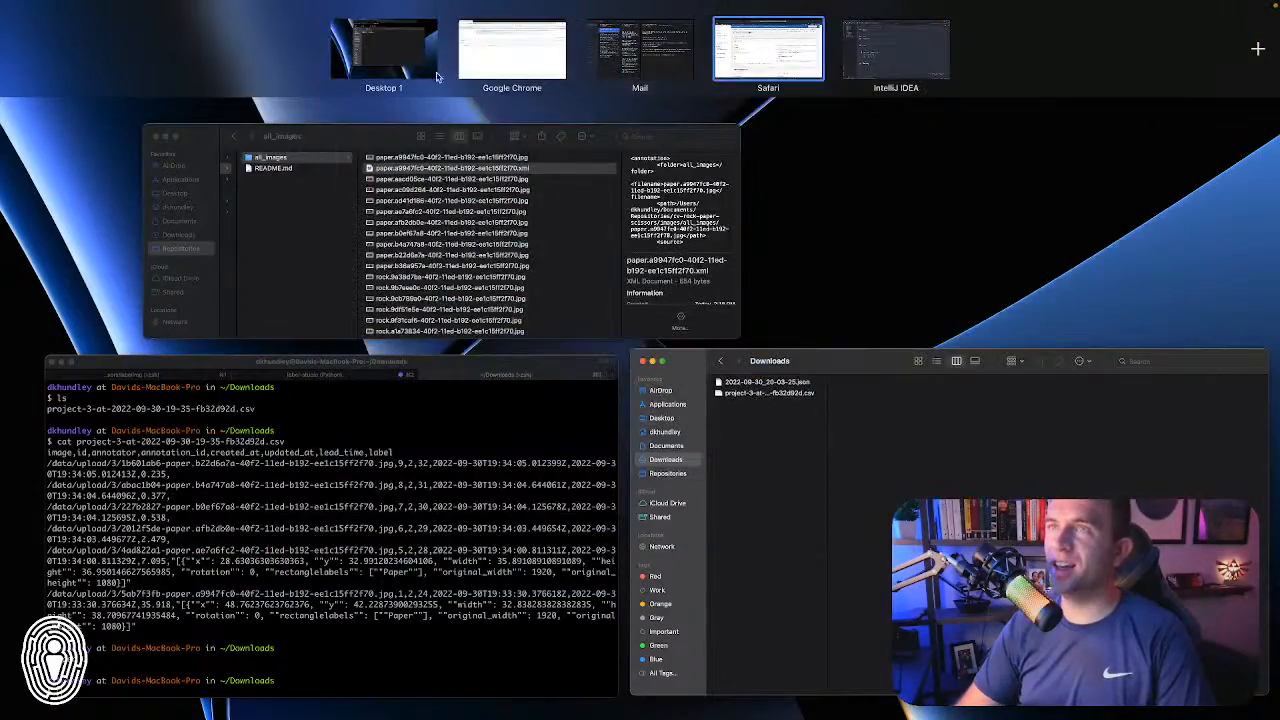
click(381, 59)
Open the downloaded 2022-09-30_20-03-25.json in TextEdit and enlarge its window
click(488, 158)
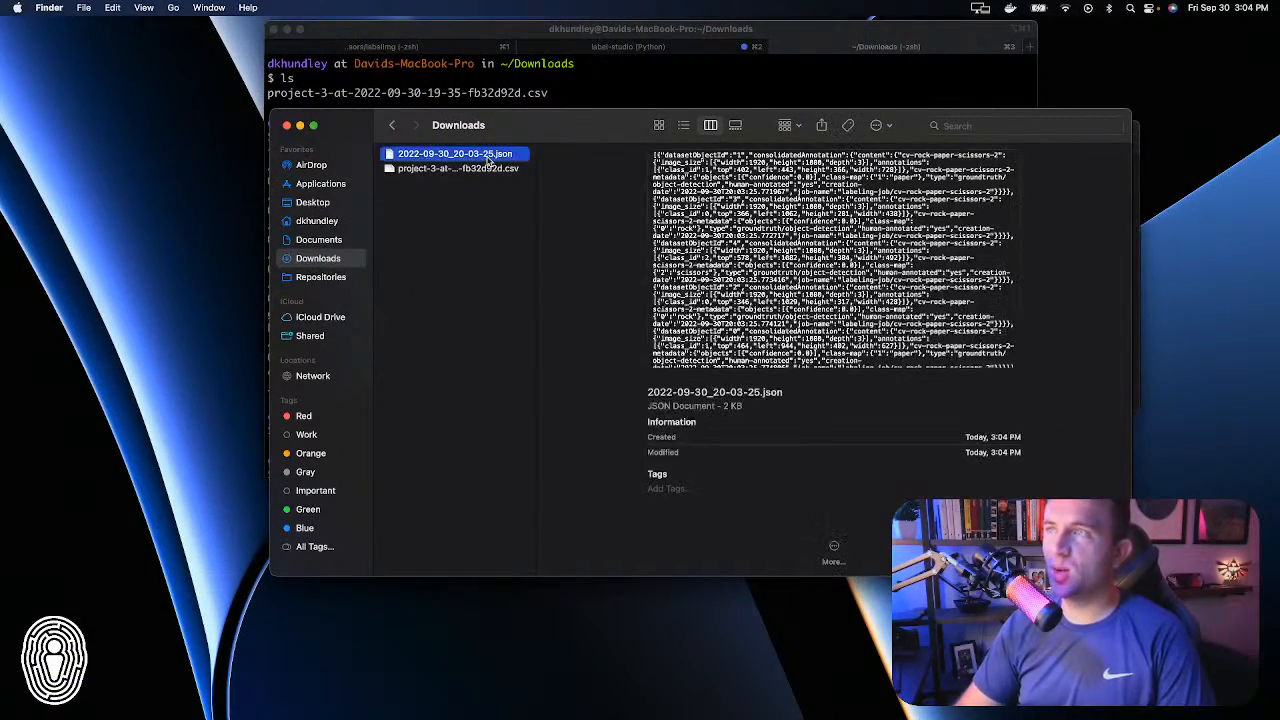
right_click(488, 158)
mouse_move(523, 179)
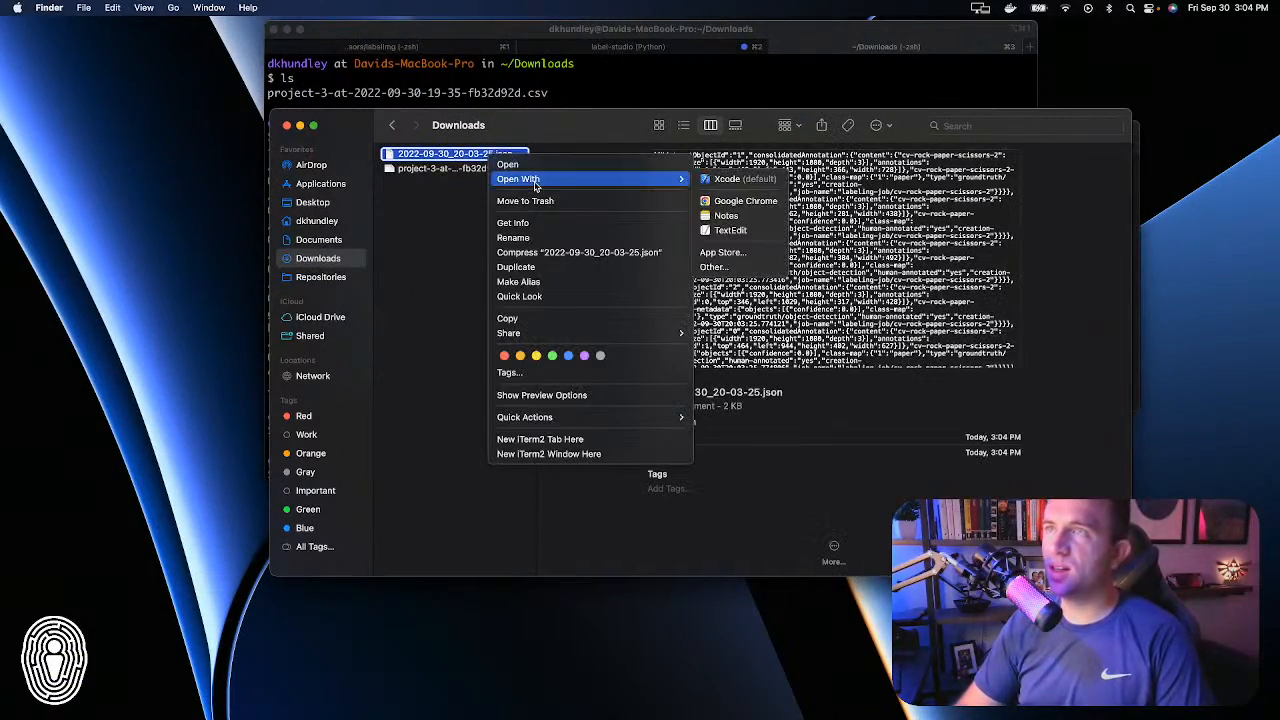
click(750, 231)
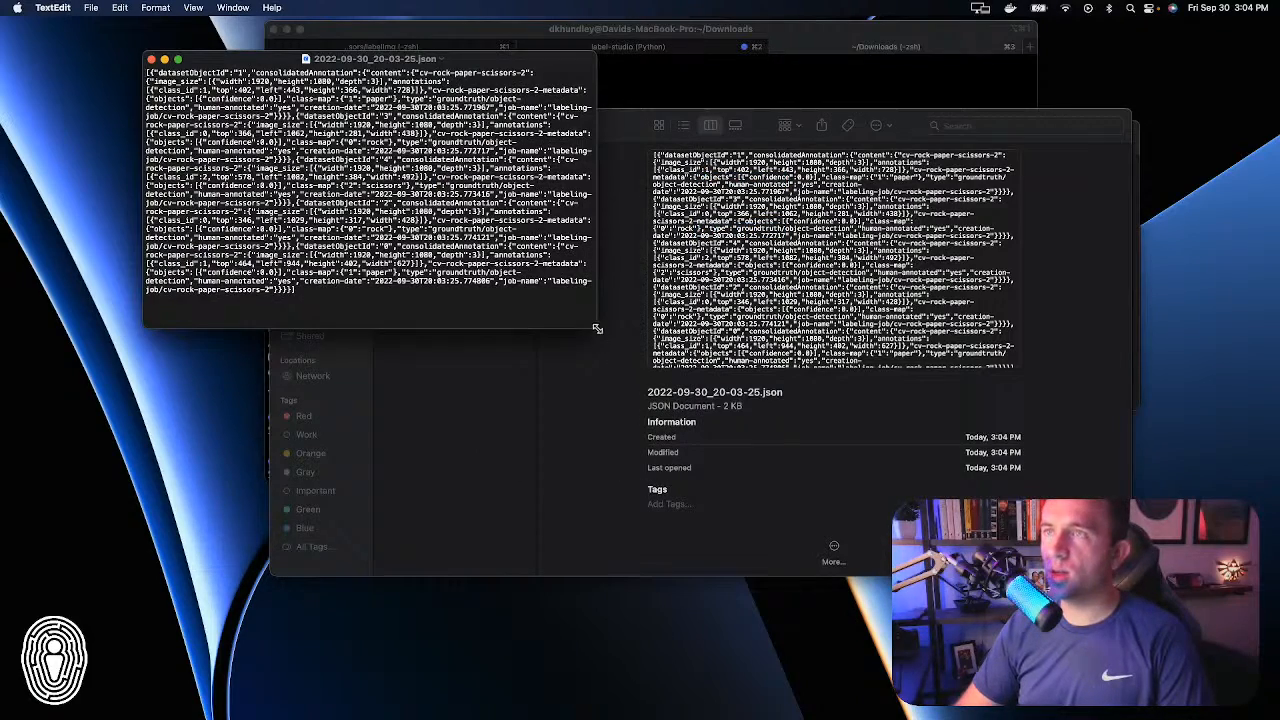
drag(600, 335, 1022, 550)
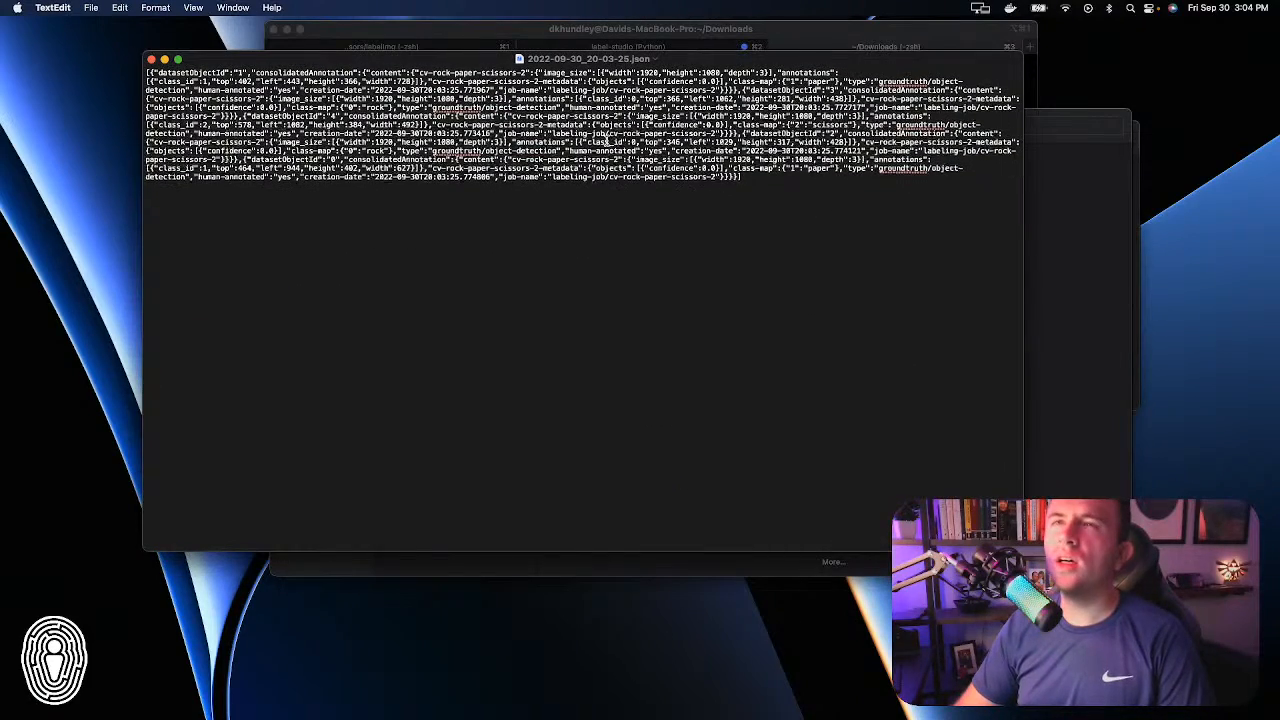
Examine the bounding box coordinates, class IDs, and metadata of the consolidated annotations in the JSON file
scroll(607, 141, up, 3)
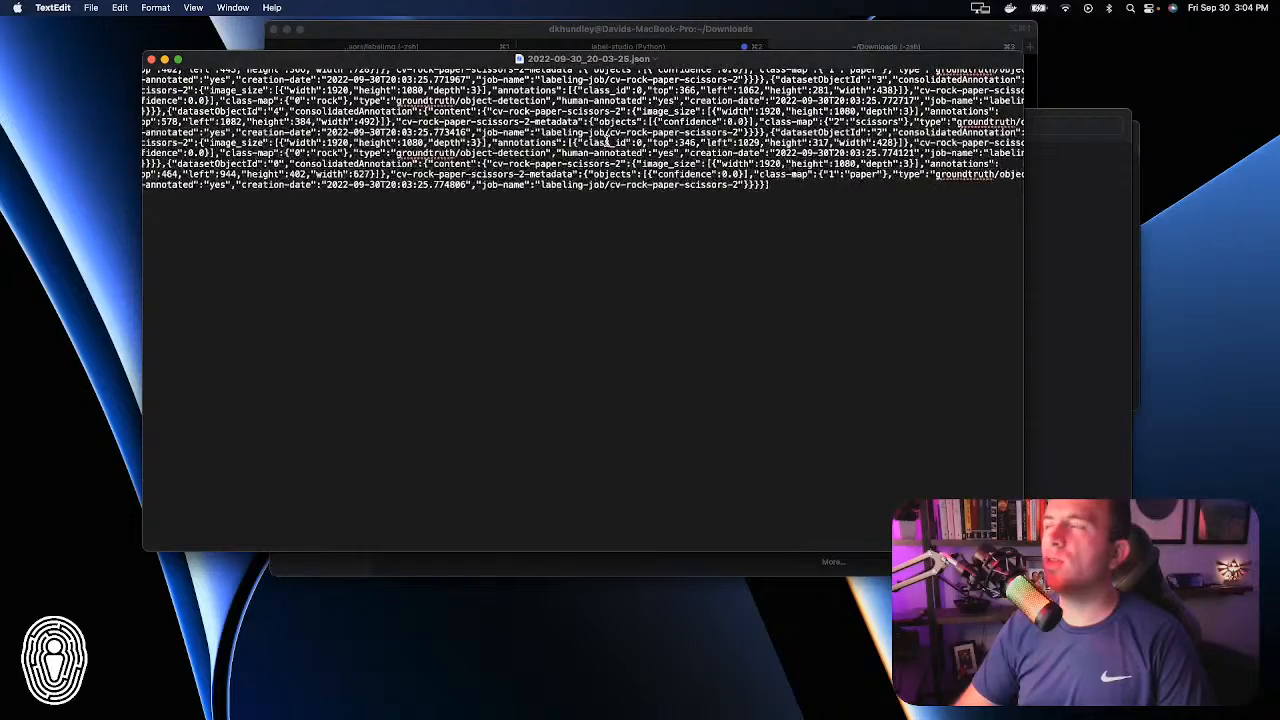
scroll(607, 141, left, 2)
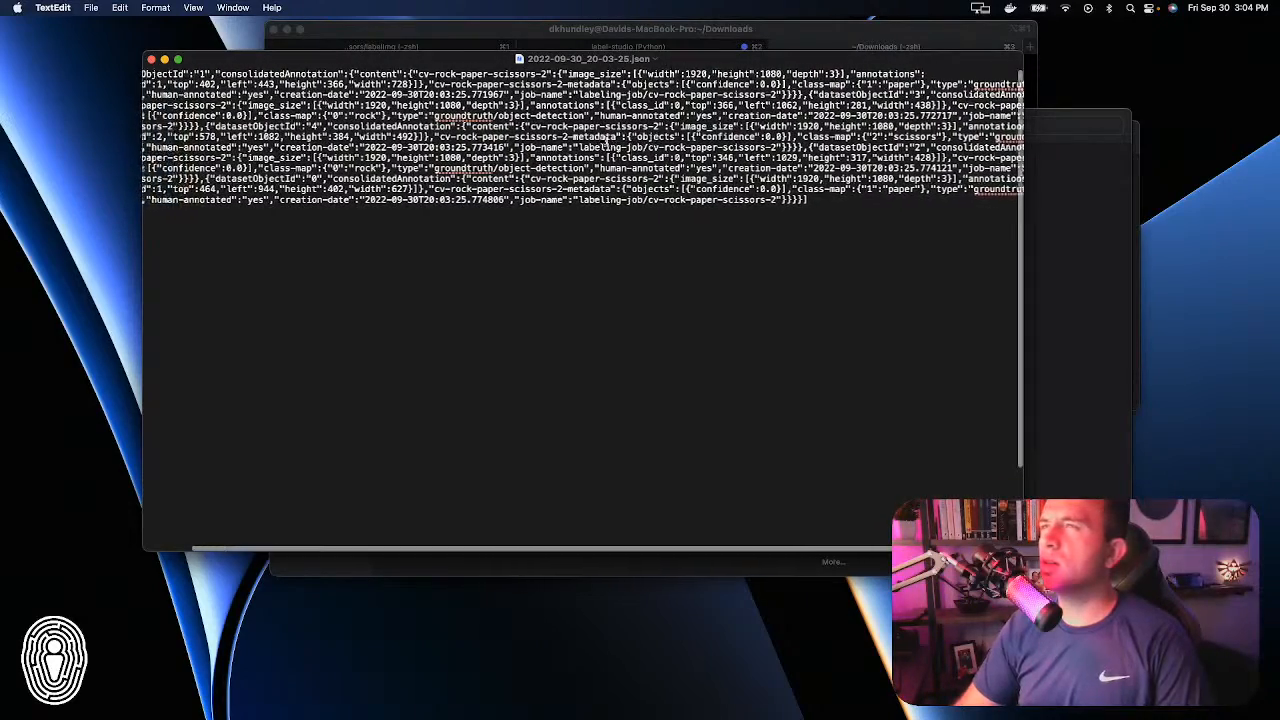
scroll(788, 141, right, 1)
scroll(786, 142, left, 1)
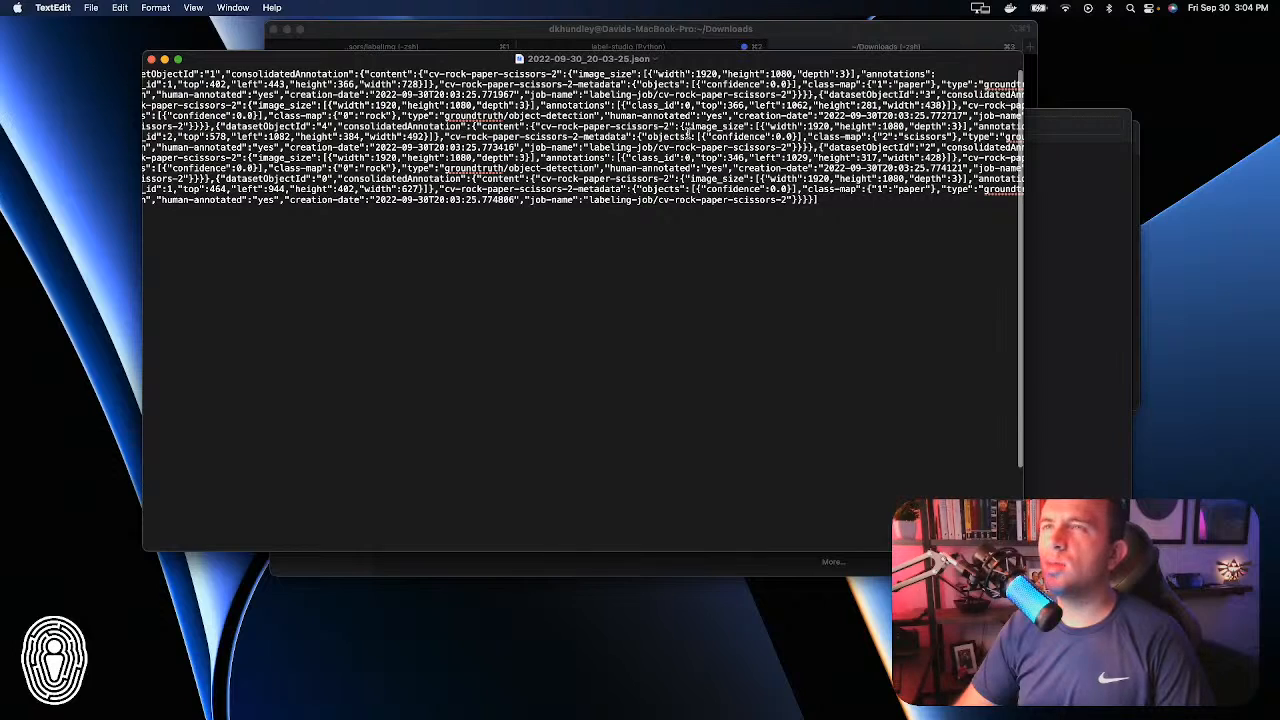
scroll(541, 147, left, 3)
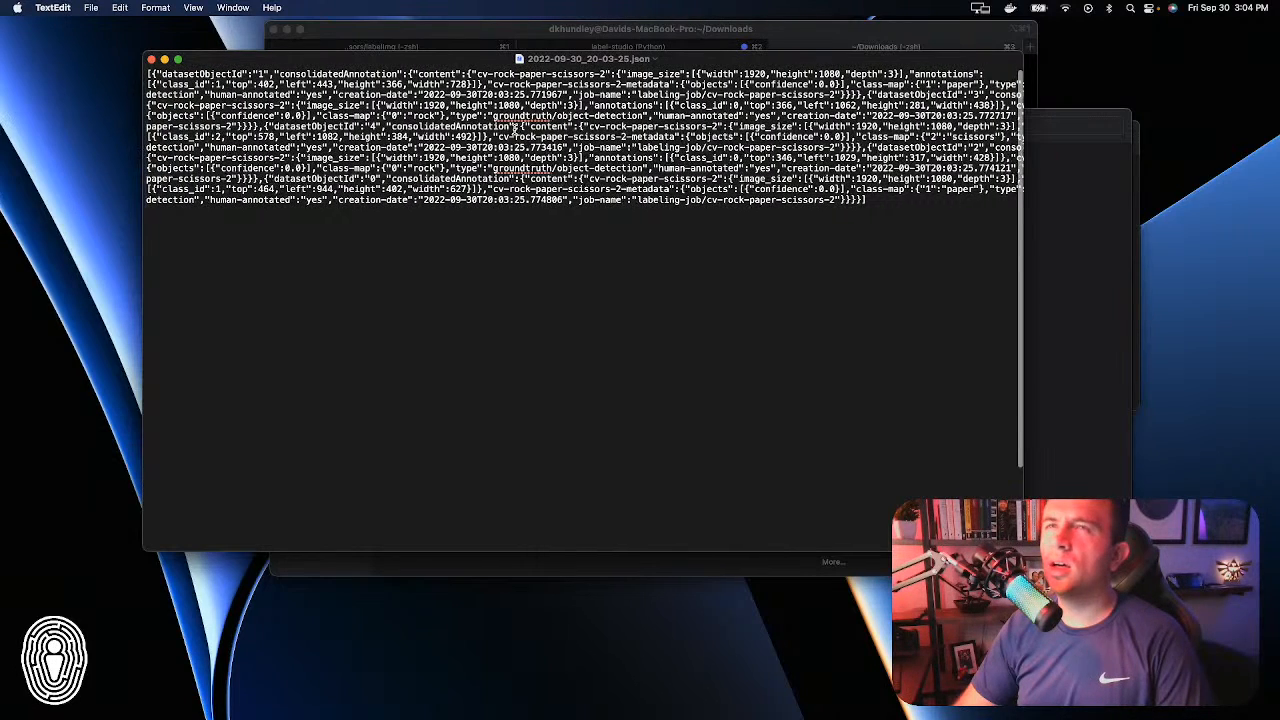
drag(209, 84, 459, 91)
click(378, 88)
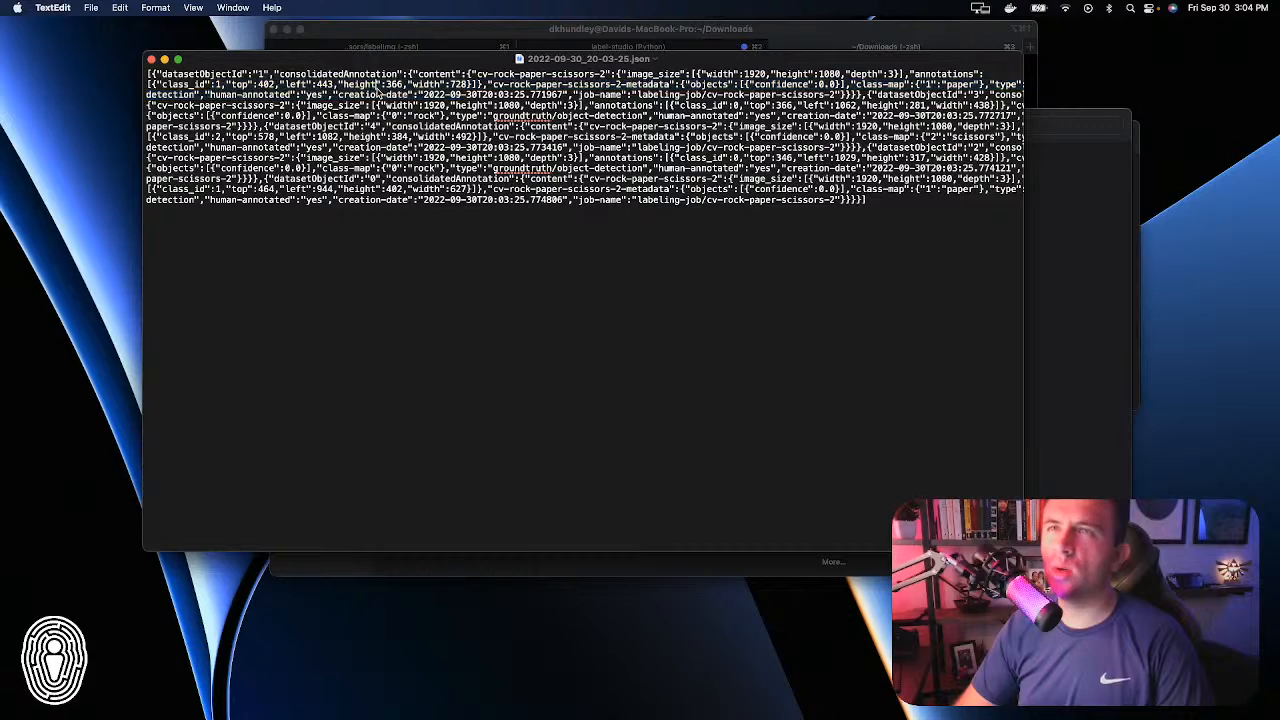
scroll(459, 136, right, 5)
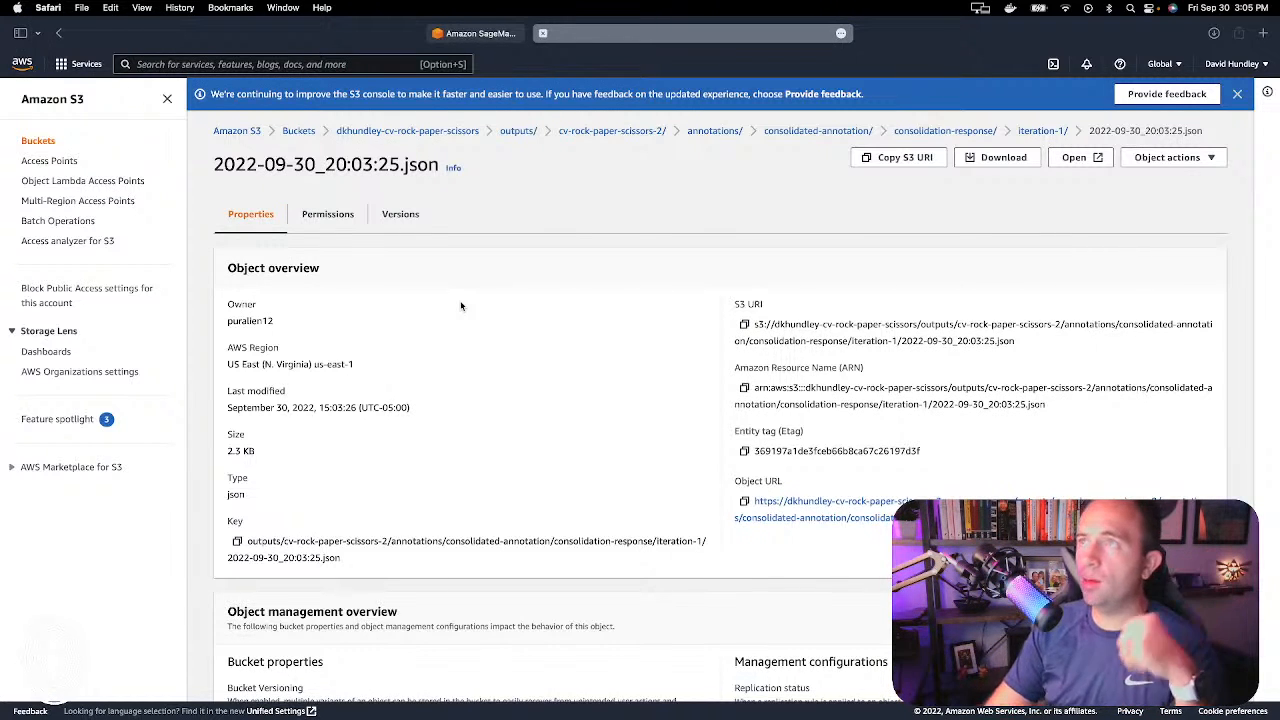
In the S3 console in Safari, inspect annotations/worker-response/iteration-1/0/ and return to the cv-rock-paper-scissors-2/ folder
click(710, 131)
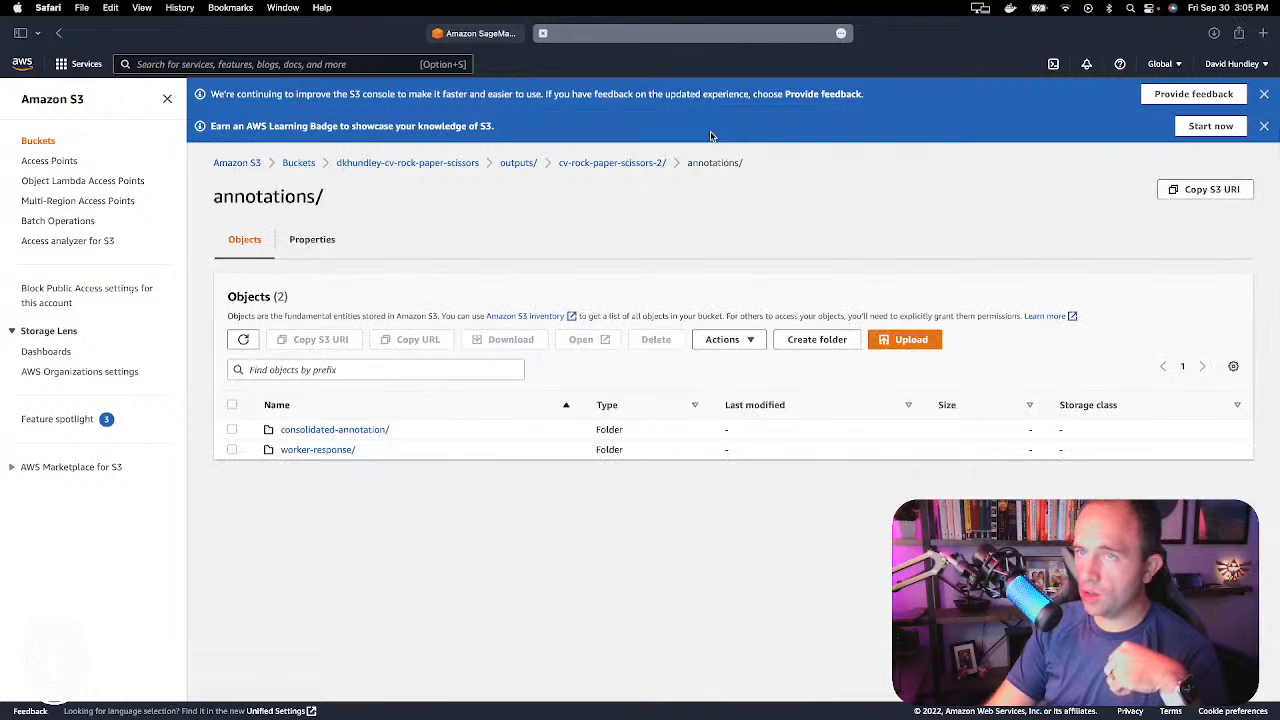
click(335, 450)
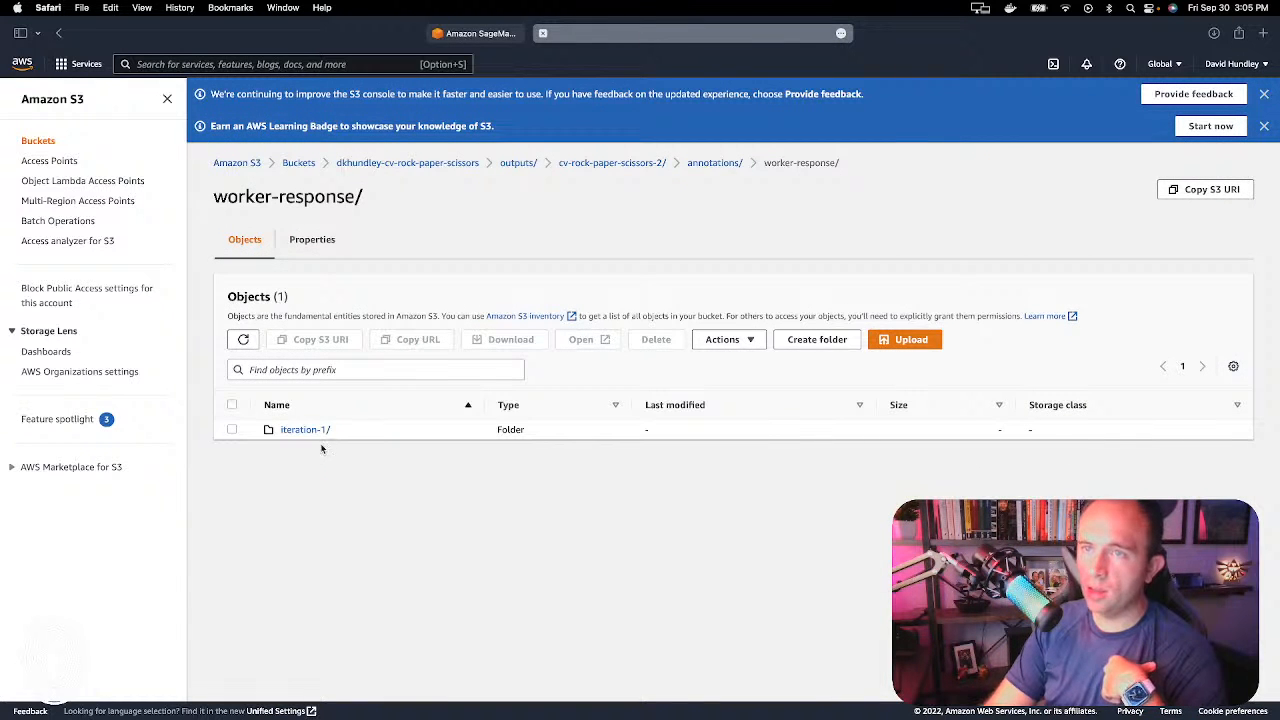
click(313, 430)
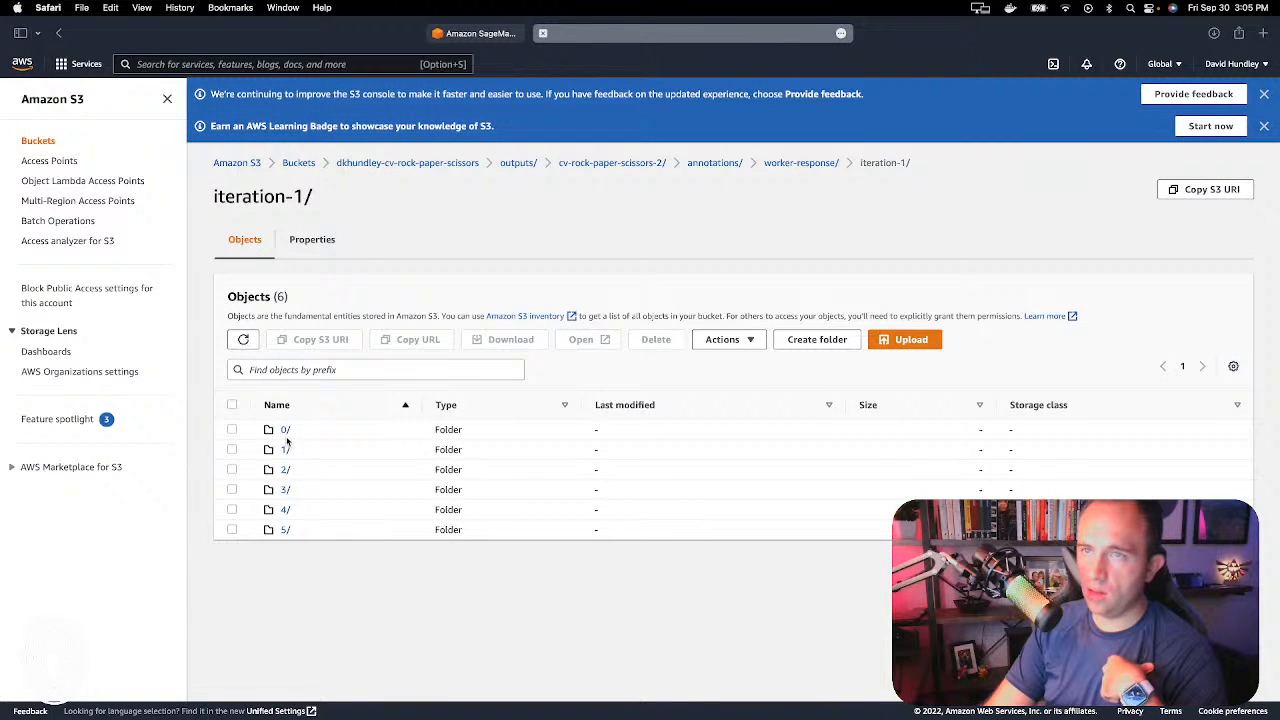
click(286, 432)
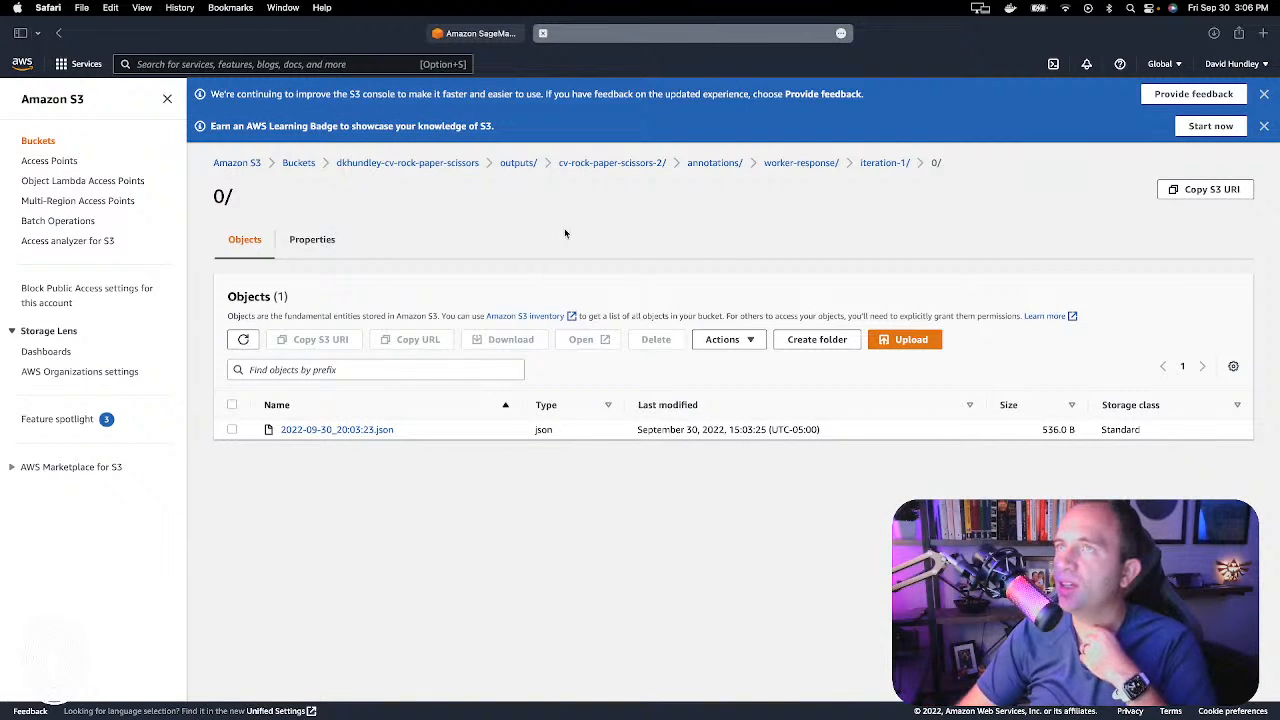
click(706, 165)
click(598, 164)
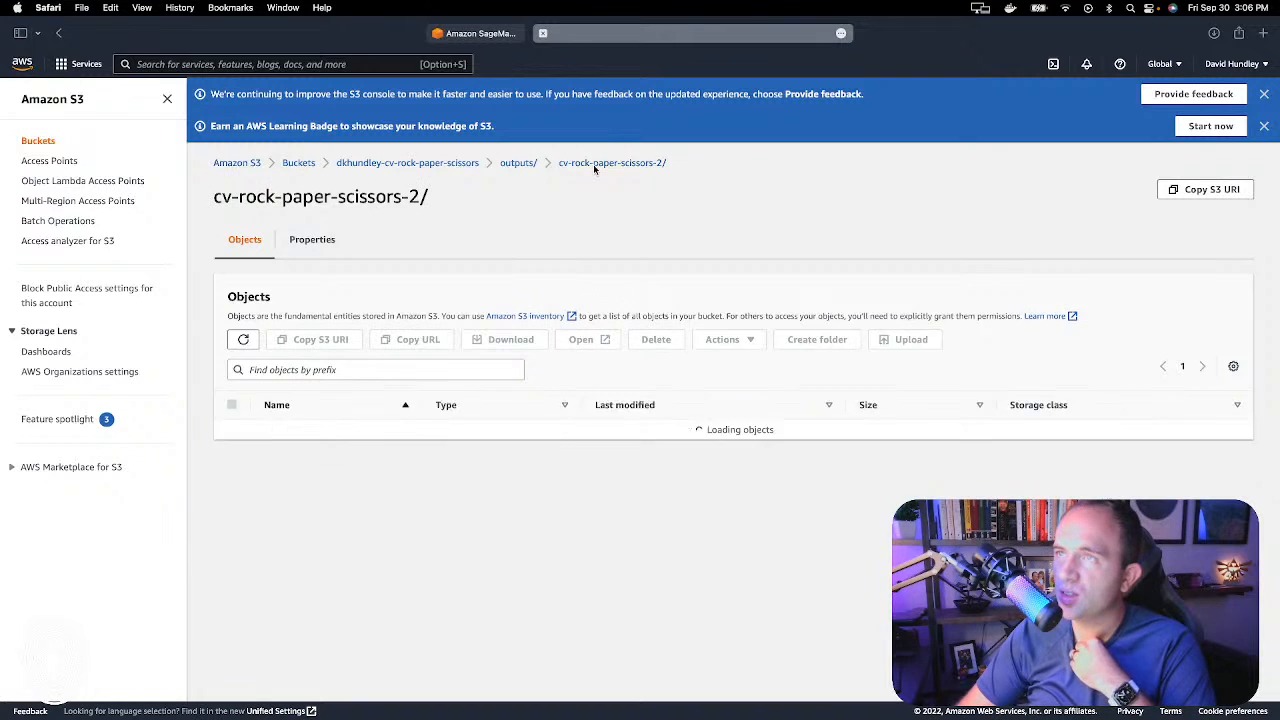
Refresh the SageMaker labeling jobs list and stop the cv-rock-paper-scissors-2 job
click(488, 38)
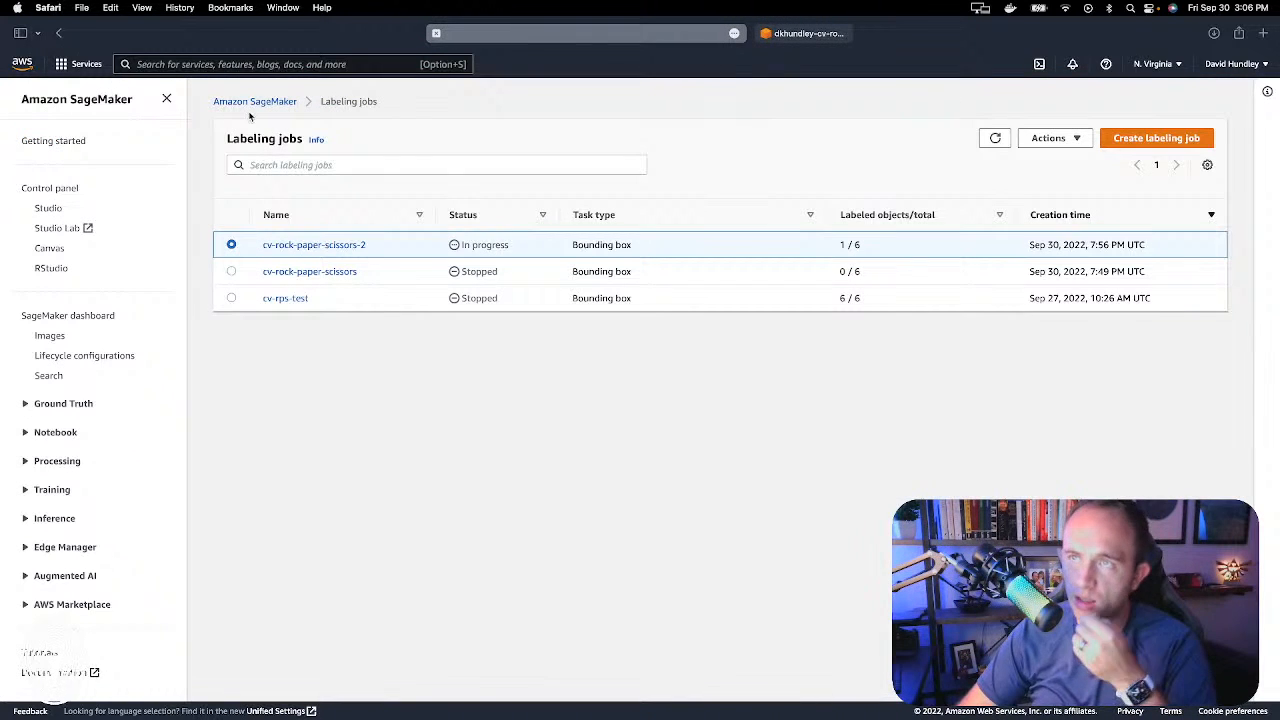
click(995, 138)
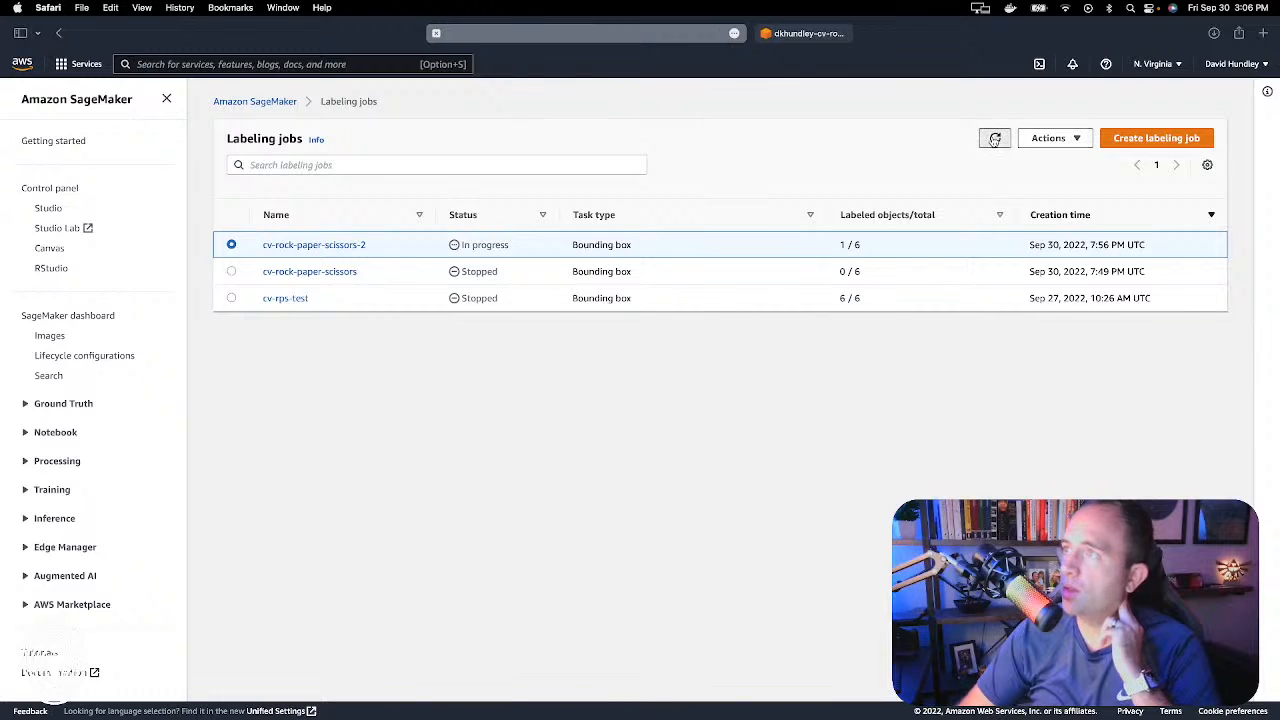
click(1055, 140)
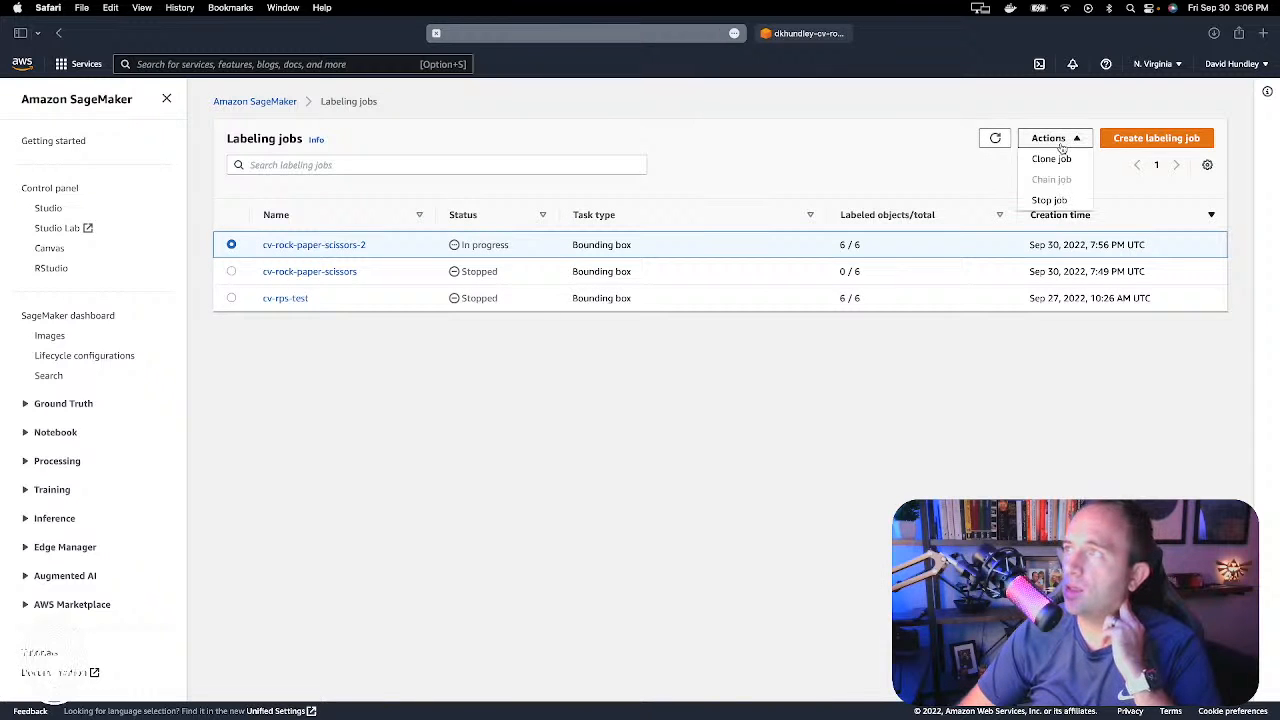
click(1064, 198)
click(815, 445)
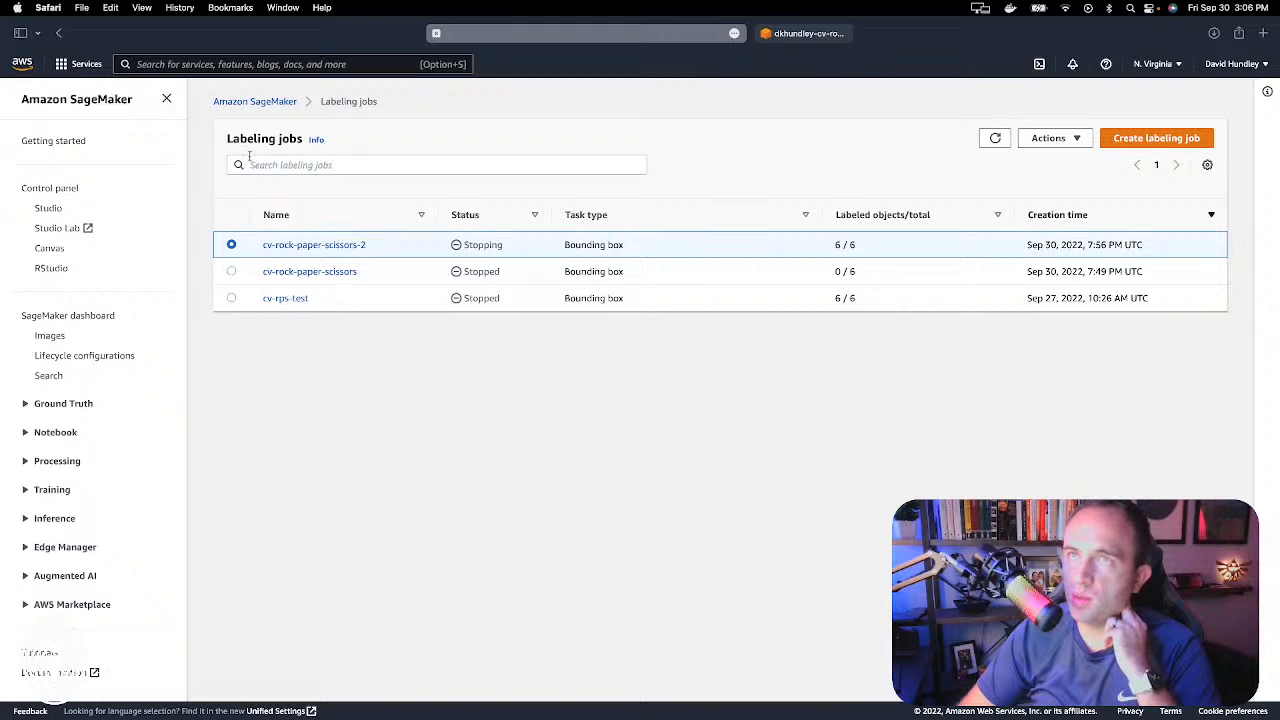
Open the rock-paper-scissors bucket in the S3 service
click(63, 64)
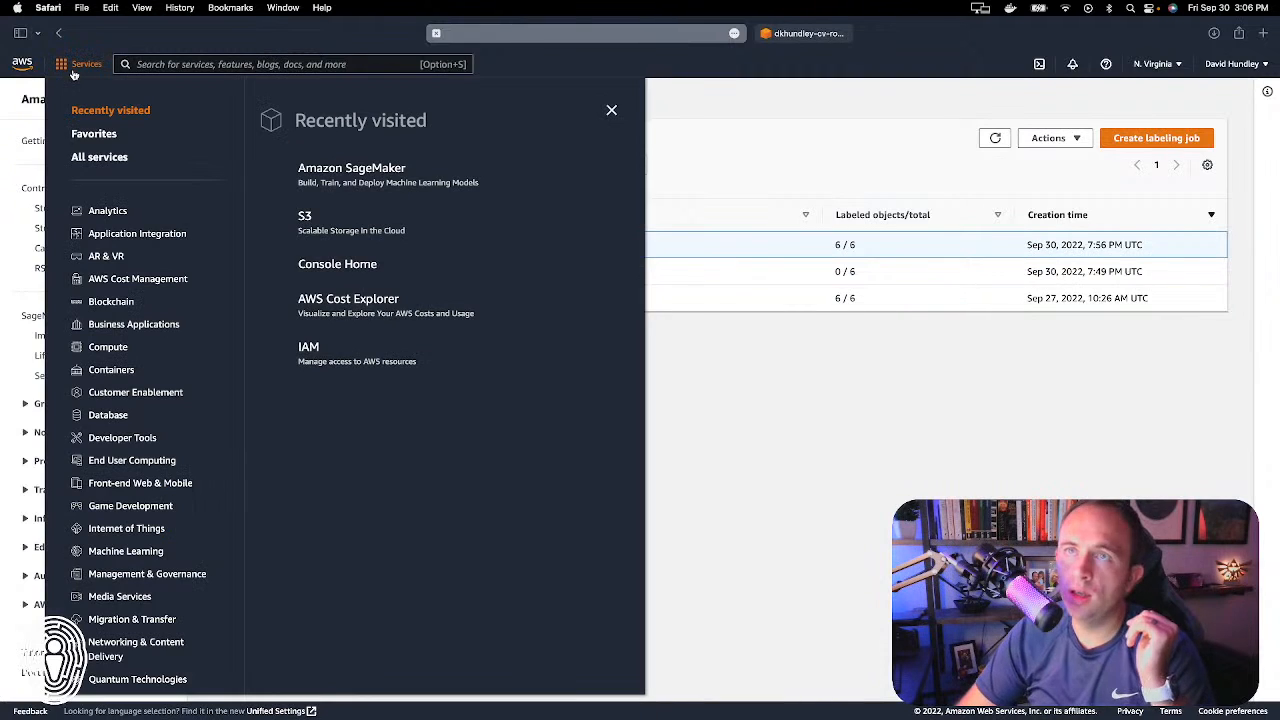
click(304, 217)
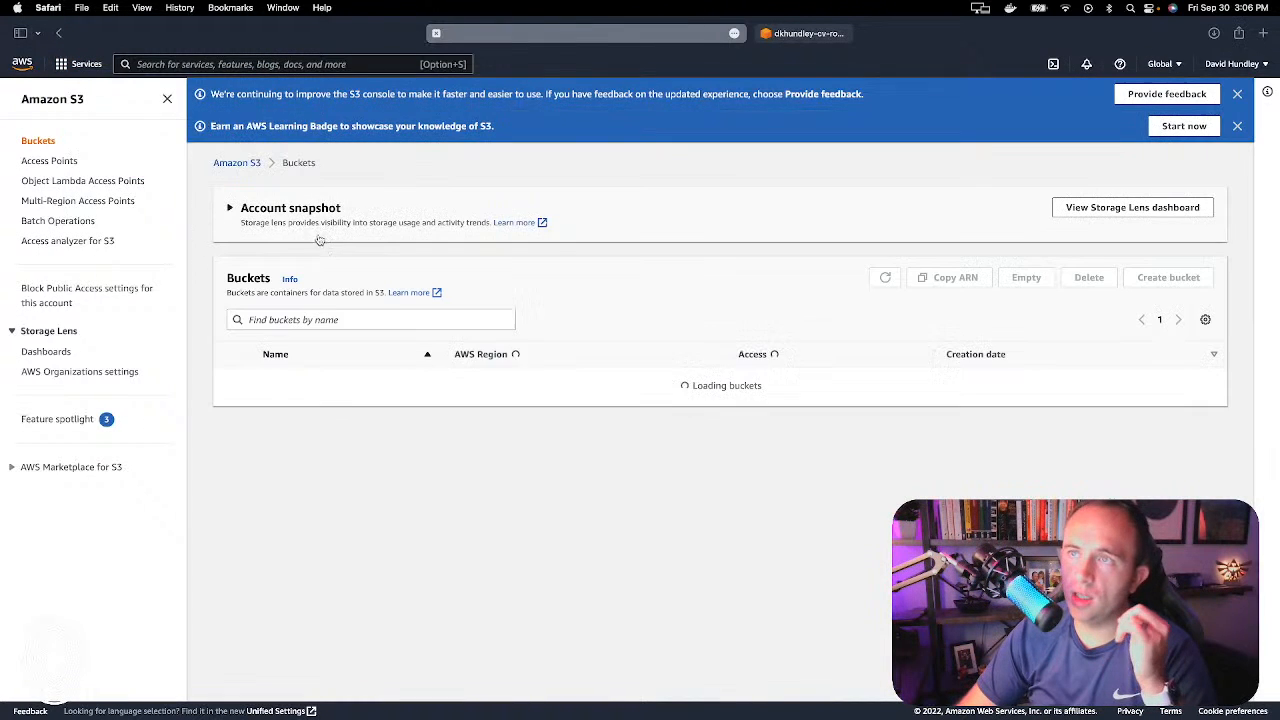
click(387, 378)
Permanently delete the index/, inputs/, and outputs/ folders from the bucket, confirming with "permanently delete"
click(232, 436)
click(232, 456)
click(232, 476)
click(656, 347)
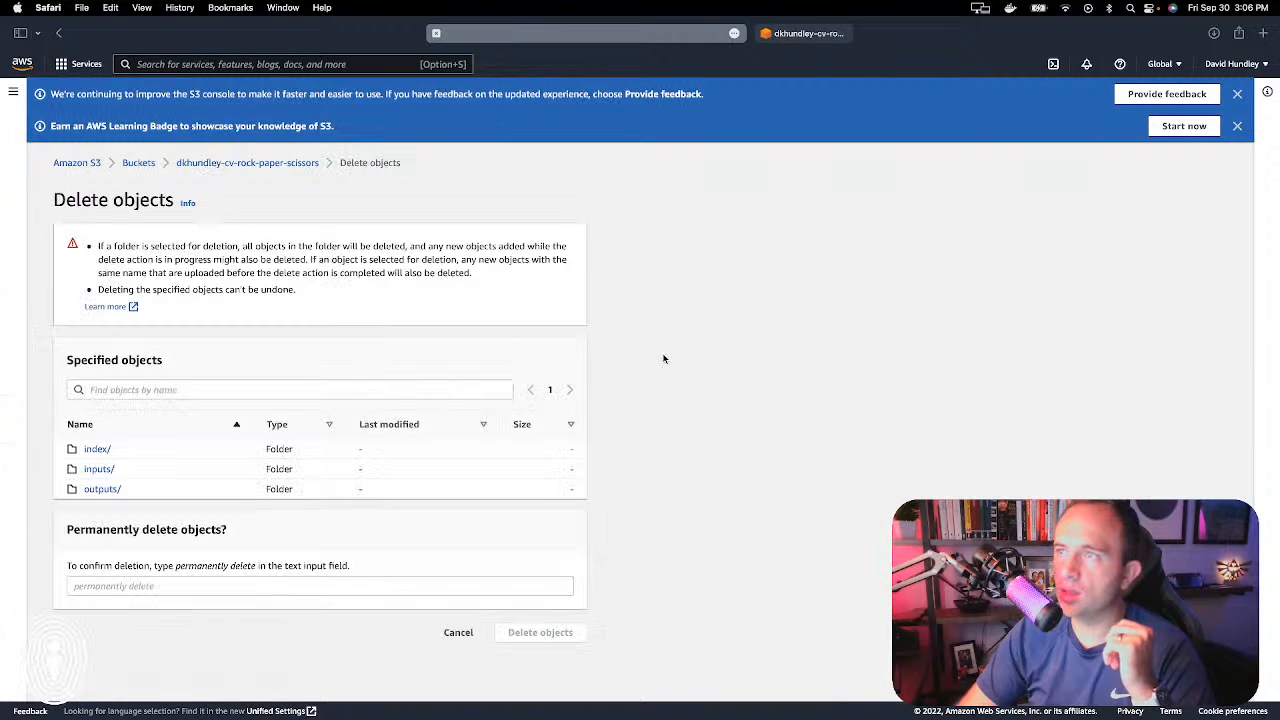
click(363, 585)
text(permanently)
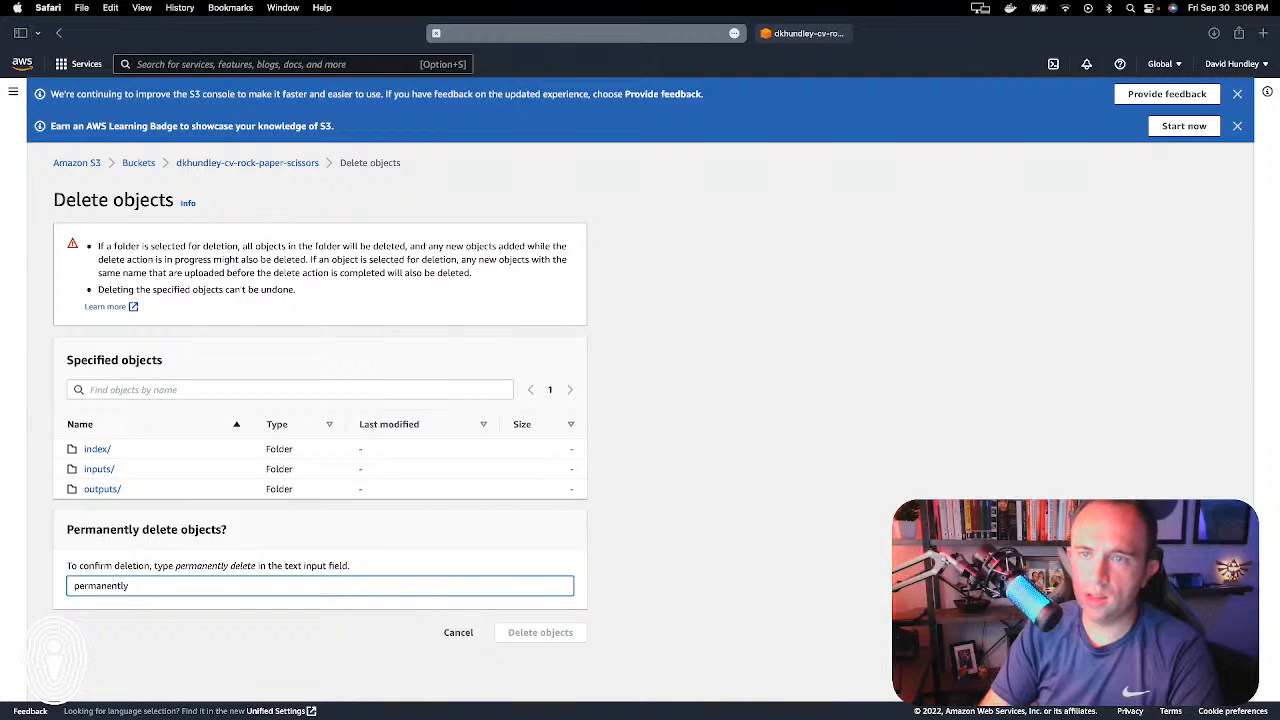
text( delete)
click(566, 632)
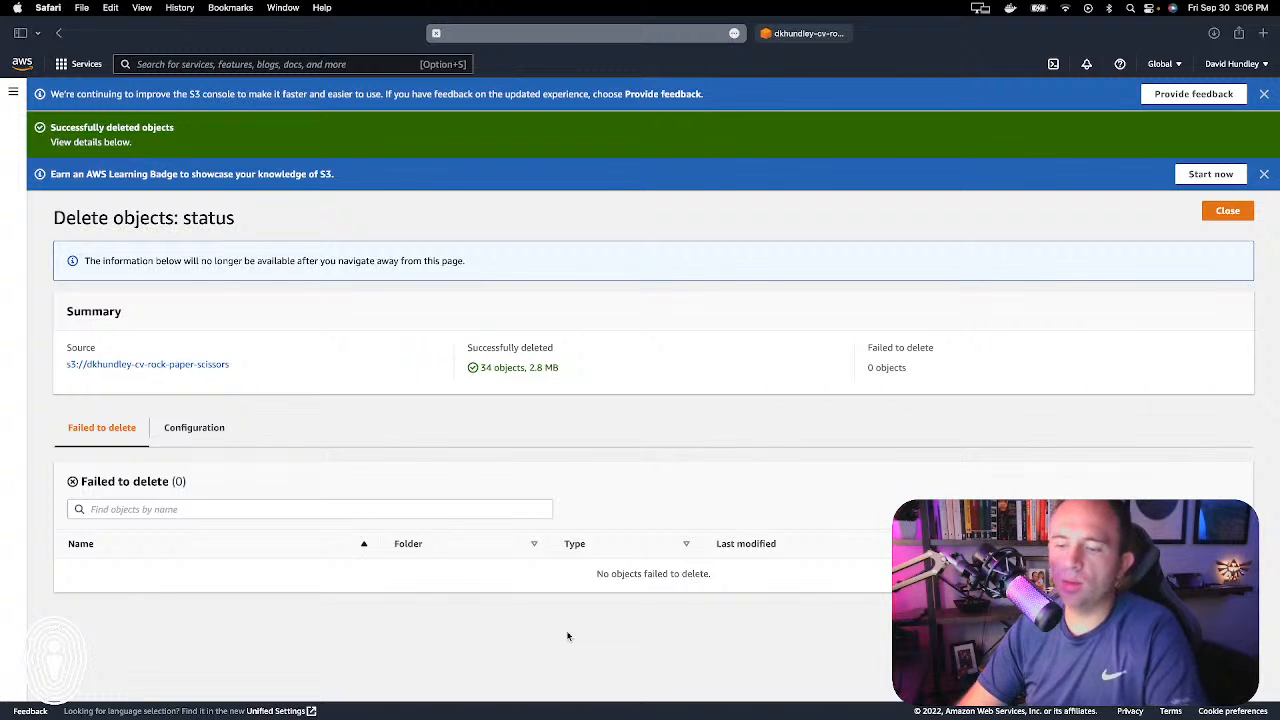
key(ctrl+Left)
key(ctrl+Right)
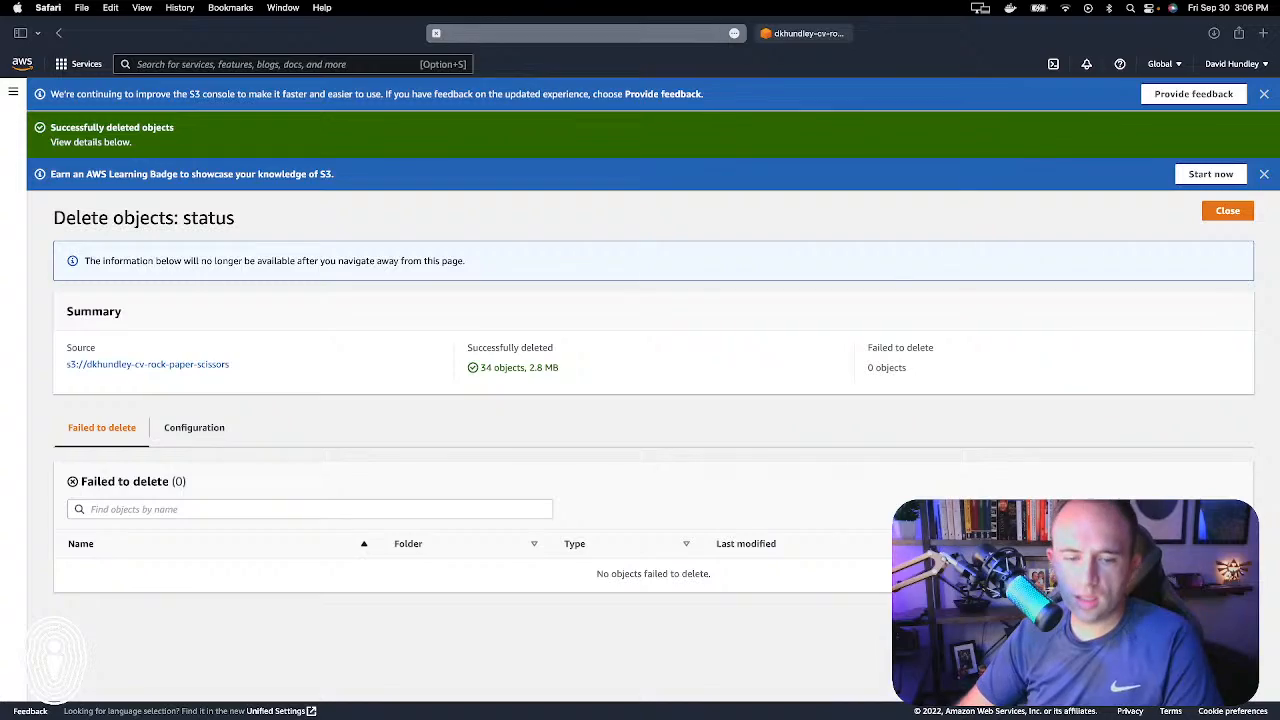